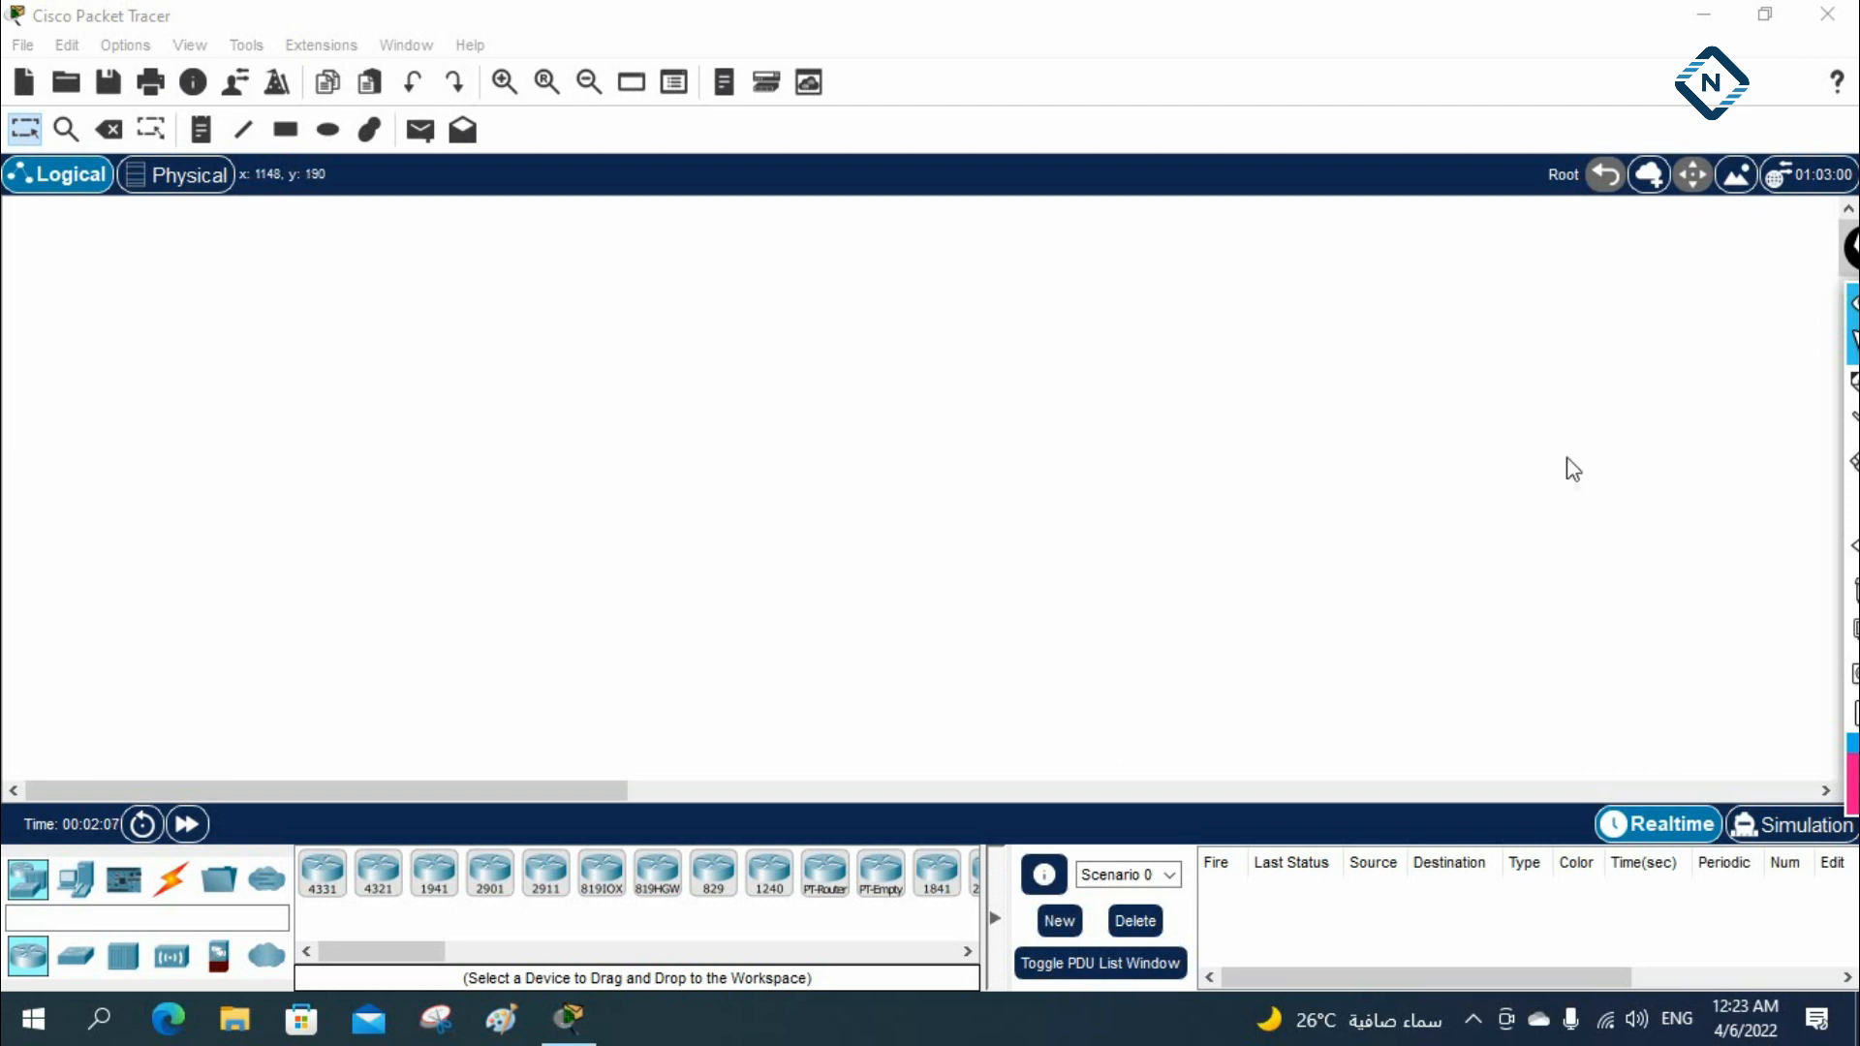
click(1797, 249)
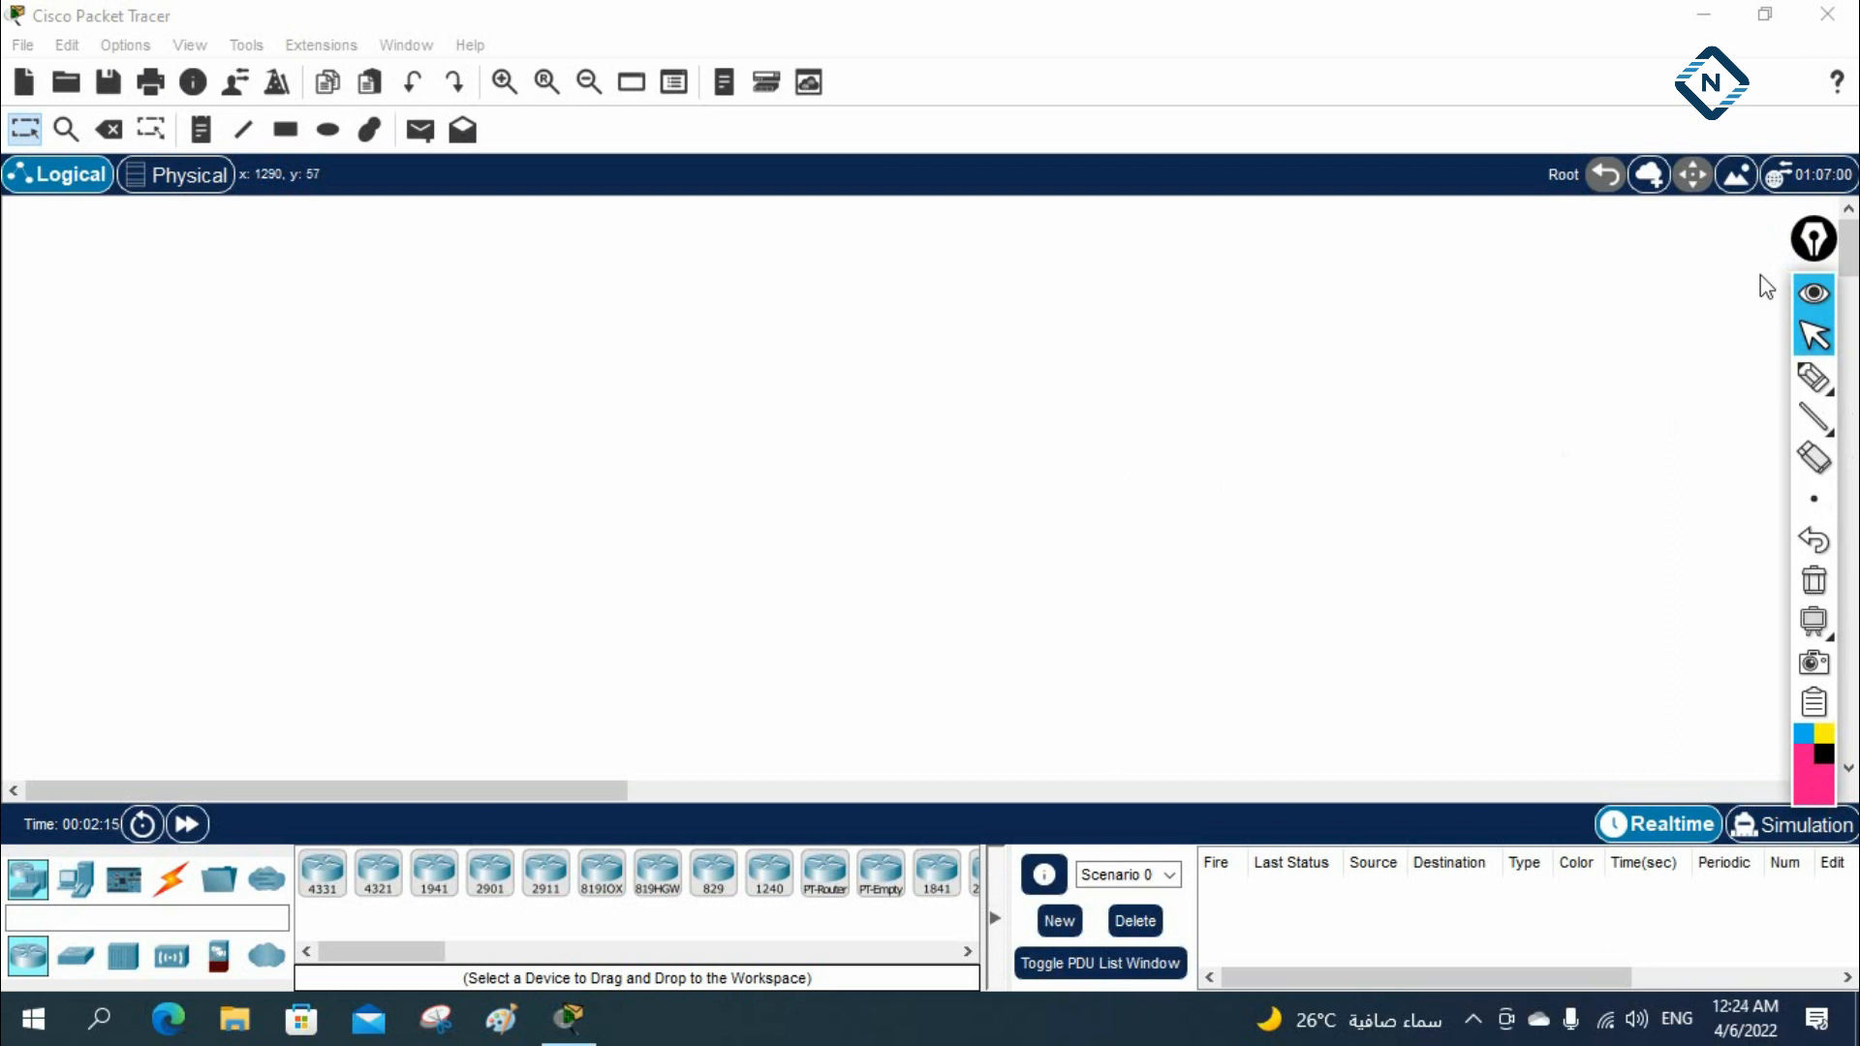
drag(1807, 254, 1787, 240)
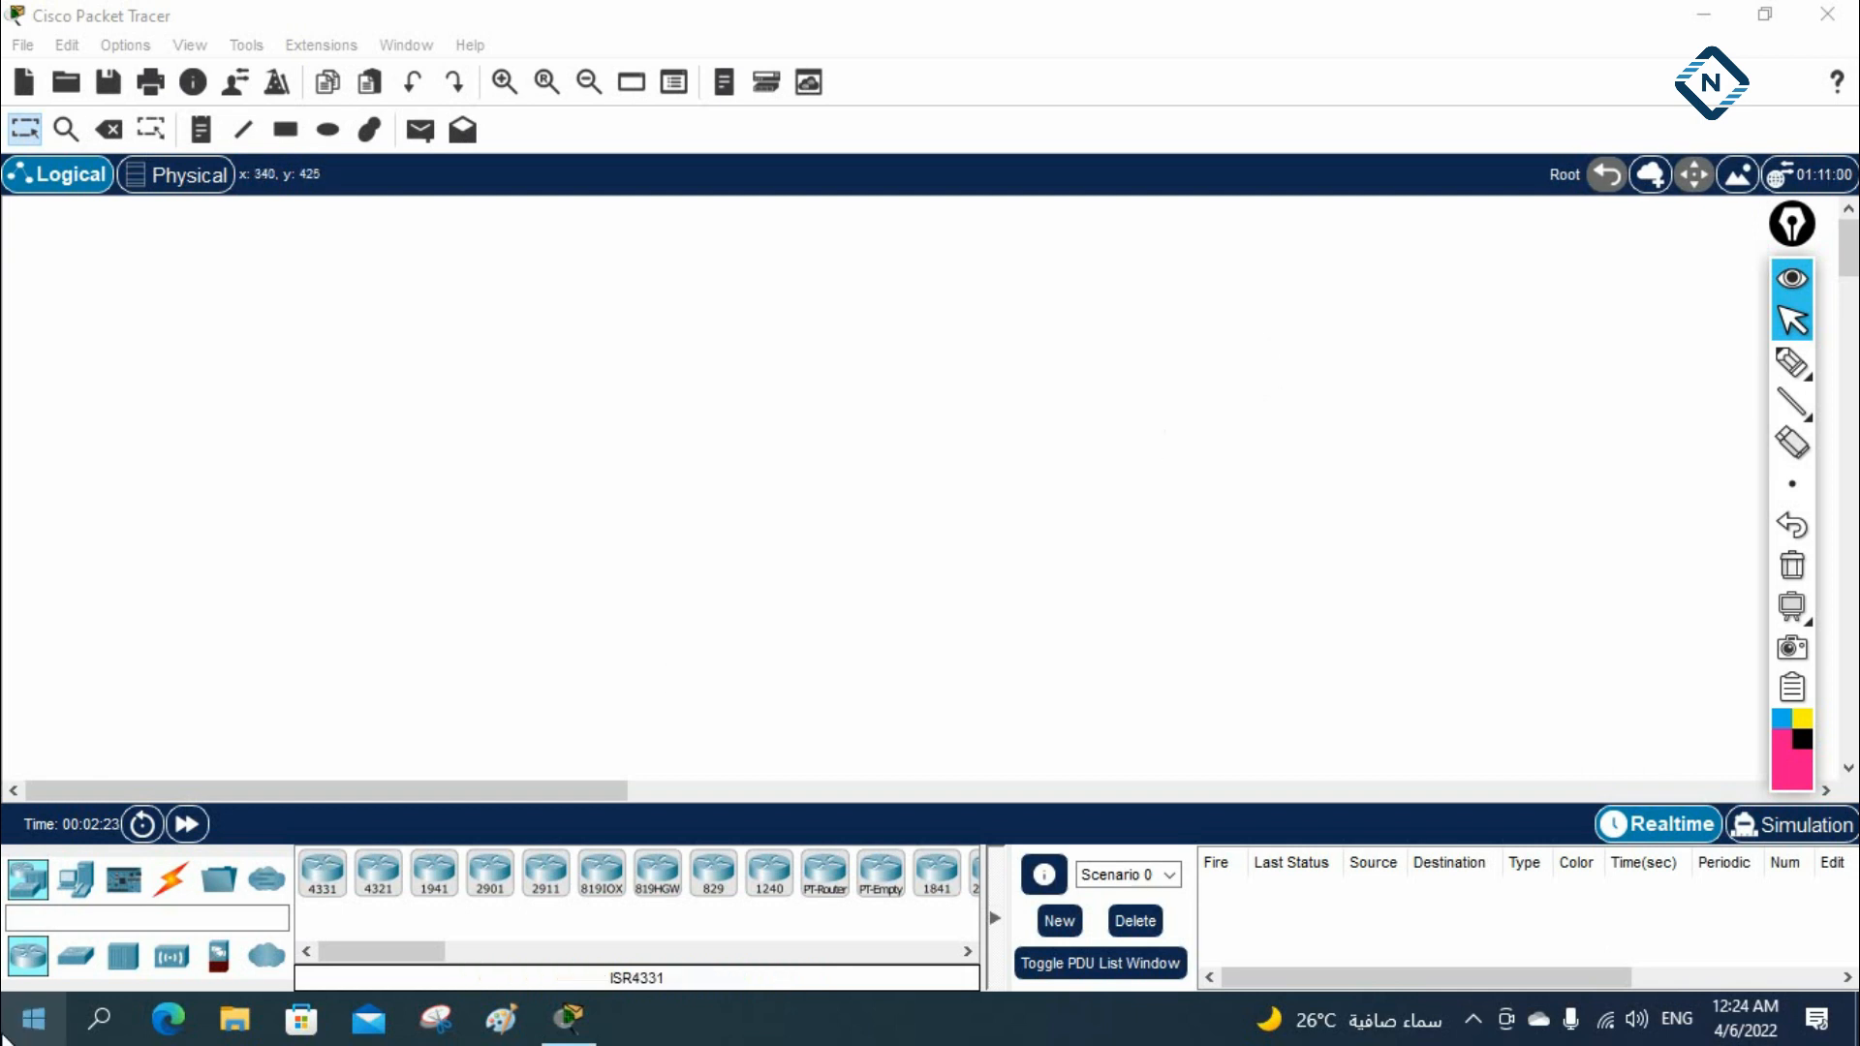
Place a 2960 switch in the workspace and rename it SW1
click(74, 957)
drag(323, 871, 659, 412)
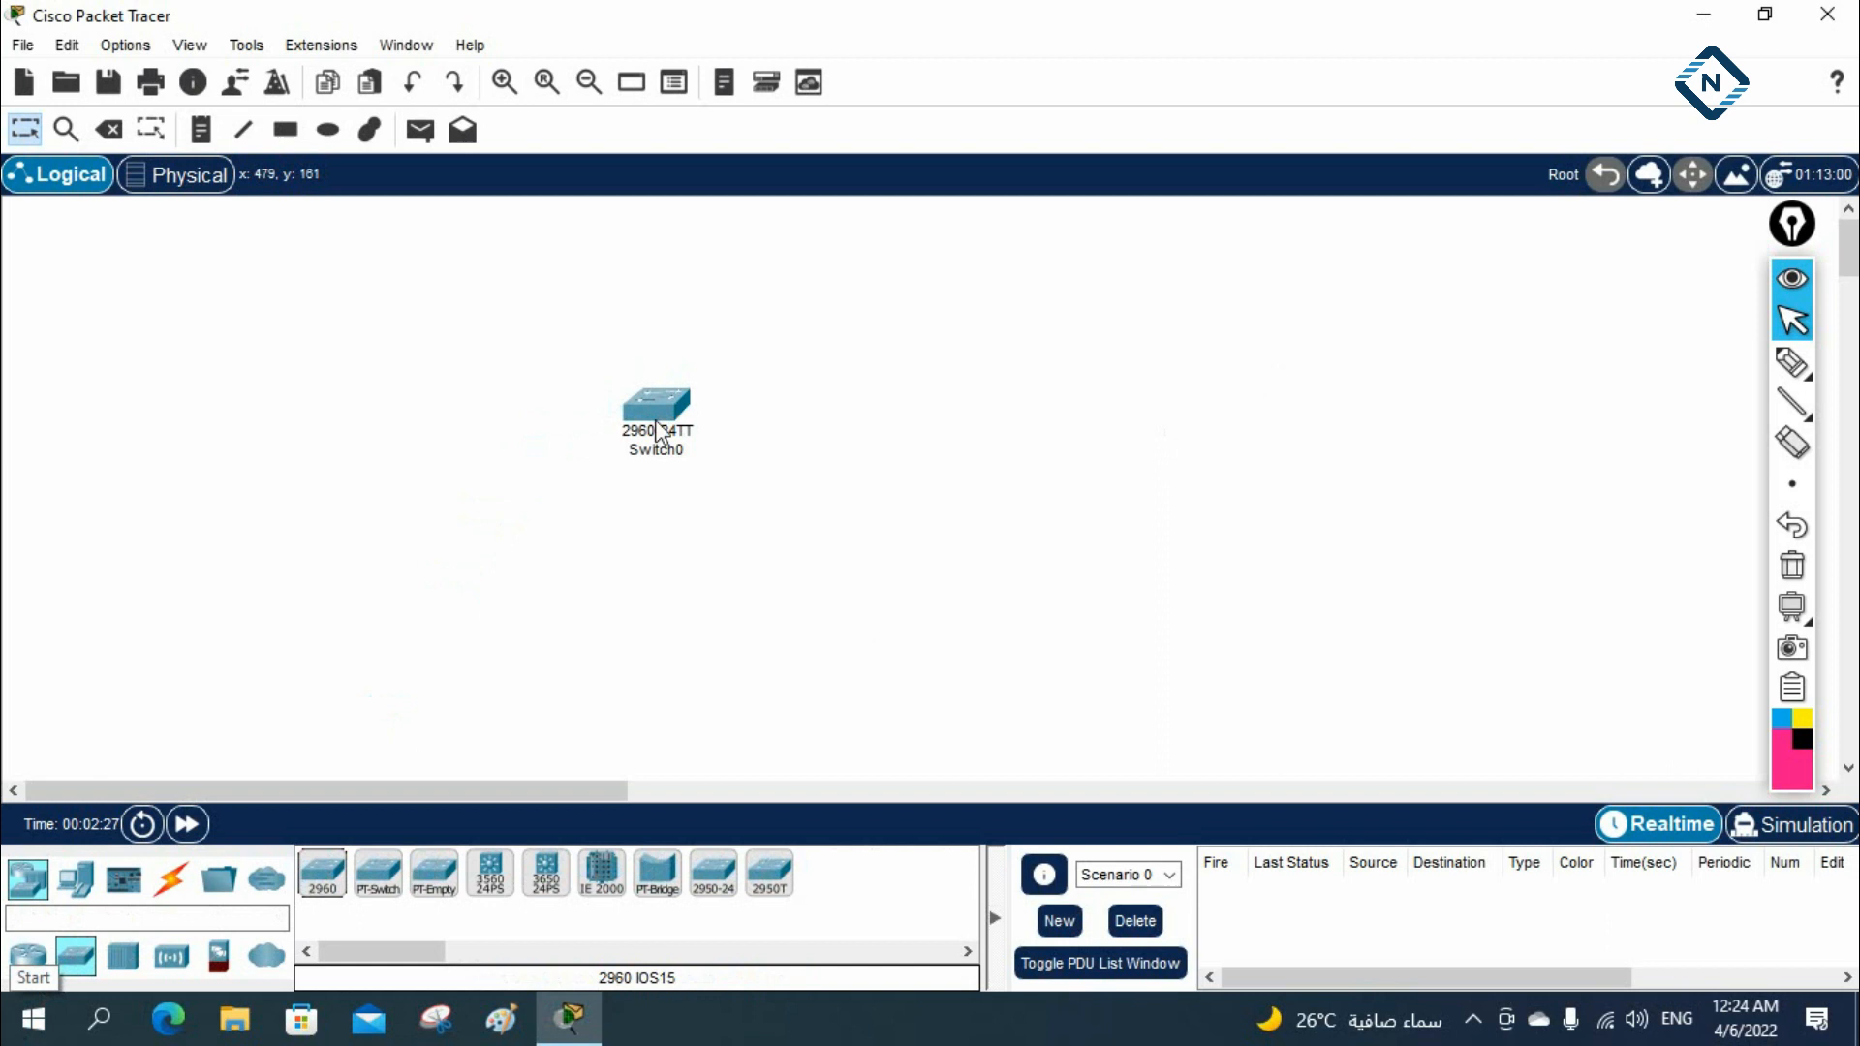
click(654, 449)
text(S)
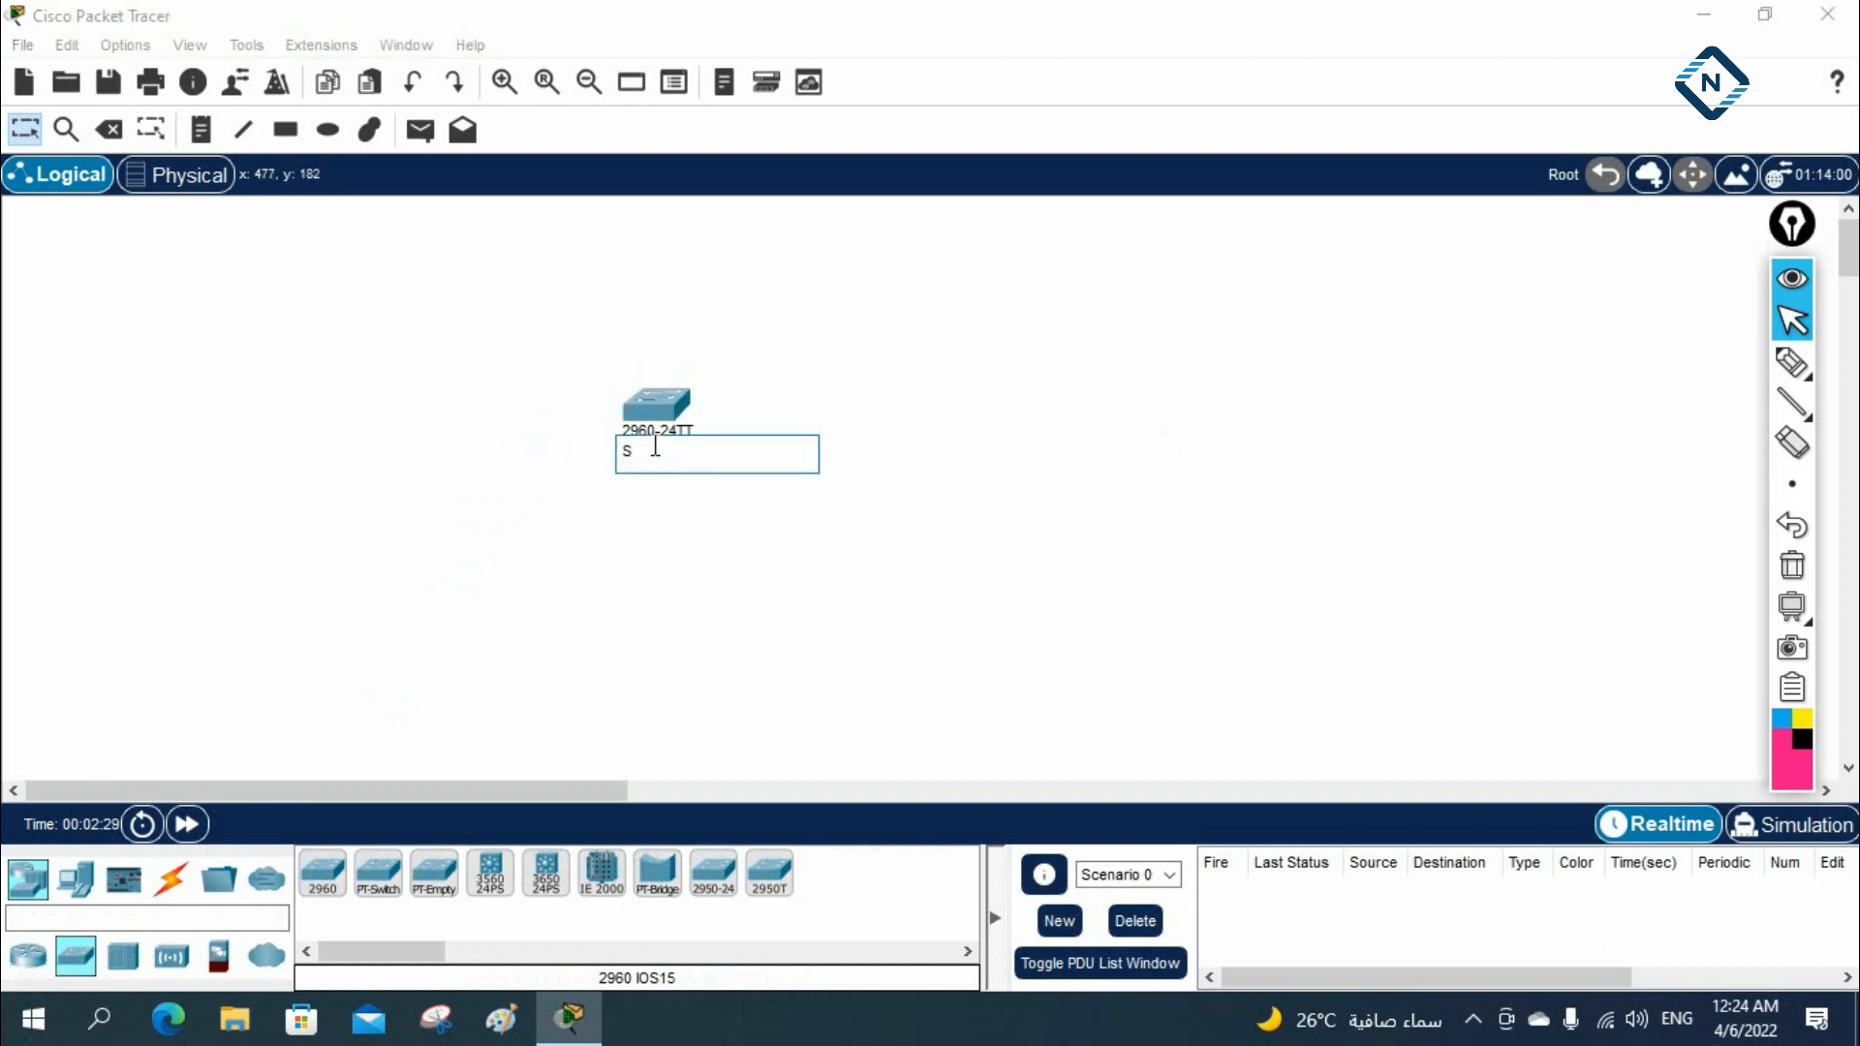
text(W1)
key(Return)
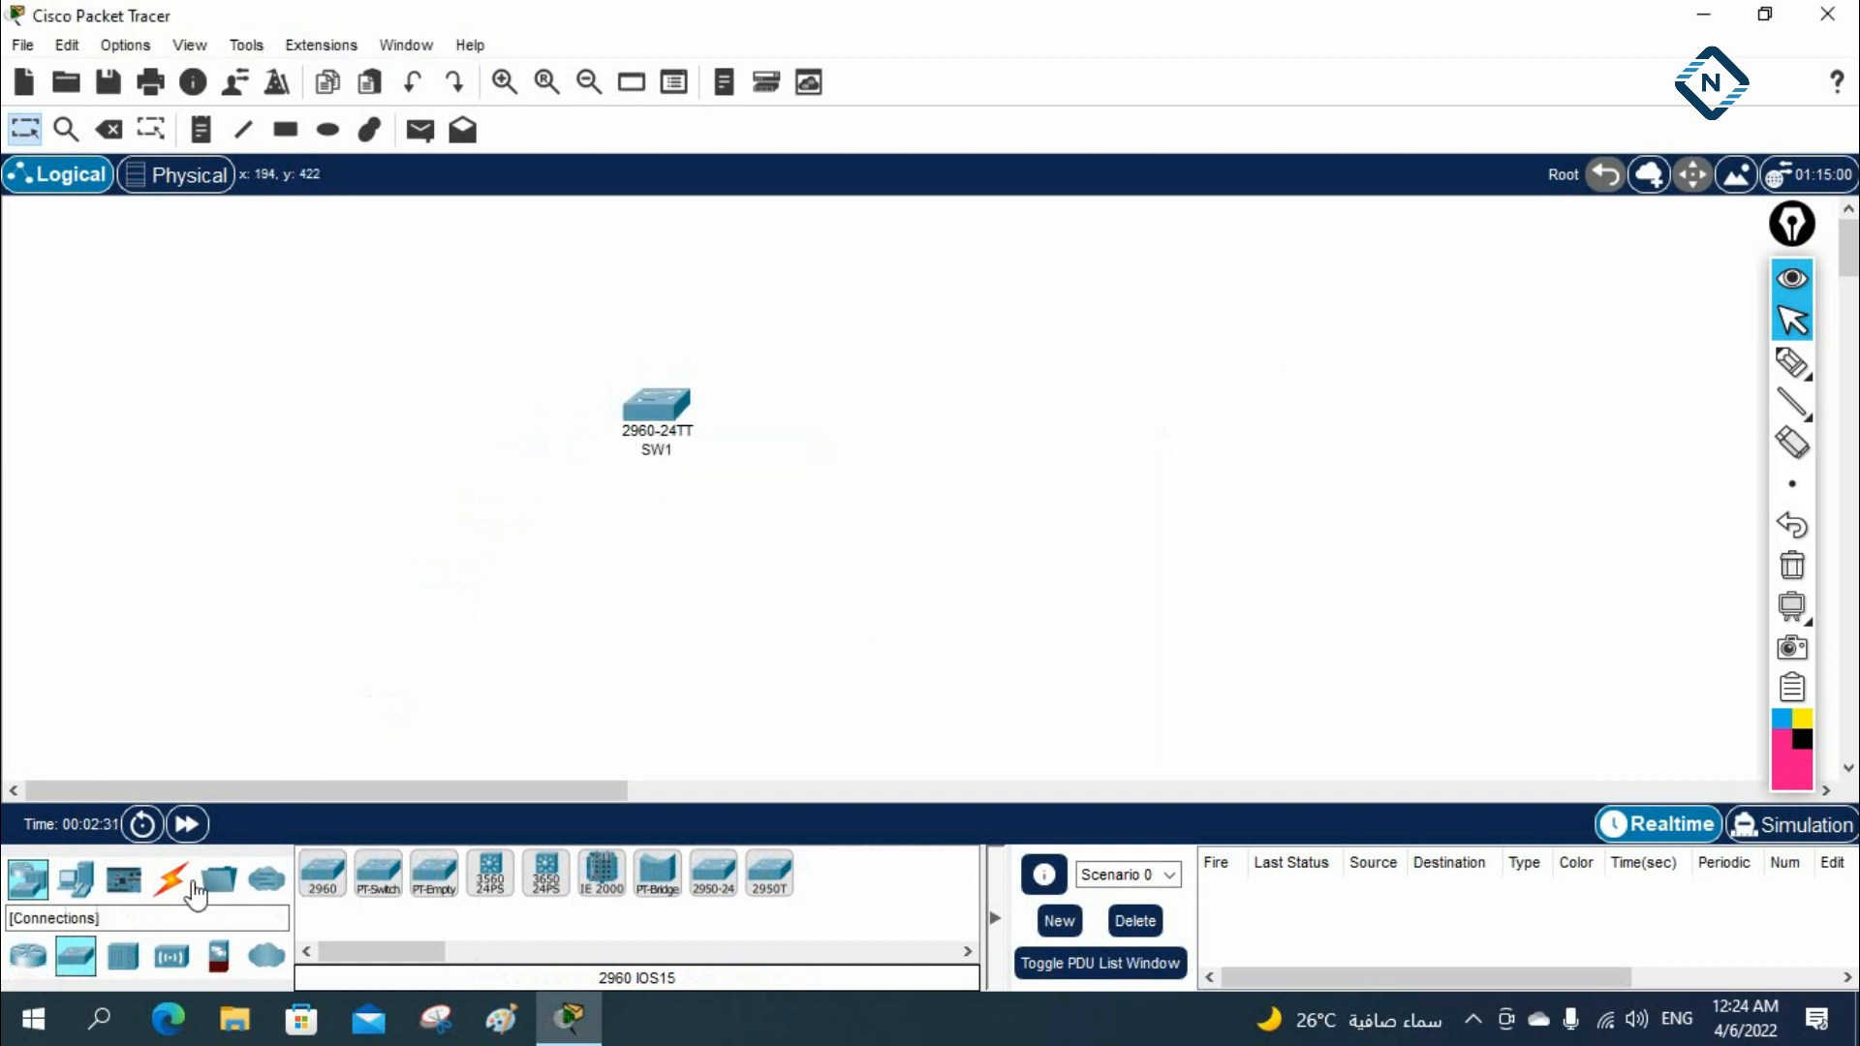
Place three PCs in a row below SW1
click(75, 879)
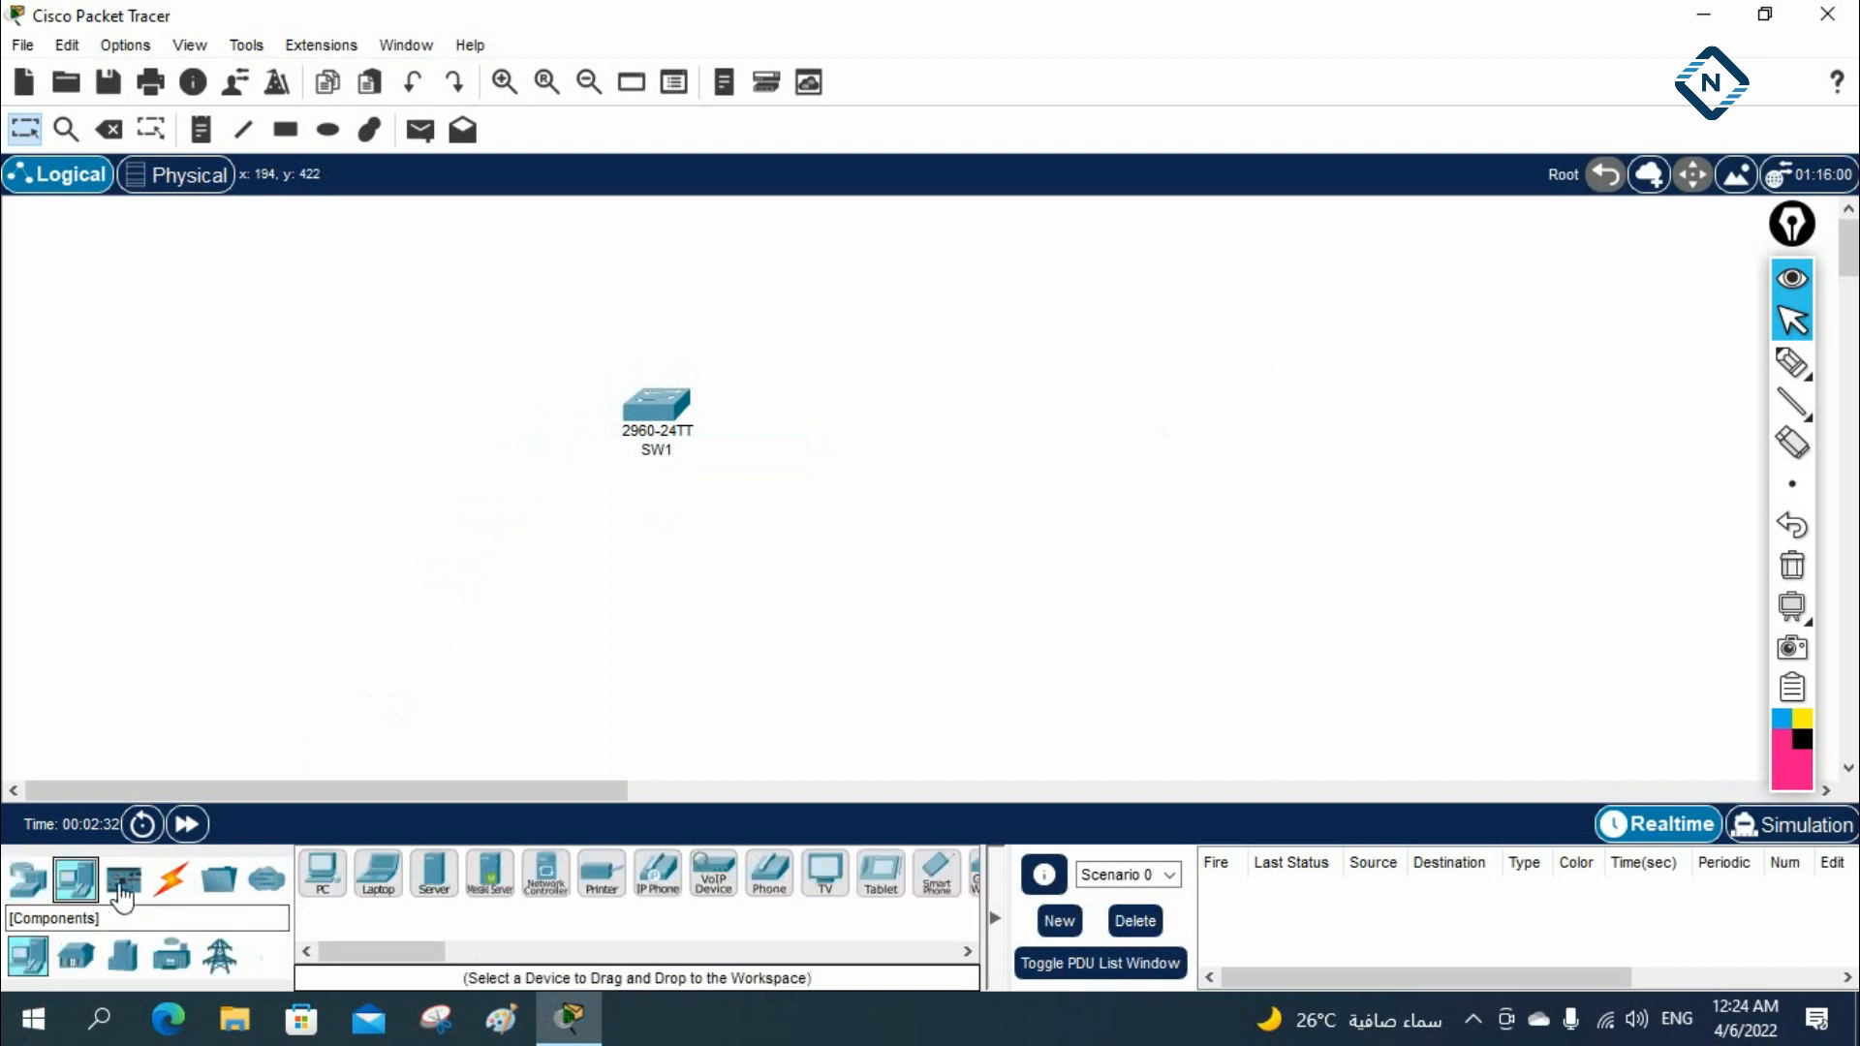
ctrl+click(317, 886)
click(354, 596)
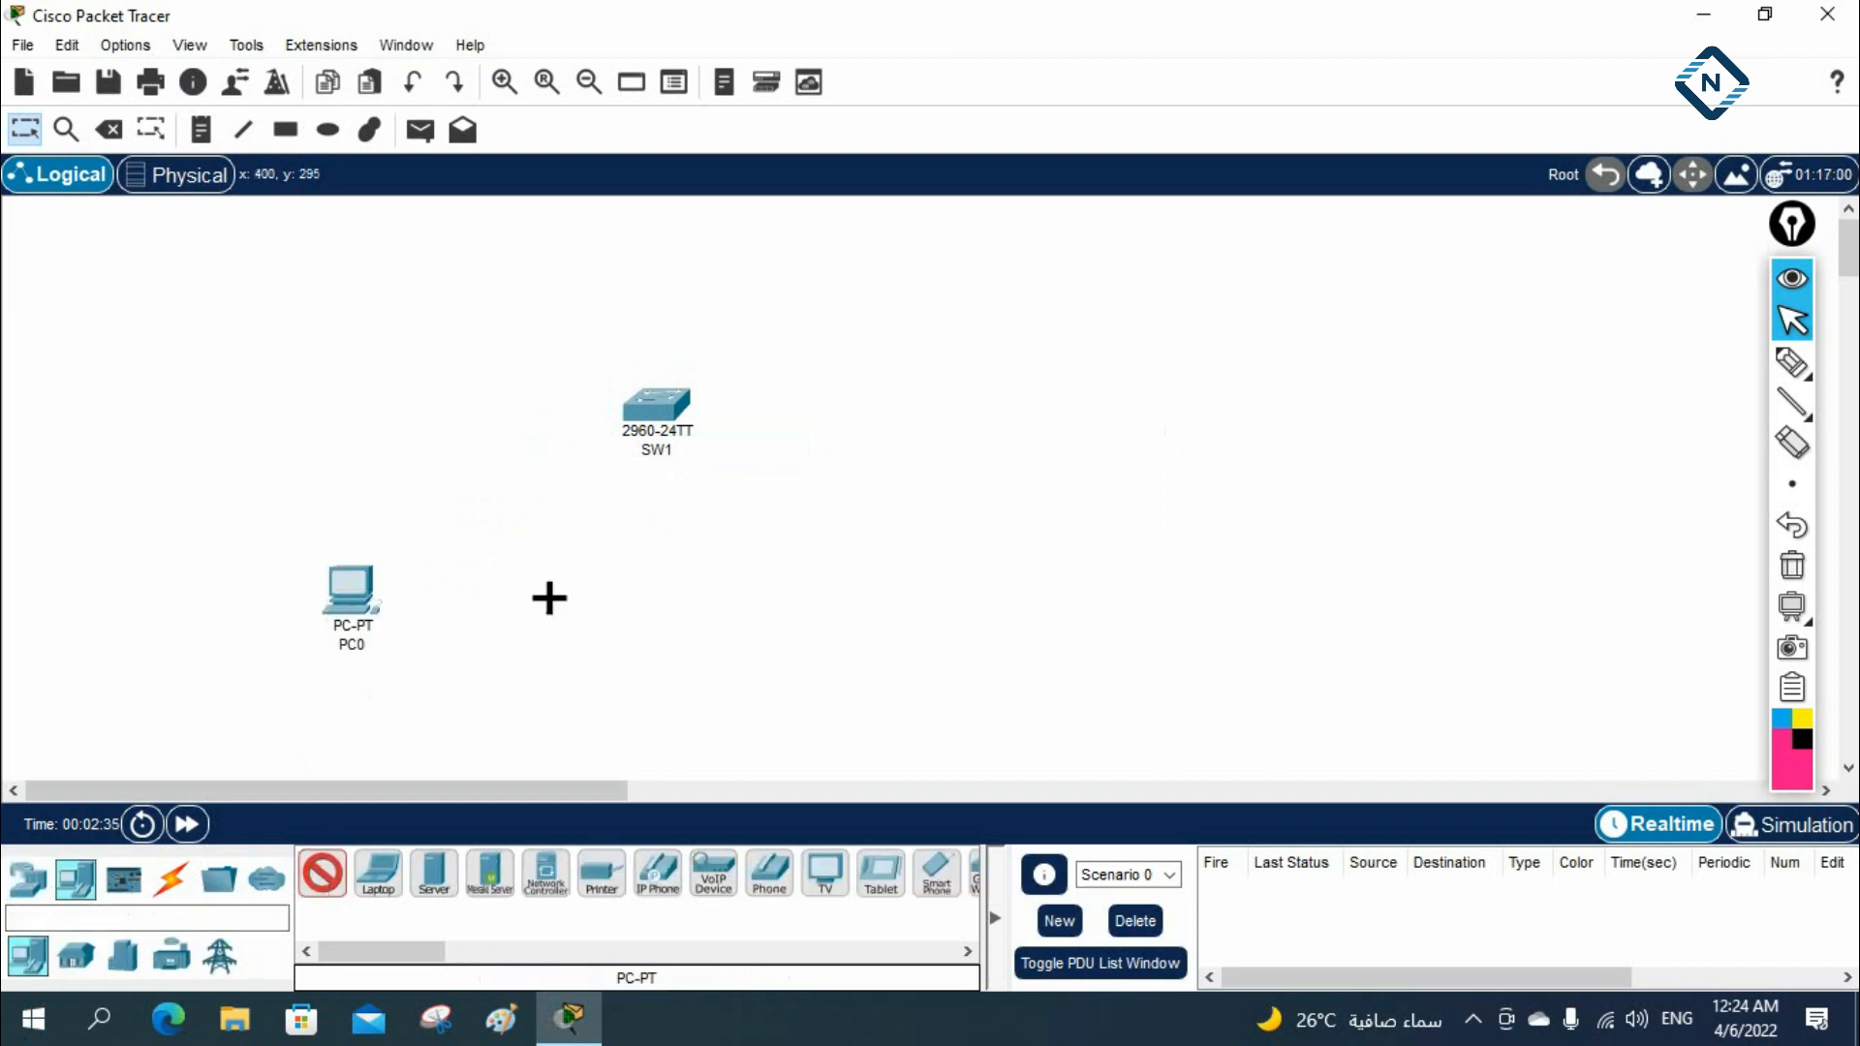
click(466, 605)
click(610, 605)
key(Escape)
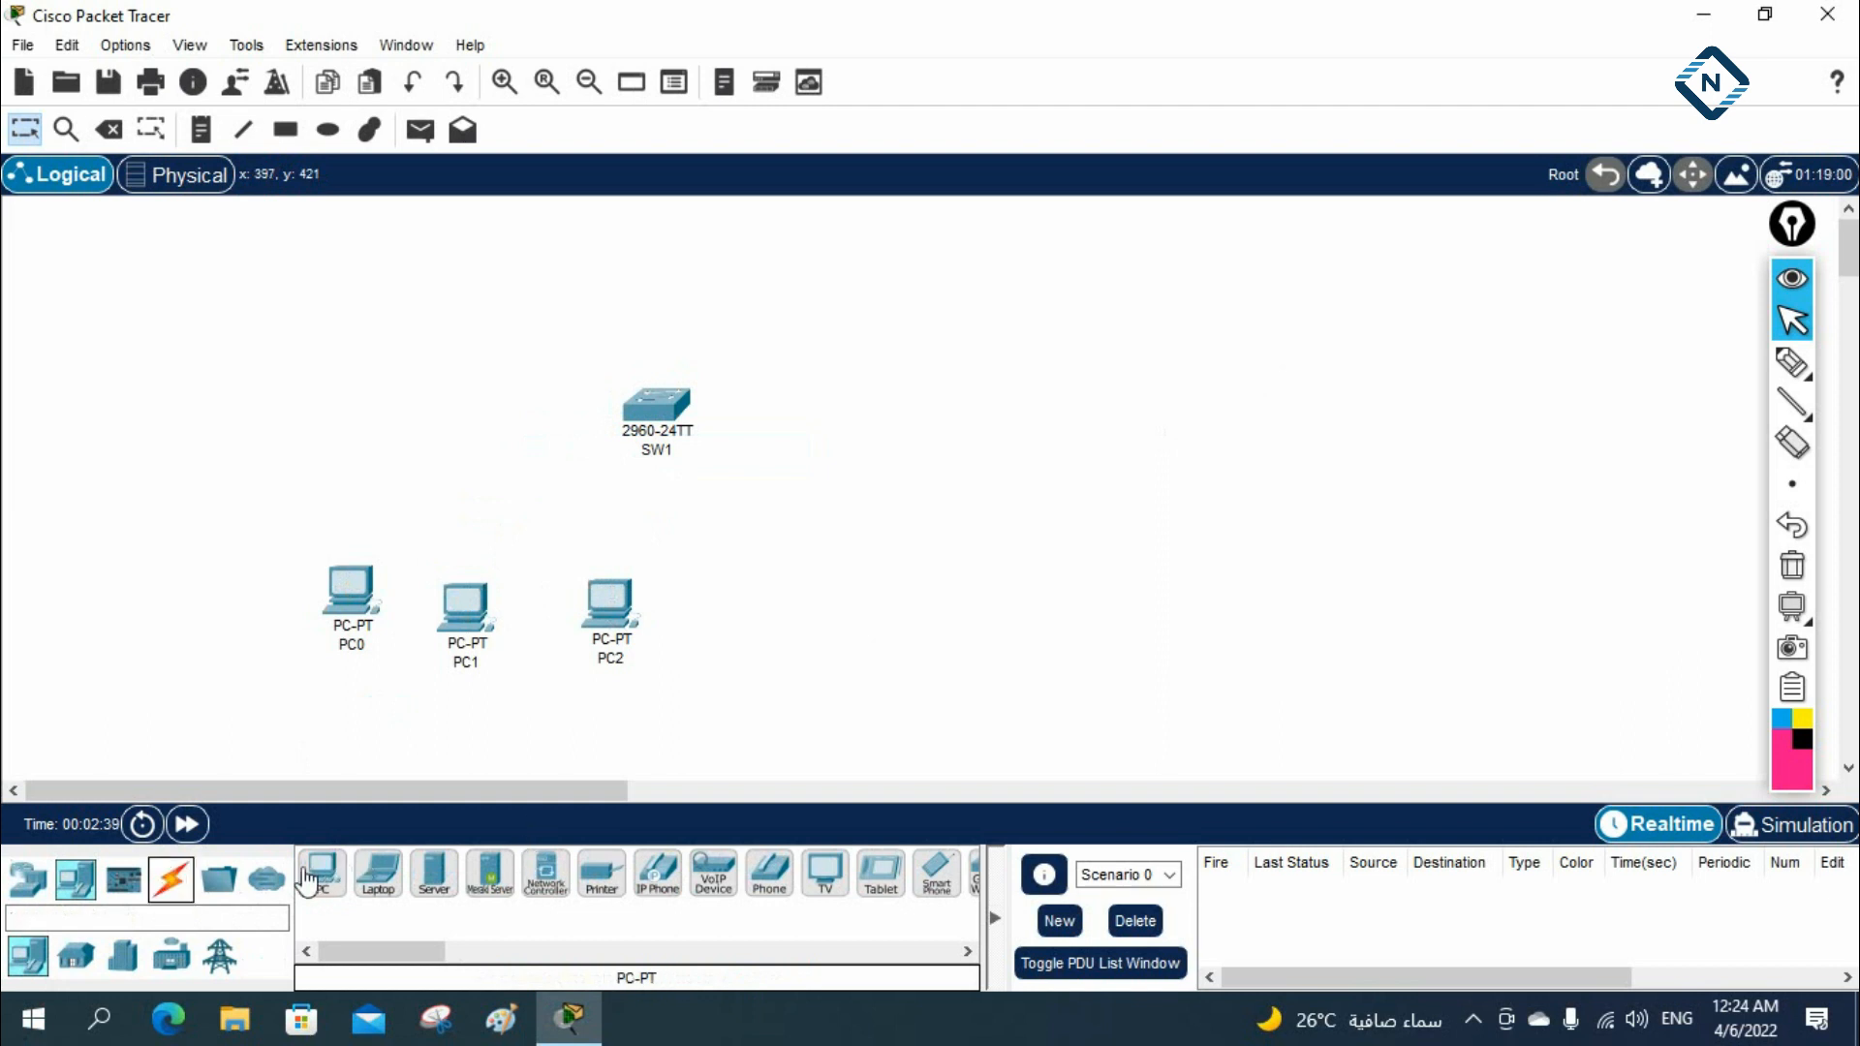
Connect PC0, PC1 and PC2 to SW1 using the automatically chosen connection type
click(170, 879)
click(323, 872)
click(349, 588)
click(653, 406)
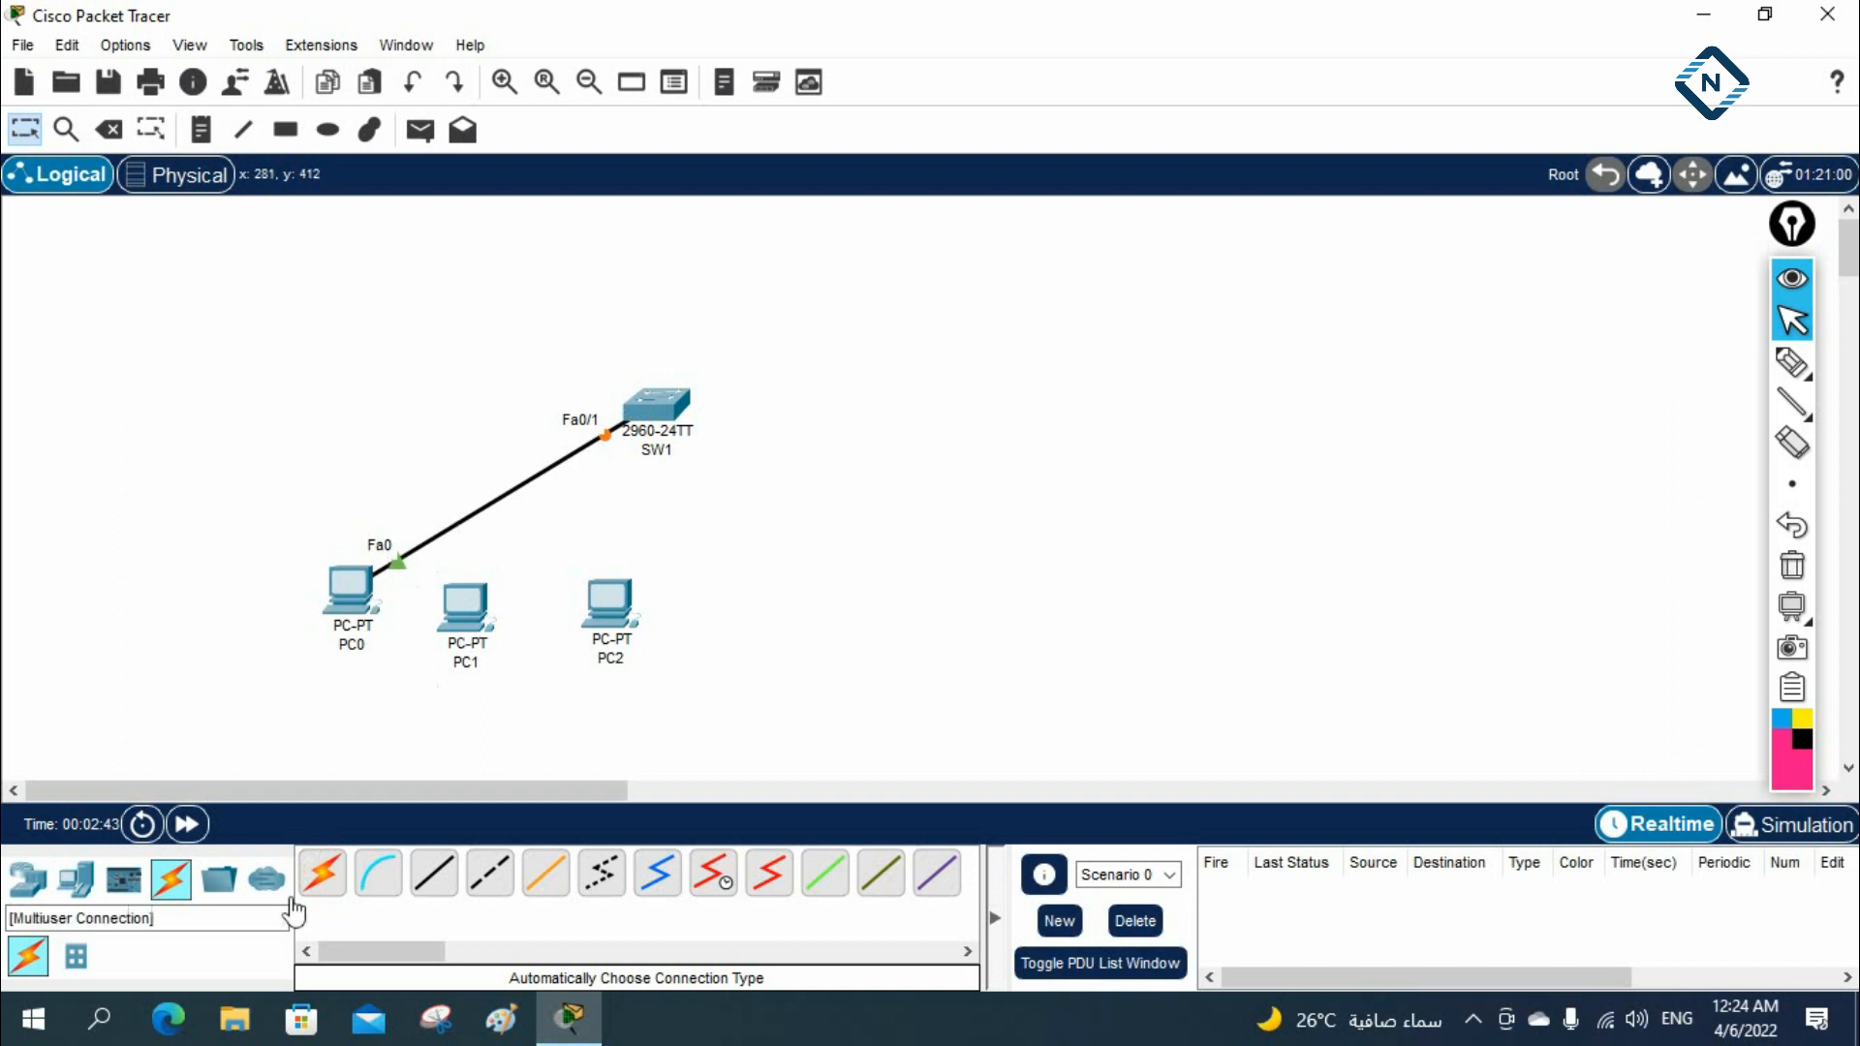
click(323, 871)
click(666, 426)
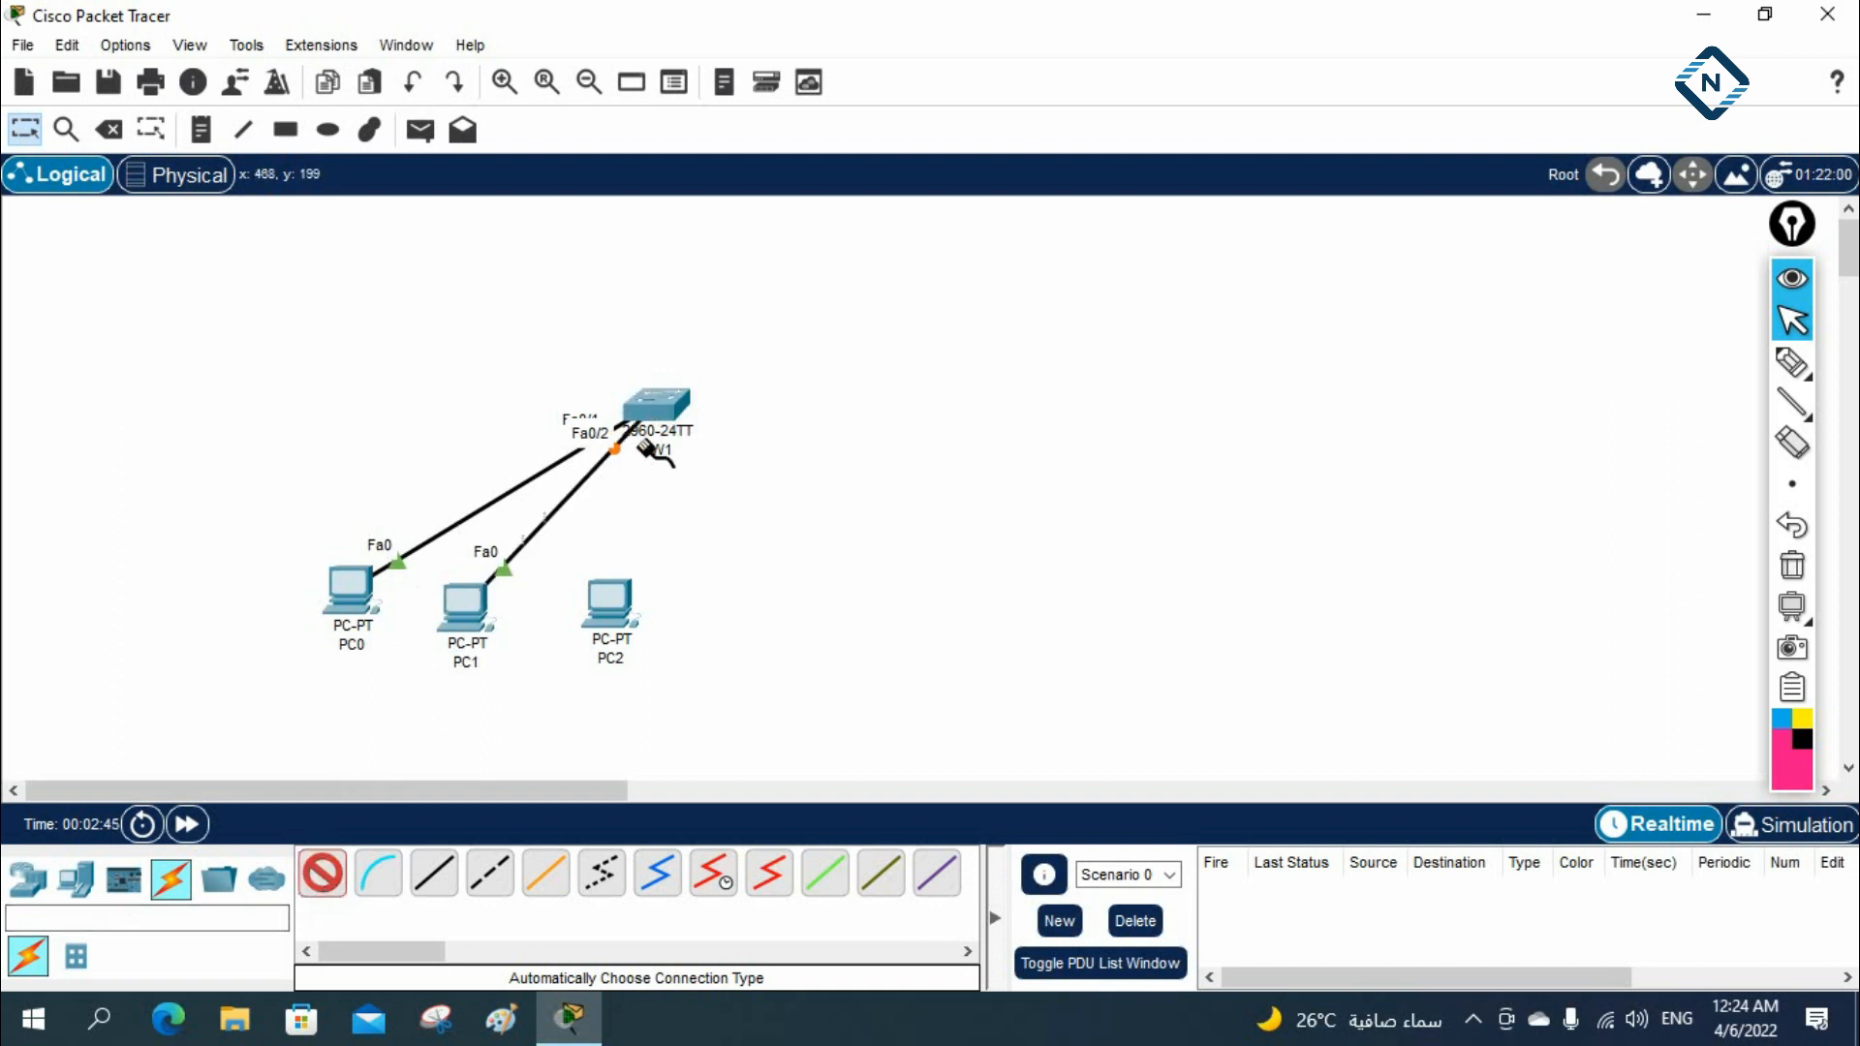
click(615, 602)
click(675, 418)
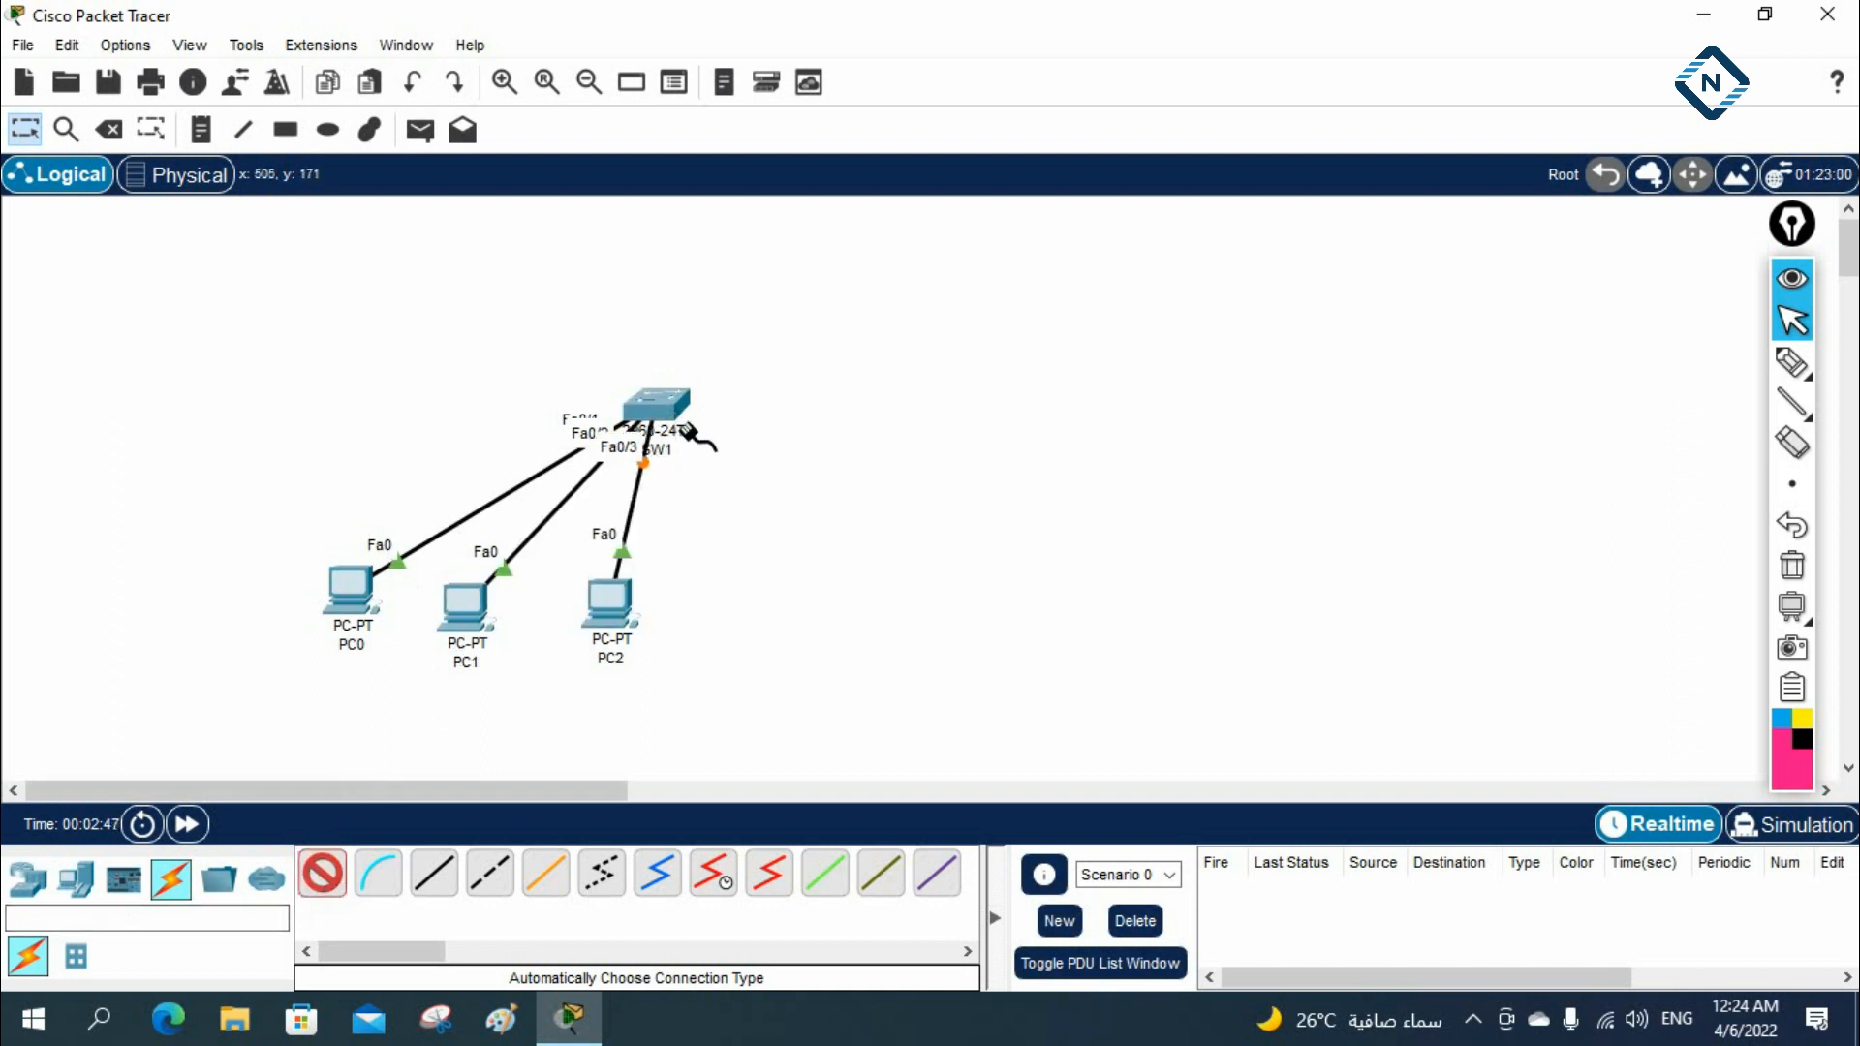
key(Escape)
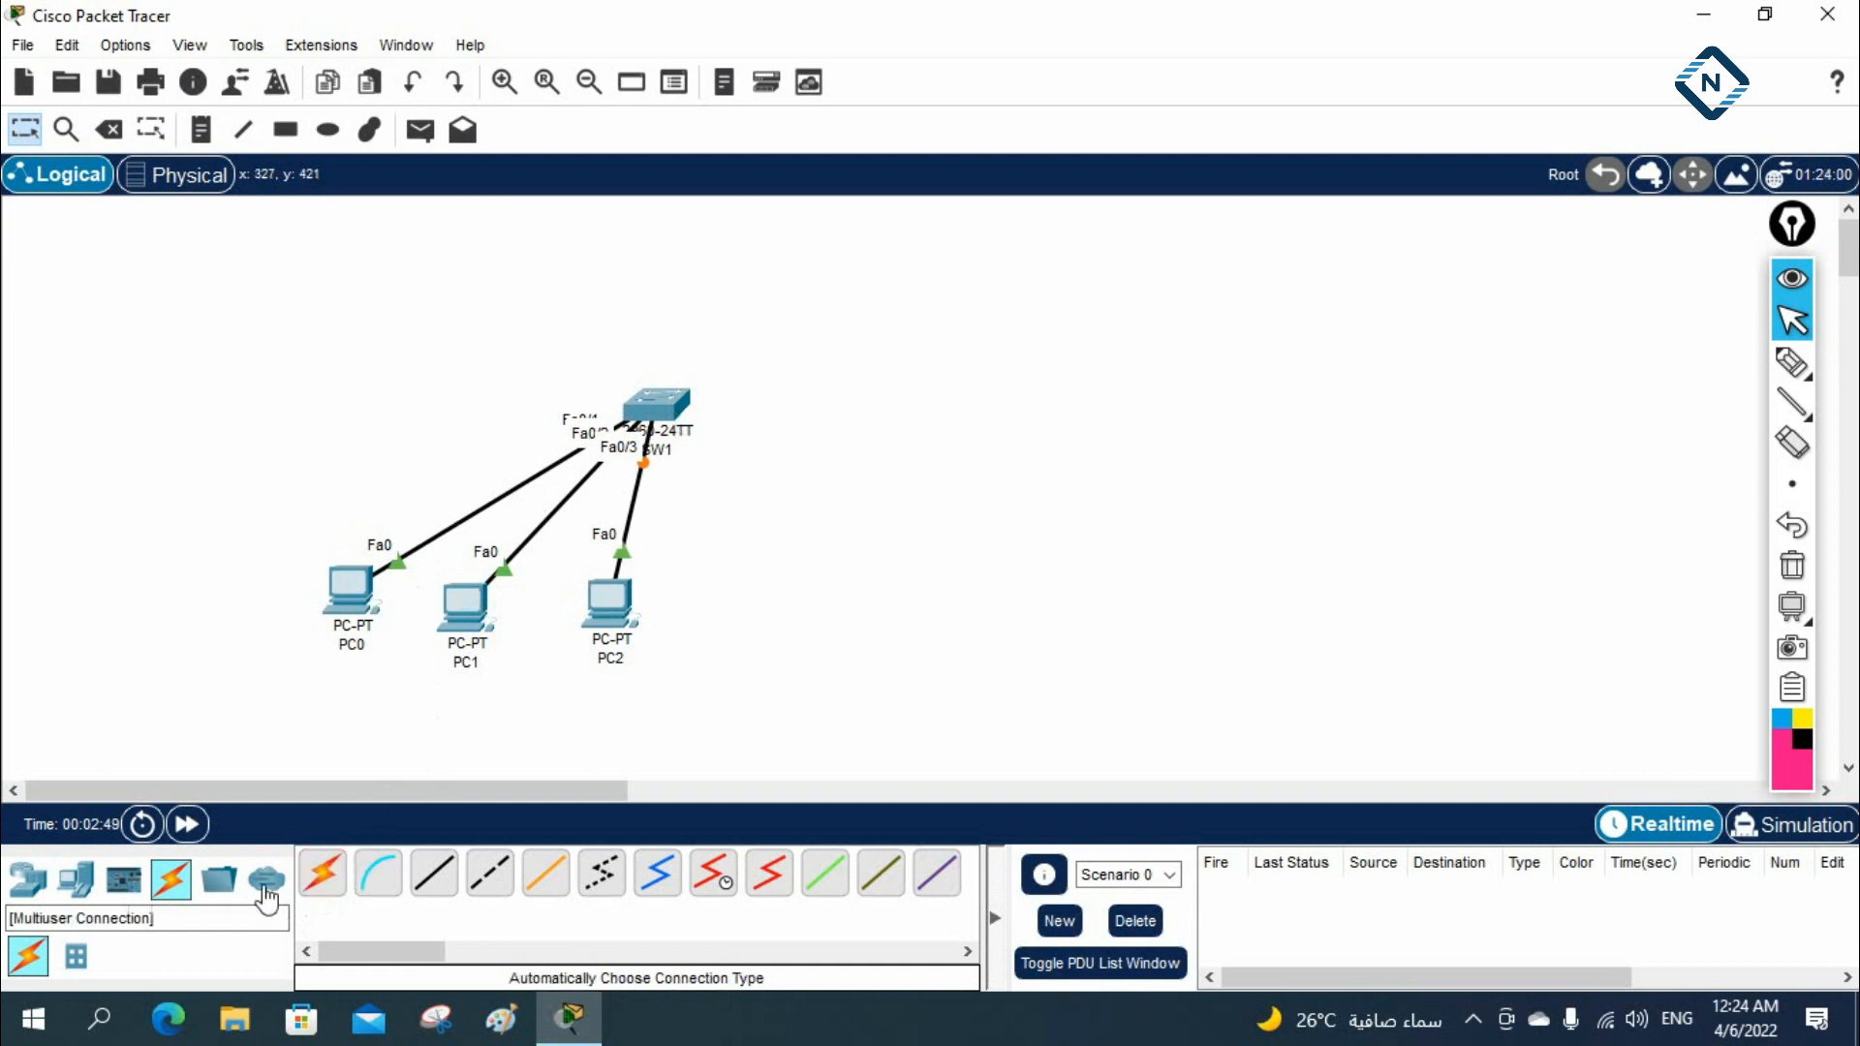
Place a 5505 ASA firewall to the upper right of SW1
click(118, 884)
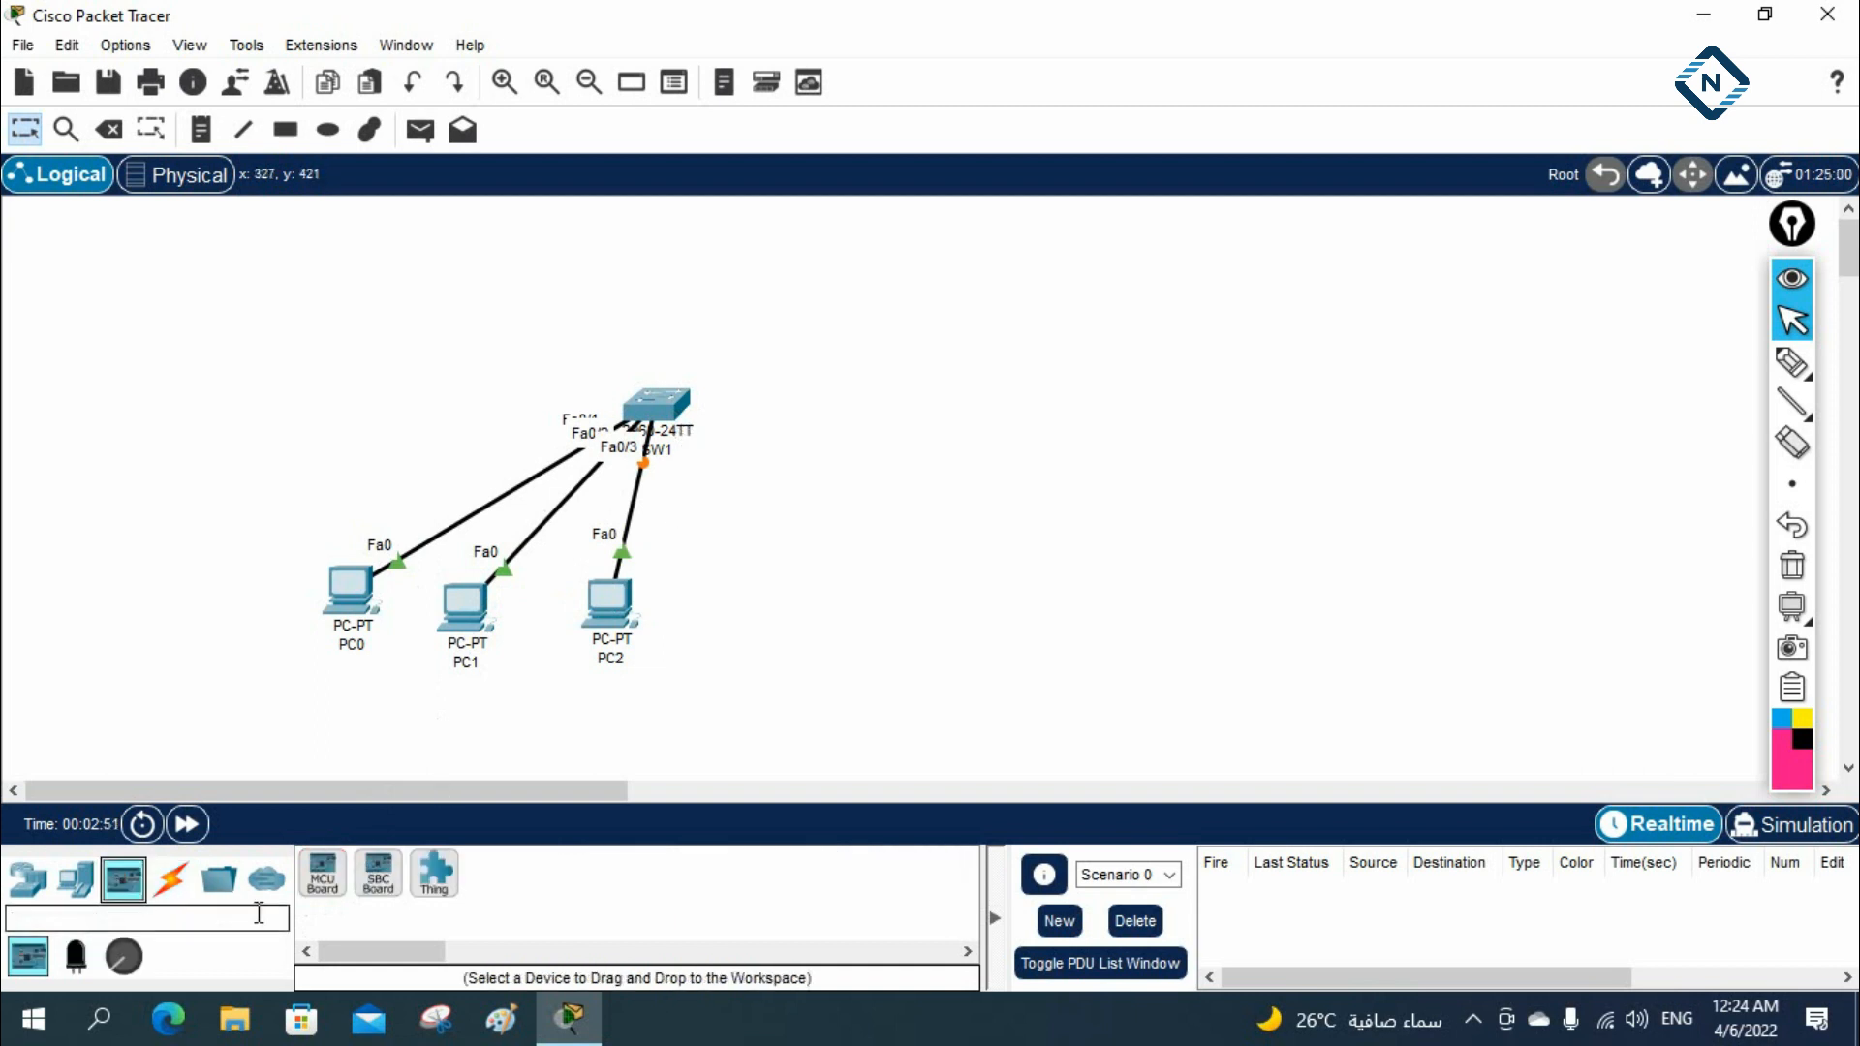
click(29, 901)
click(218, 956)
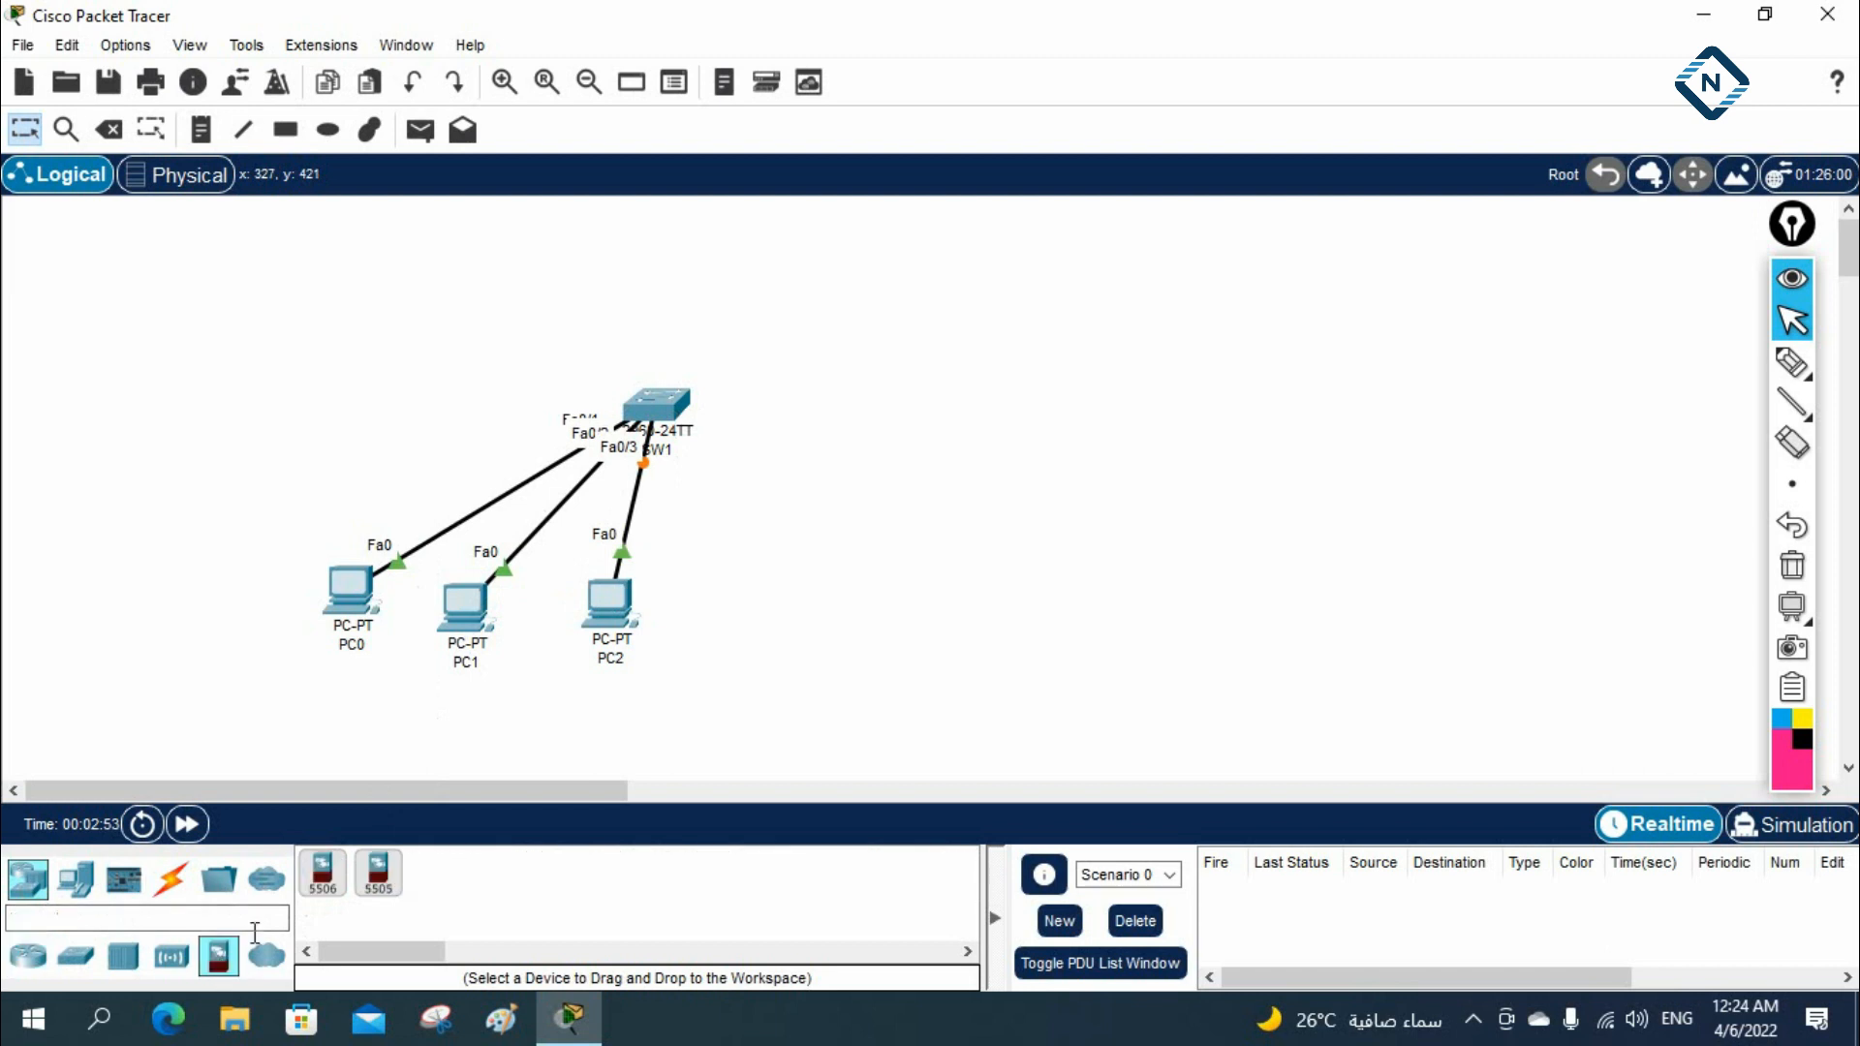
drag(358, 886, 841, 284)
Place two 2811 routers side by side to the right of the ASA firewall
click(170, 882)
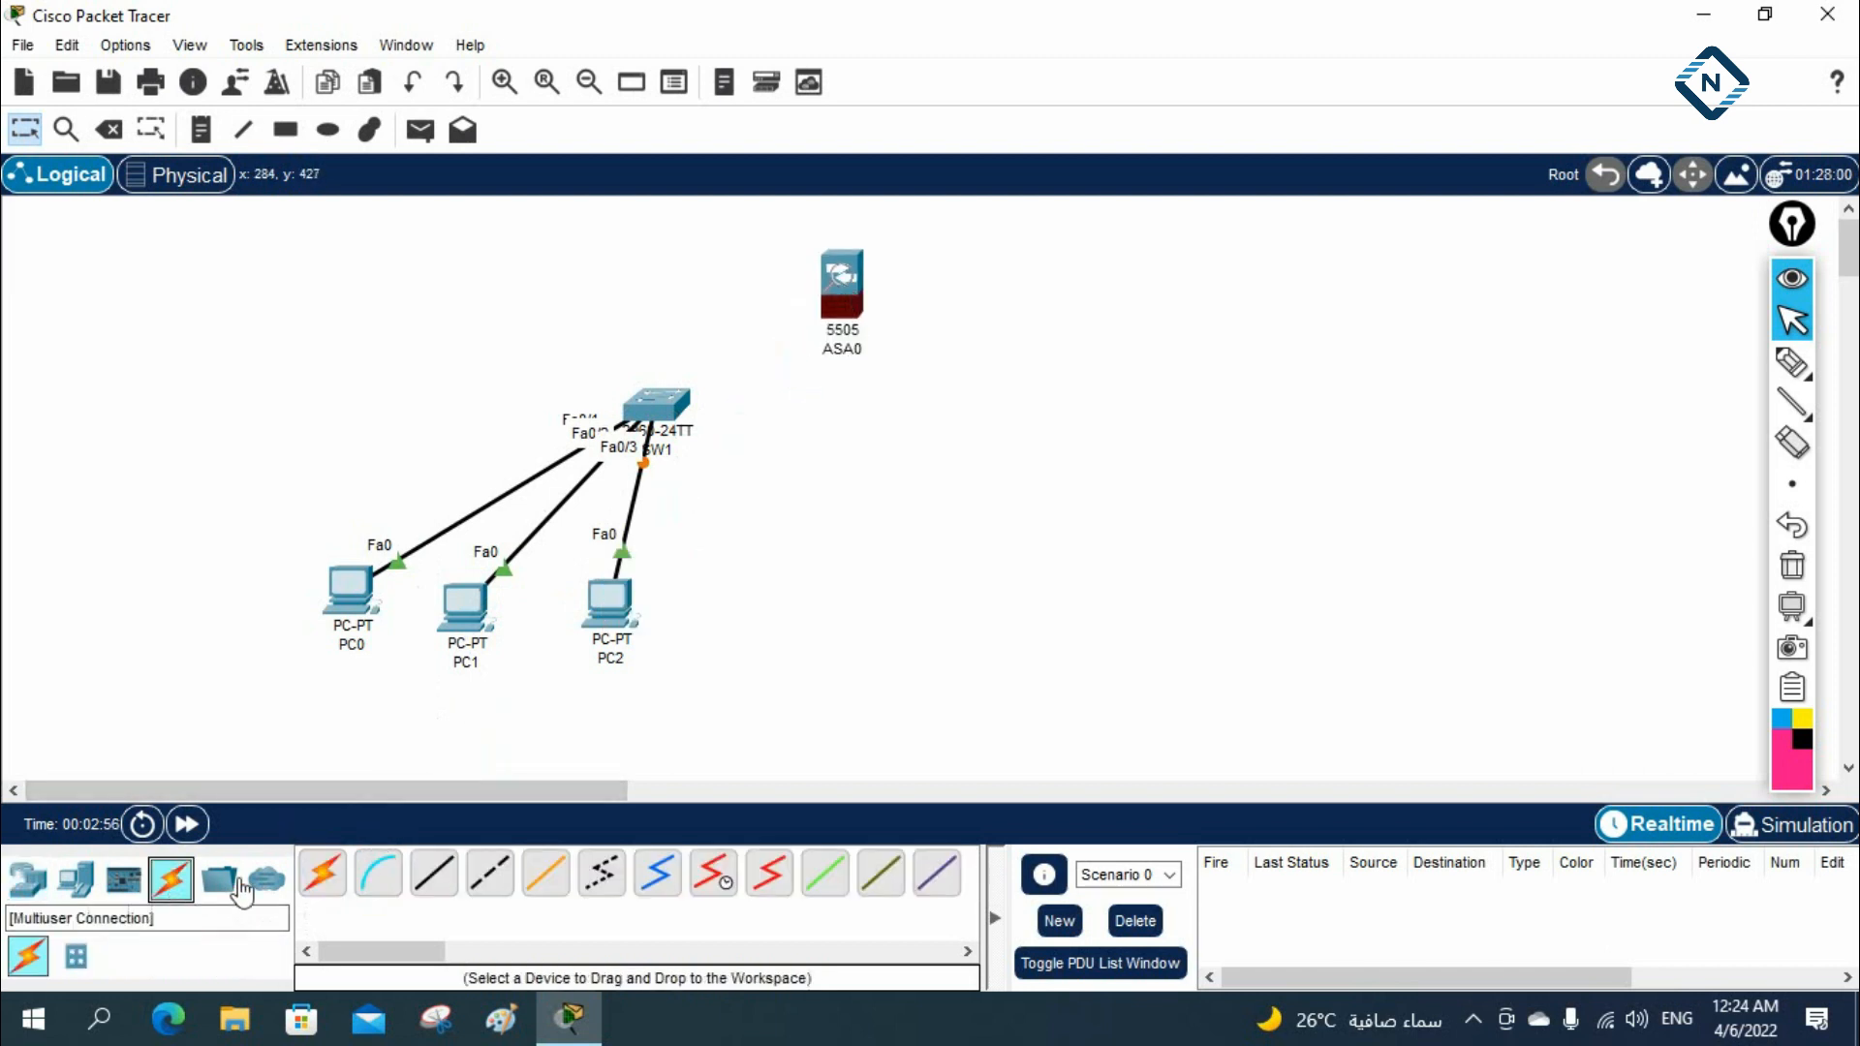
click(29, 882)
drag(414, 951, 552, 952)
drag(392, 872, 1094, 270)
drag(395, 874, 1334, 273)
Link Router1 to Router0, Router0 to the ASA, and the ASA to SW1 with the automatic connection type
click(170, 880)
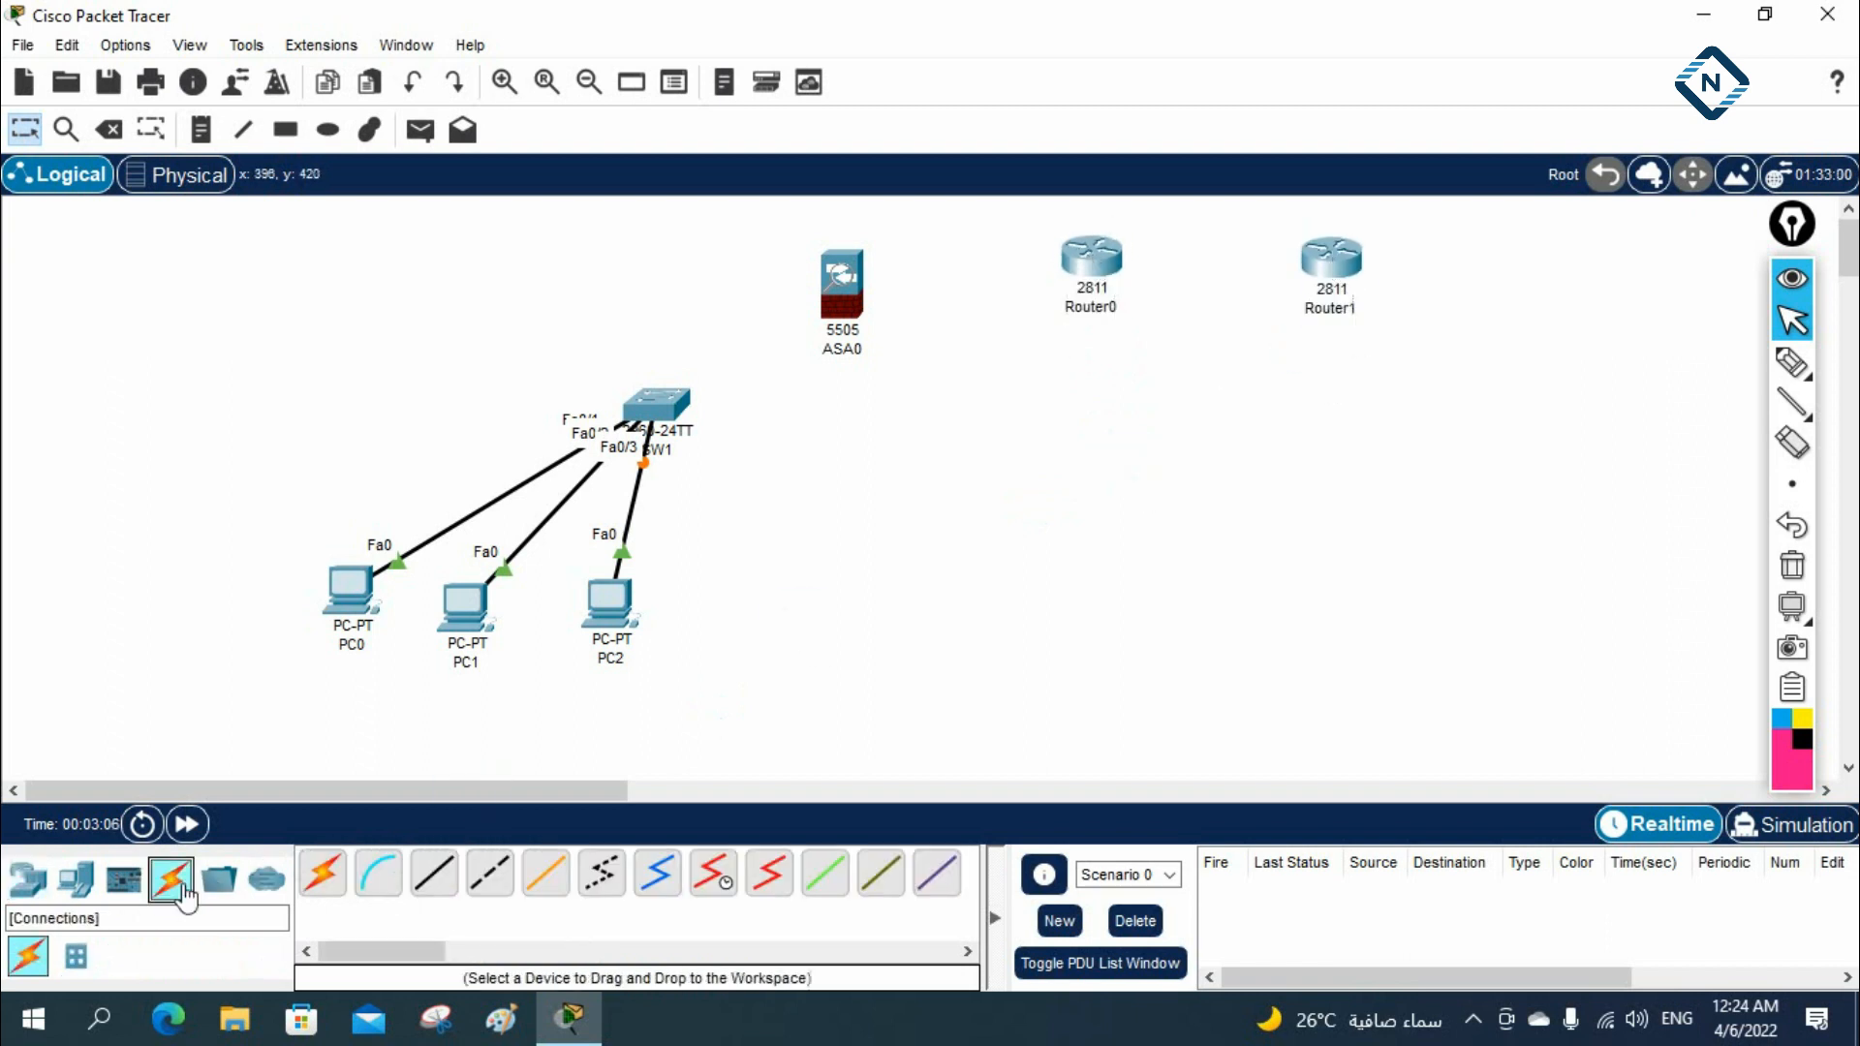
click(322, 872)
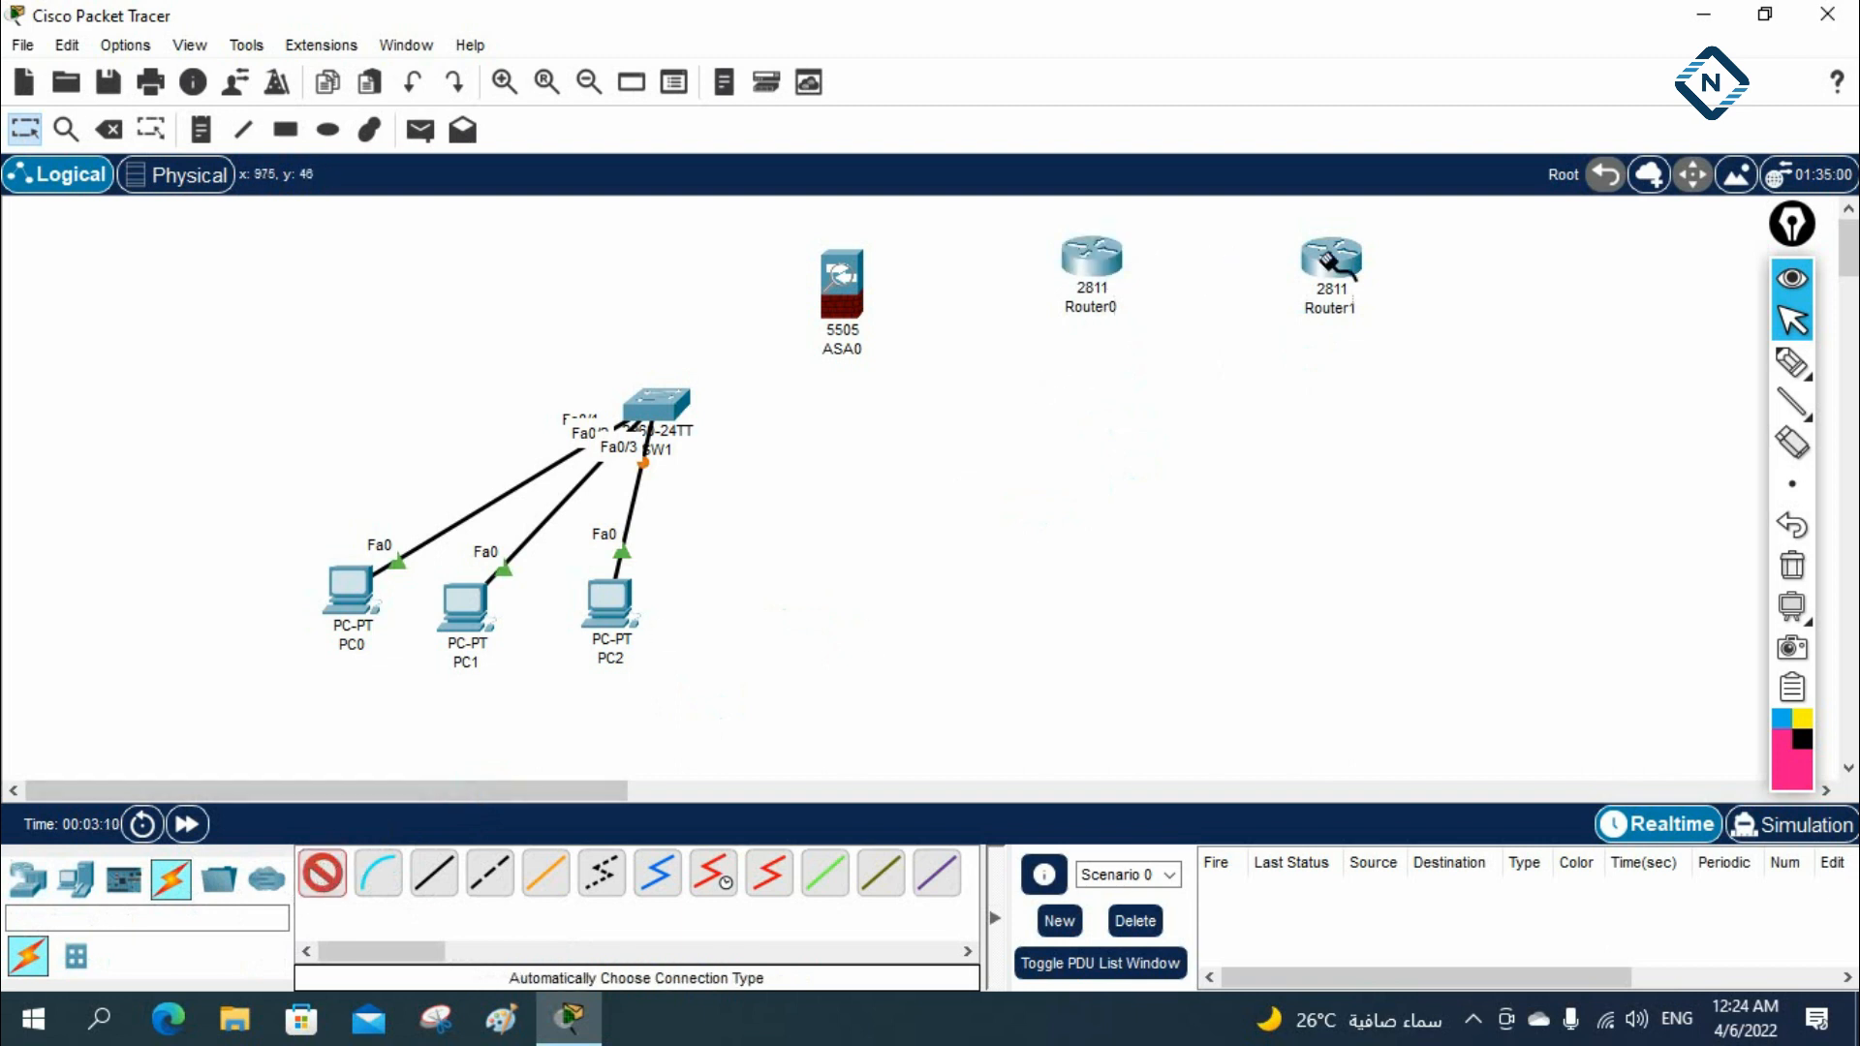
click(1323, 254)
click(1091, 257)
click(860, 274)
click(845, 295)
click(663, 399)
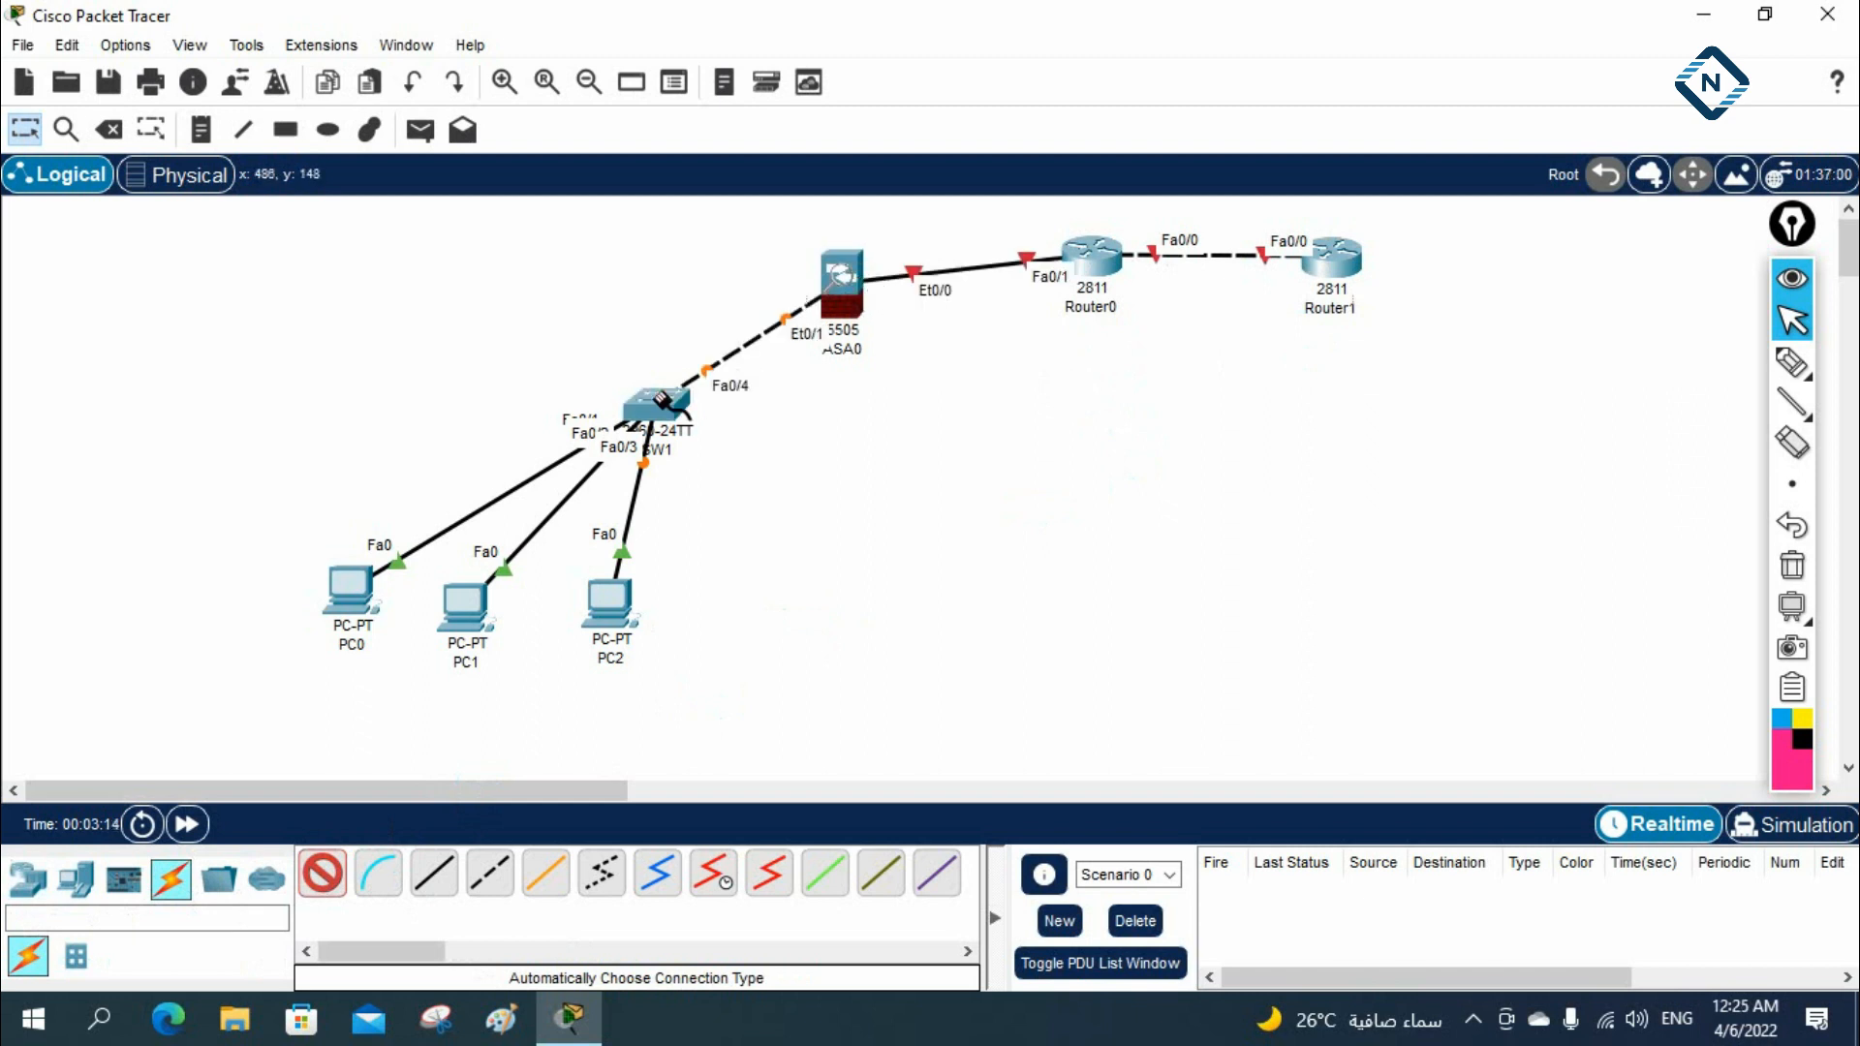
Add a second 2960 switch below Router1 and a server beside it
click(27, 878)
drag(76, 956, 1378, 434)
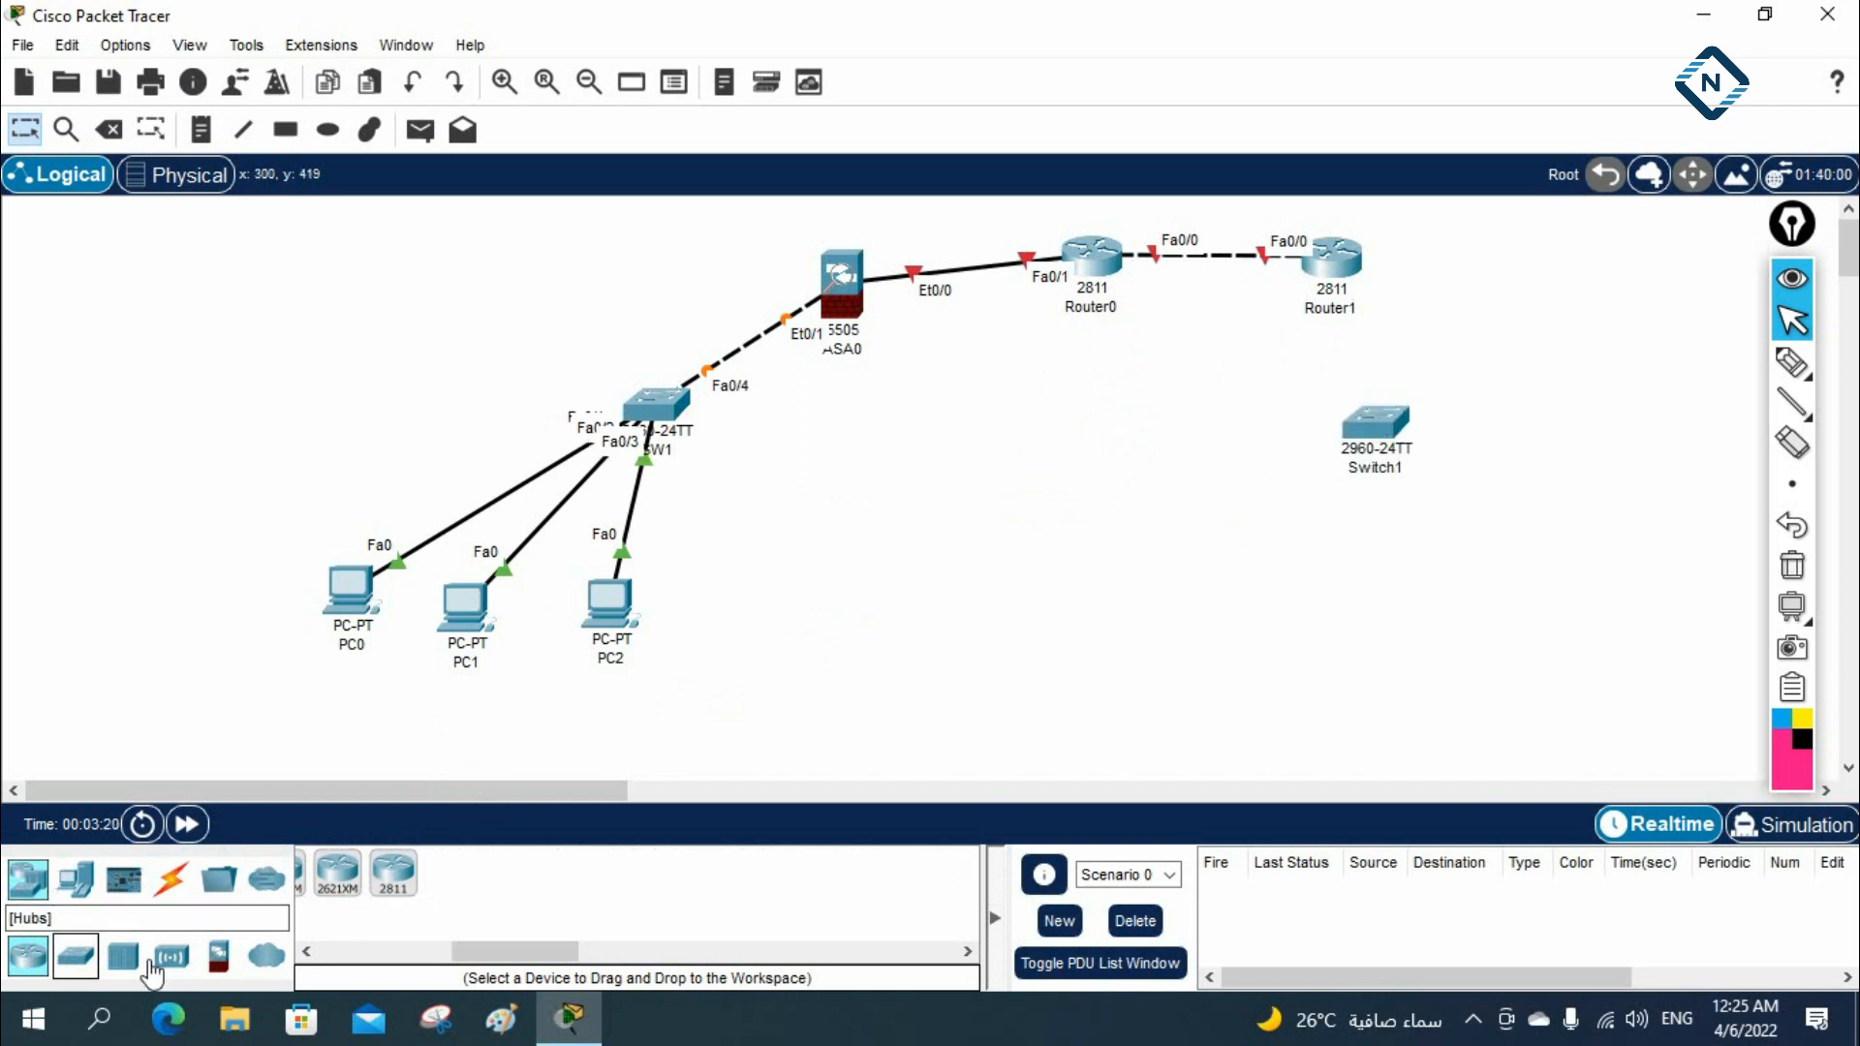
click(74, 879)
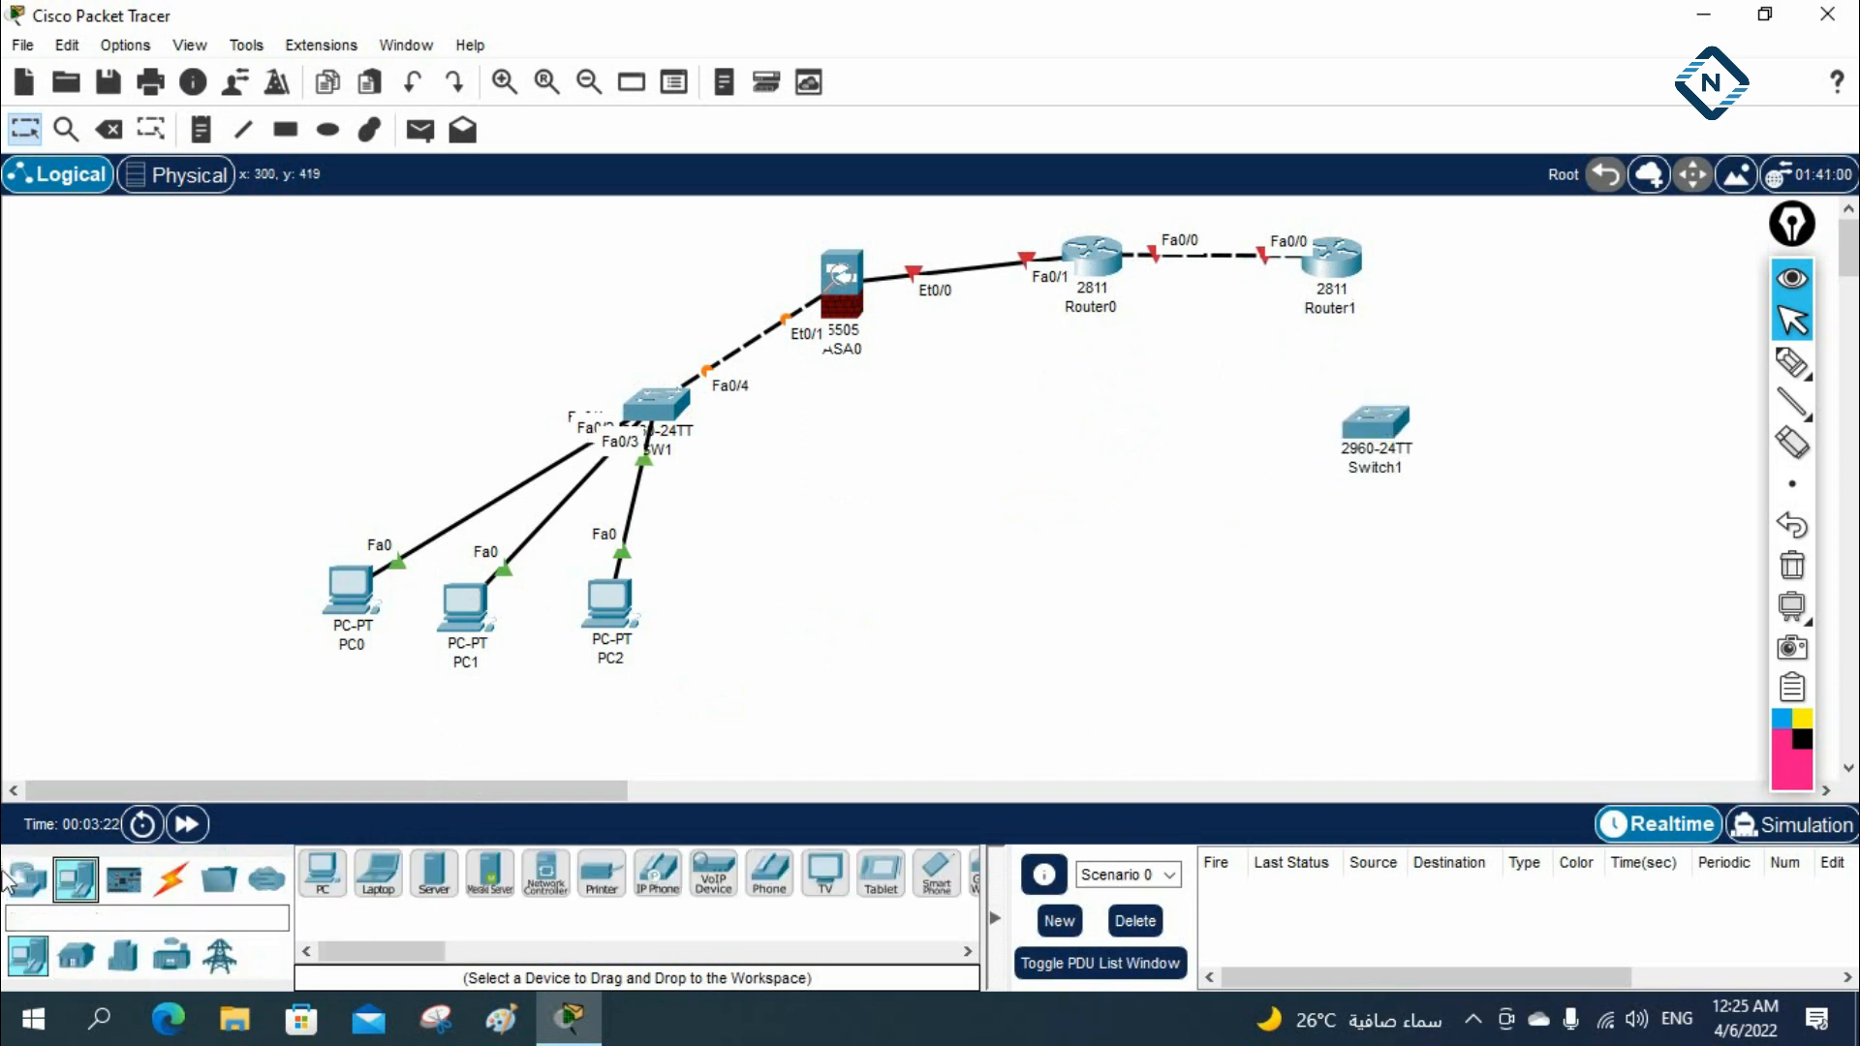
drag(452, 881, 1470, 486)
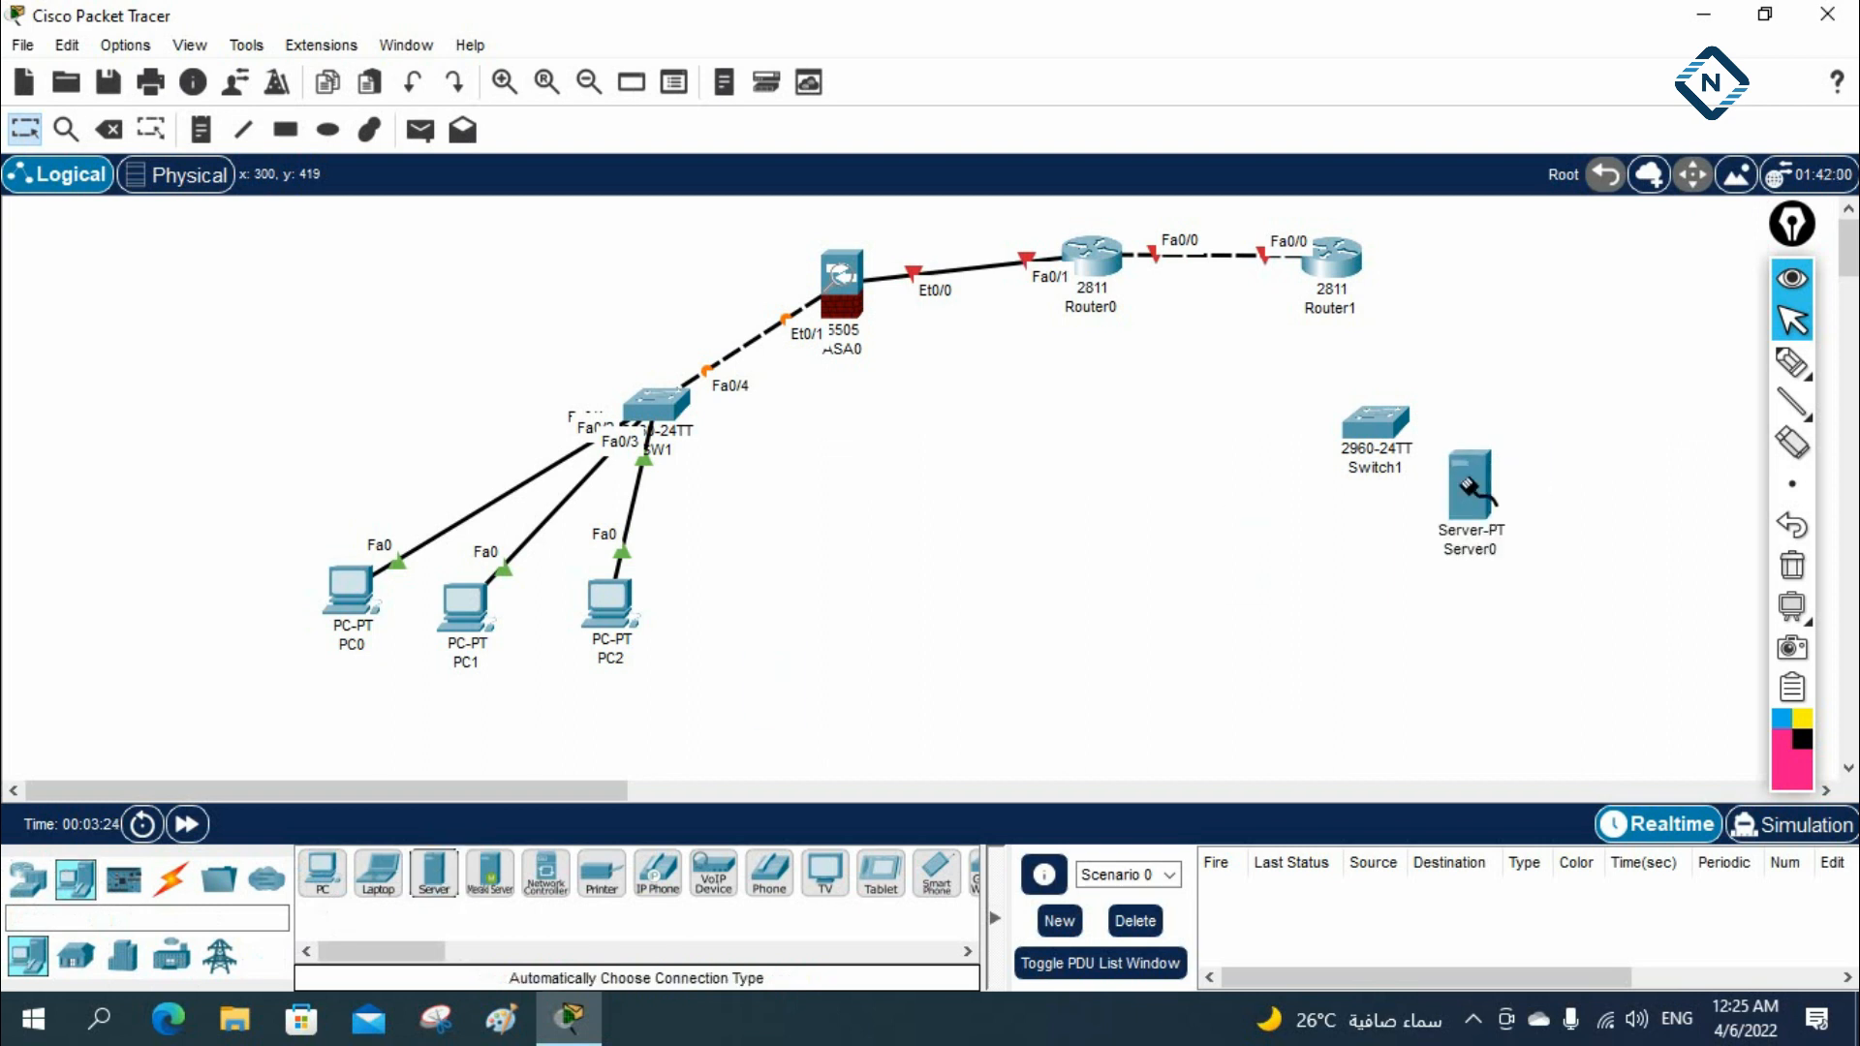
Connect the new switch to the server and to Router1
click(1395, 438)
click(1467, 481)
click(1375, 423)
click(1339, 286)
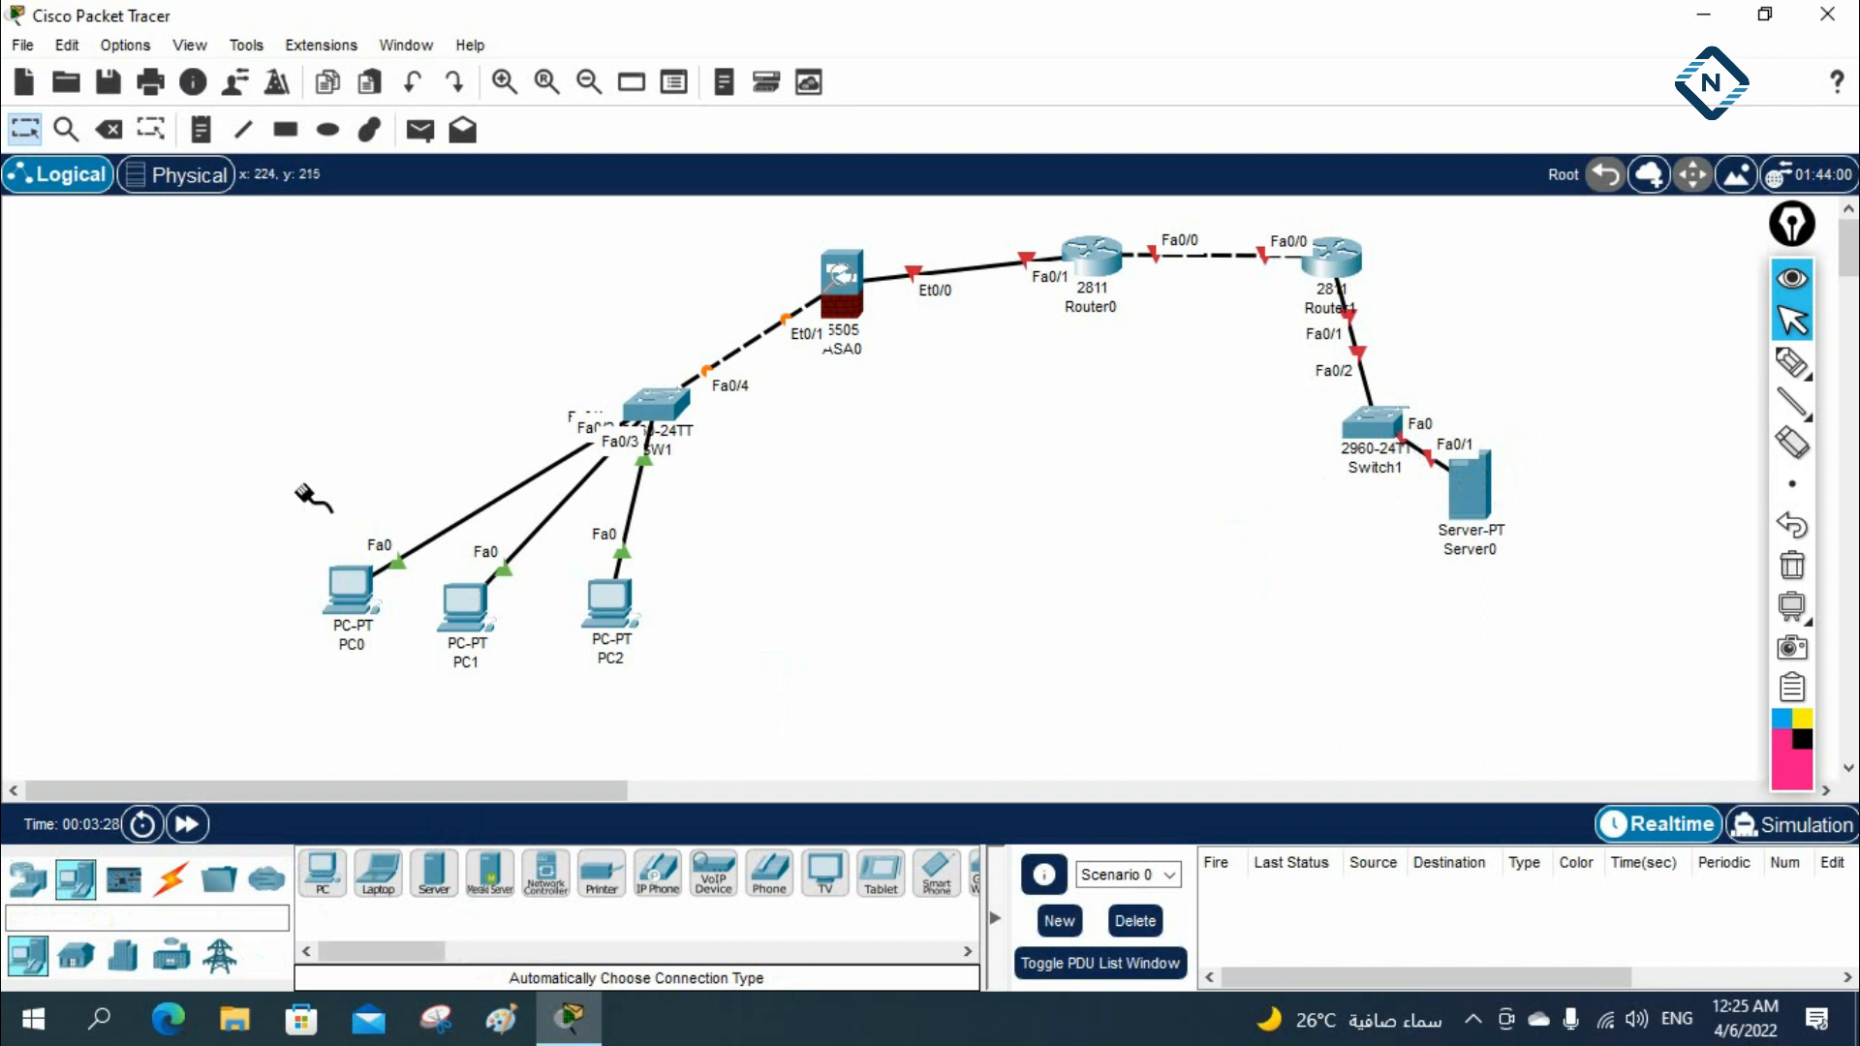
Align the ASA, both routers and the second switch in one upper row, with the server below that switch
drag(1469, 489, 1596, 436)
click(1387, 427)
drag(1387, 426, 1527, 276)
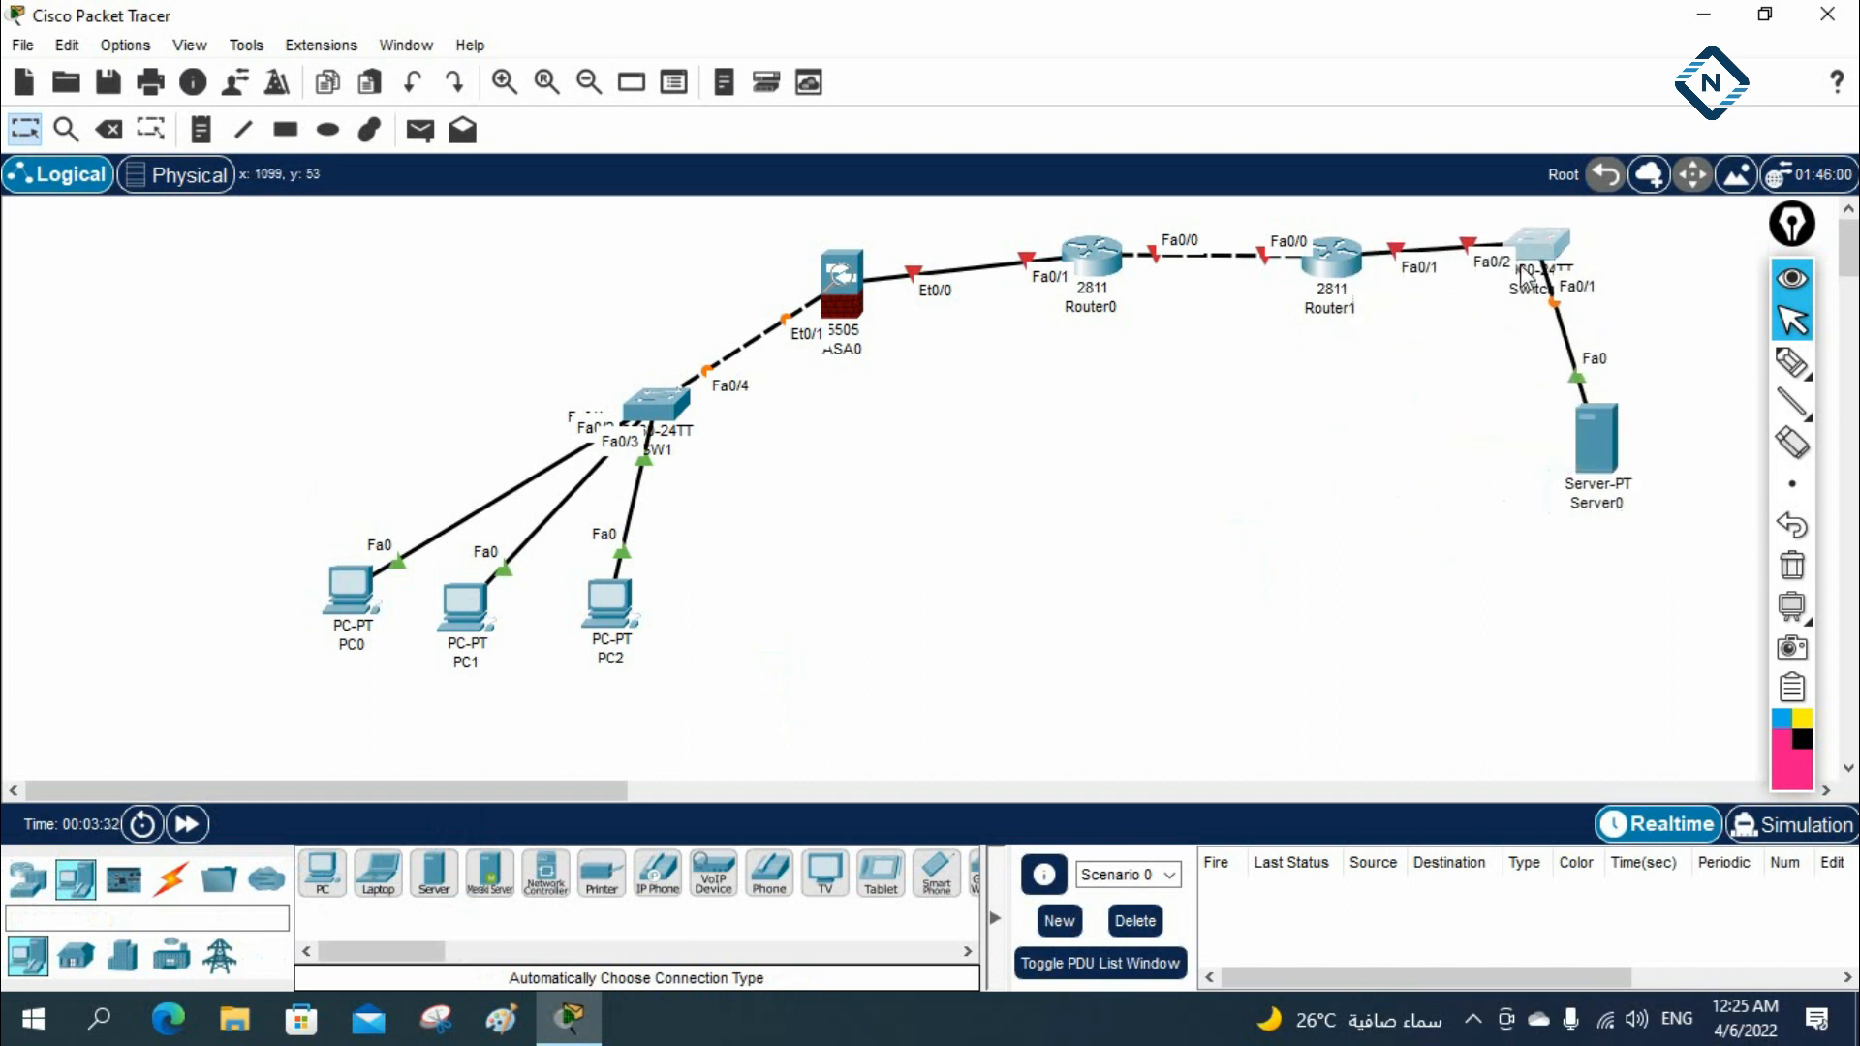
drag(877, 279, 818, 246)
drag(1097, 273, 1078, 271)
drag(1317, 274, 1305, 259)
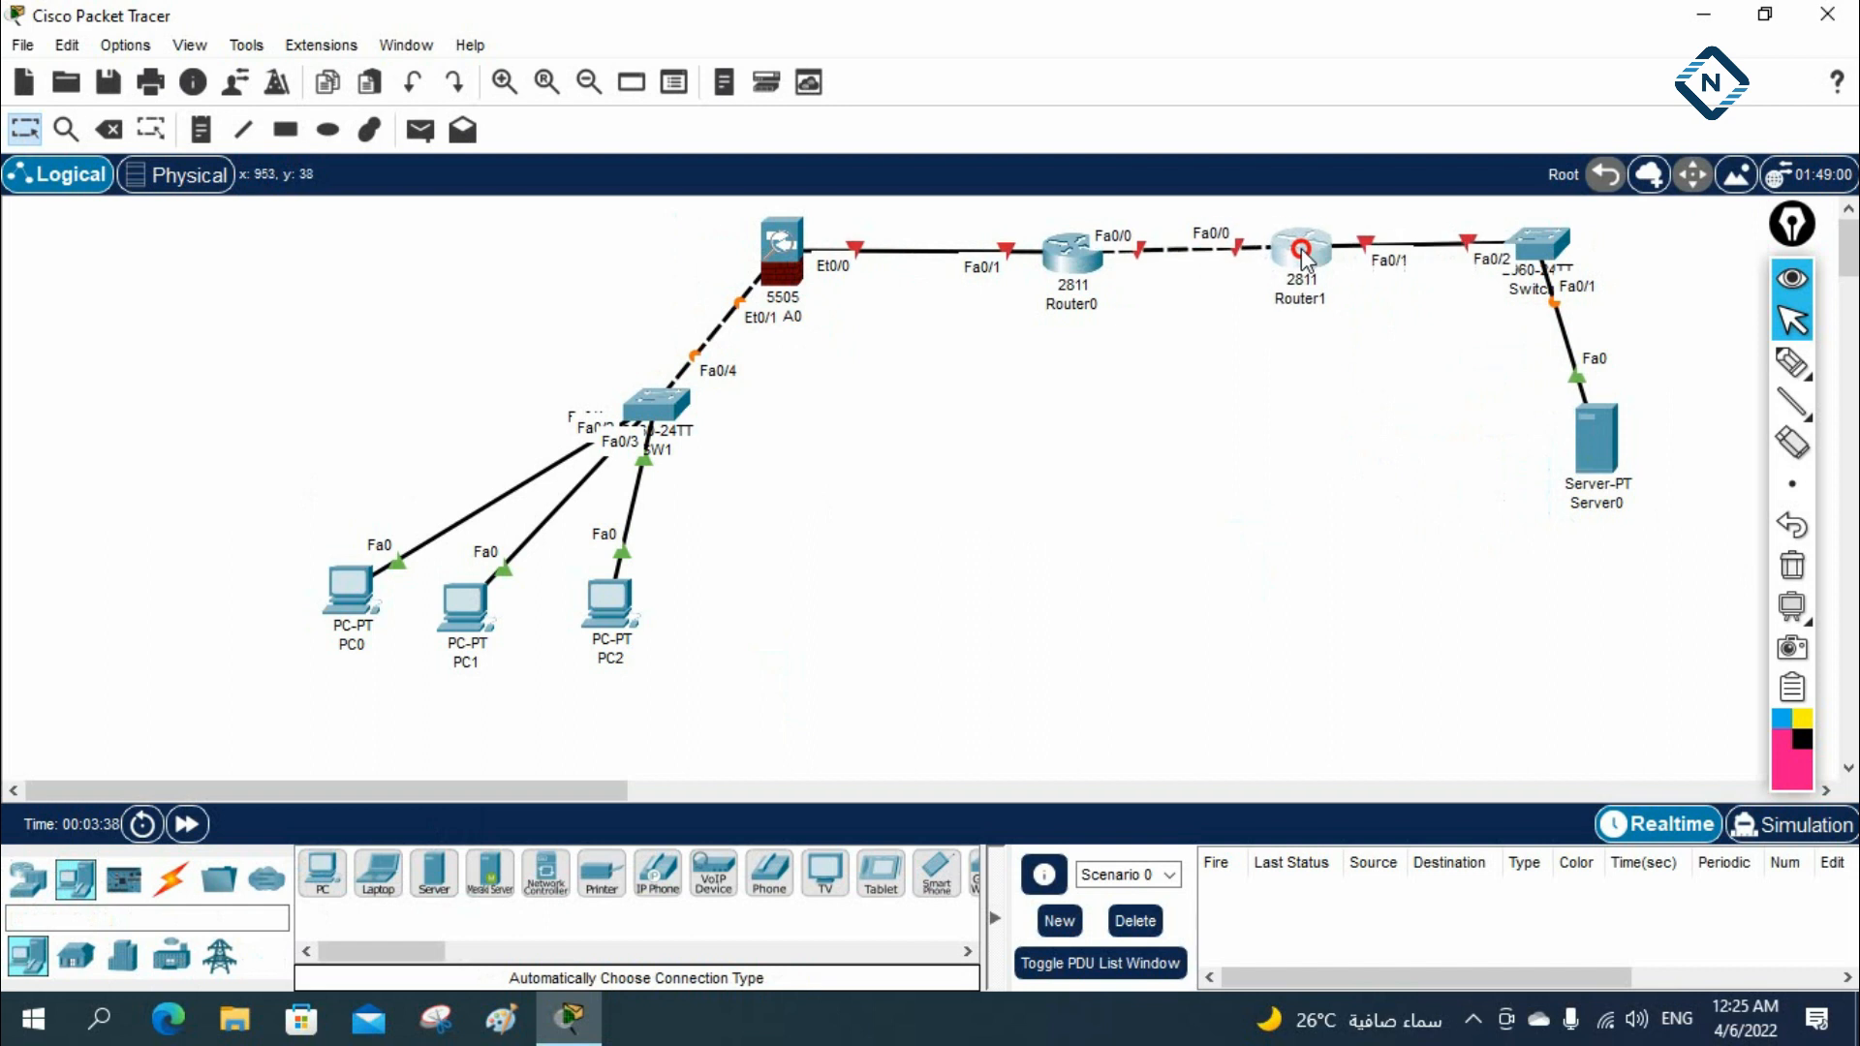
drag(1542, 244, 1569, 250)
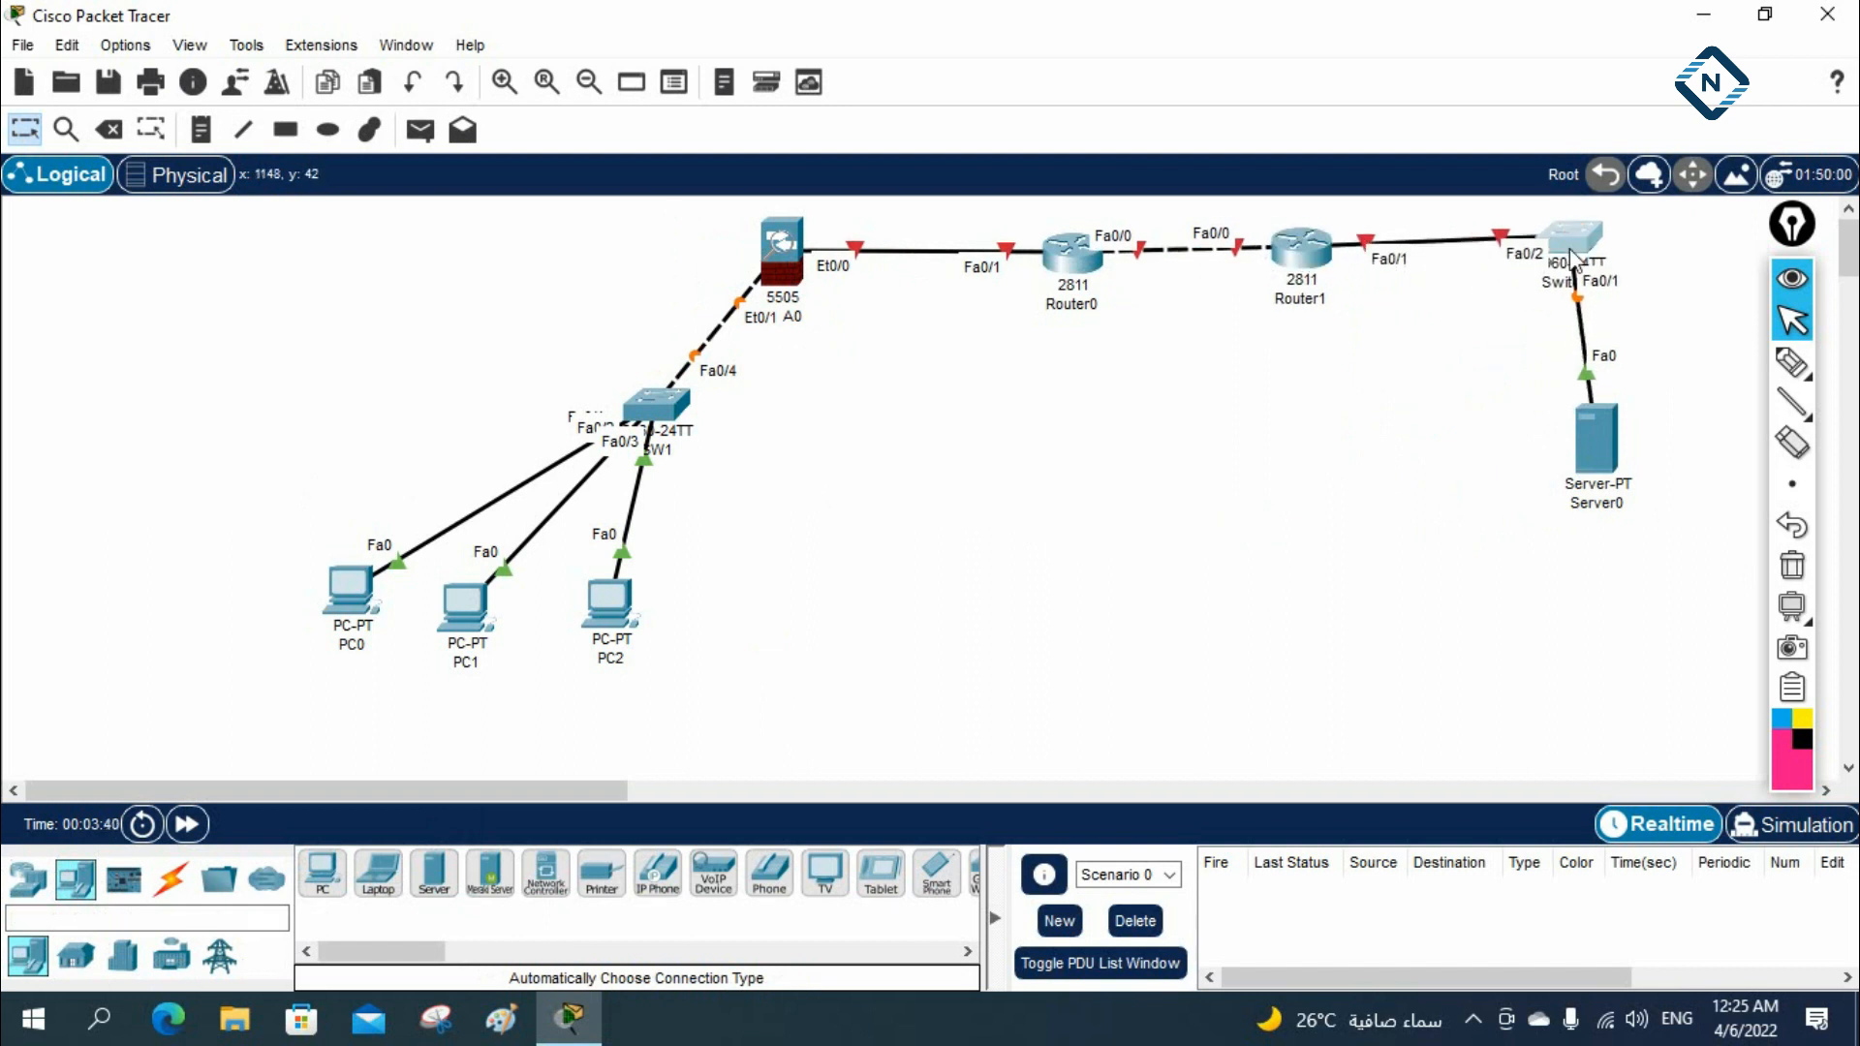
drag(1593, 450, 1625, 455)
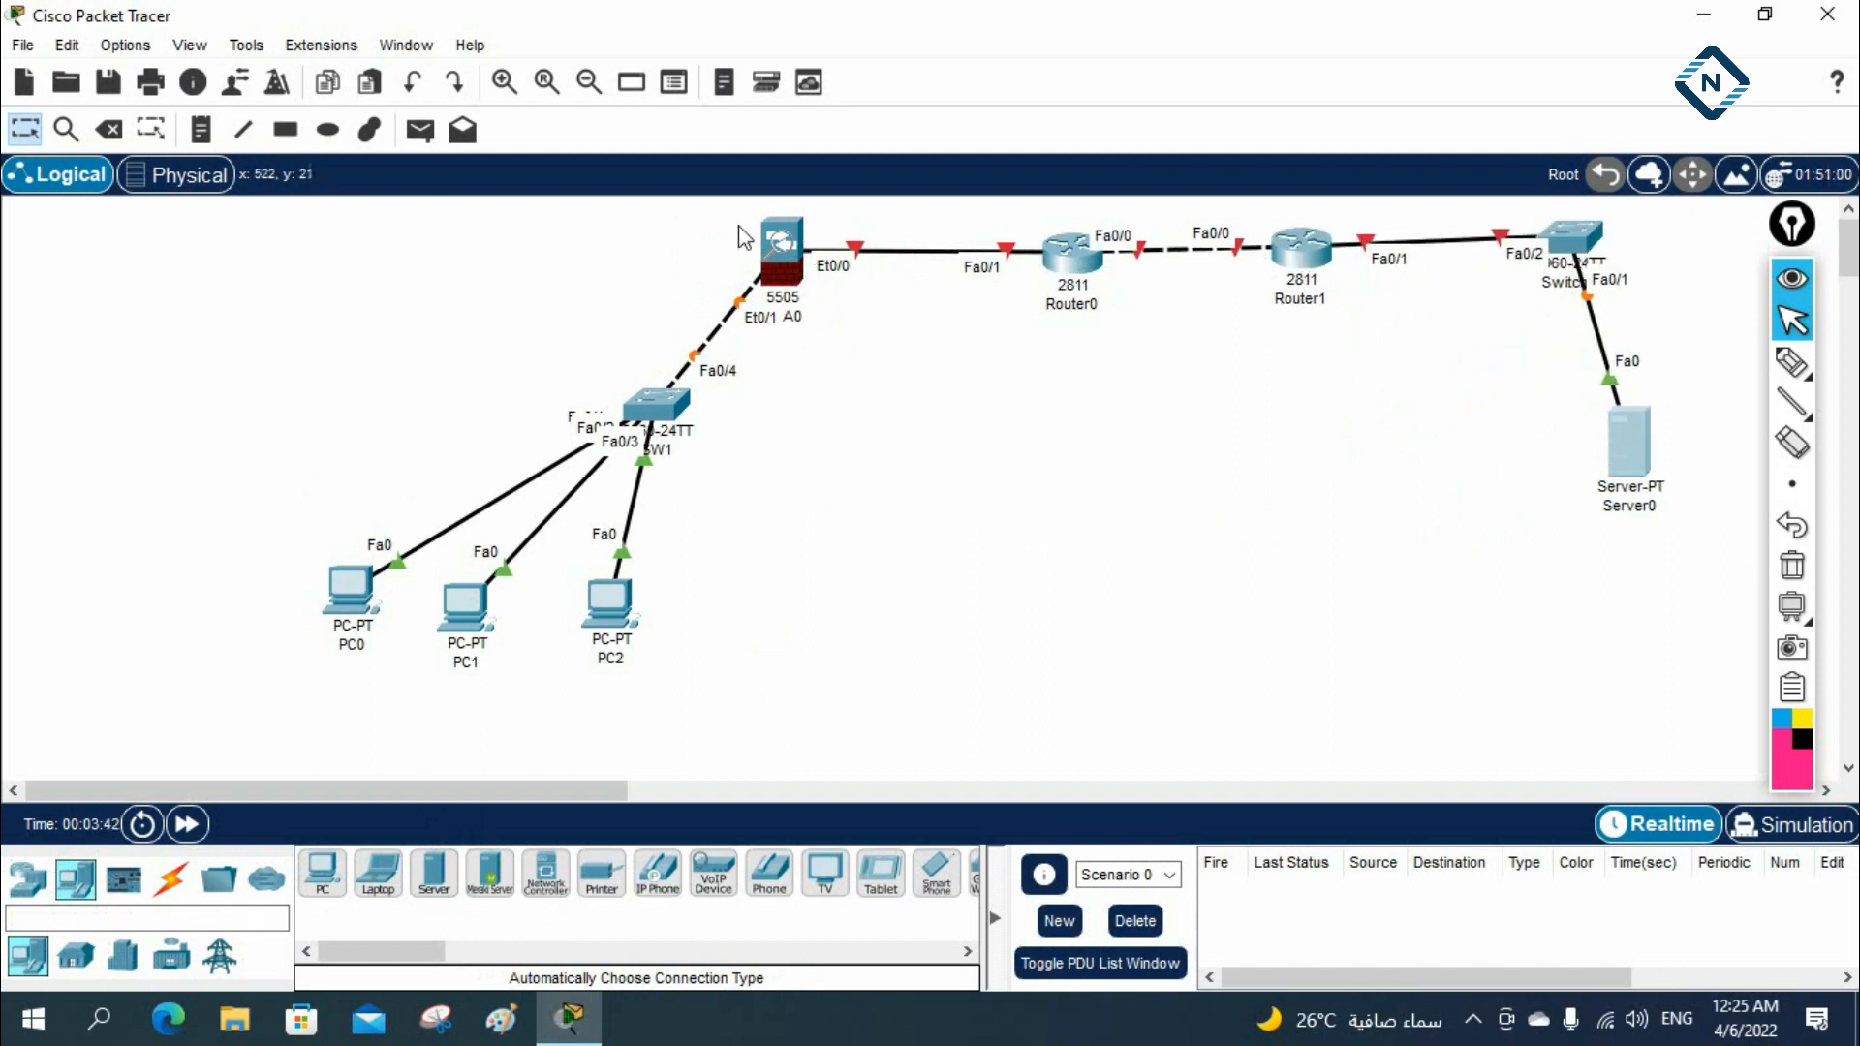
Select the whole topology and shift it left so the PCs sit at the workspace's left edge
drag(96, 215, 1652, 654)
mouse_move(779, 260)
mouse_down()
mouse_move(475, 265)
mouse_move(499, 252)
mouse_up()
click(603, 427)
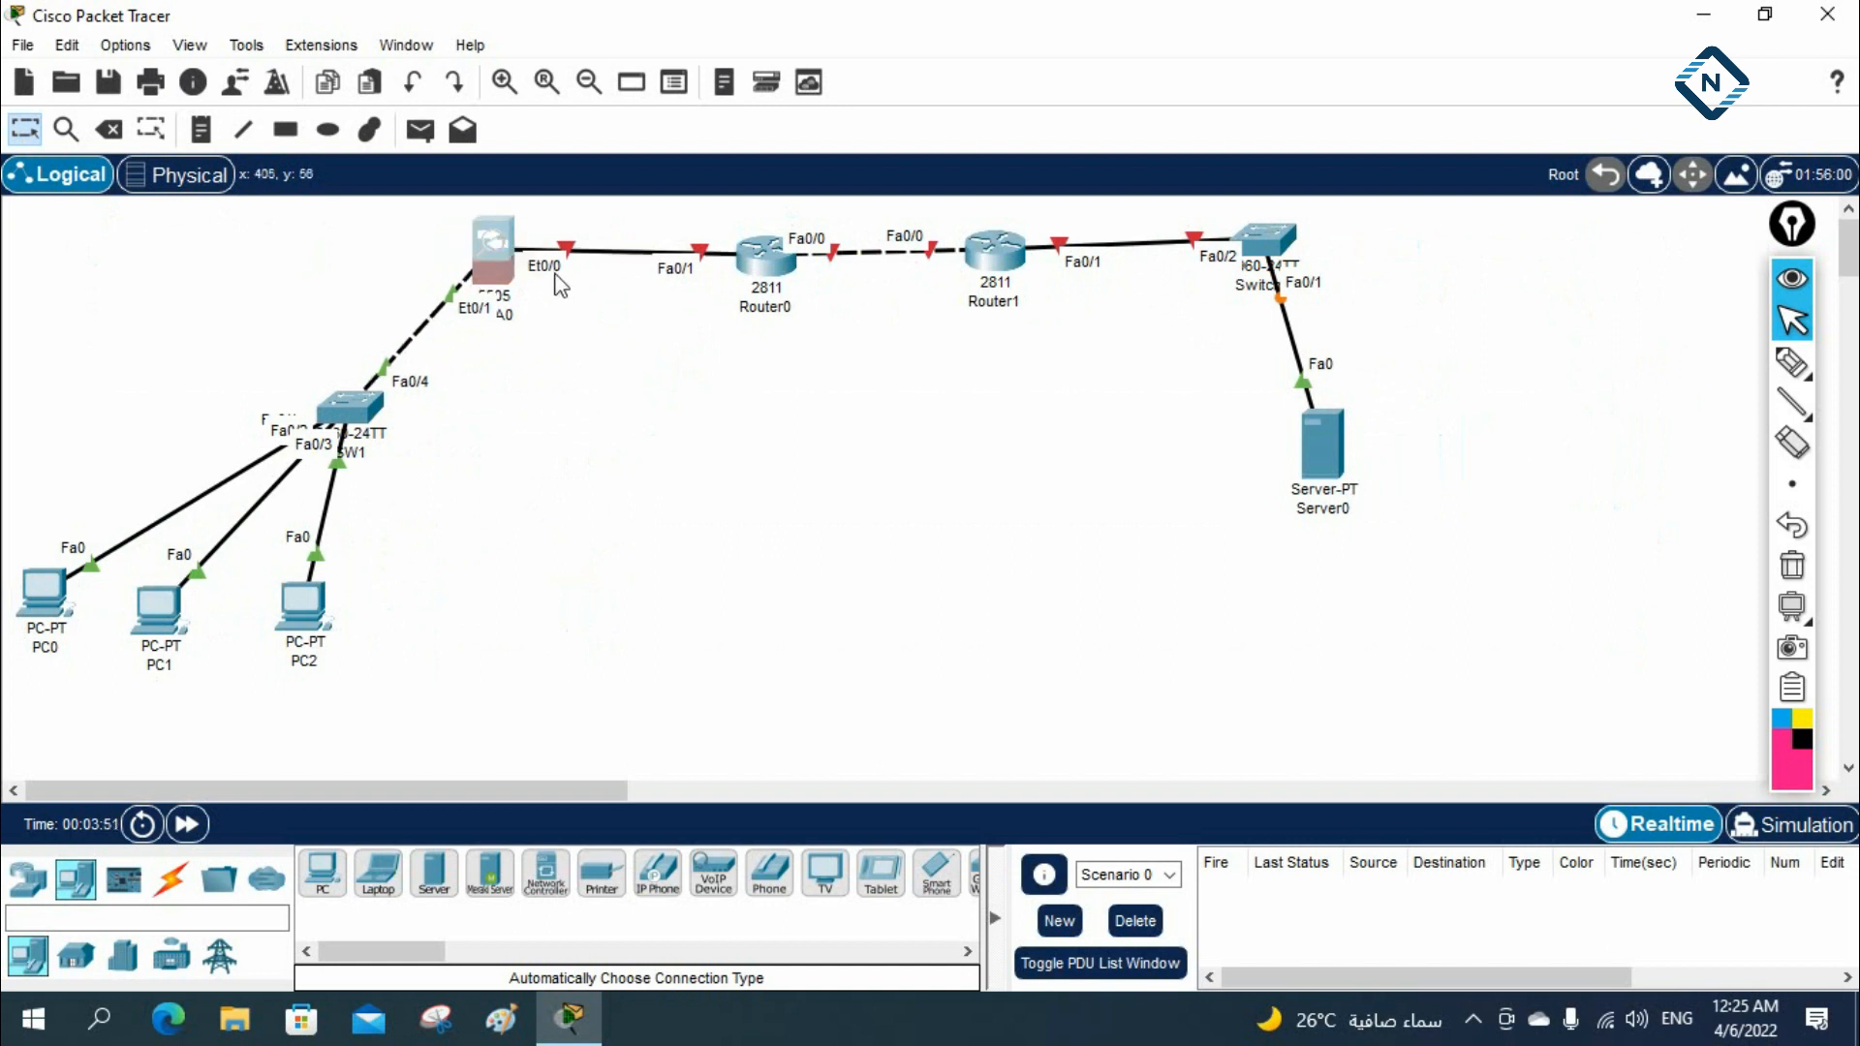
Rename Router0 as ISP1 and Router1 as ISP2
click(768, 307)
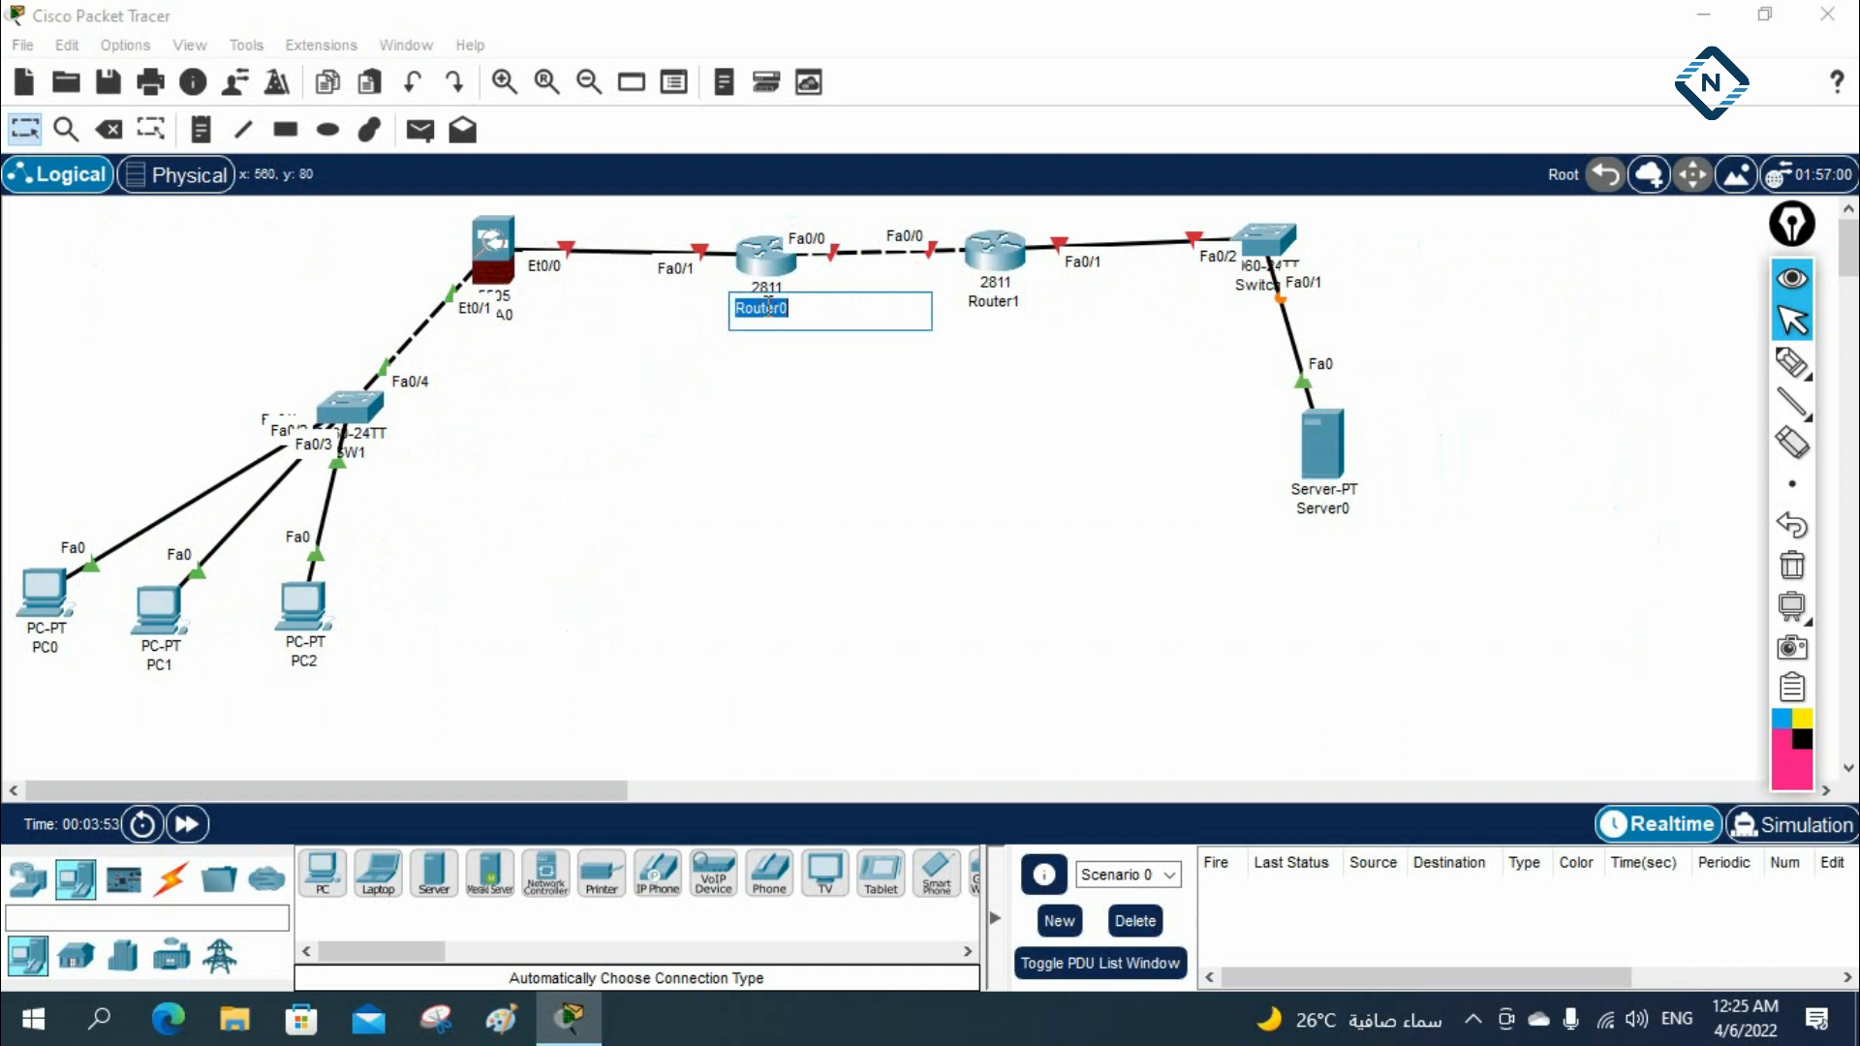
key(BackSpace)
click(996, 302)
key(BackSpace)
text(ISP2)
click(1036, 448)
Rename the server as 8.8.8.8
click(1341, 510)
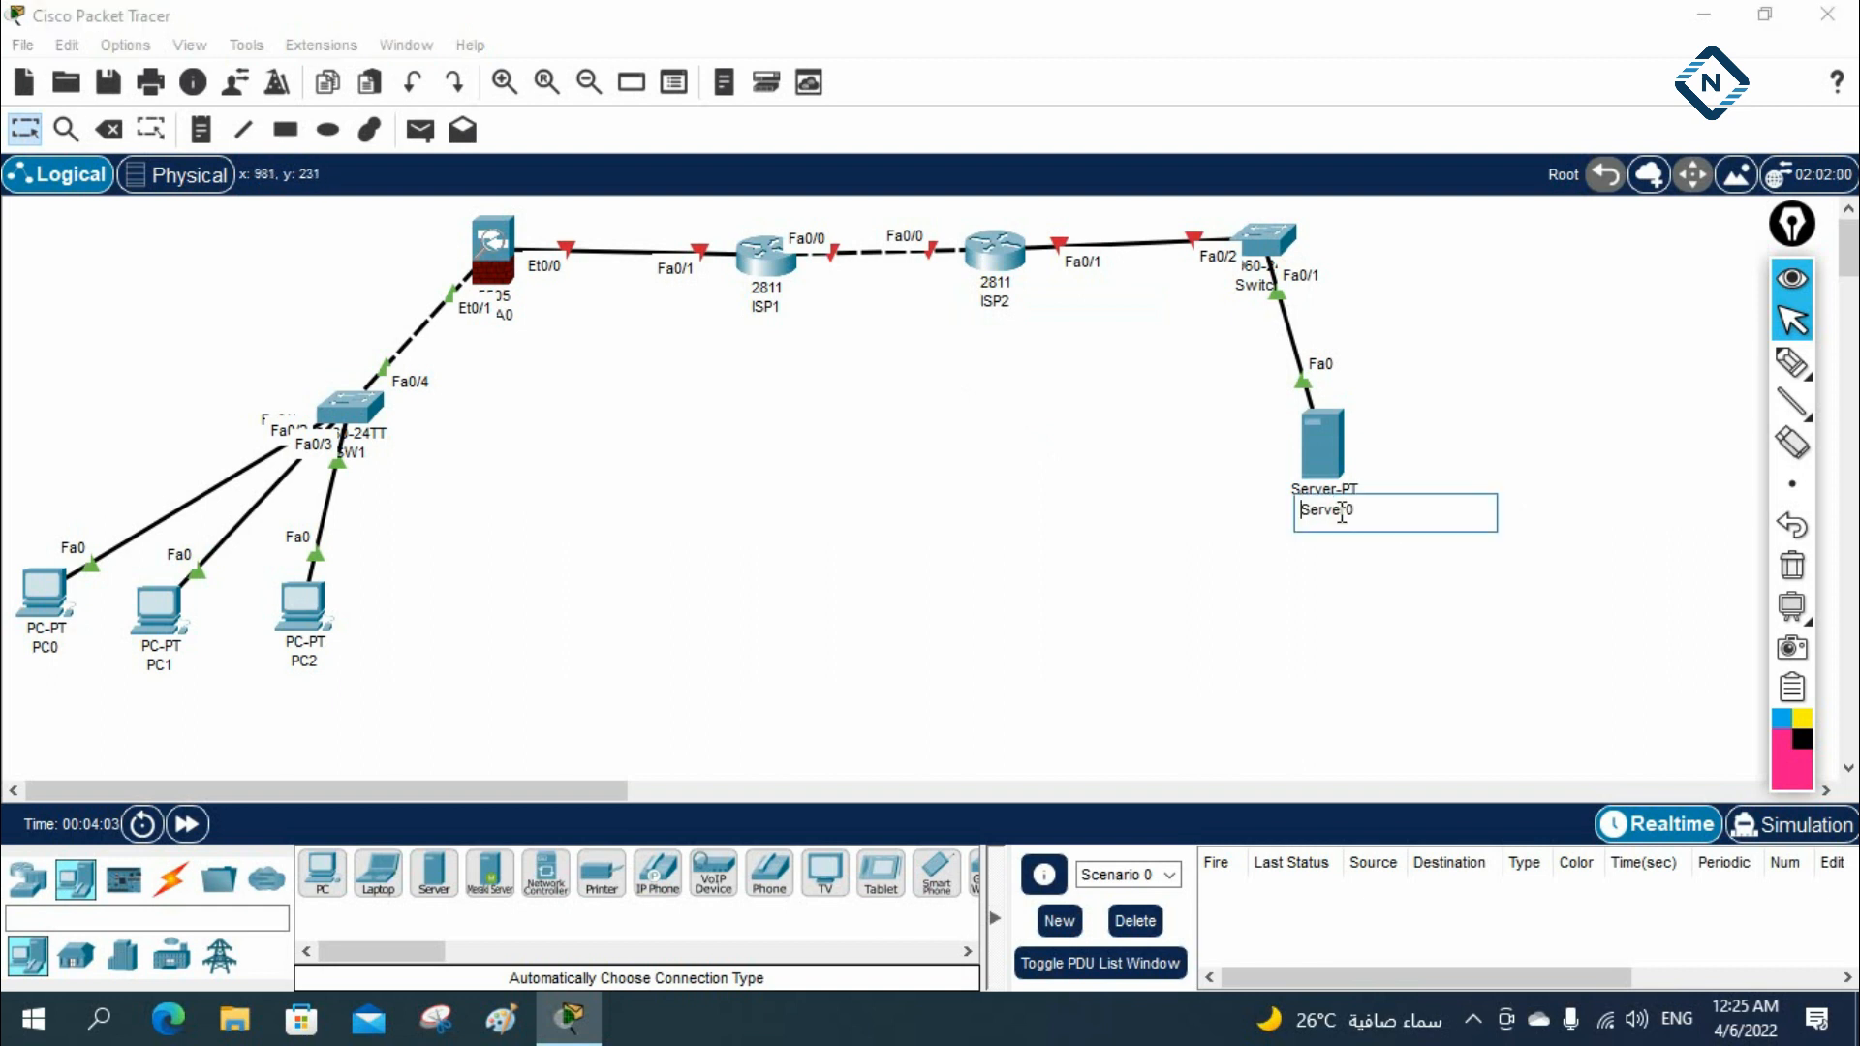
text(8.8.8.8)
click(1402, 334)
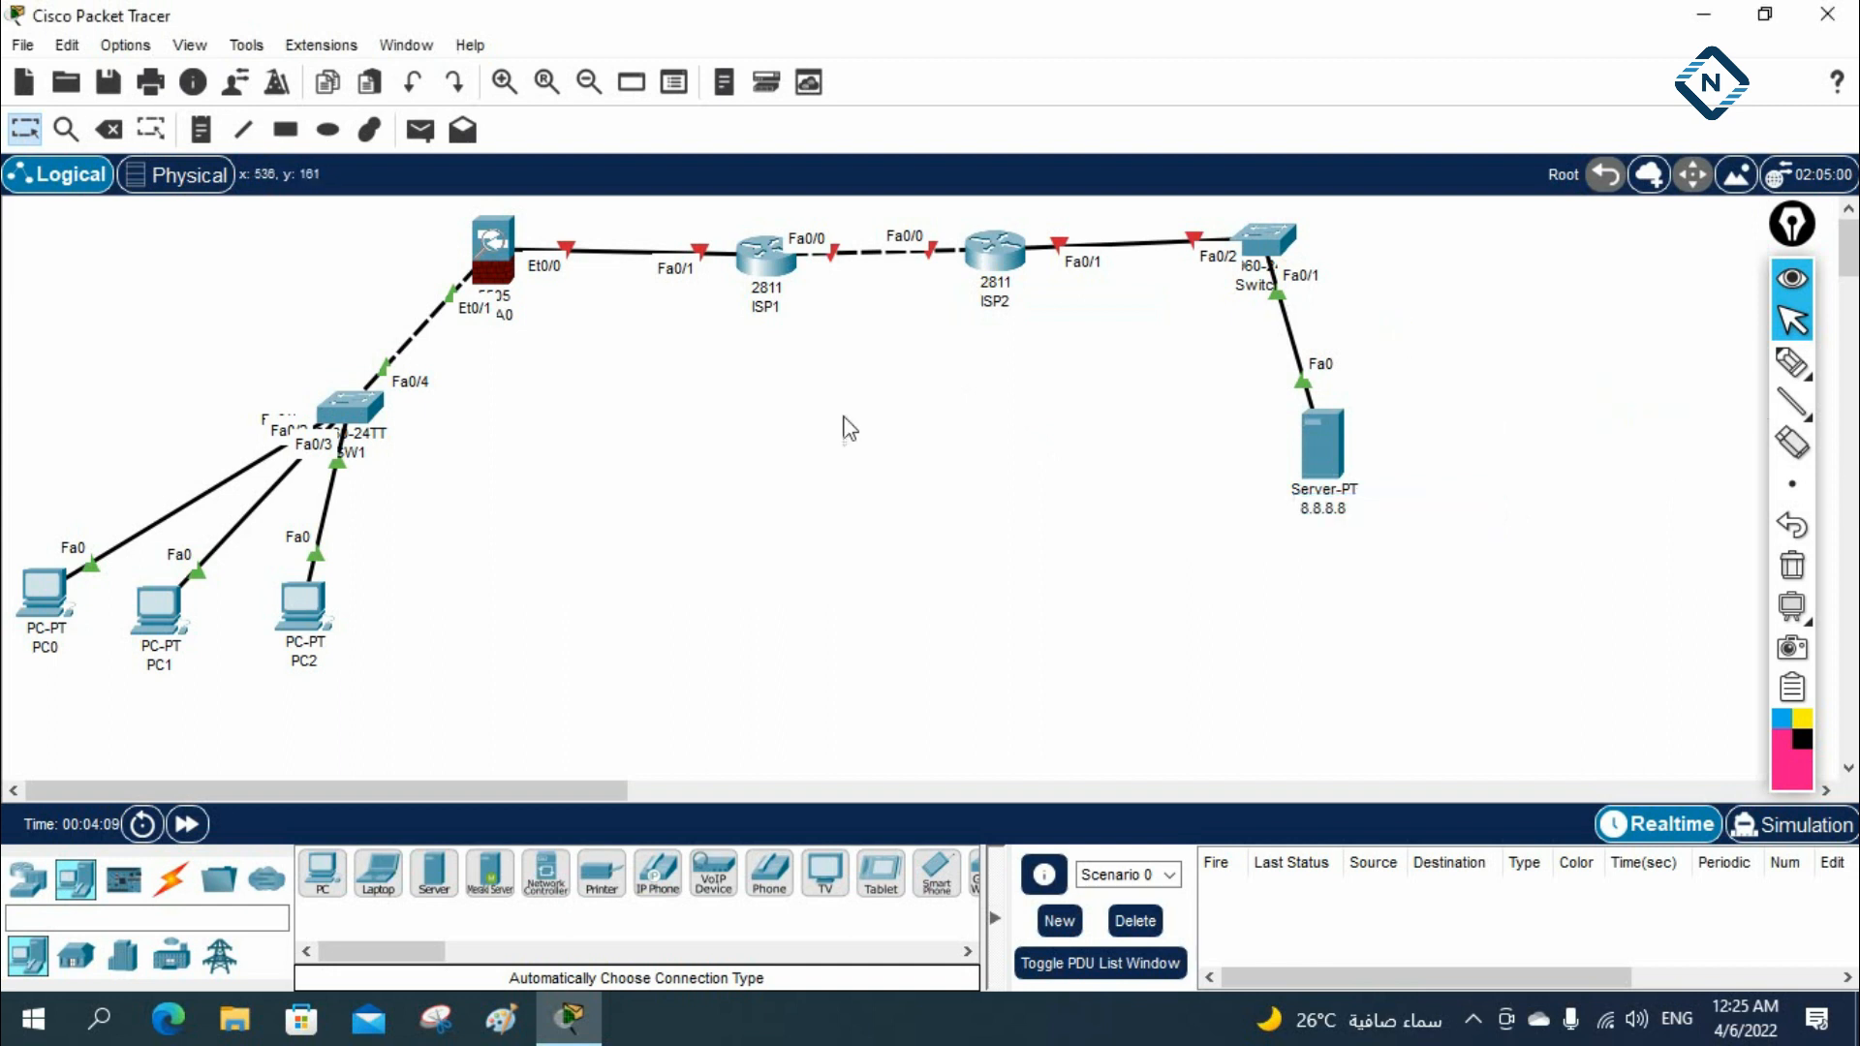
Add the text note 192.168.1.1 beside the ASA's Et0/1 interface
click(200, 129)
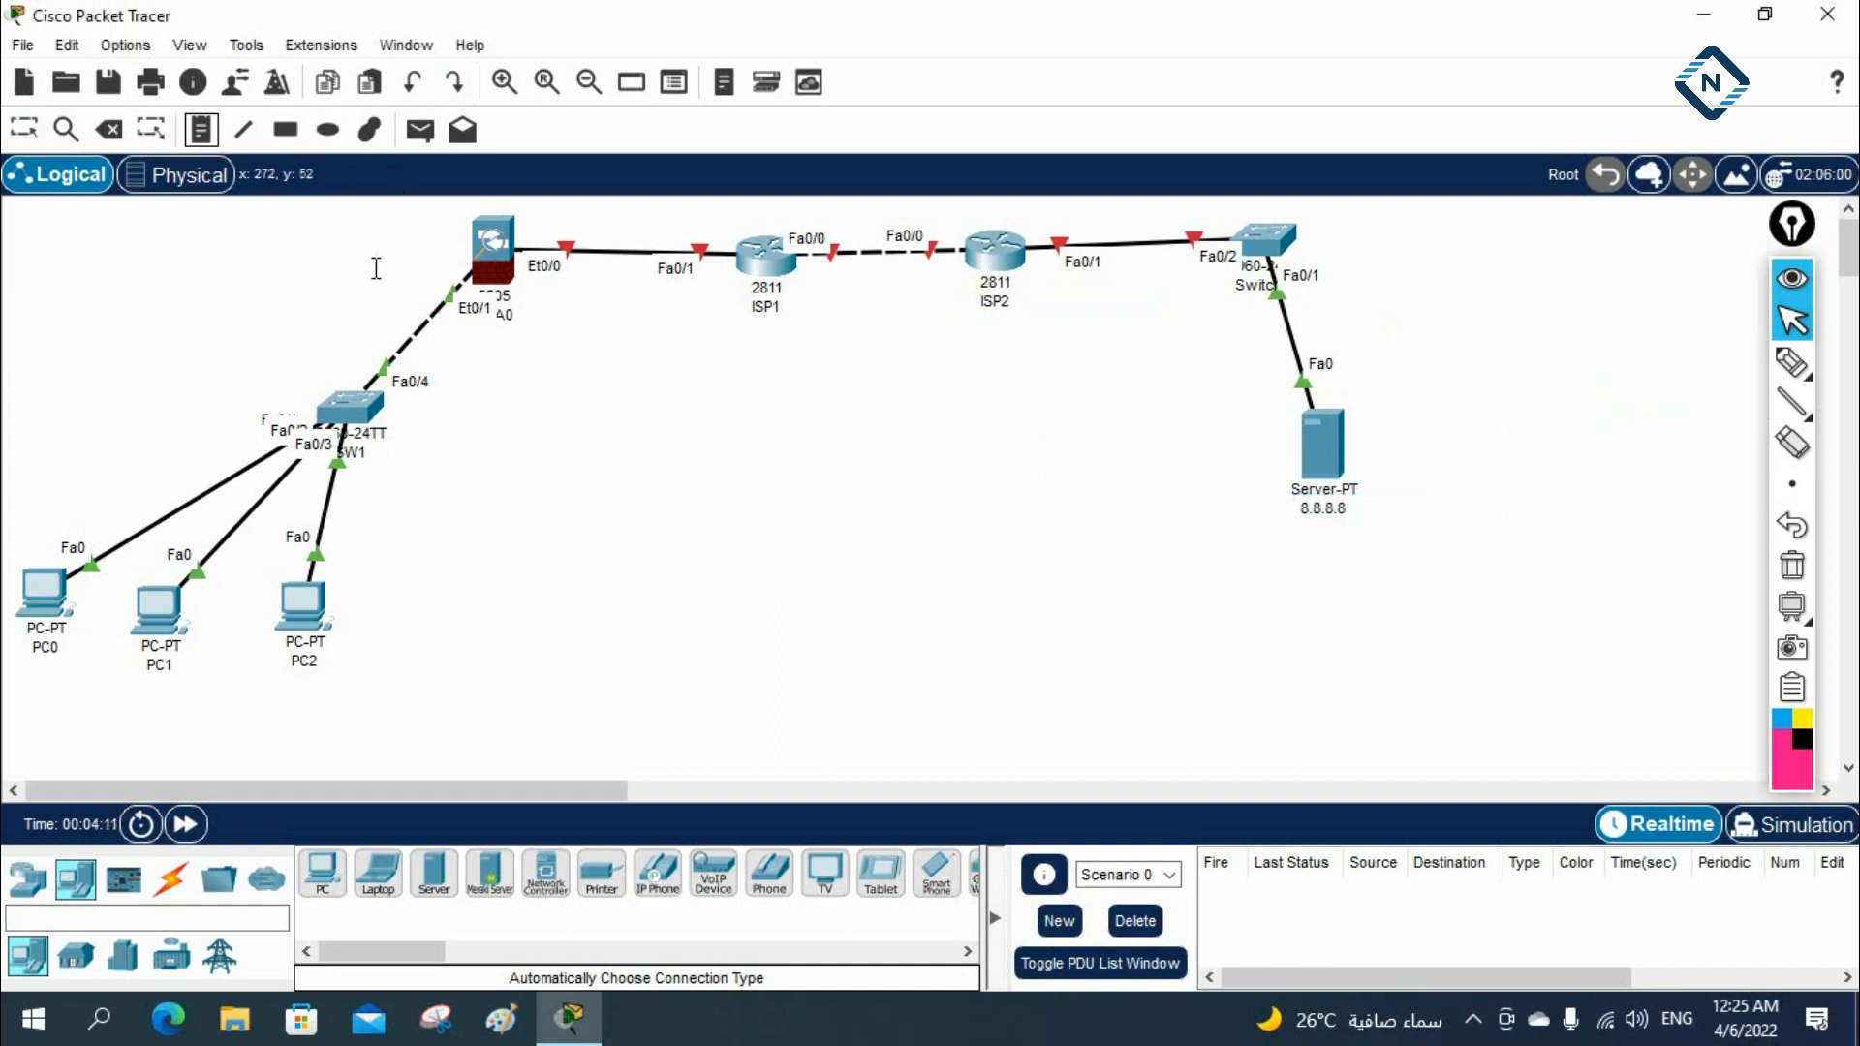
click(340, 272)
text(19)
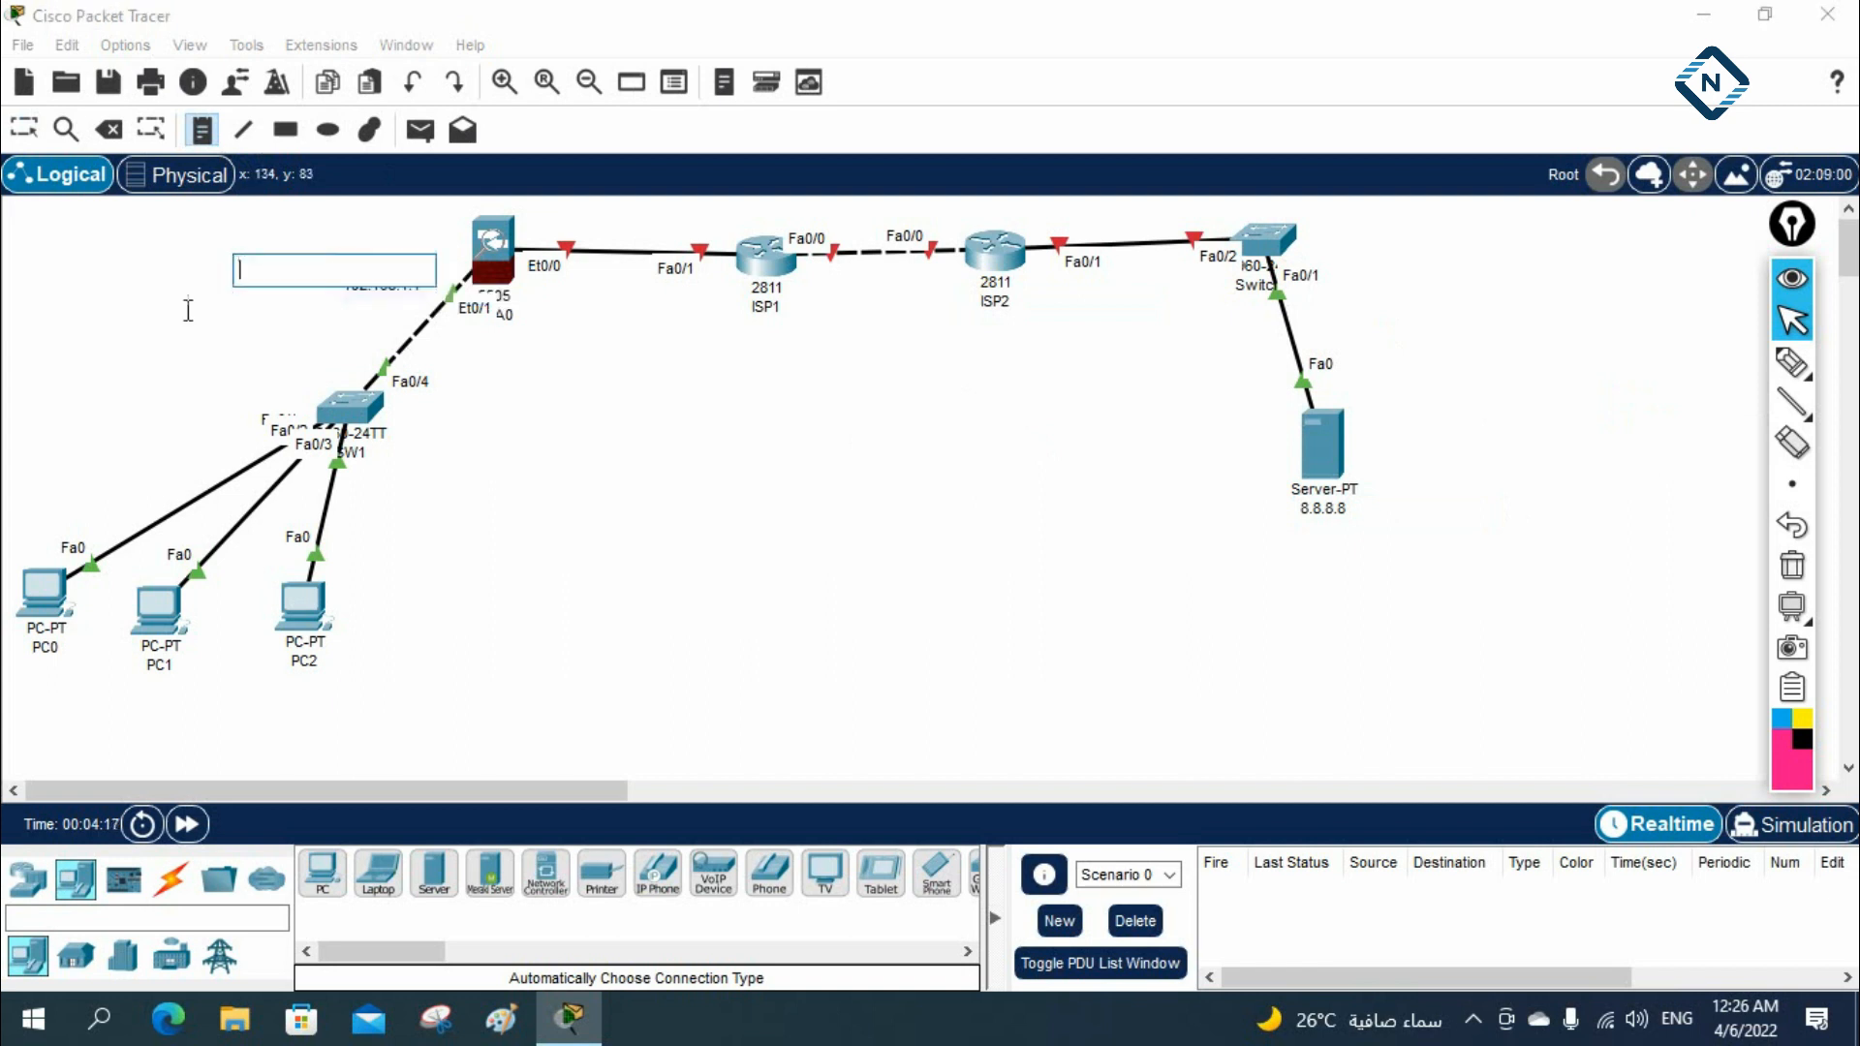
click(25, 129)
mouse_move(376, 296)
mouse_down()
mouse_move(379, 269)
mouse_move(401, 268)
mouse_move(389, 294)
mouse_up()
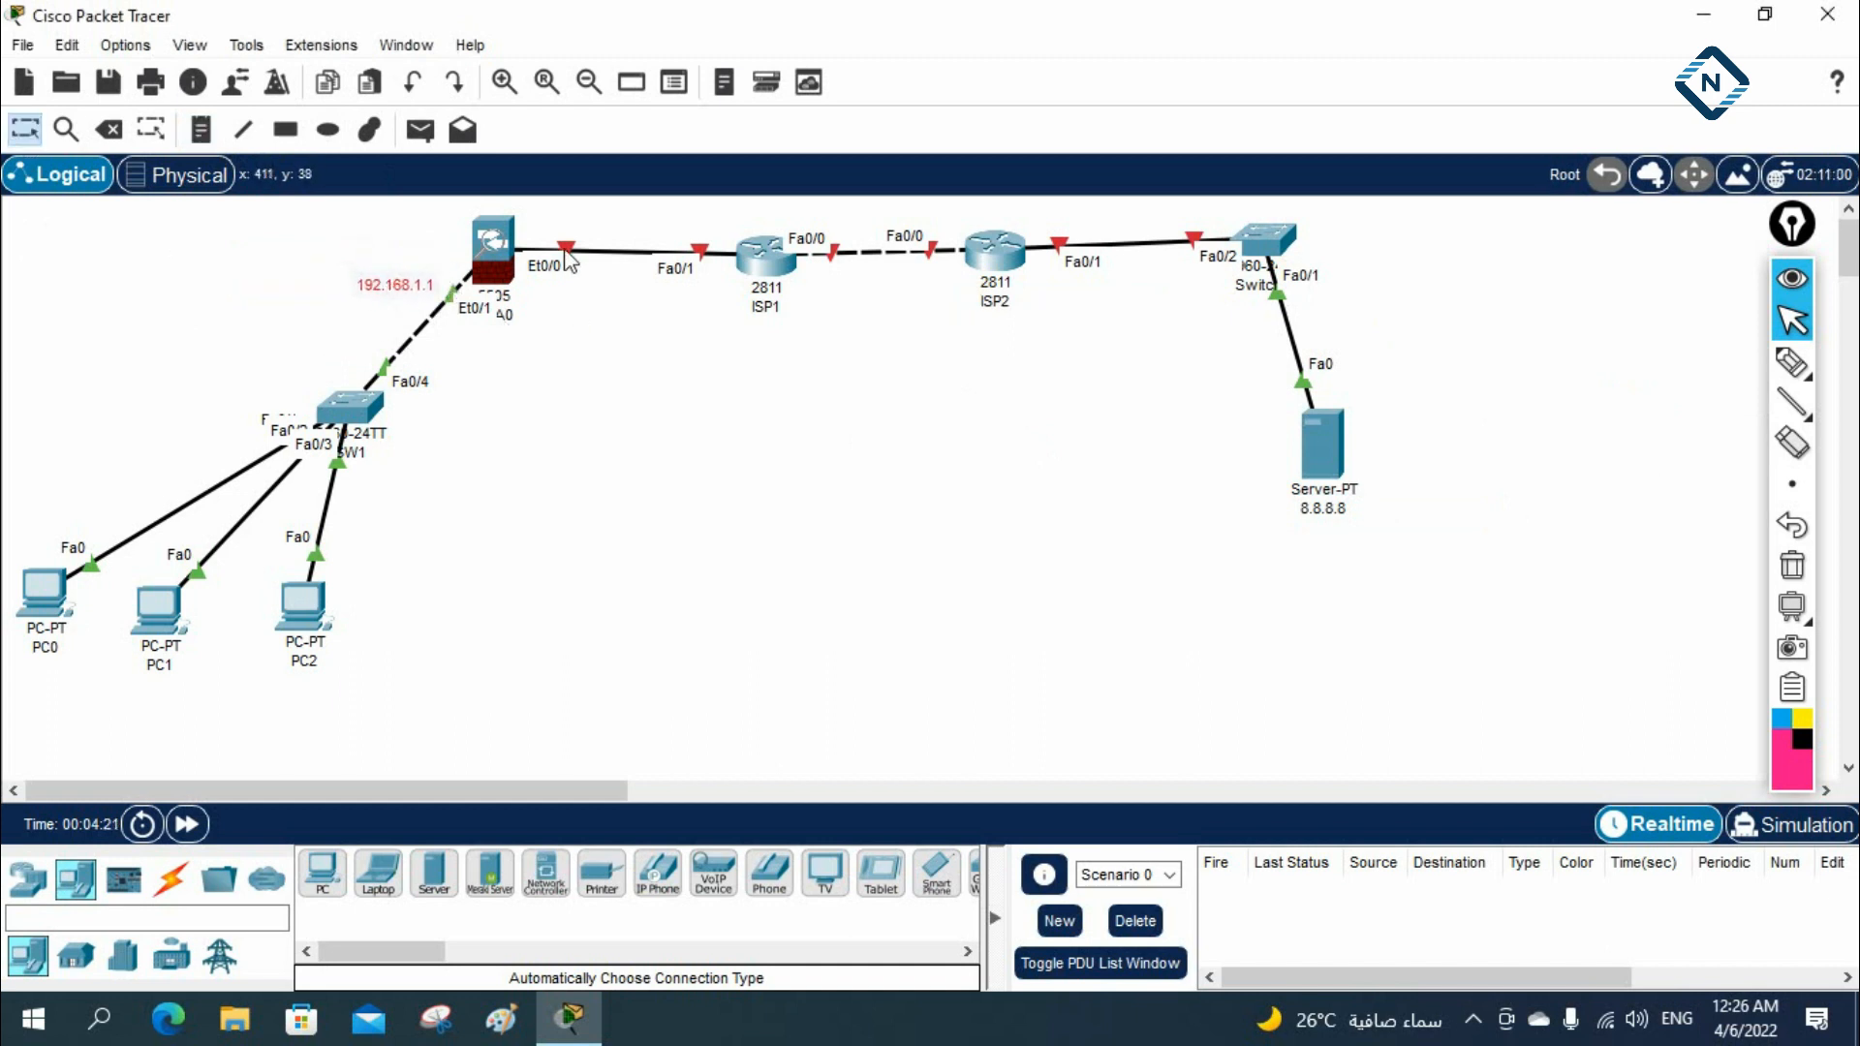
Add the text notes 200.1.1.1 beside the ASA's Et0/0 interface and 200.1.1.2 beside ISP1's Fa0/1 interface
click(200, 129)
click(559, 215)
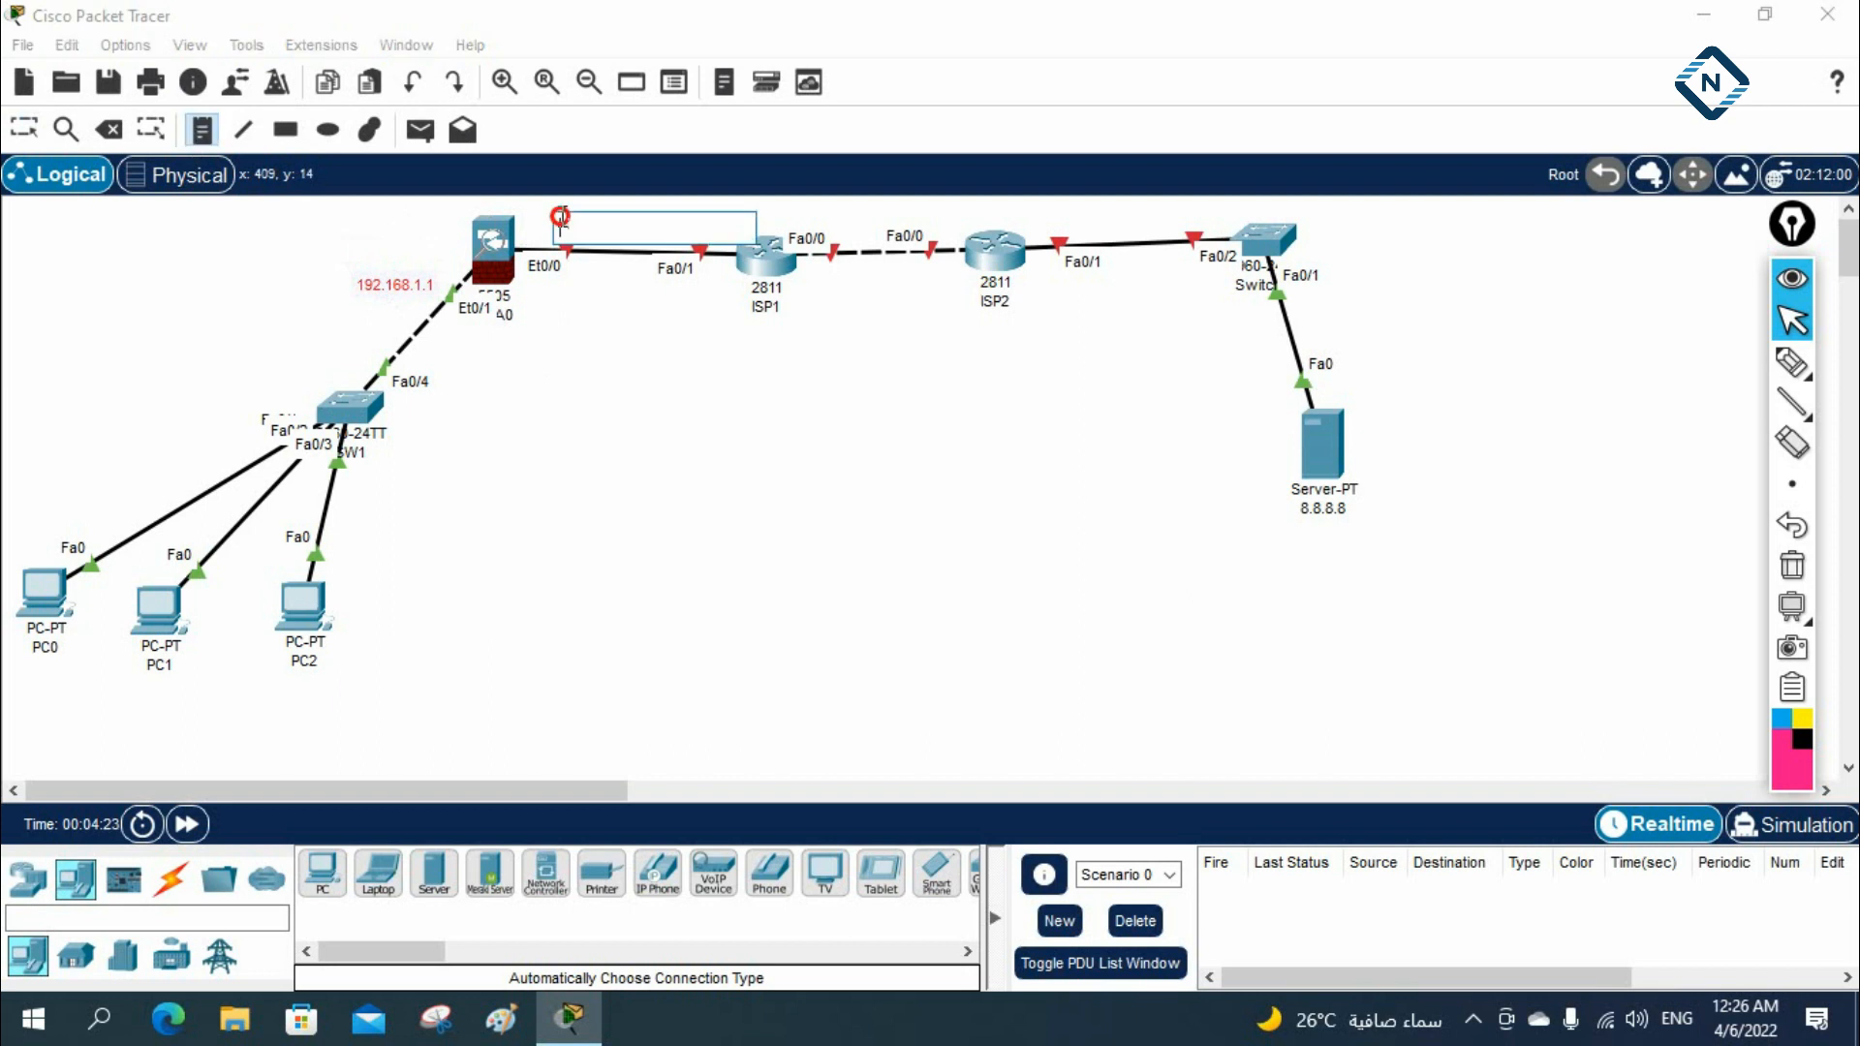
text(200.)
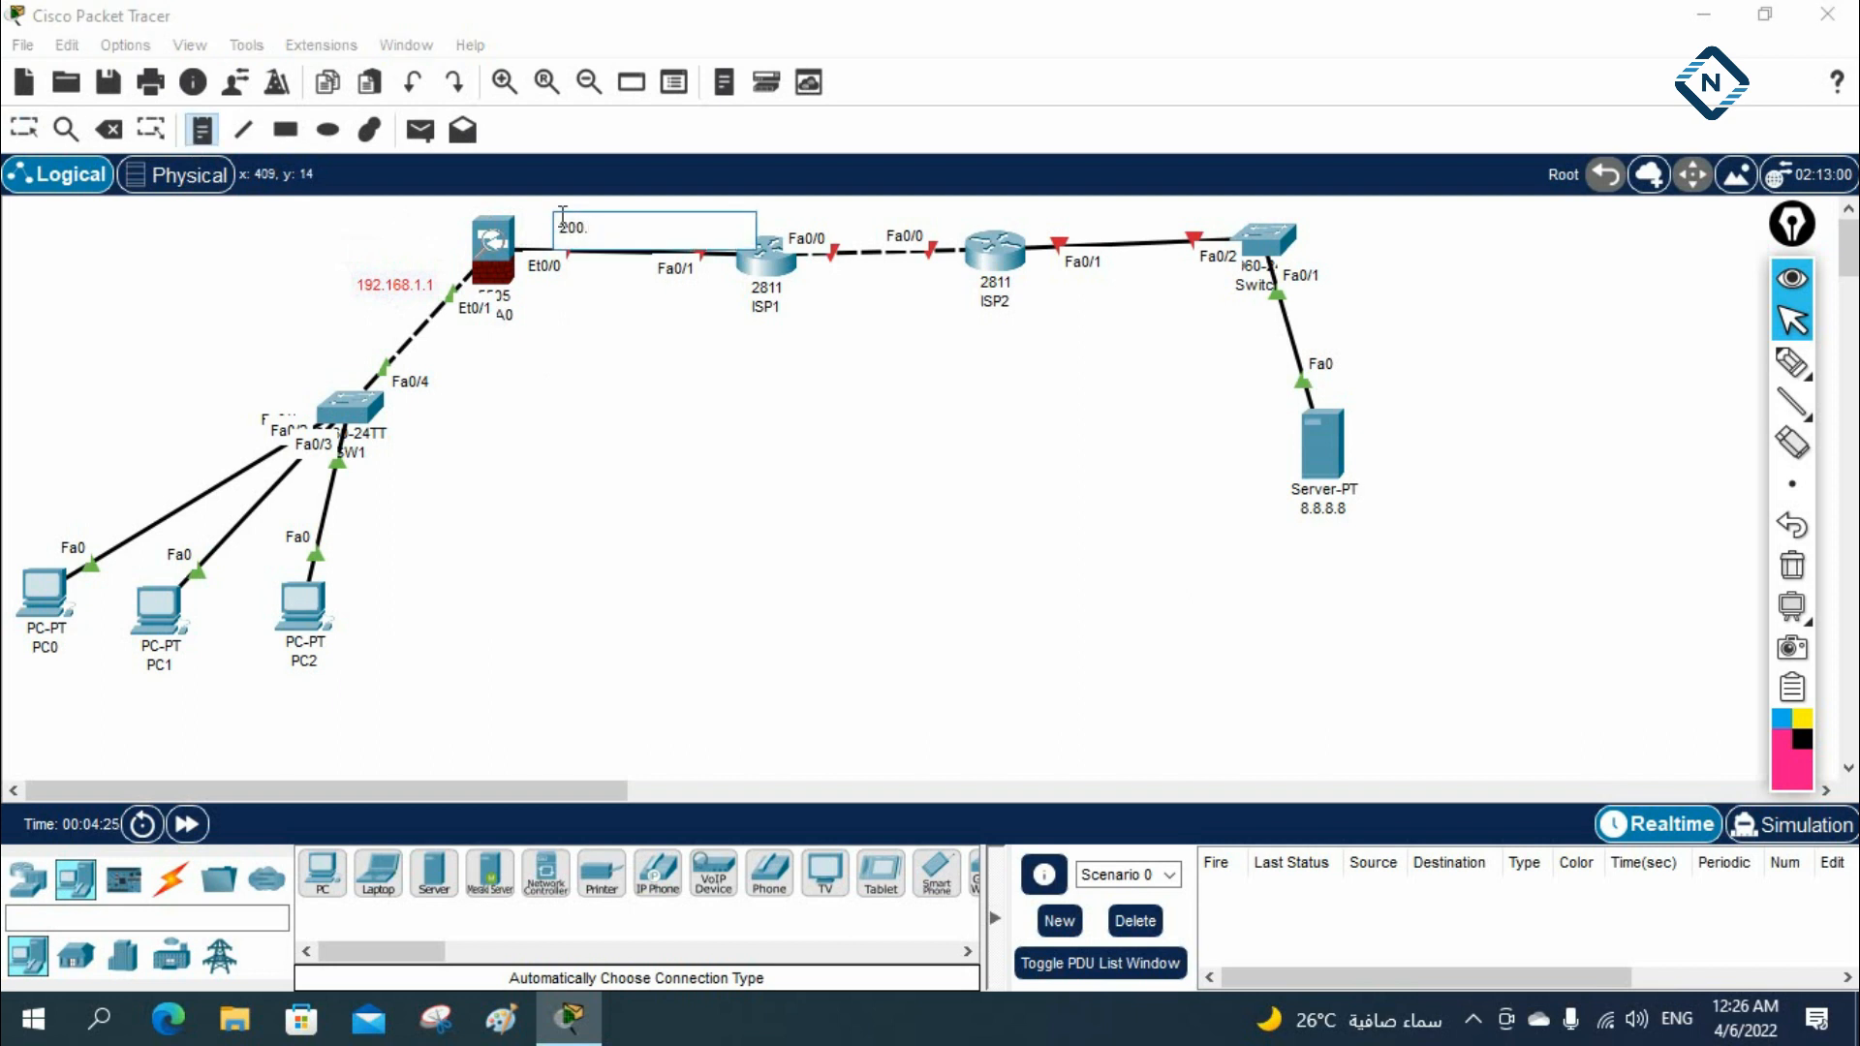
click(708, 559)
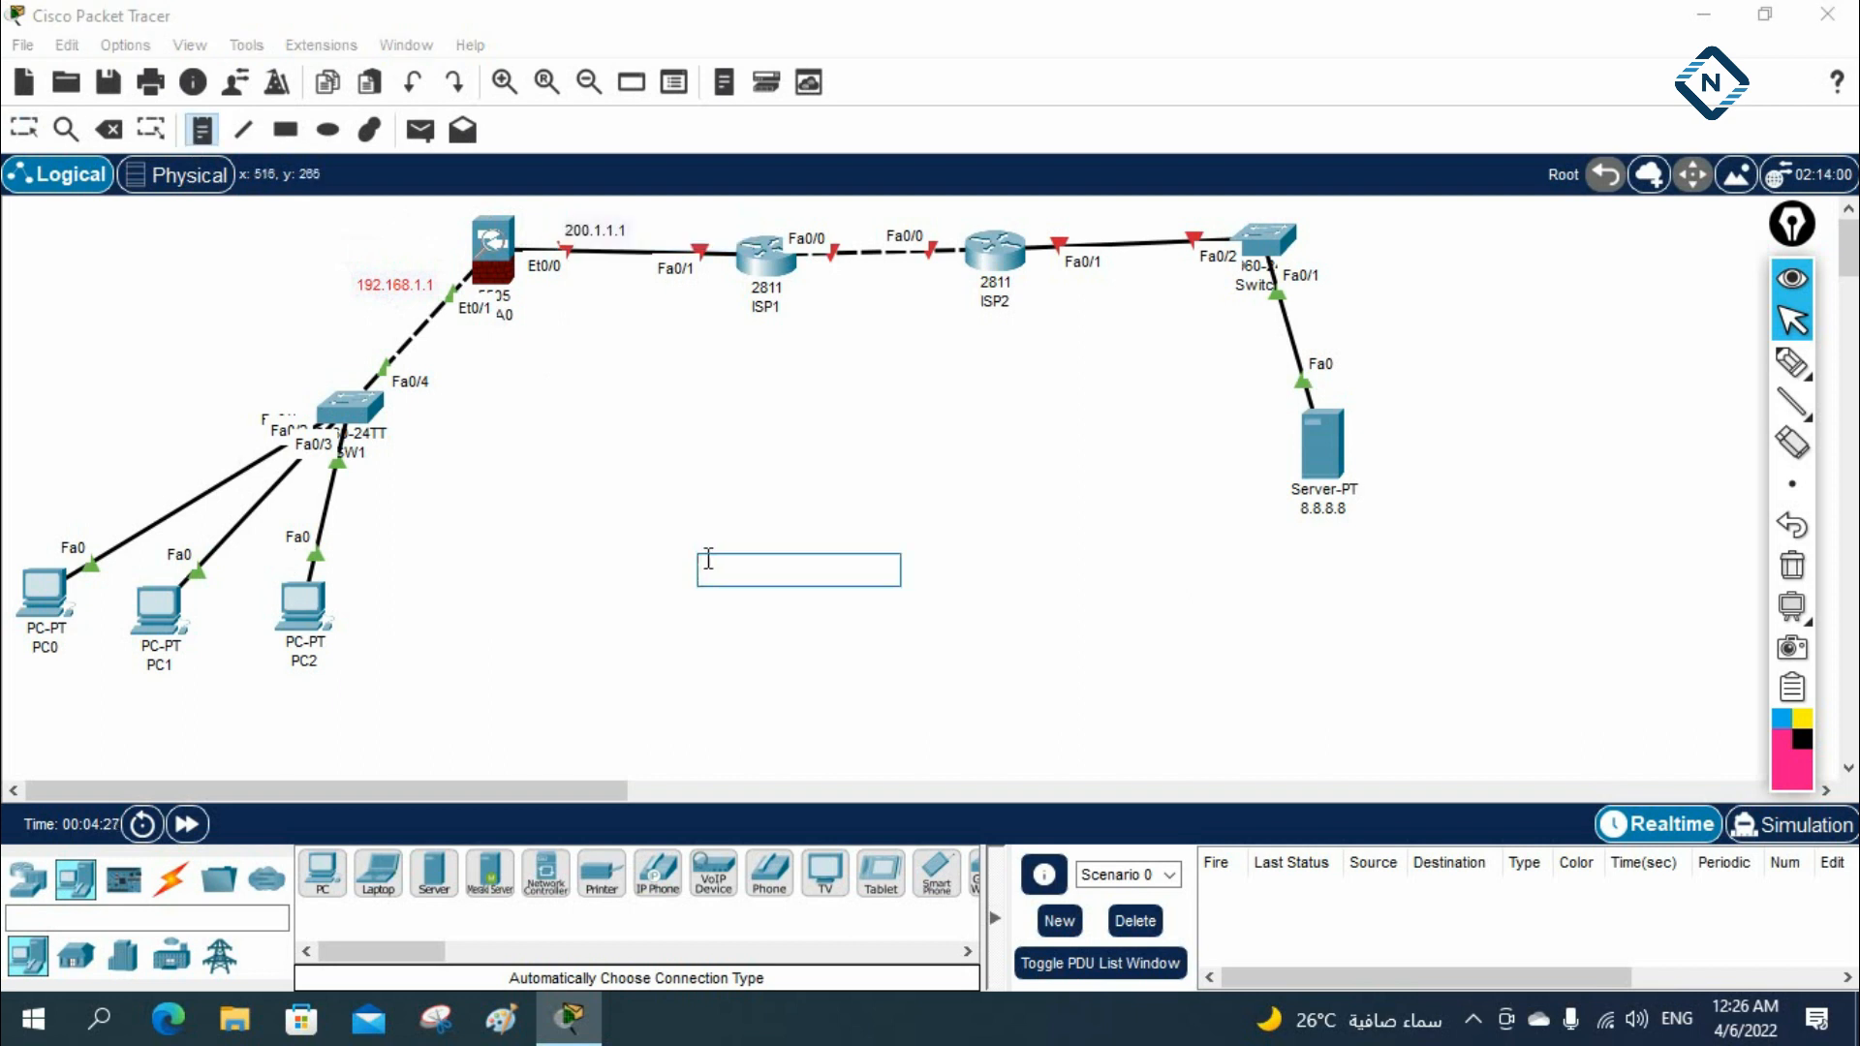
click(700, 217)
text(200.1.1.2)
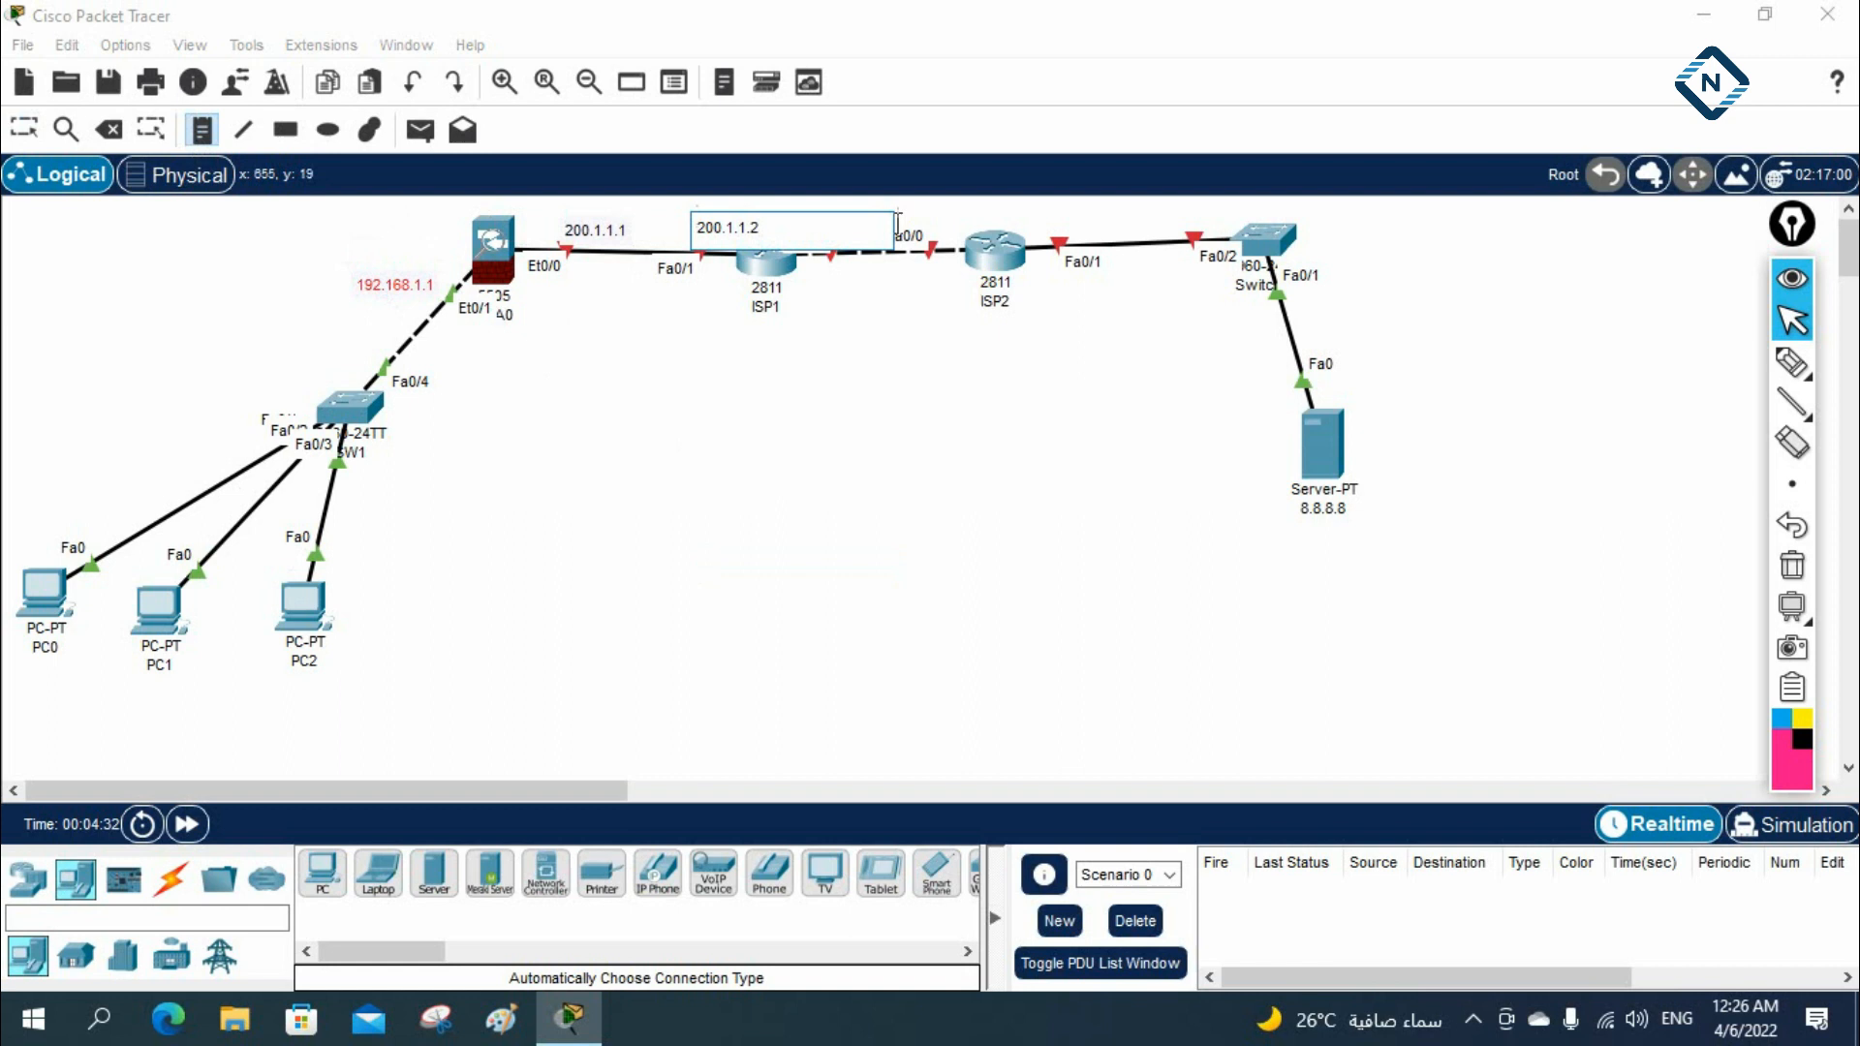
click(730, 410)
Nudge the notes 200.1.1.1 and 200.1.1.2 up and left above their link, and move ISP2 slightly to the right
click(24, 129)
drag(583, 232, 547, 224)
drag(736, 234, 685, 221)
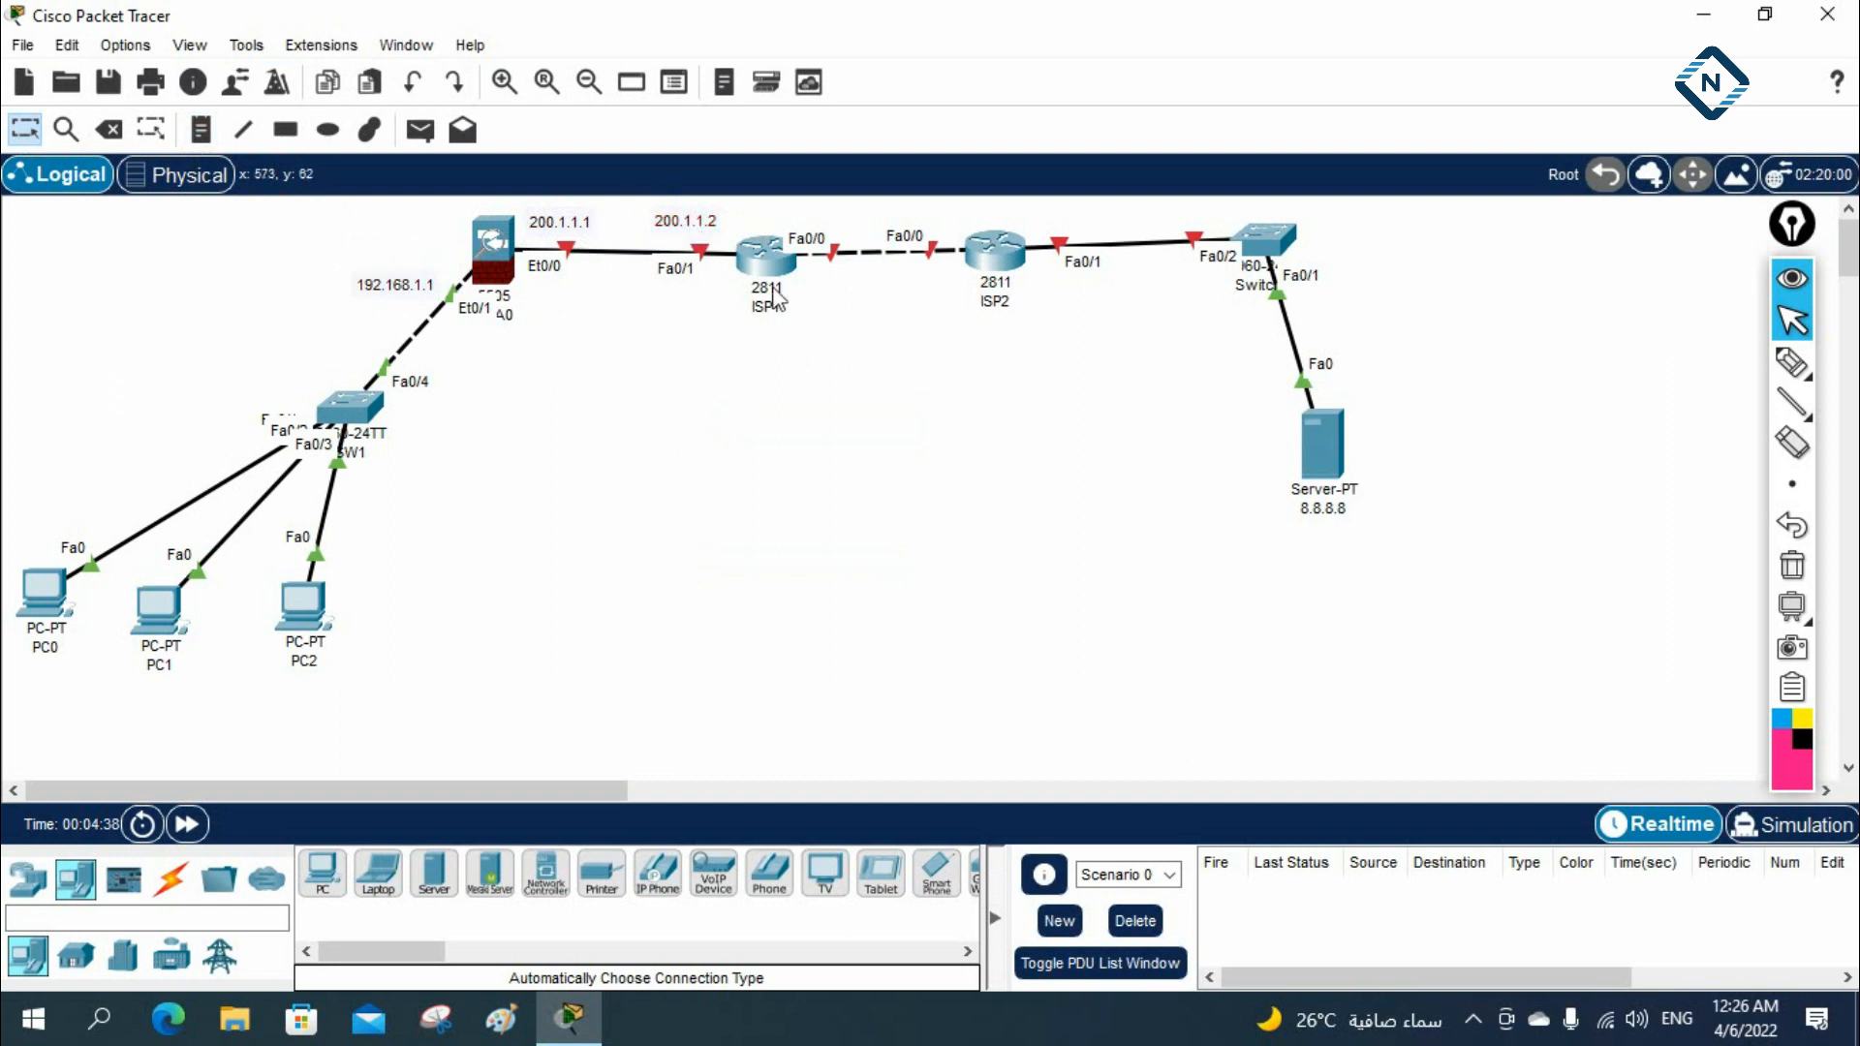
drag(998, 264, 1019, 267)
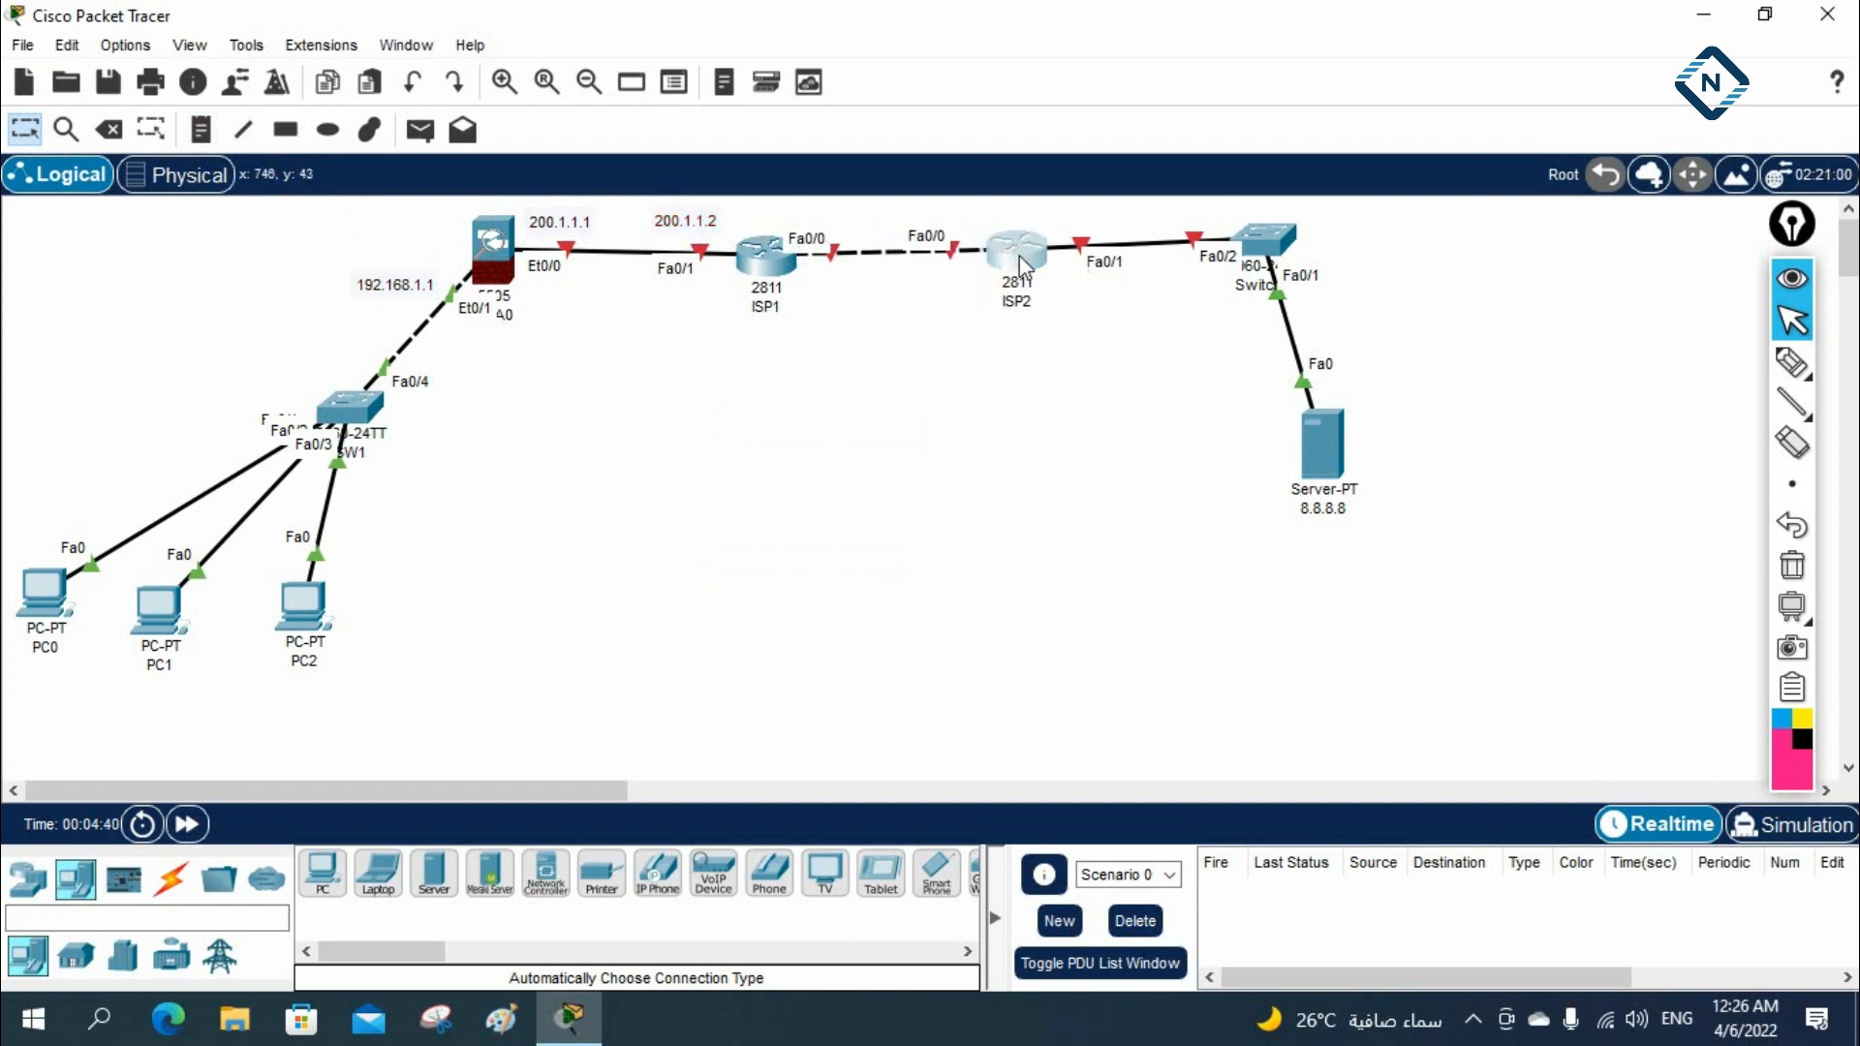
Label the link between the ISP routers with the notes 1.1.1.1 beside ISP1 and 1.1.1.2 beside ISP2
click(201, 129)
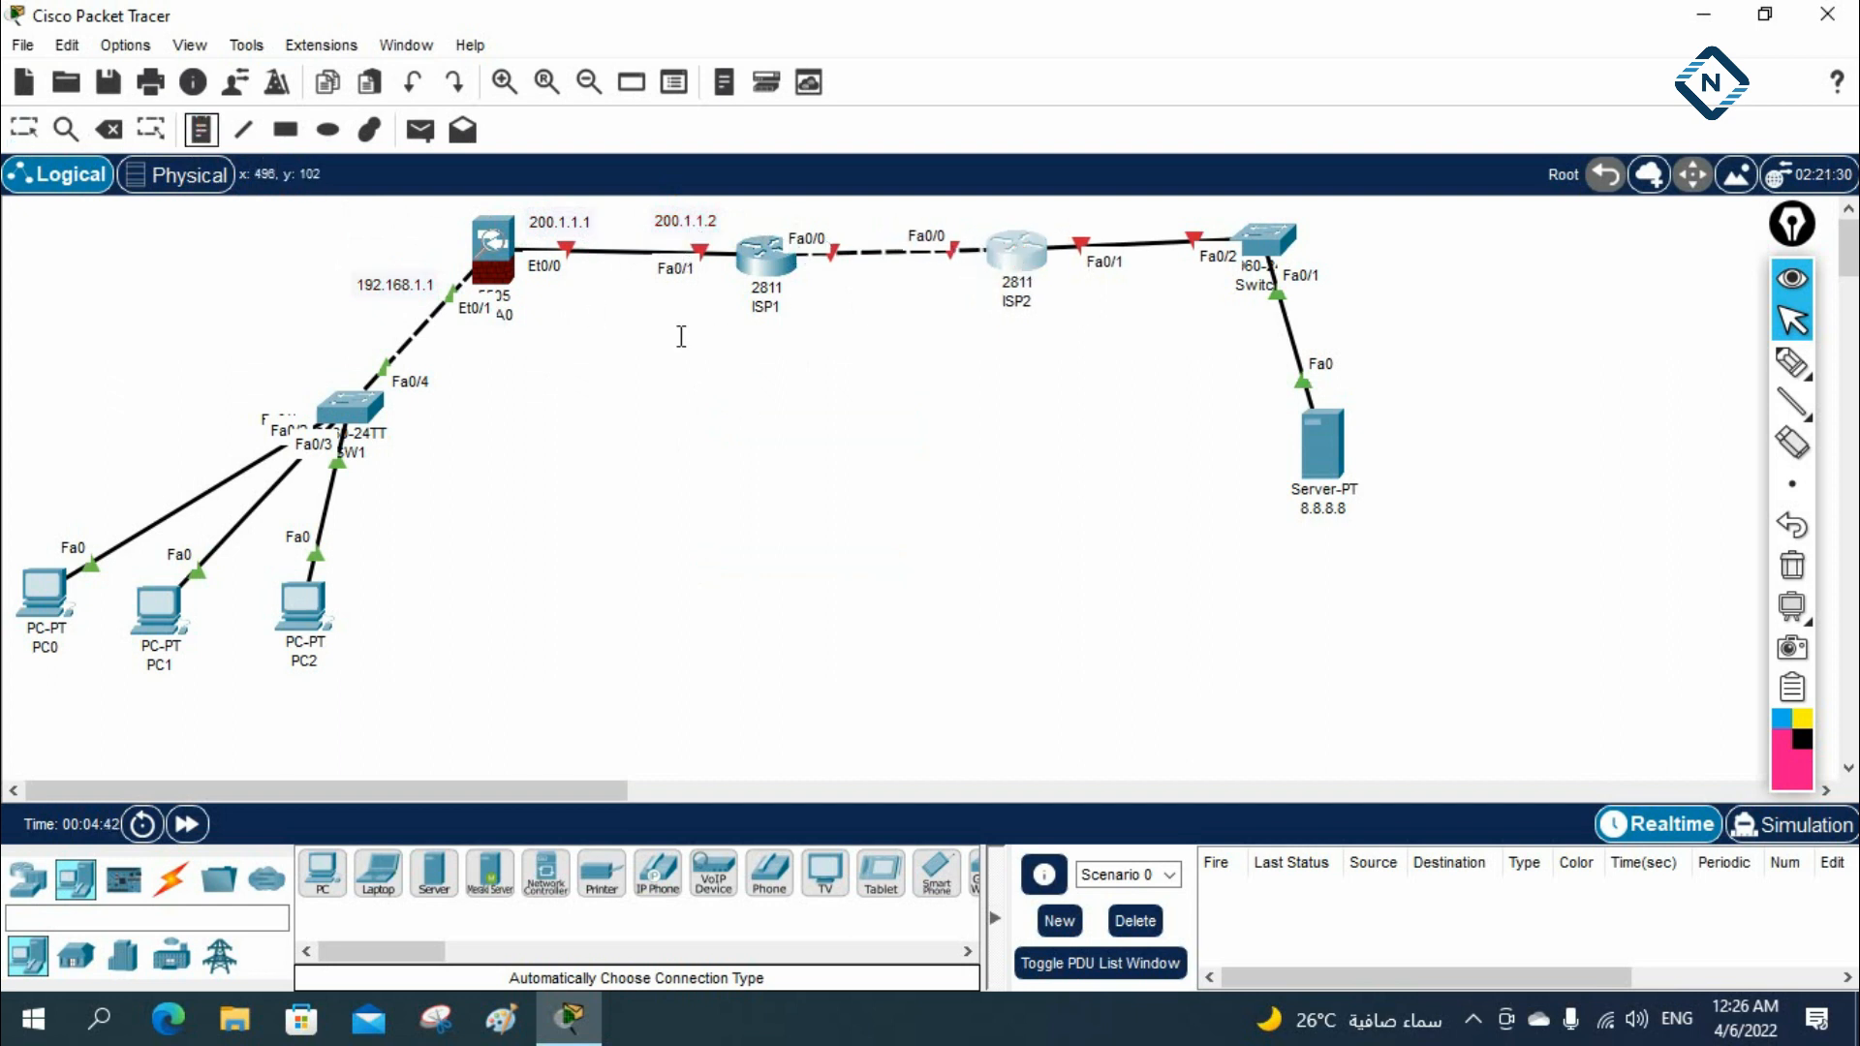
click(809, 276)
text(1.1.1.1)
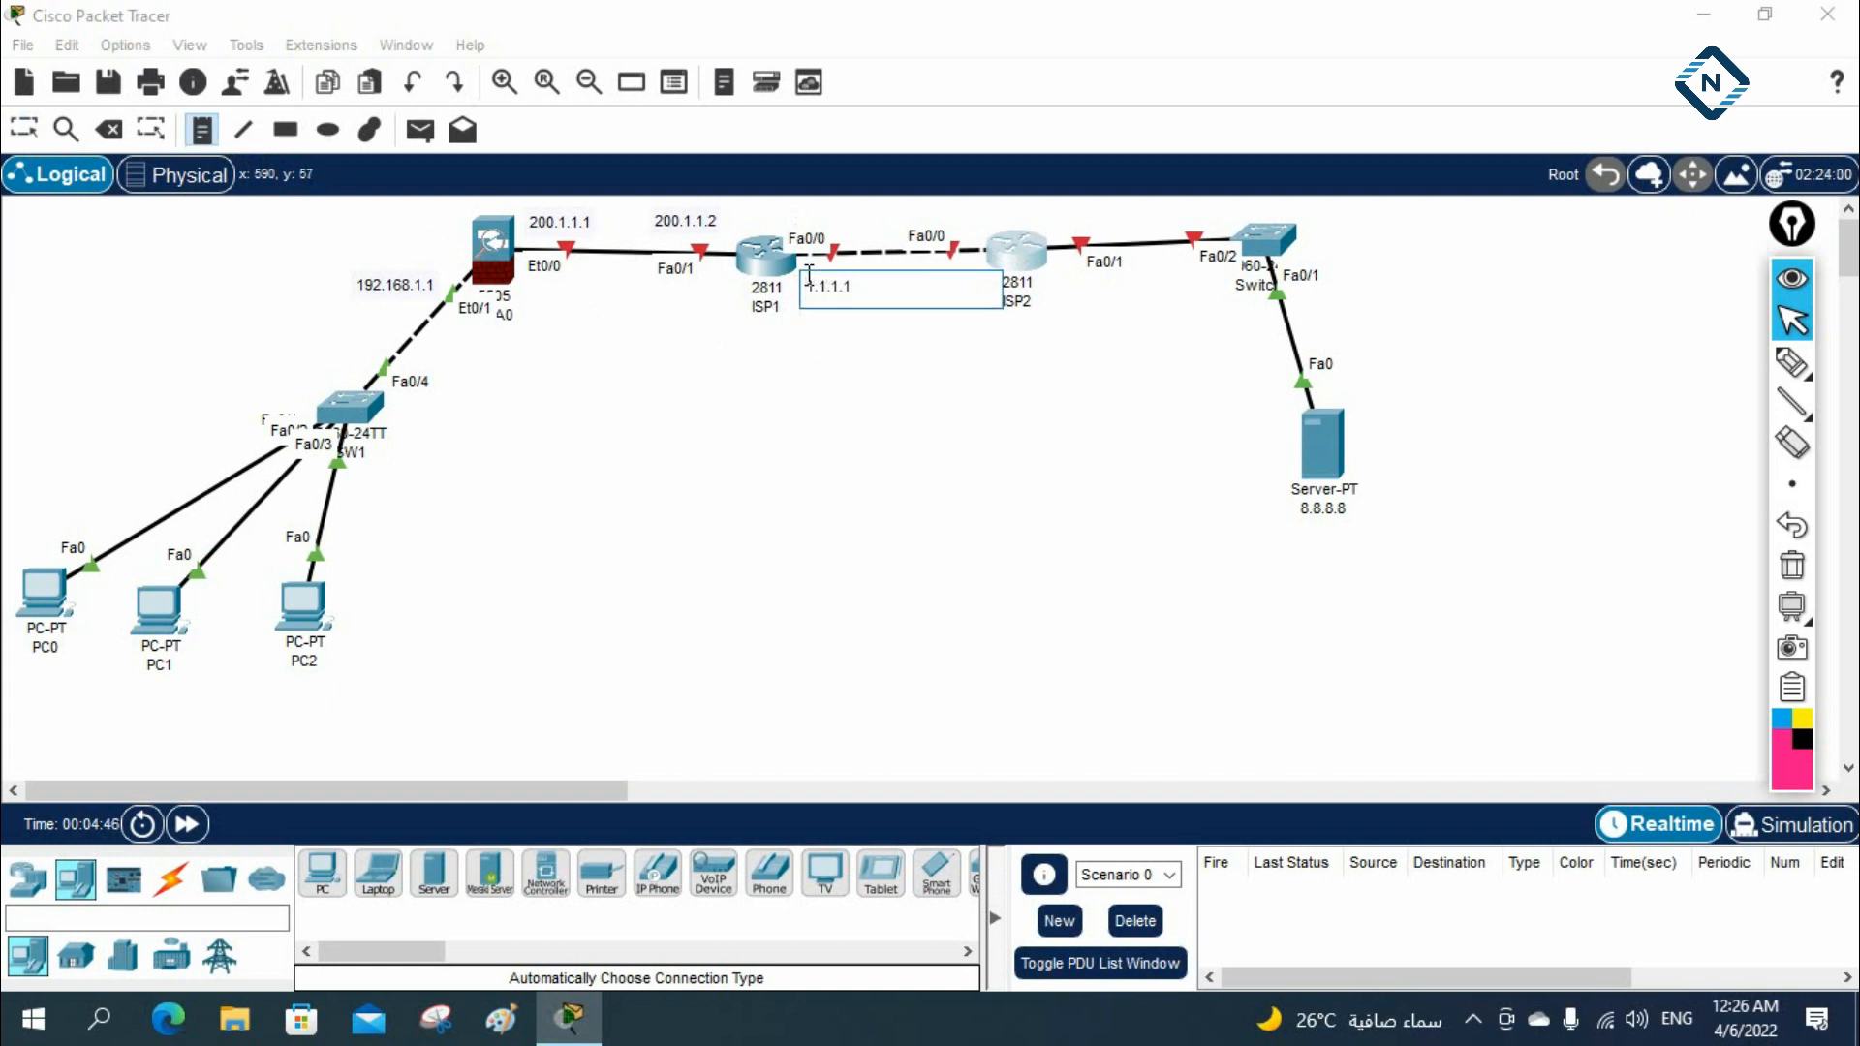
click(973, 427)
click(945, 287)
text(1.1.1.2)
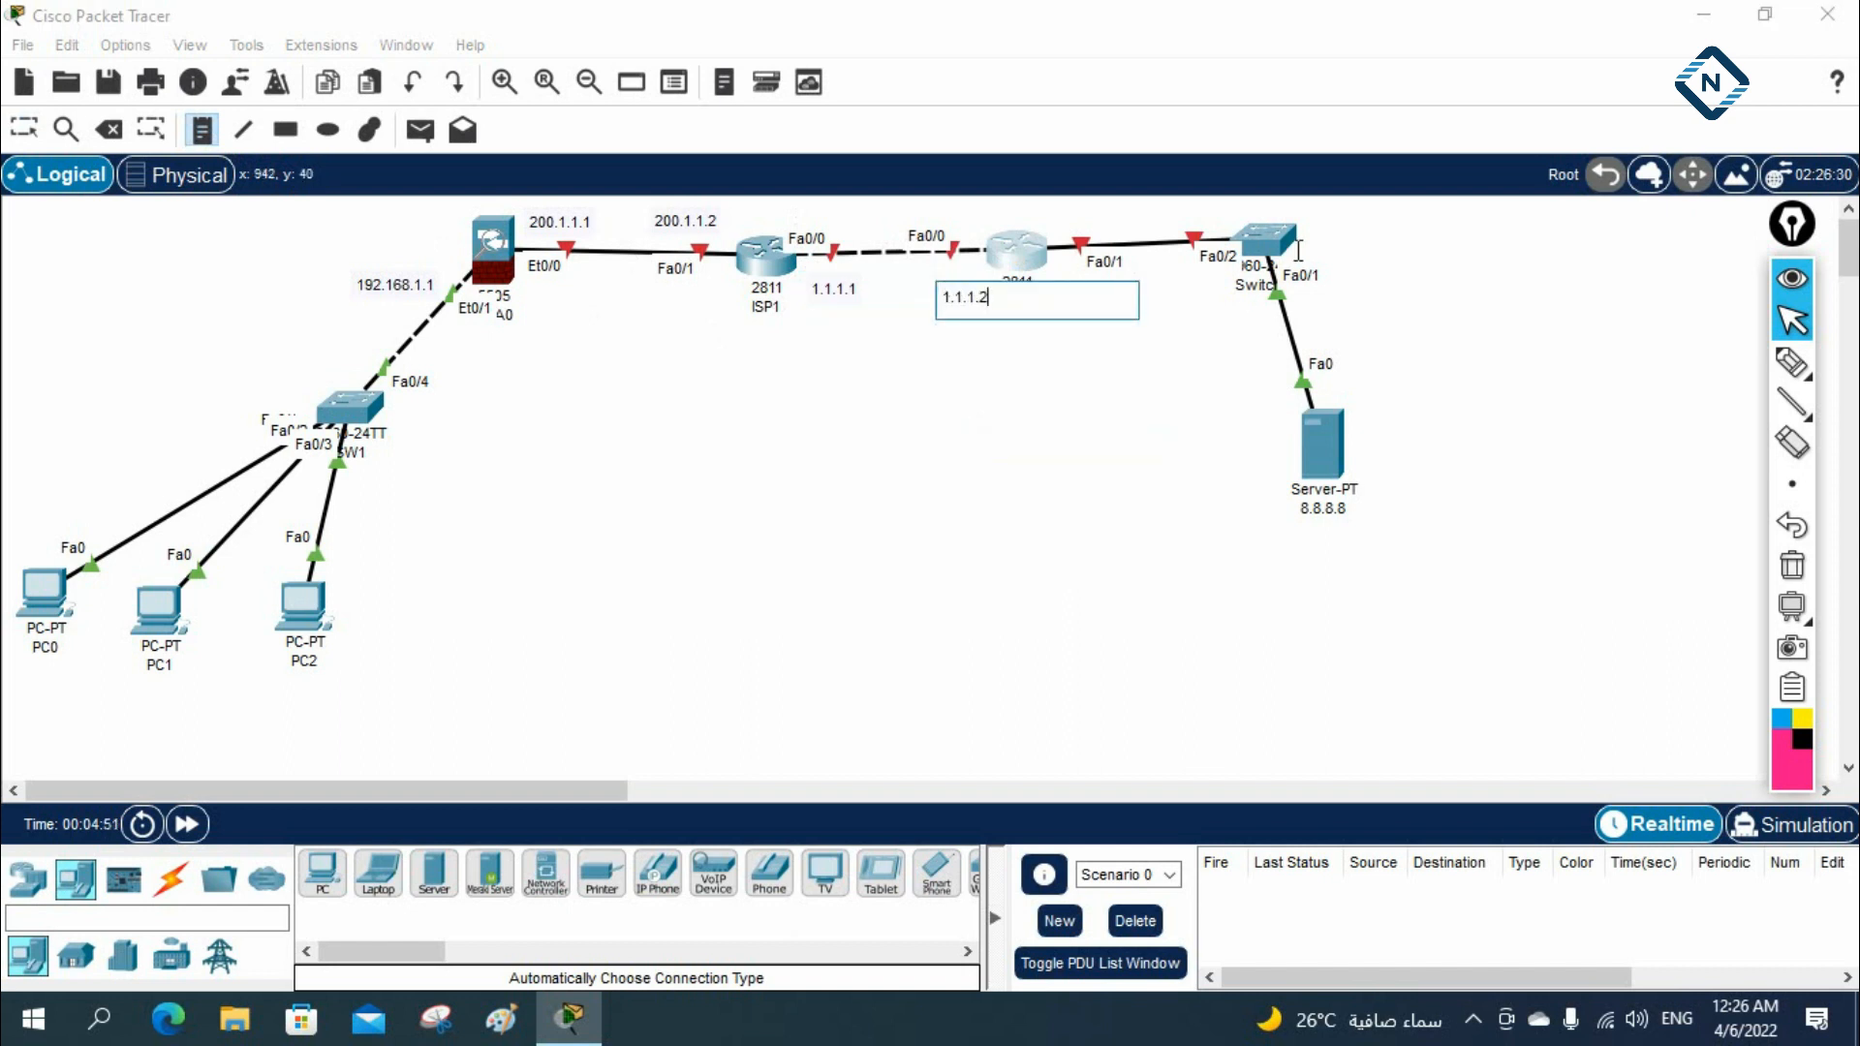
click(1048, 520)
Add the text note 8.8.8.1 beside ISP2's Fa0/1 interface and return to selection mode
click(1066, 271)
text(8.8.8.1)
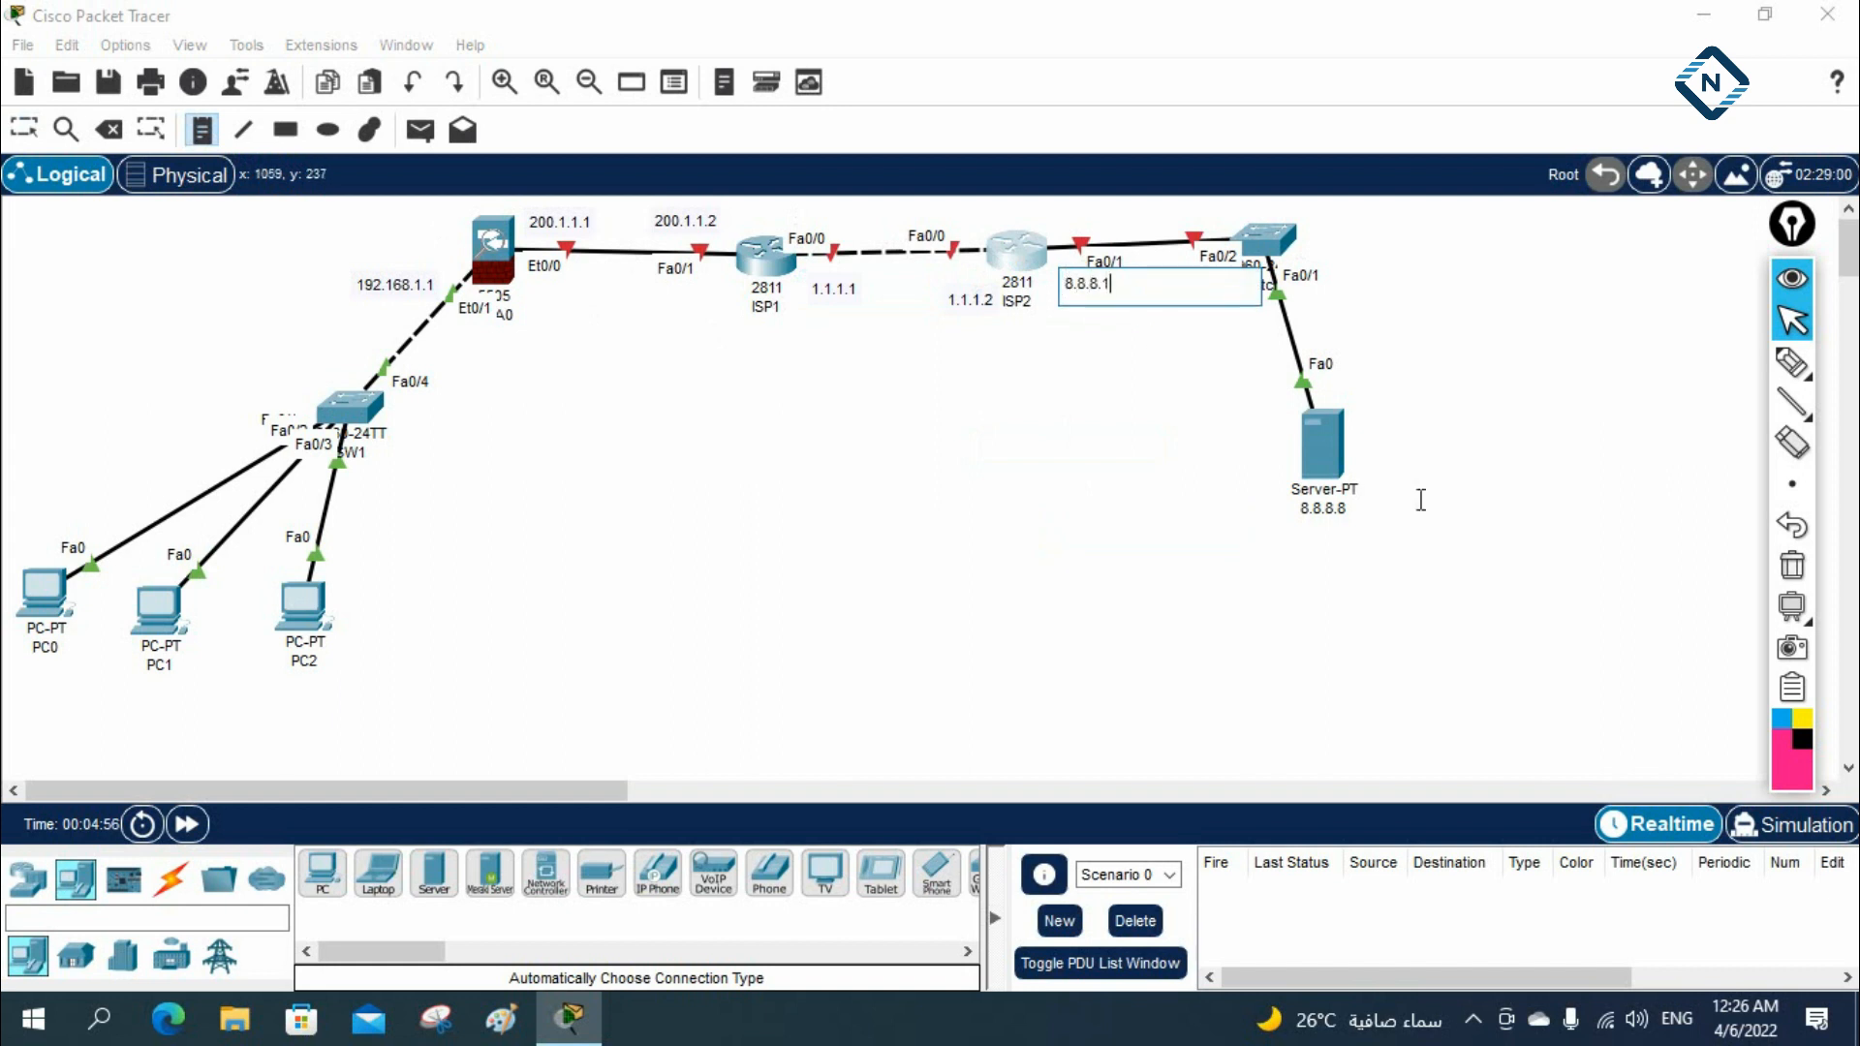
click(1650, 621)
click(24, 129)
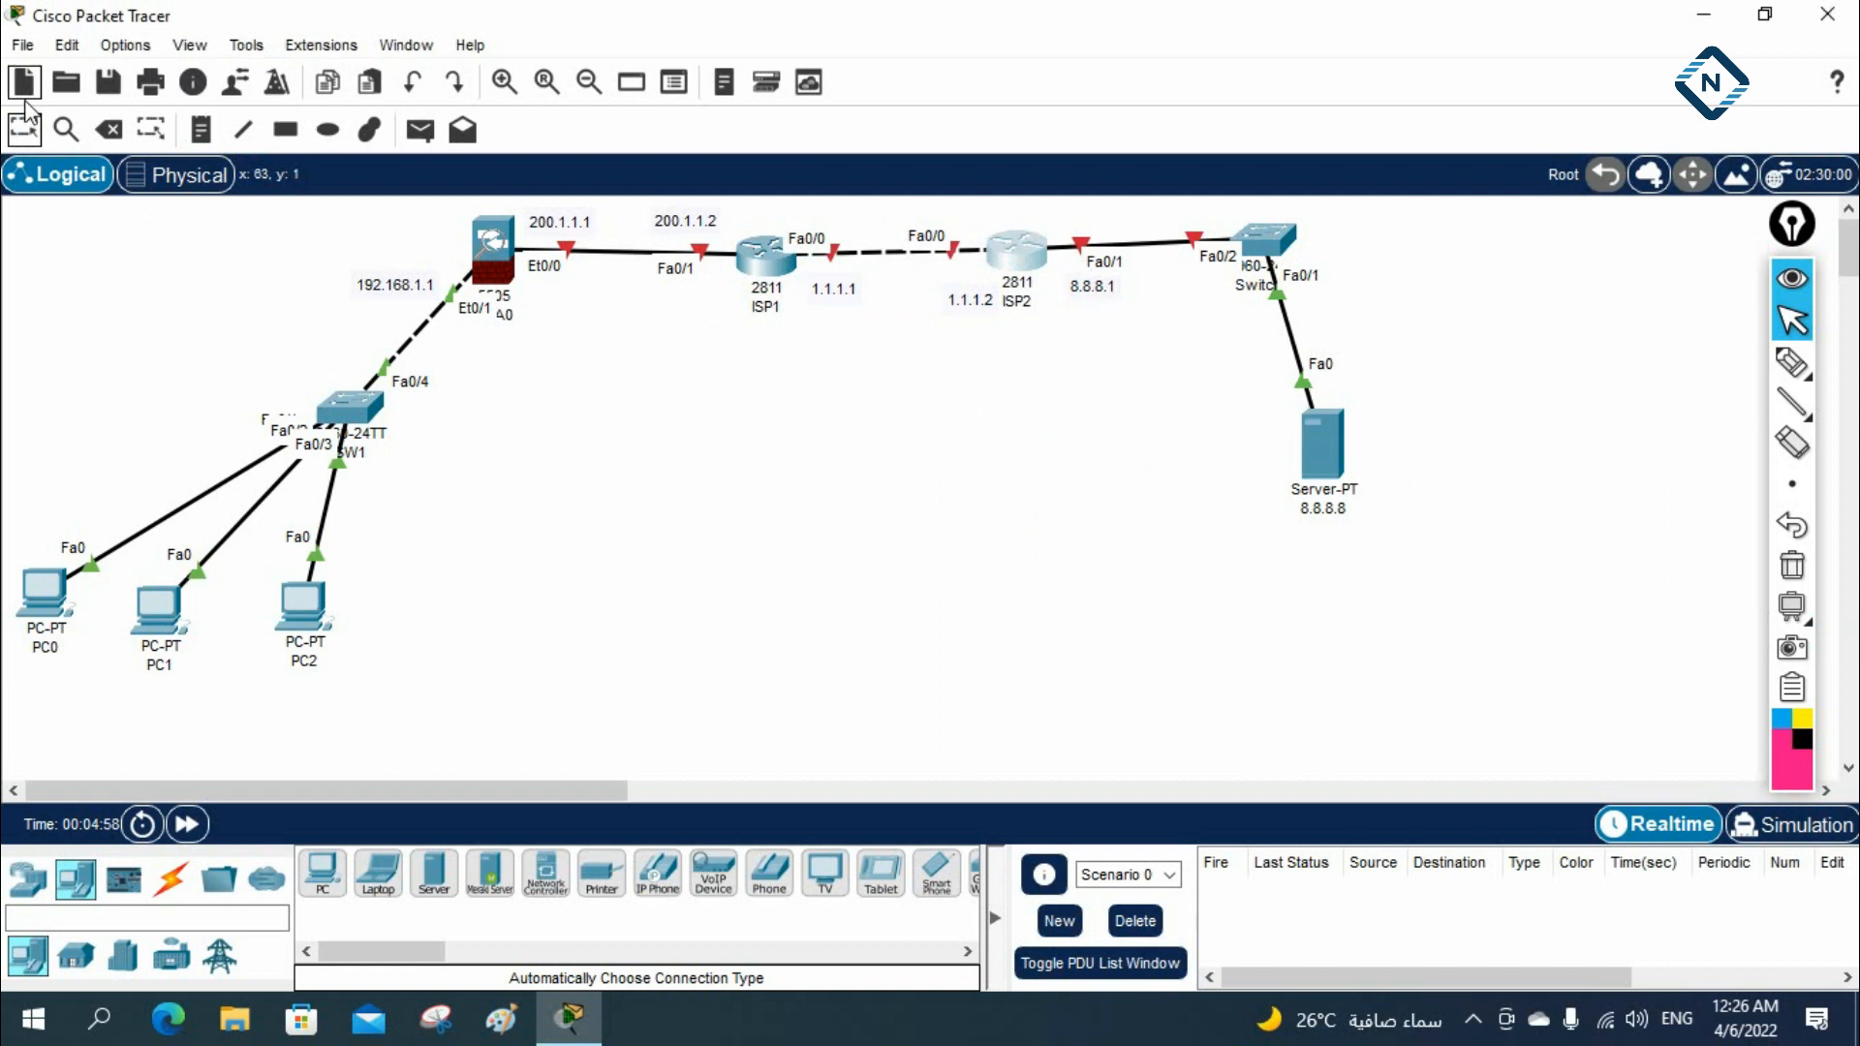
Configure the server with static IPv4 address 8.8.8.8, subnet mask 255.0.0.0 and default gateway 8.8.8.1
click(1317, 444)
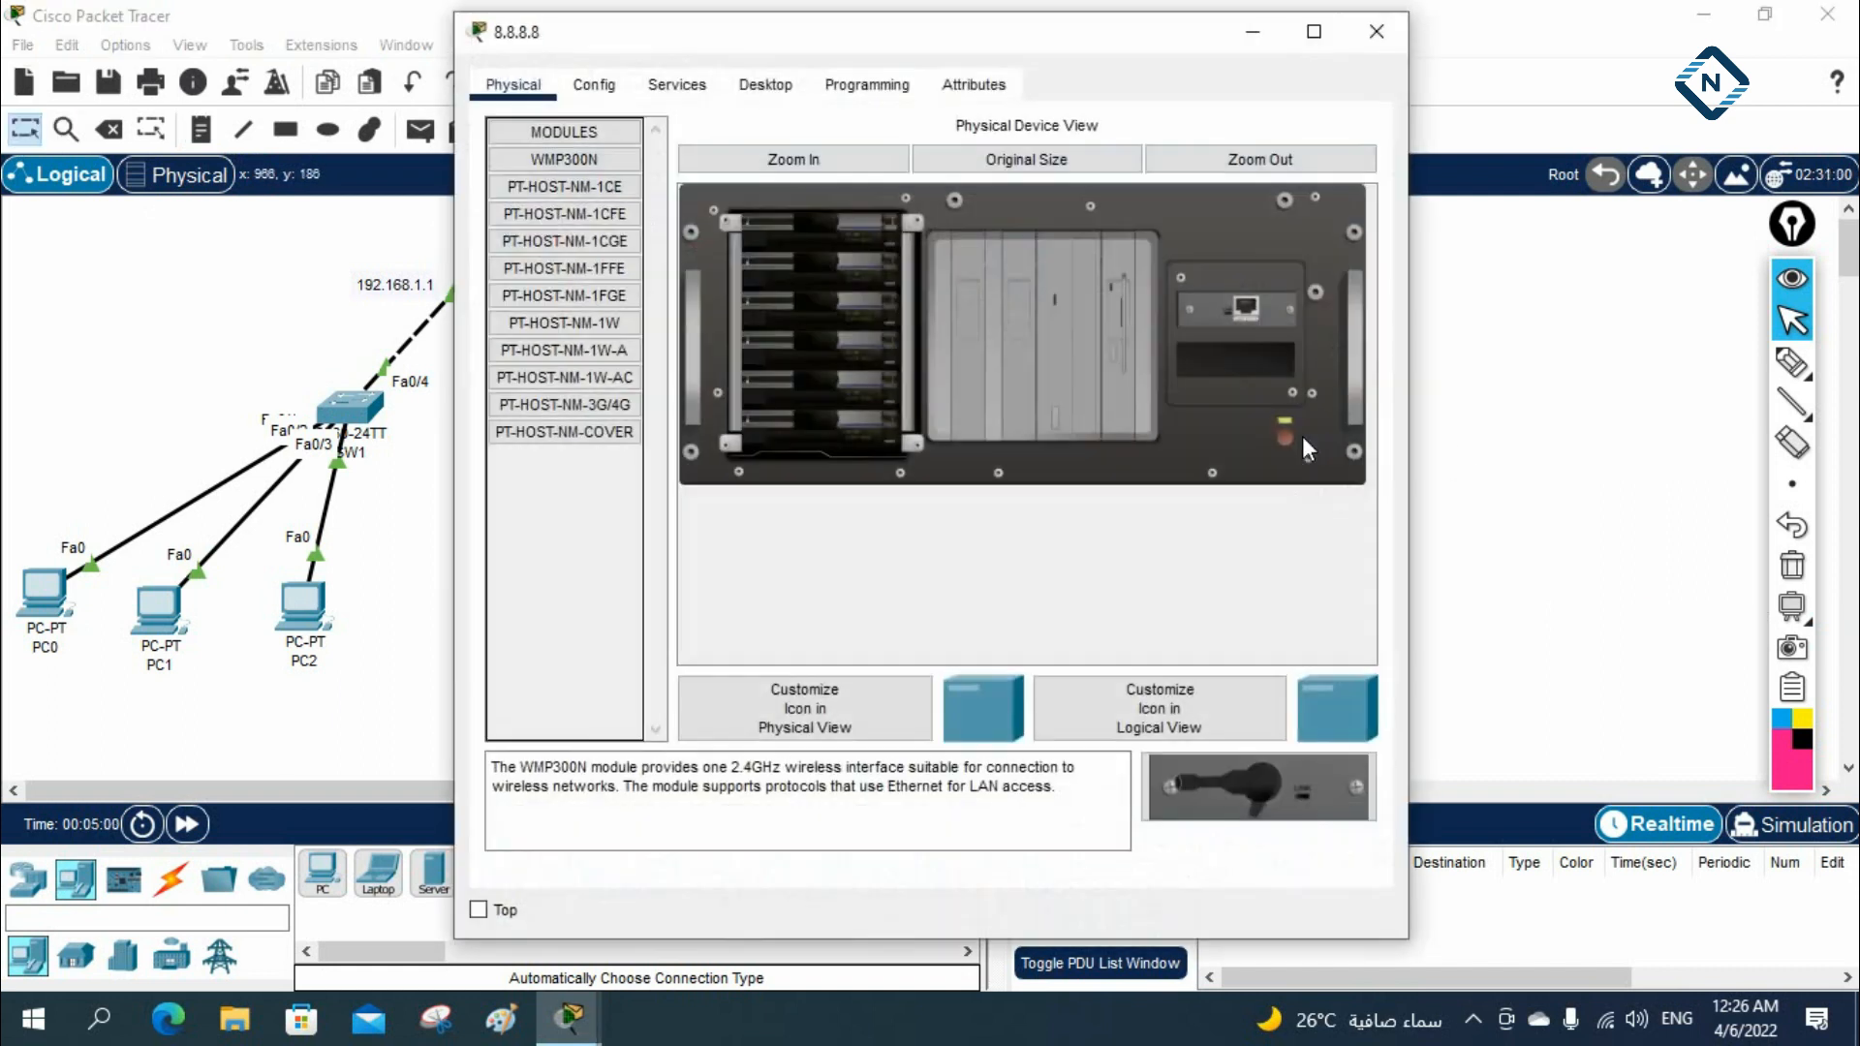
click(756, 87)
click(581, 187)
click(826, 243)
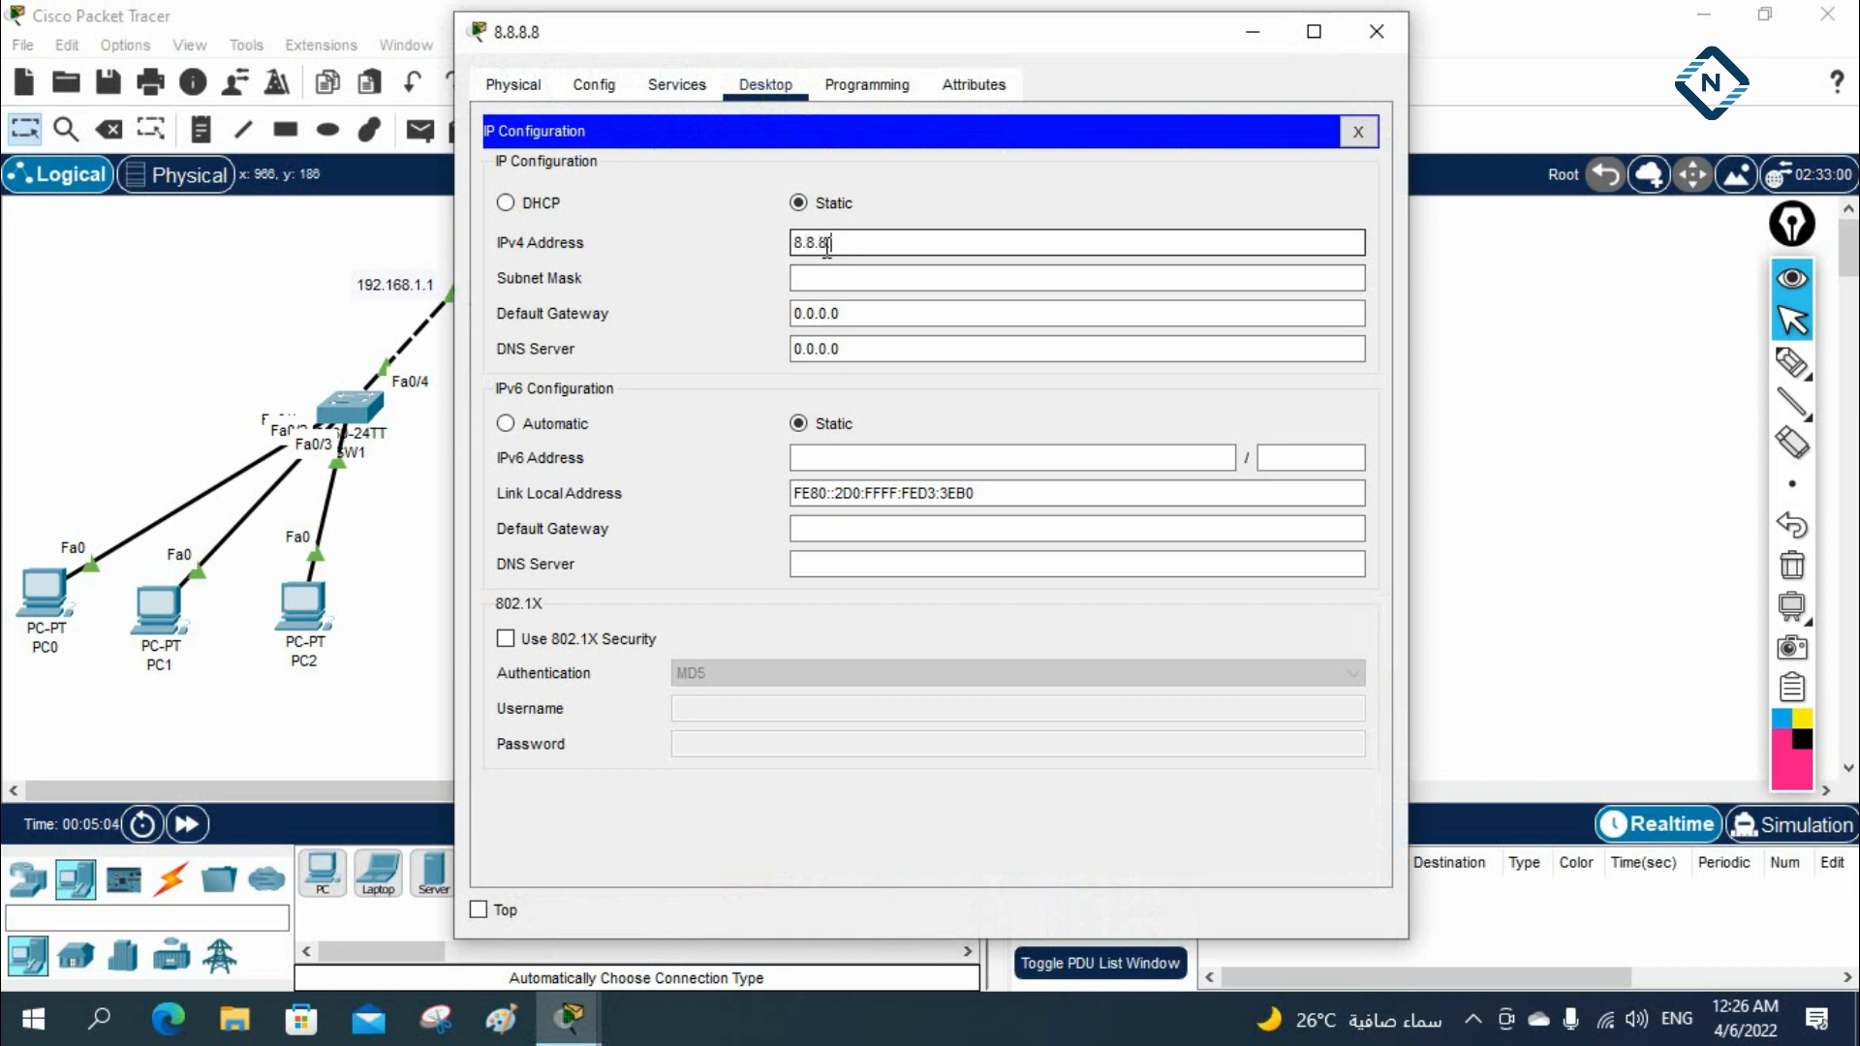
text(8.8.8.8)
key(Tab)
key(Tab)
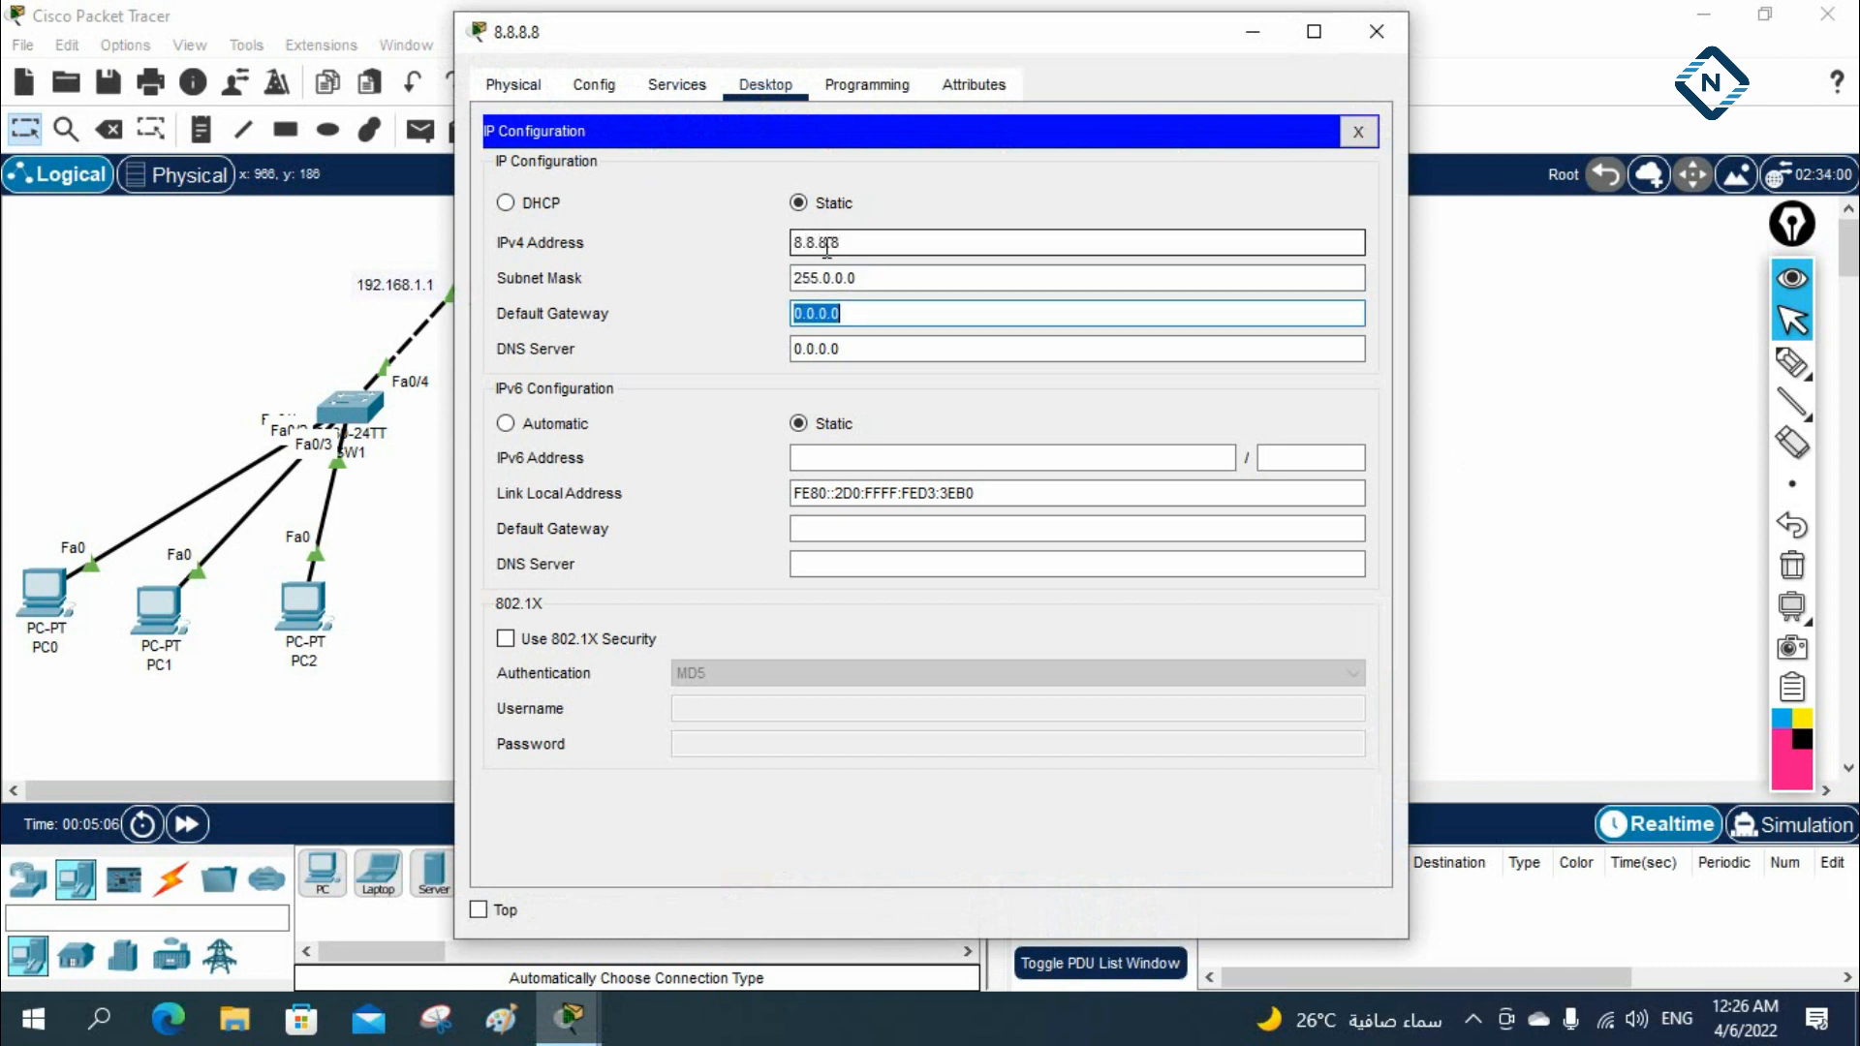
text(8.8.8.1)
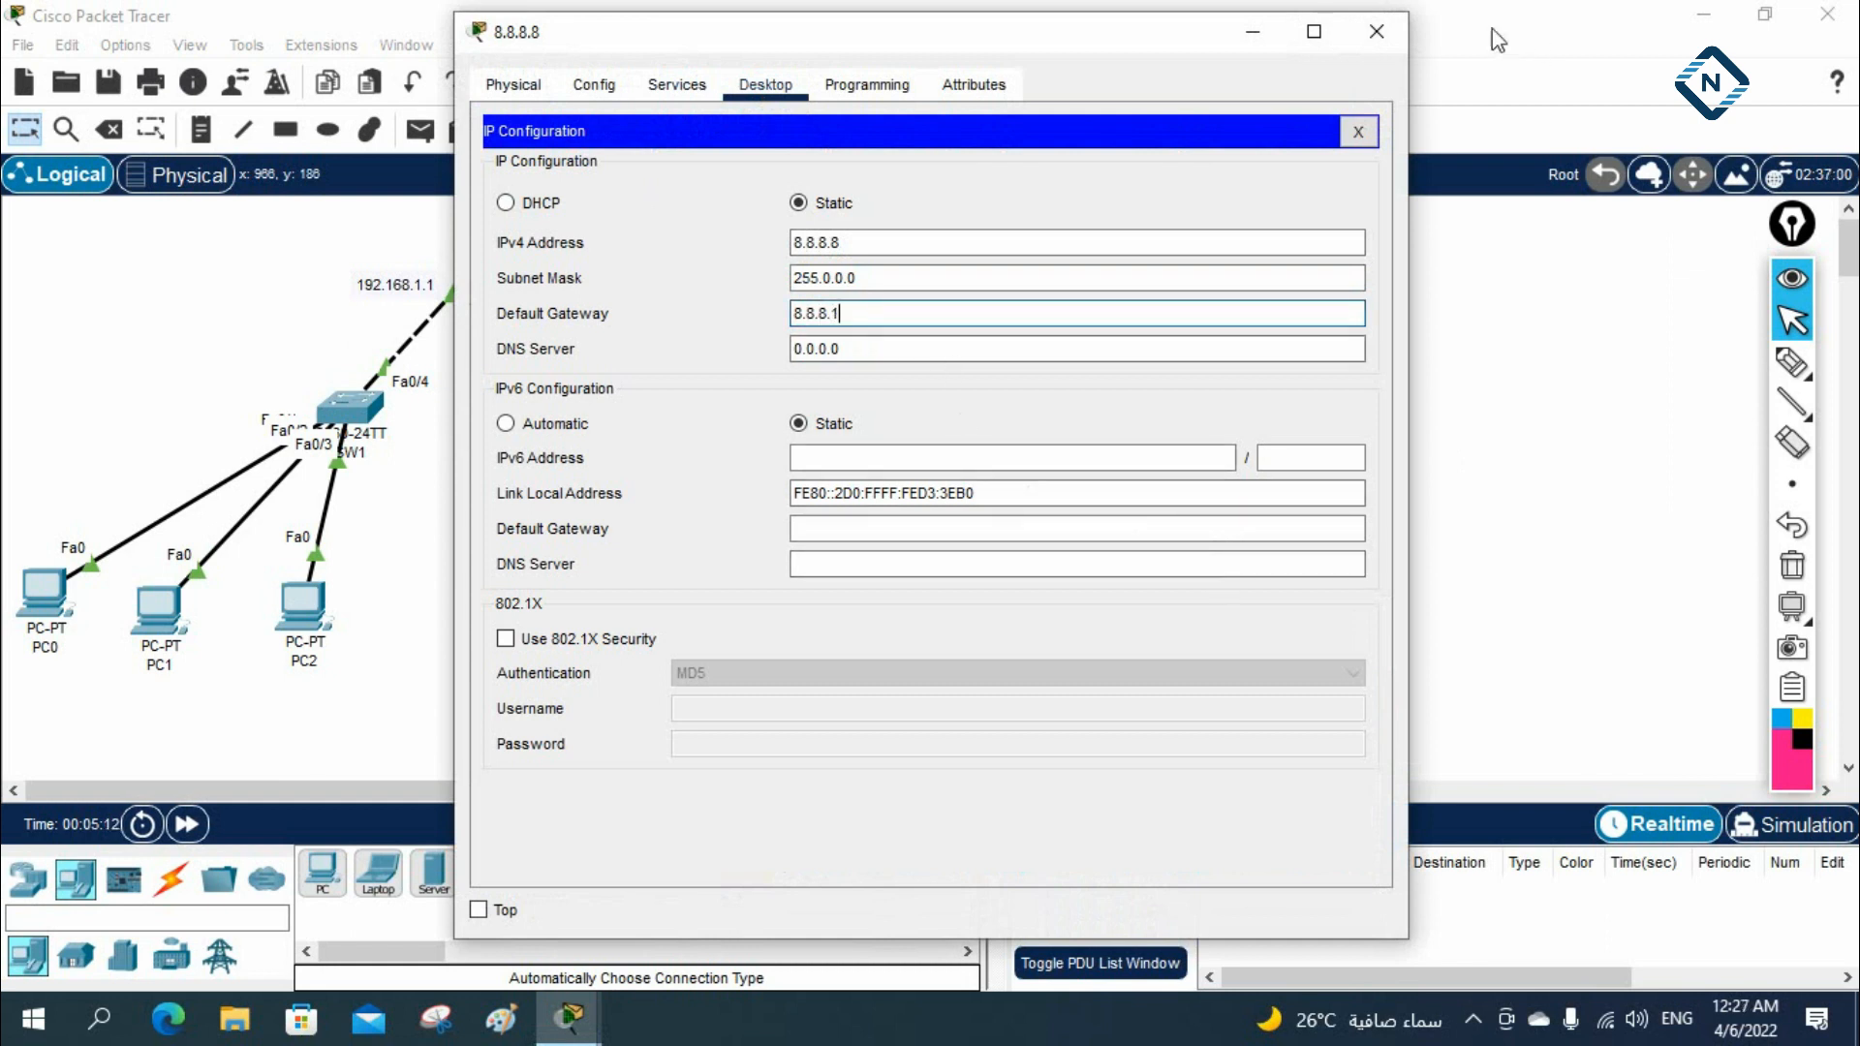
click(1376, 31)
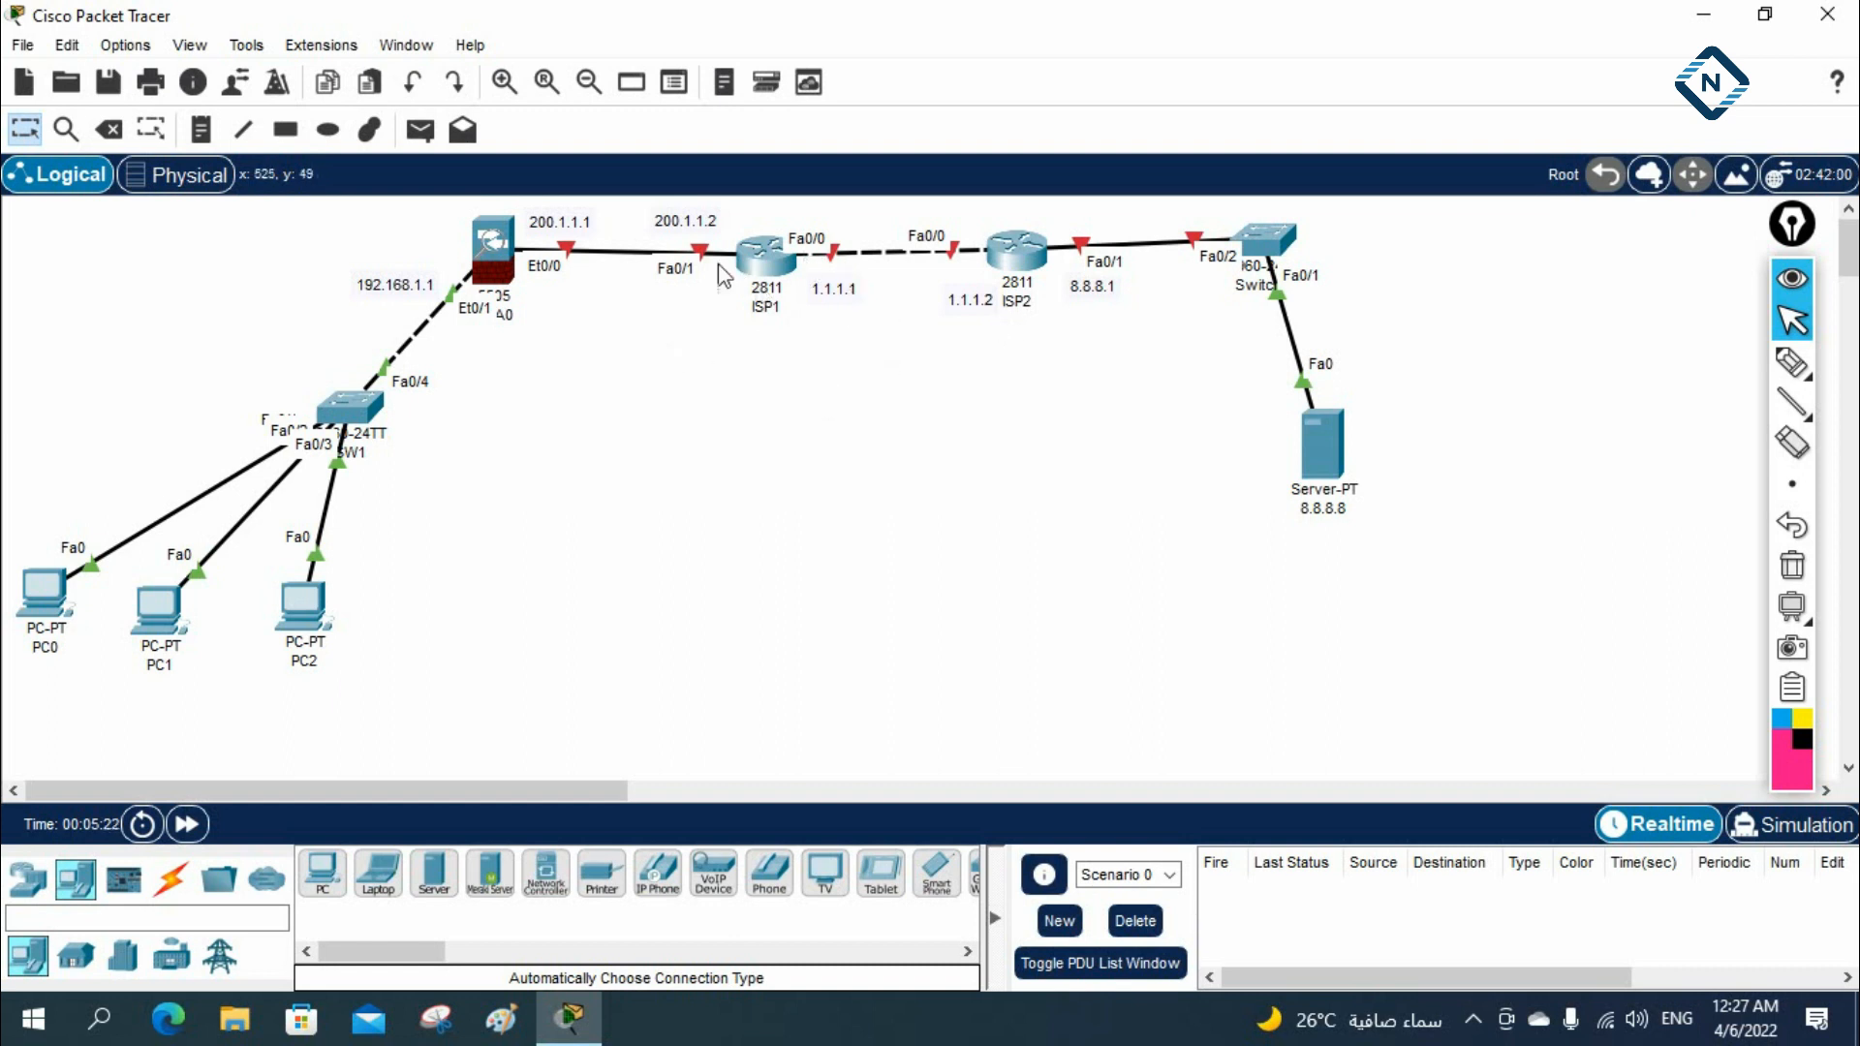
Draw an ellipse with a black outline and light green fill #aaff7f around routers ISP1 and ISP2
click(334, 130)
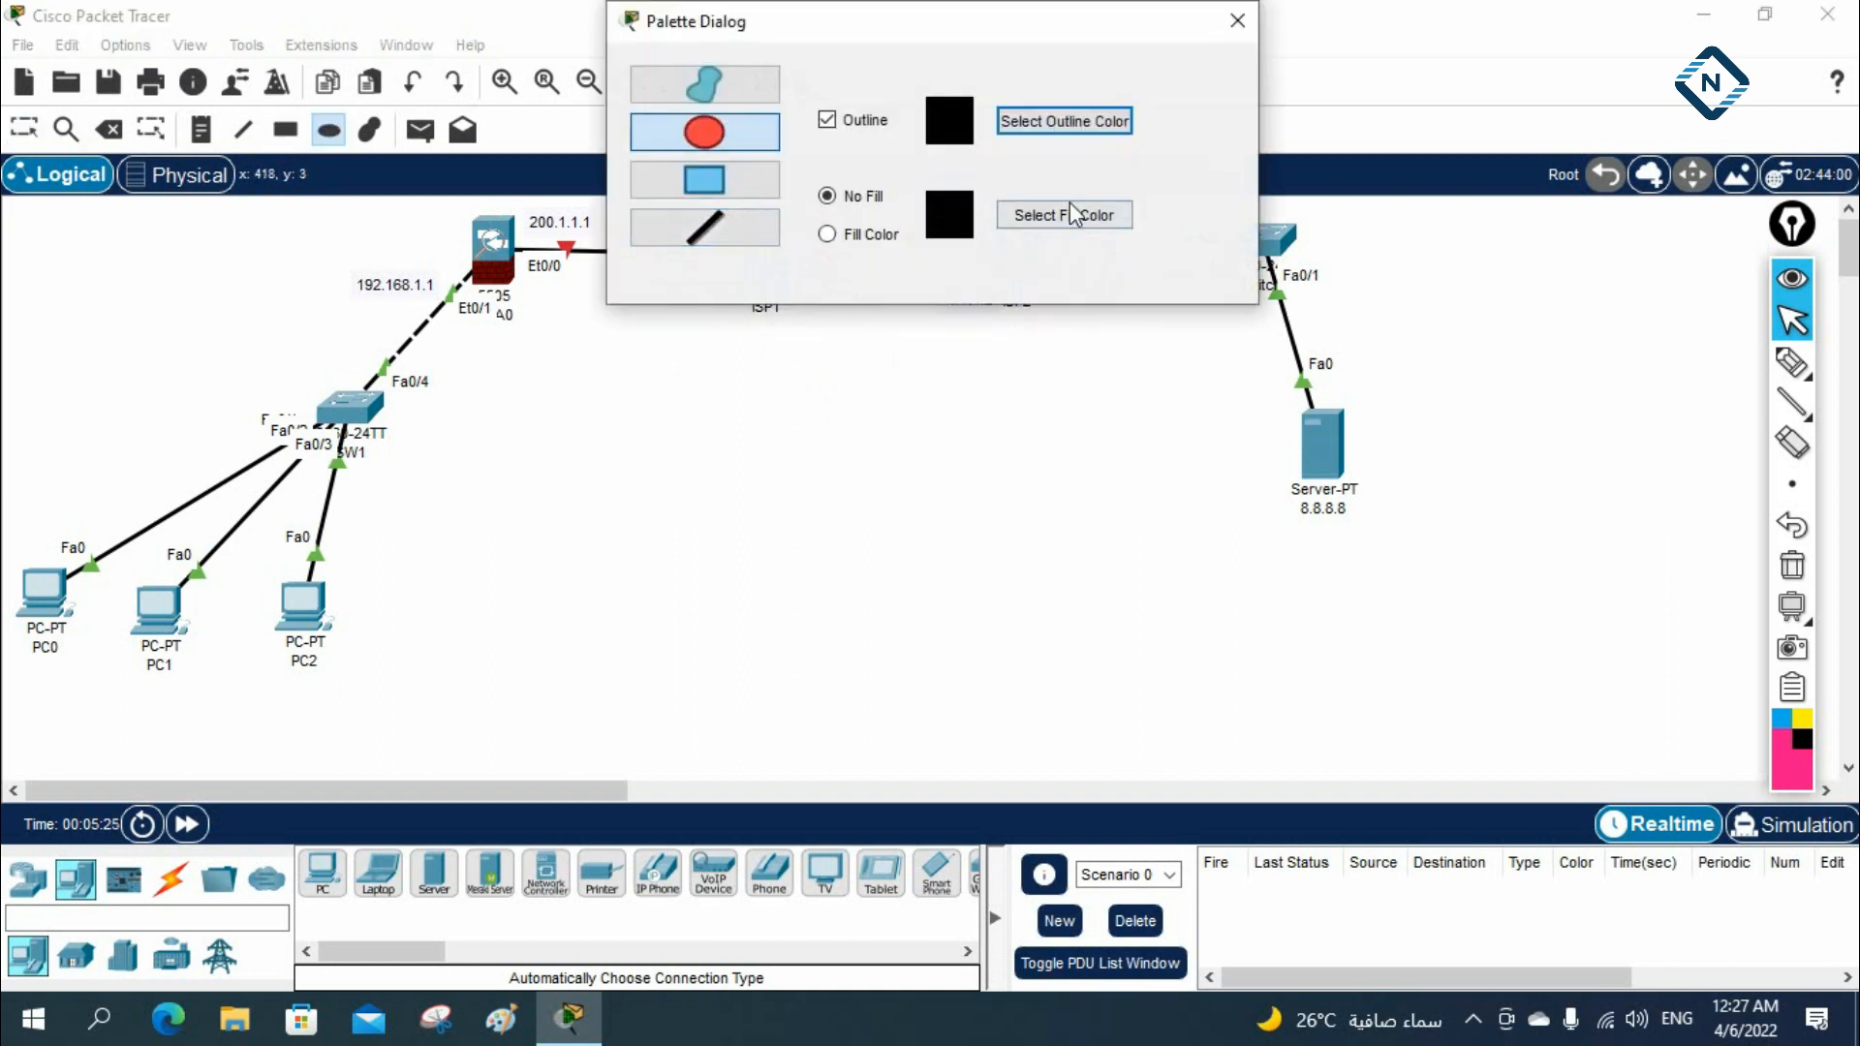
click(877, 235)
click(1023, 218)
click(877, 323)
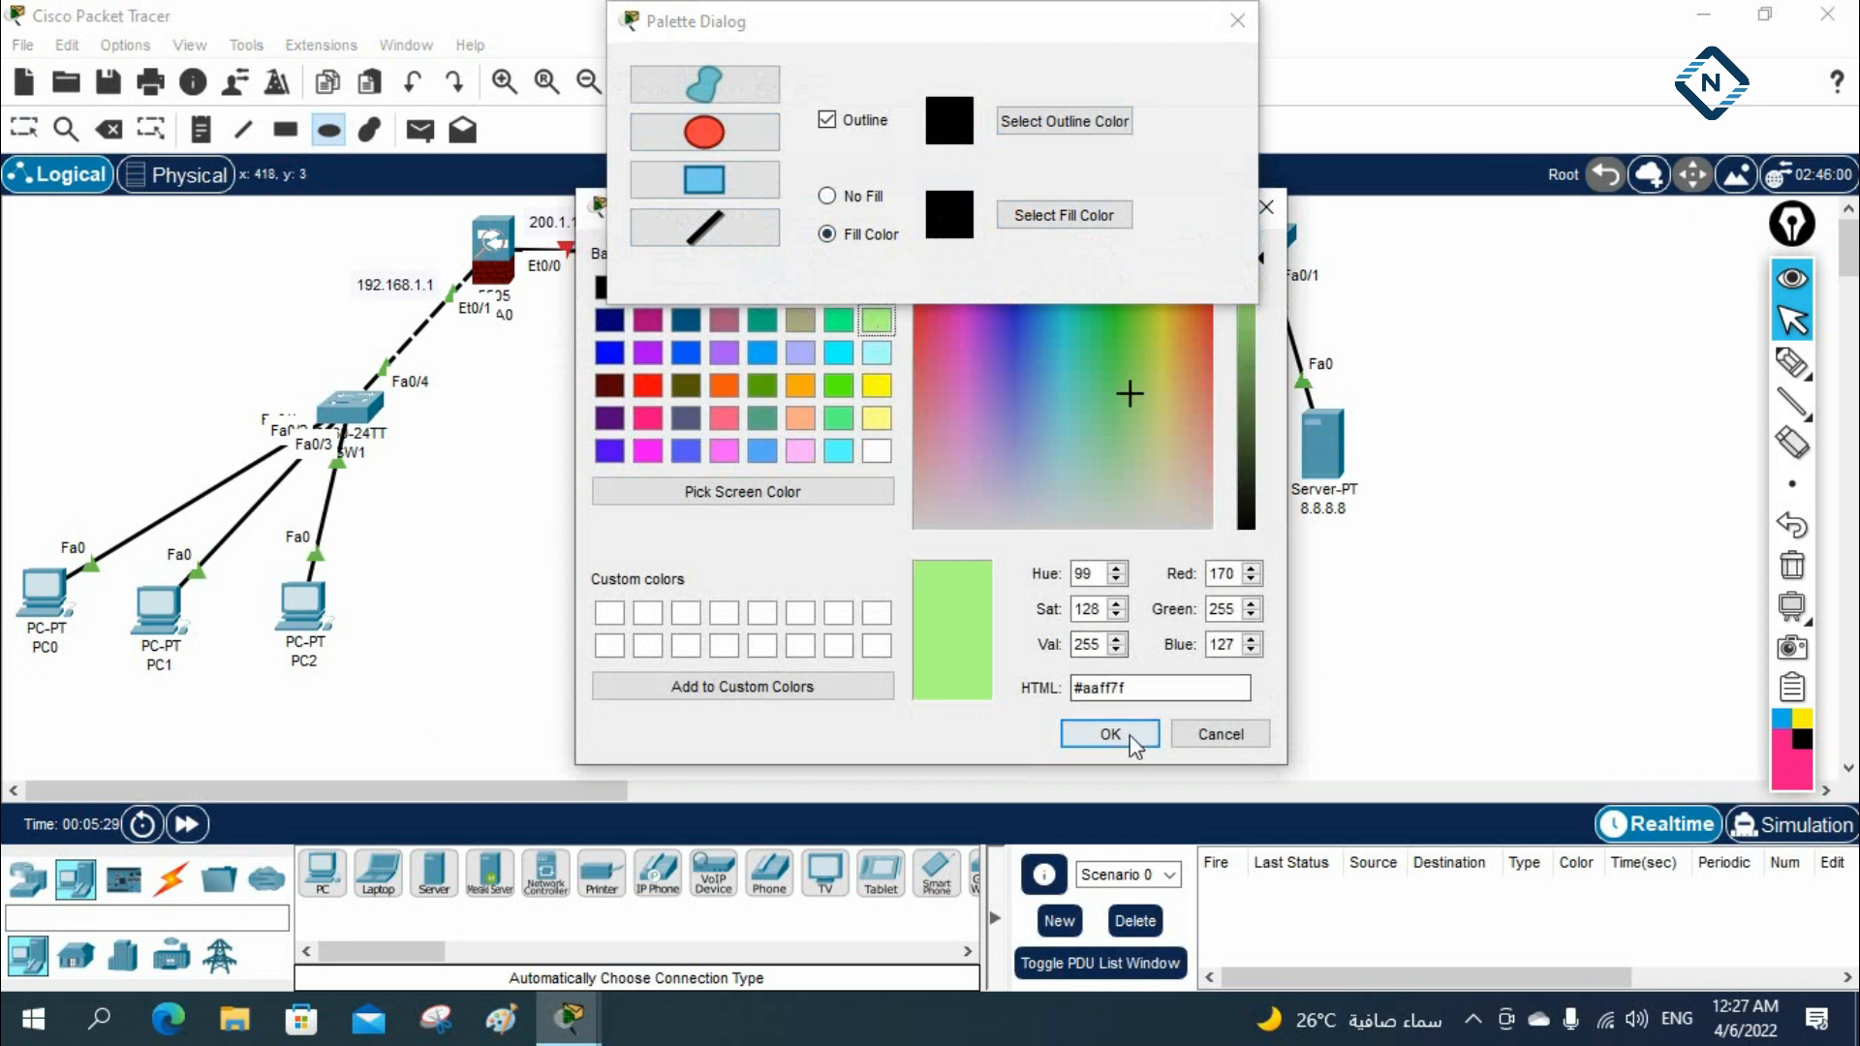
click(1108, 732)
drag(971, 18, 1685, 181)
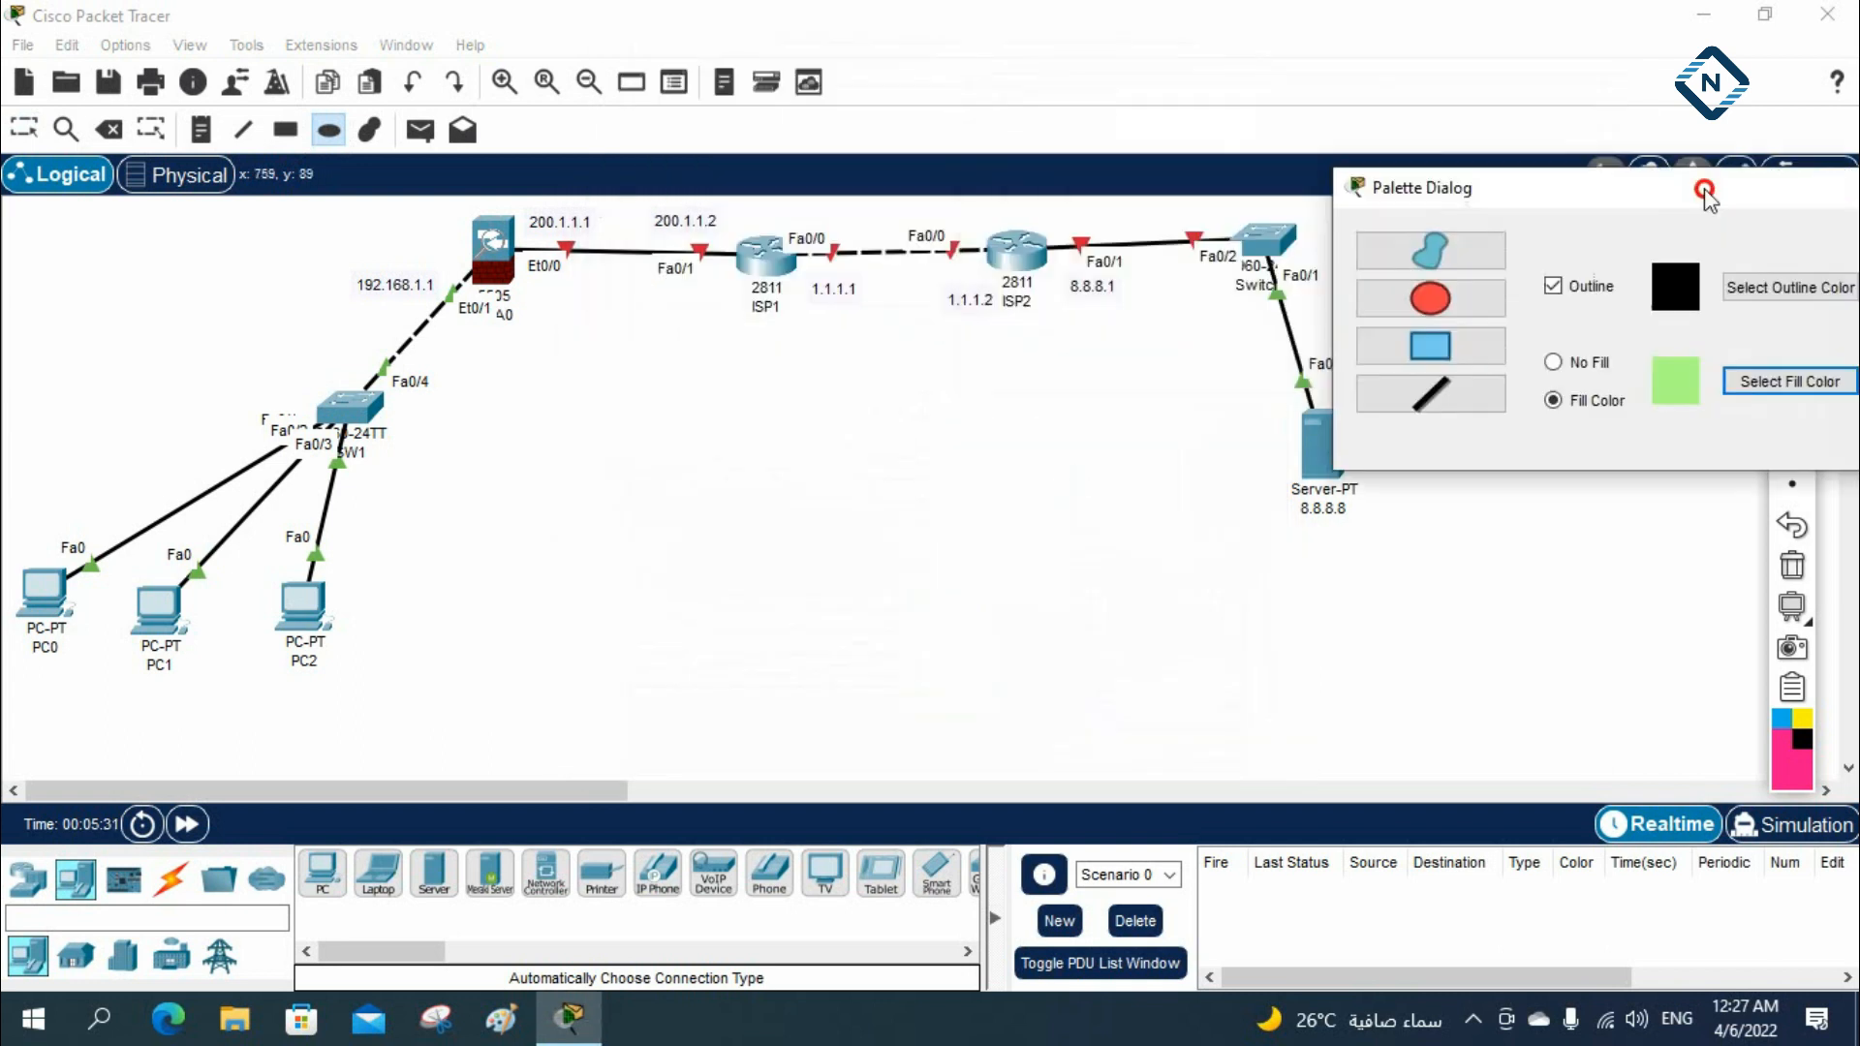
drag(710, 211, 1210, 353)
drag(1781, 189, 1328, 234)
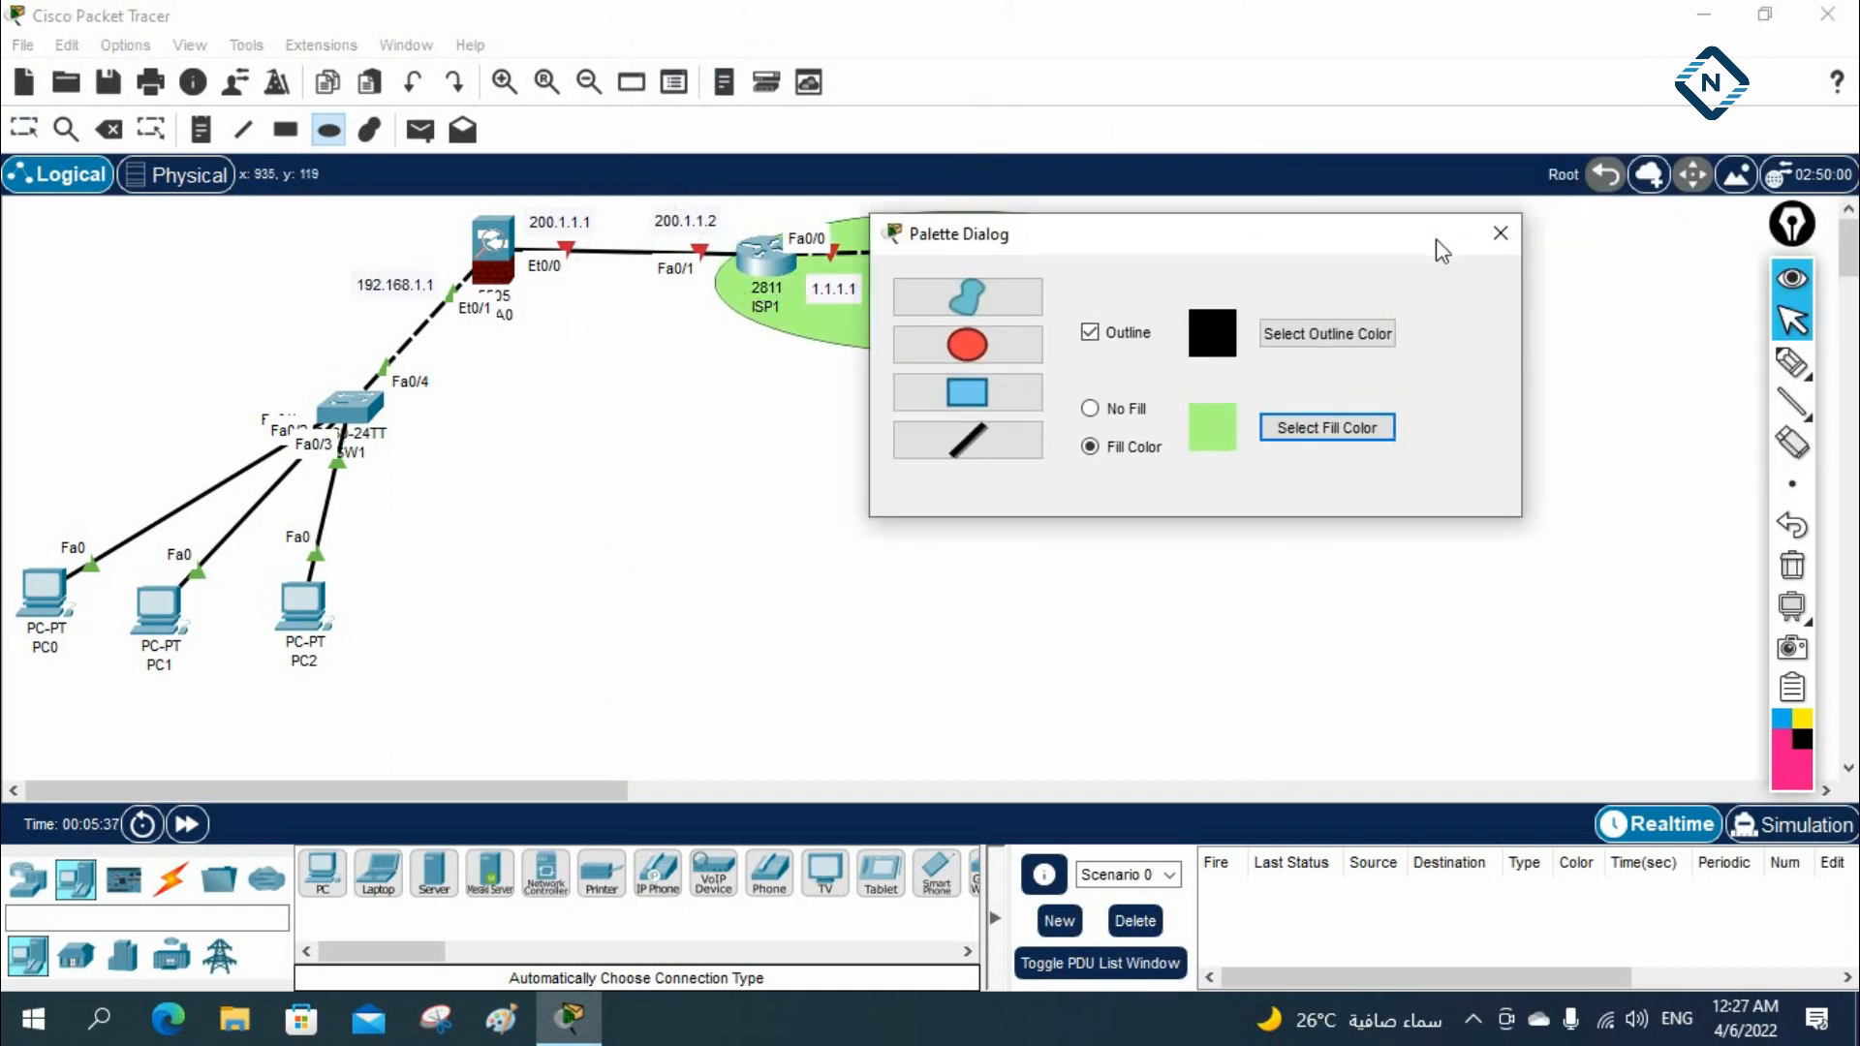
click(1501, 233)
key(Escape)
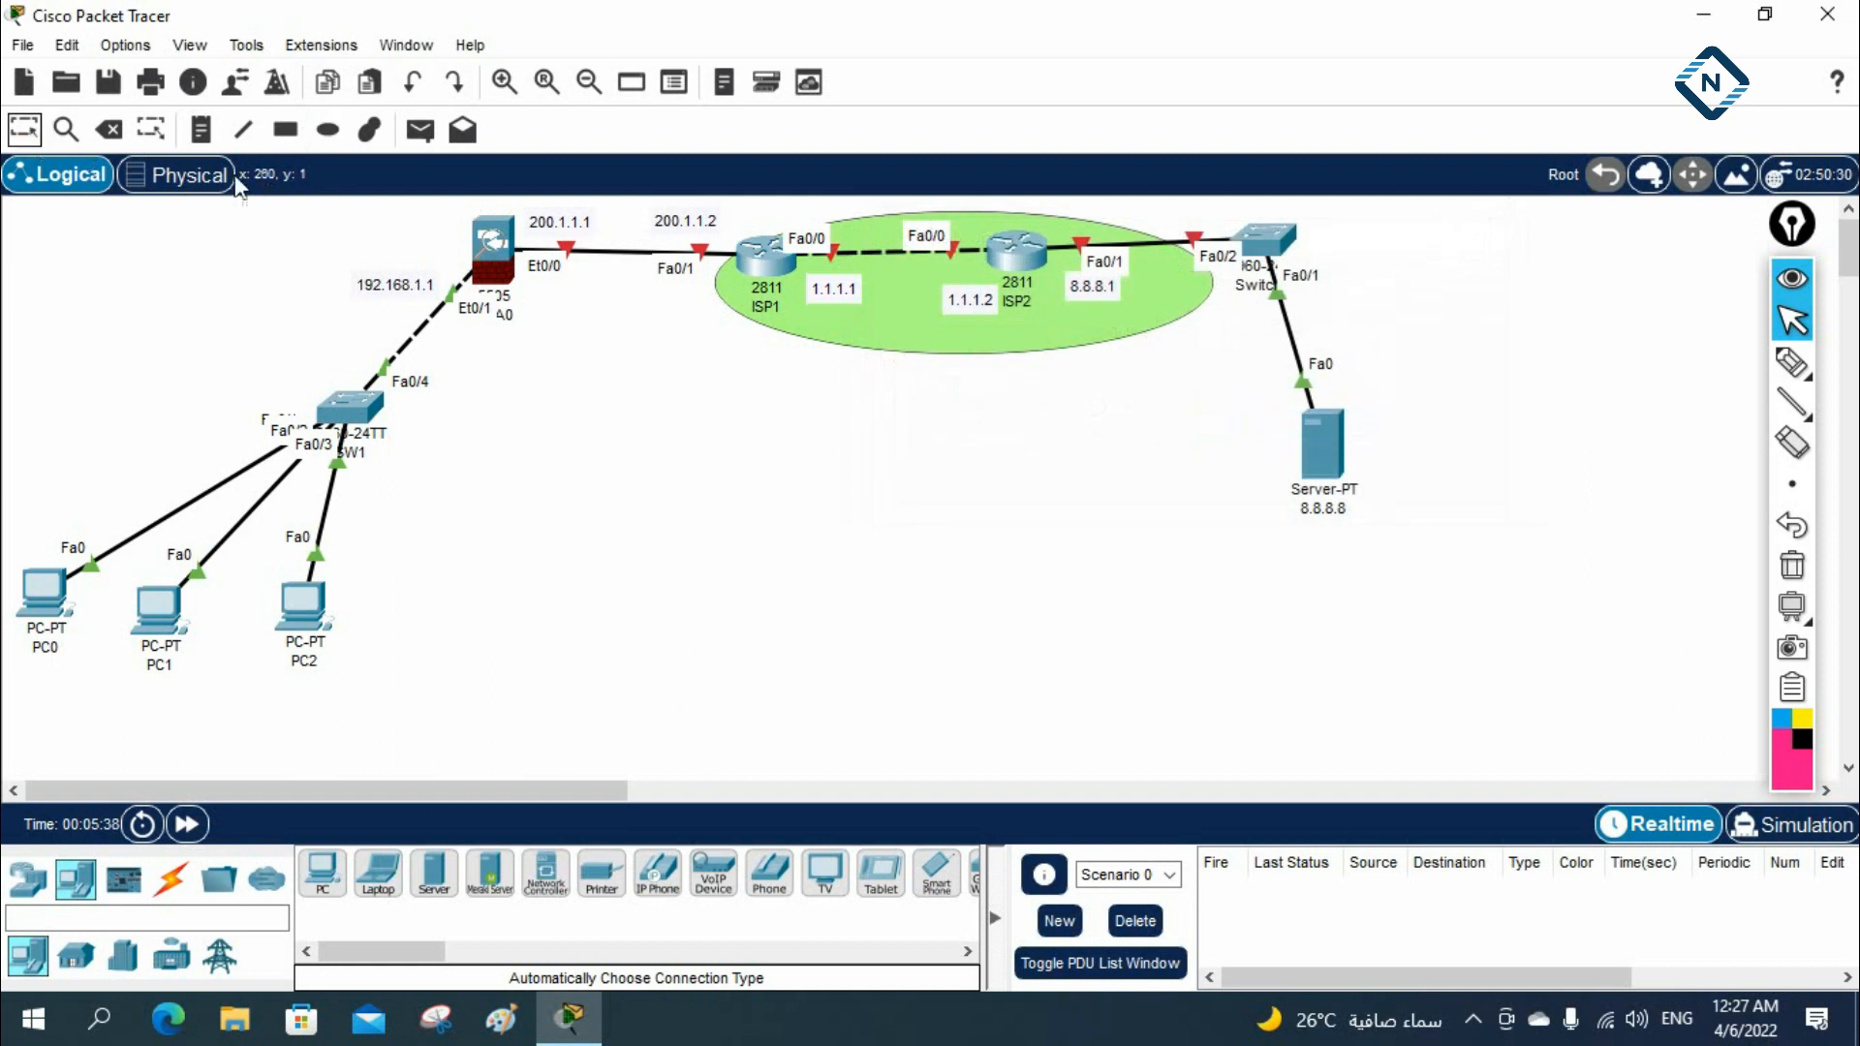
Move the green ellipse left and slightly up to centre it on both ISP routers, and nudge the 8.8.8.1 note
click(896, 282)
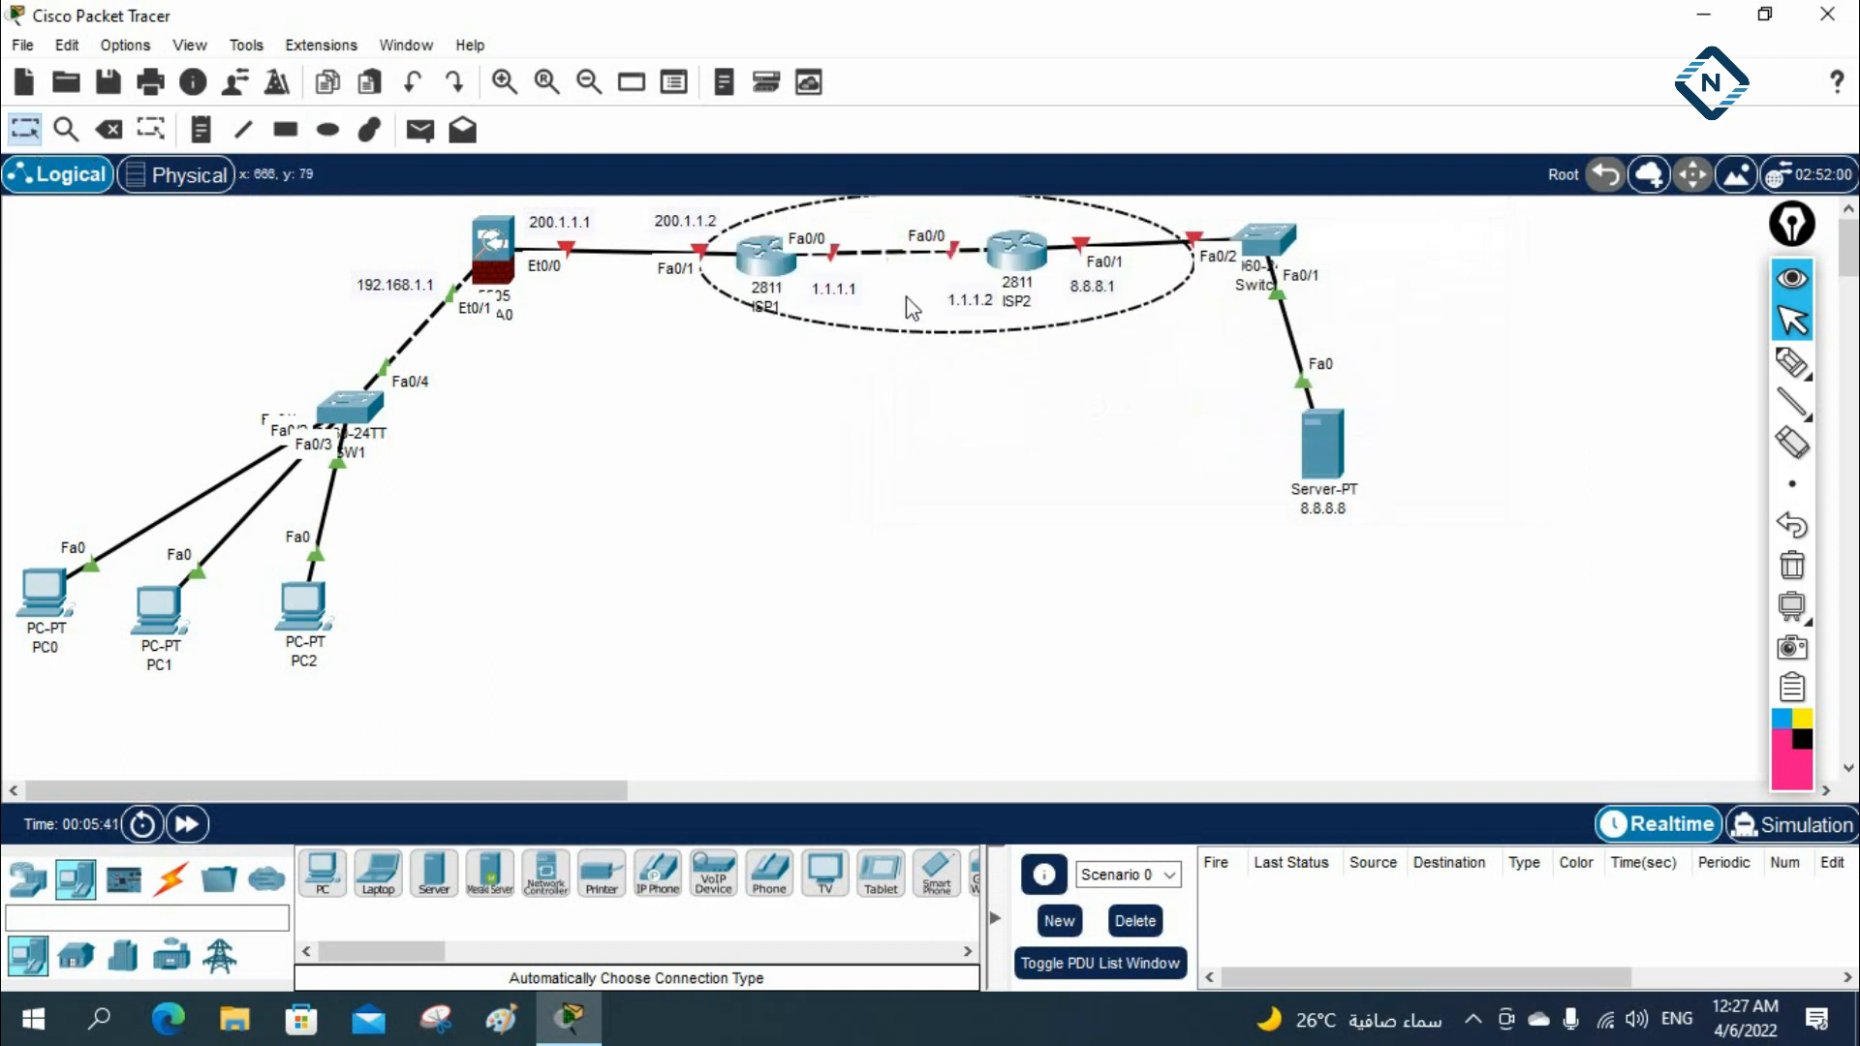
click(852, 377)
click(876, 331)
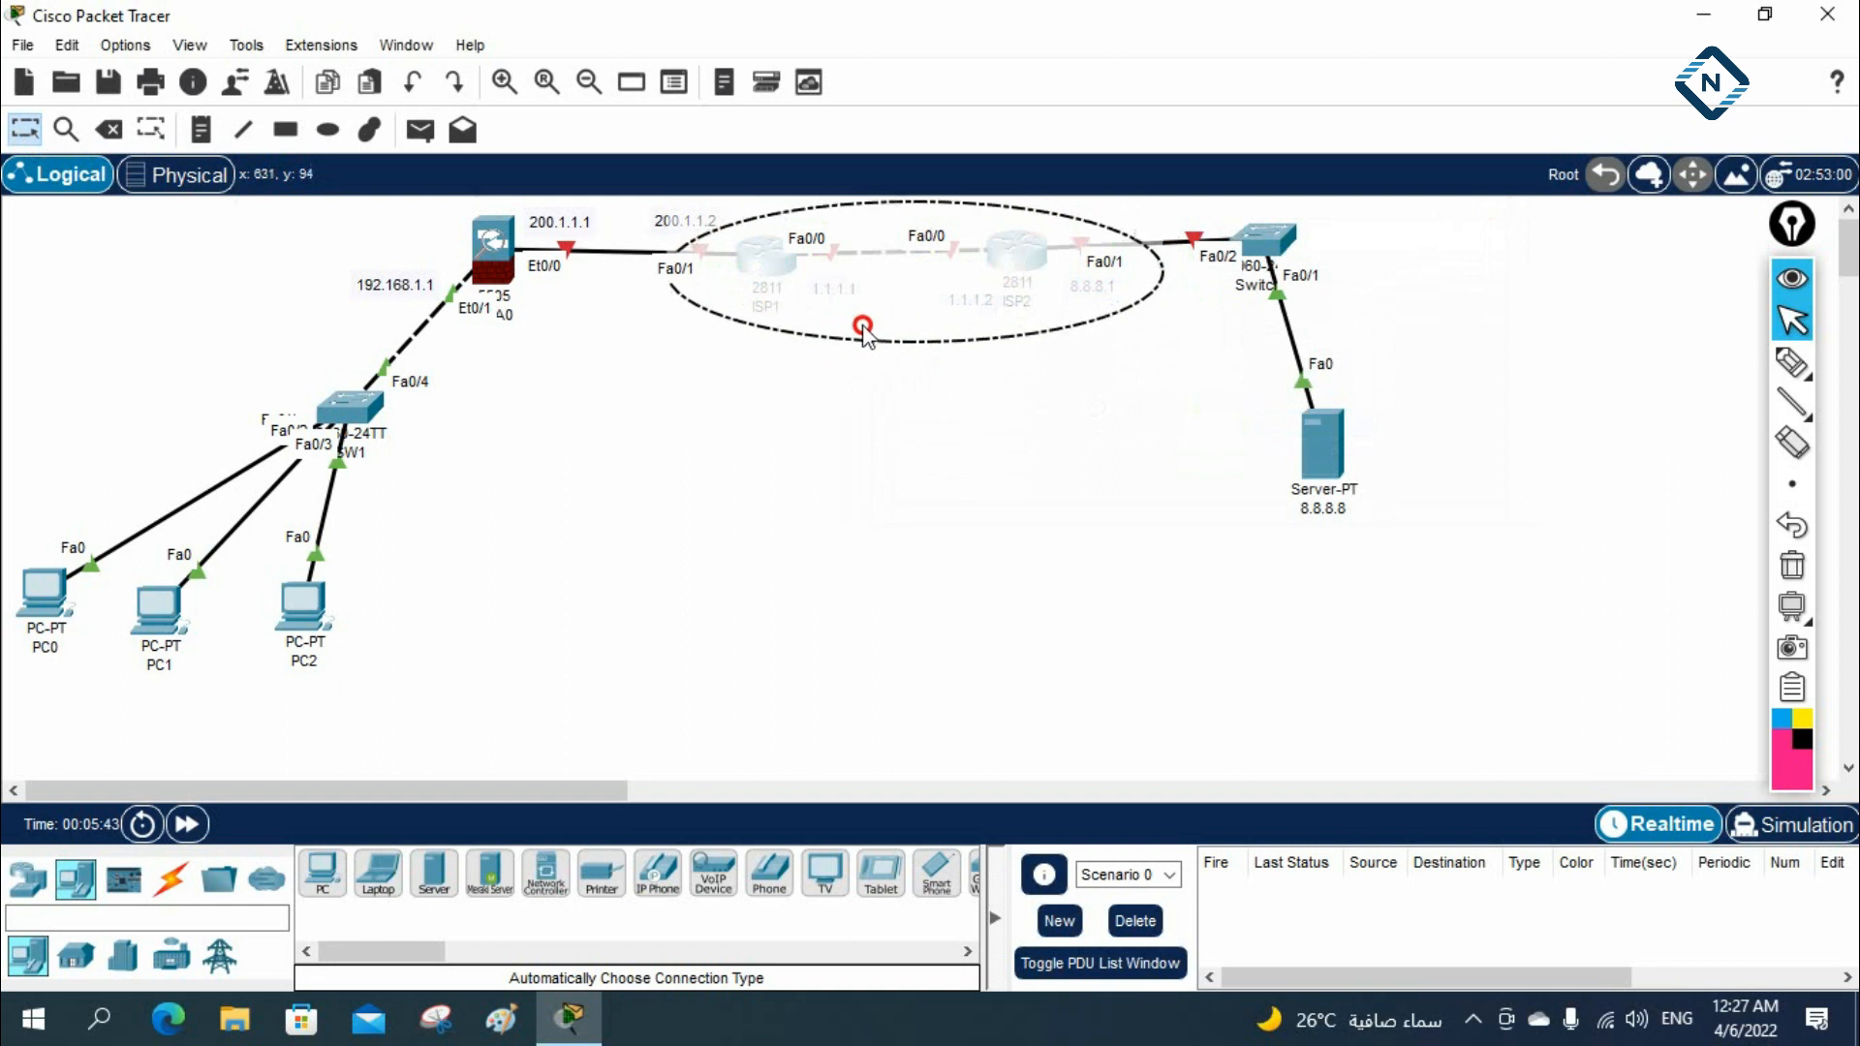
click(883, 438)
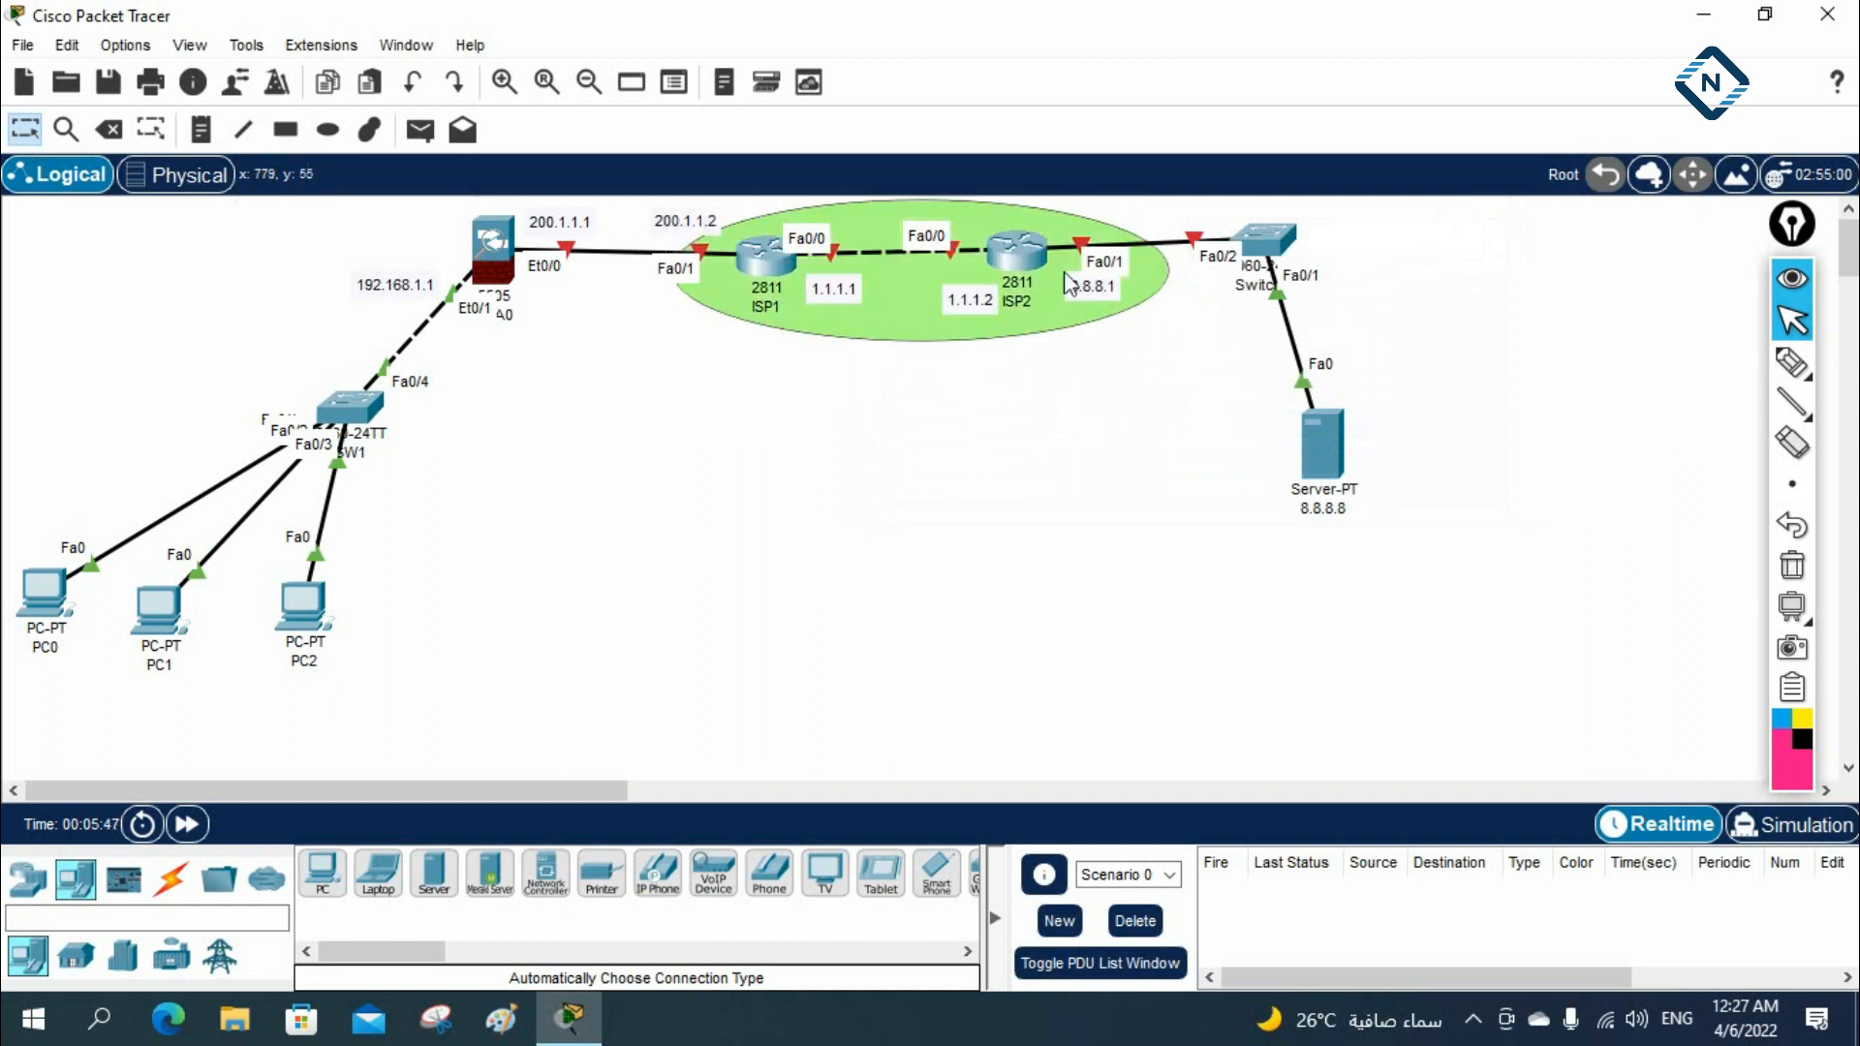
mouse_move(1082, 293)
mouse_down()
mouse_move(1068, 224)
mouse_move(1071, 294)
mouse_up()
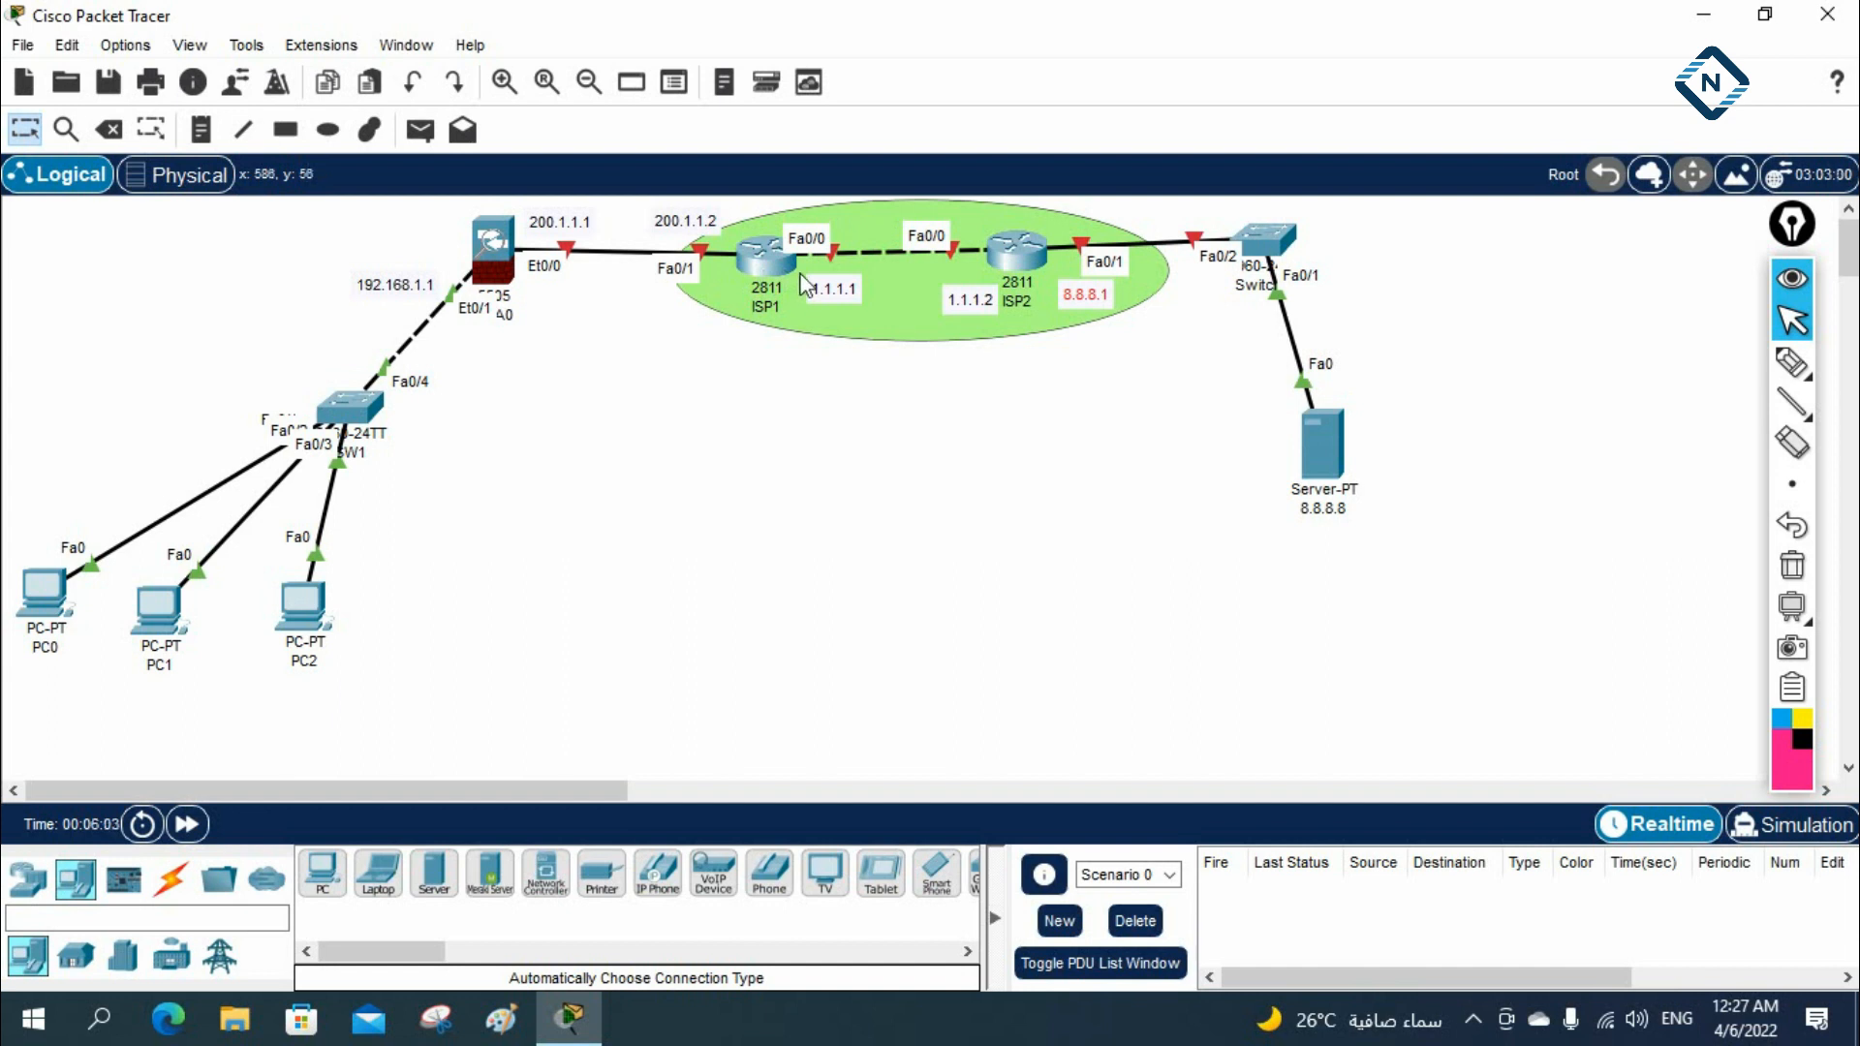
Handwrite BGP above both ISP routers and an arrow to OSPF below ISP1 with the screen pen, and clear the ink
click(1792, 368)
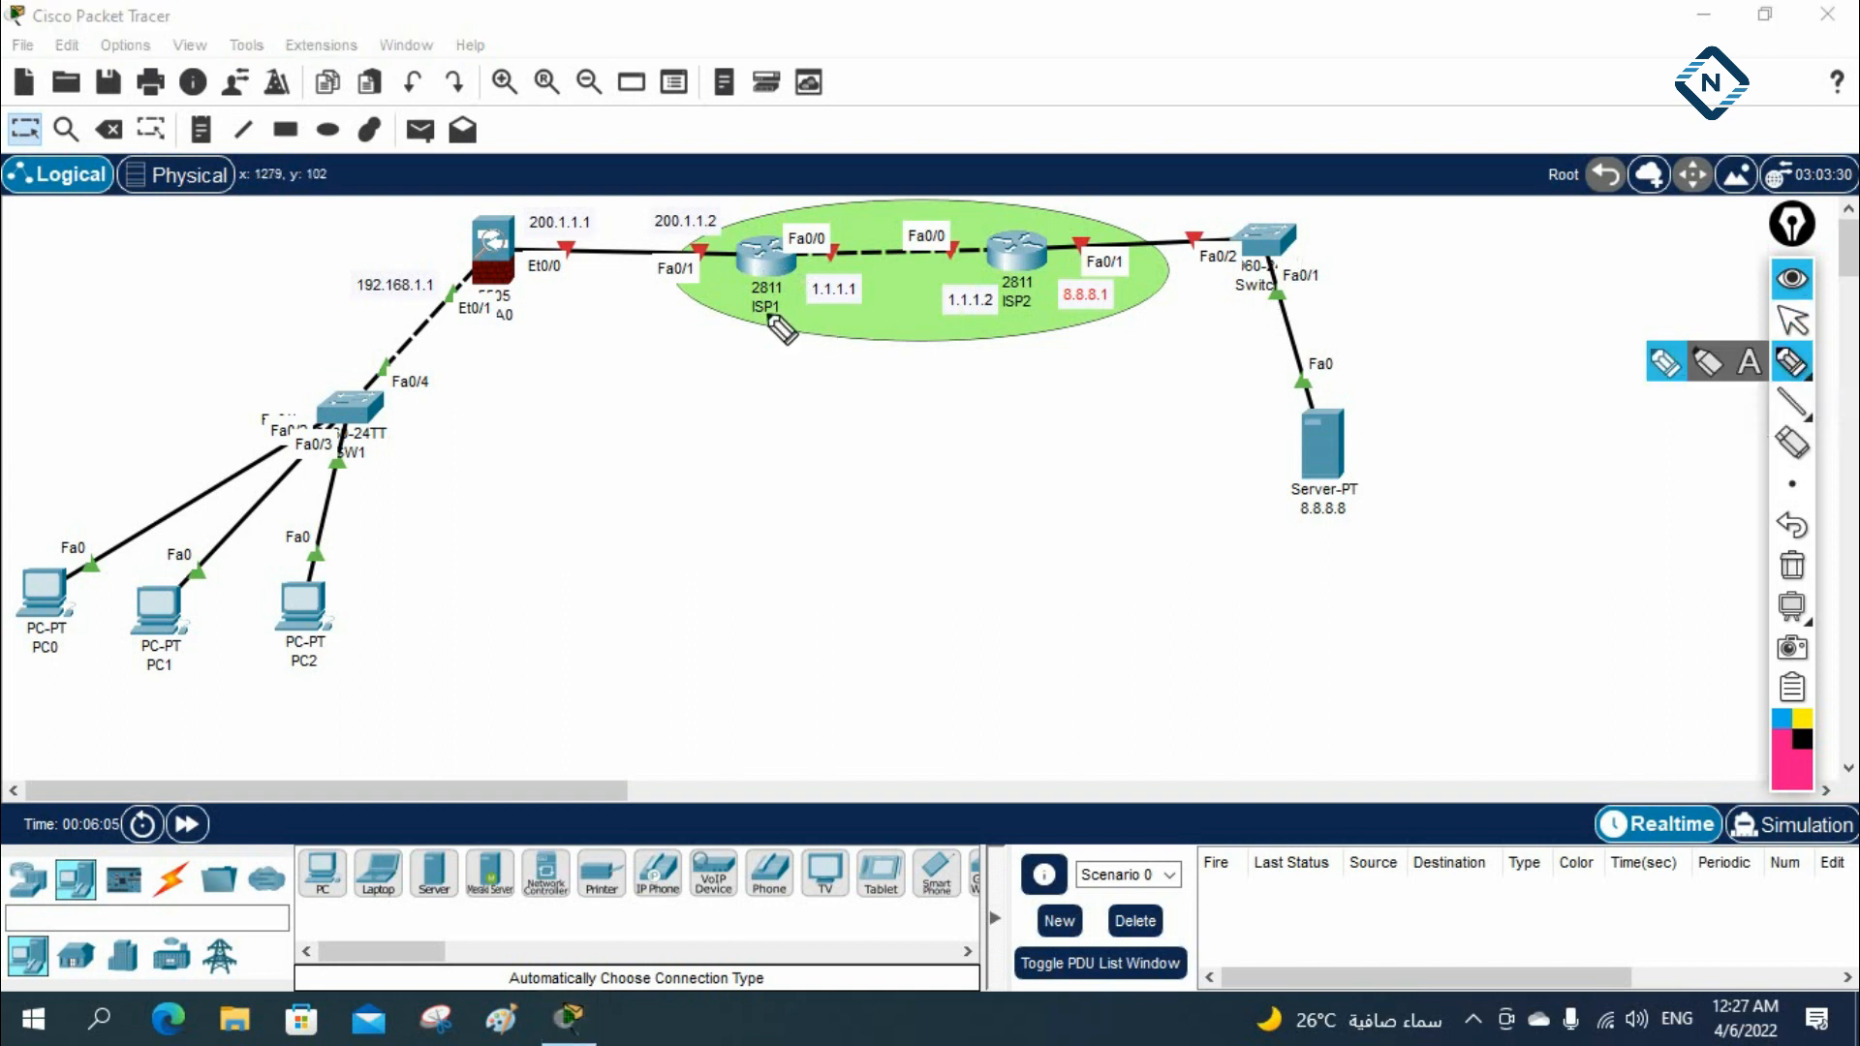
drag(772, 218, 821, 200)
drag(981, 225, 1041, 205)
mouse_move(776, 282)
mouse_down()
mouse_move(806, 389)
mouse_move(857, 367)
mouse_up()
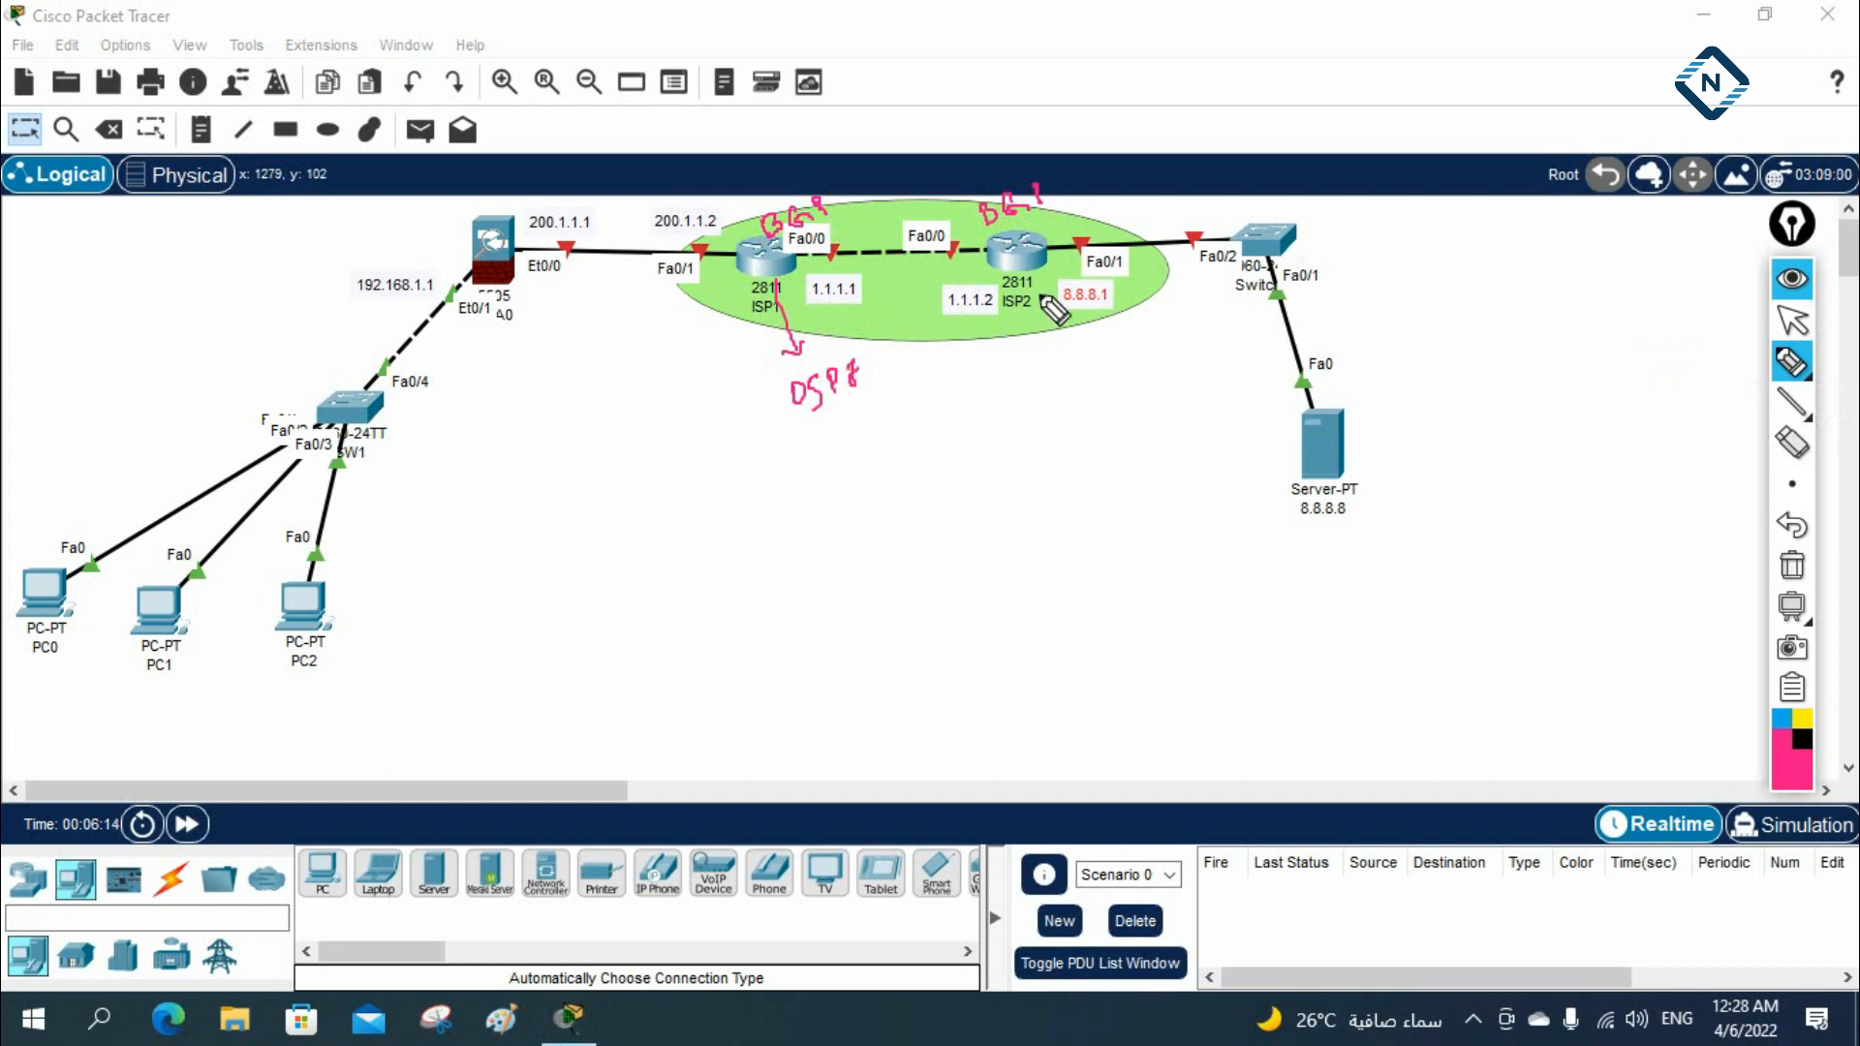
drag(990, 405, 998, 396)
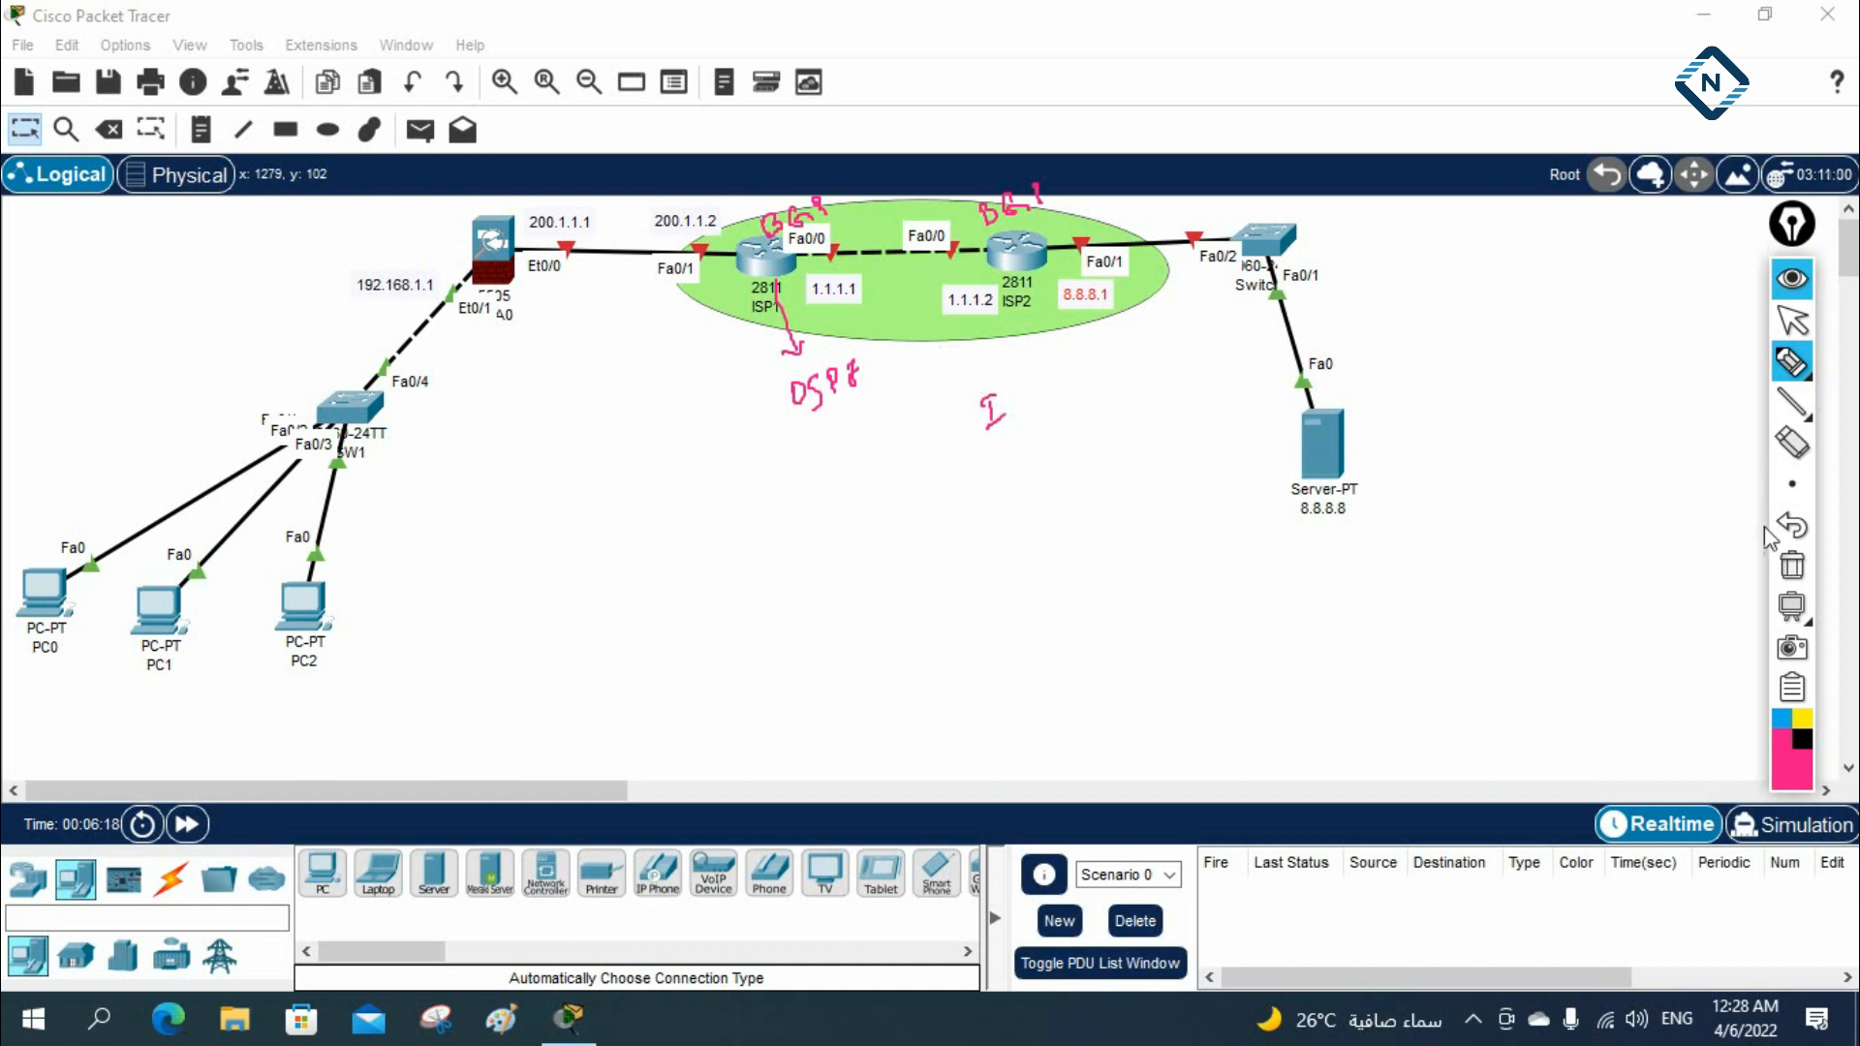
click(1791, 565)
click(1792, 319)
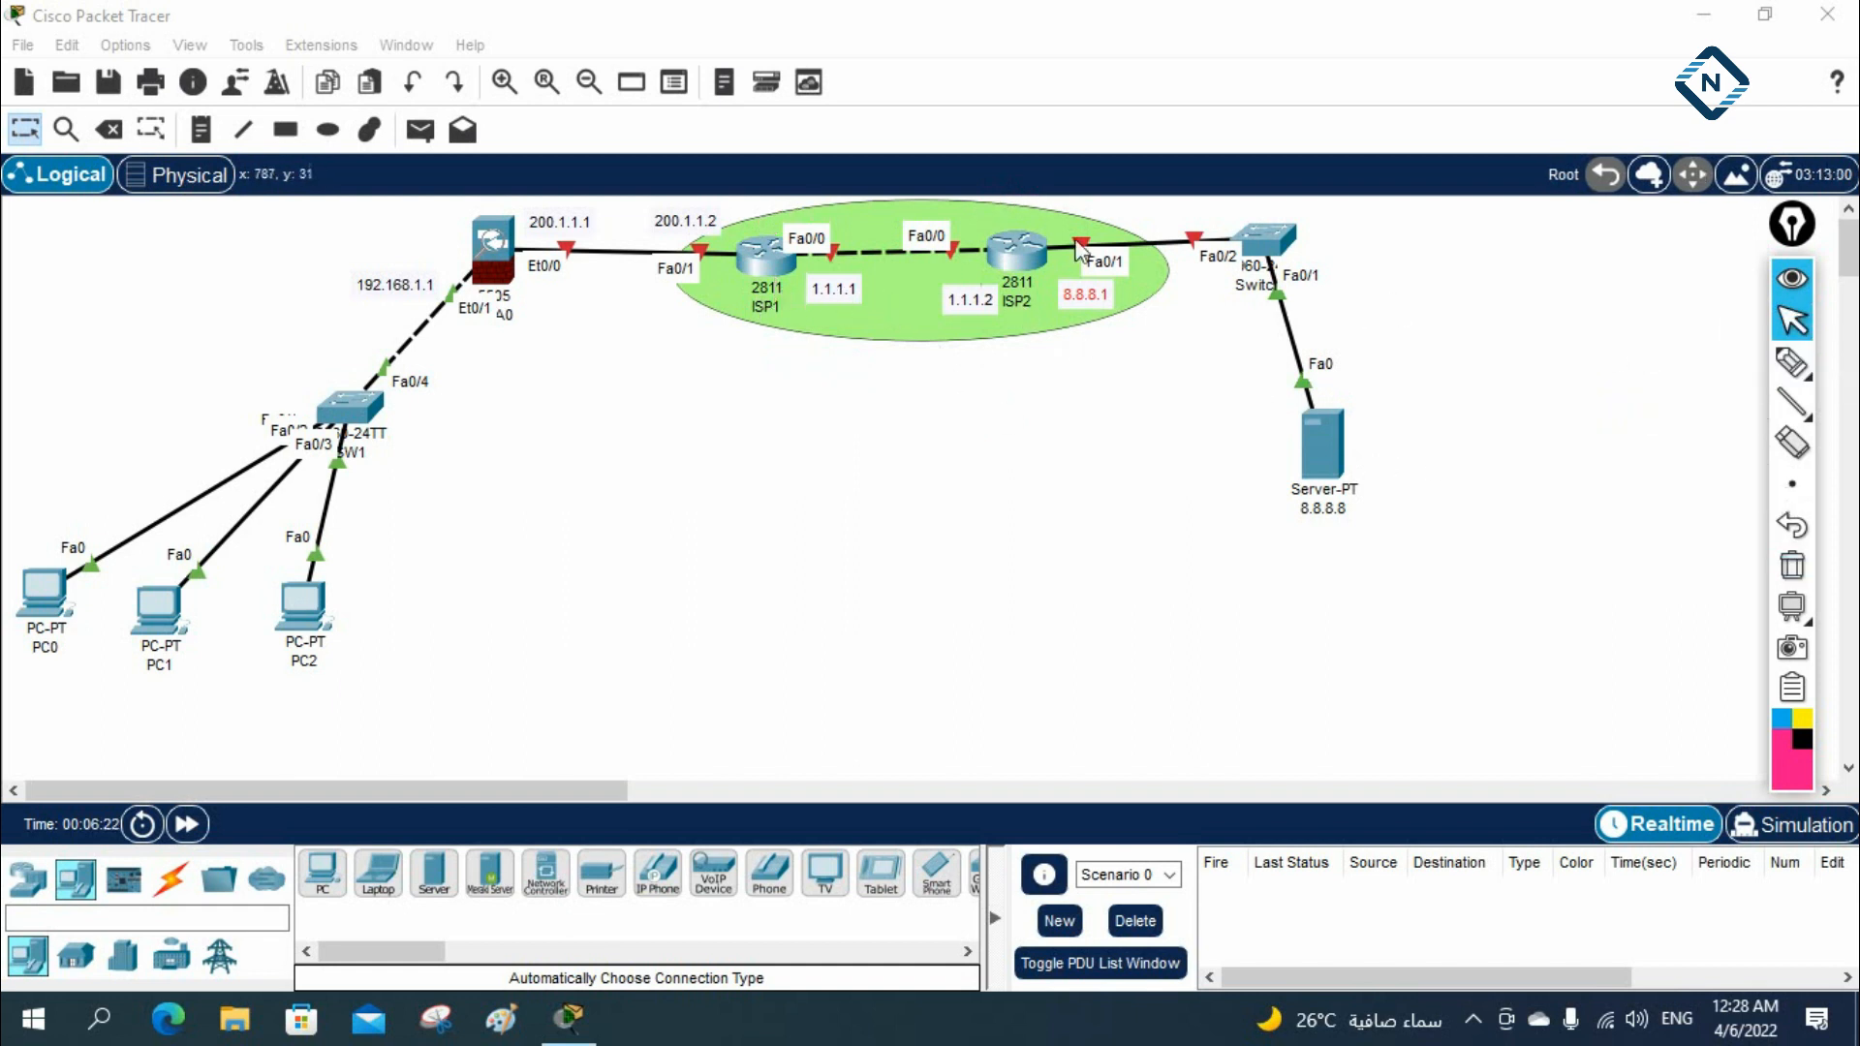
Circle the ASA with the screen pen, mark its two interfaces and an outgoing arrow, and clear the ink
click(1791, 362)
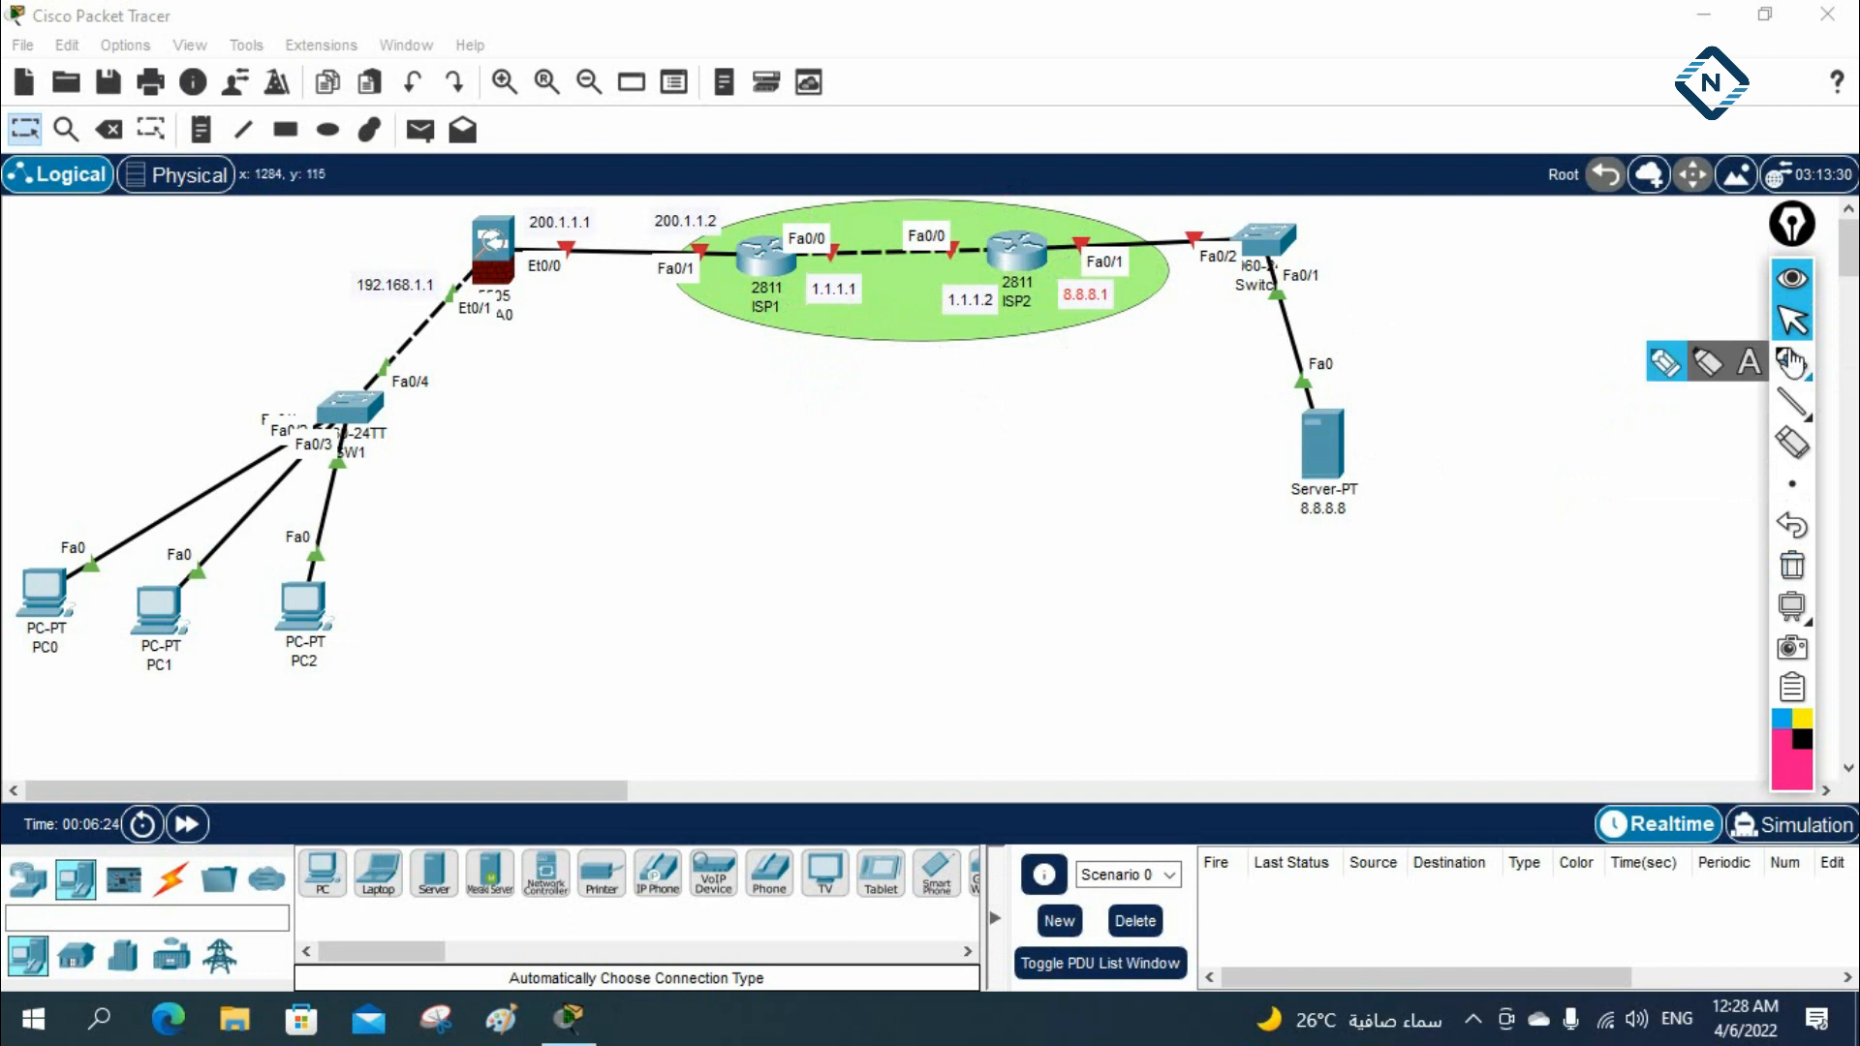
mouse_move(514, 186)
mouse_down()
mouse_move(448, 225)
mouse_move(593, 282)
mouse_move(512, 186)
mouse_move(530, 244)
mouse_up()
drag(415, 299, 451, 312)
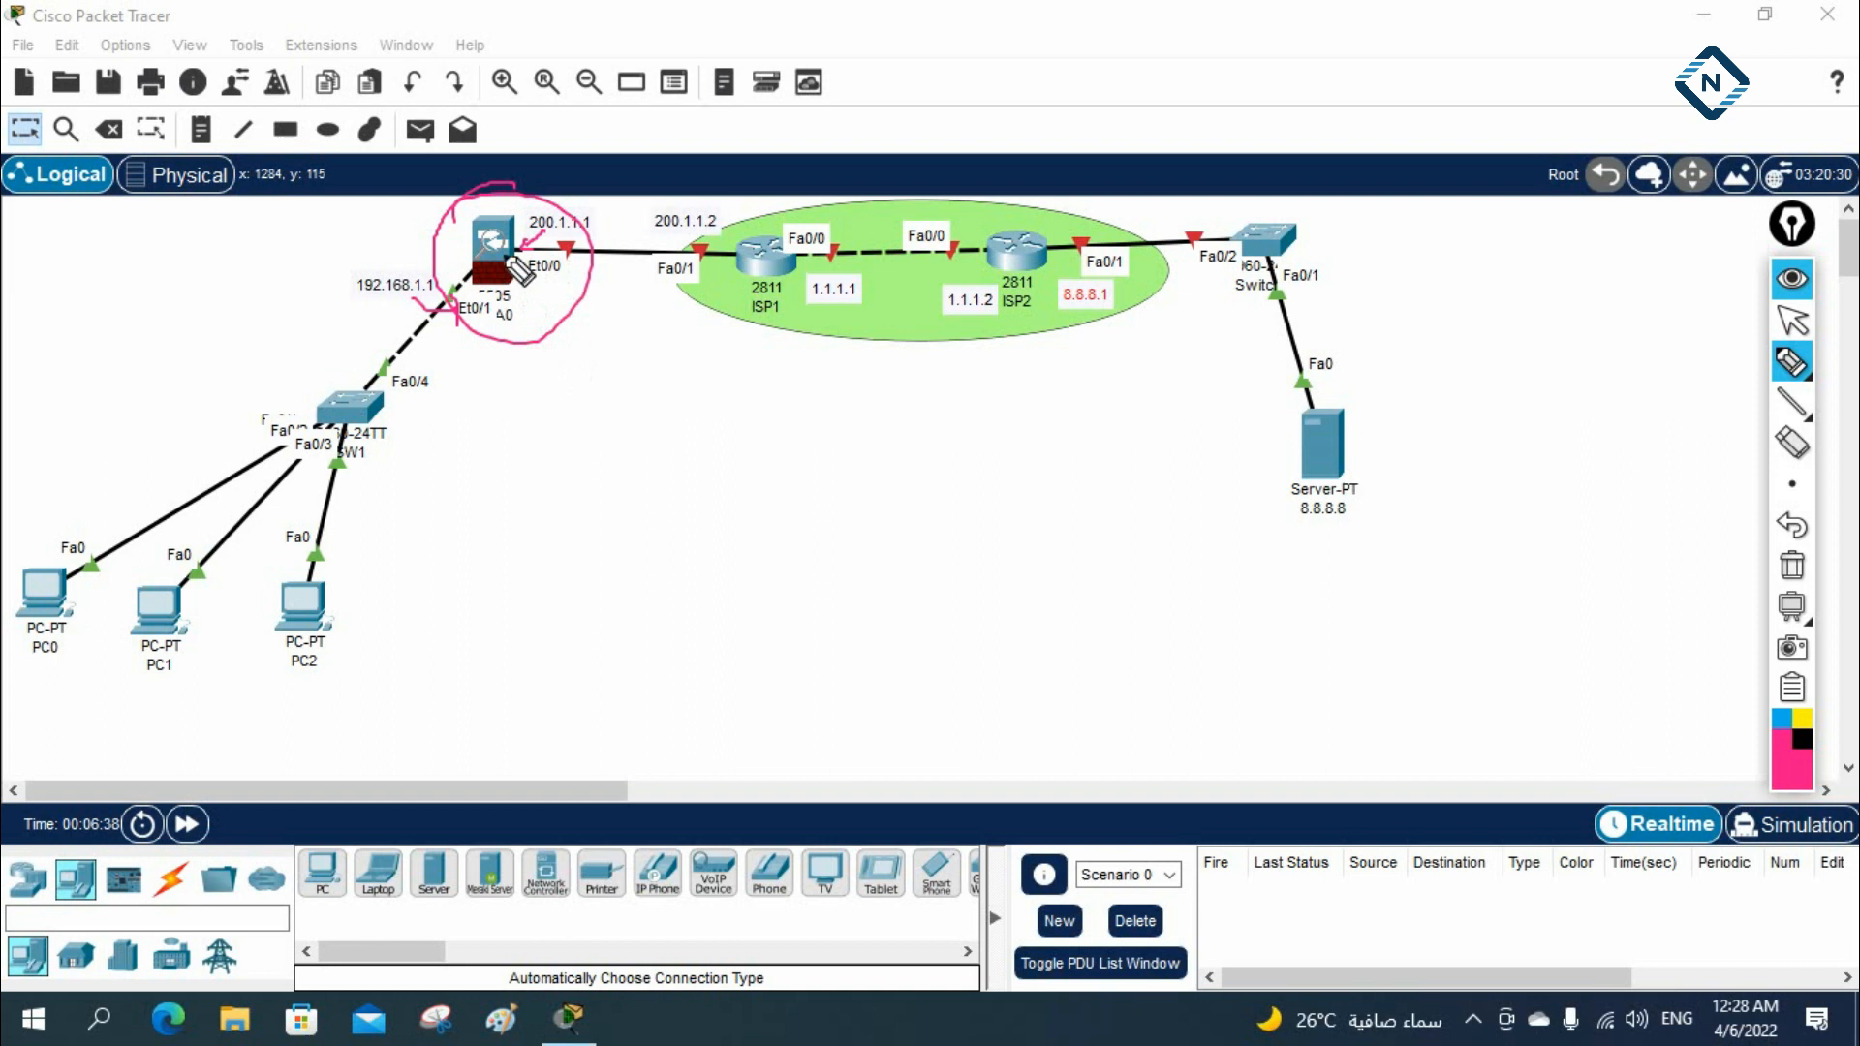
mouse_move(517, 254)
mouse_down()
mouse_move(620, 395)
mouse_move(625, 378)
mouse_up()
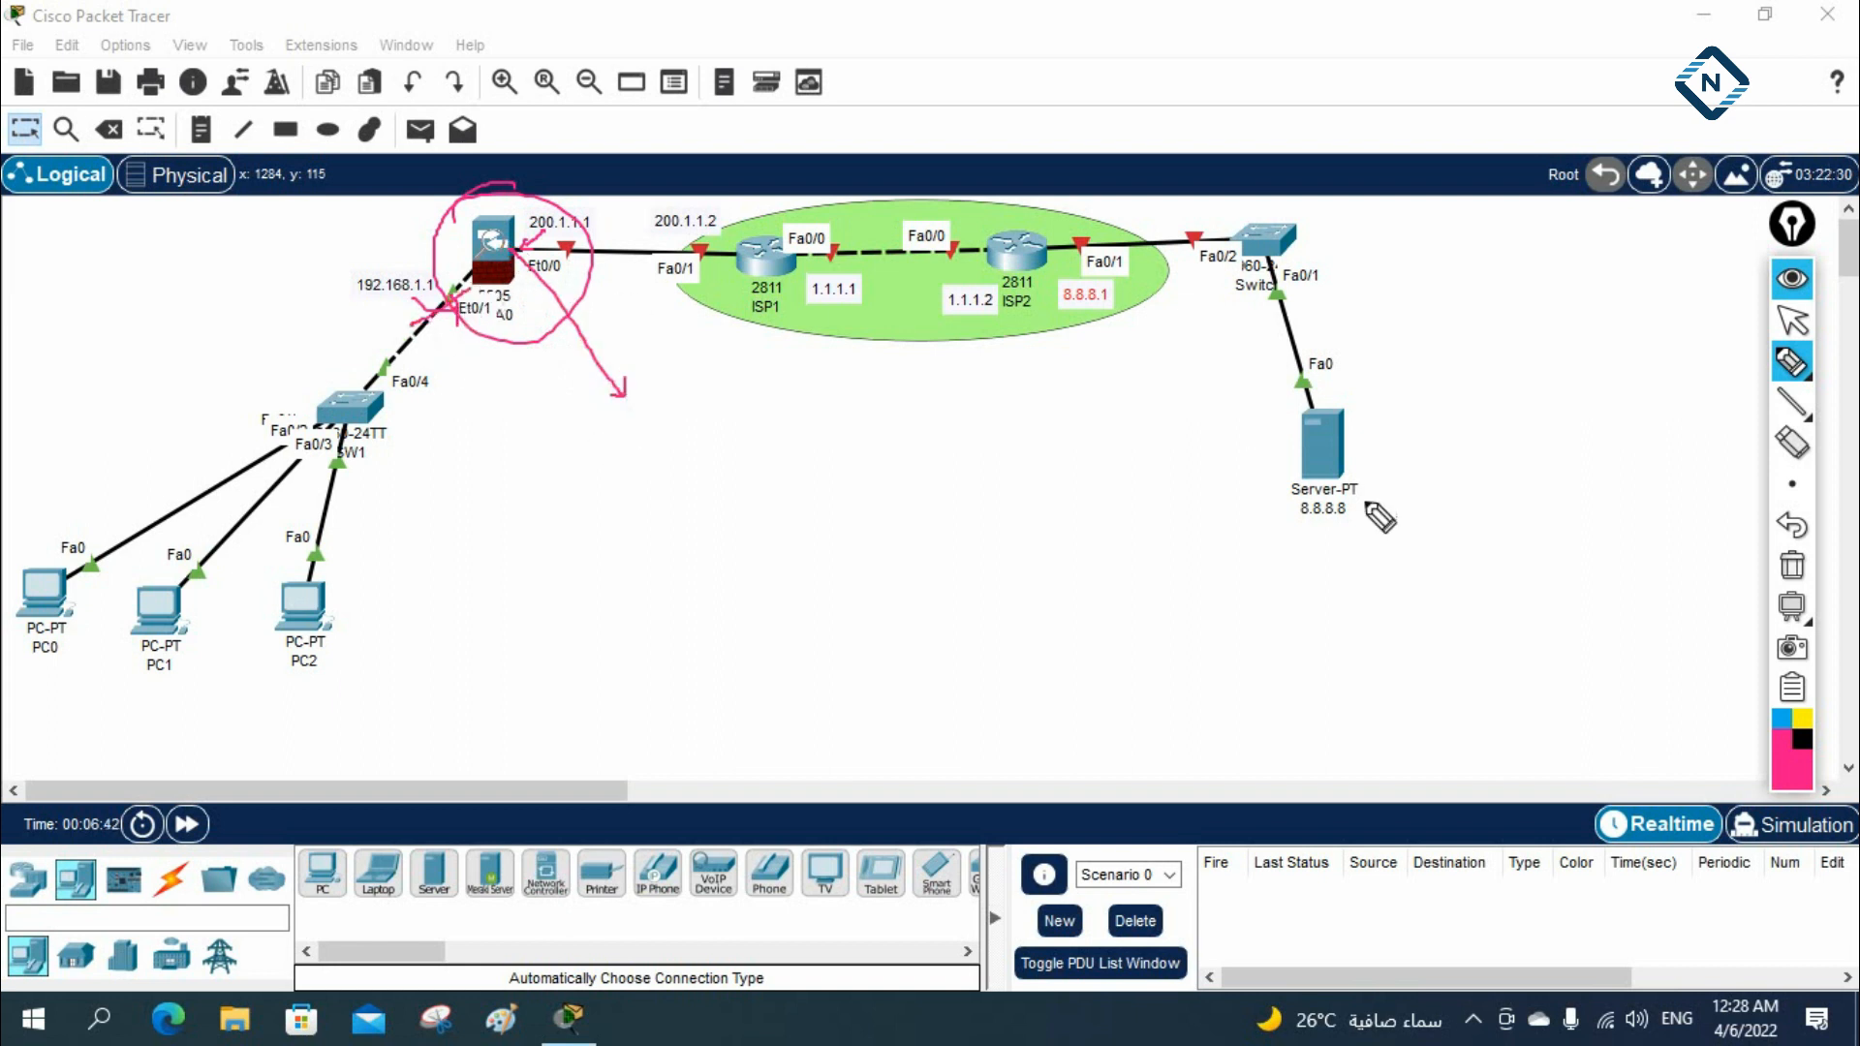
click(1792, 565)
Circle the 192.168.1.1 note and the ASA's Et0/1 and Et0/0 labels, and draw arrows from the ASA to ISP1 and towards the ASA
mouse_move(405, 256)
mouse_down()
mouse_move(341, 277)
mouse_move(402, 255)
mouse_up()
mouse_move(455, 312)
mouse_down()
mouse_move(465, 327)
mouse_move(484, 305)
mouse_move(457, 293)
mouse_move(474, 292)
mouse_up()
mouse_move(564, 254)
mouse_down()
mouse_move(525, 263)
mouse_move(562, 281)
mouse_up()
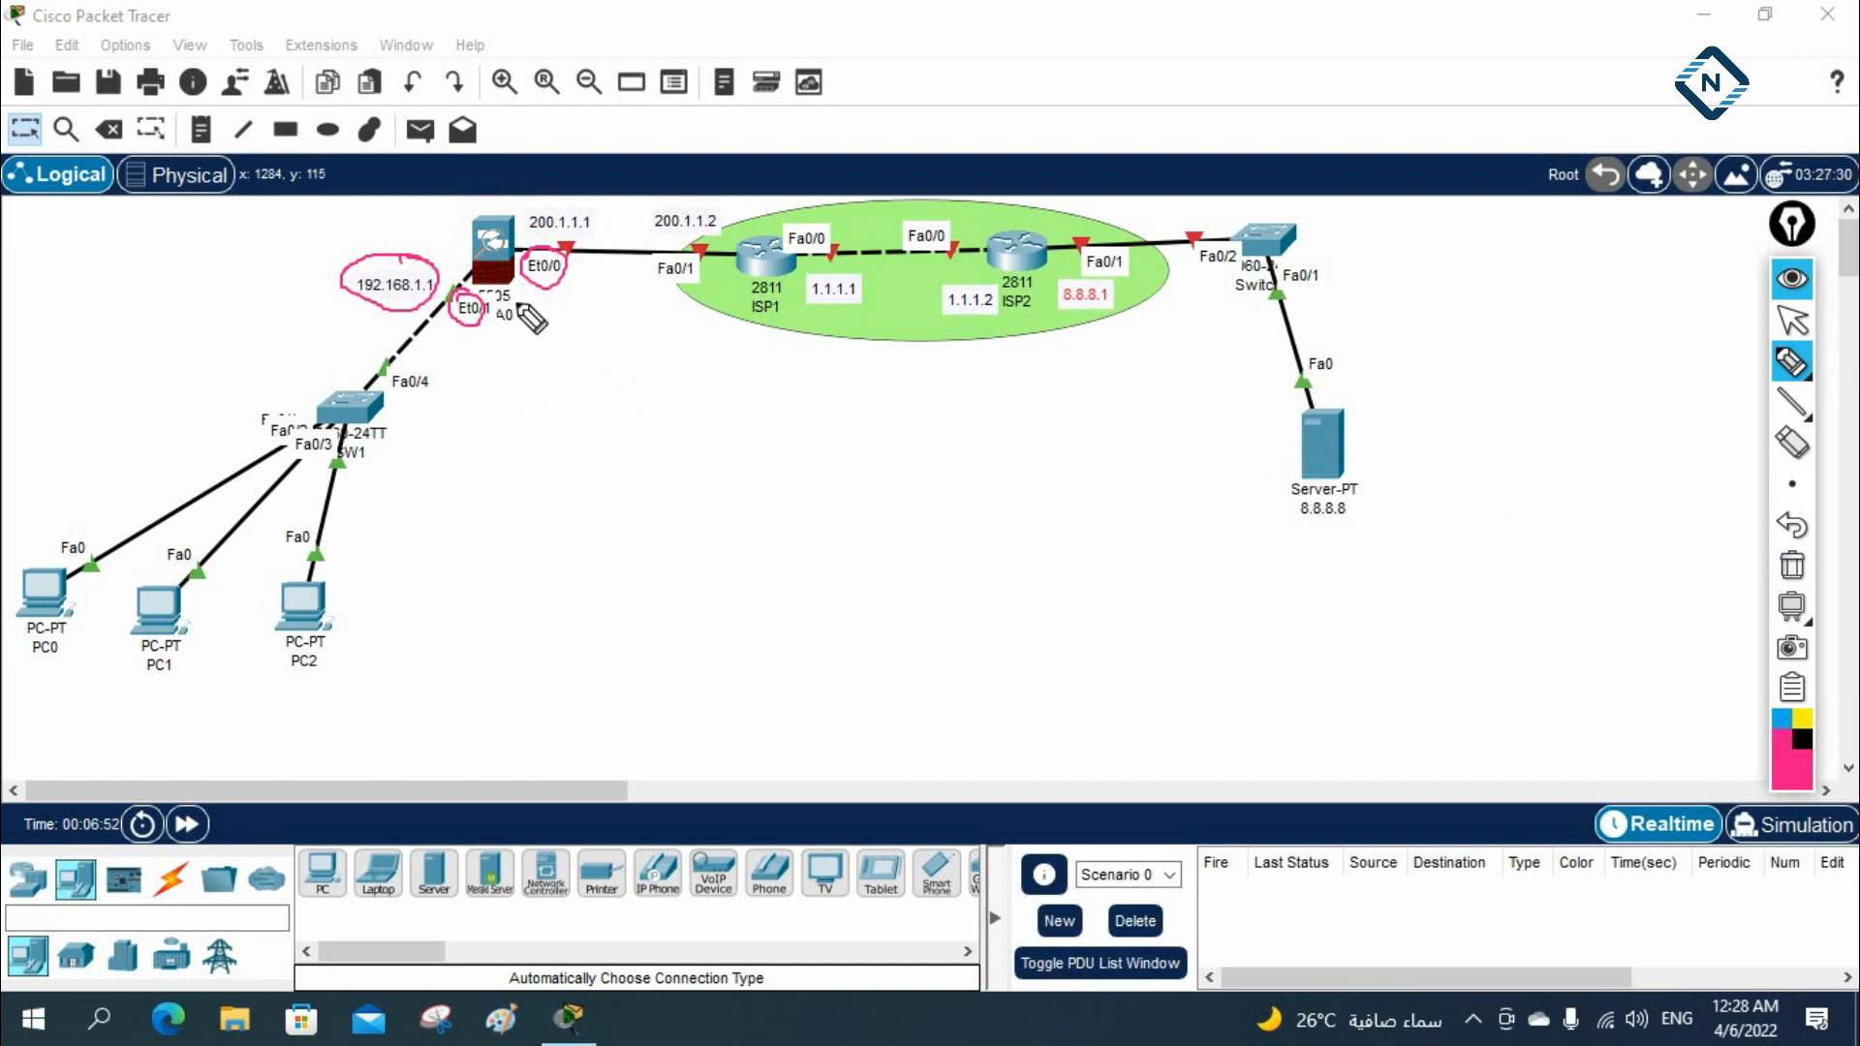
mouse_move(511, 249)
mouse_down()
mouse_move(641, 183)
mouse_move(755, 259)
mouse_up()
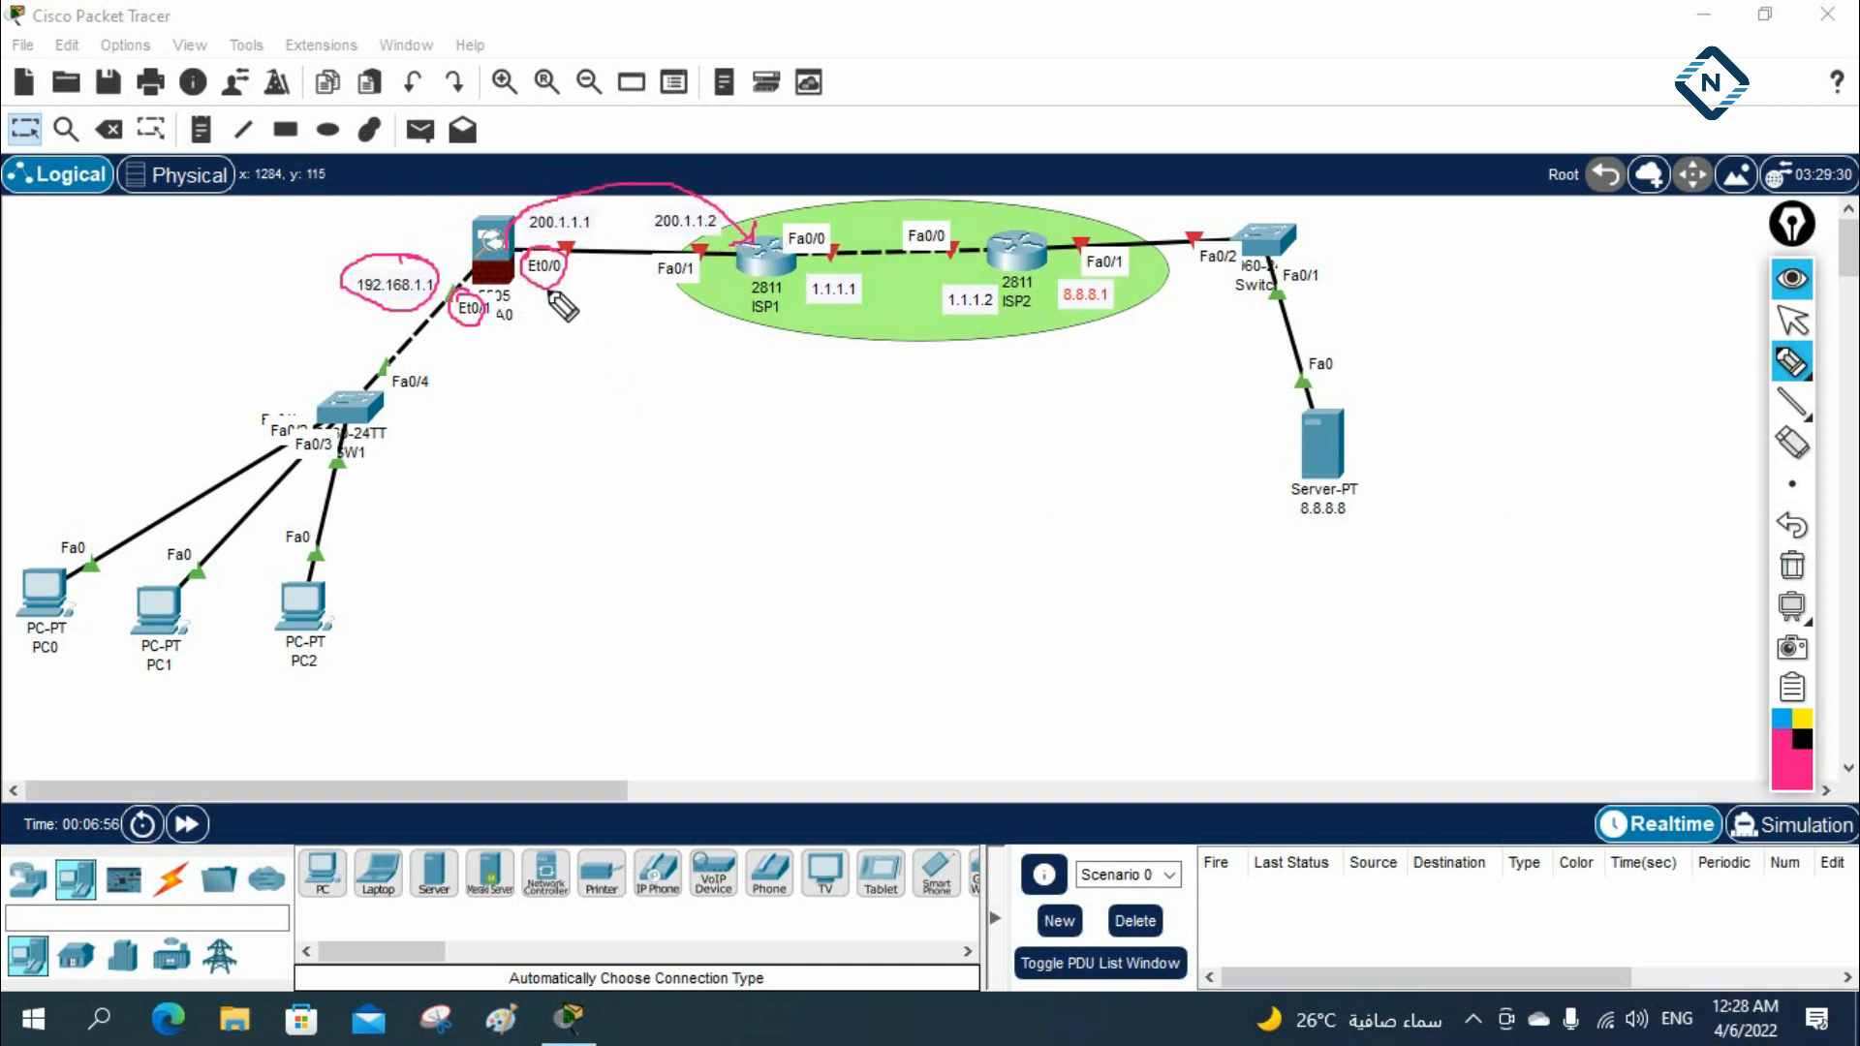
drag(430, 217, 459, 233)
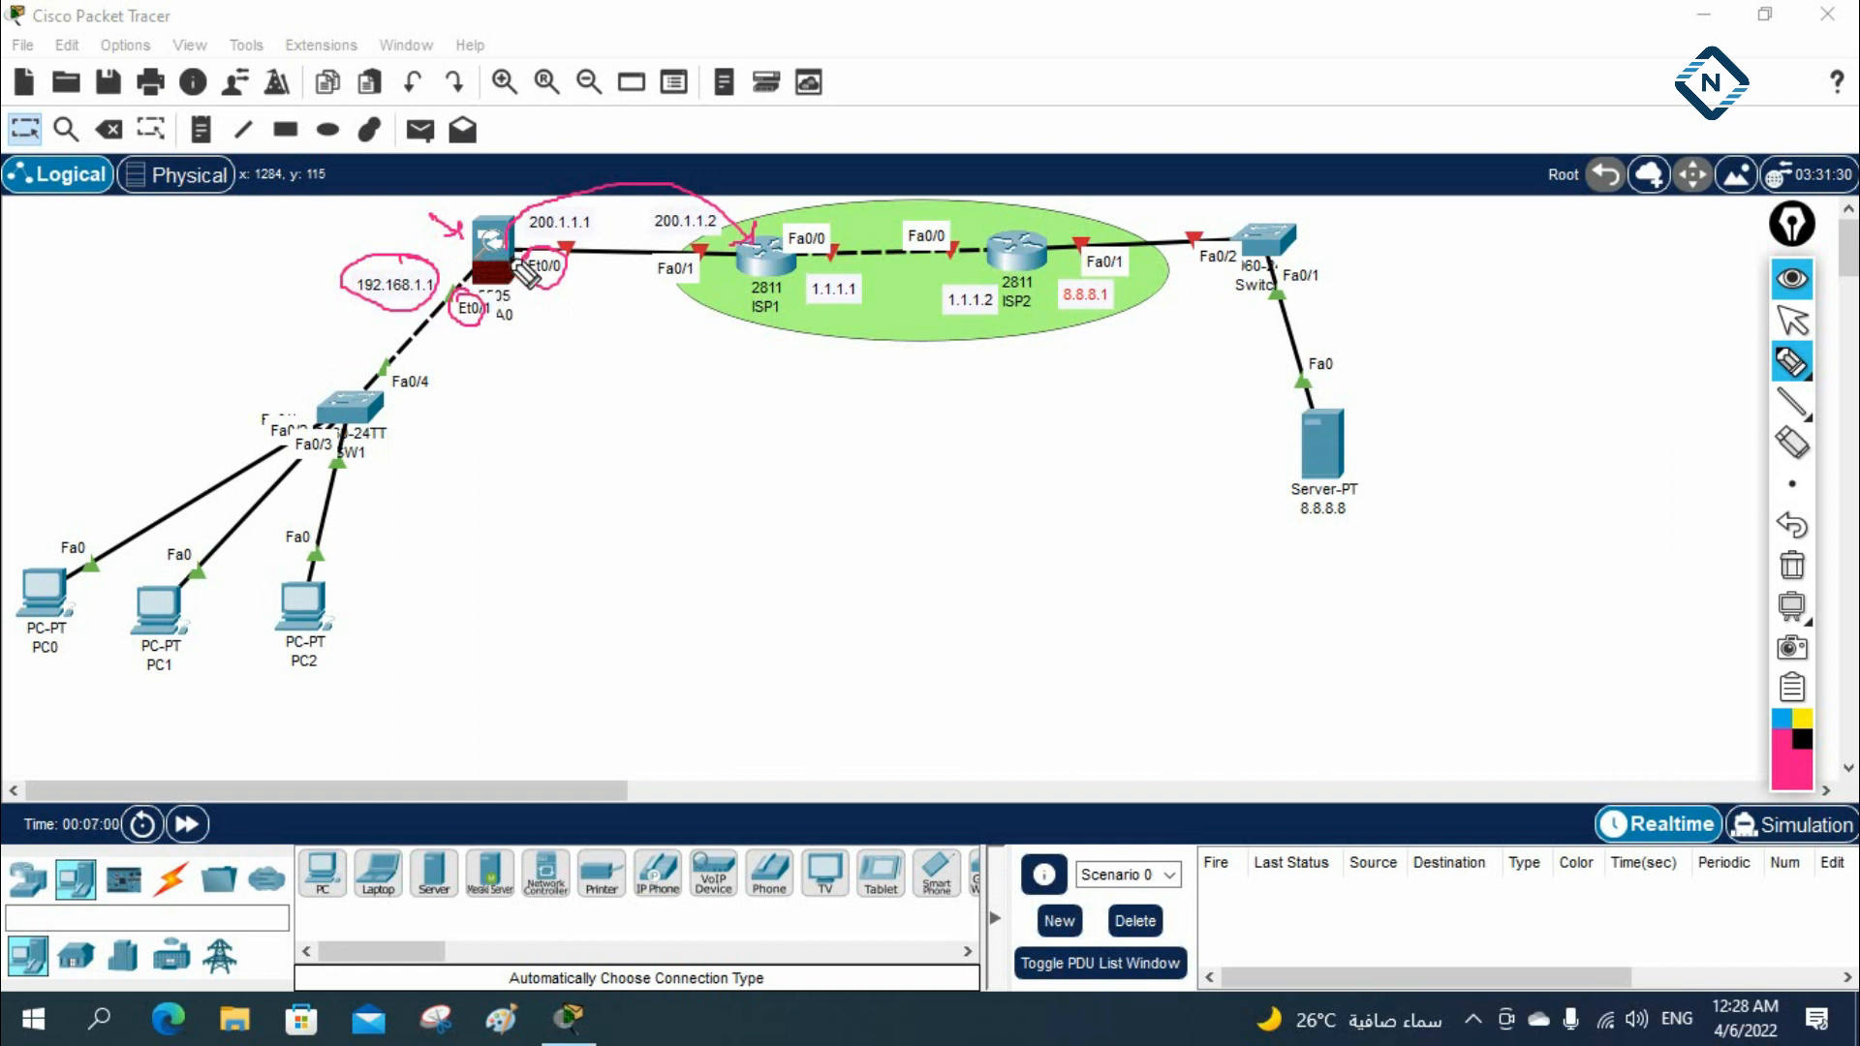
Trace pen lines from the ASA through SW1 to the three PCs, underline the server's 8.8.8.8 label, and clear the ink
mouse_move(486, 254)
mouse_down()
mouse_move(360, 395)
mouse_move(208, 486)
mouse_up()
mouse_move(329, 452)
mouse_down()
mouse_move(200, 563)
mouse_move(301, 595)
mouse_up()
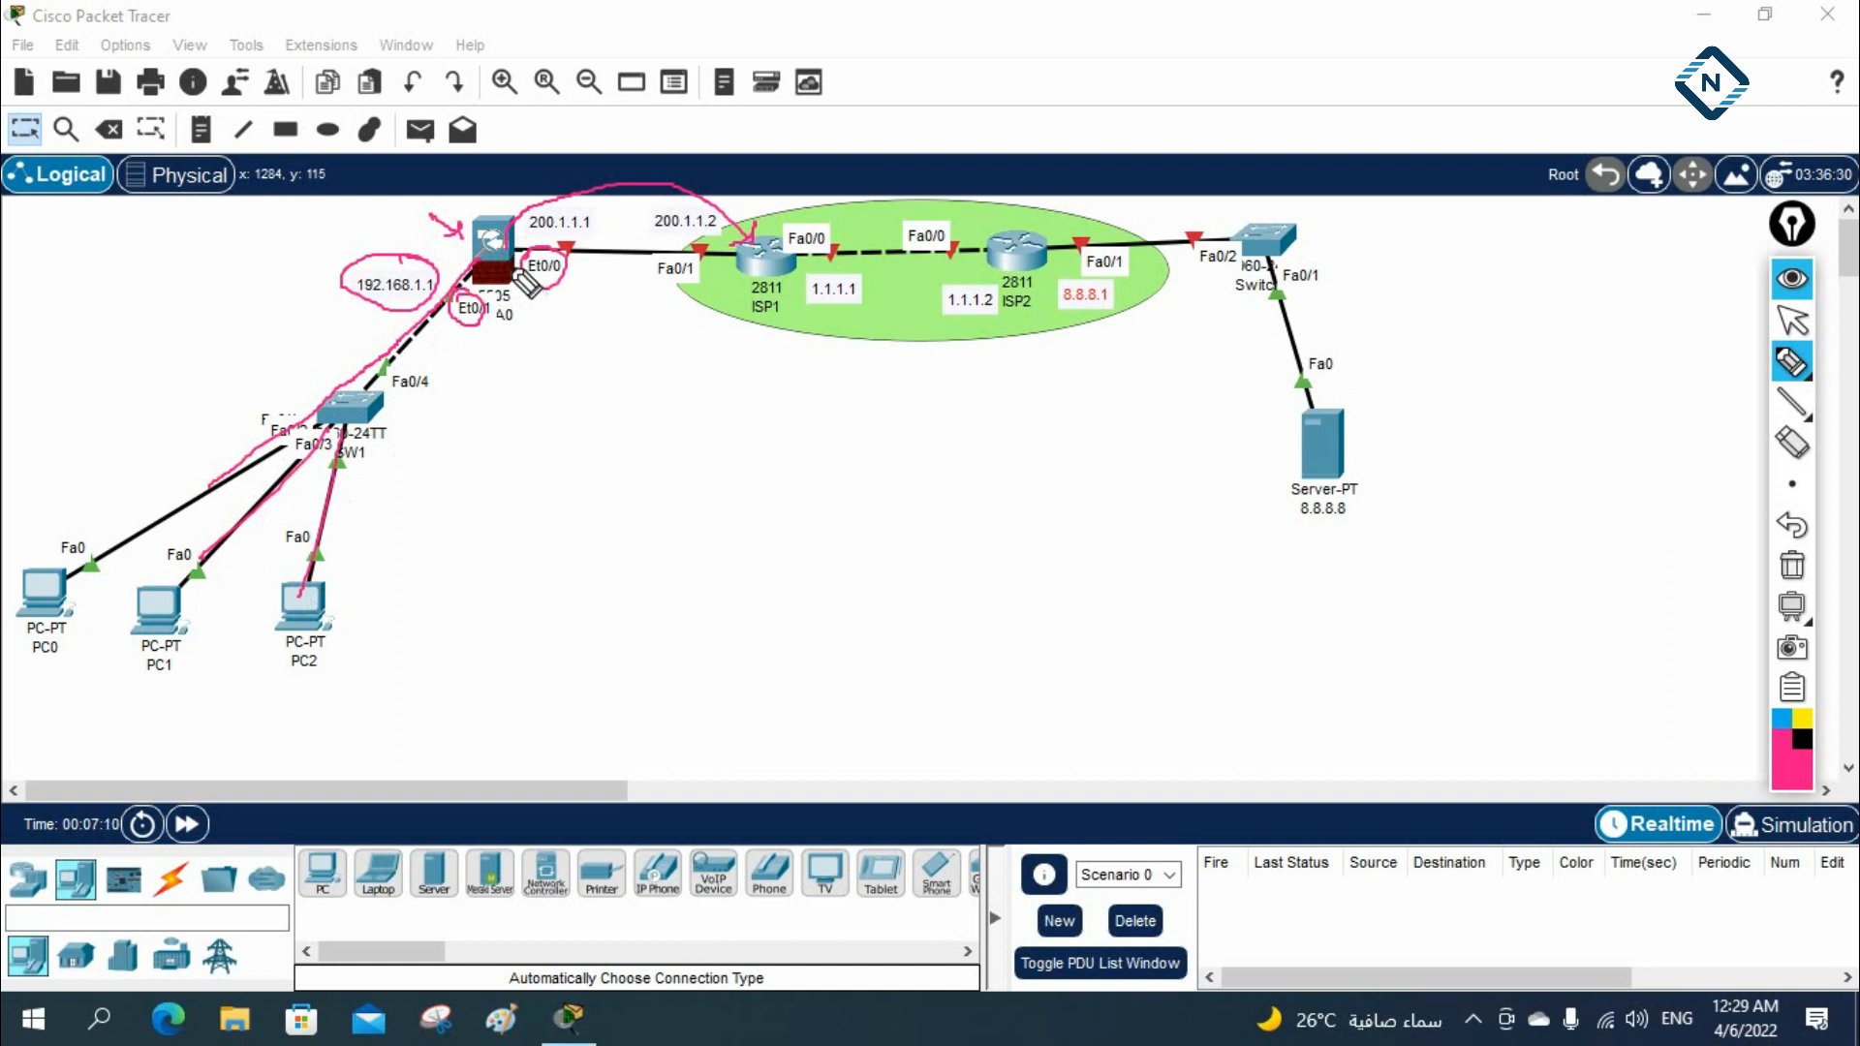
drag(1298, 532, 1334, 524)
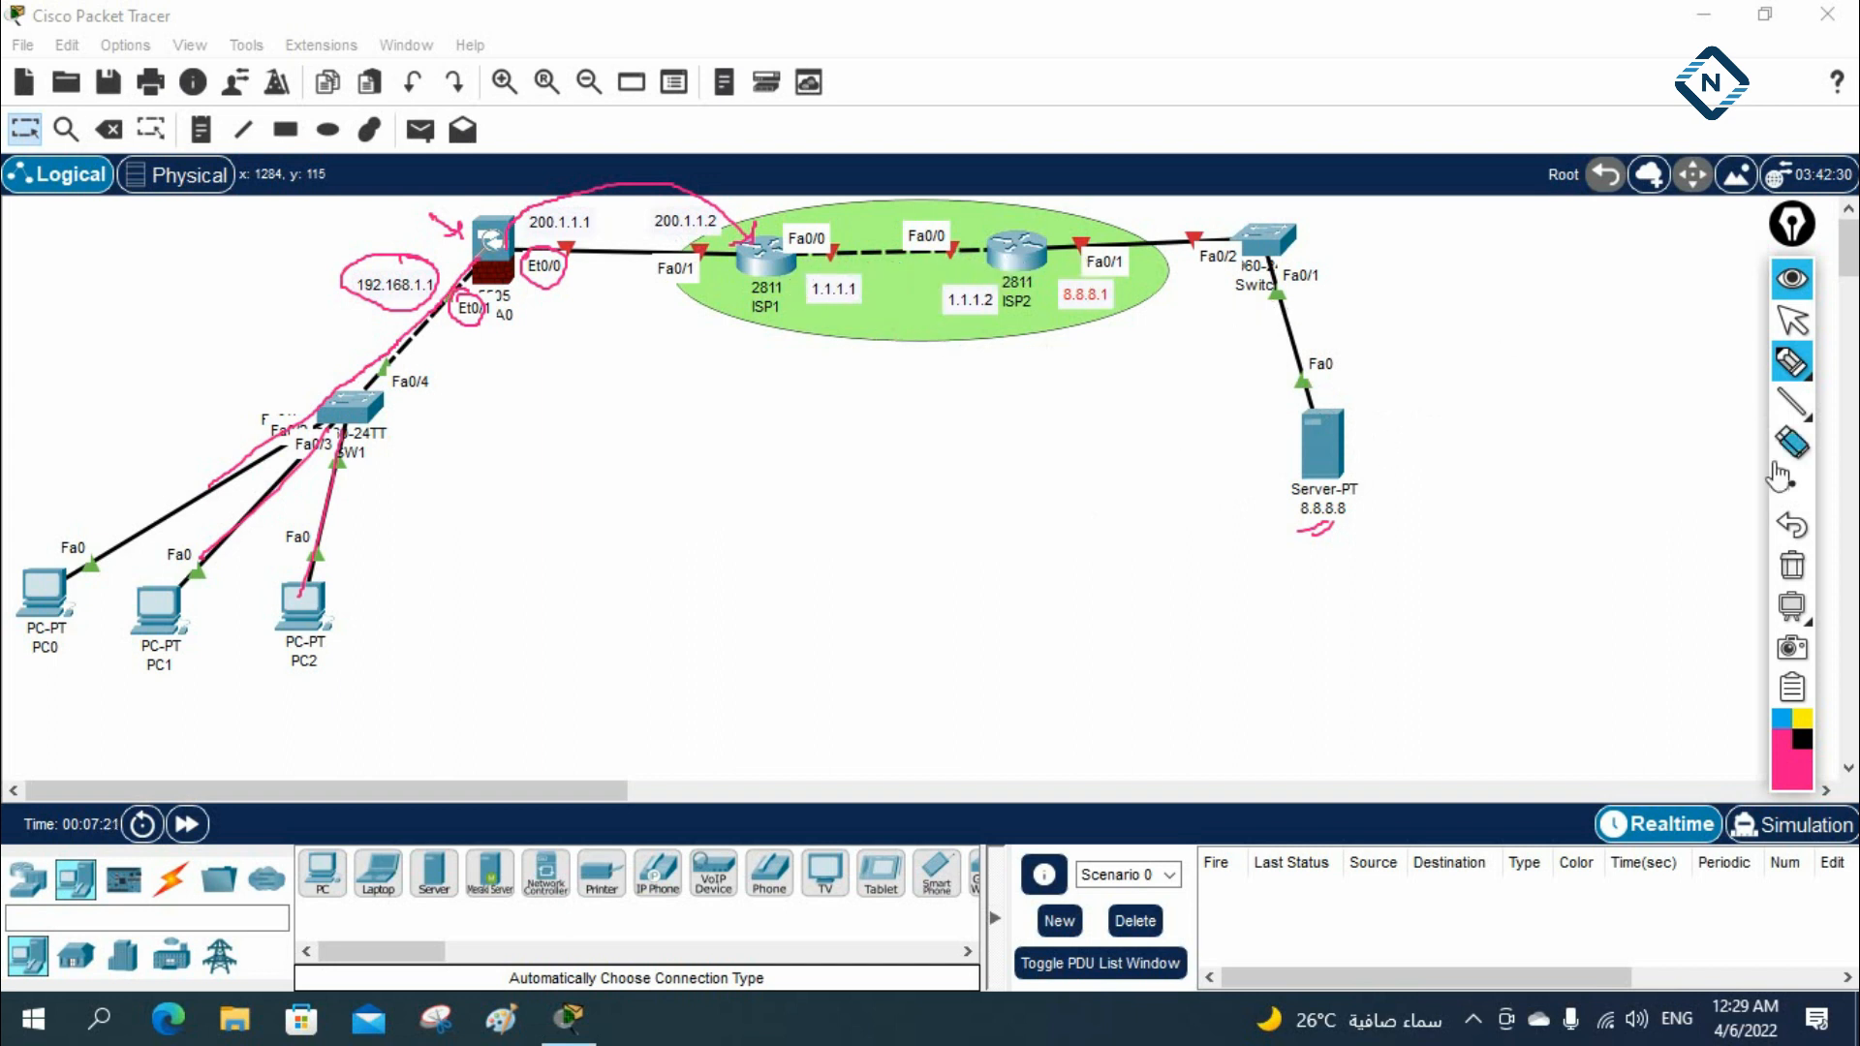
click(1791, 319)
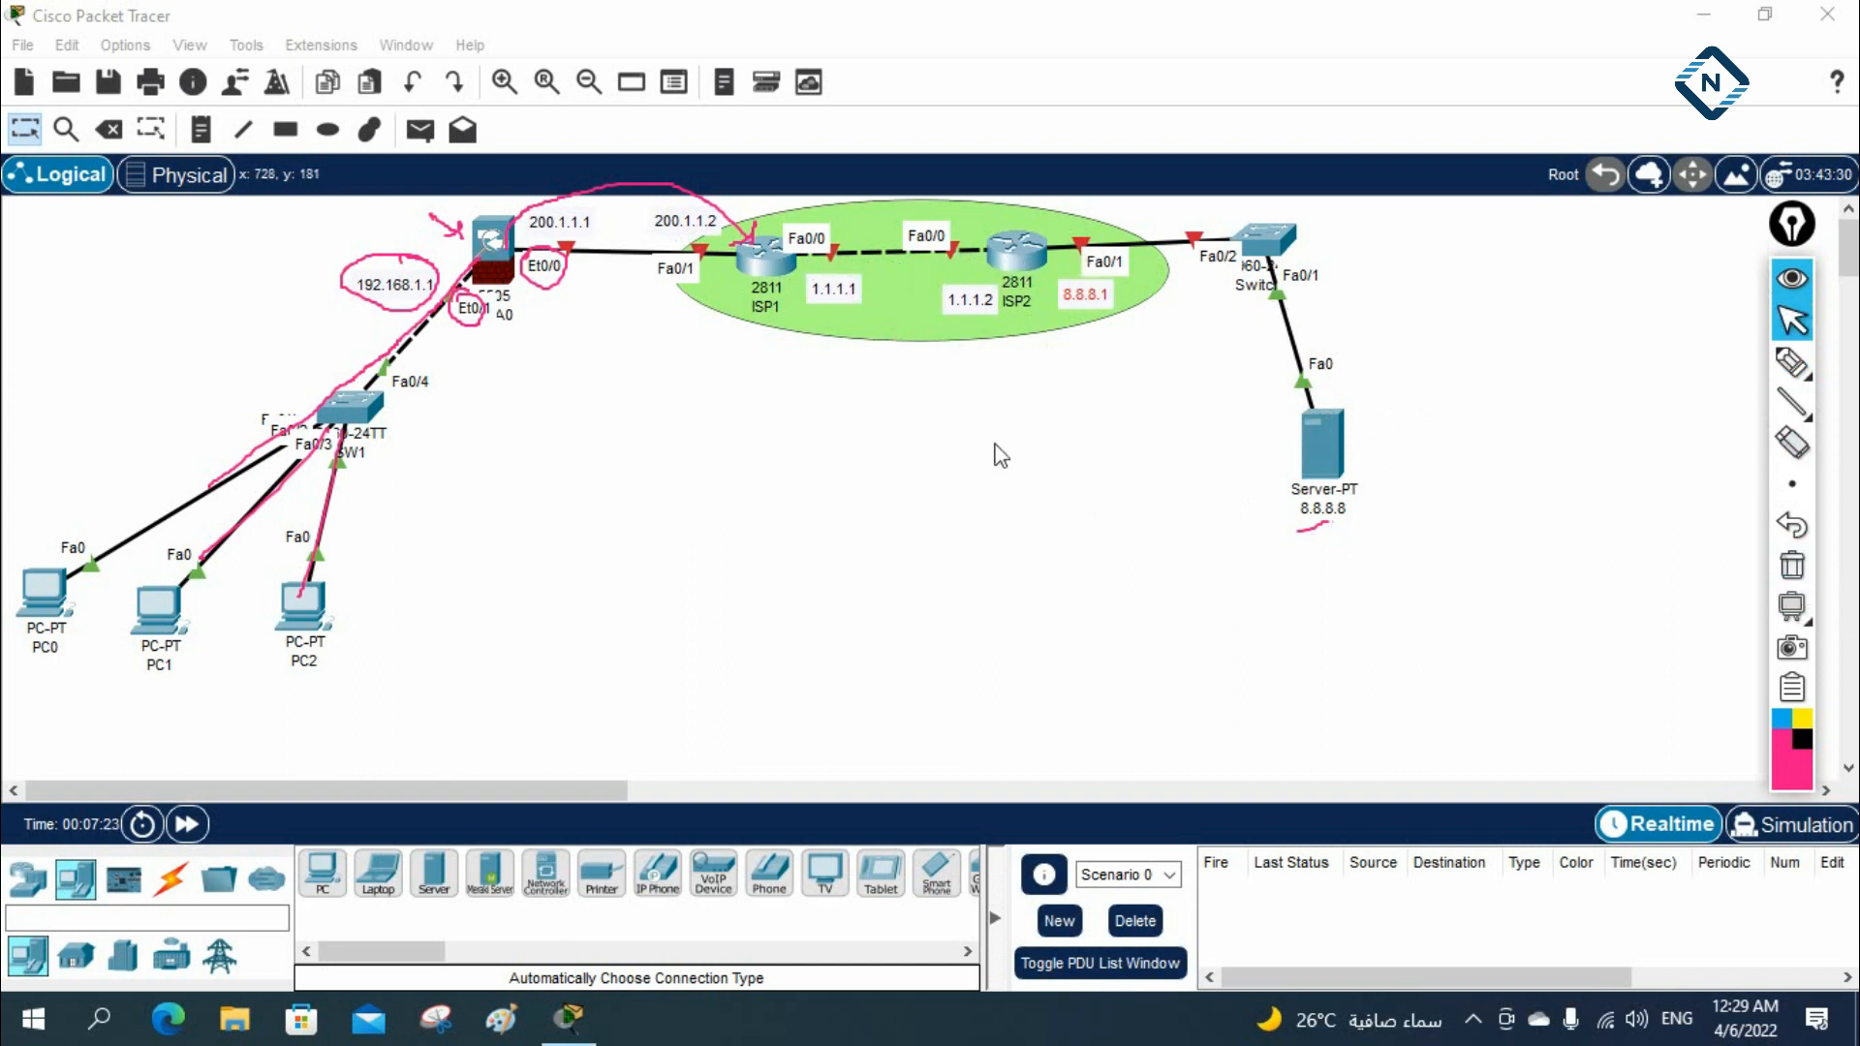
click(1791, 564)
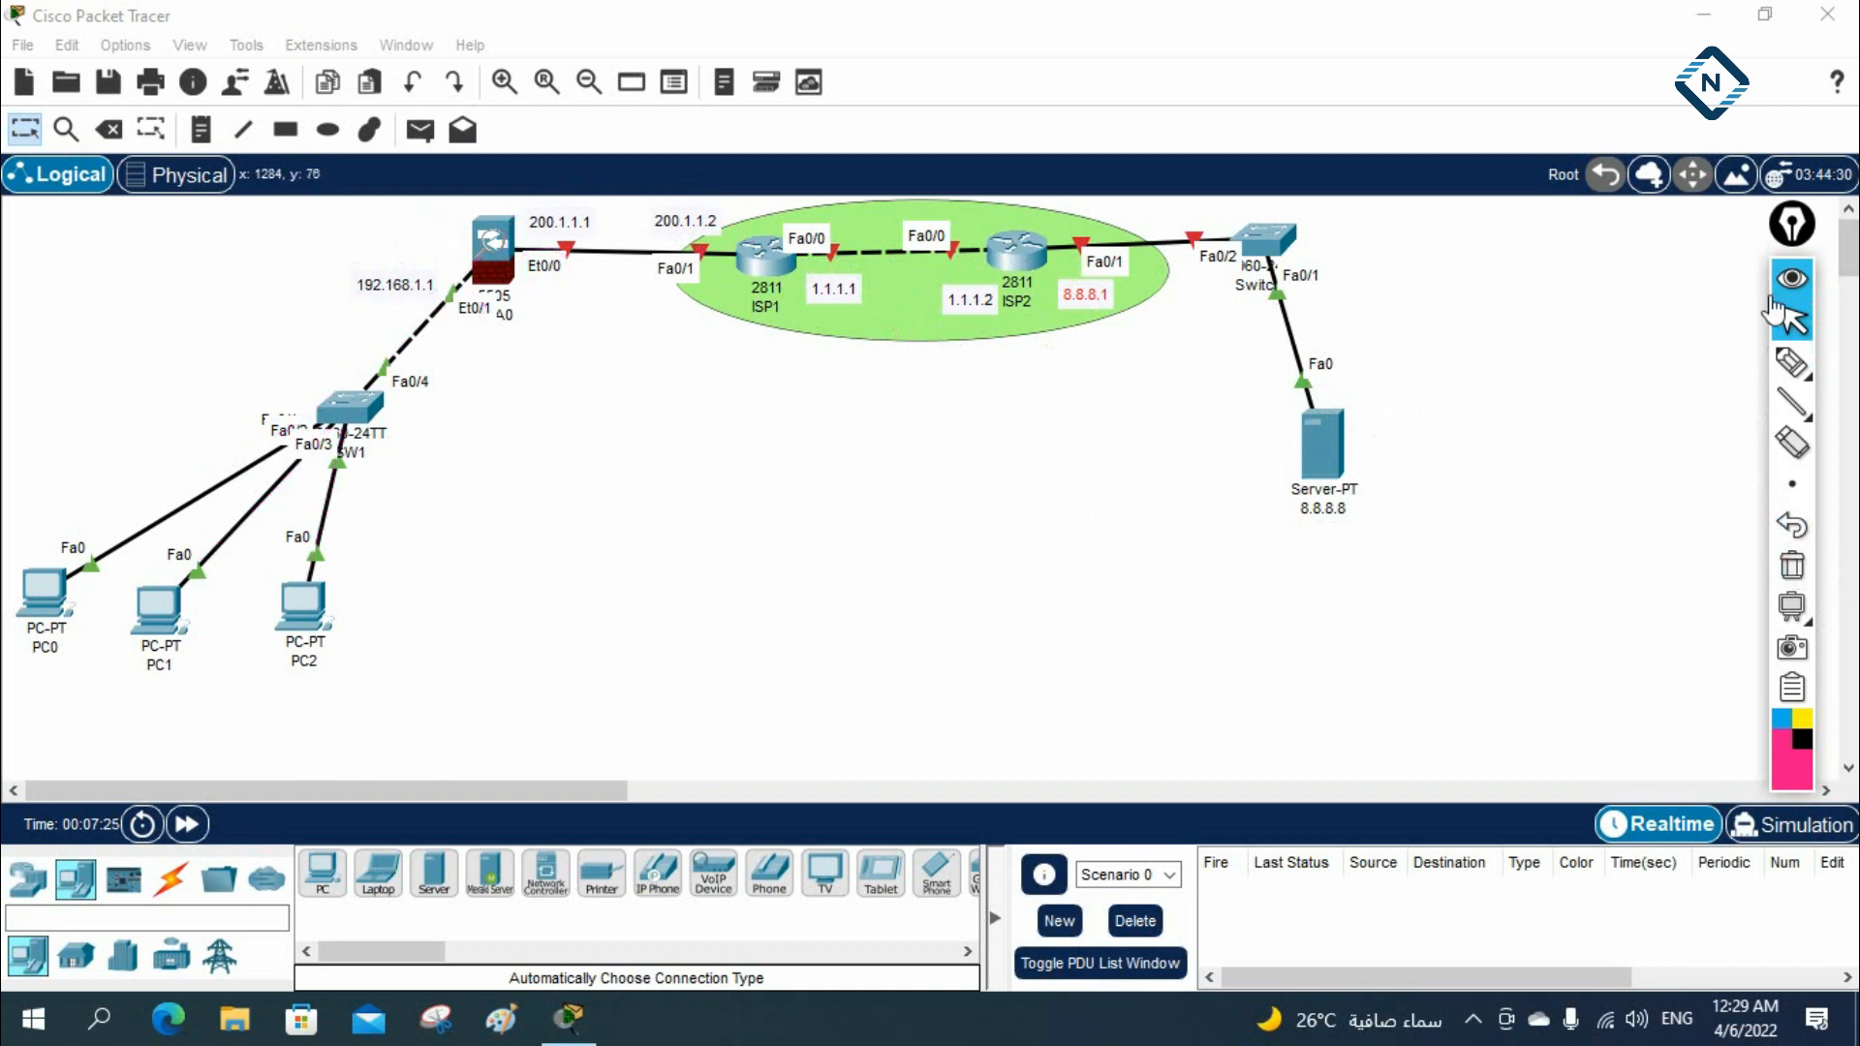
Open ISP1's command line, widen and reposition its window, and decline the initial configuration dialog with no
click(767, 264)
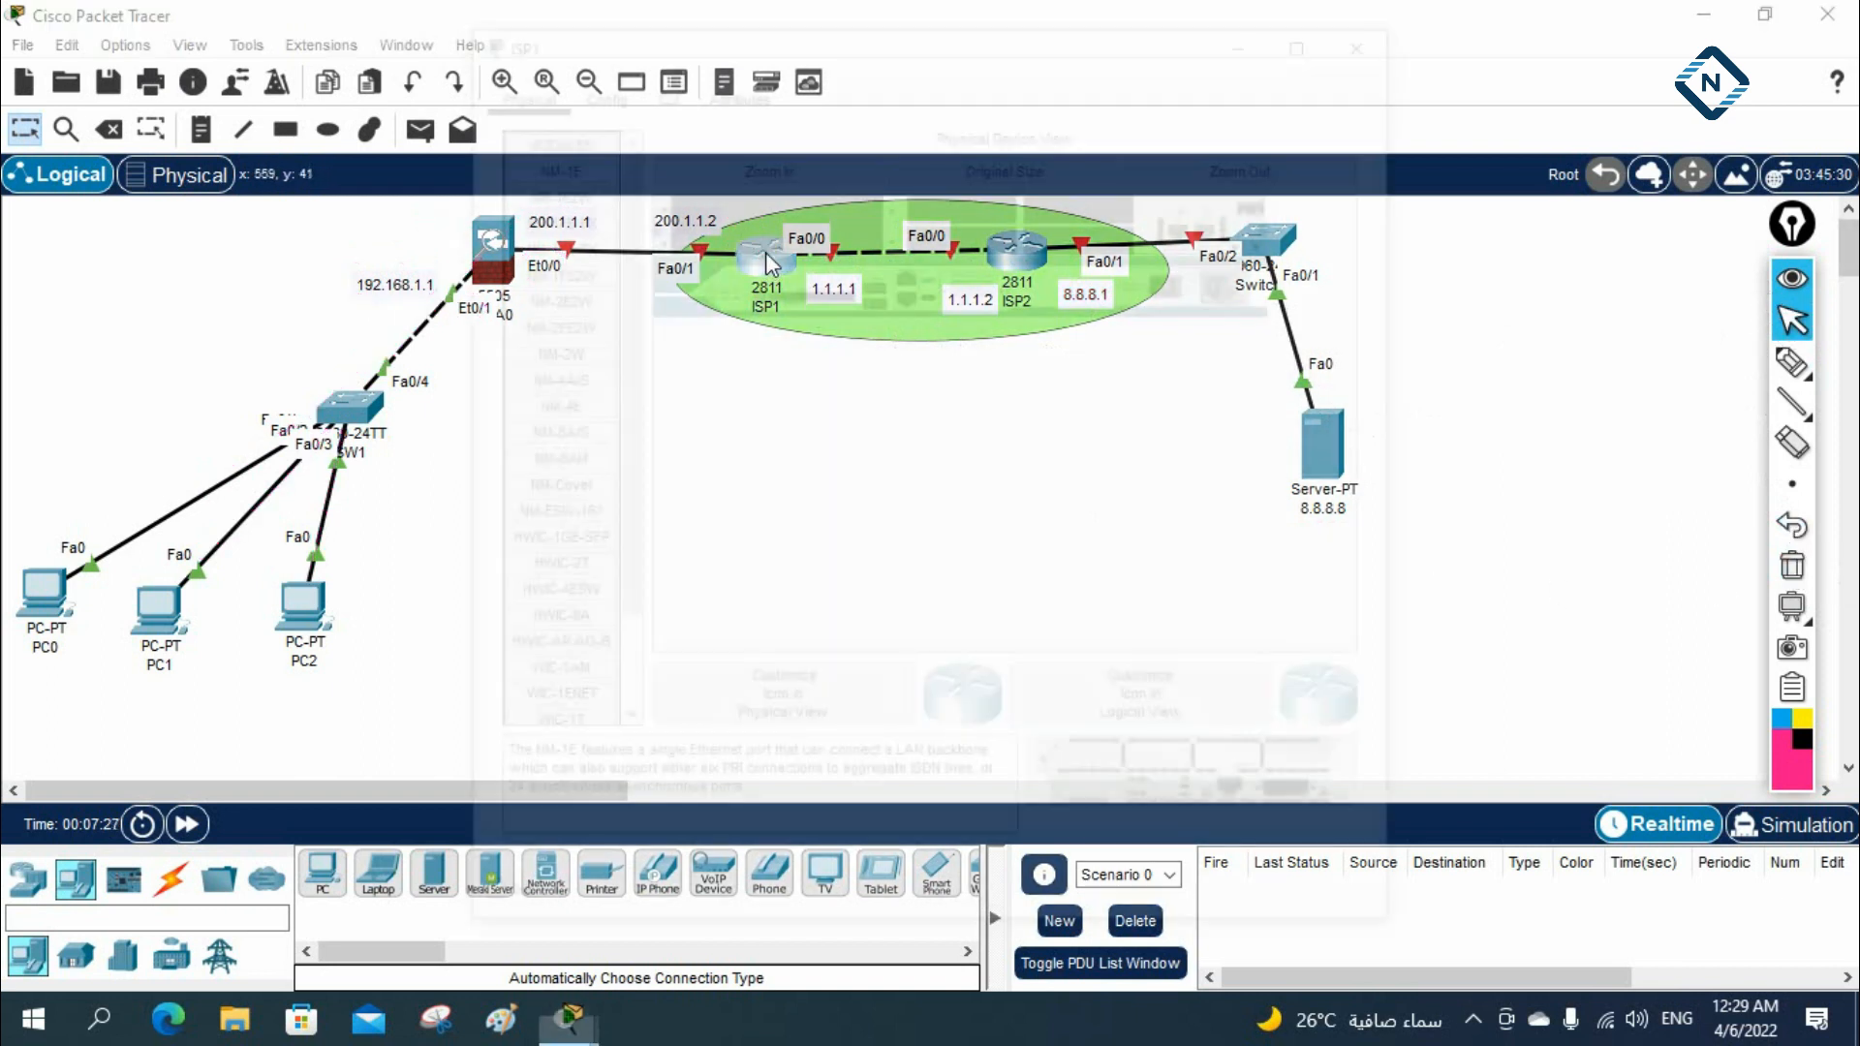
click(658, 84)
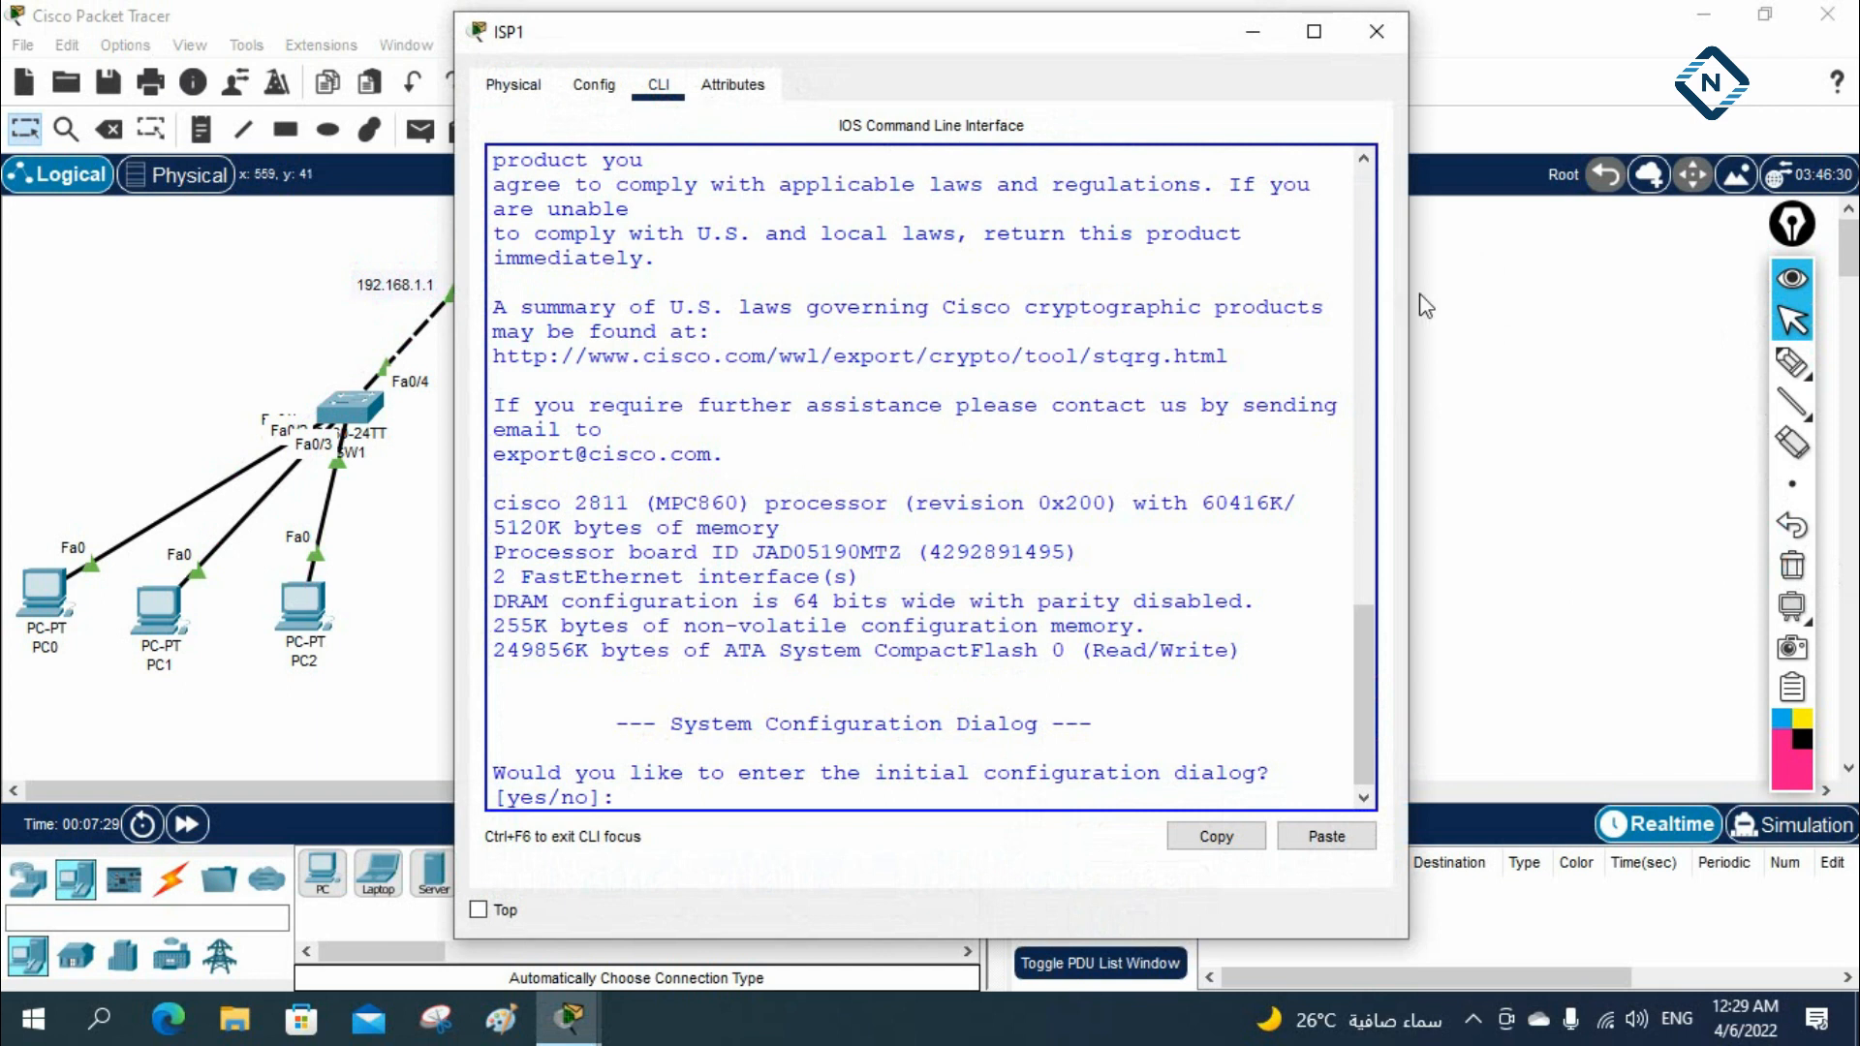
drag(1411, 294, 1594, 293)
drag(1376, 14, 1562, 71)
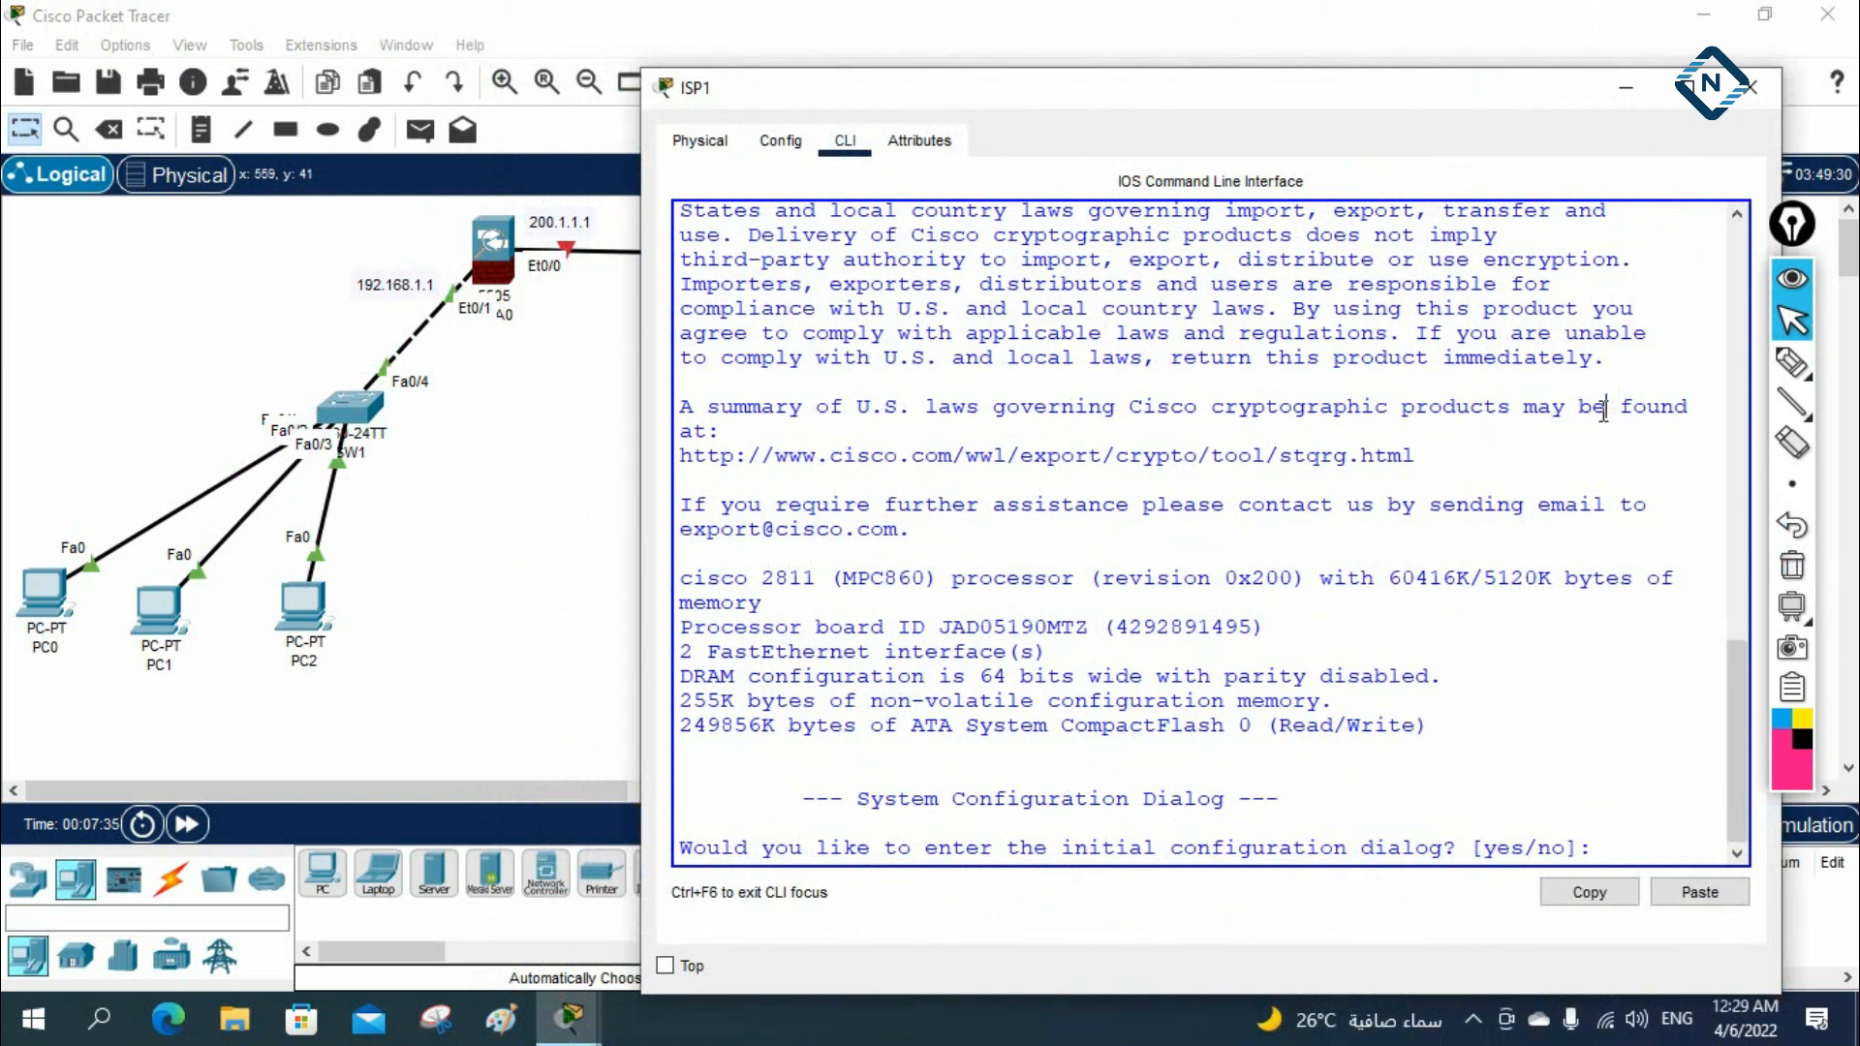
text(no)
key(Return)
key(Return)
key(Return)
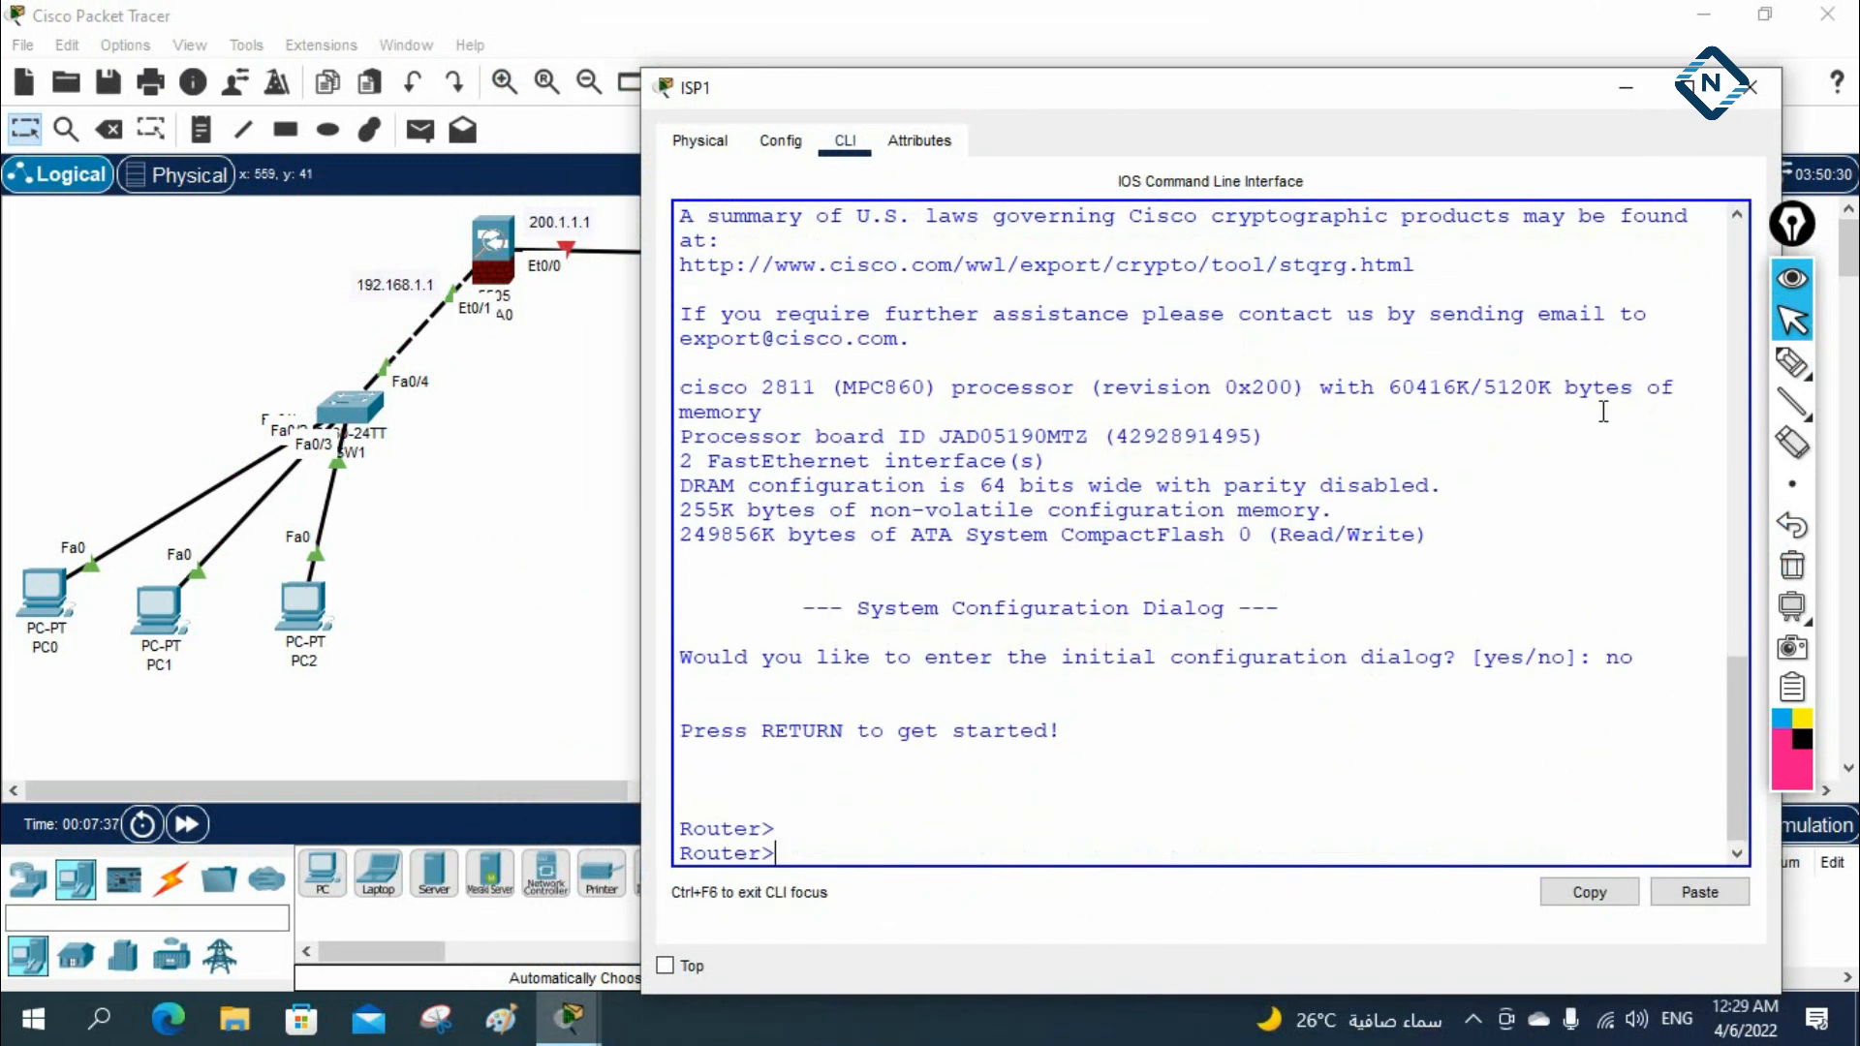
Enter privileged and global configuration mode on the router and set its hostname to ISP1
text(en)
key(Return)
text(config t)
key(Return)
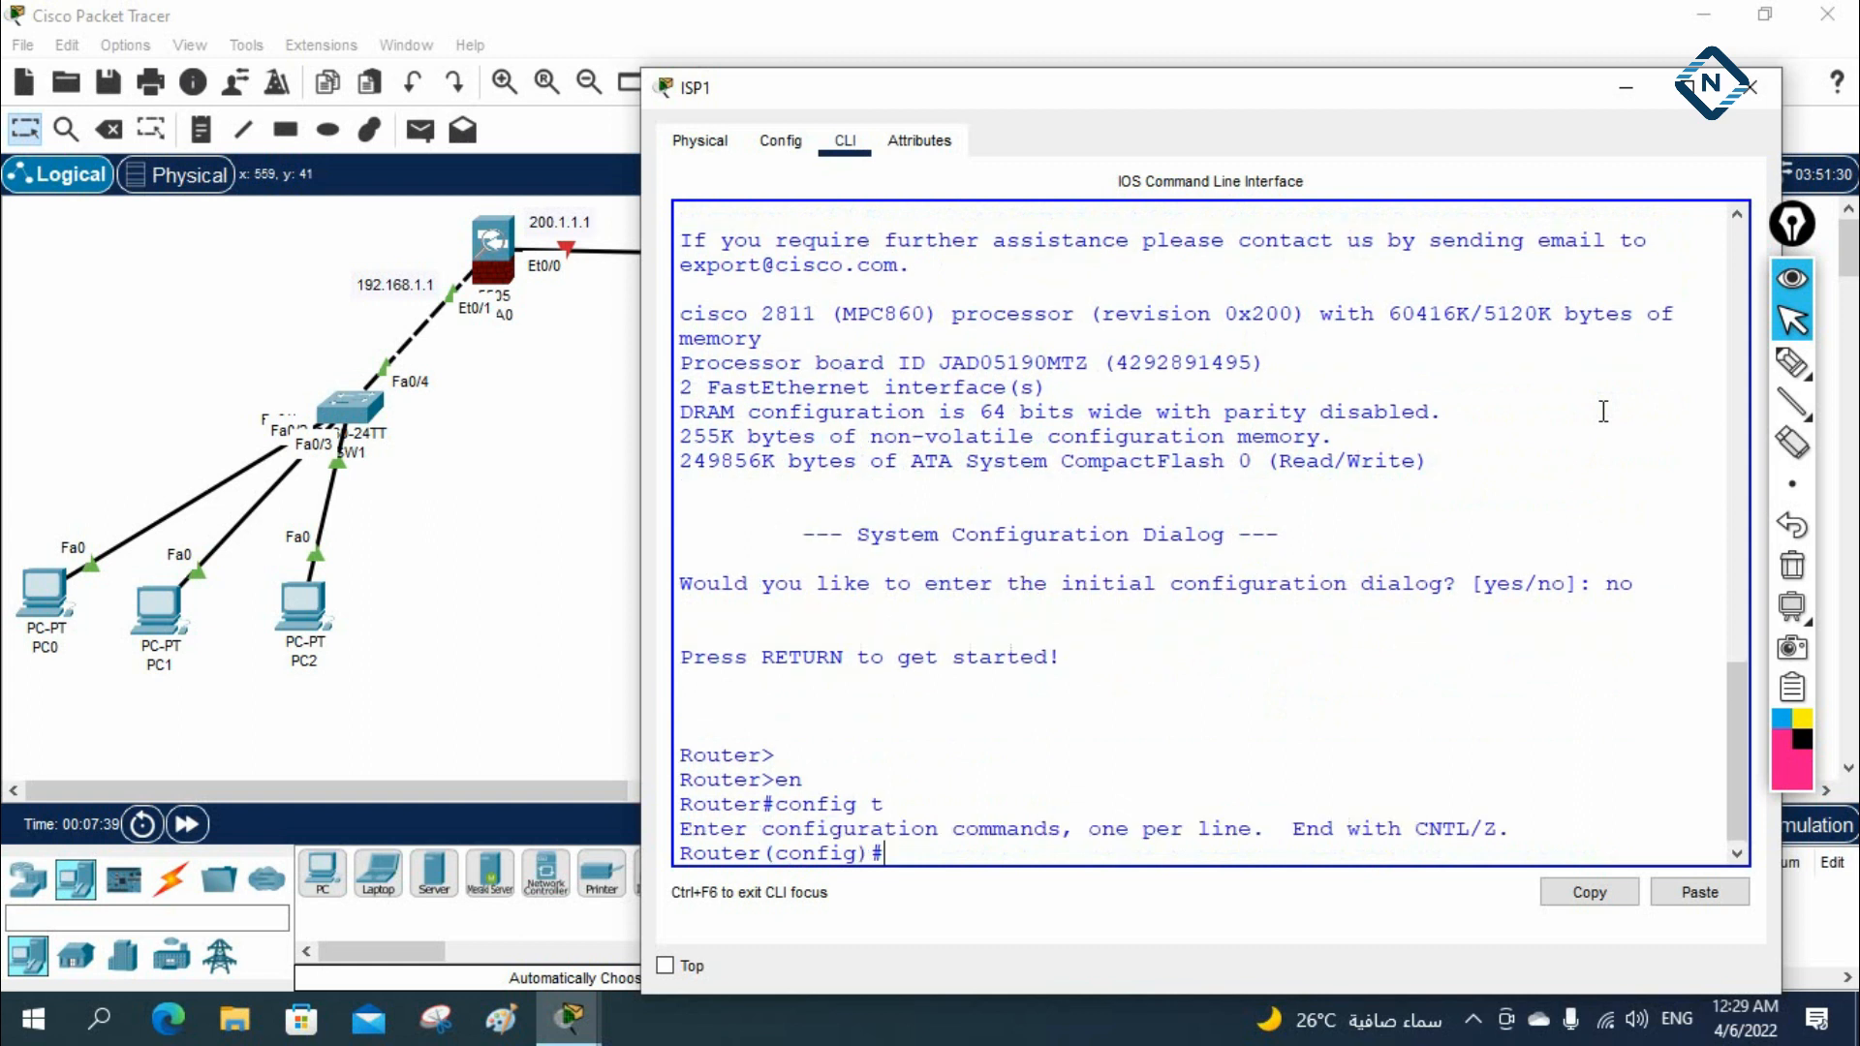
text(hos)
key(Tab)
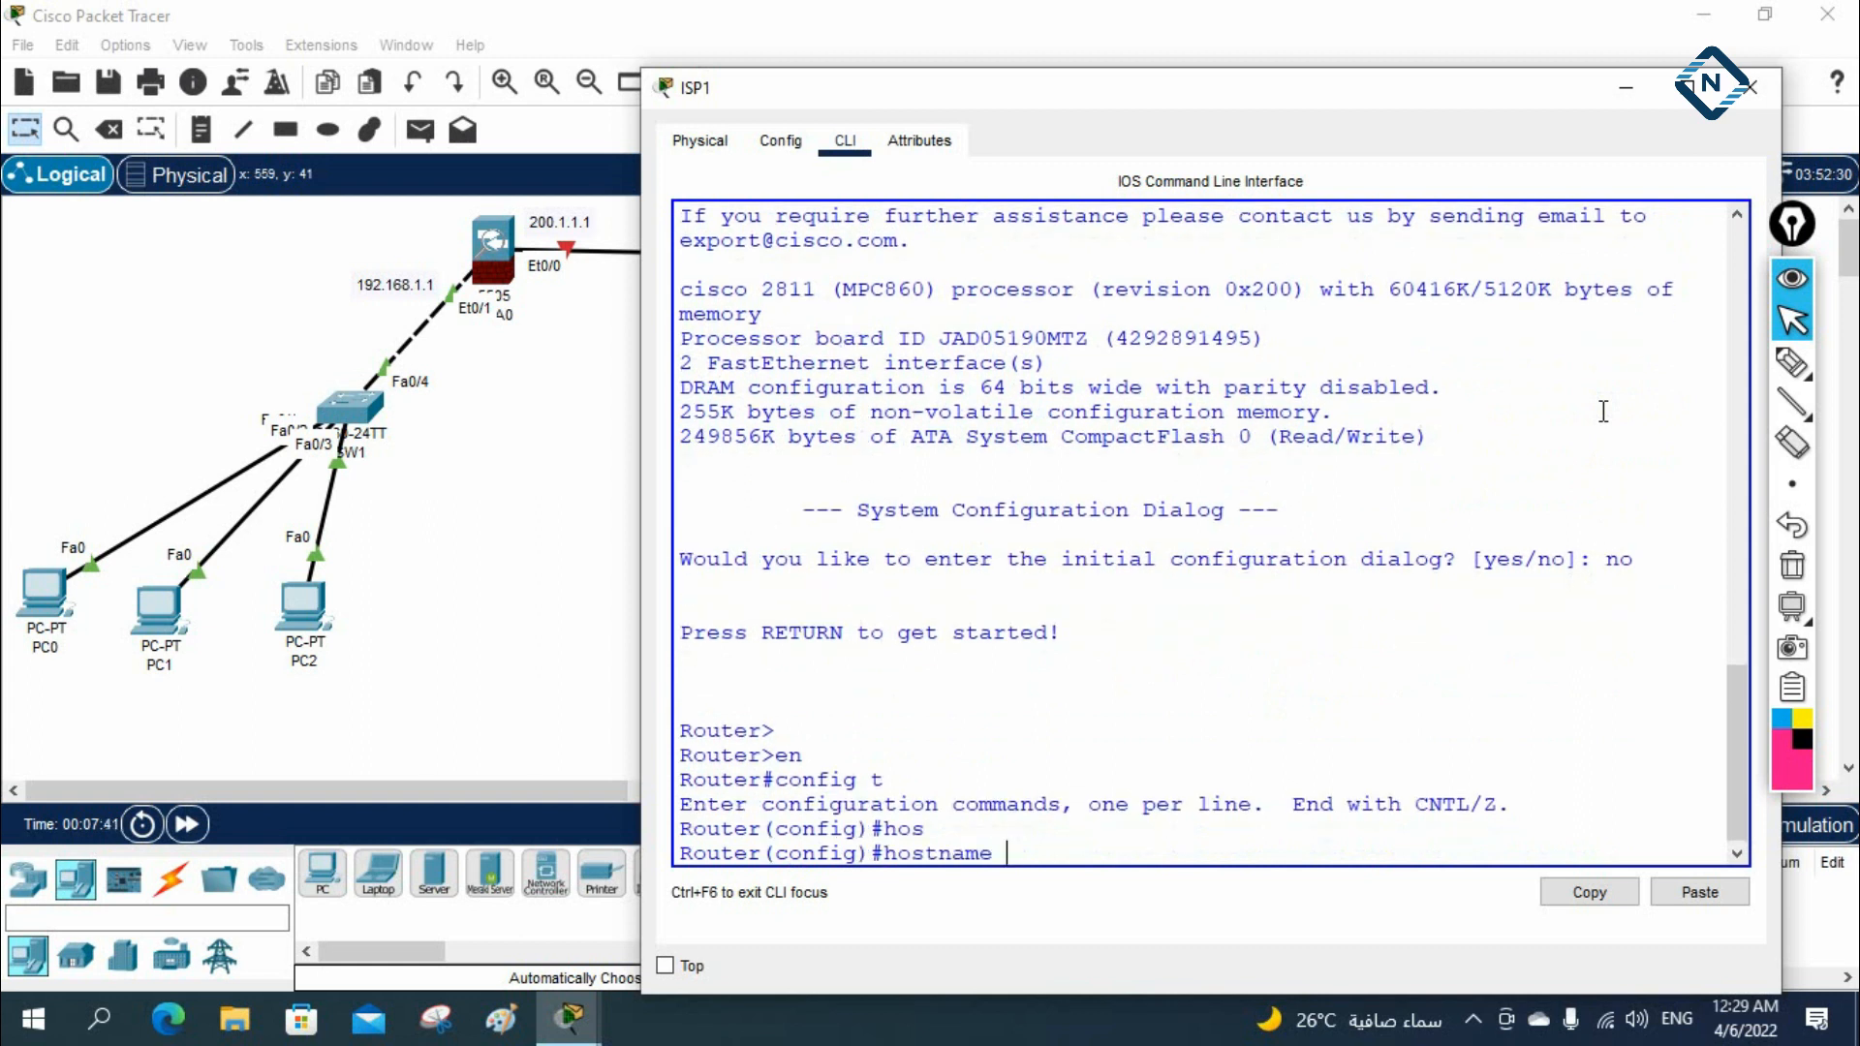
text(ISP1)
key(Return)
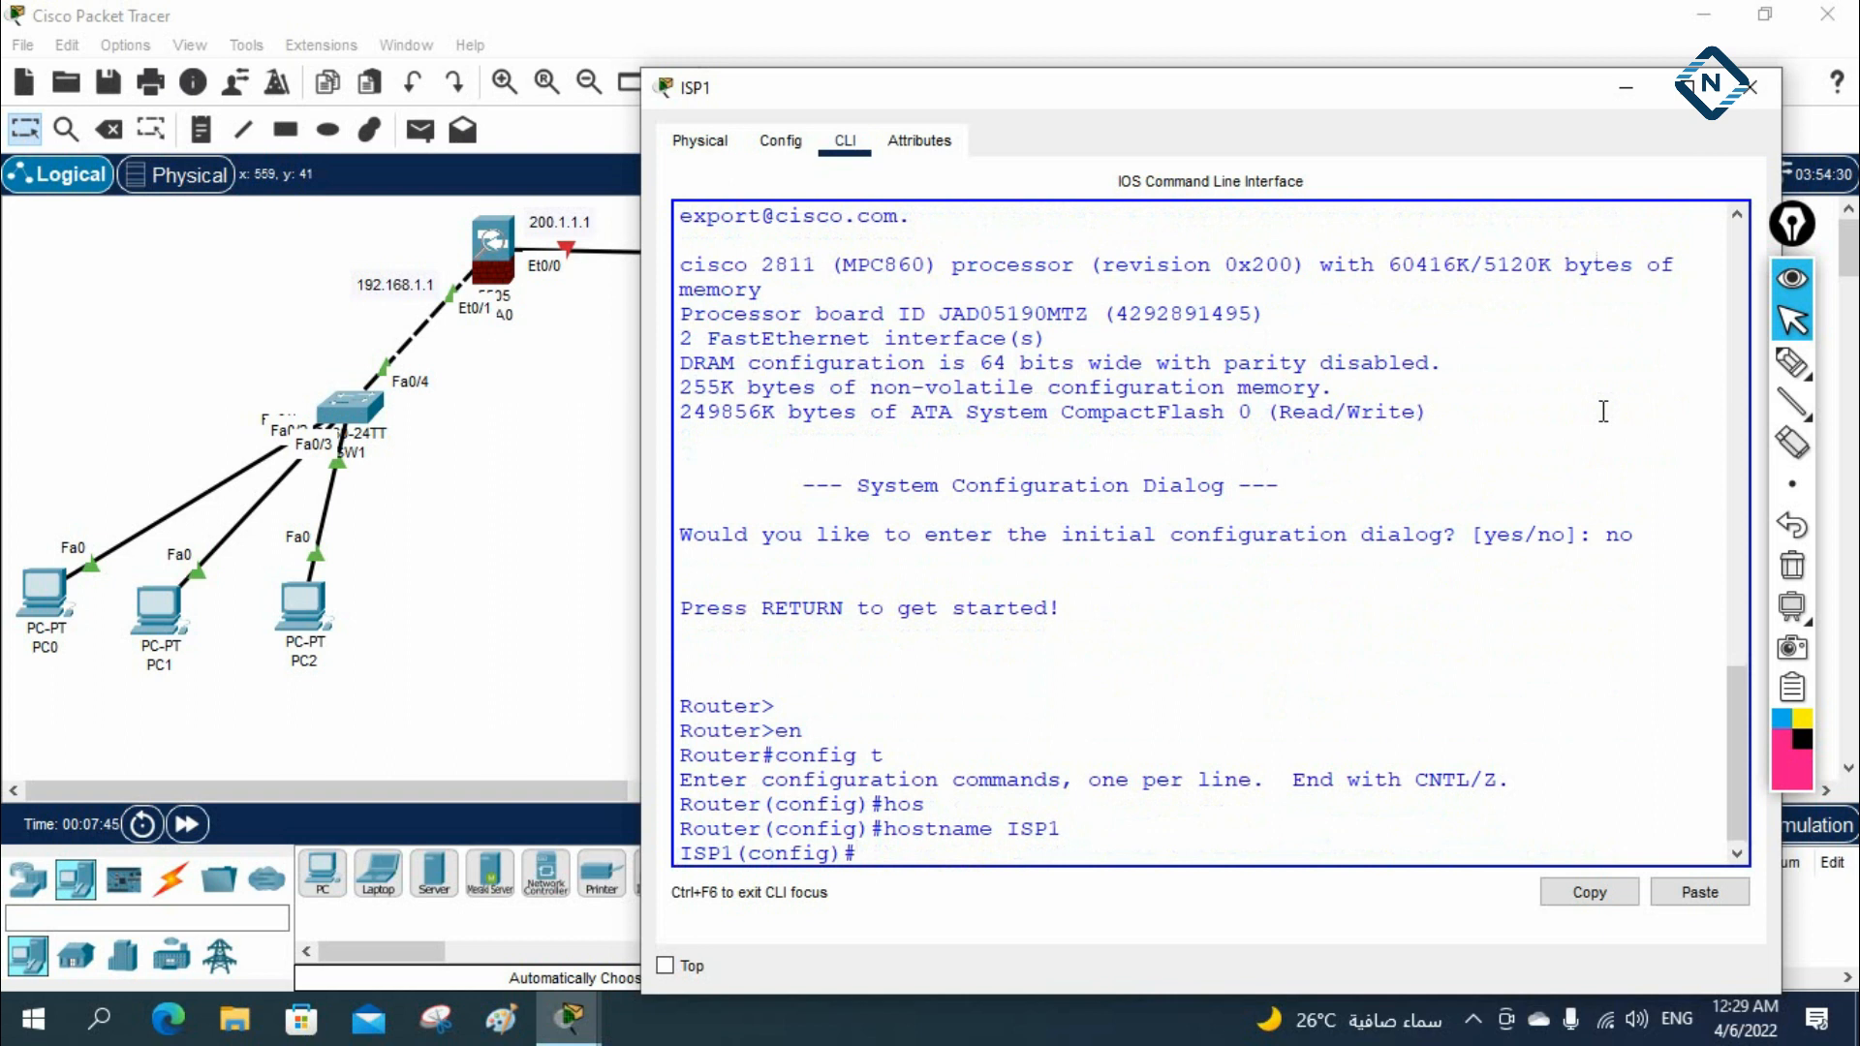
Assign 1.1.1.1 255.0.0.0 to ISP1's interface f0/0 and enable it, keeping the topology in view beside the console
drag(1146, 95, 1543, 59)
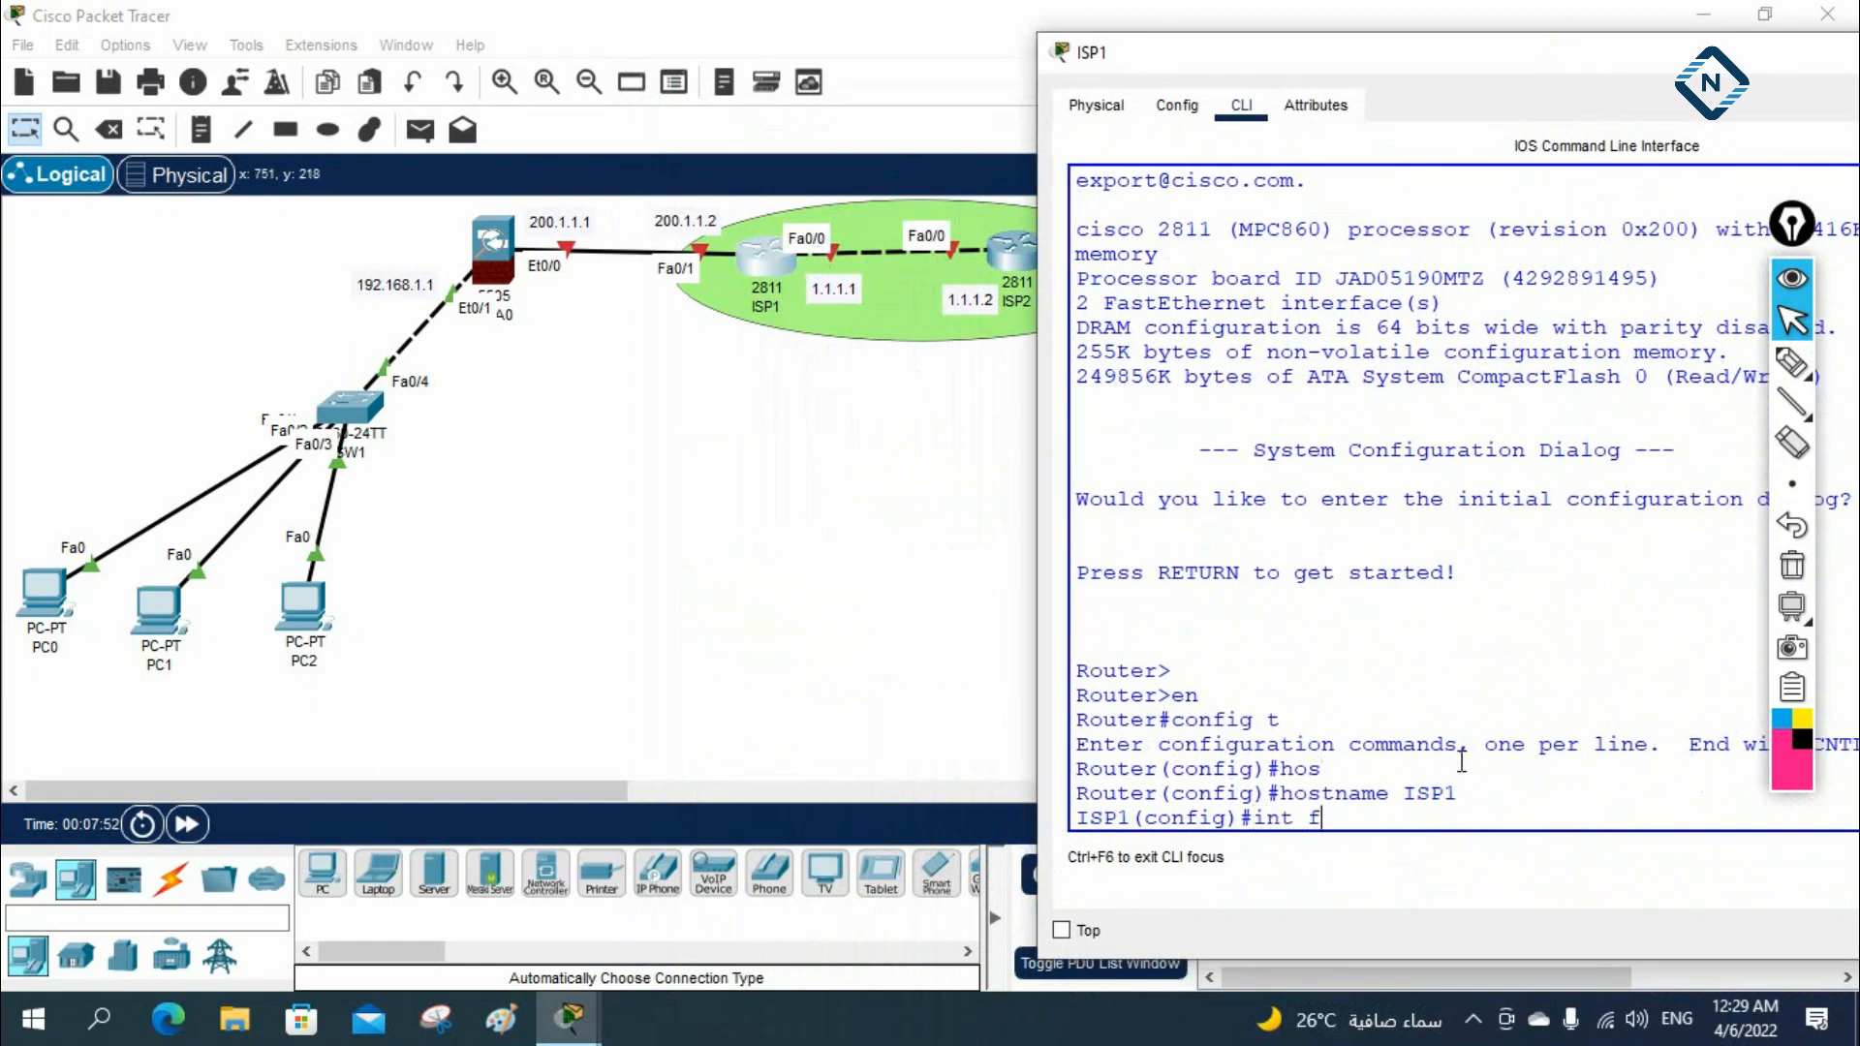
text(0/)
key(Return)
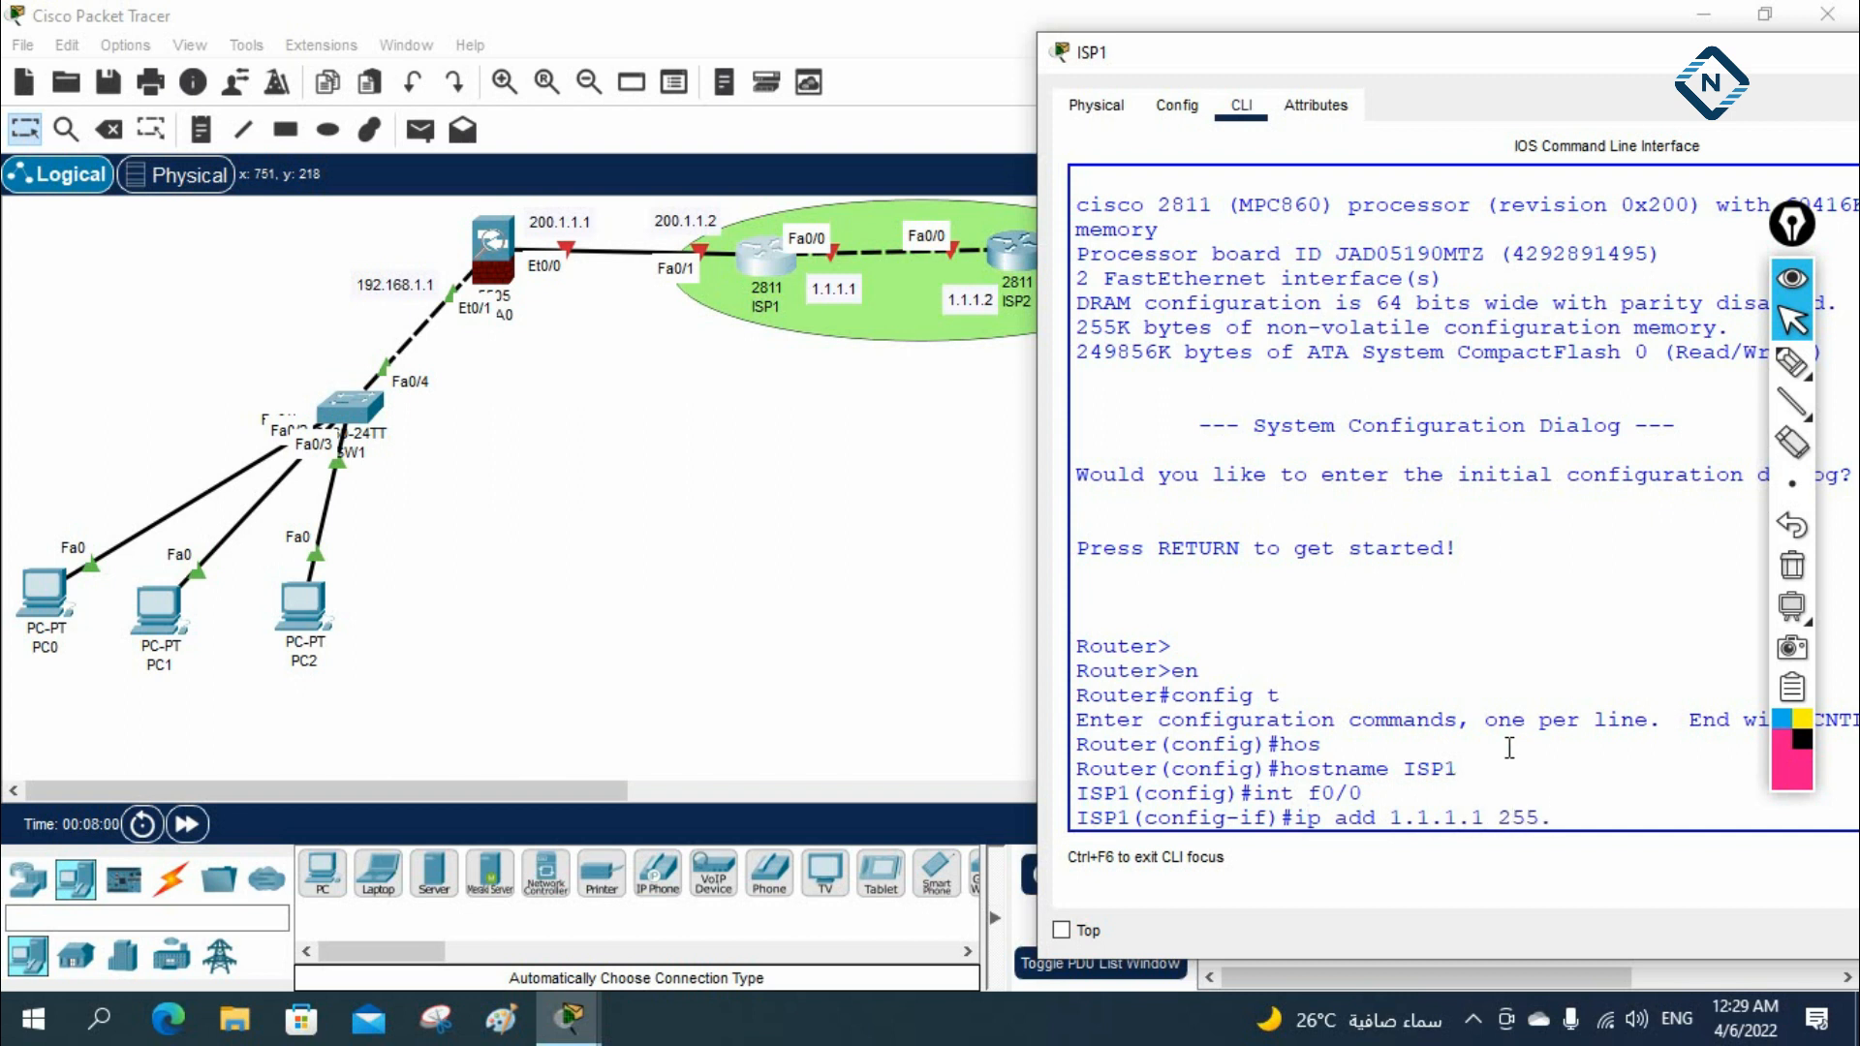
text(ip add 1.1.1.1 255.0.0.0)
key(Return)
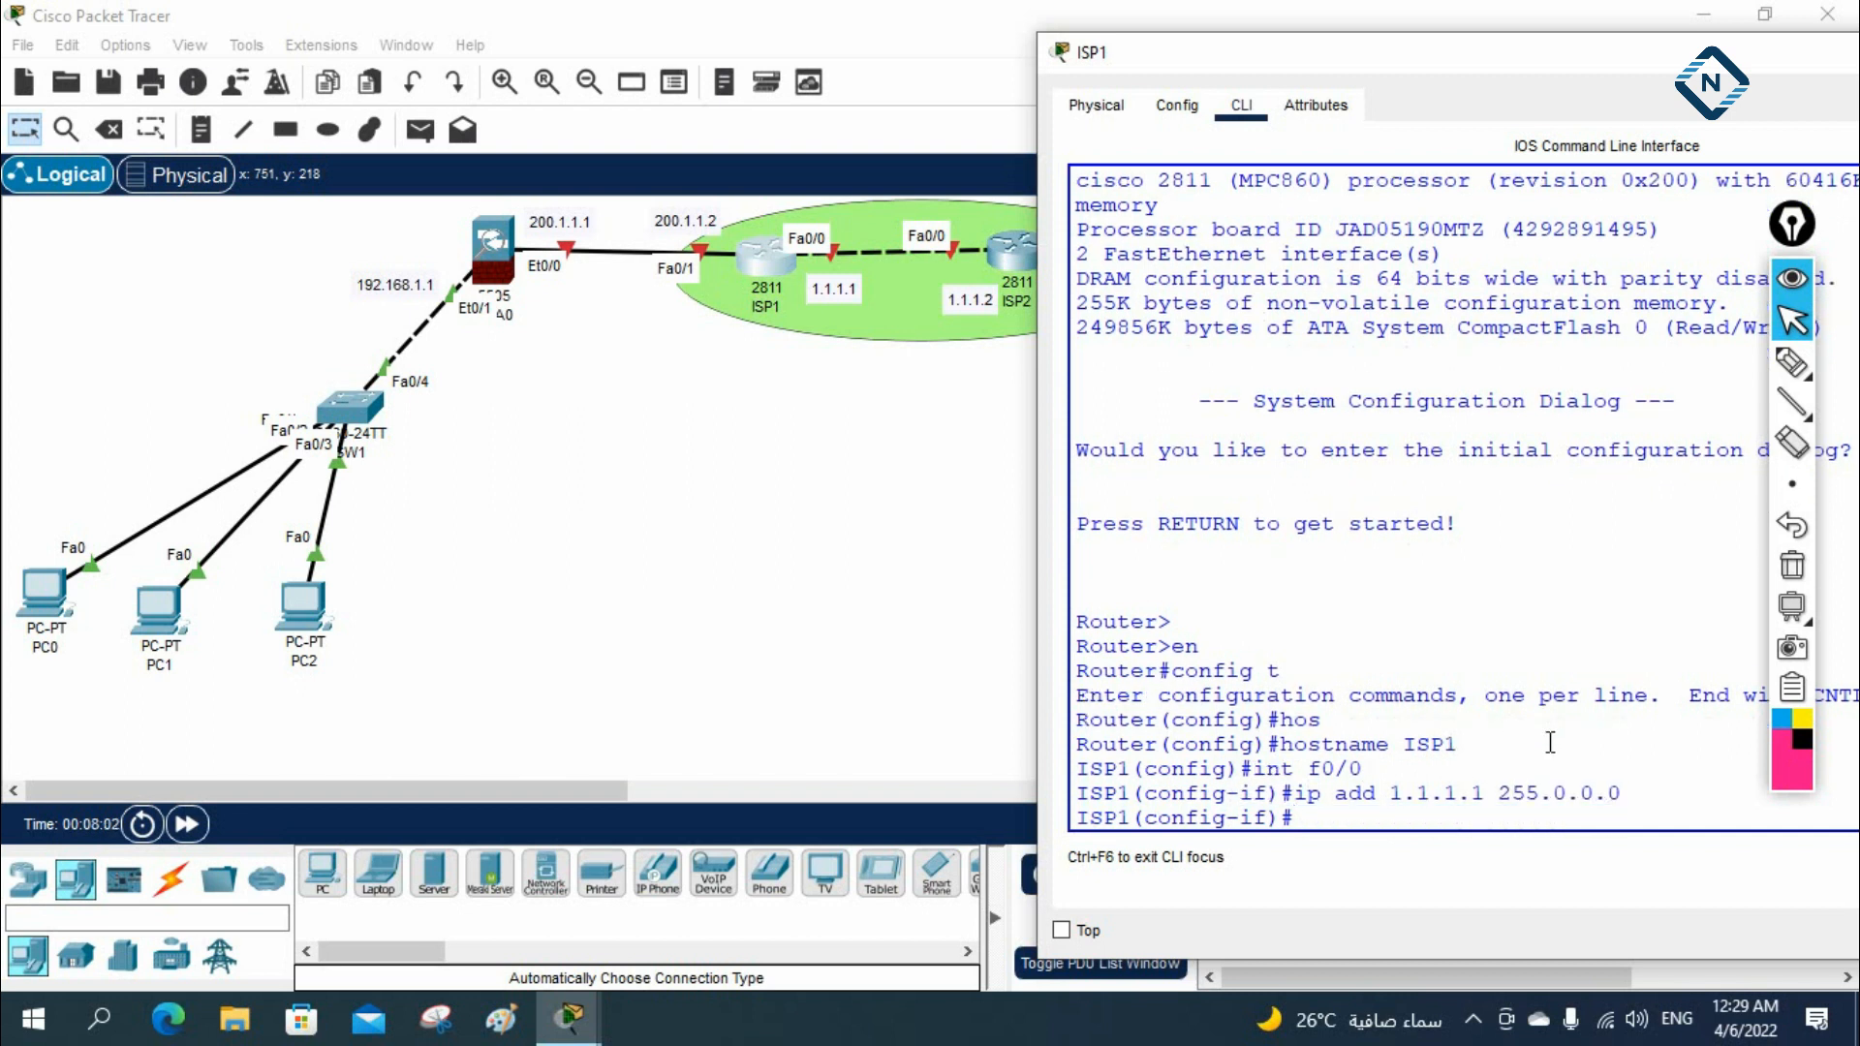
text(h)
key(Return)
key(Return)
key(Return)
key(Return)
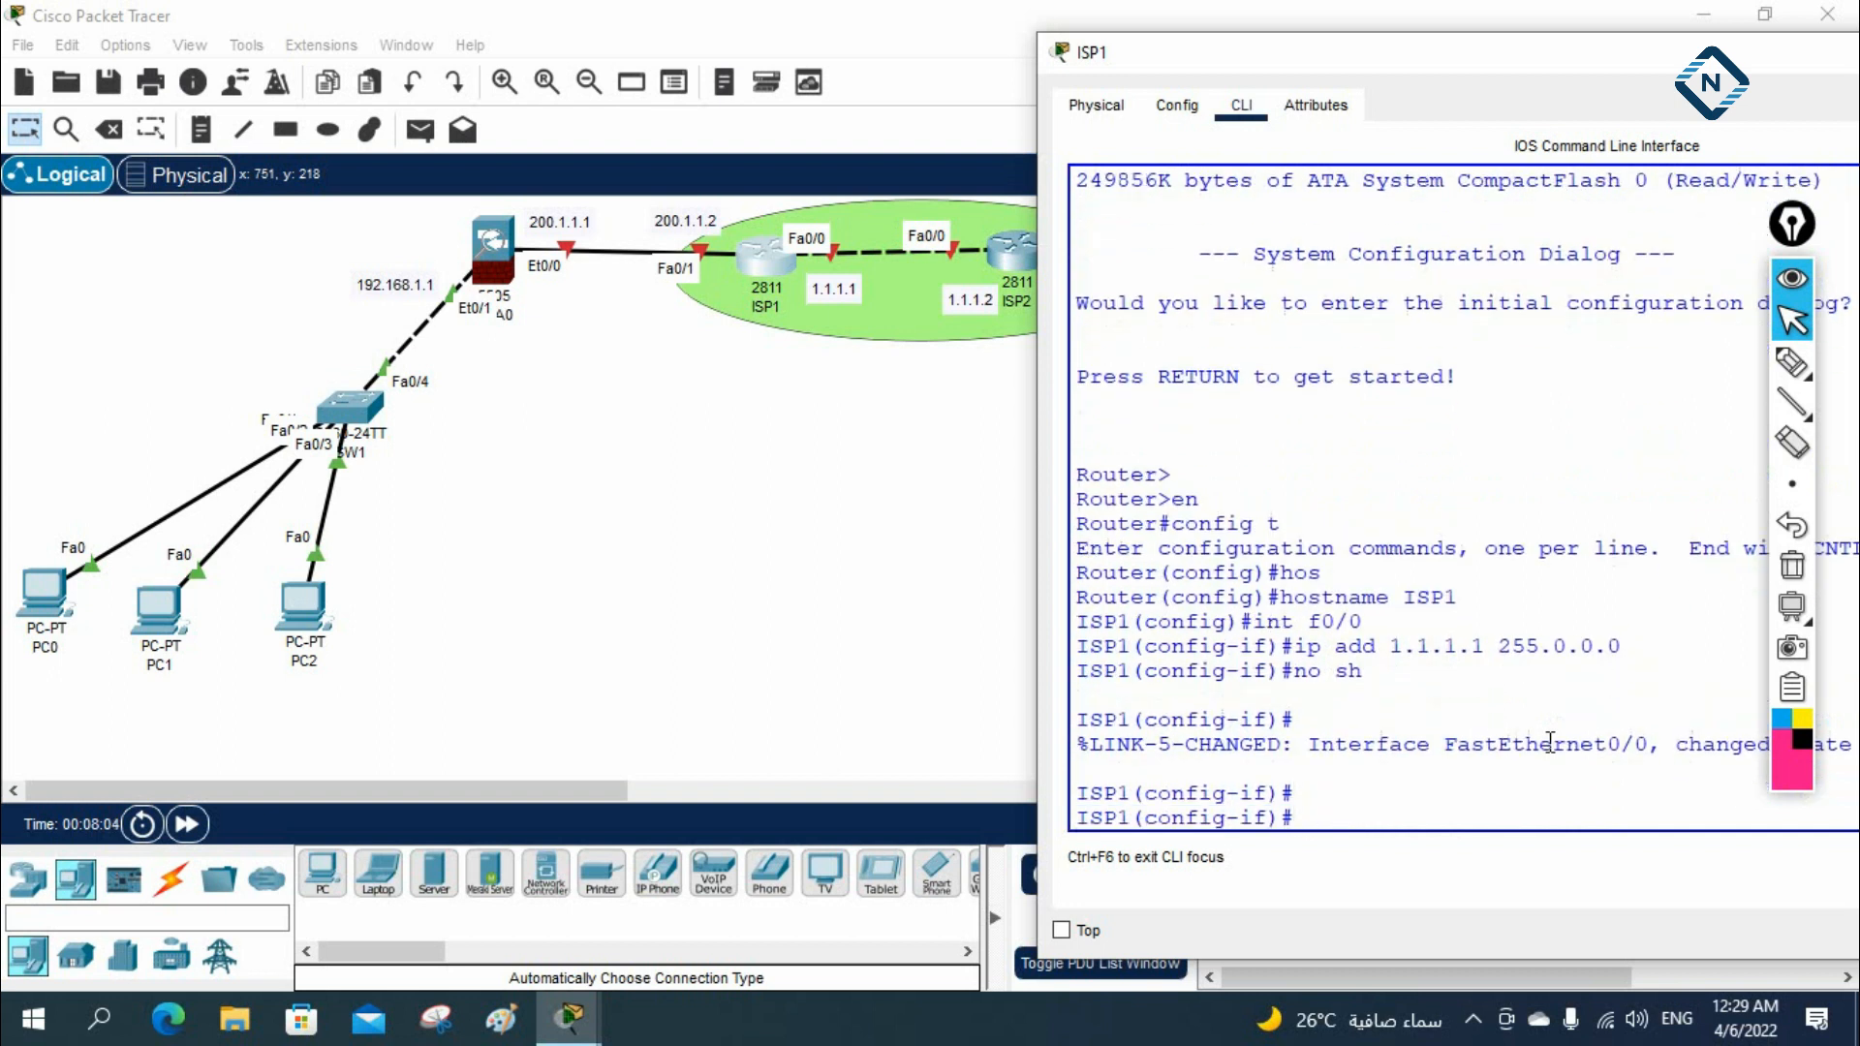
Assign 200.1.1.2 255.255.255.0 to ISP1's interface f0/1, enable it, and leave configuration mode
text(ig-if)#int)
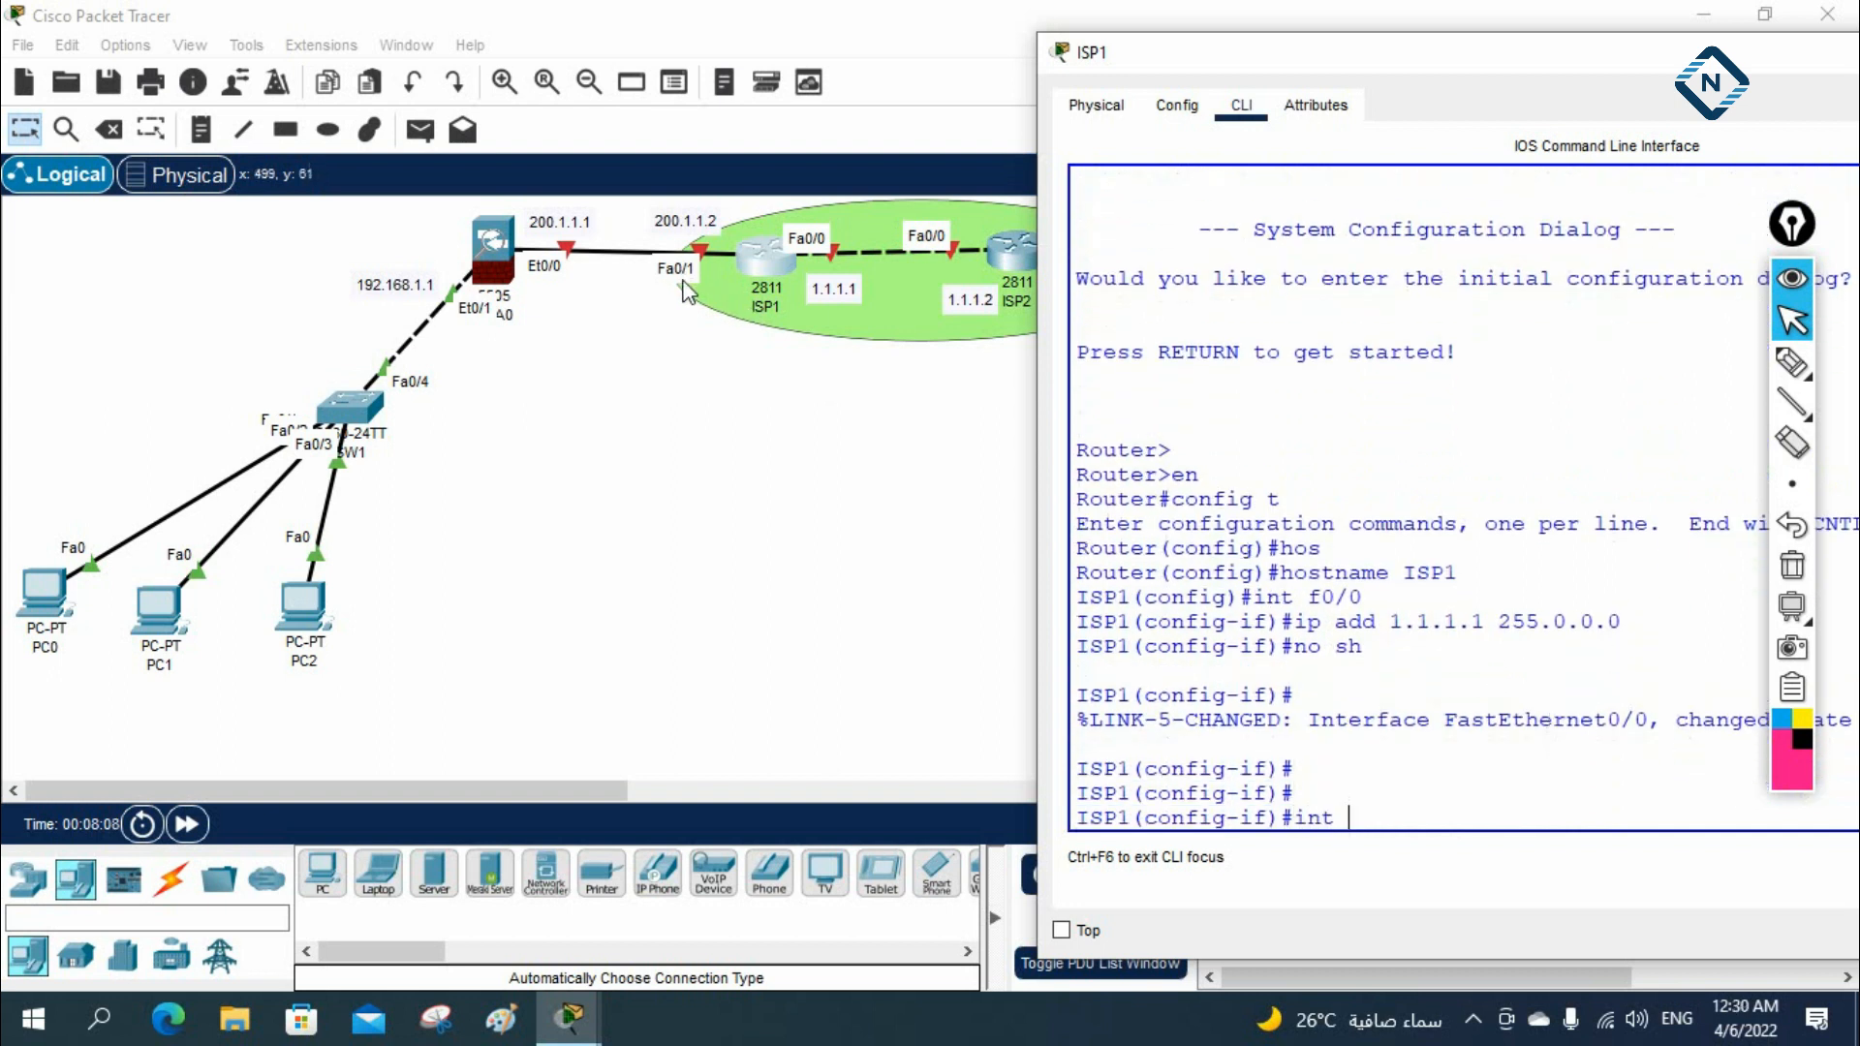
drag(1791, 226, 39, 202)
click(1519, 802)
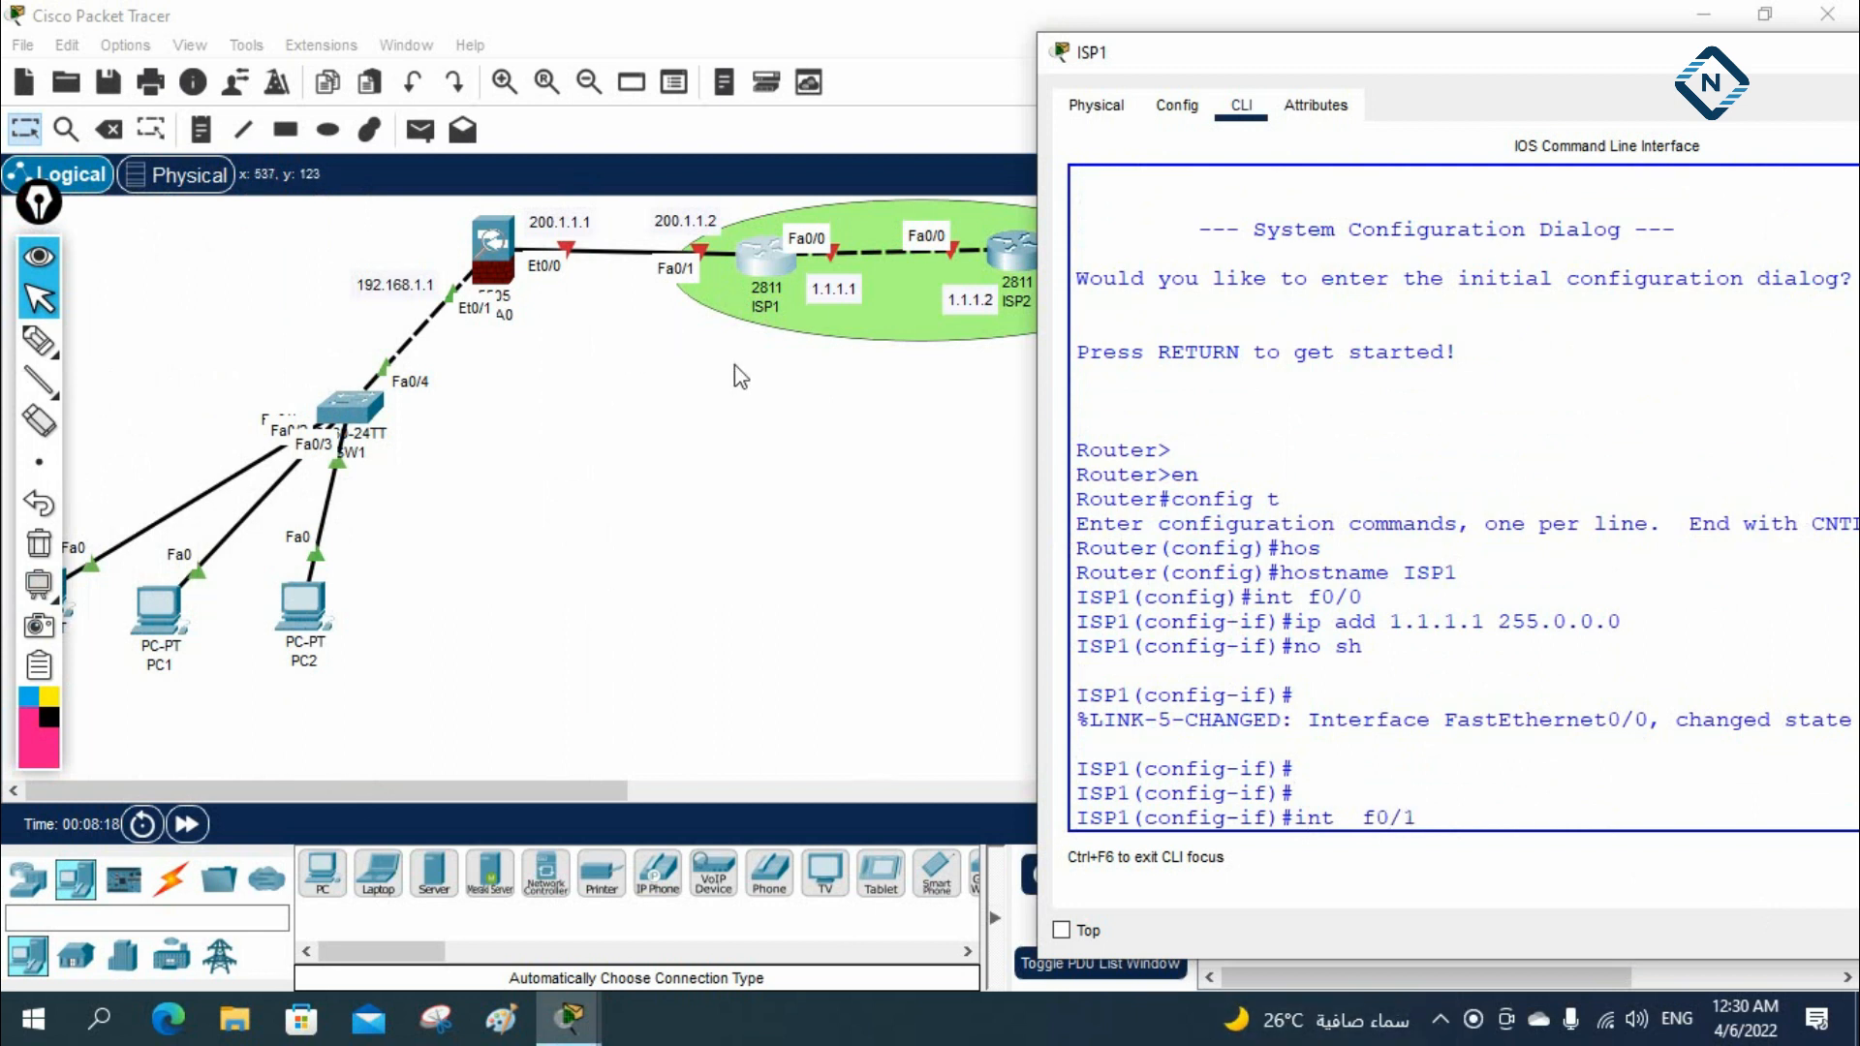
key(Return)
text(ip a)
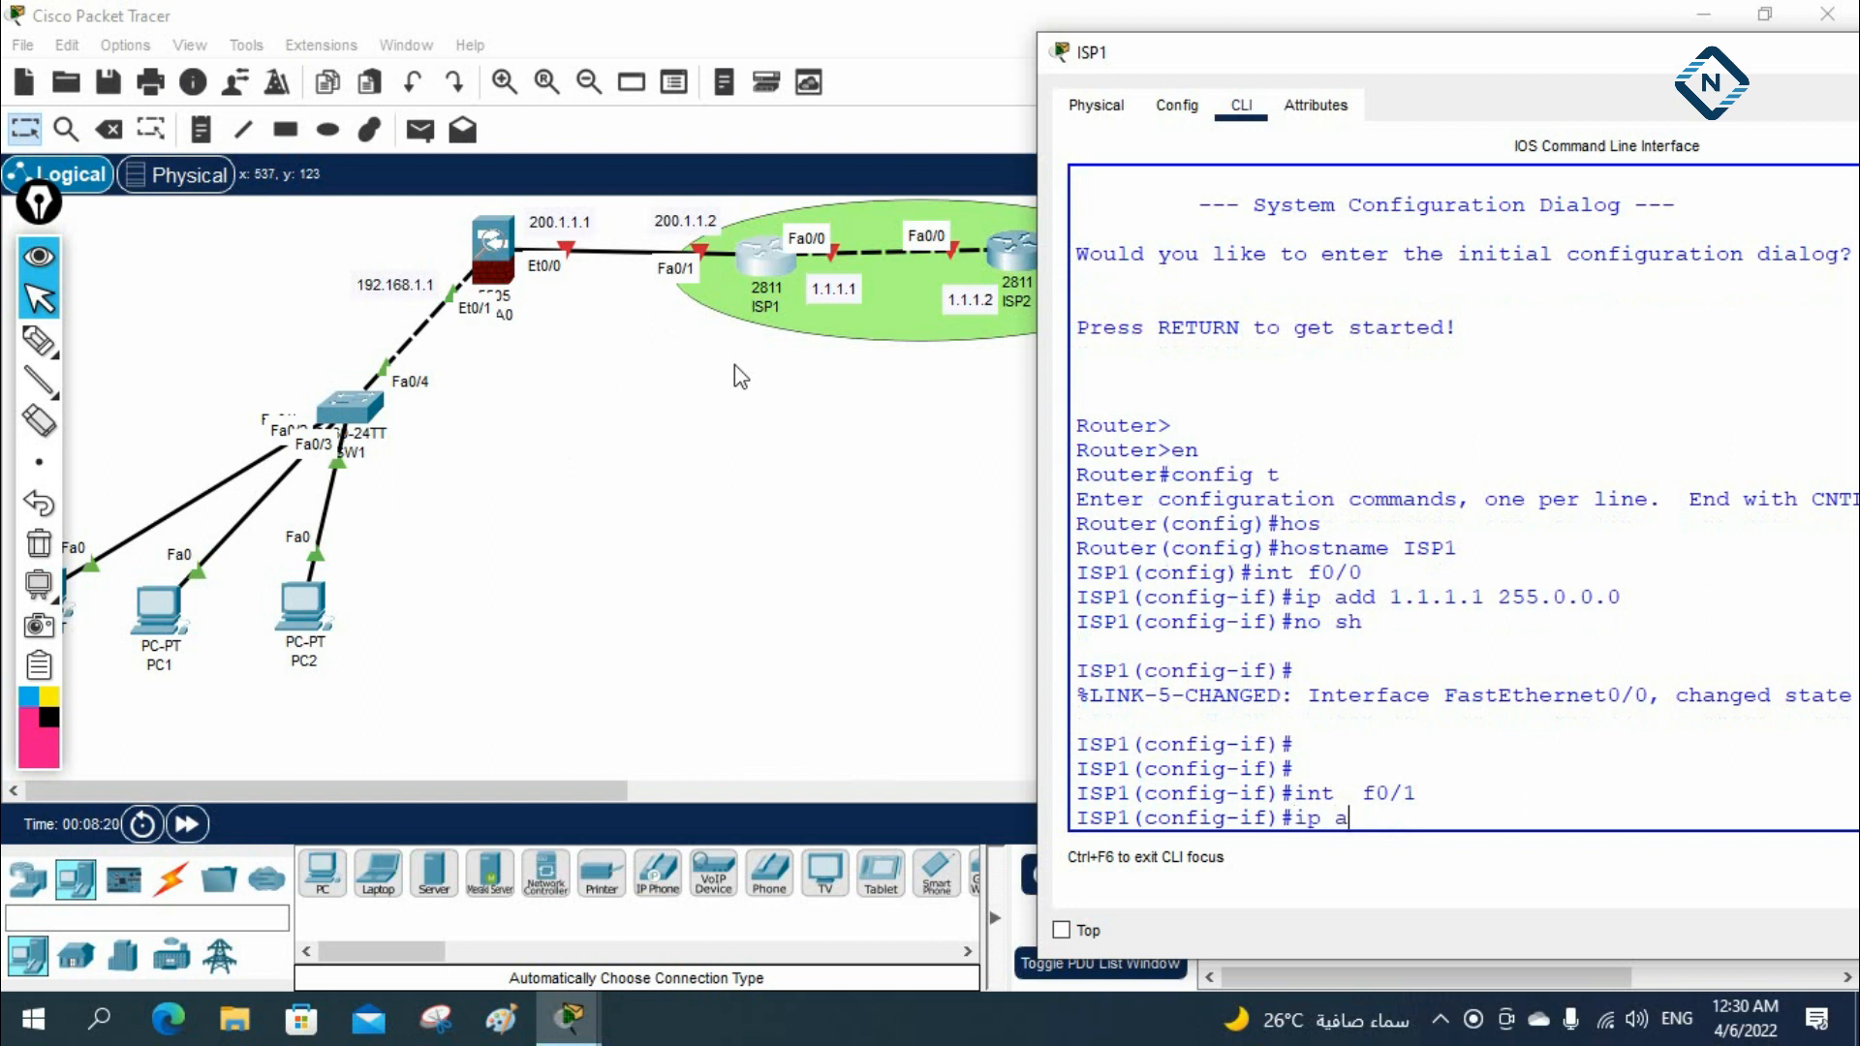
text(dd 200.1.1.2 255.255.255.0)
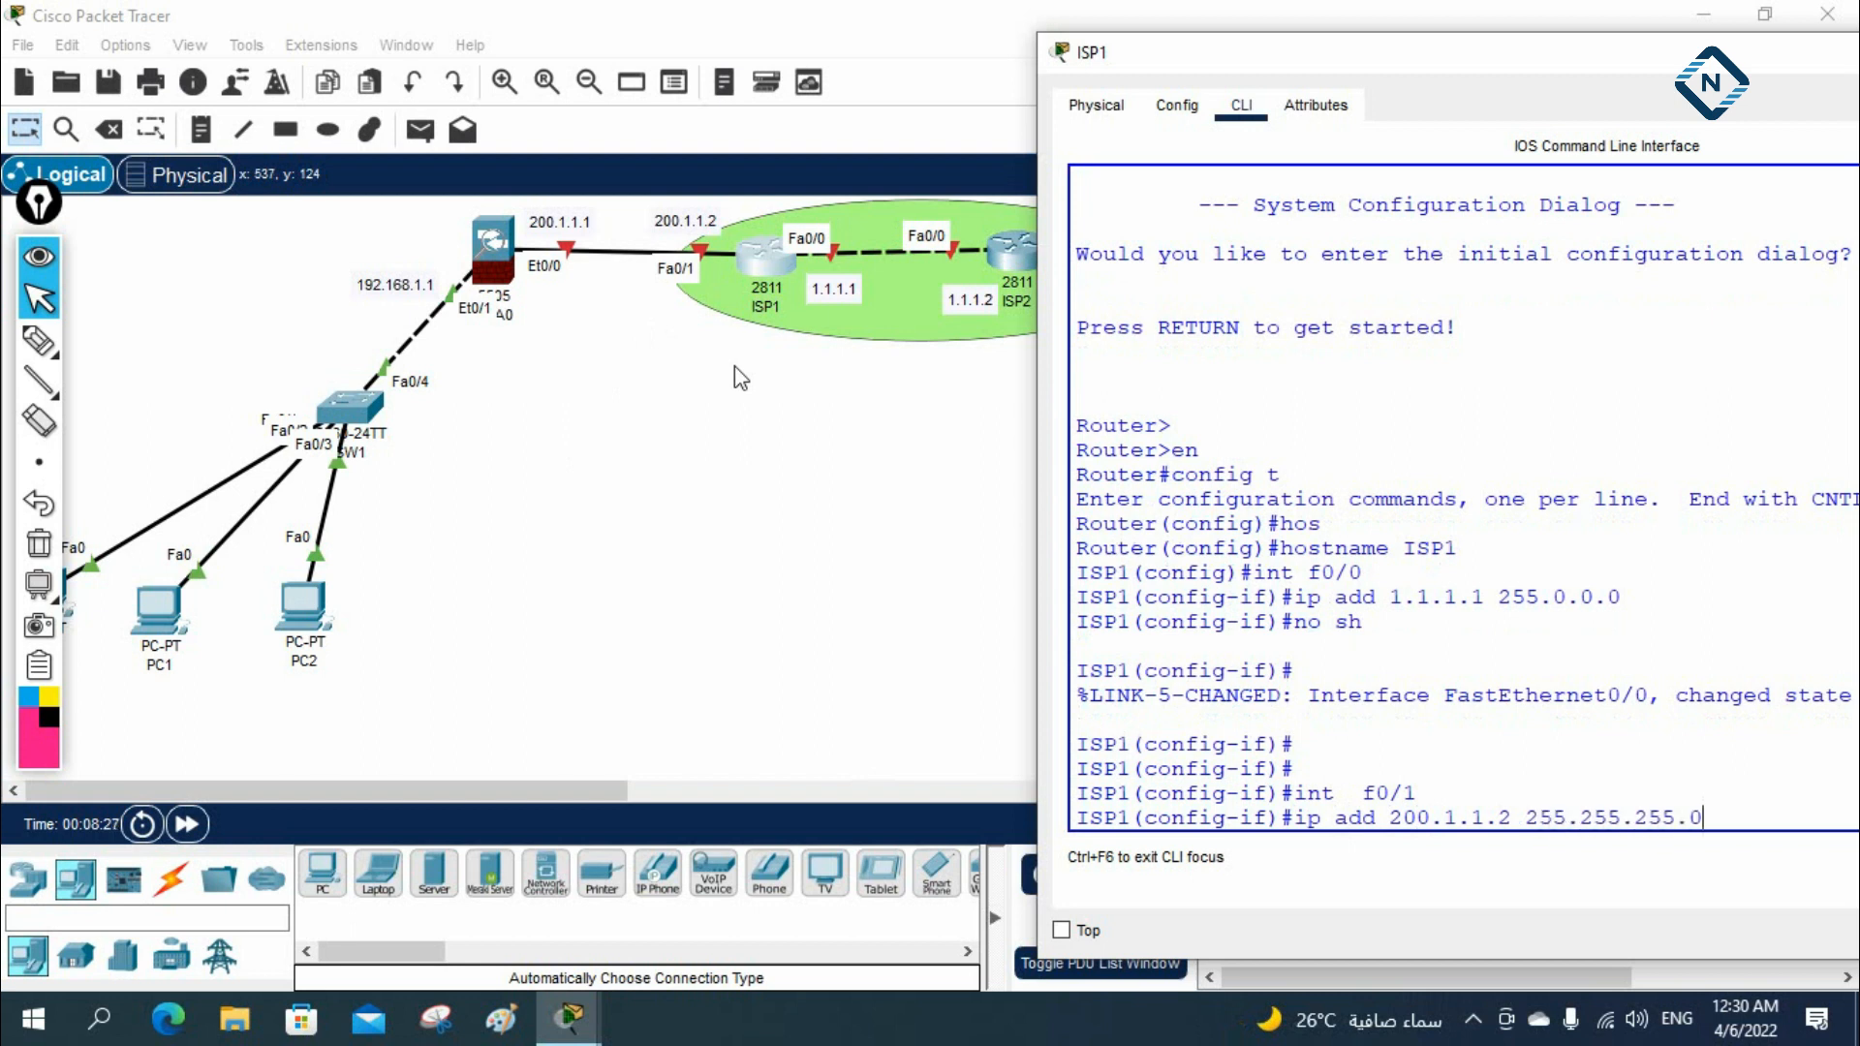
key(Return)
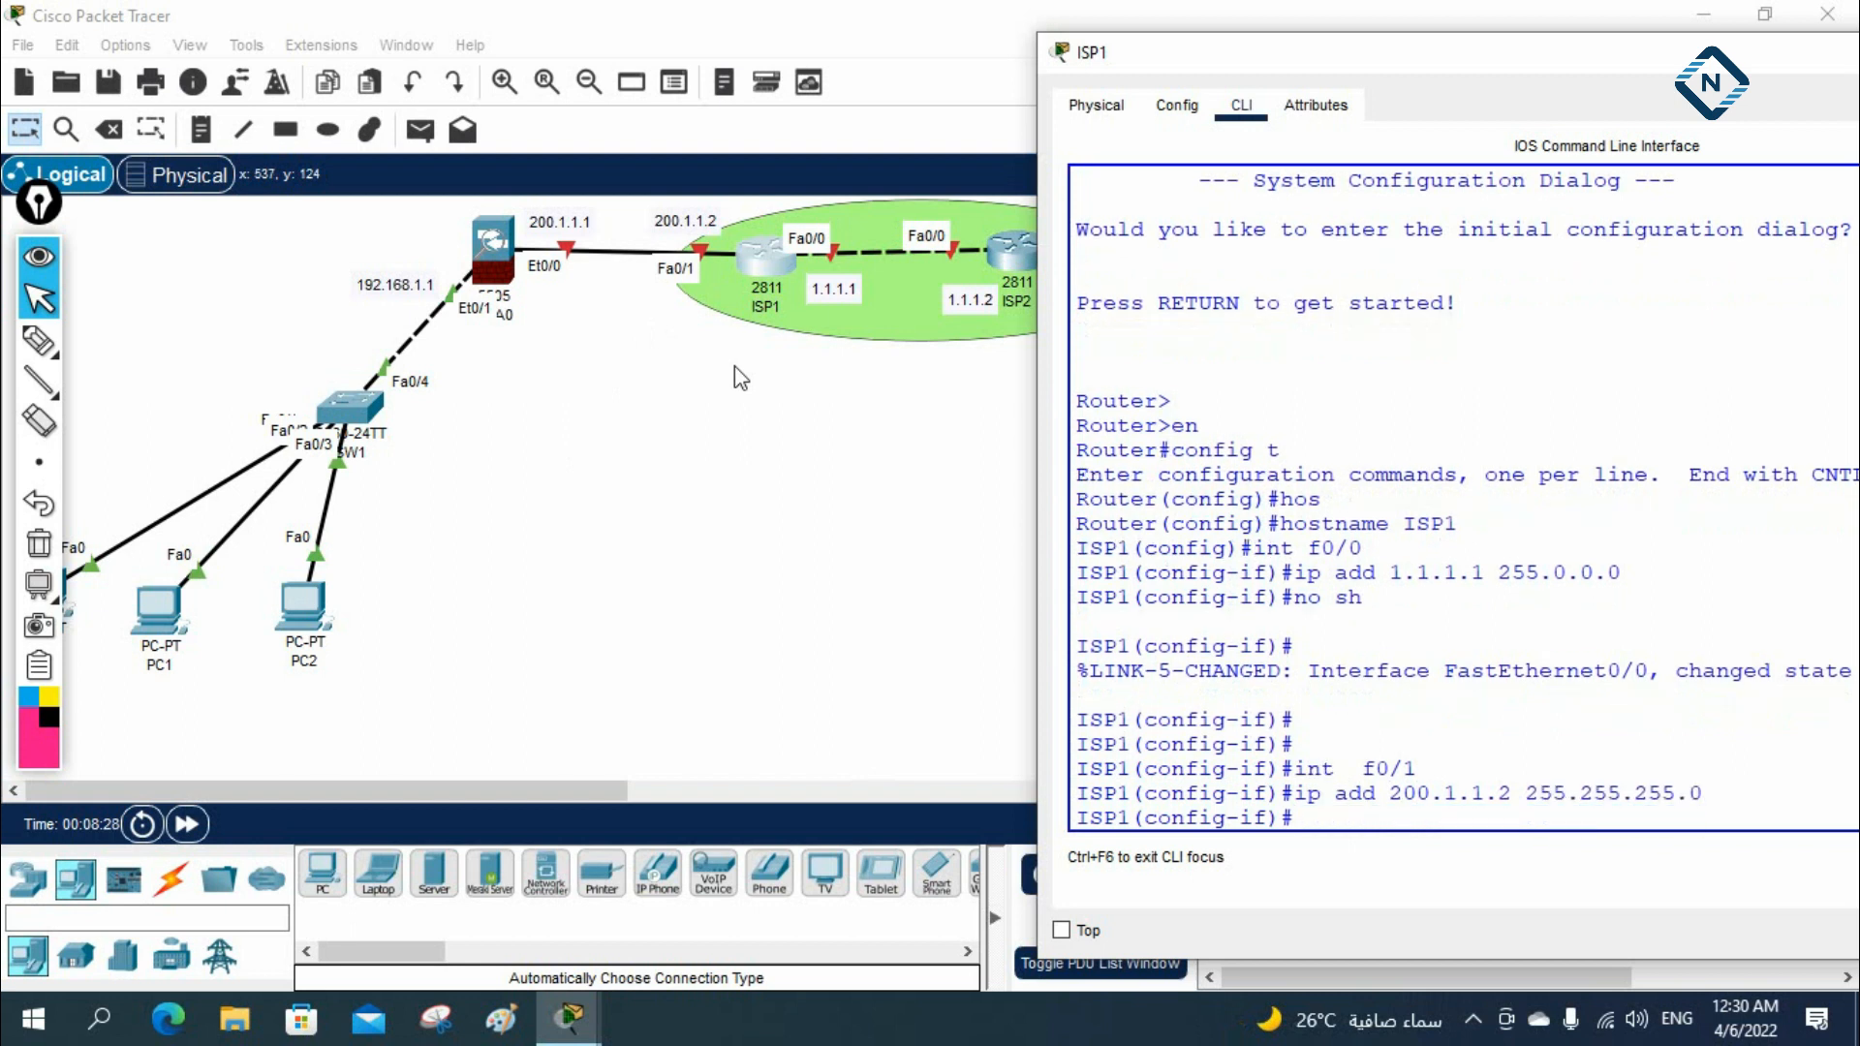
text(no sh)
key(Return)
key(ctrl+z)
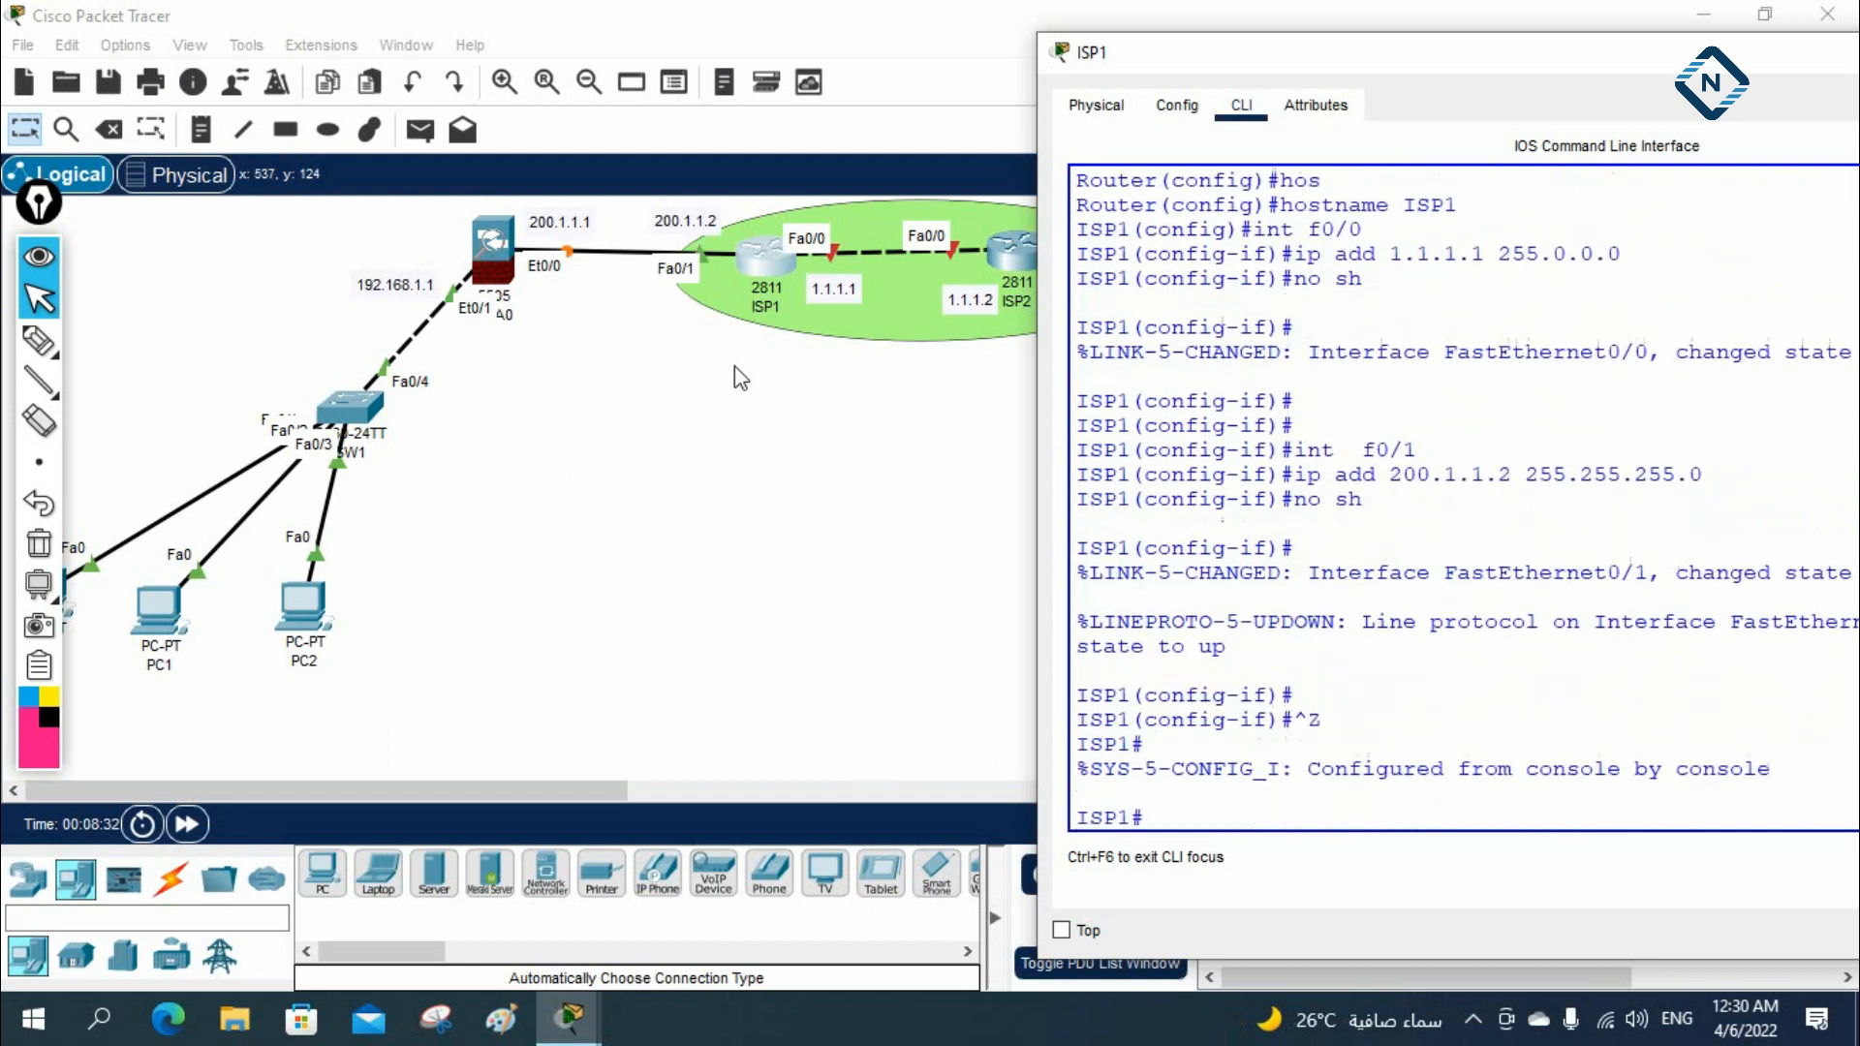
Check ISP1's interface addresses and status with sh ip int br
key(Return)
text(sh ip int)
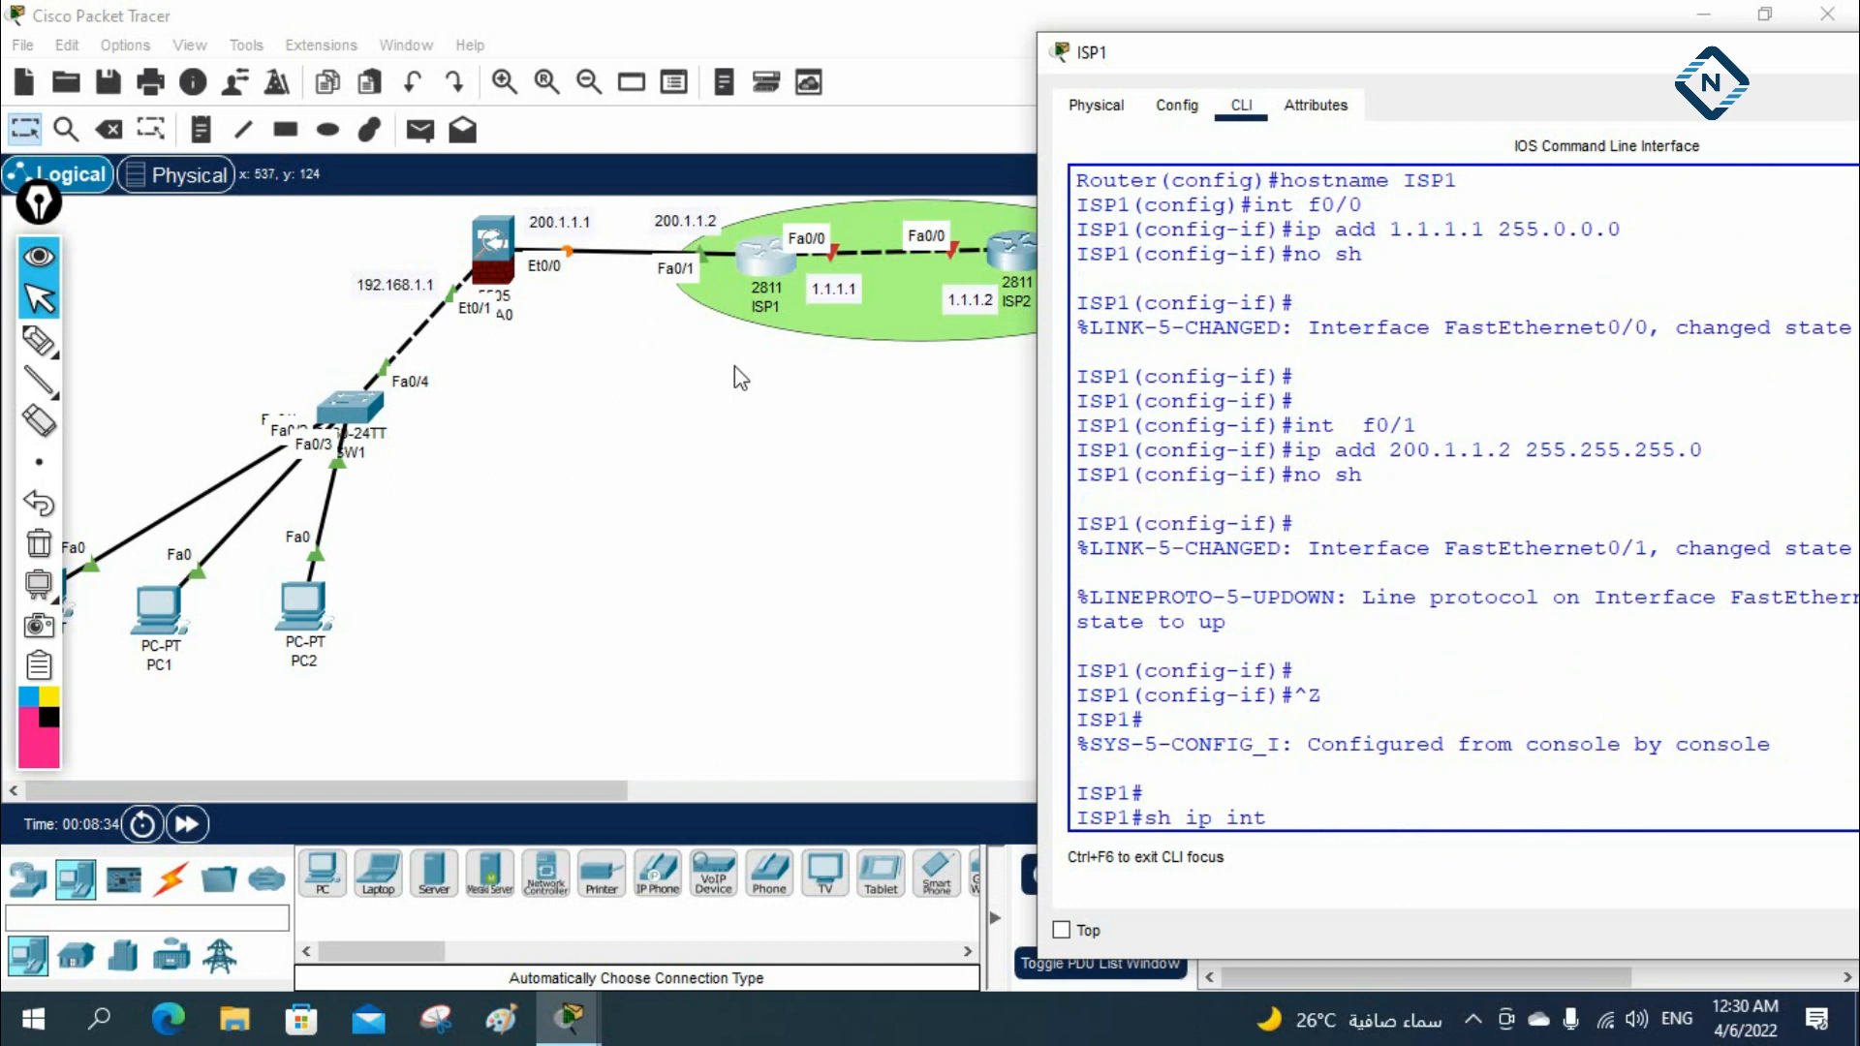
text( br)
key(Return)
key(Return)
key(Return)
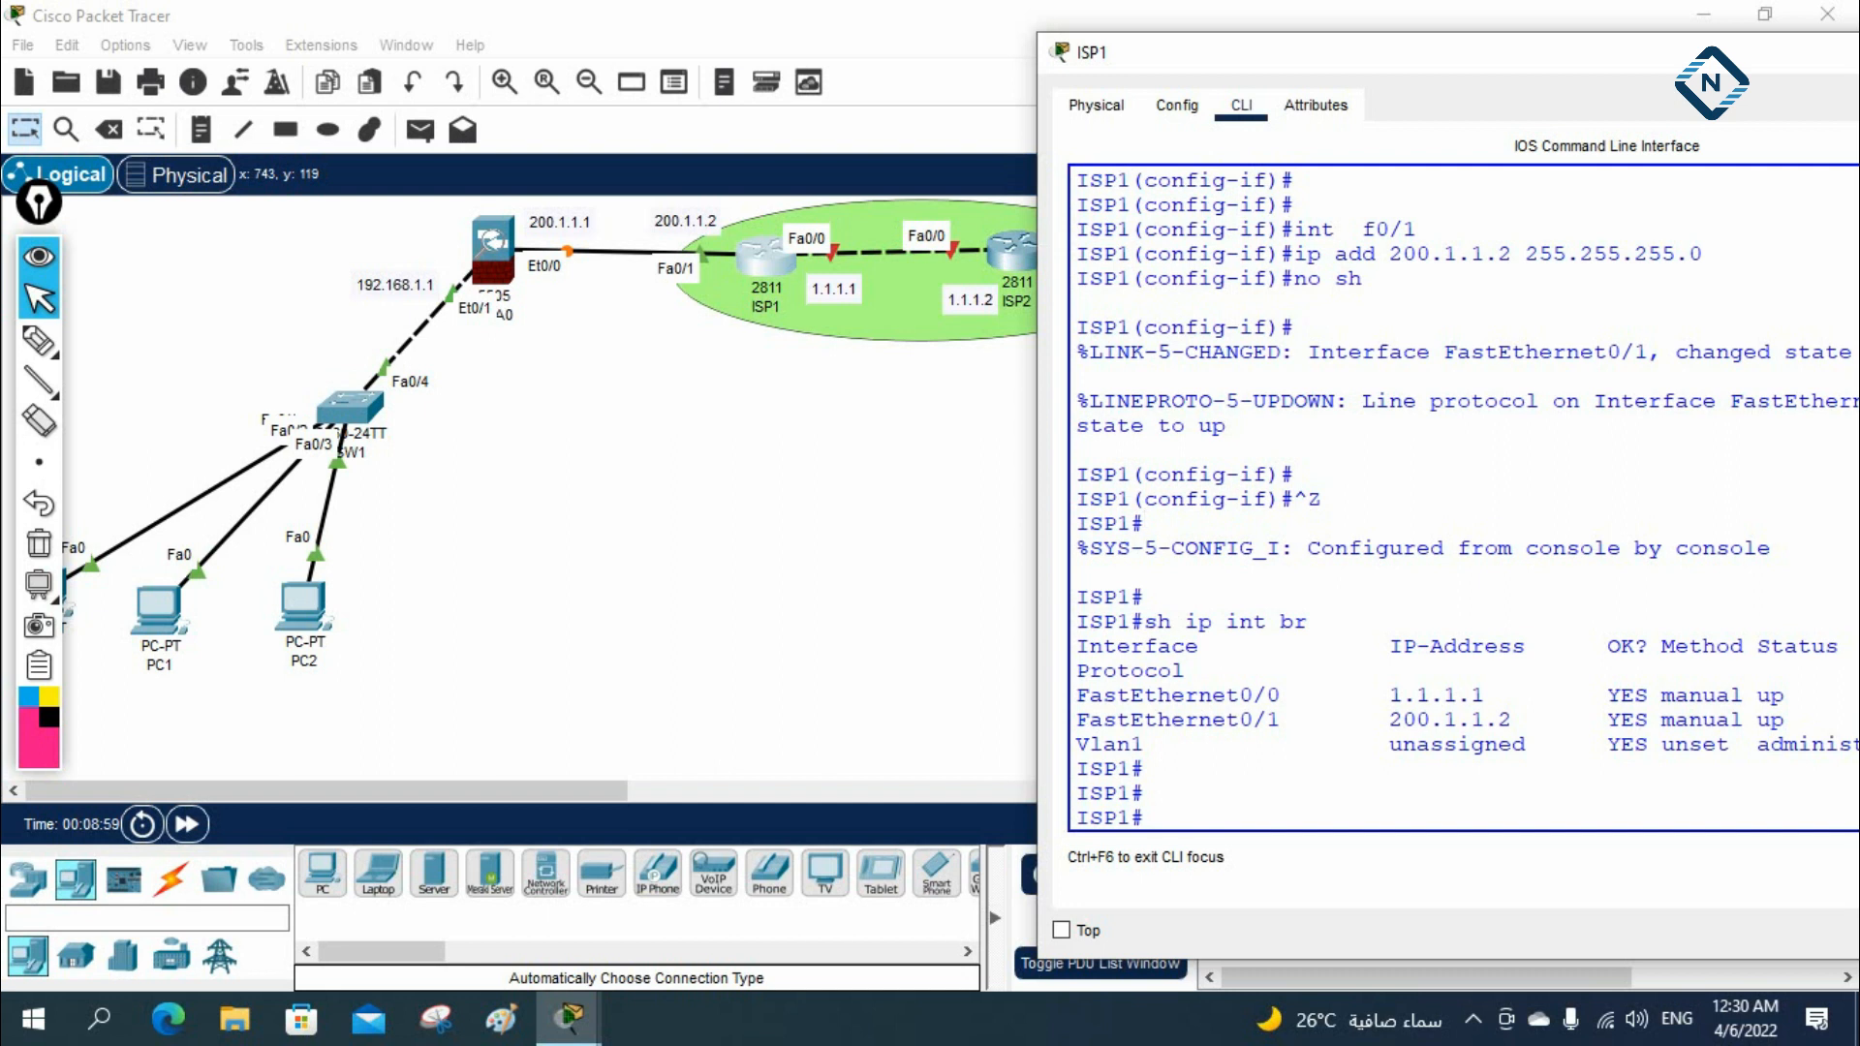
Place the note AS=1 below ISP1 and the note AS=2 below ISP2, and return to the selection tool
click(784, 469)
click(201, 129)
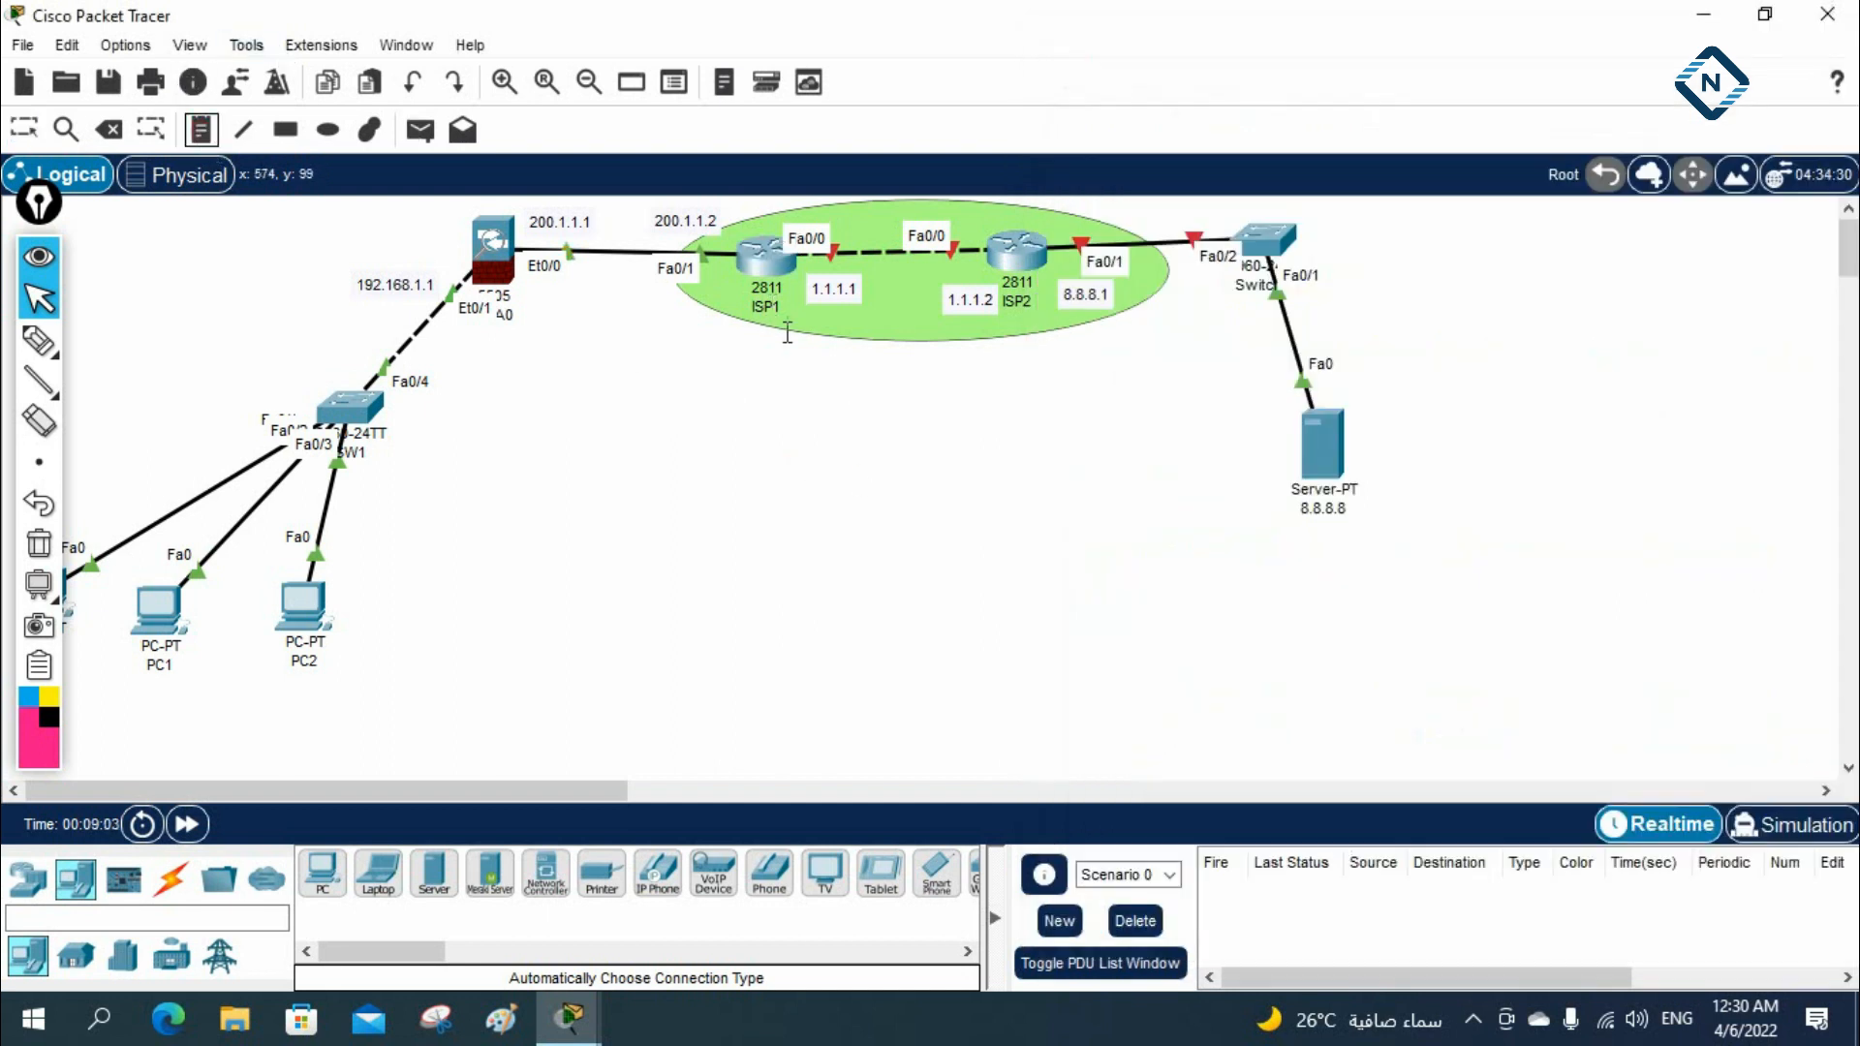
click(750, 329)
text(AS=1)
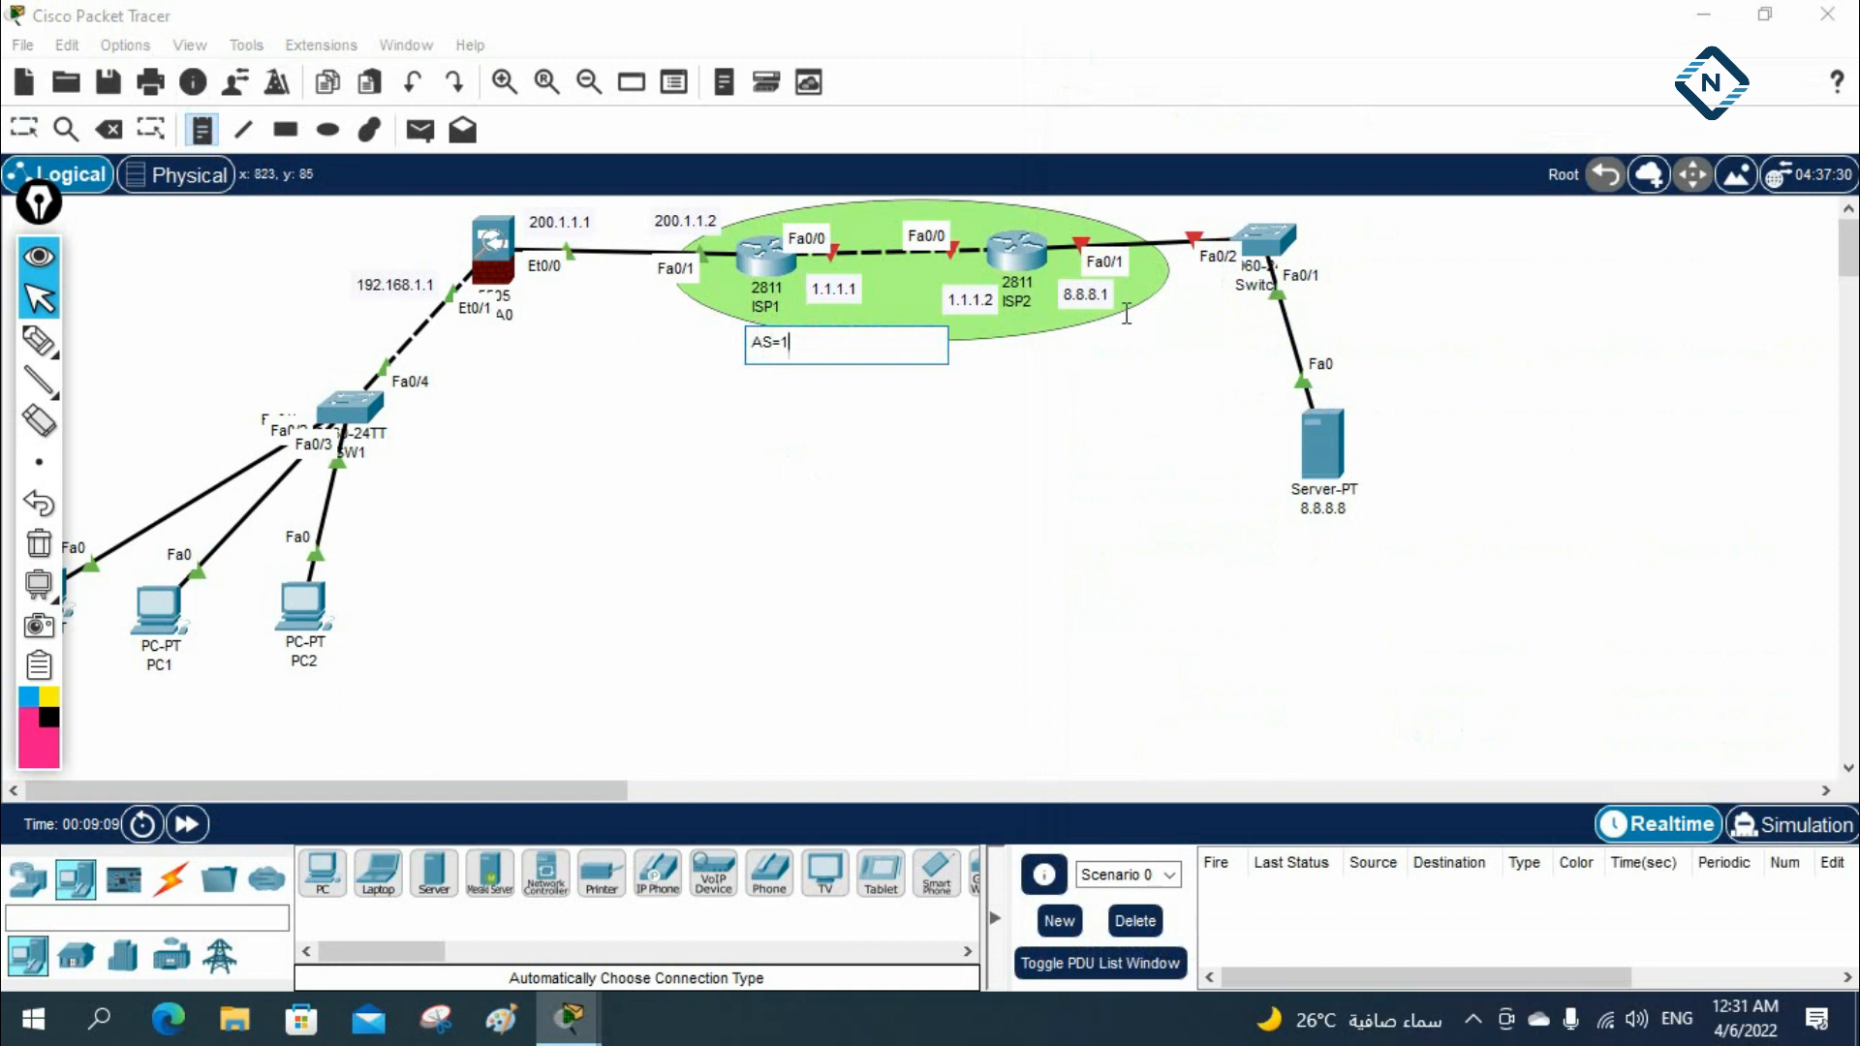
click(1026, 337)
text(AS=2)
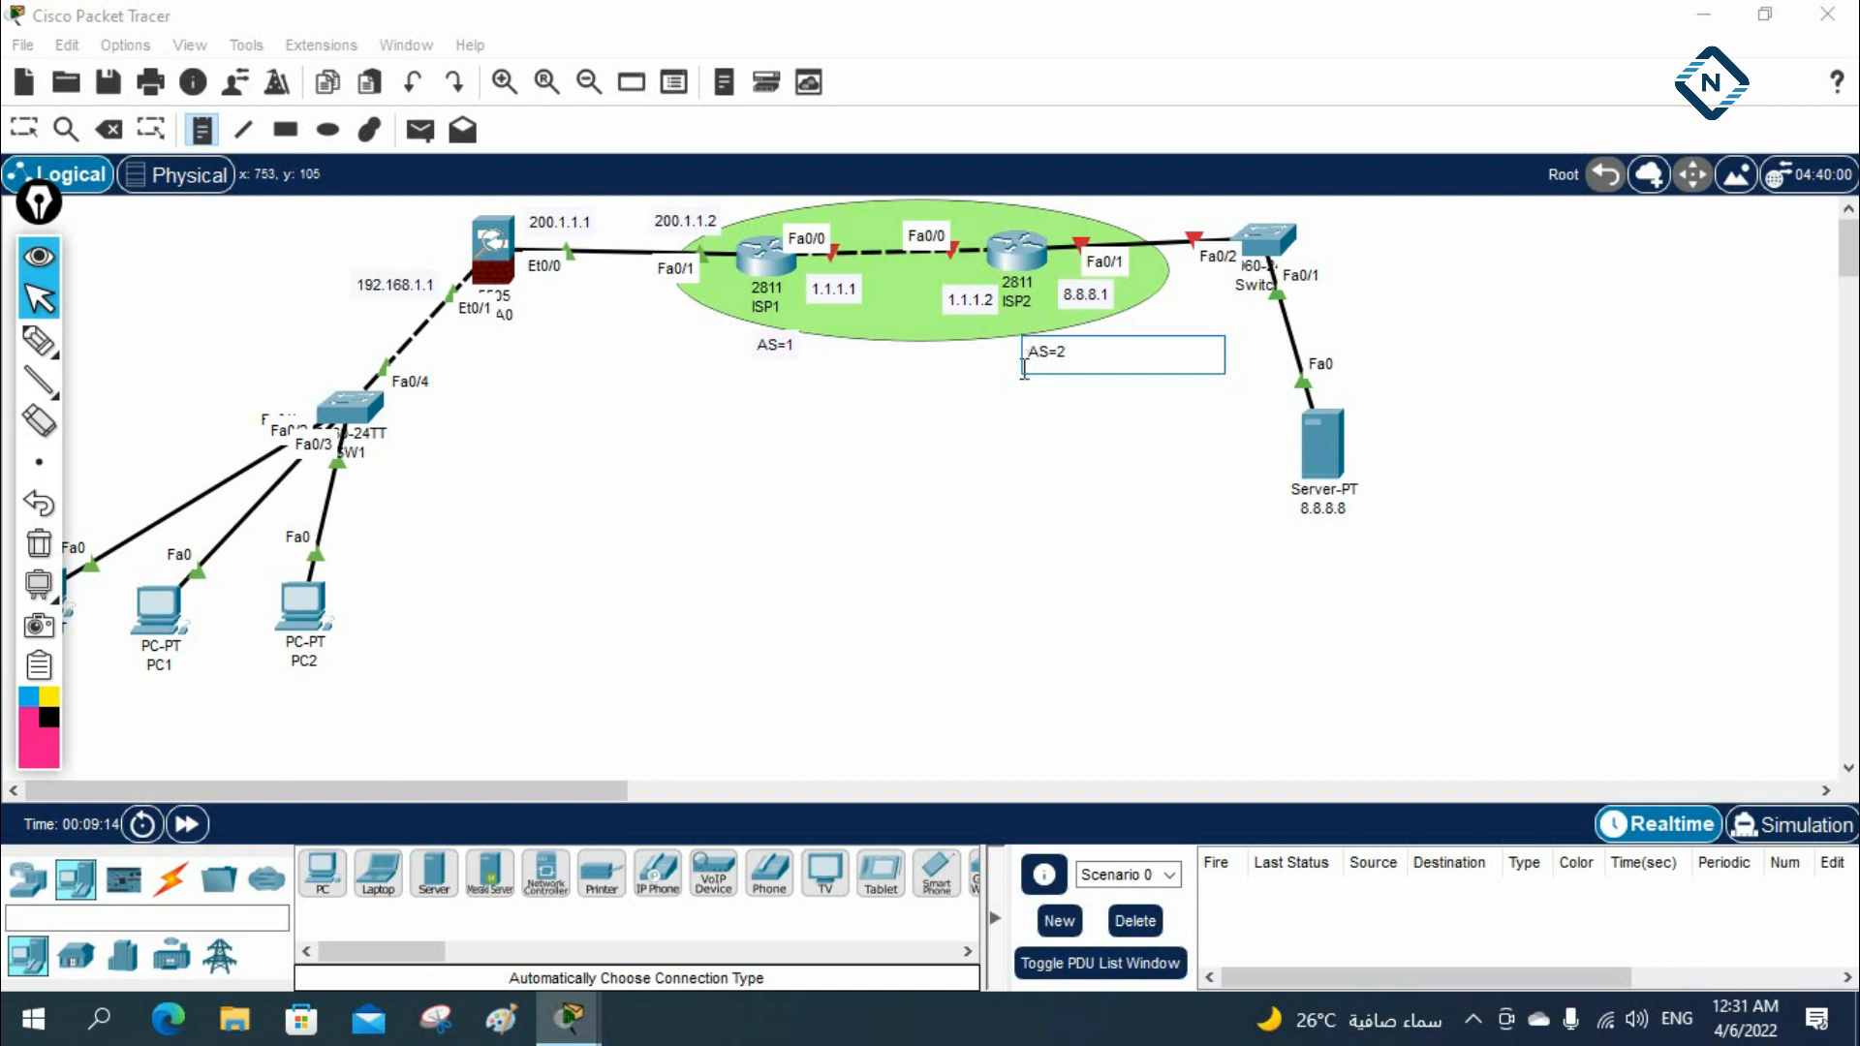
click(1102, 520)
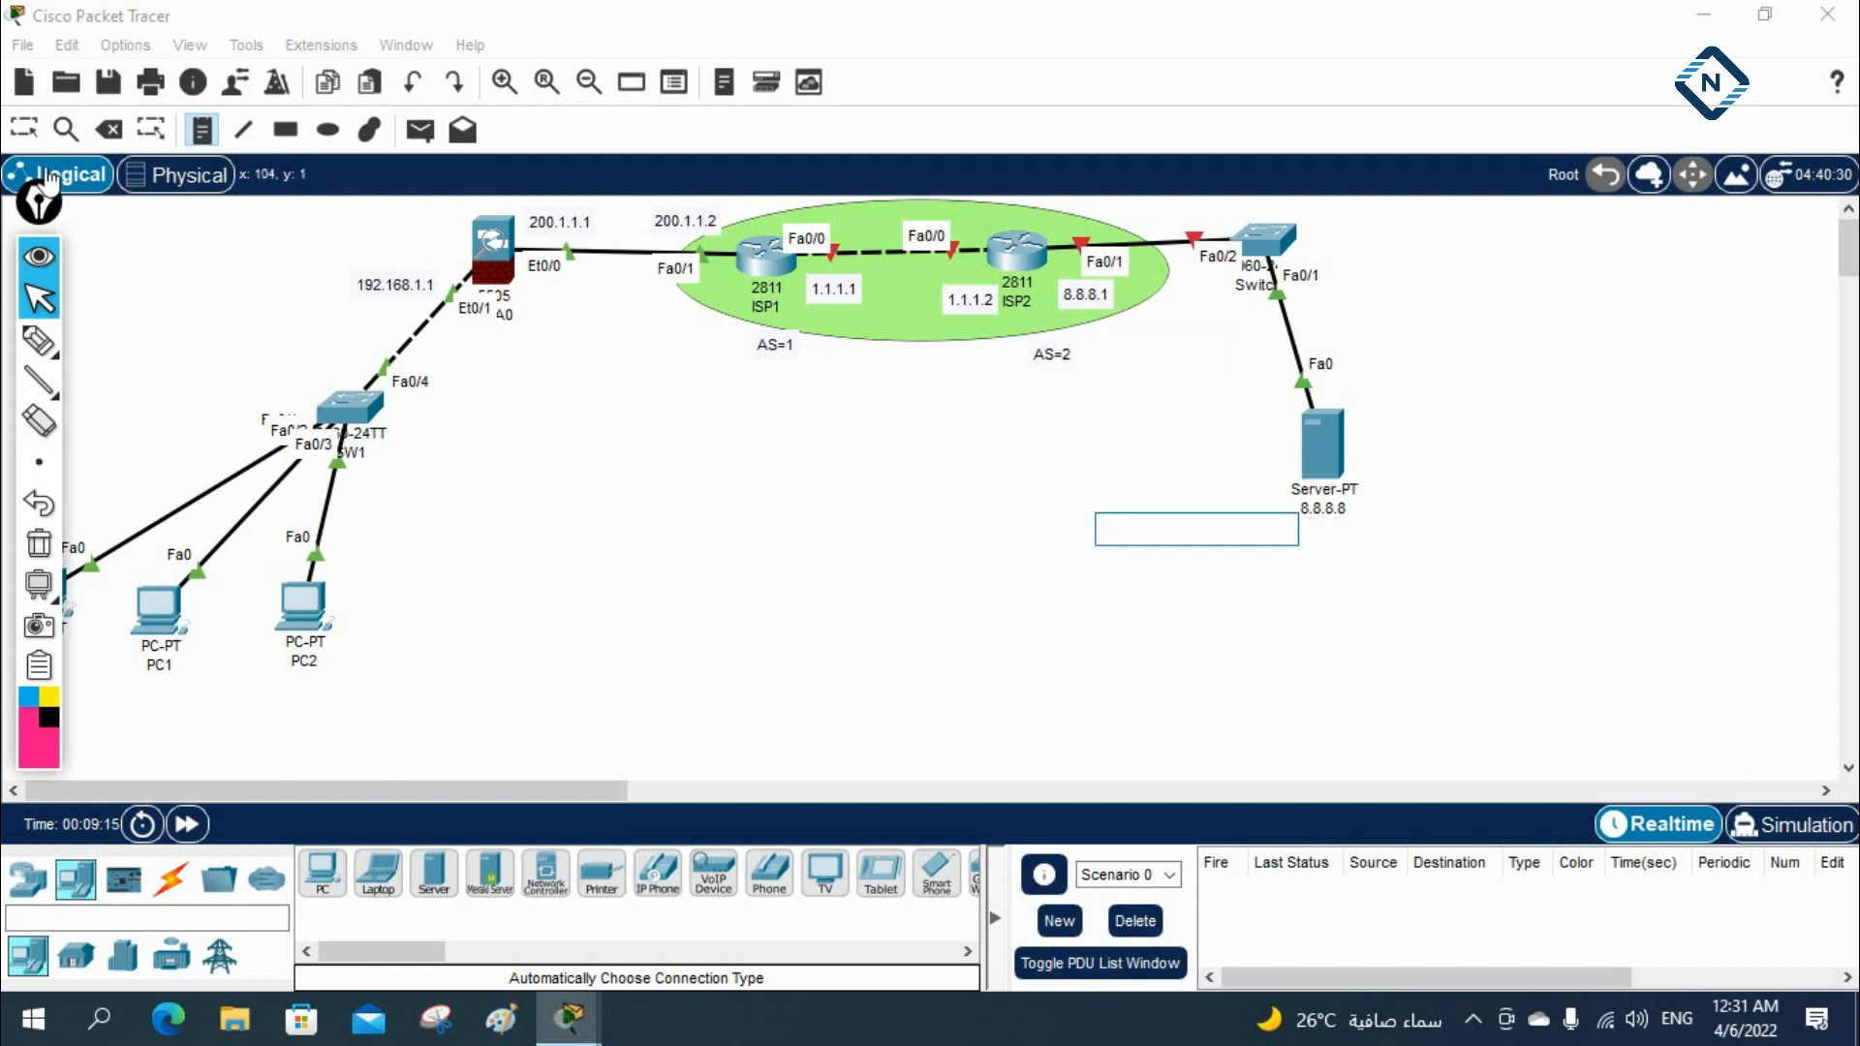
click(24, 129)
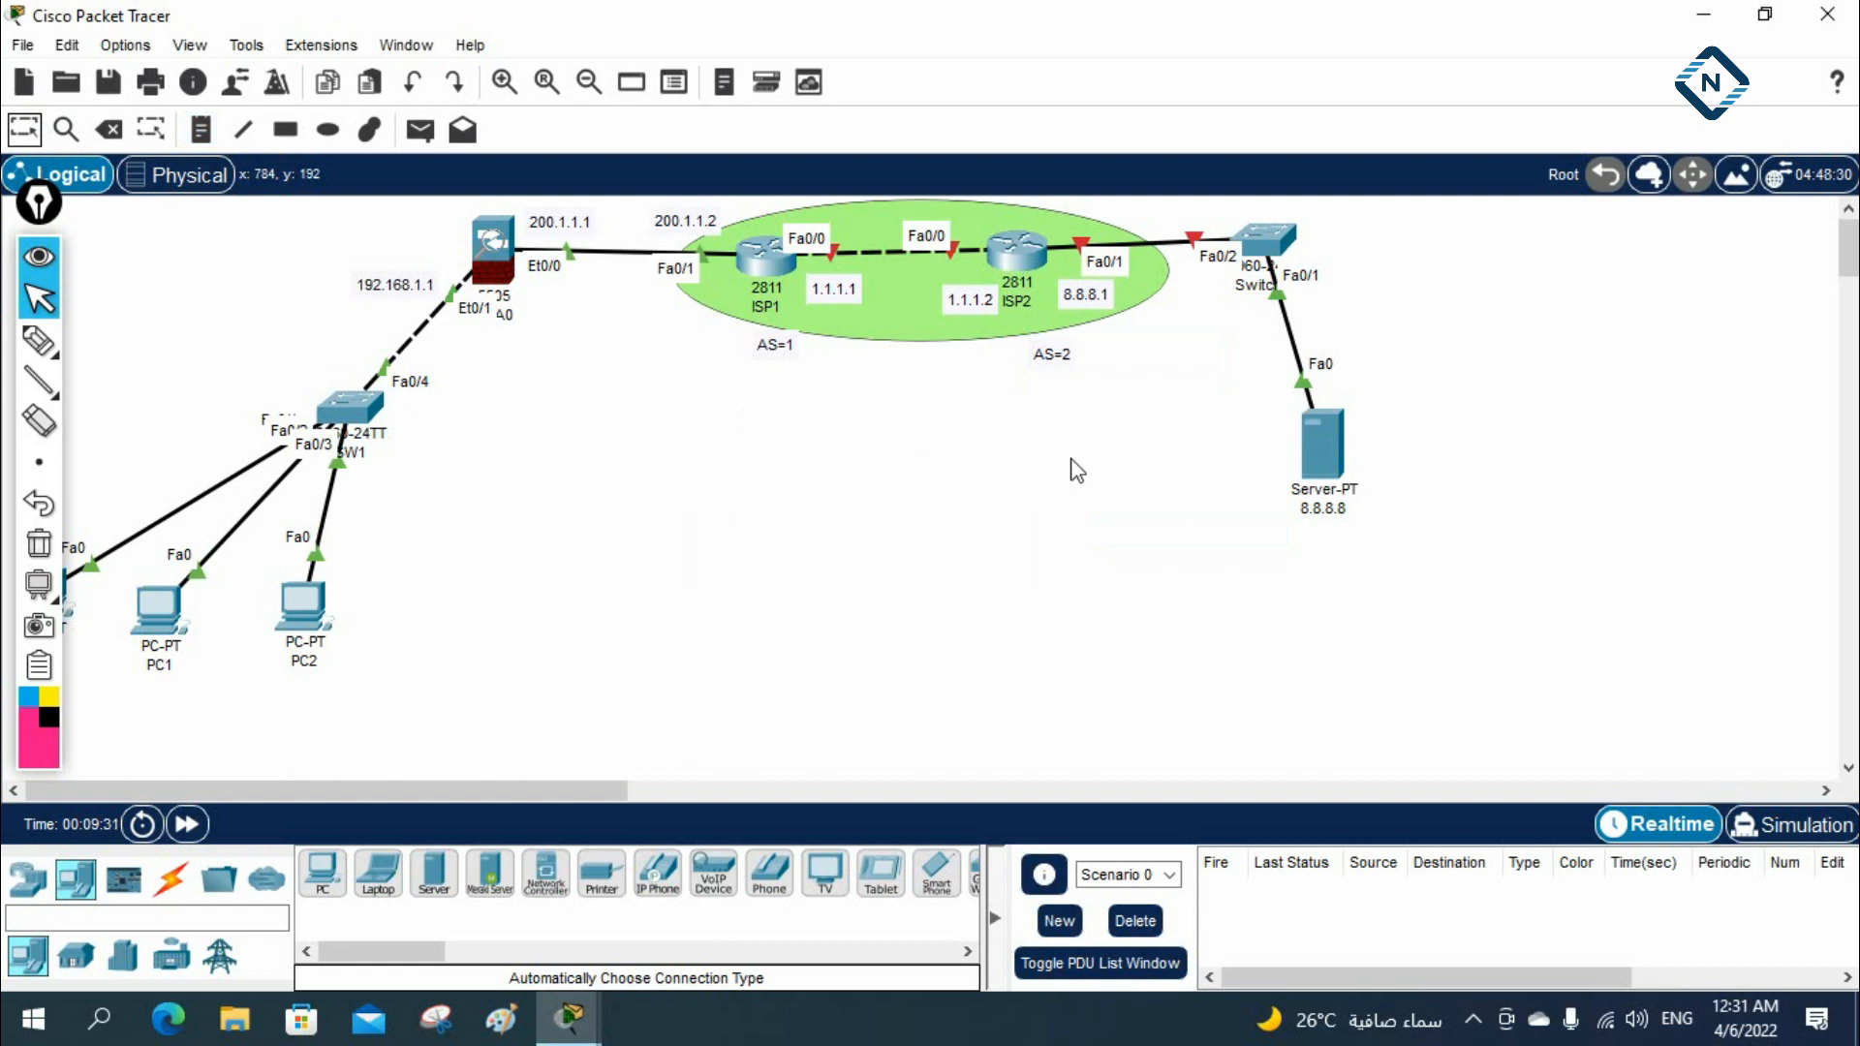
Bring back ISP1's console, arrange it beside the ISP routers, and enter global configuration mode
click(775, 265)
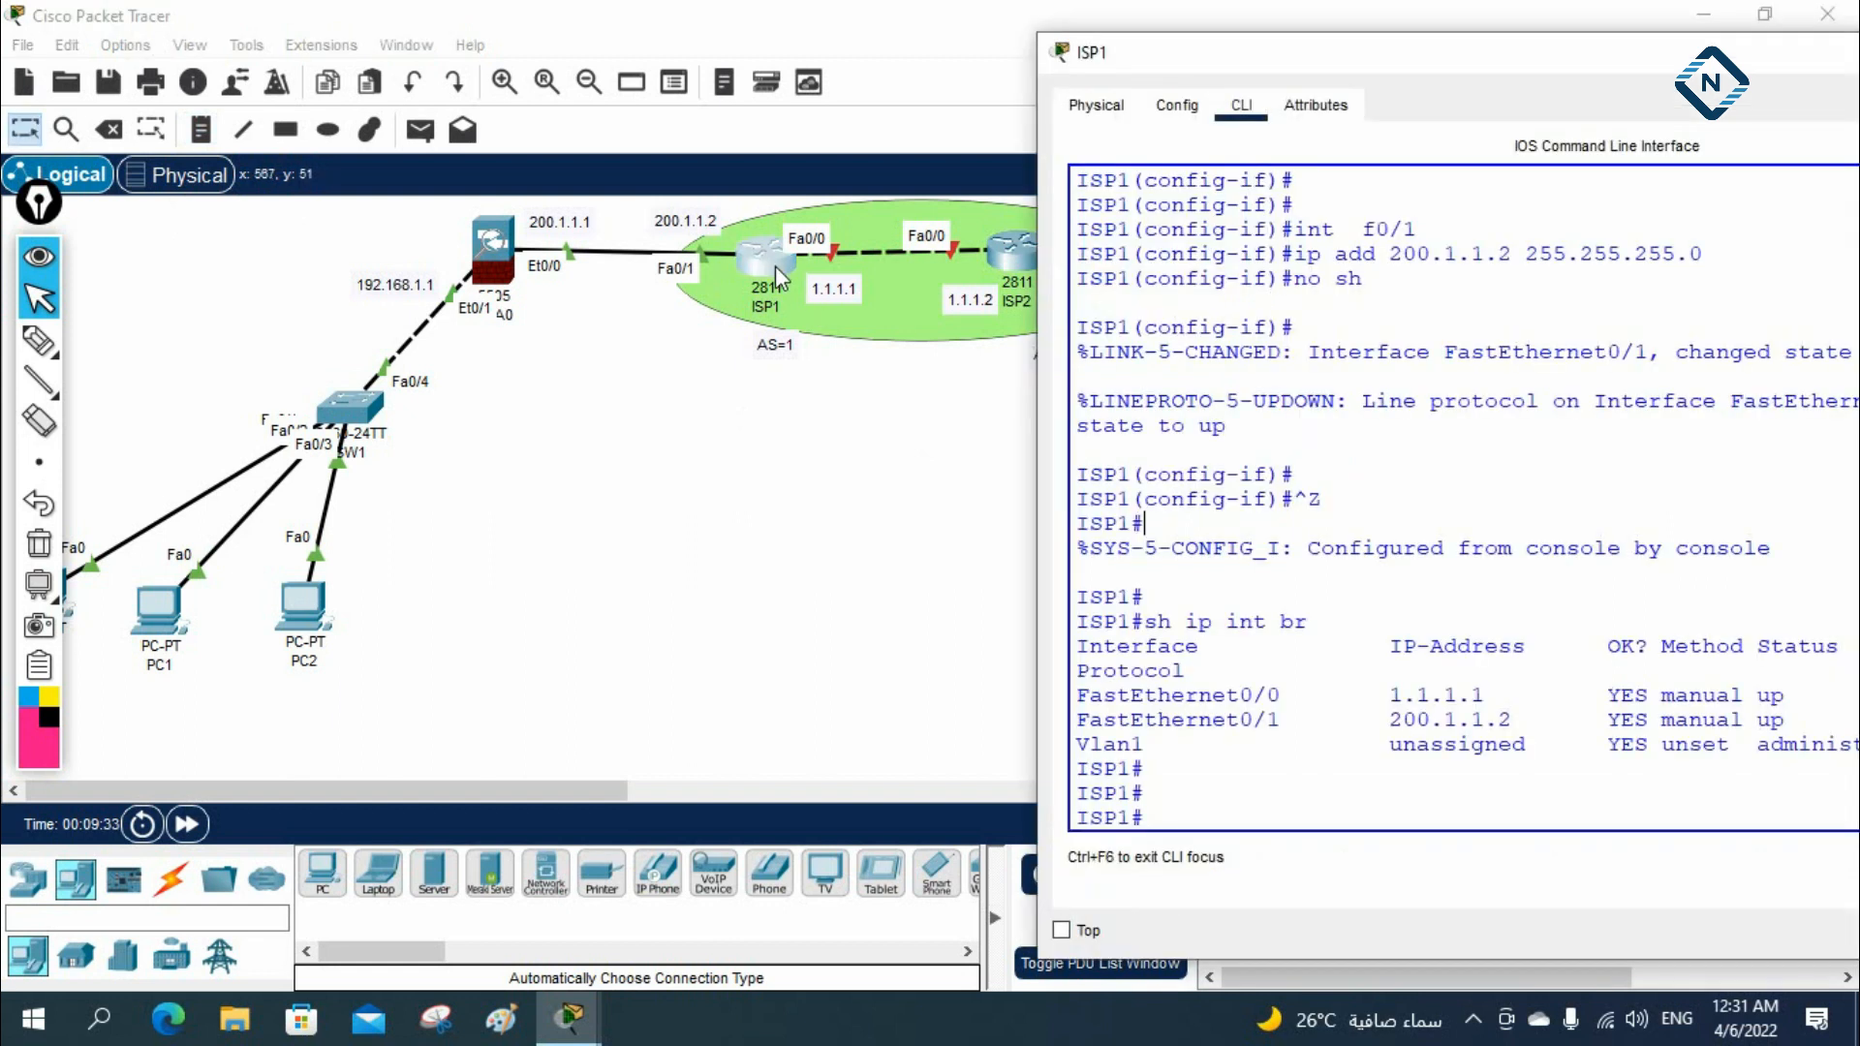
drag(1303, 72, 1480, 72)
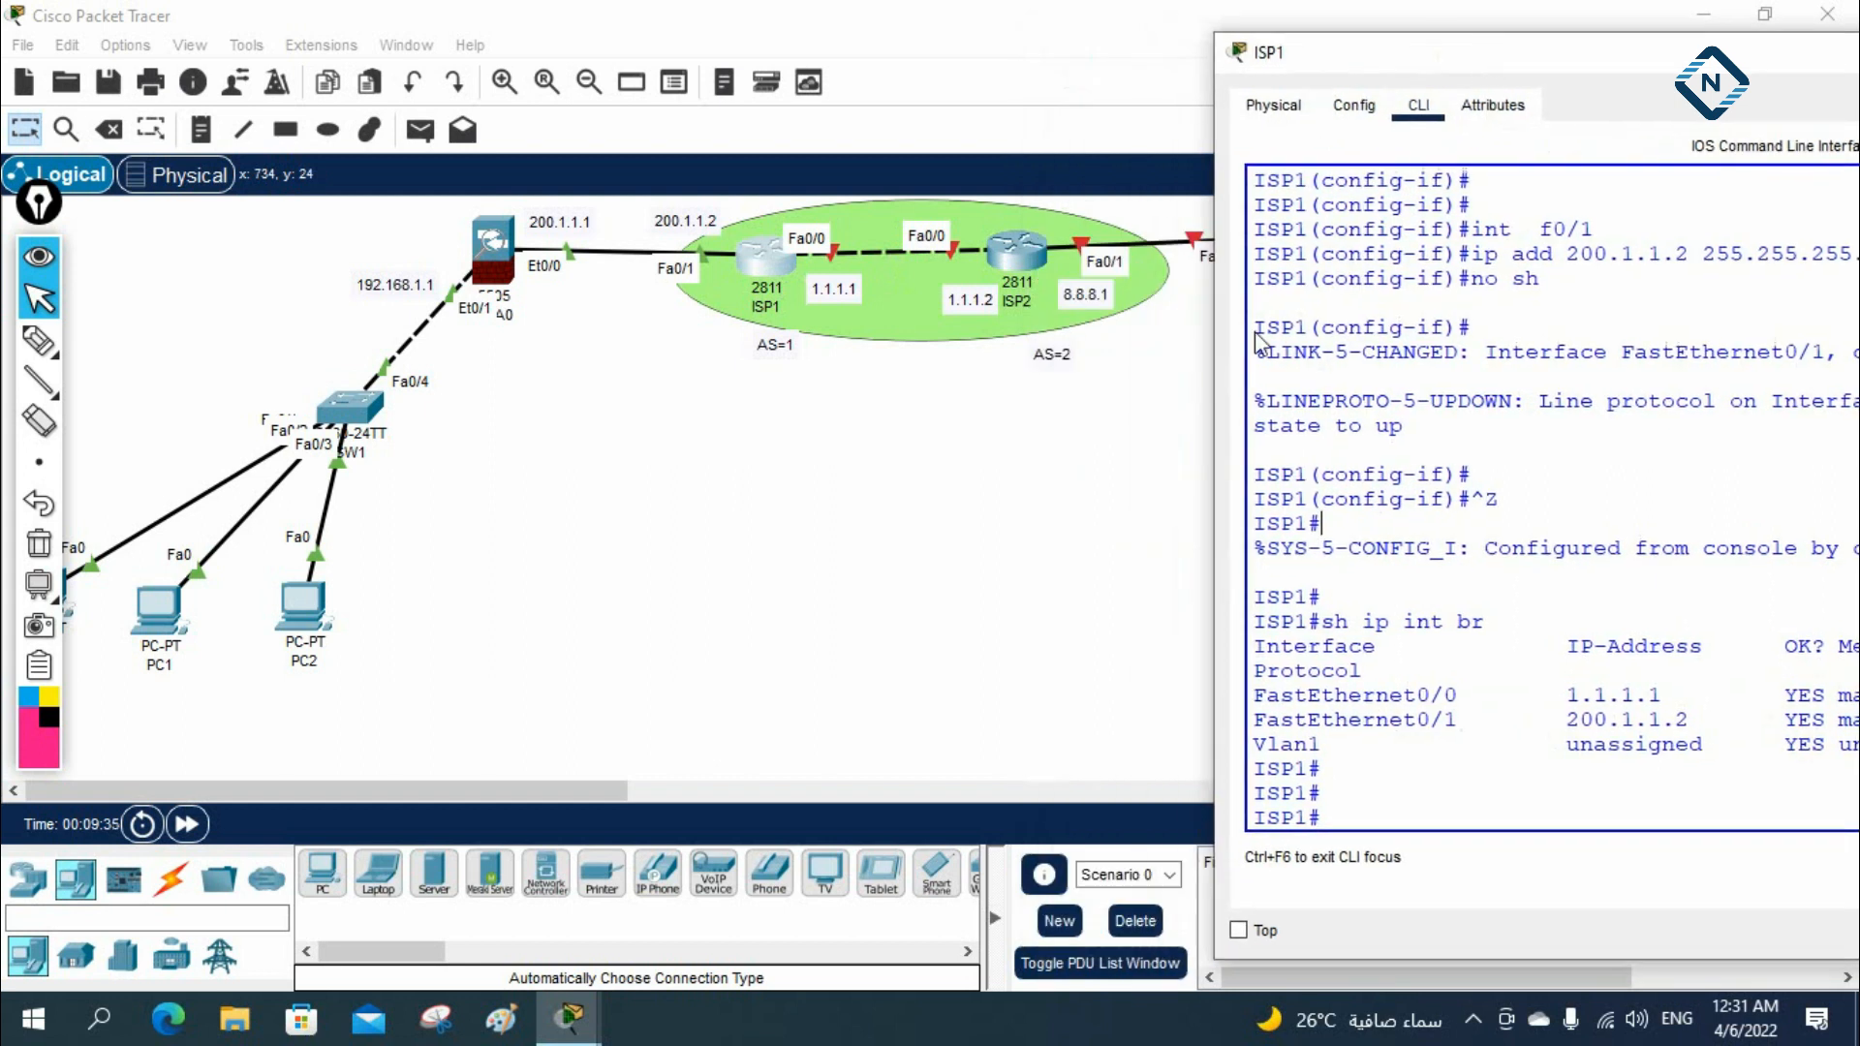
drag(1216, 499, 1089, 395)
text(config t)
key(Return)
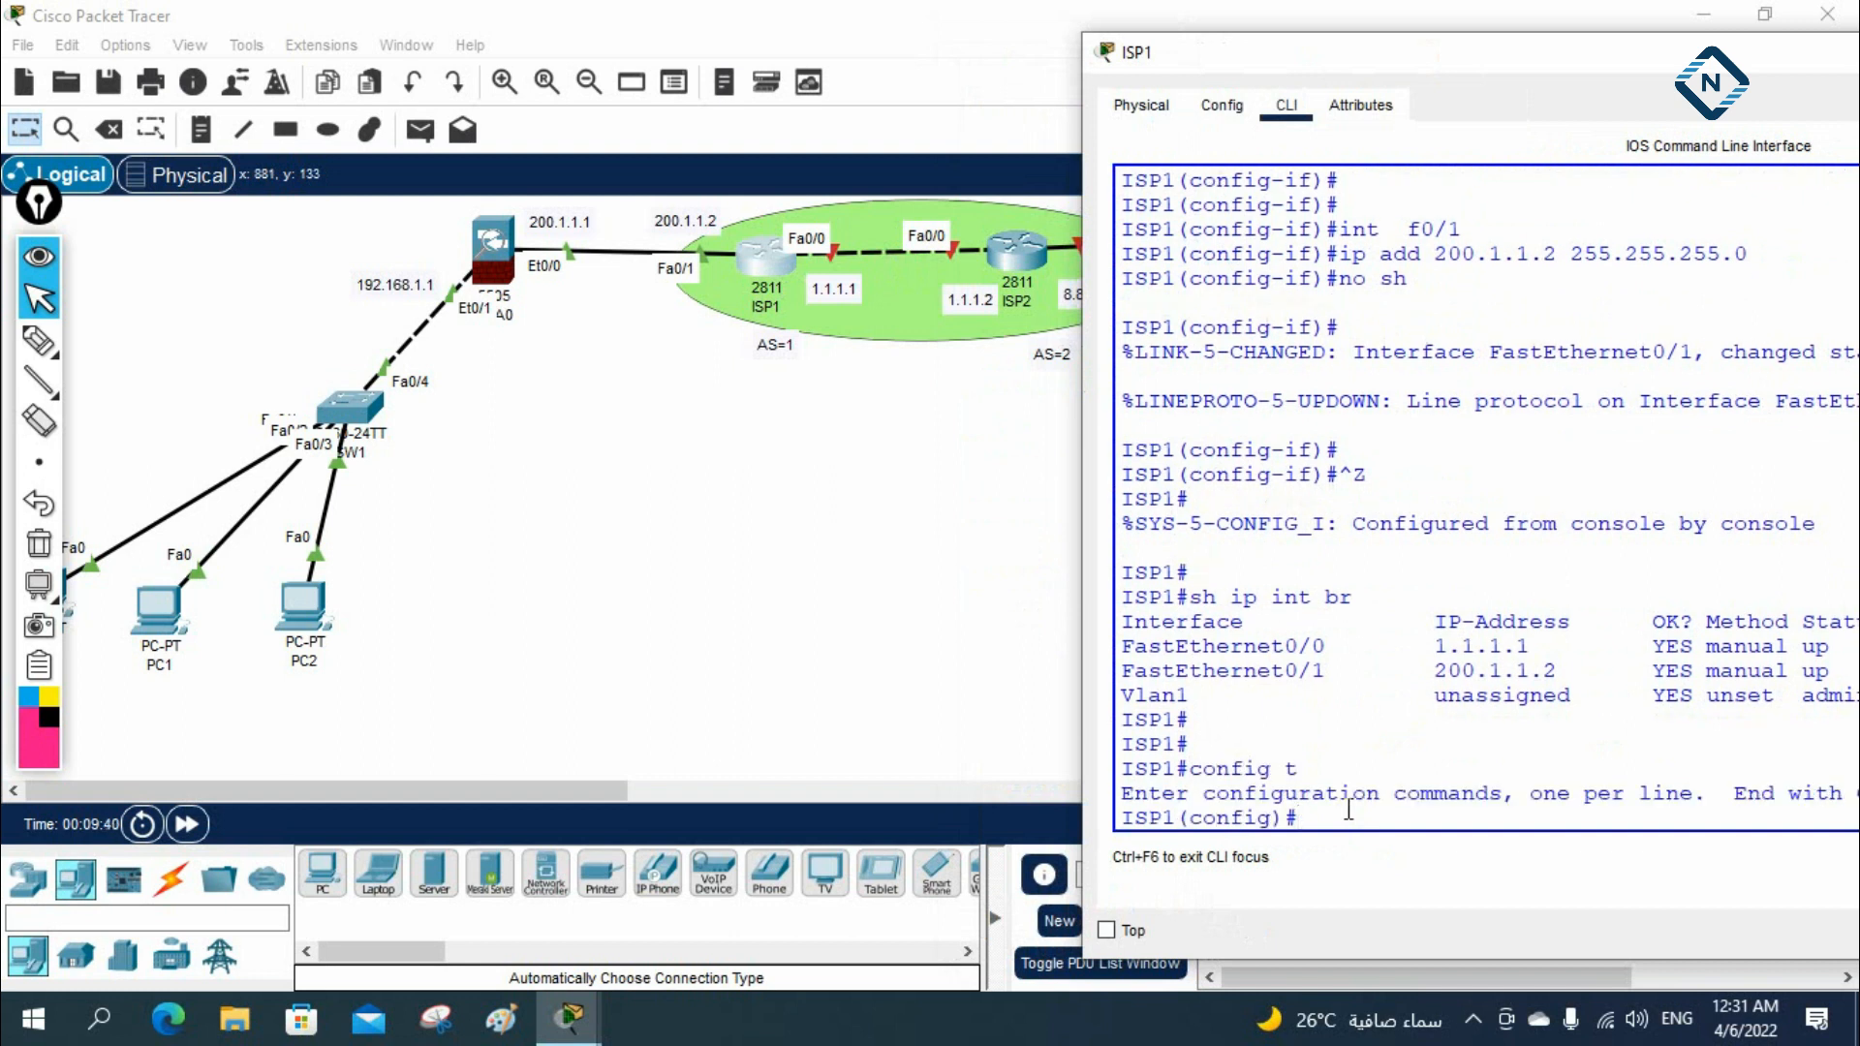
List the available routing protocols on ISP1 and start the BGP process with AS number 1
text(router)
key(Tab)
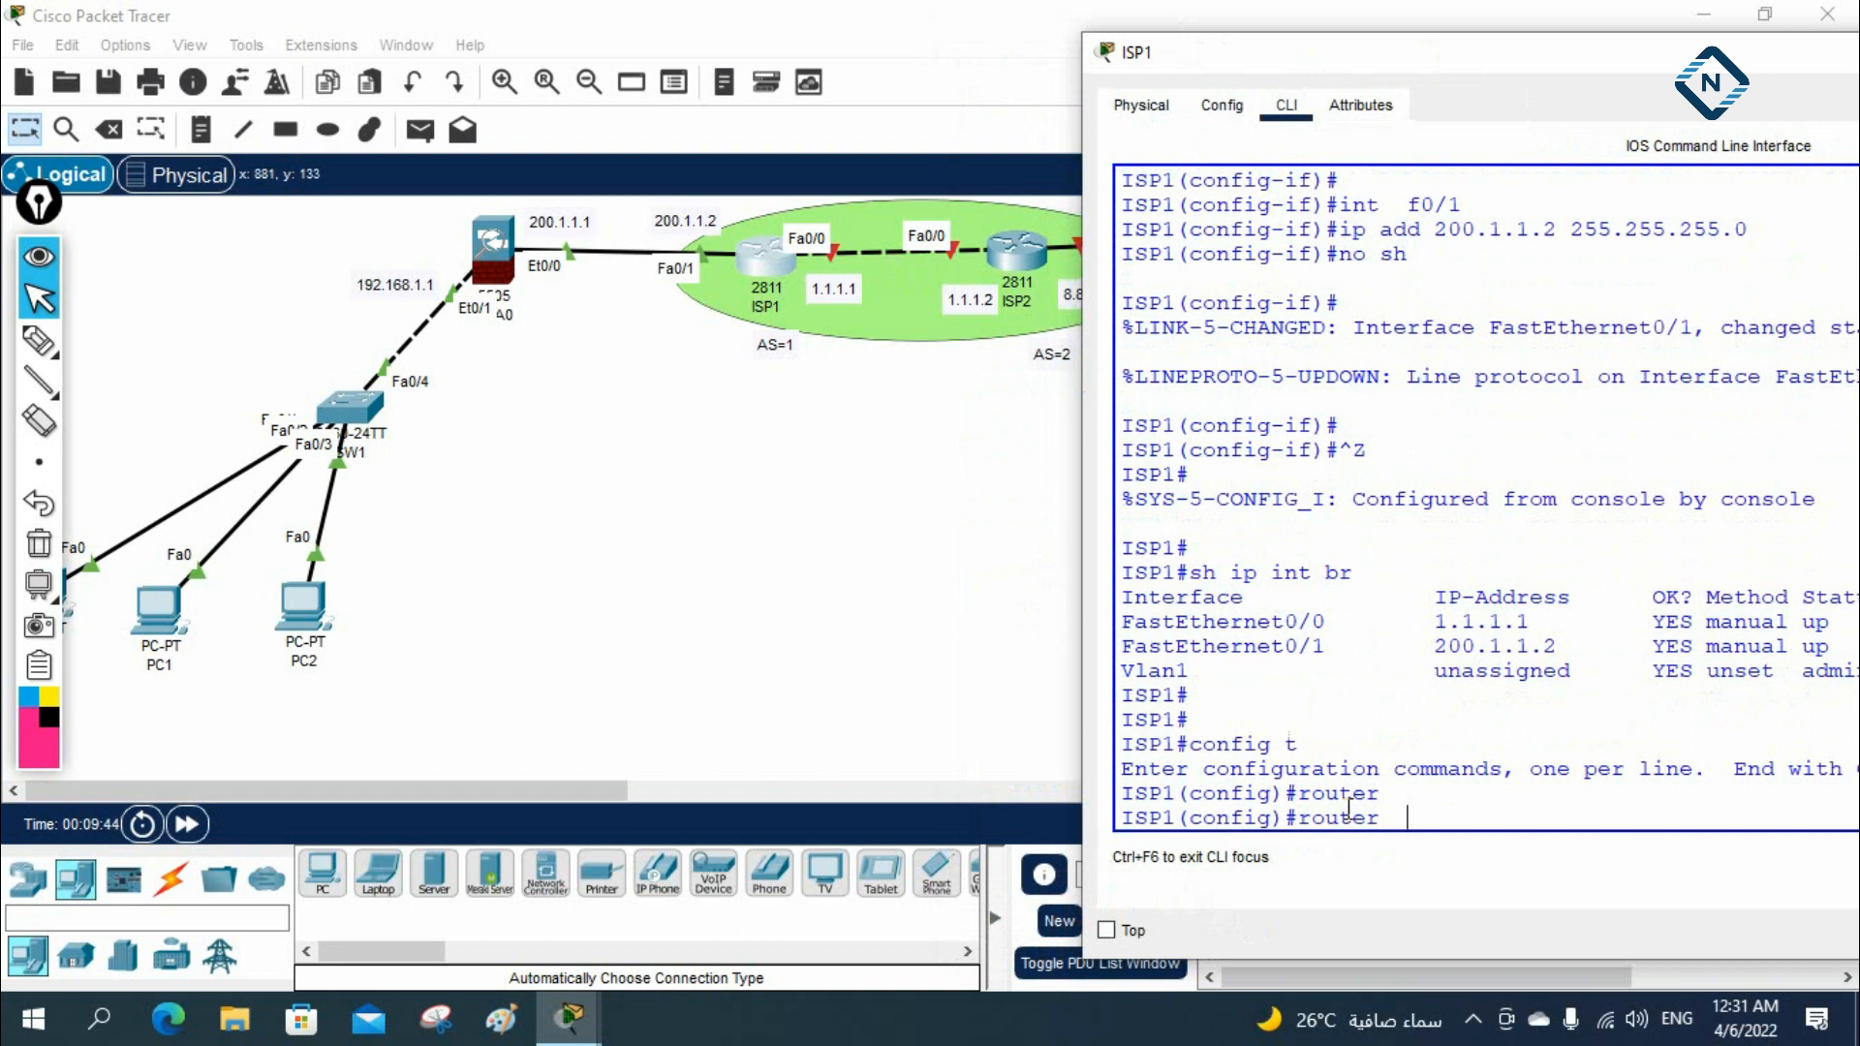
key(Tab)
text(?)
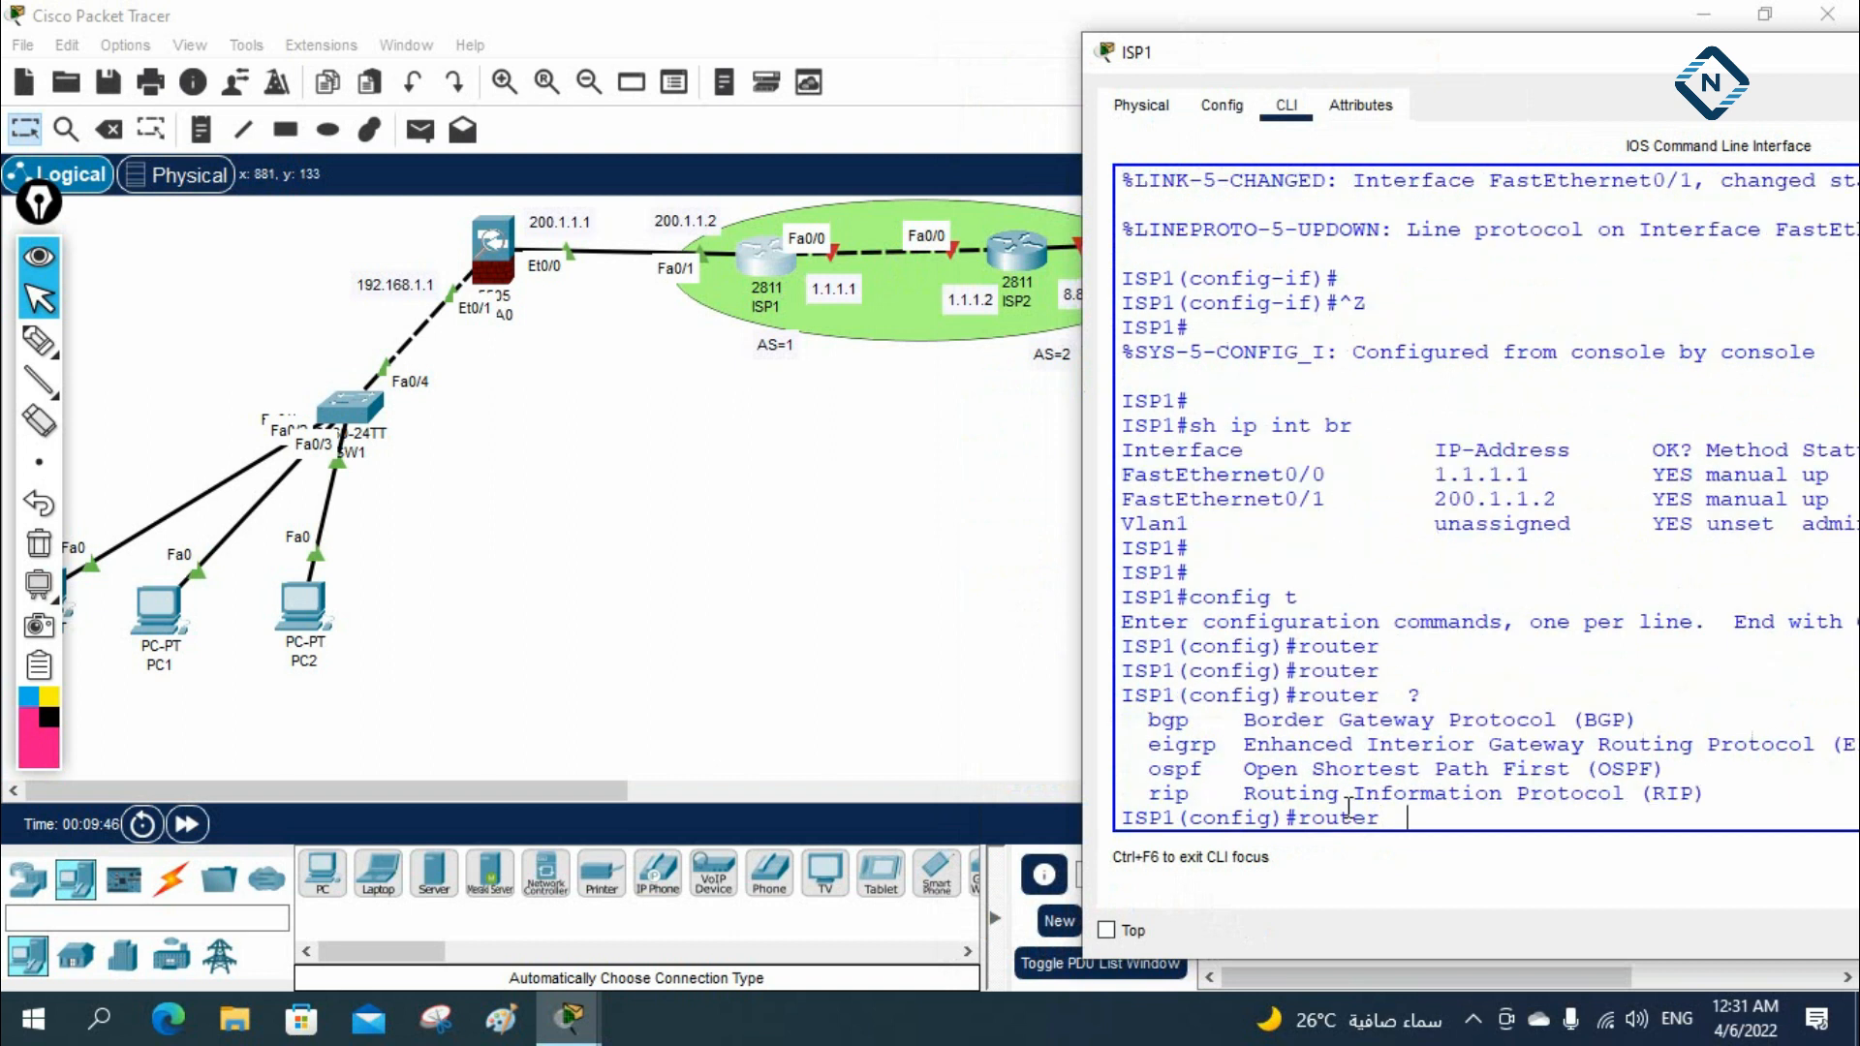
text(bgp 1)
key(Return)
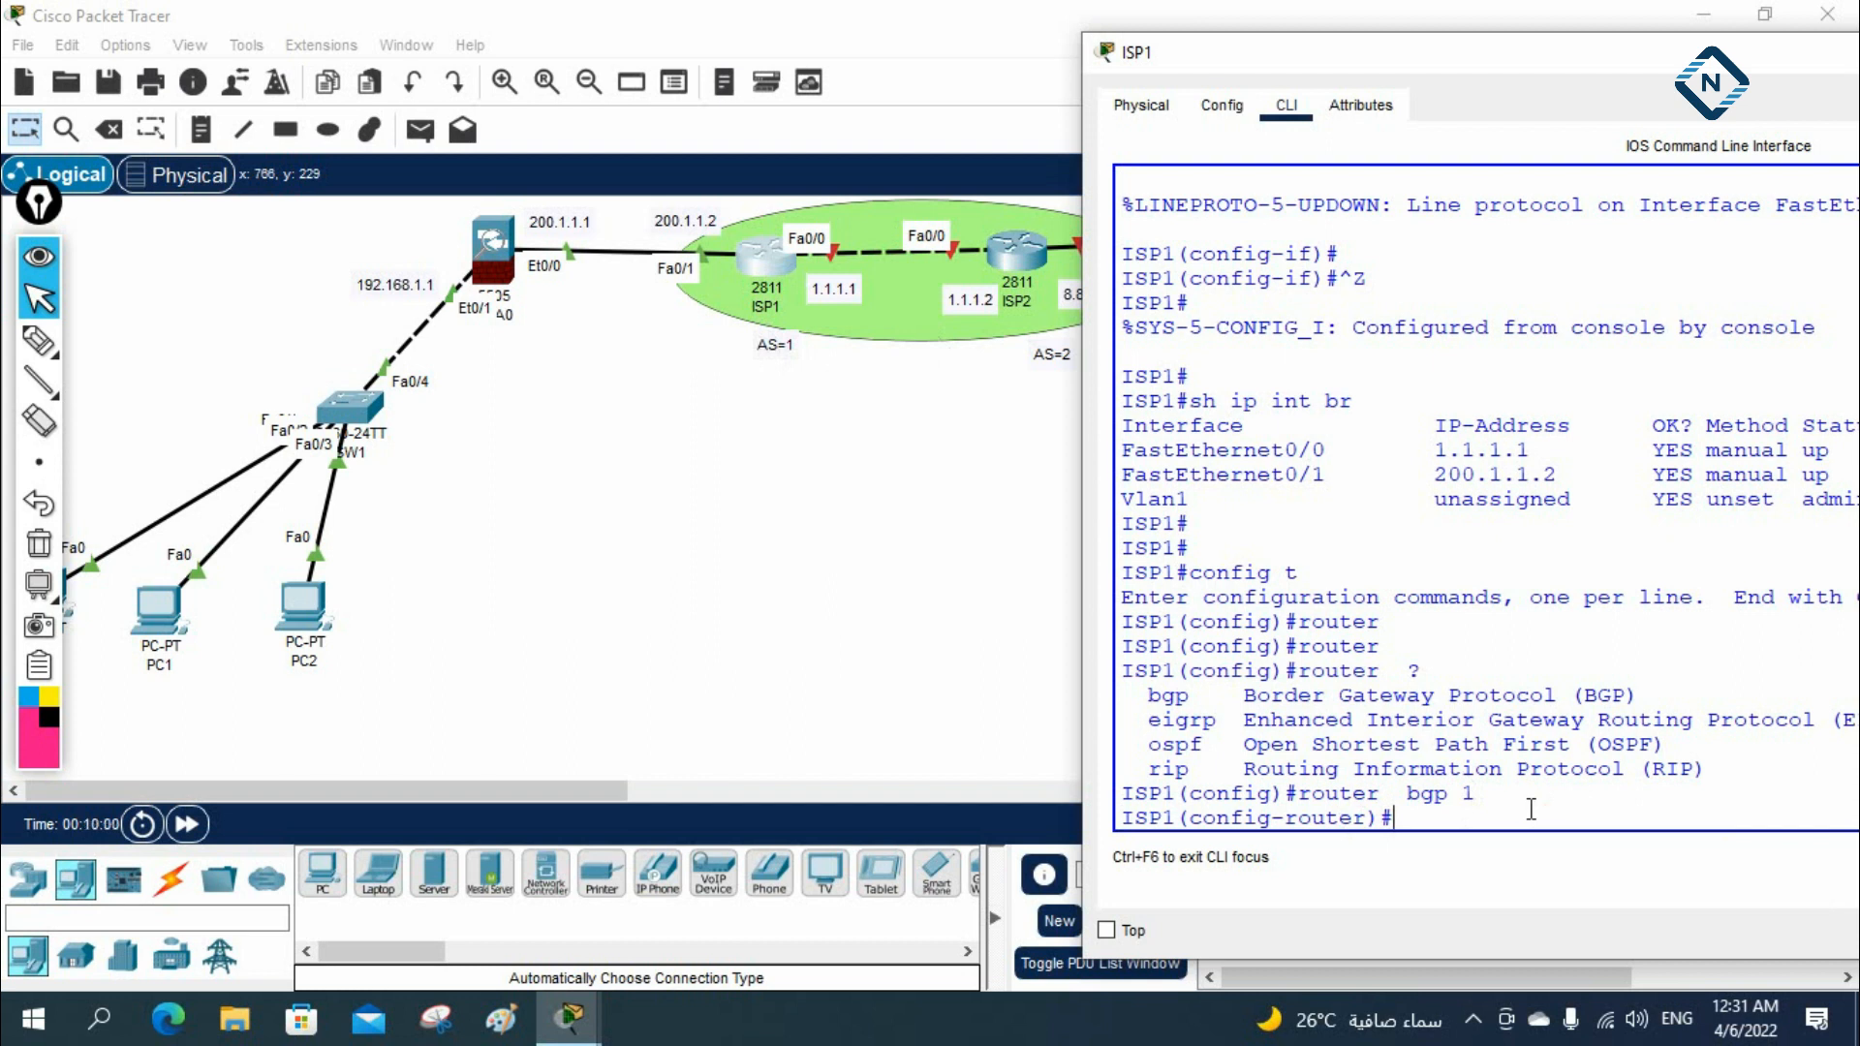
Define 1.1.1.2 as ISP1's BGP neighbor with remote-as 2
text(ne)
key(Tab)
text(ig)
key(Tab)
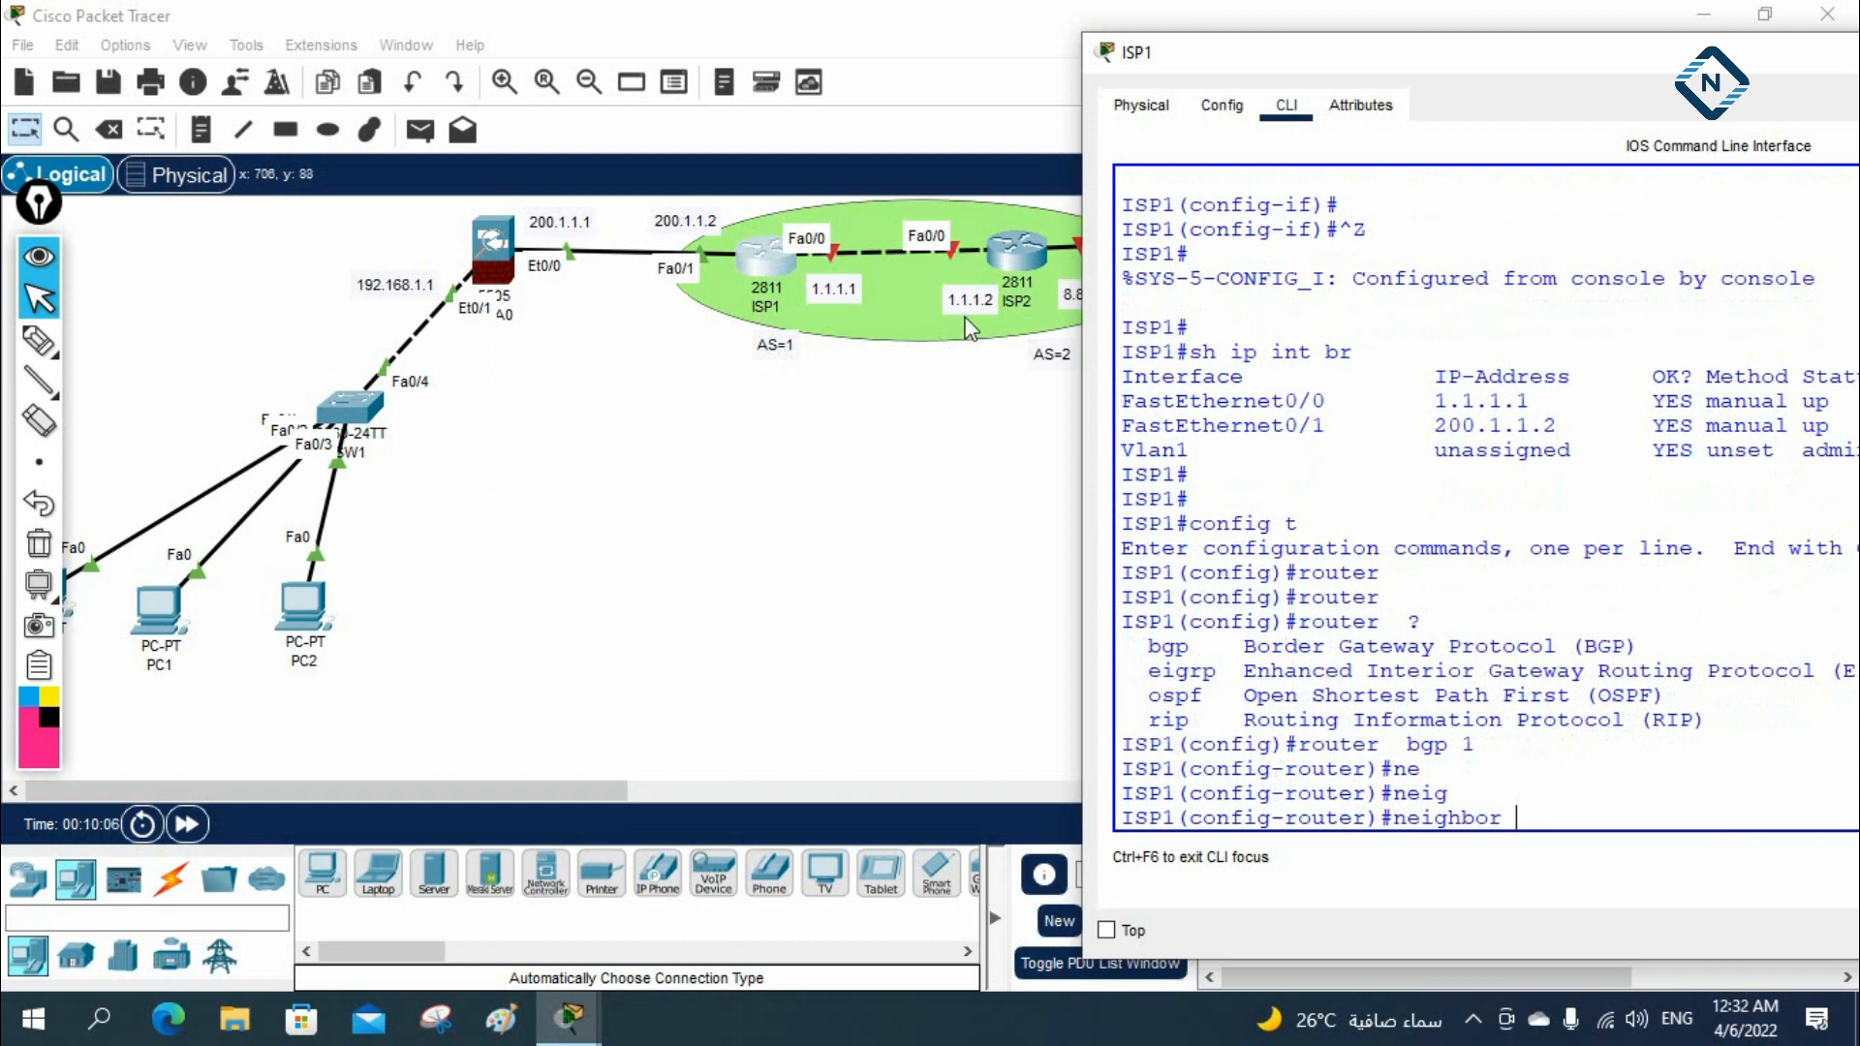
text(1.1.1.2)
text(rem)
key(Tab)
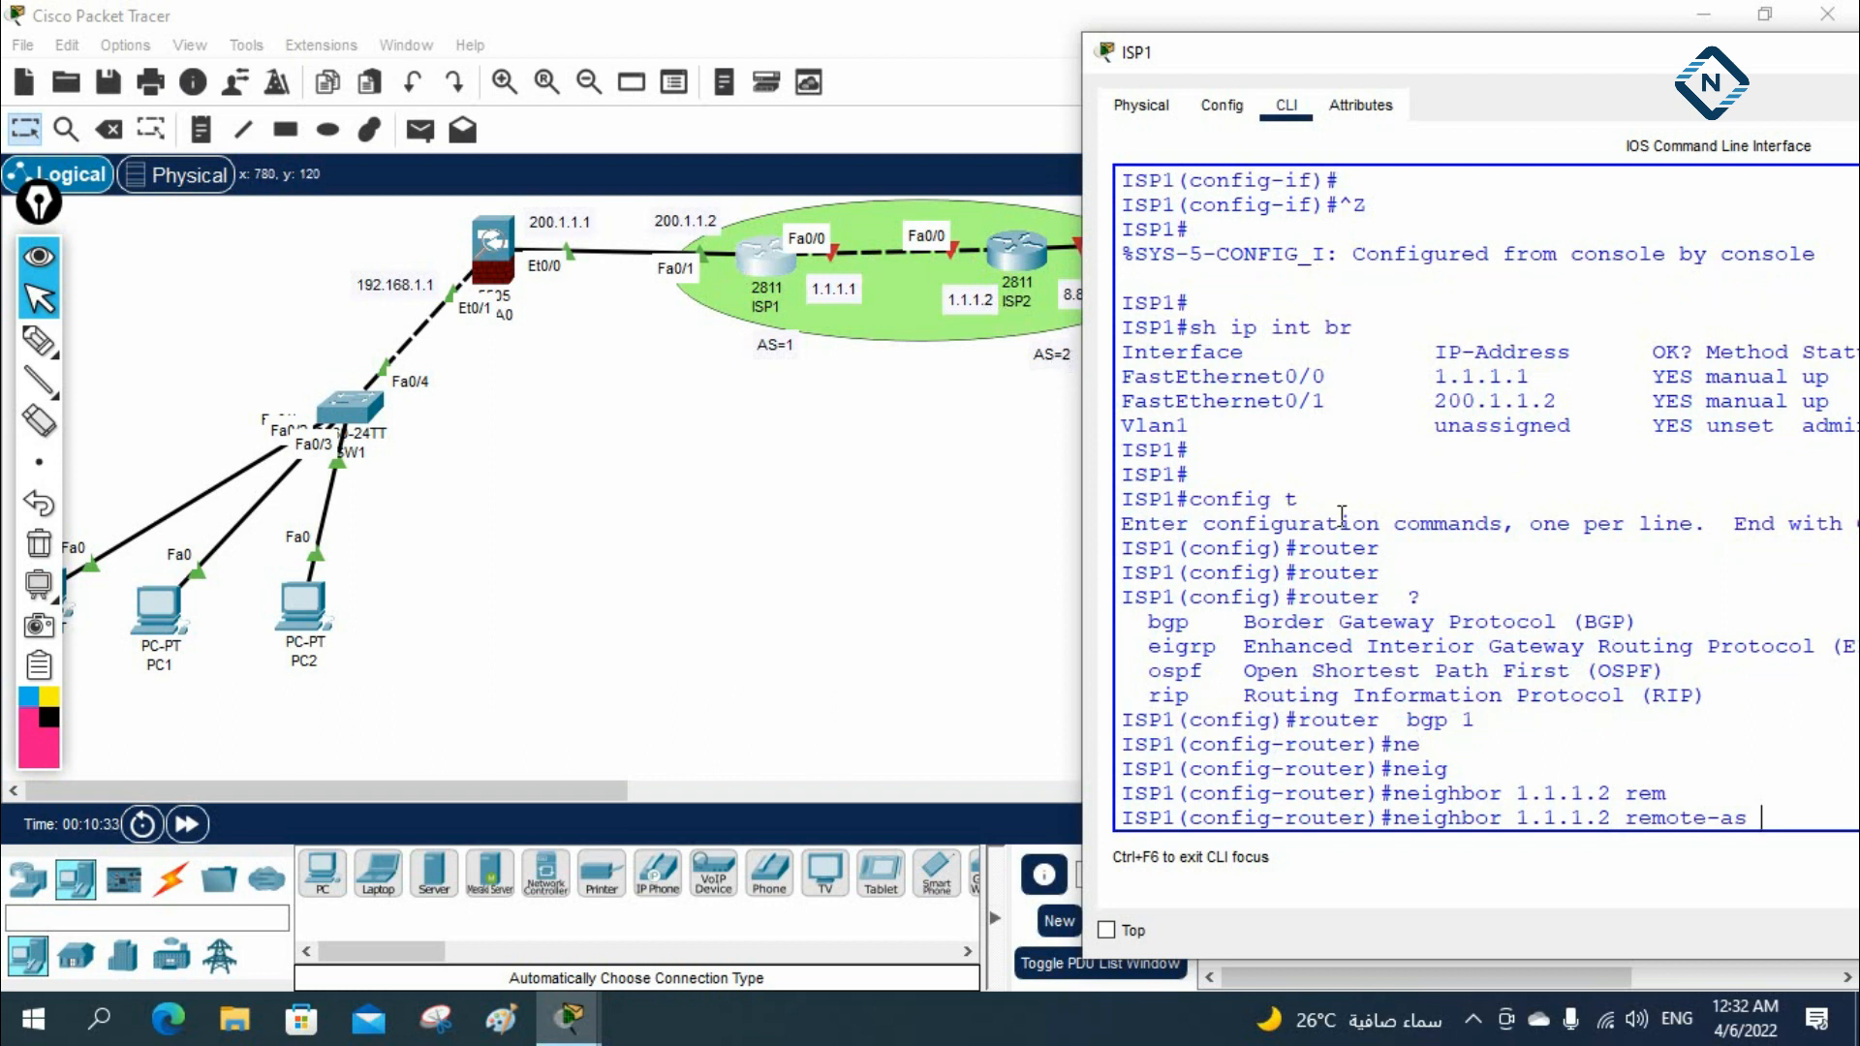
text(2)
key(Return)
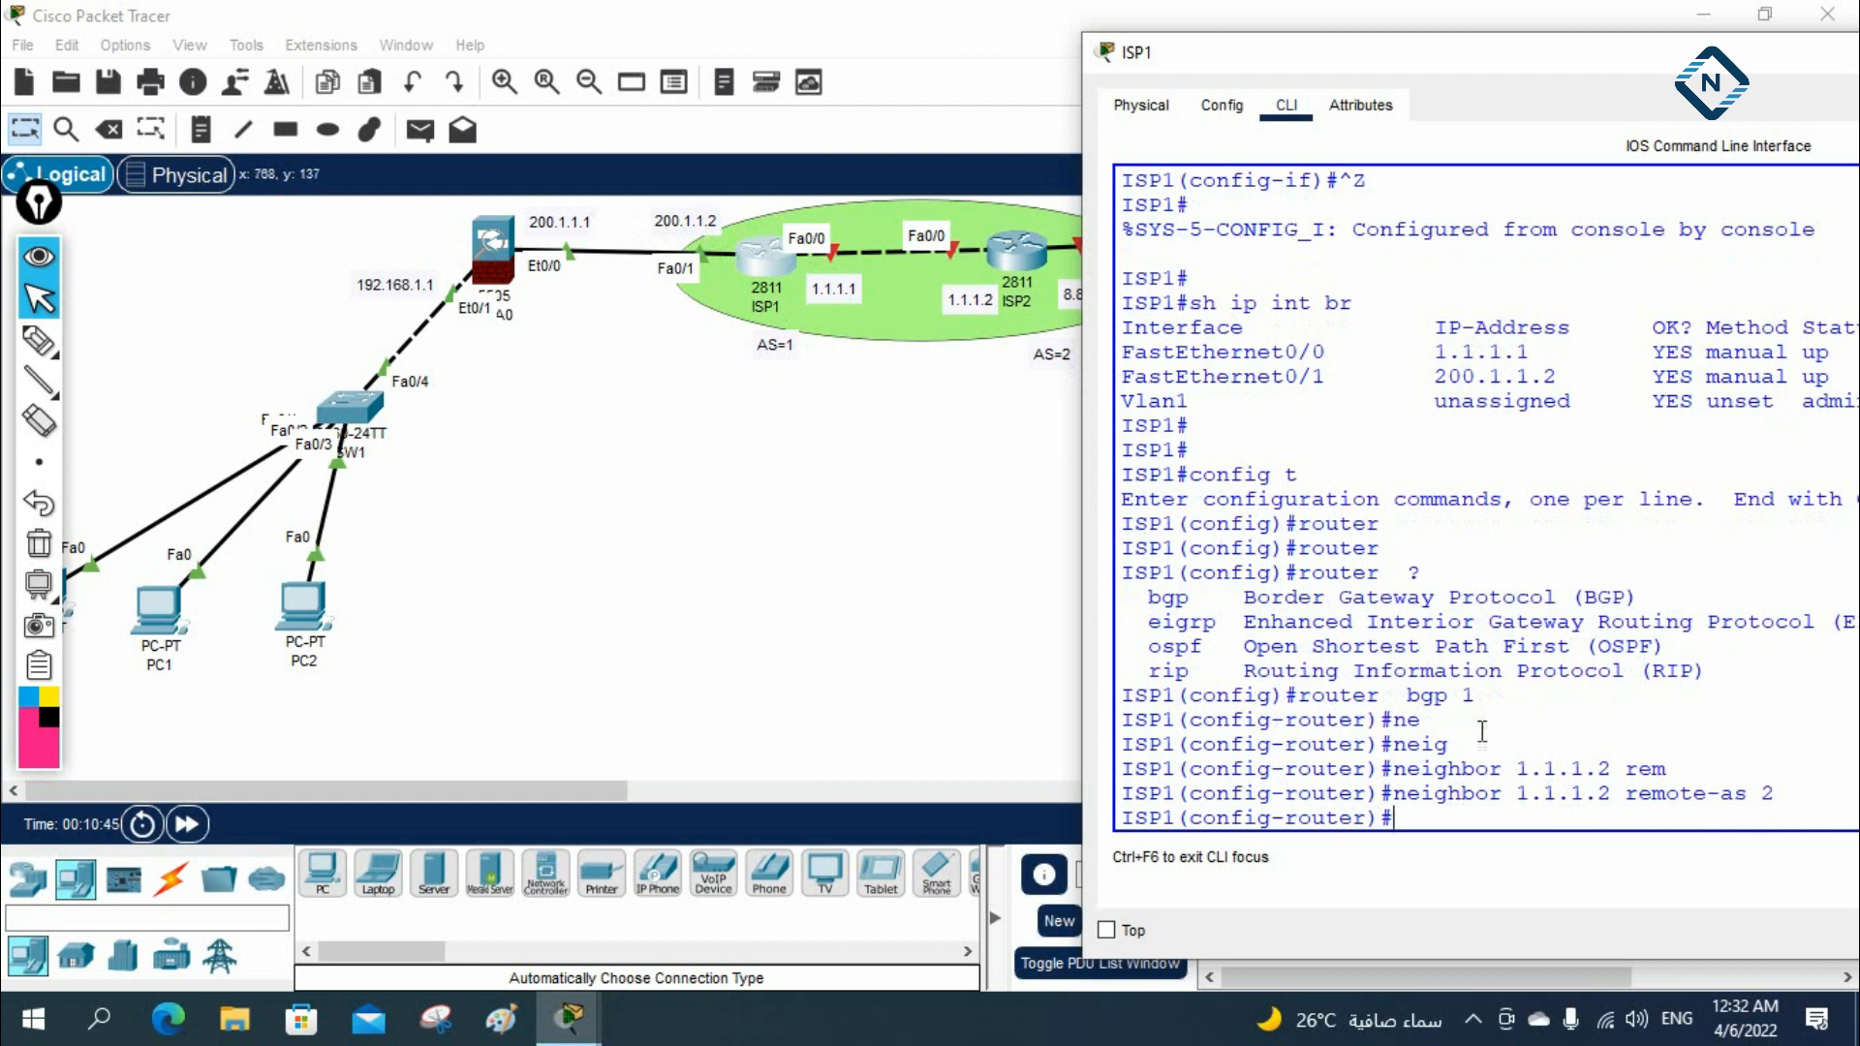
Advertise network 200.1.1.0 with mask 255.255.255.0 in ISP1's BGP process
text(net)
key(Tab)
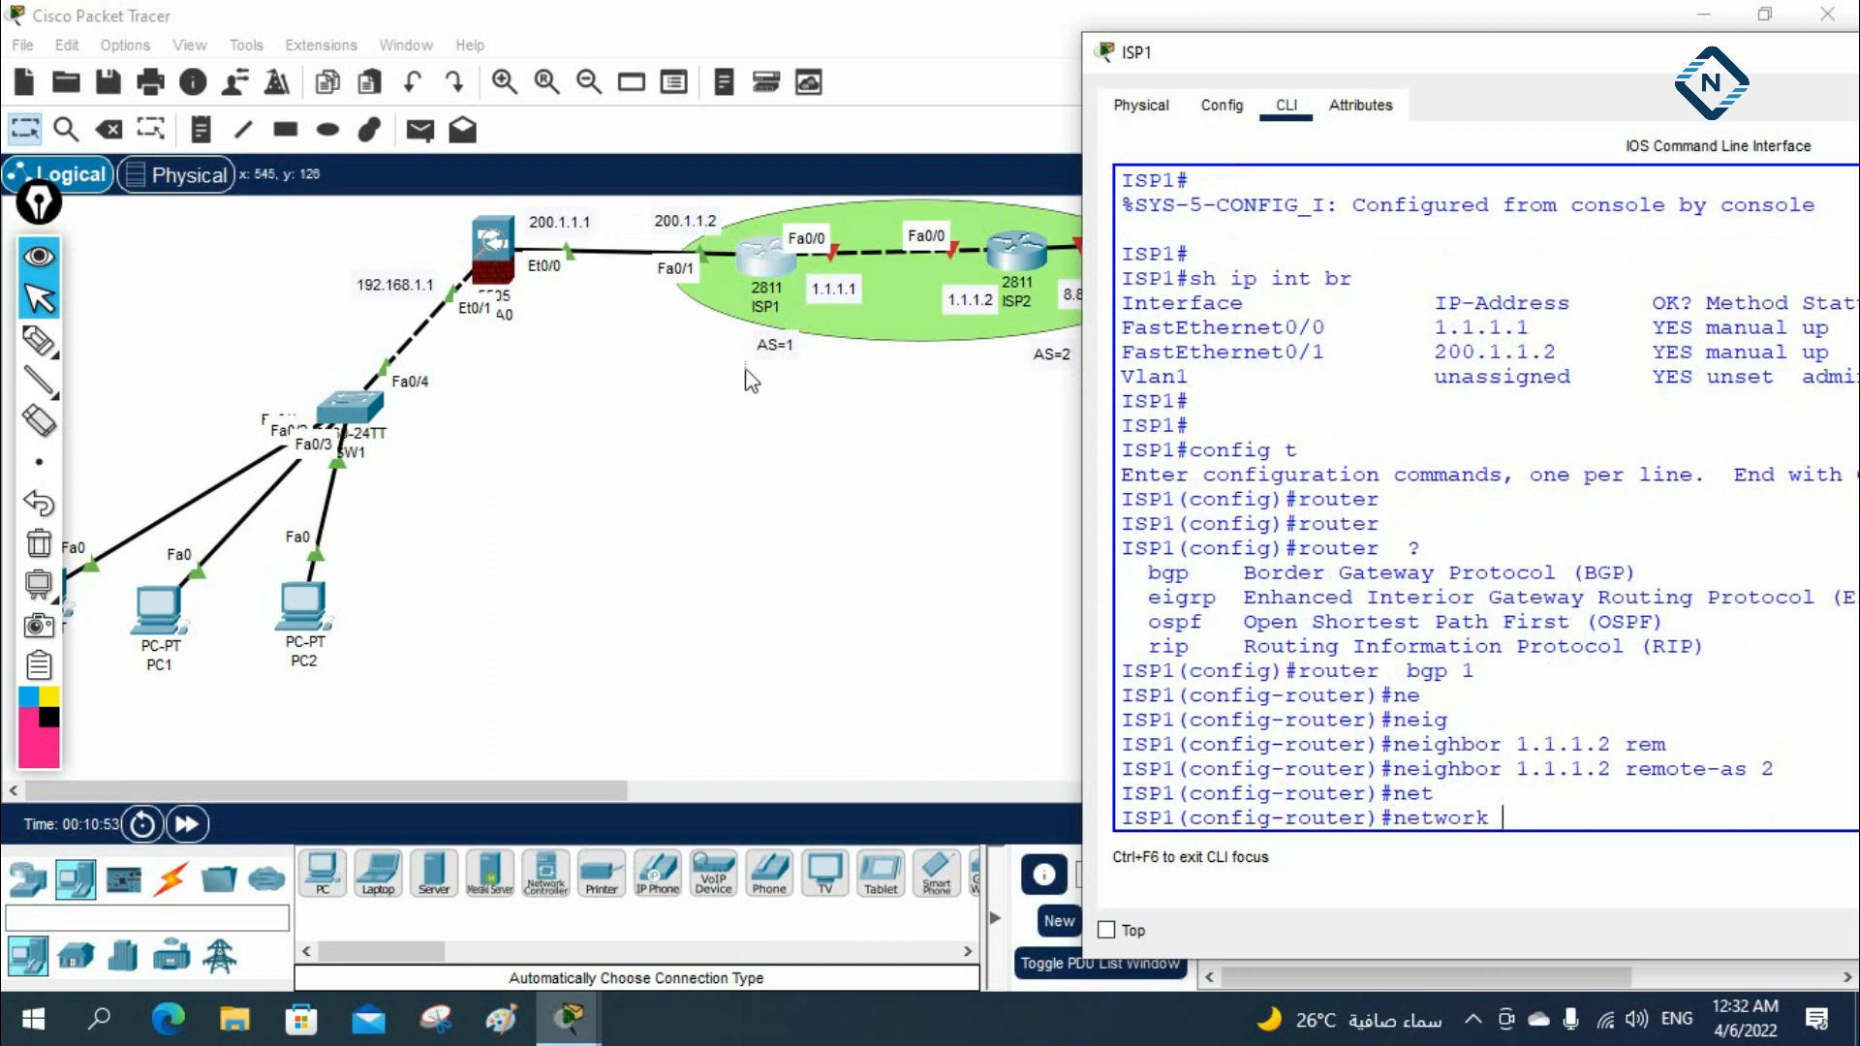
text(200.1.1.0 mas)
key(Tab)
text(255.0.)
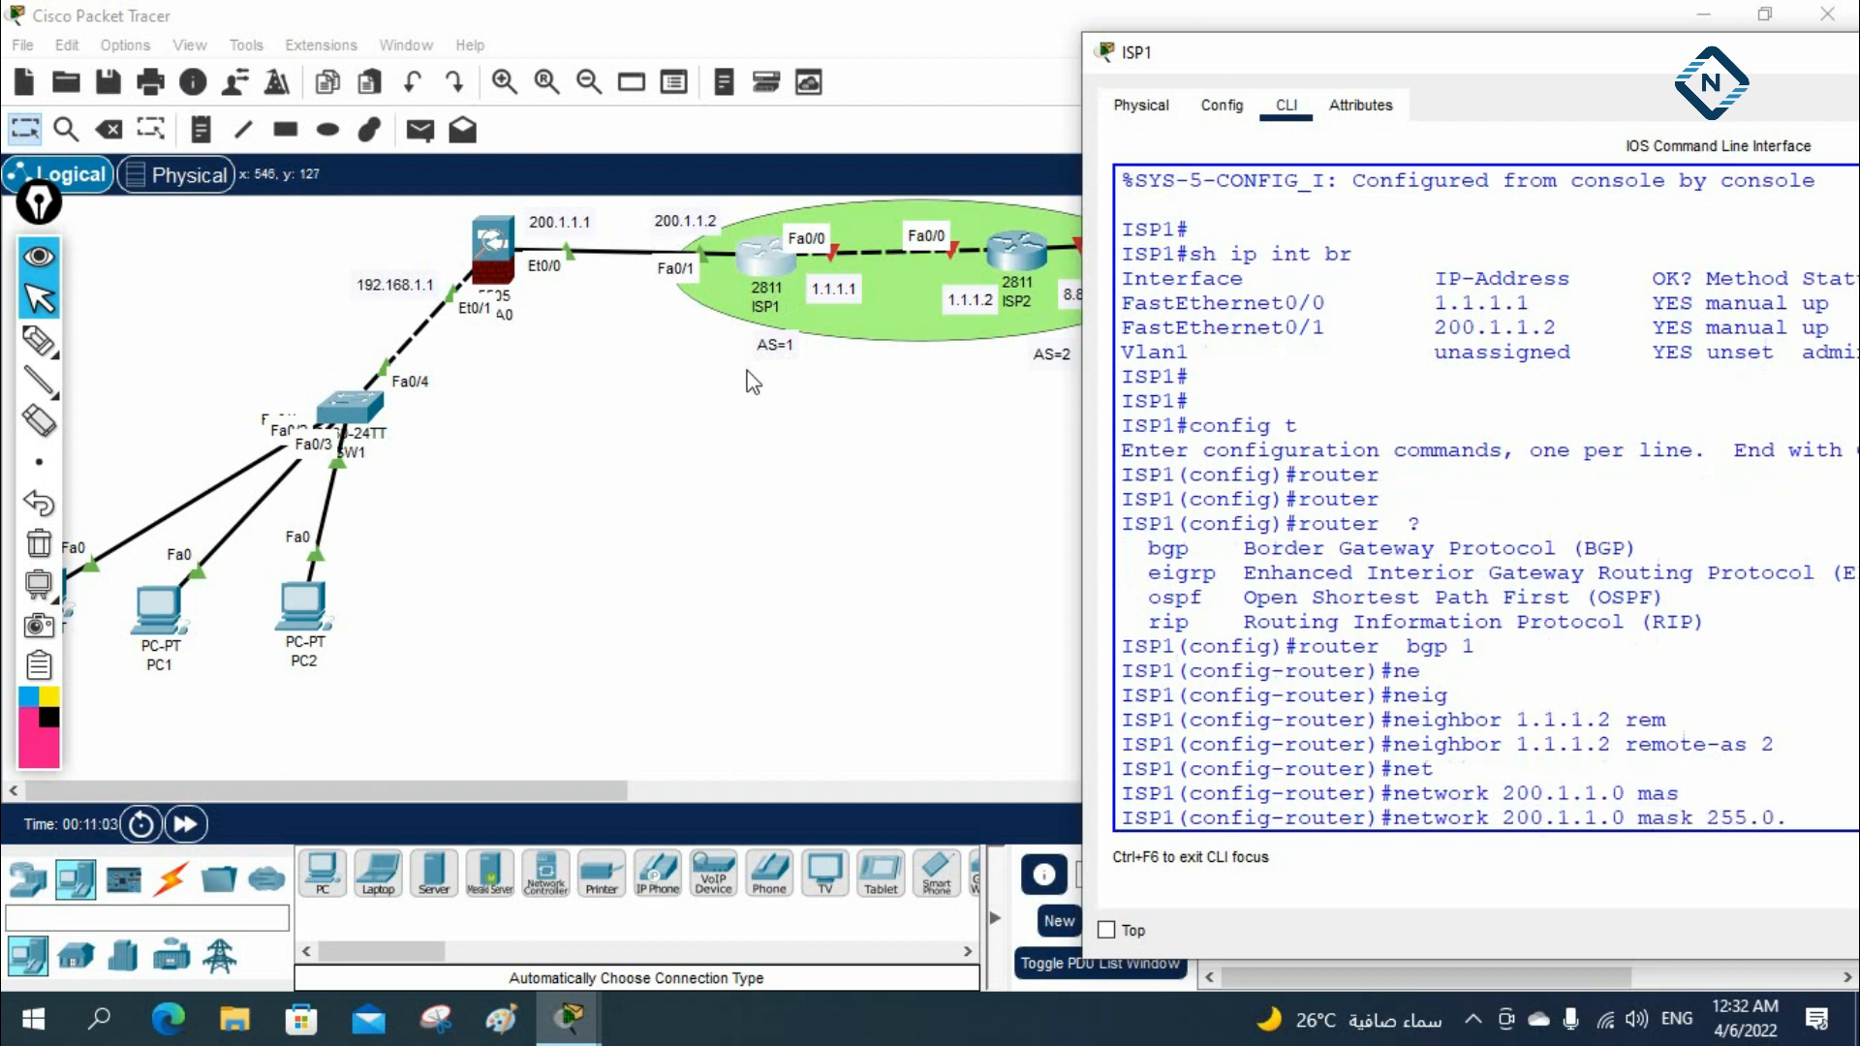
key(BackSpace)
key(BackSpace)
text(255.255)
drag(1072, 360, 964, 361)
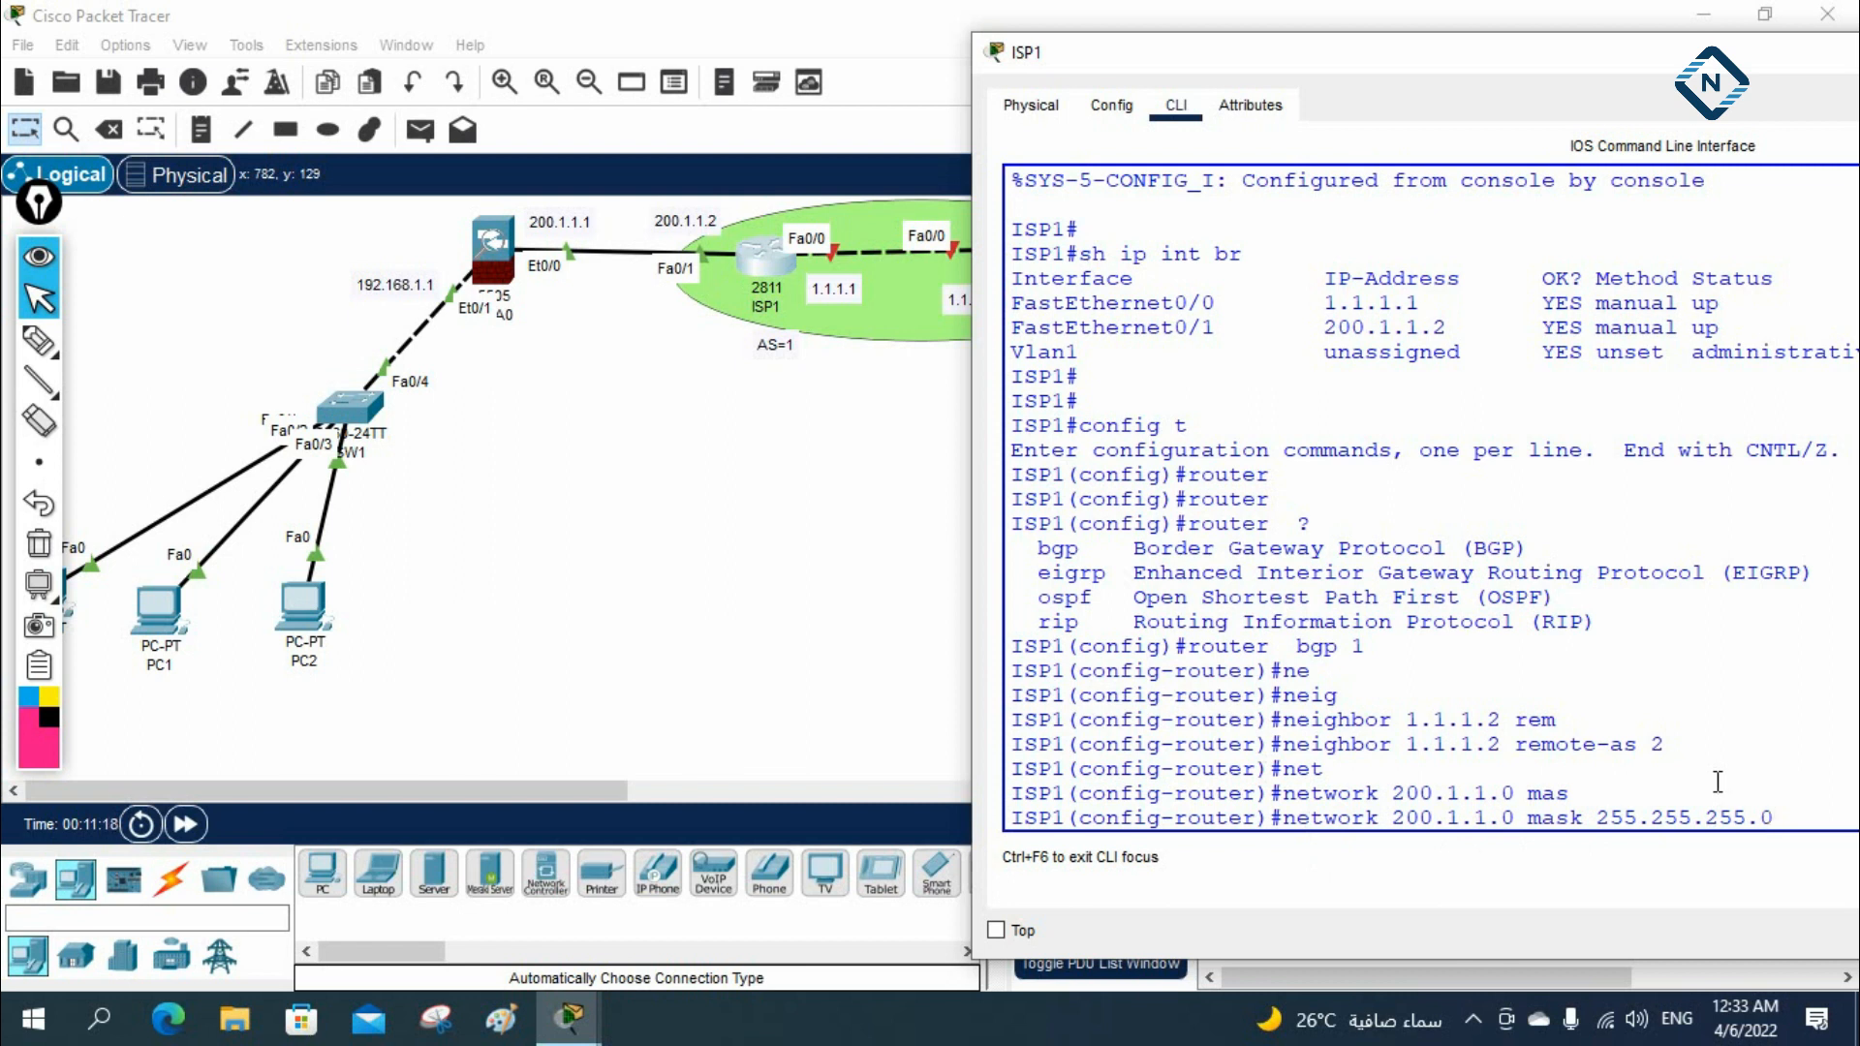
key(Return)
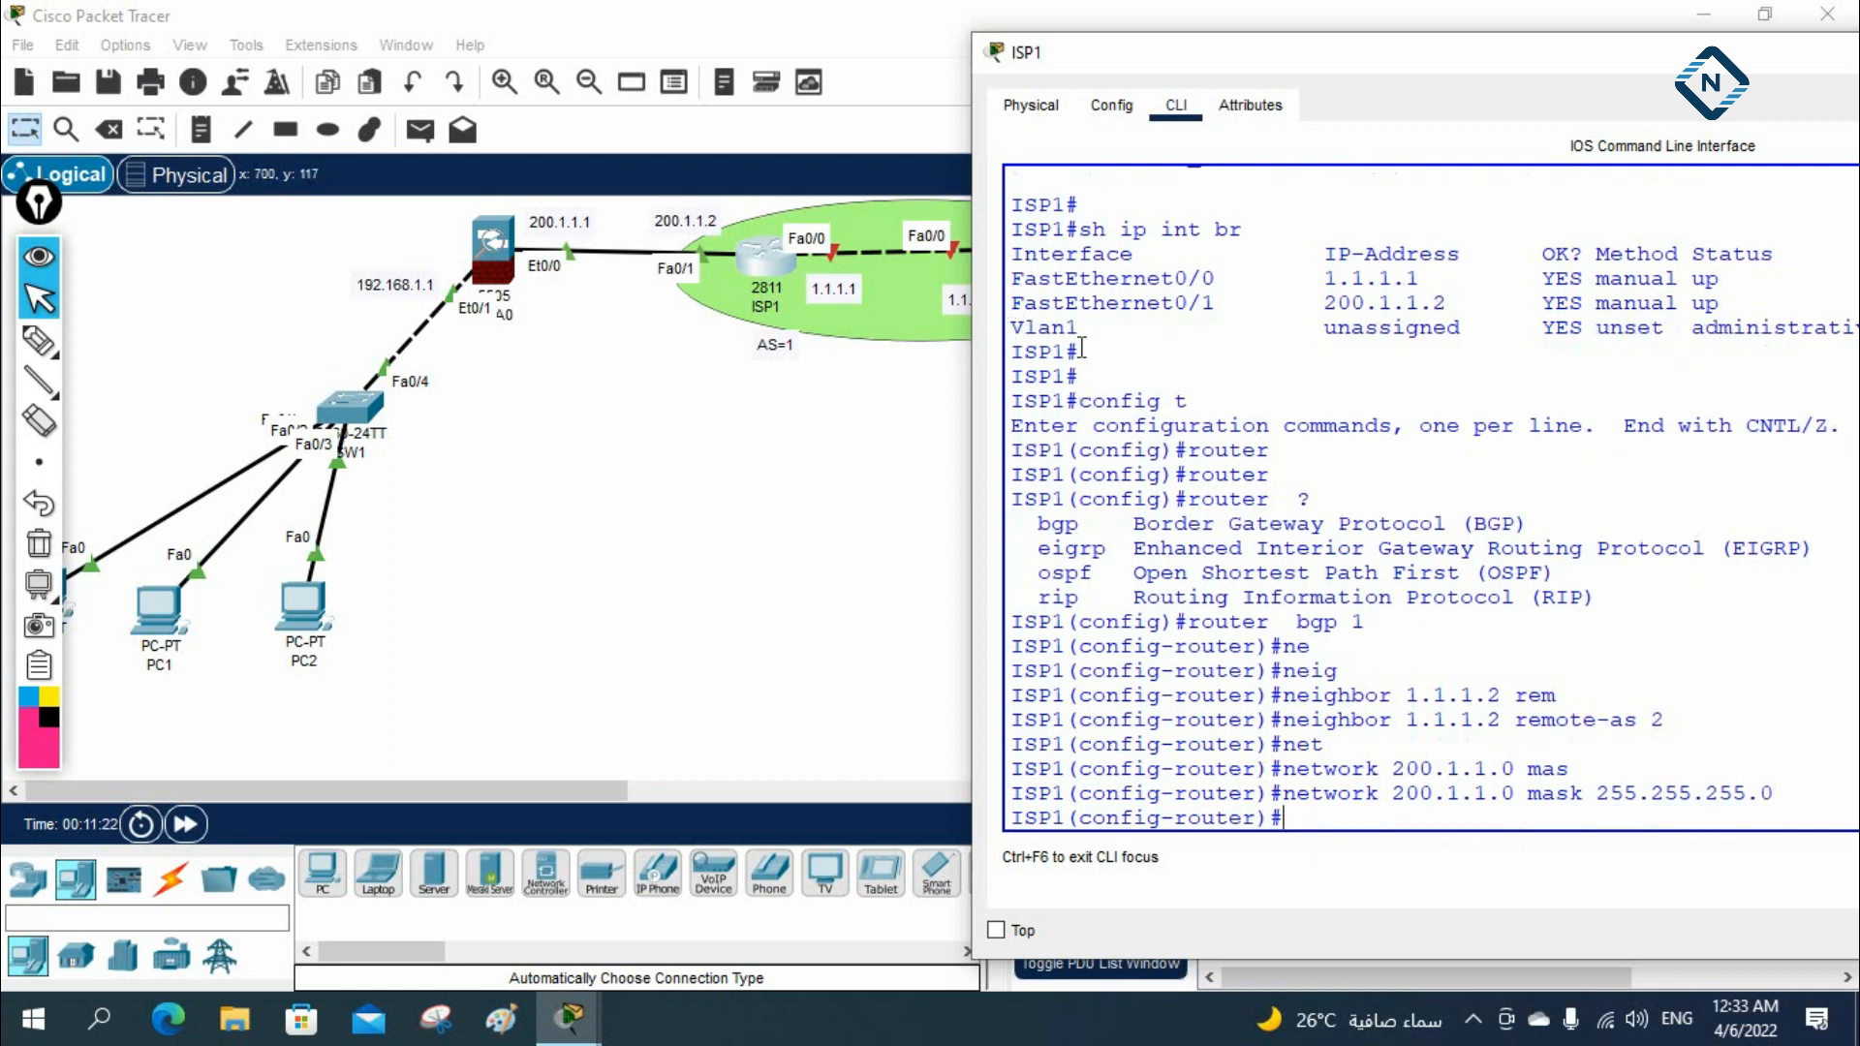
Move ISP1's console fully into view and list its command history with do sh hist
drag(1438, 58, 1061, 159)
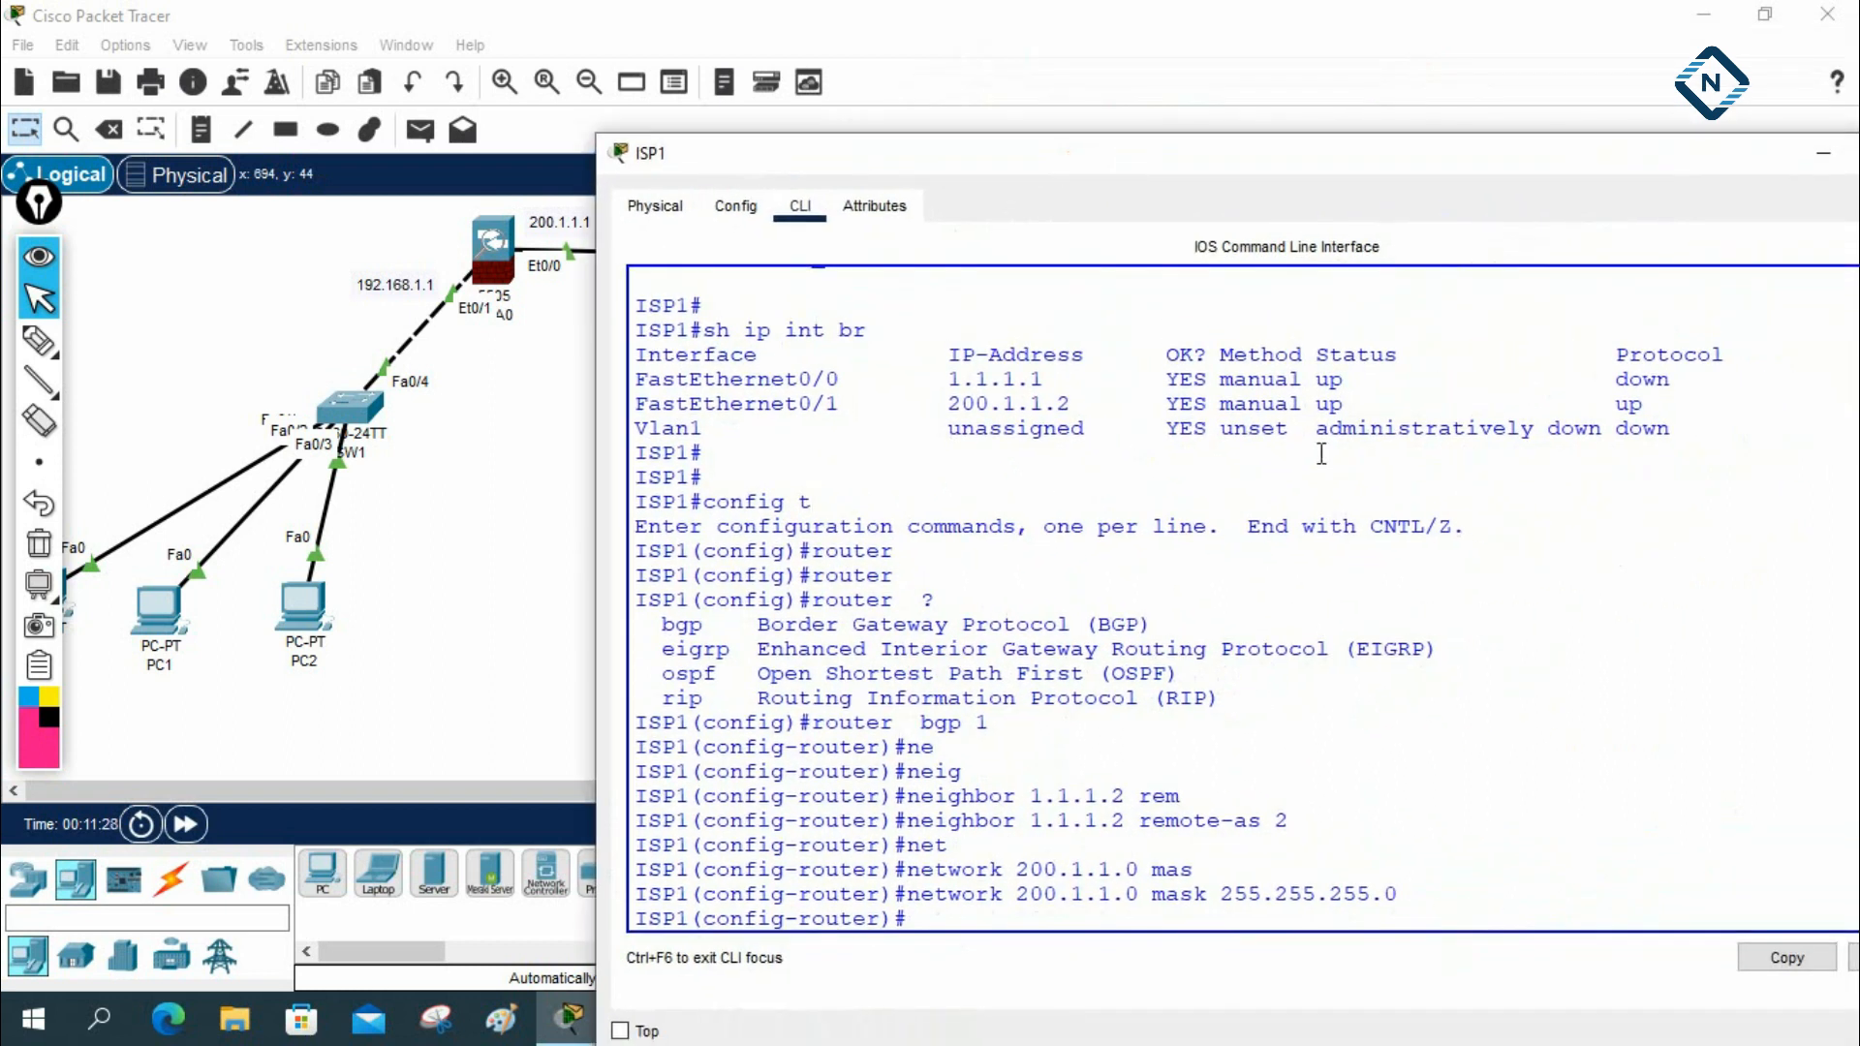
text(do sh hist)
key(Return)
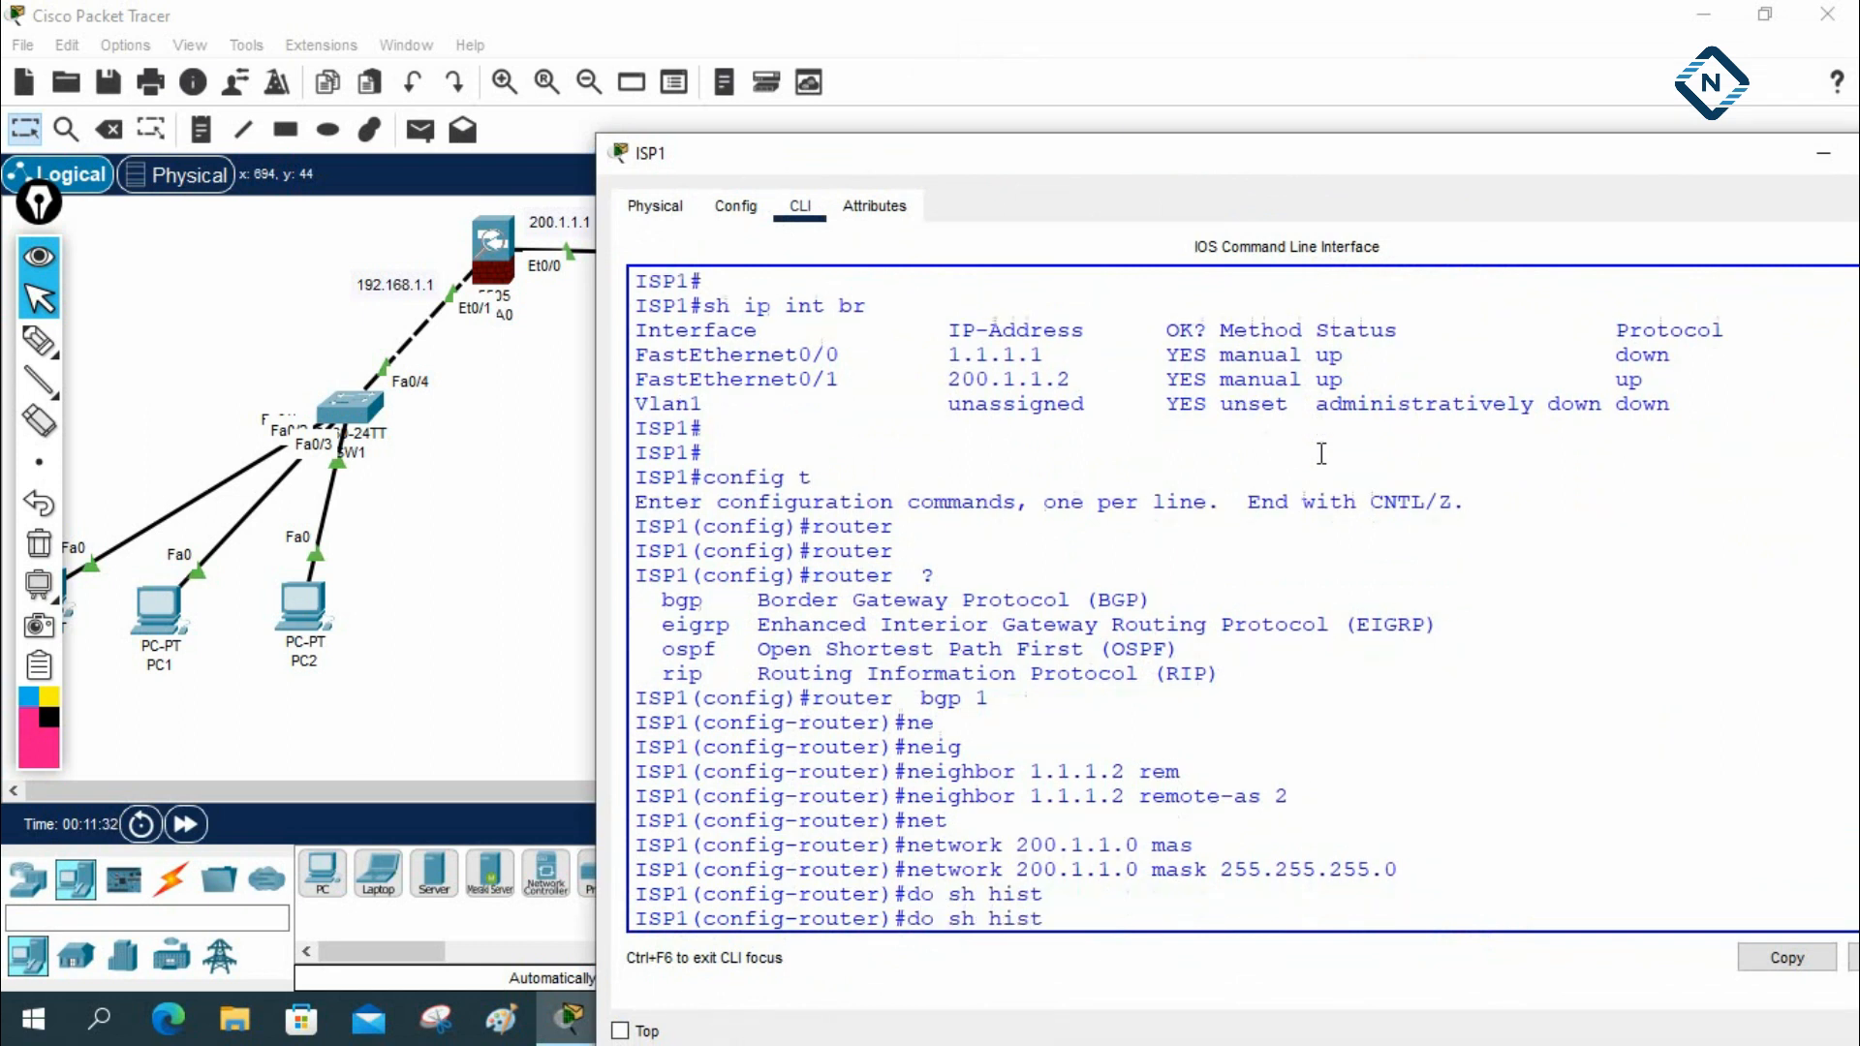
key(Return)
key(Return)
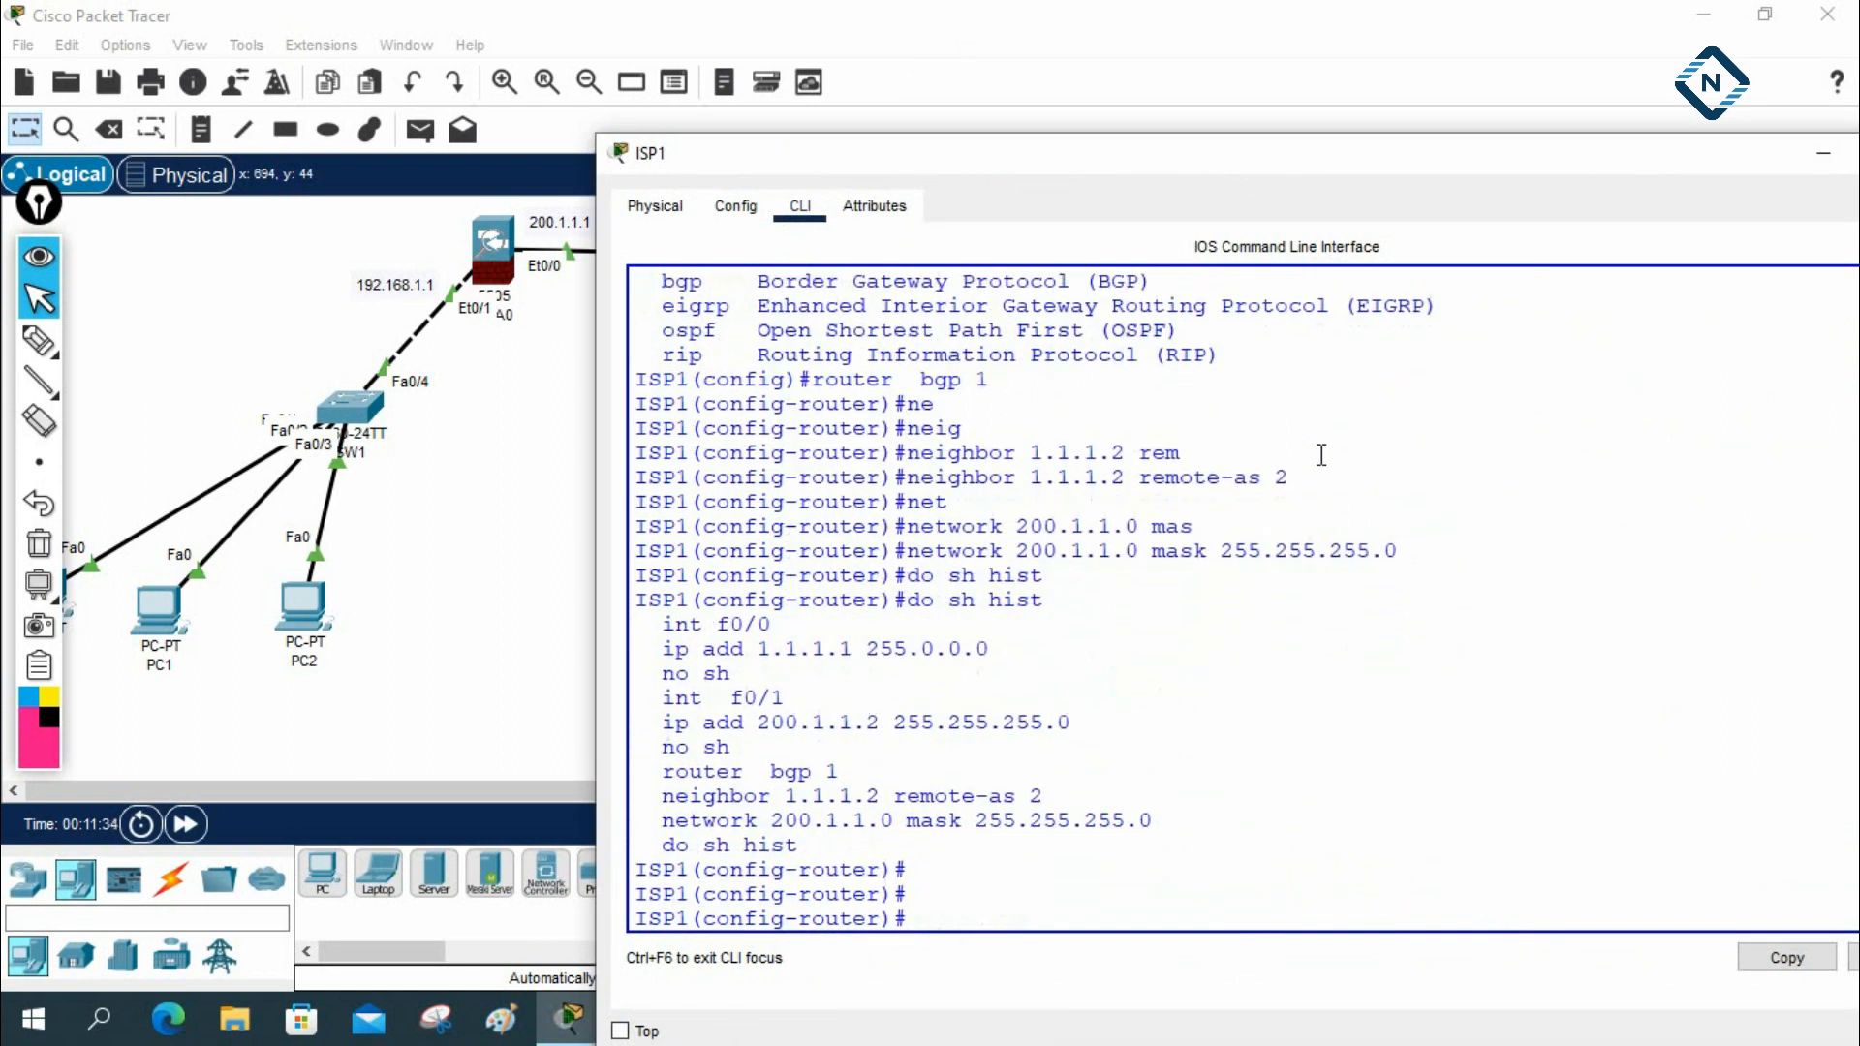
Copy the history commands from int f0/0 through the network 200.1.1.0 line into a new Notepad document
mouse_move(660, 626)
mouse_down()
mouse_move(930, 706)
mouse_move(935, 736)
mouse_move(1097, 752)
mouse_move(1164, 829)
mouse_up()
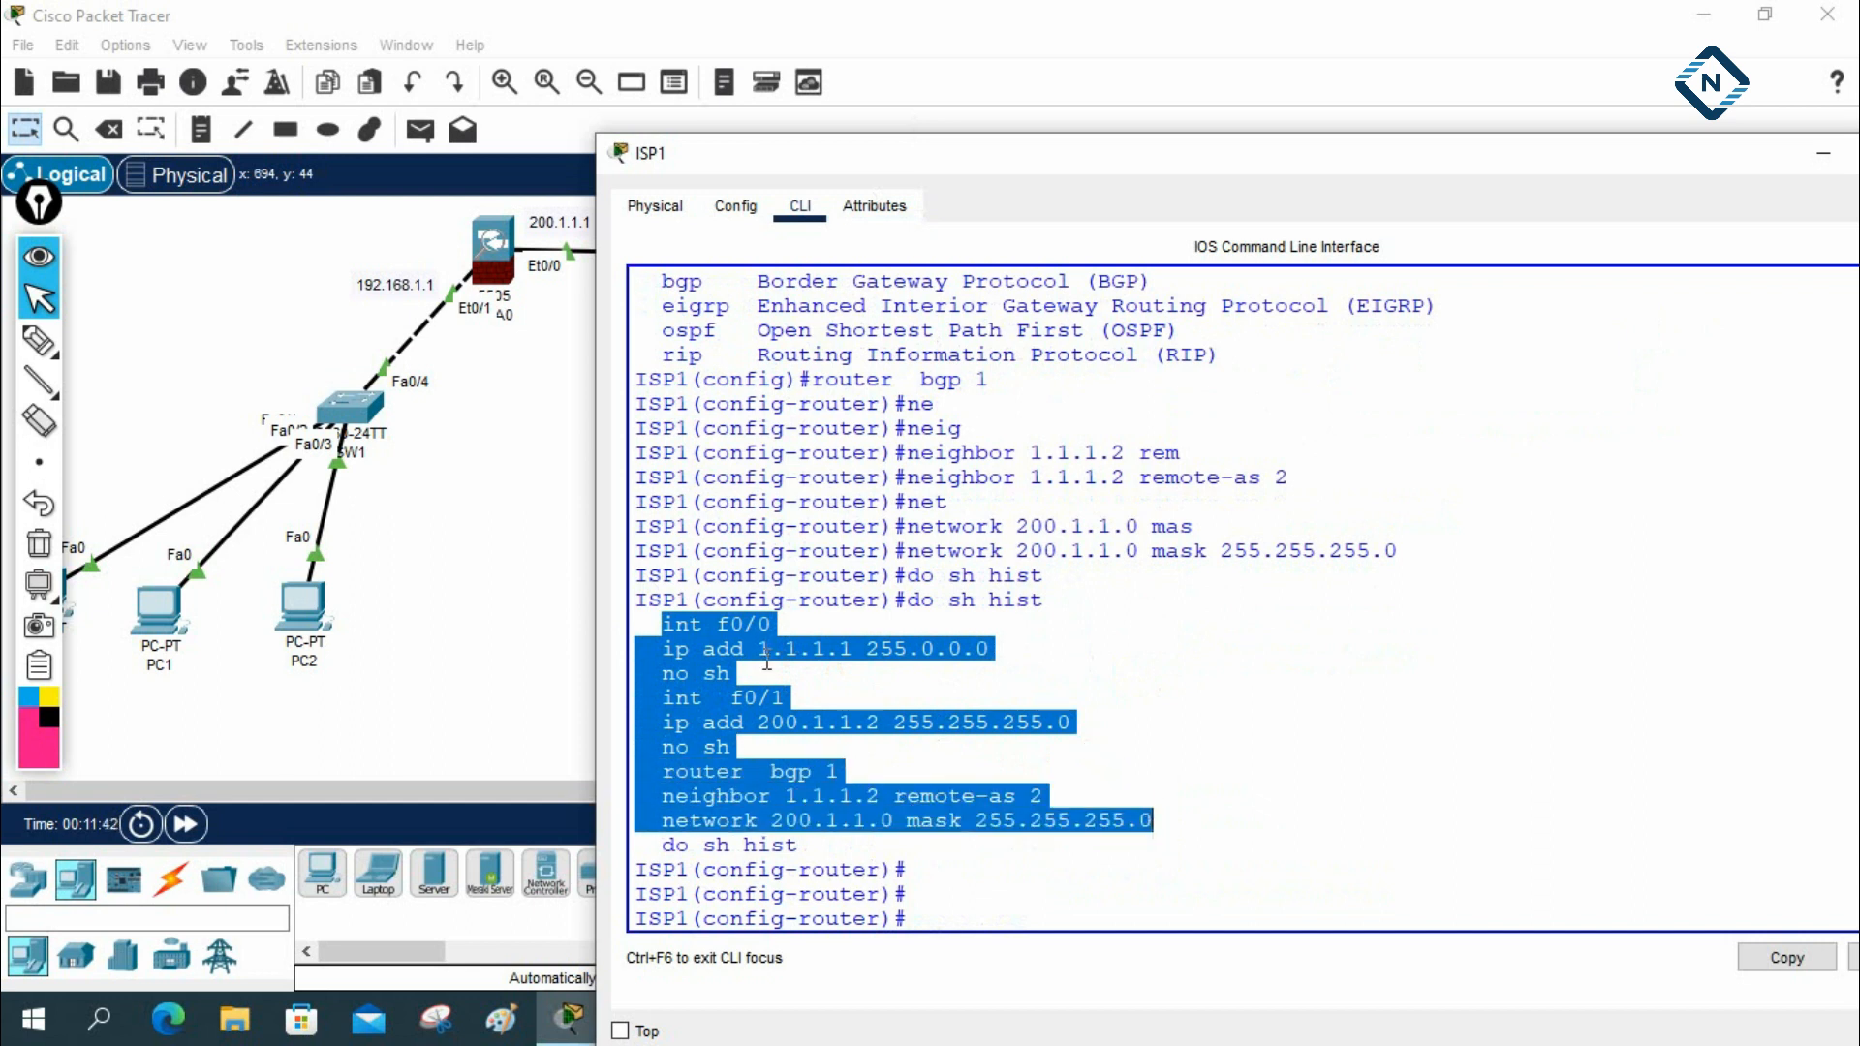
right_click(758, 667)
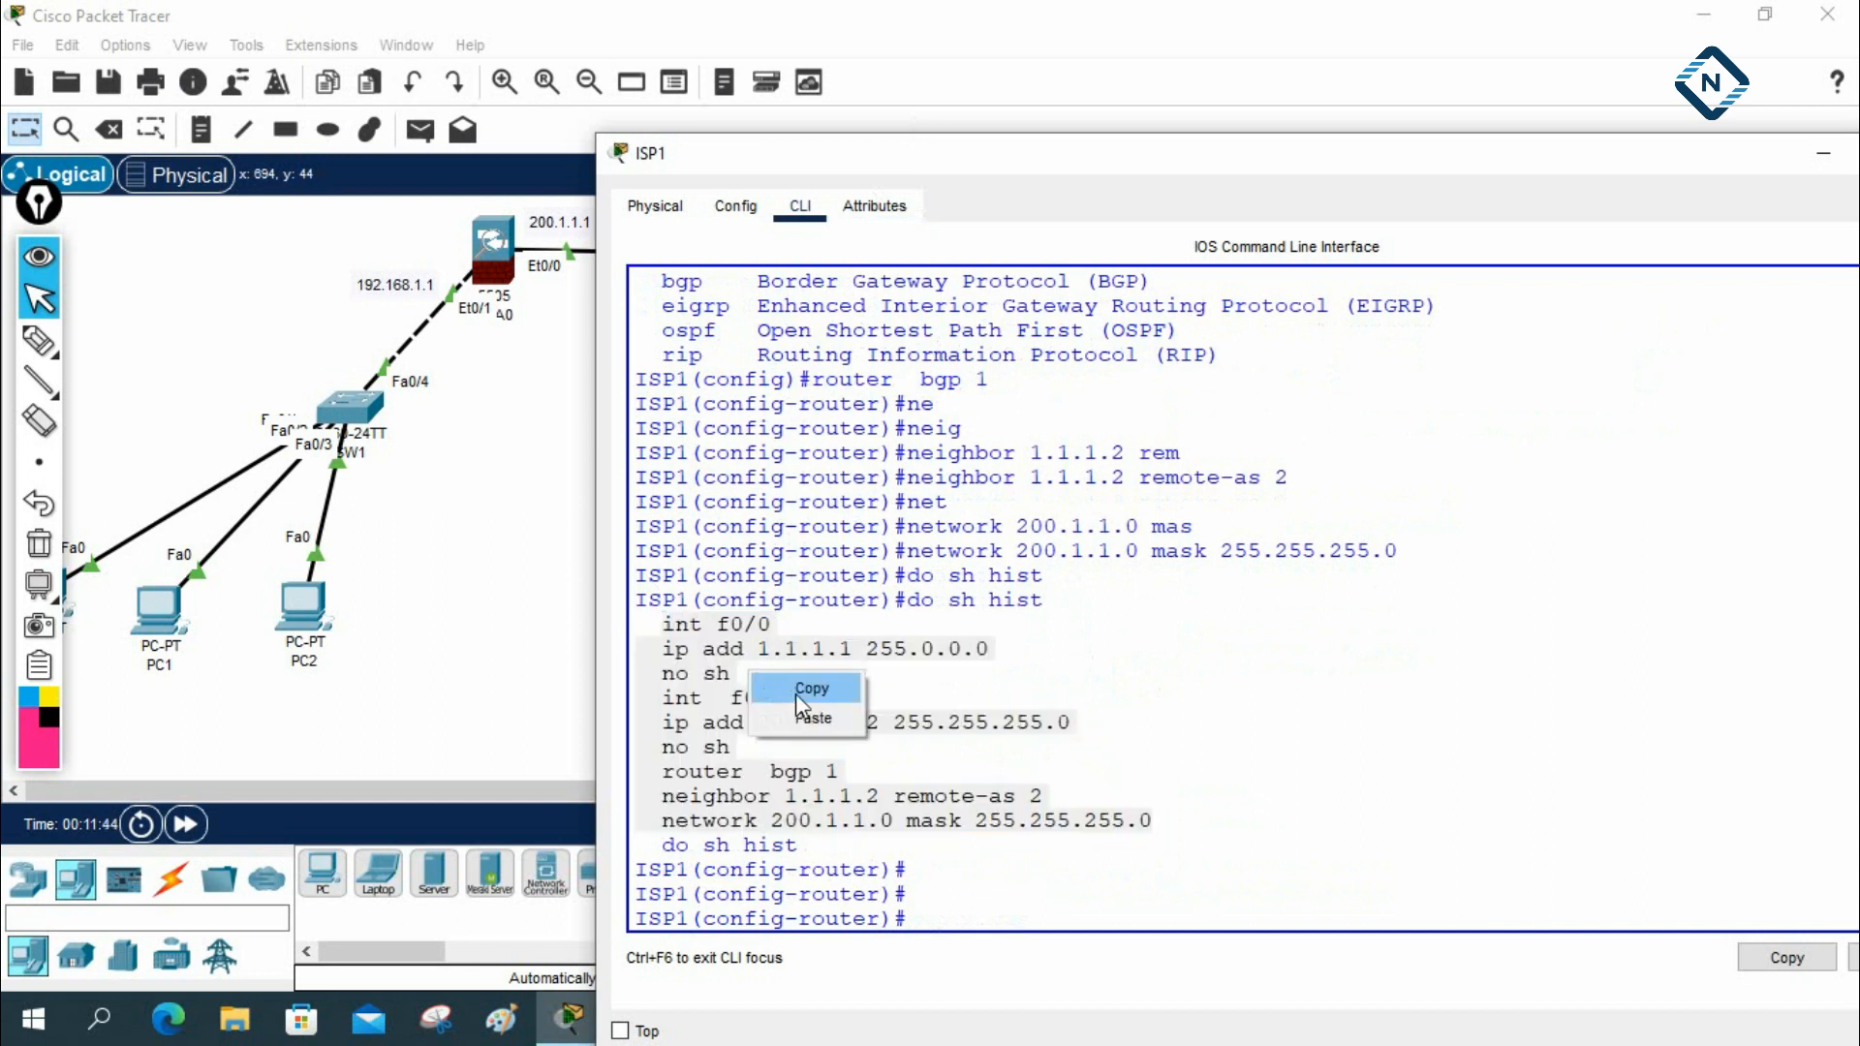
click(794, 693)
click(99, 1019)
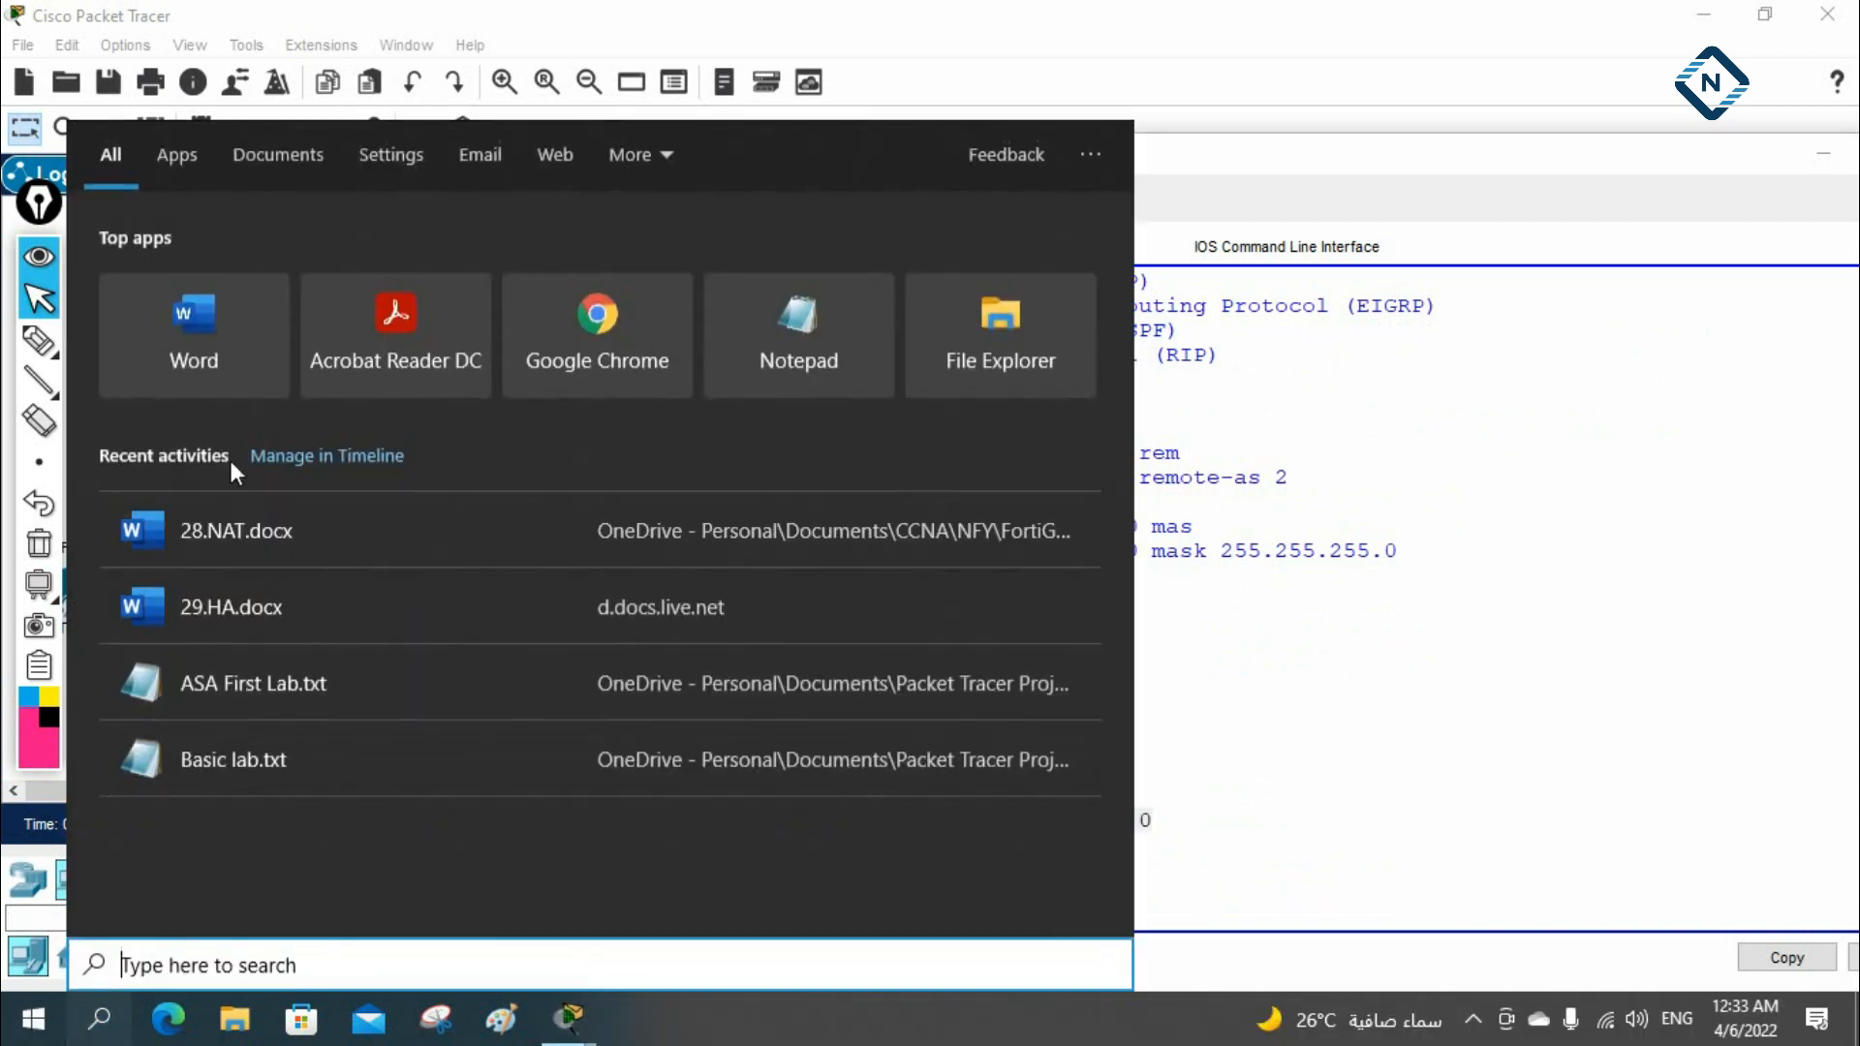
click(754, 324)
key(ctrl+v)
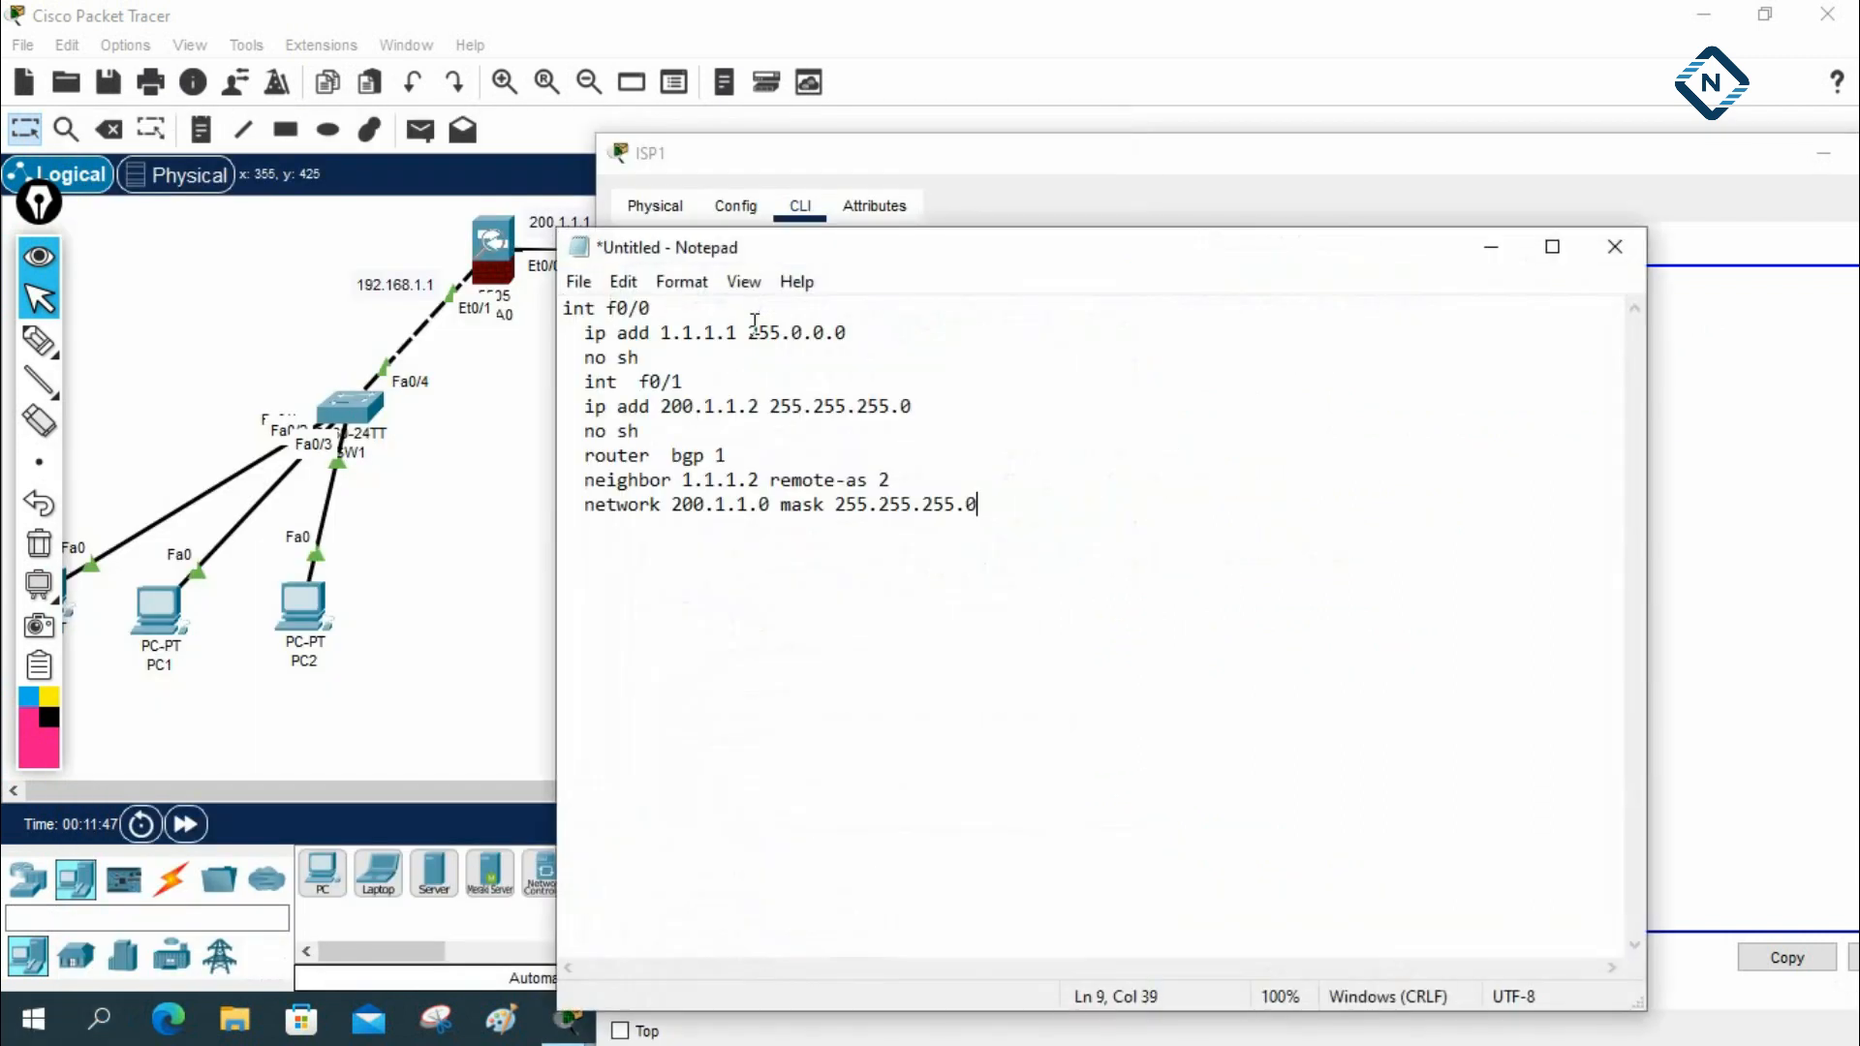
Insert the heading "ISP1 Configuration:" above the pasted commands, followed by a blank line
click(565, 308)
key(Return)
key(Return)
key(Return)
key(Up)
key(Up)
key(Up)
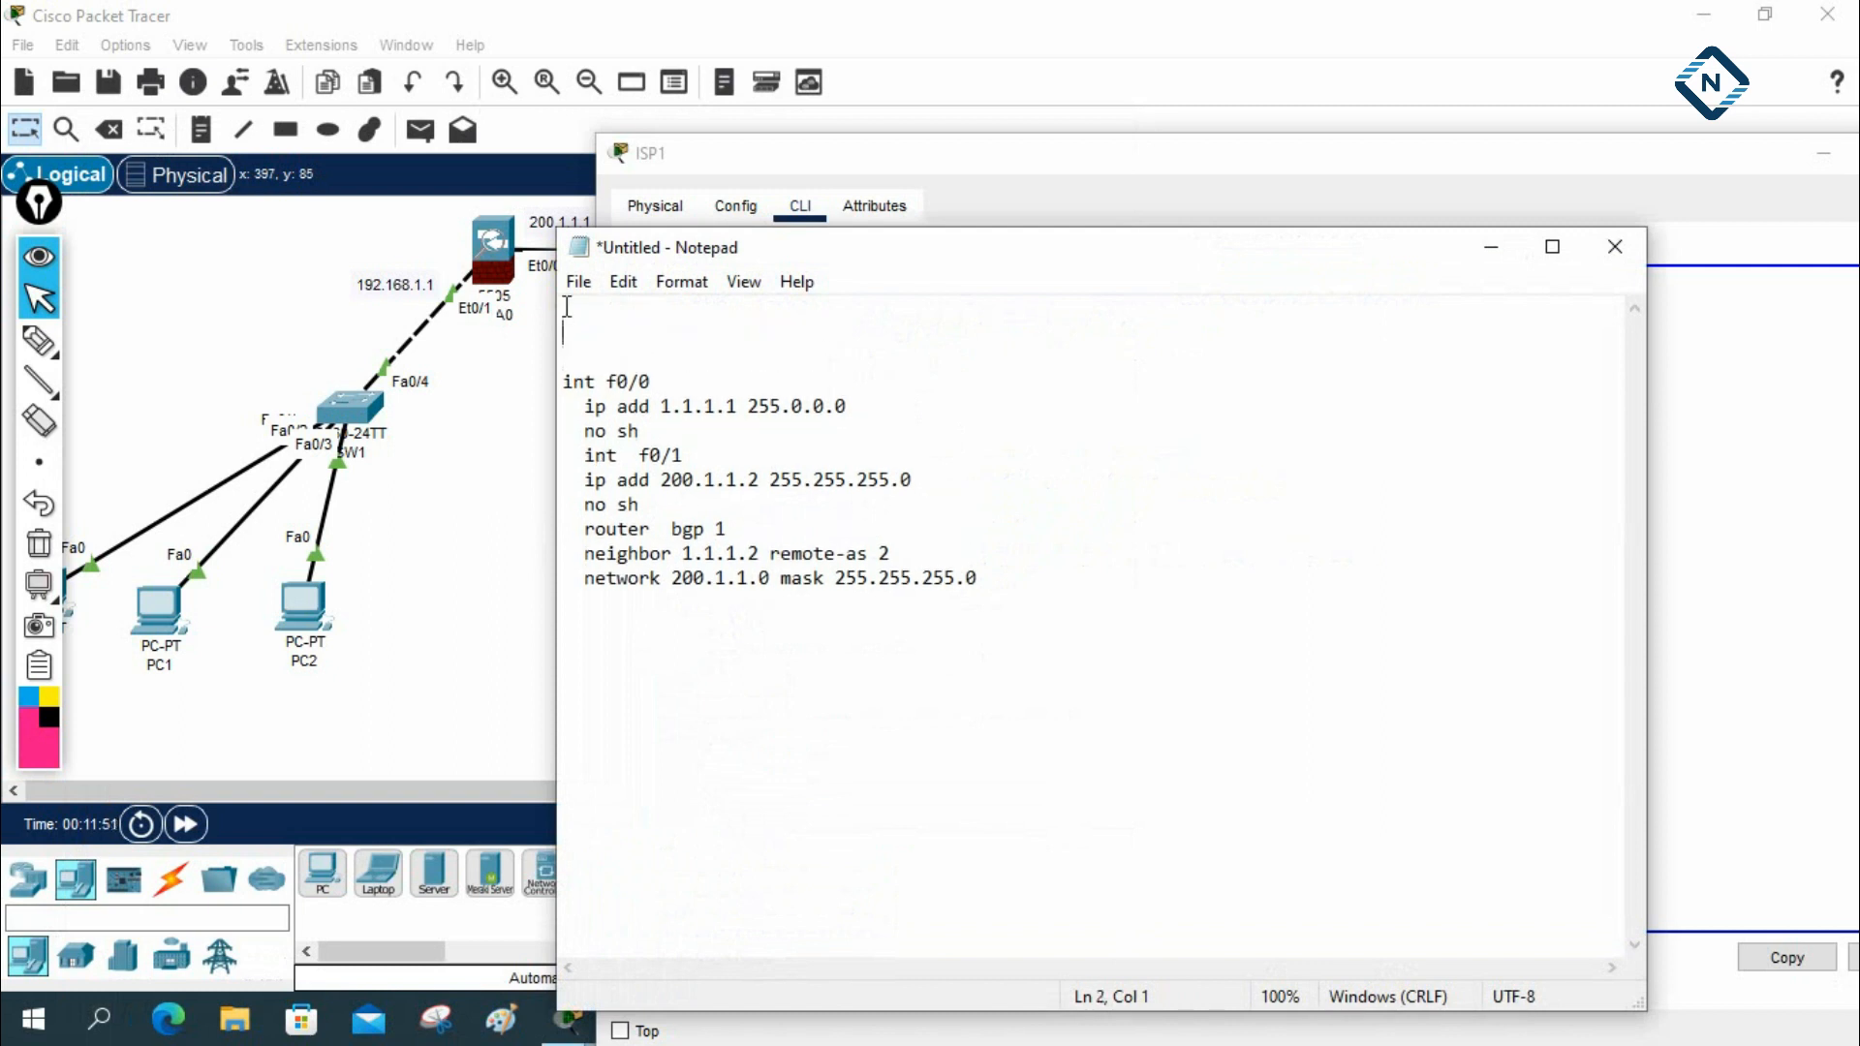
text(ISP1)
text(Configuration:)
key(Return)
Add the lines en, config t and hostname ISP1 under the heading, leaving one blank line before int f0/0
key(Return)
text(en)
key(Return)
text(config t)
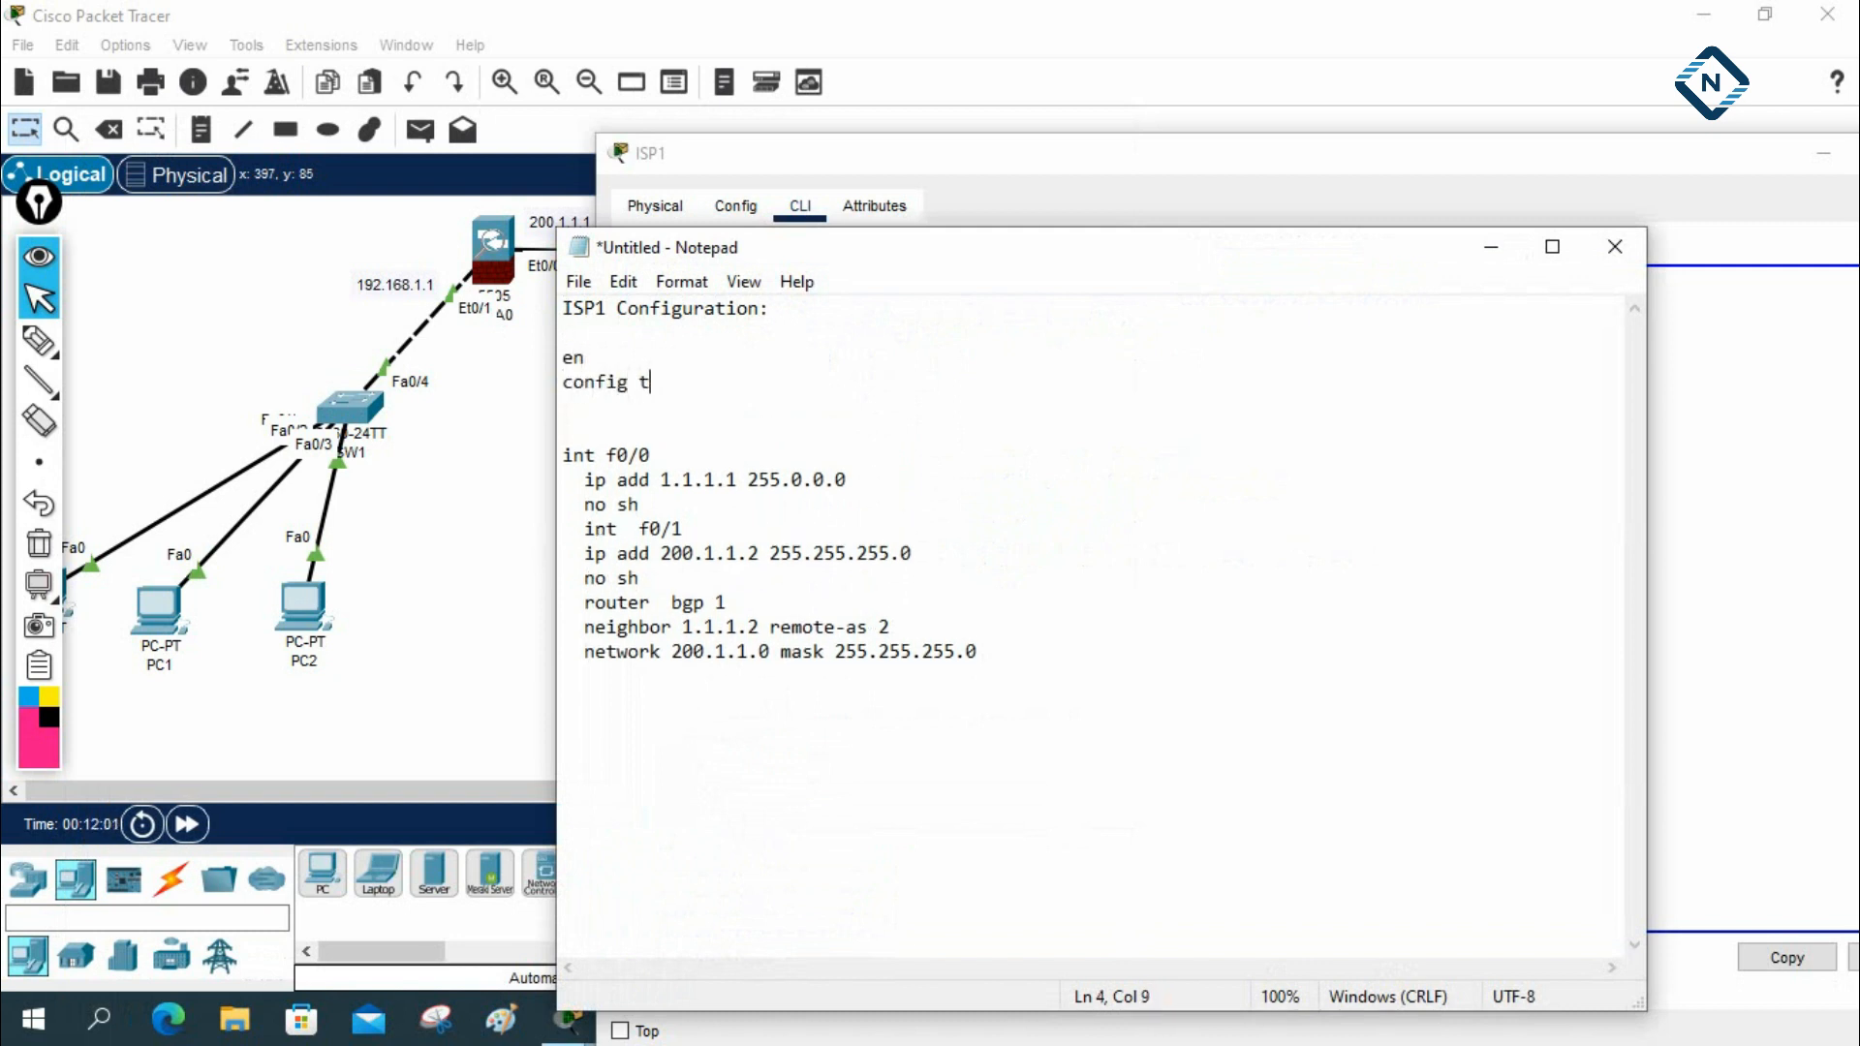
key(Return)
text(hostnam)
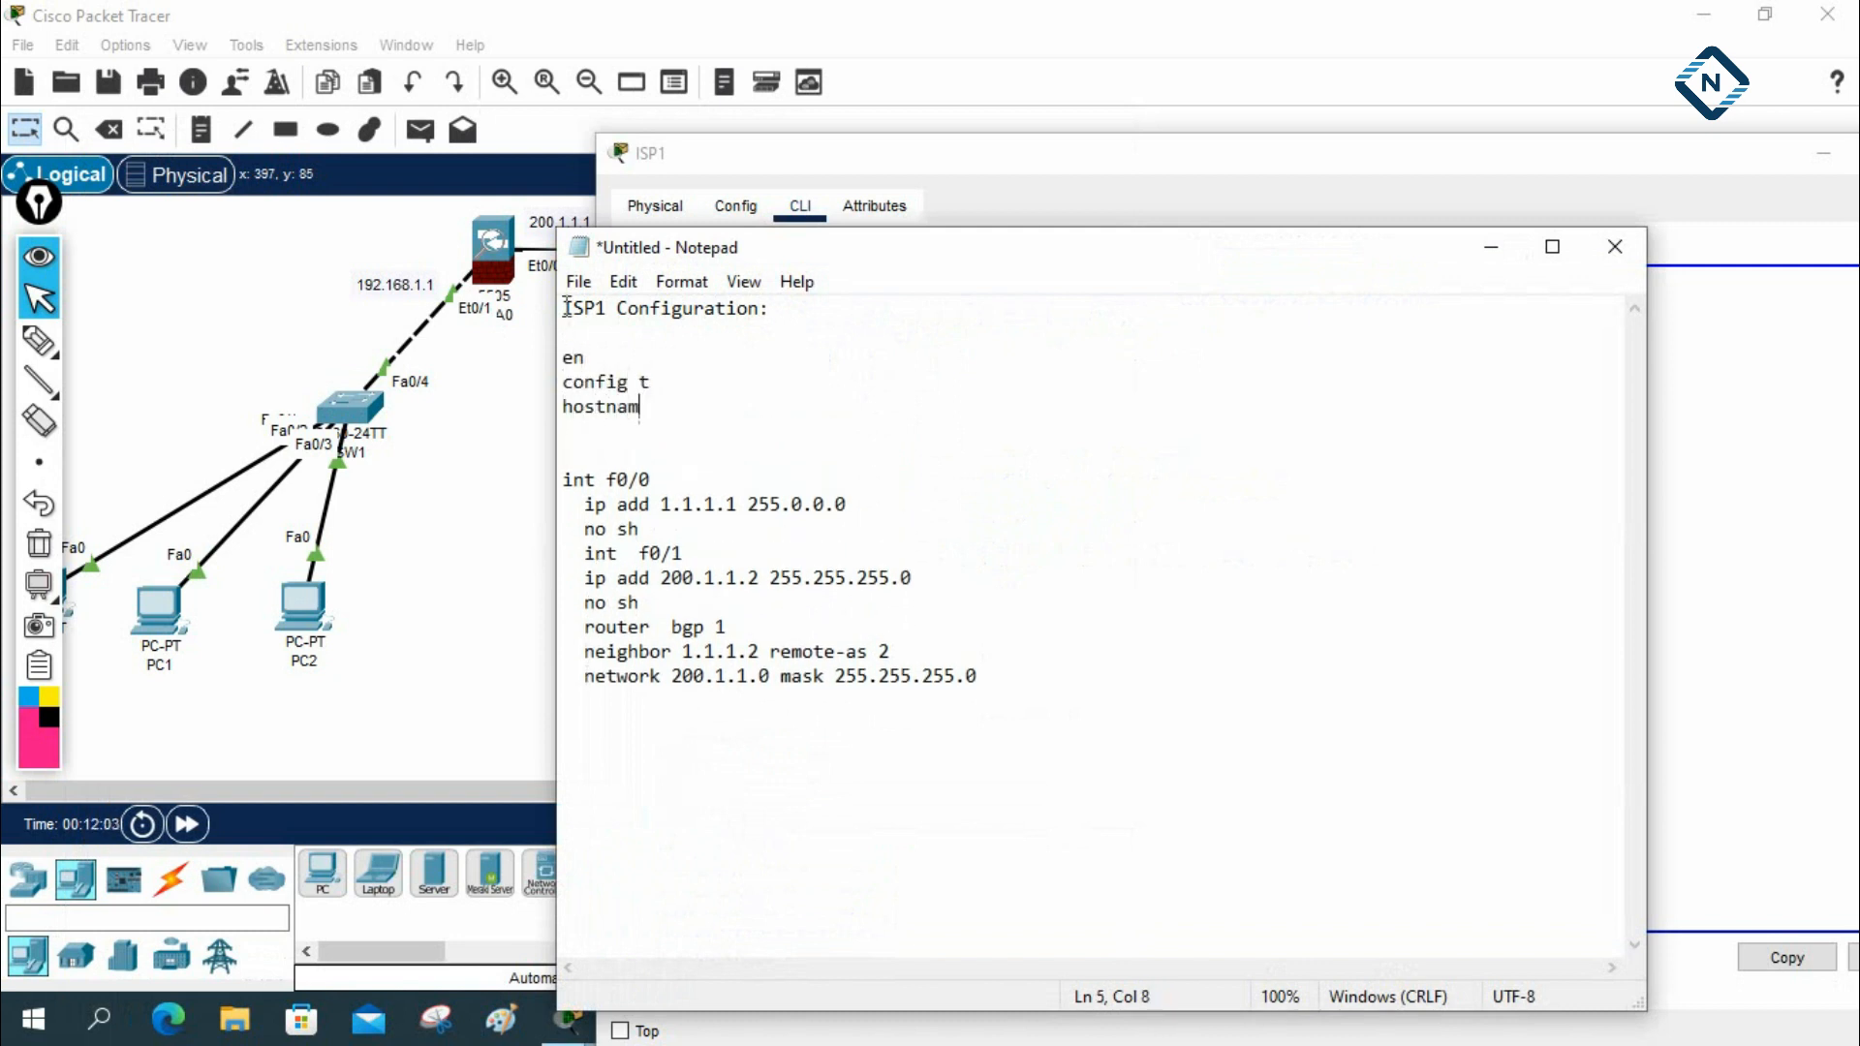
text(e ISP1)
key(Return)
key(Return)
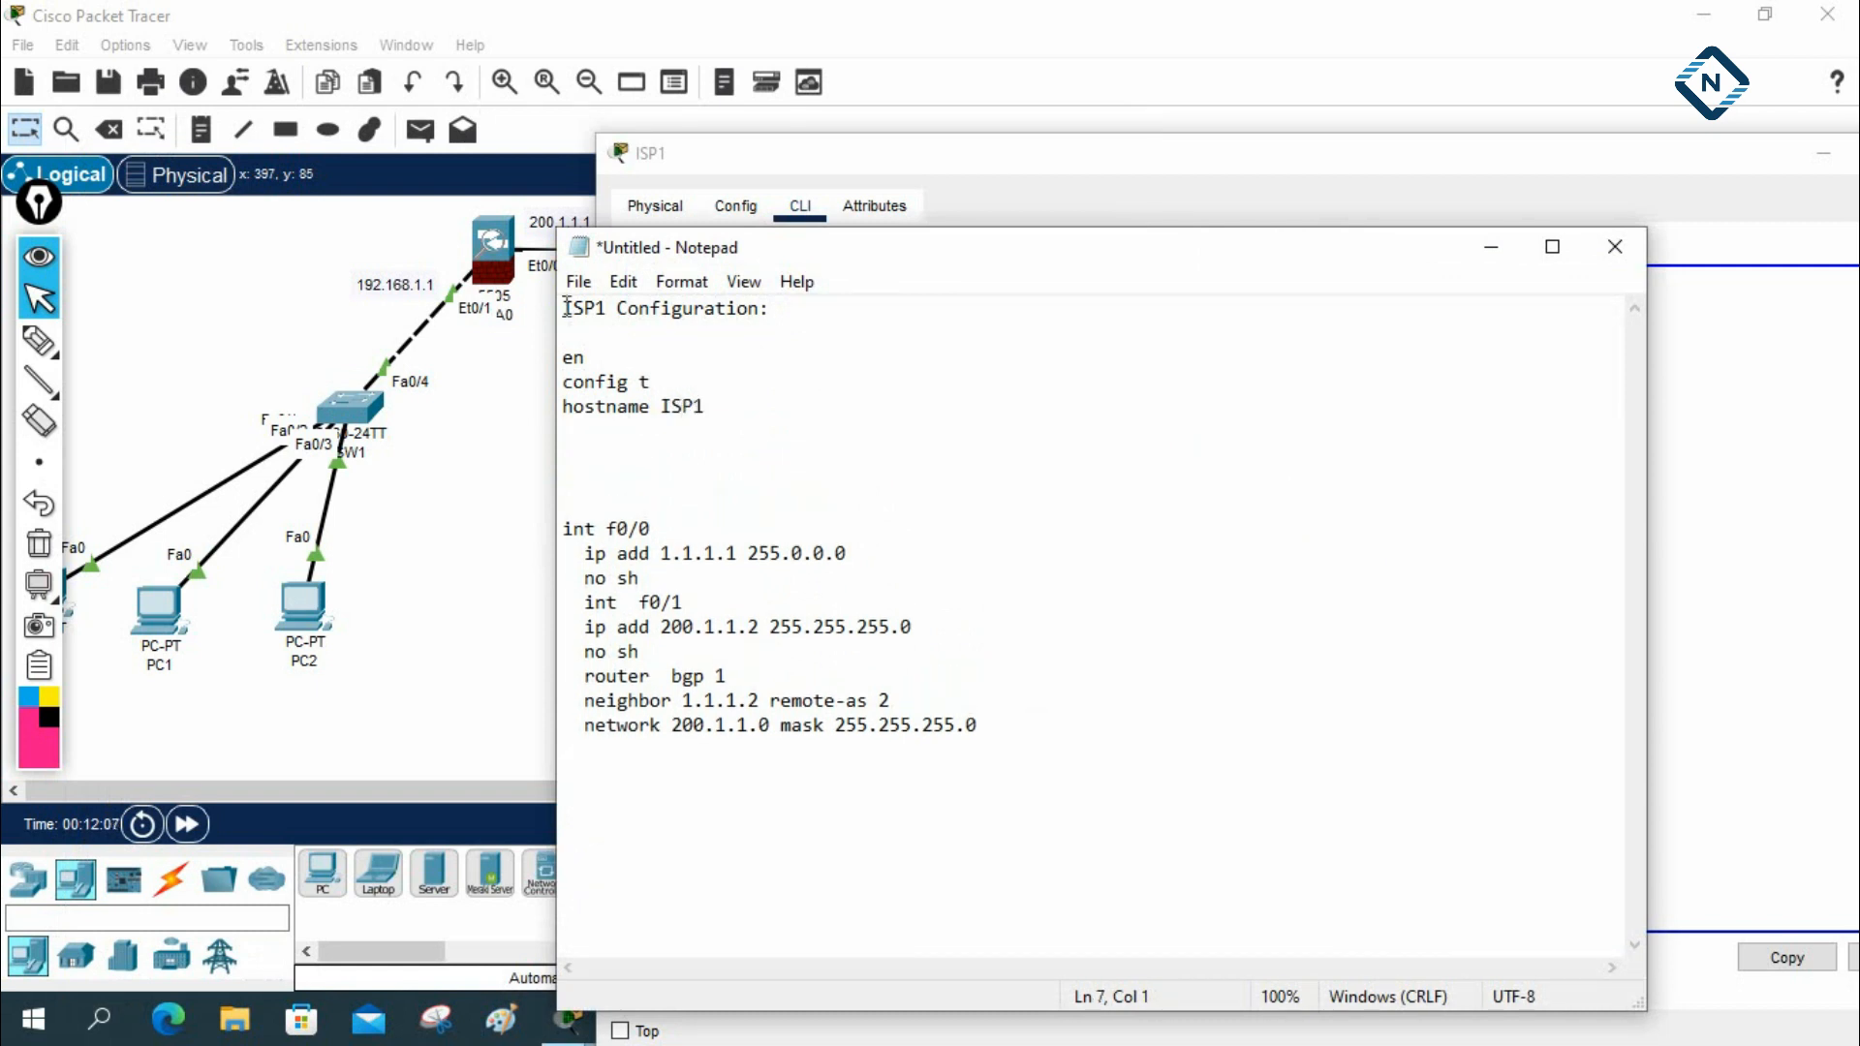
key(Down)
key(BackSpace)
key(BackSpace)
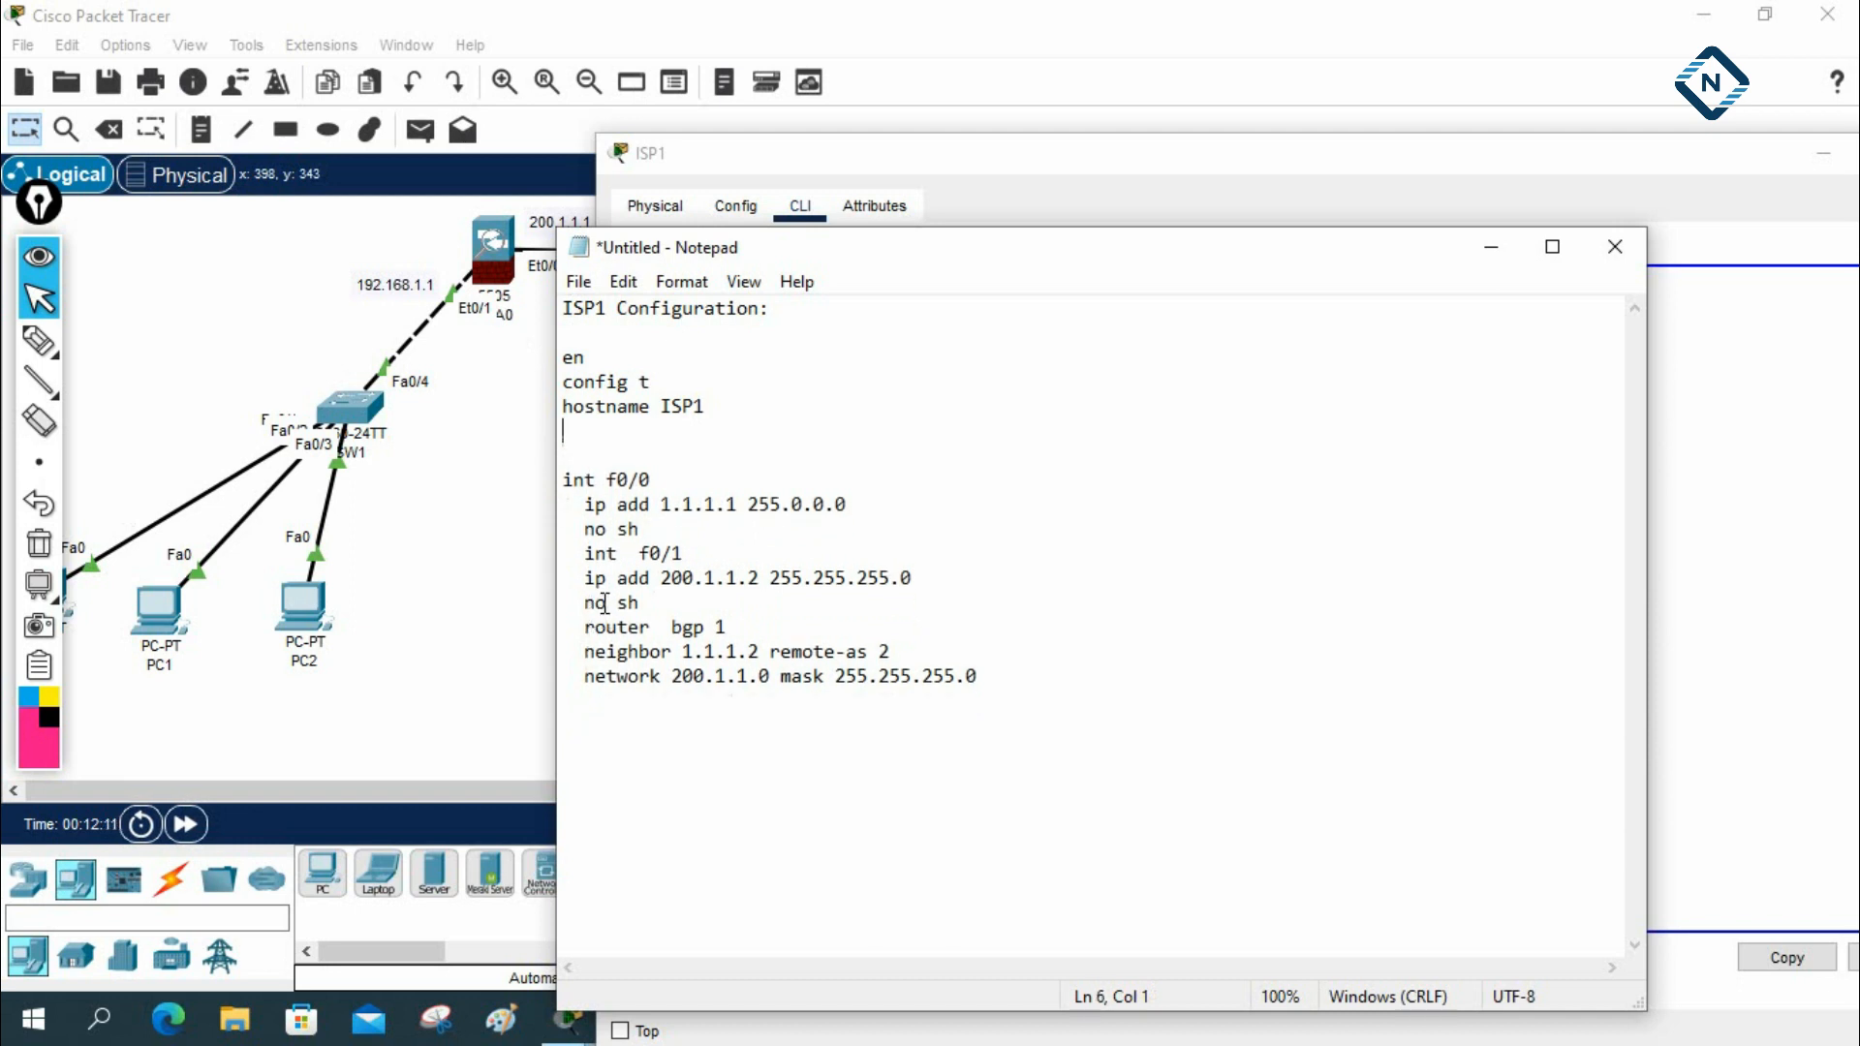
key(Delete)
Remove the leading spaces from all the pasted ISP1 commands so that every line starts at the margin
click(583, 480)
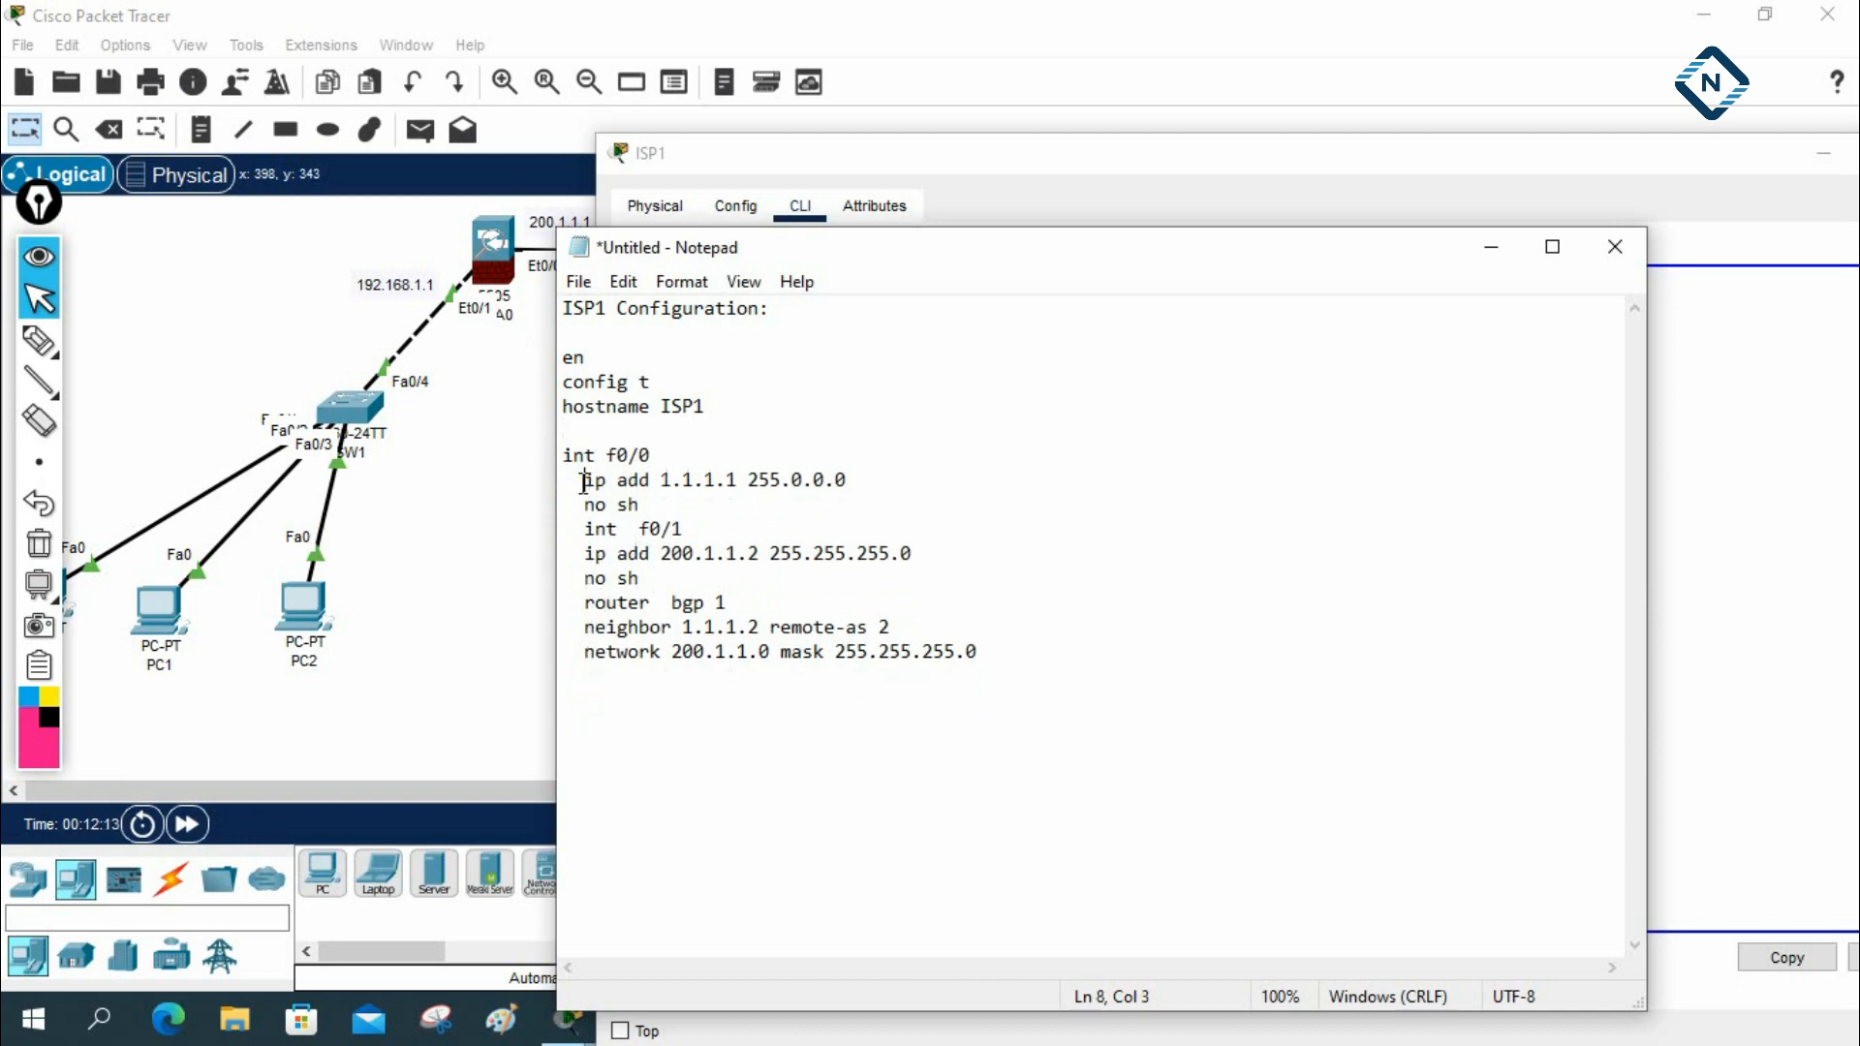
key(BackSpace)
key(BackSpace)
key(BackSpace)
key(BackSpace)
key(Down)
key(BackSpace)
key(Delete)
key(Down)
key(BackSpace)
key(Delete)
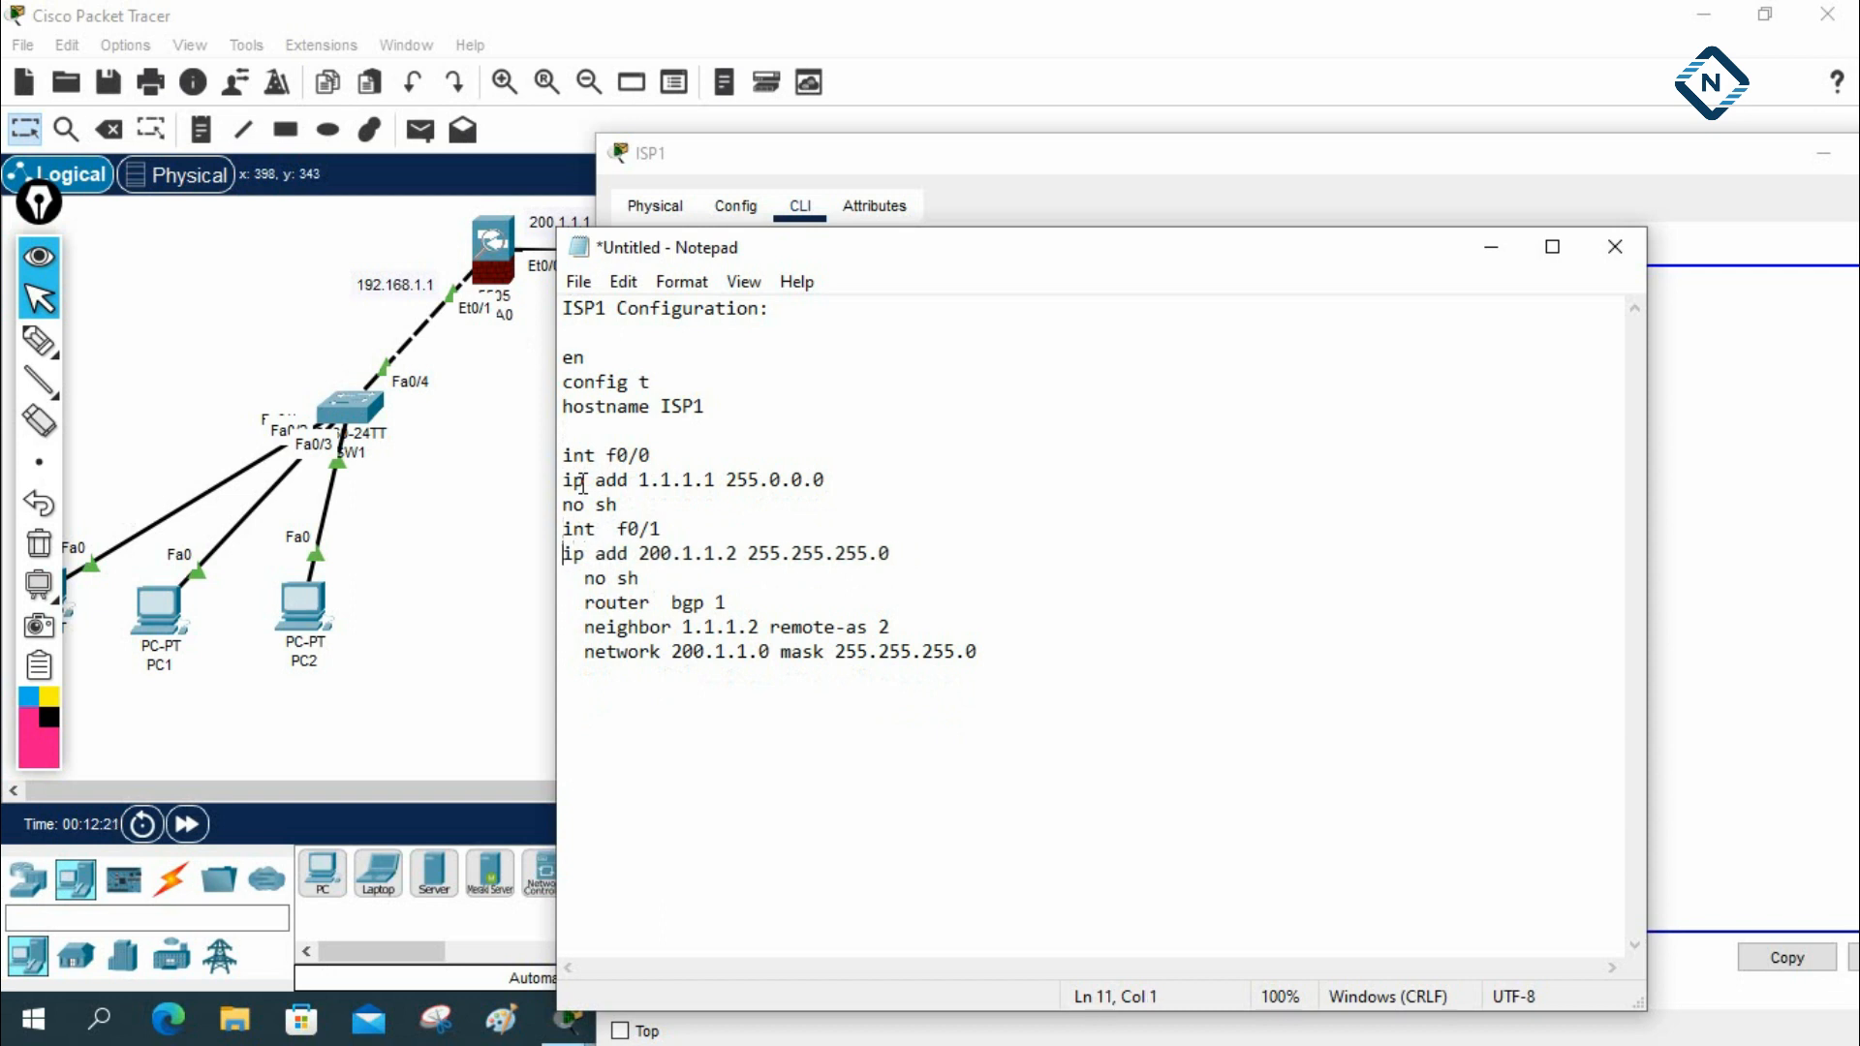
key(Delete)
key(BackSpace)
key(BackSpace)
key(BackSpace)
key(Down)
key(BackSpace)
key(Delete)
key(BackSpace)
key(BackSpace)
Add a dashed separator line below the ISP1 commands and paste a copy of the whole ISP1 block under it
click(1401, 642)
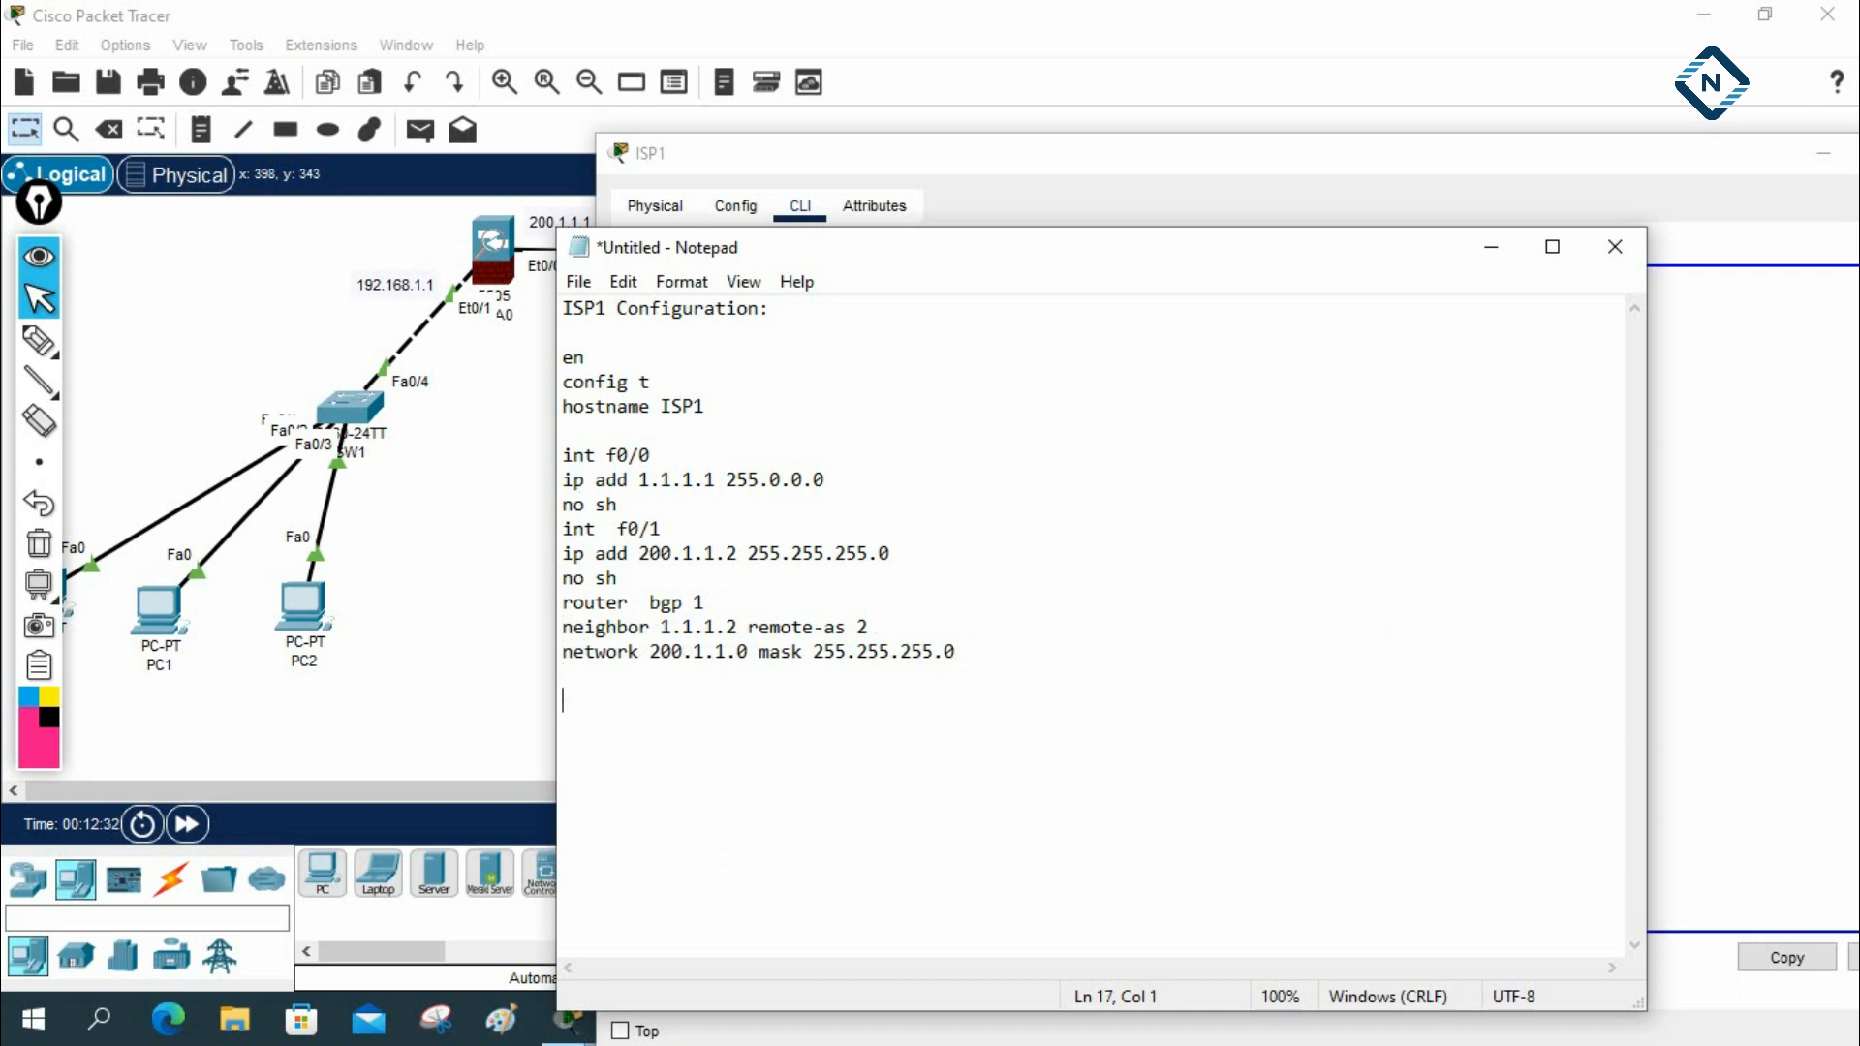
text(------------------------------------)
drag(969, 661, 547, 296)
key(ctrl+c)
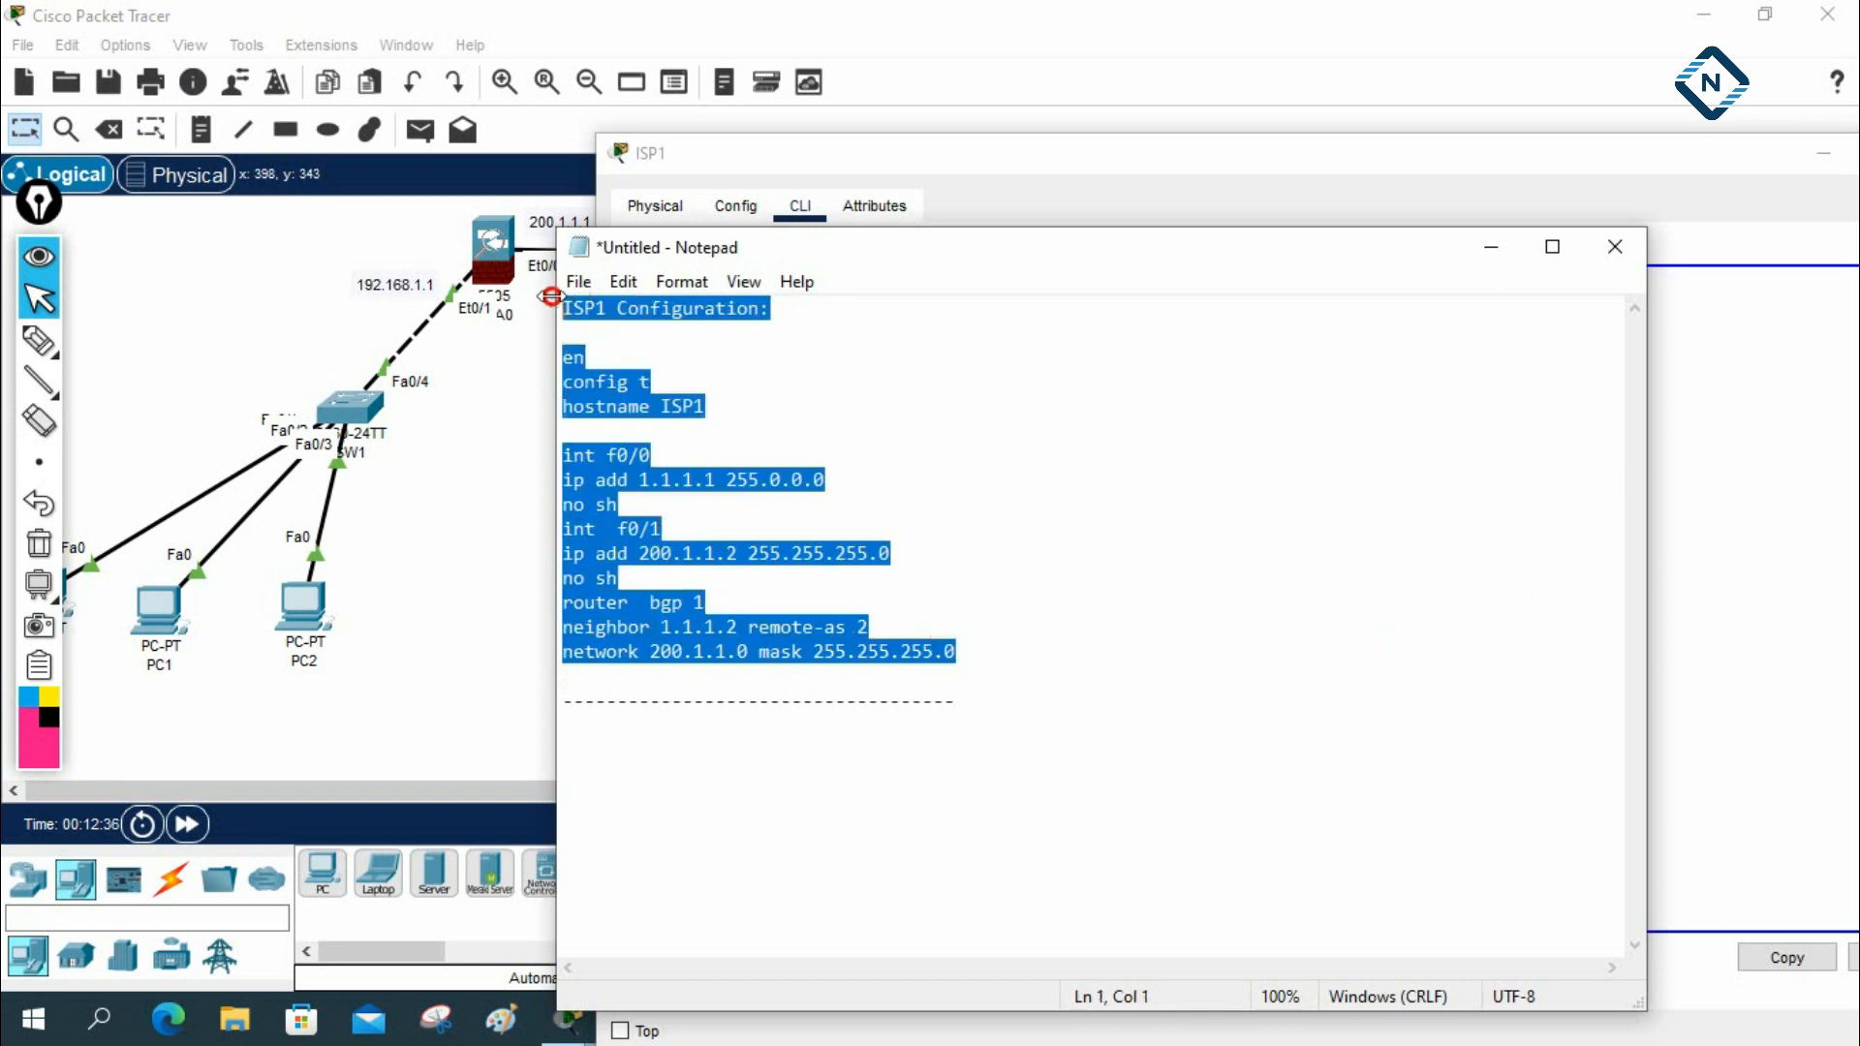
click(628, 769)
click(967, 698)
key(Return)
key(ctrl+v)
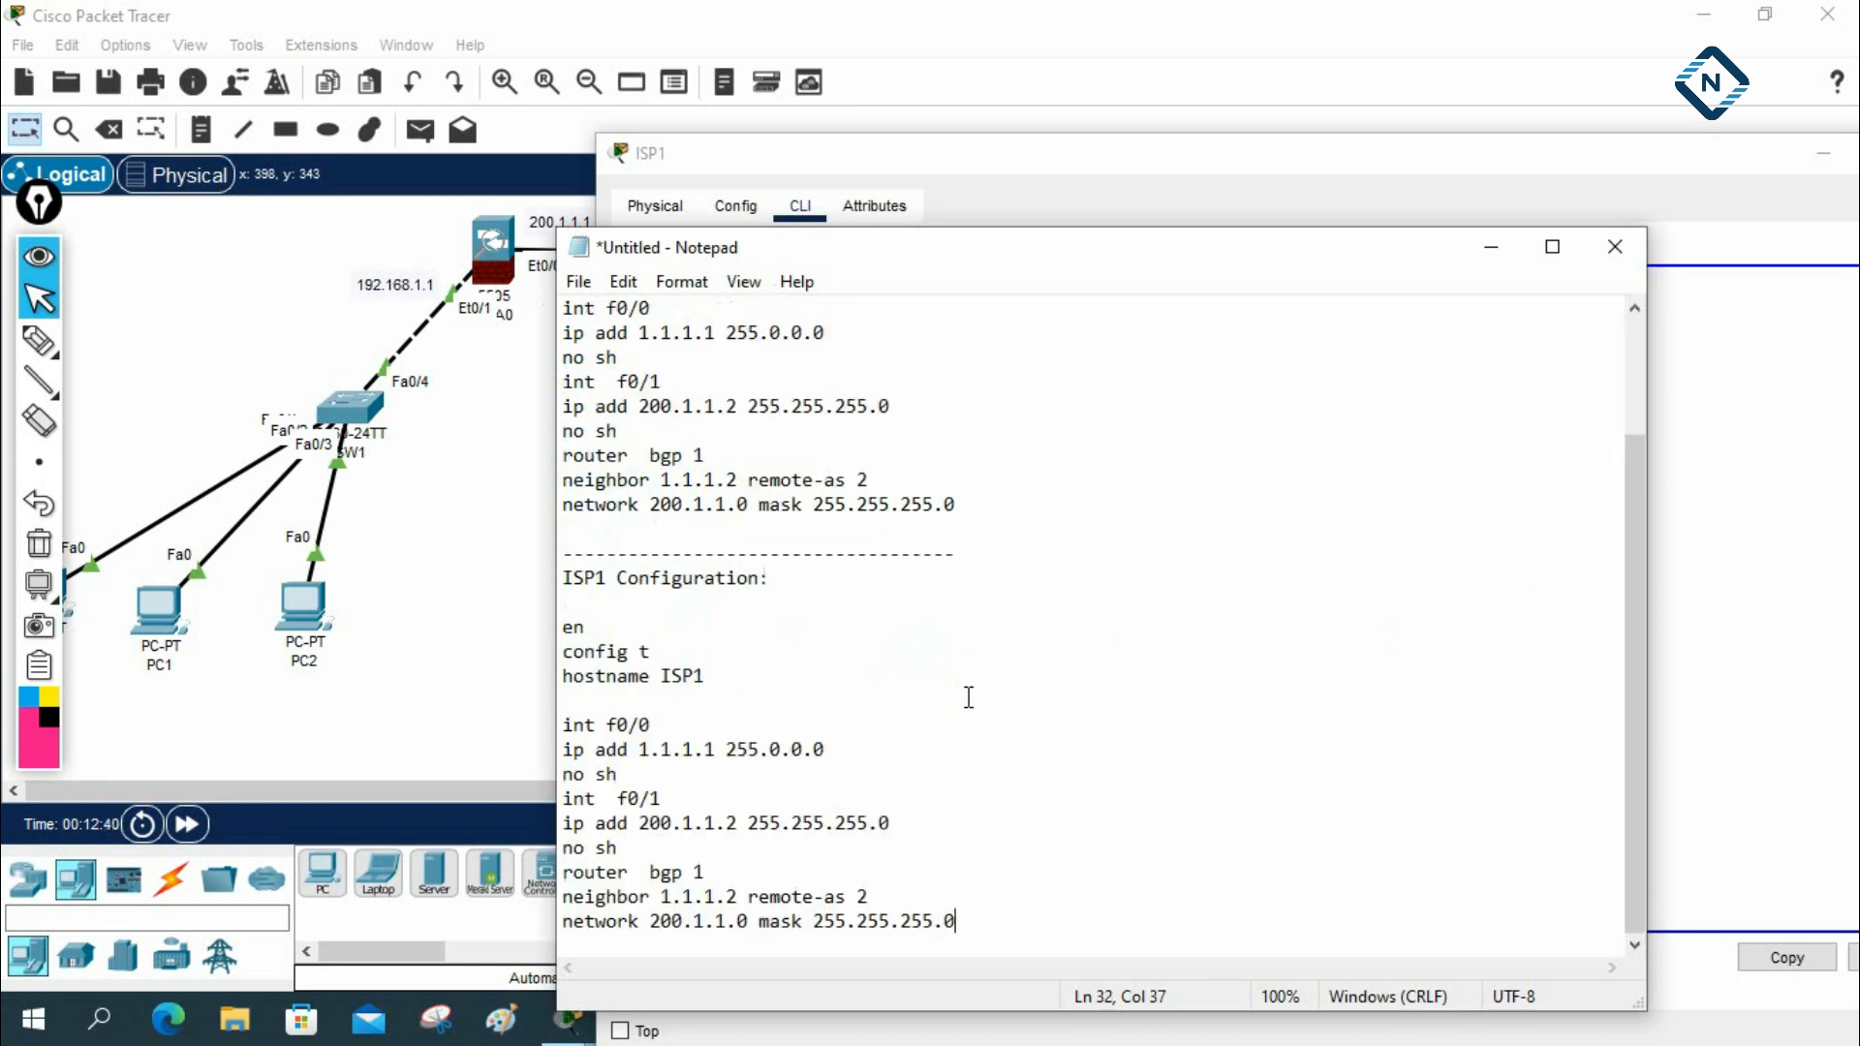
Change the heading of the copied block to ISP2 Configuration and its hostname to ISP2
mouse_move(607, 577)
mouse_down()
mouse_move(588, 573)
mouse_move(605, 574)
mouse_up()
click(599, 573)
text(2)
click(692, 676)
drag(691, 676, 703, 675)
text(2)
Minimize ISP1's console and position Notepad below the ISP routers with the ISP2 block in view
click(1528, 142)
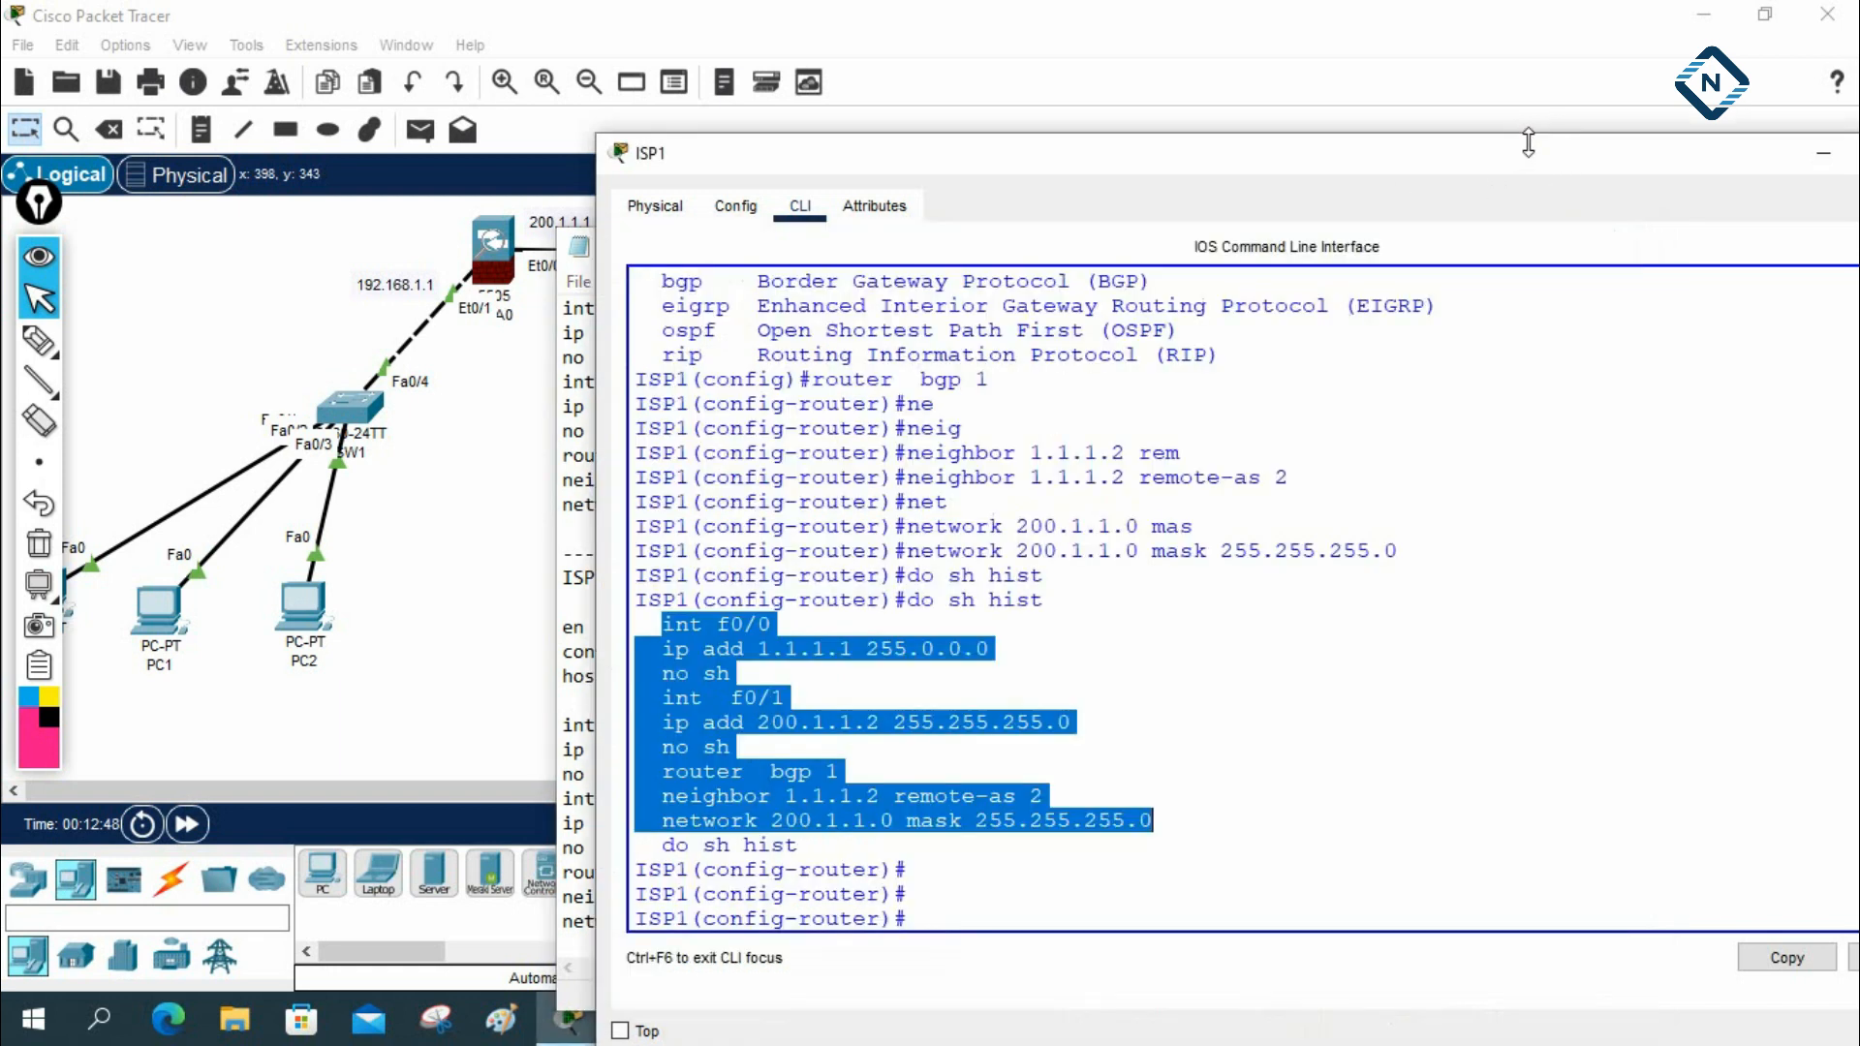
click(1800, 160)
drag(951, 262, 1306, 329)
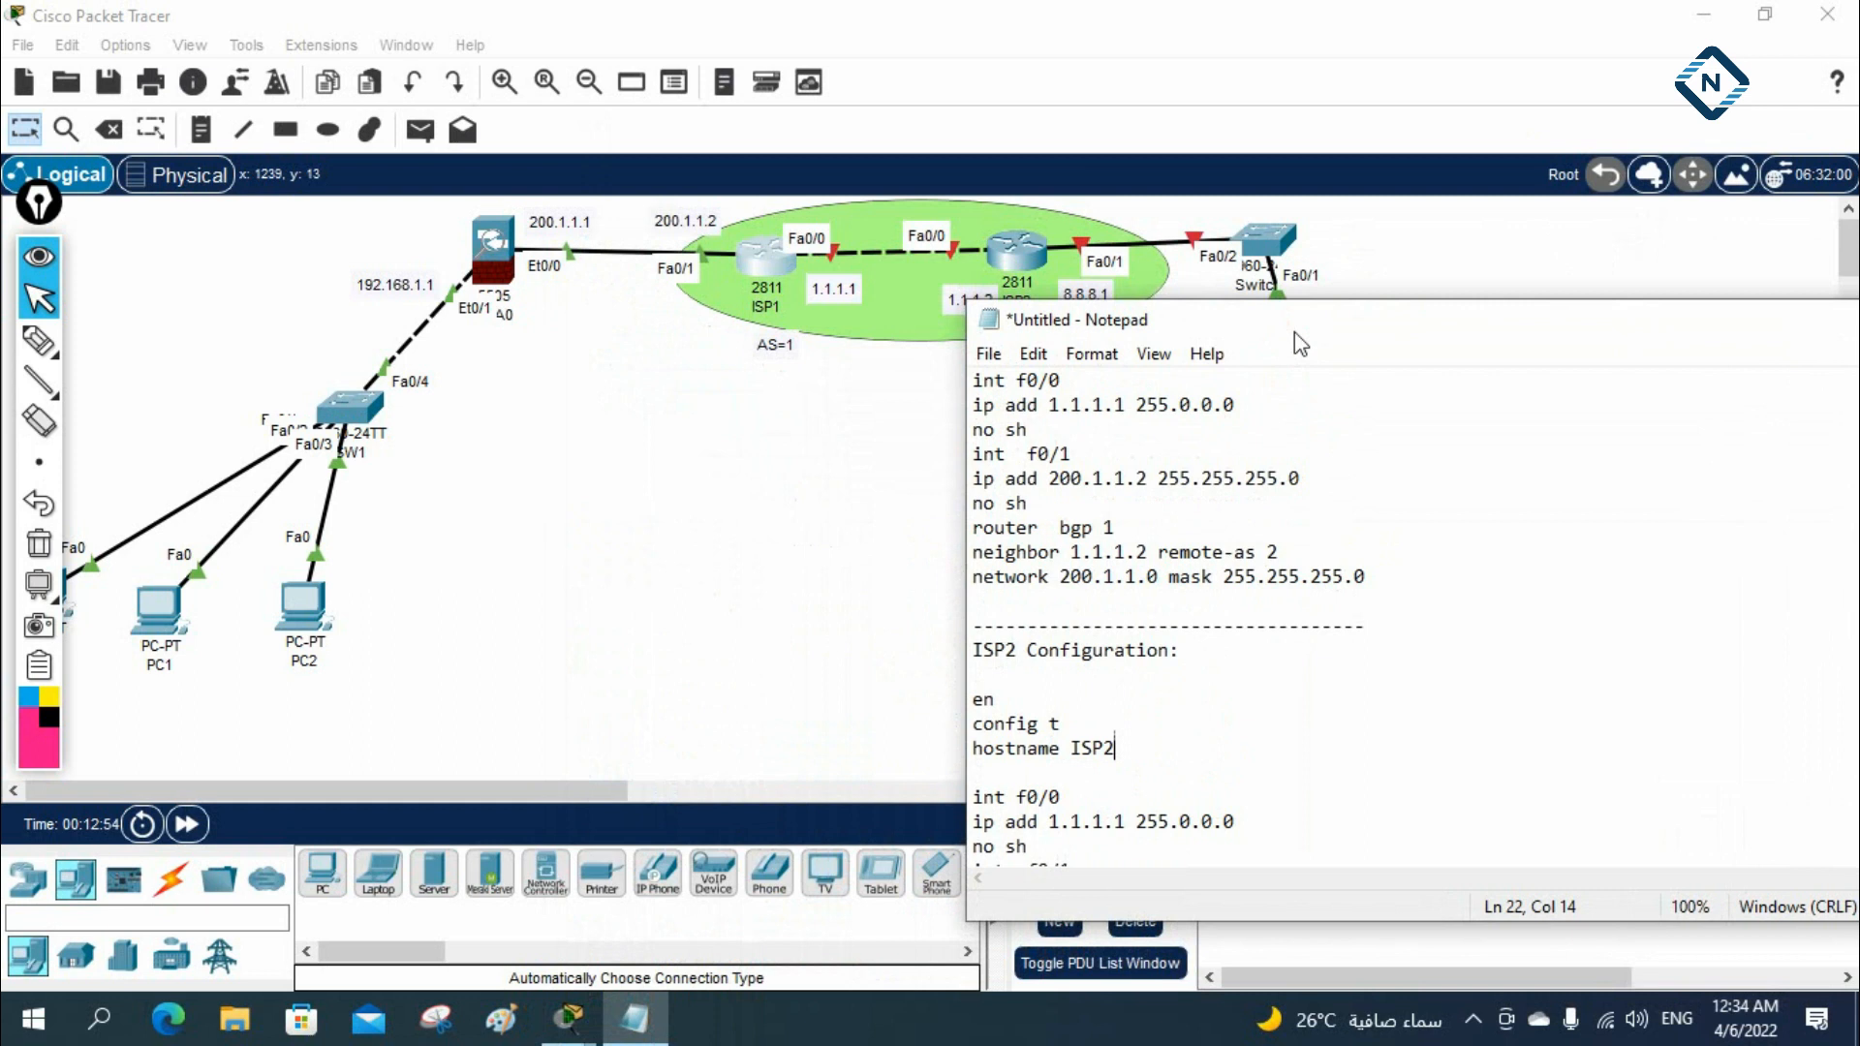
scroll(1329, 496, down, 1)
drag(1031, 323, 1054, 364)
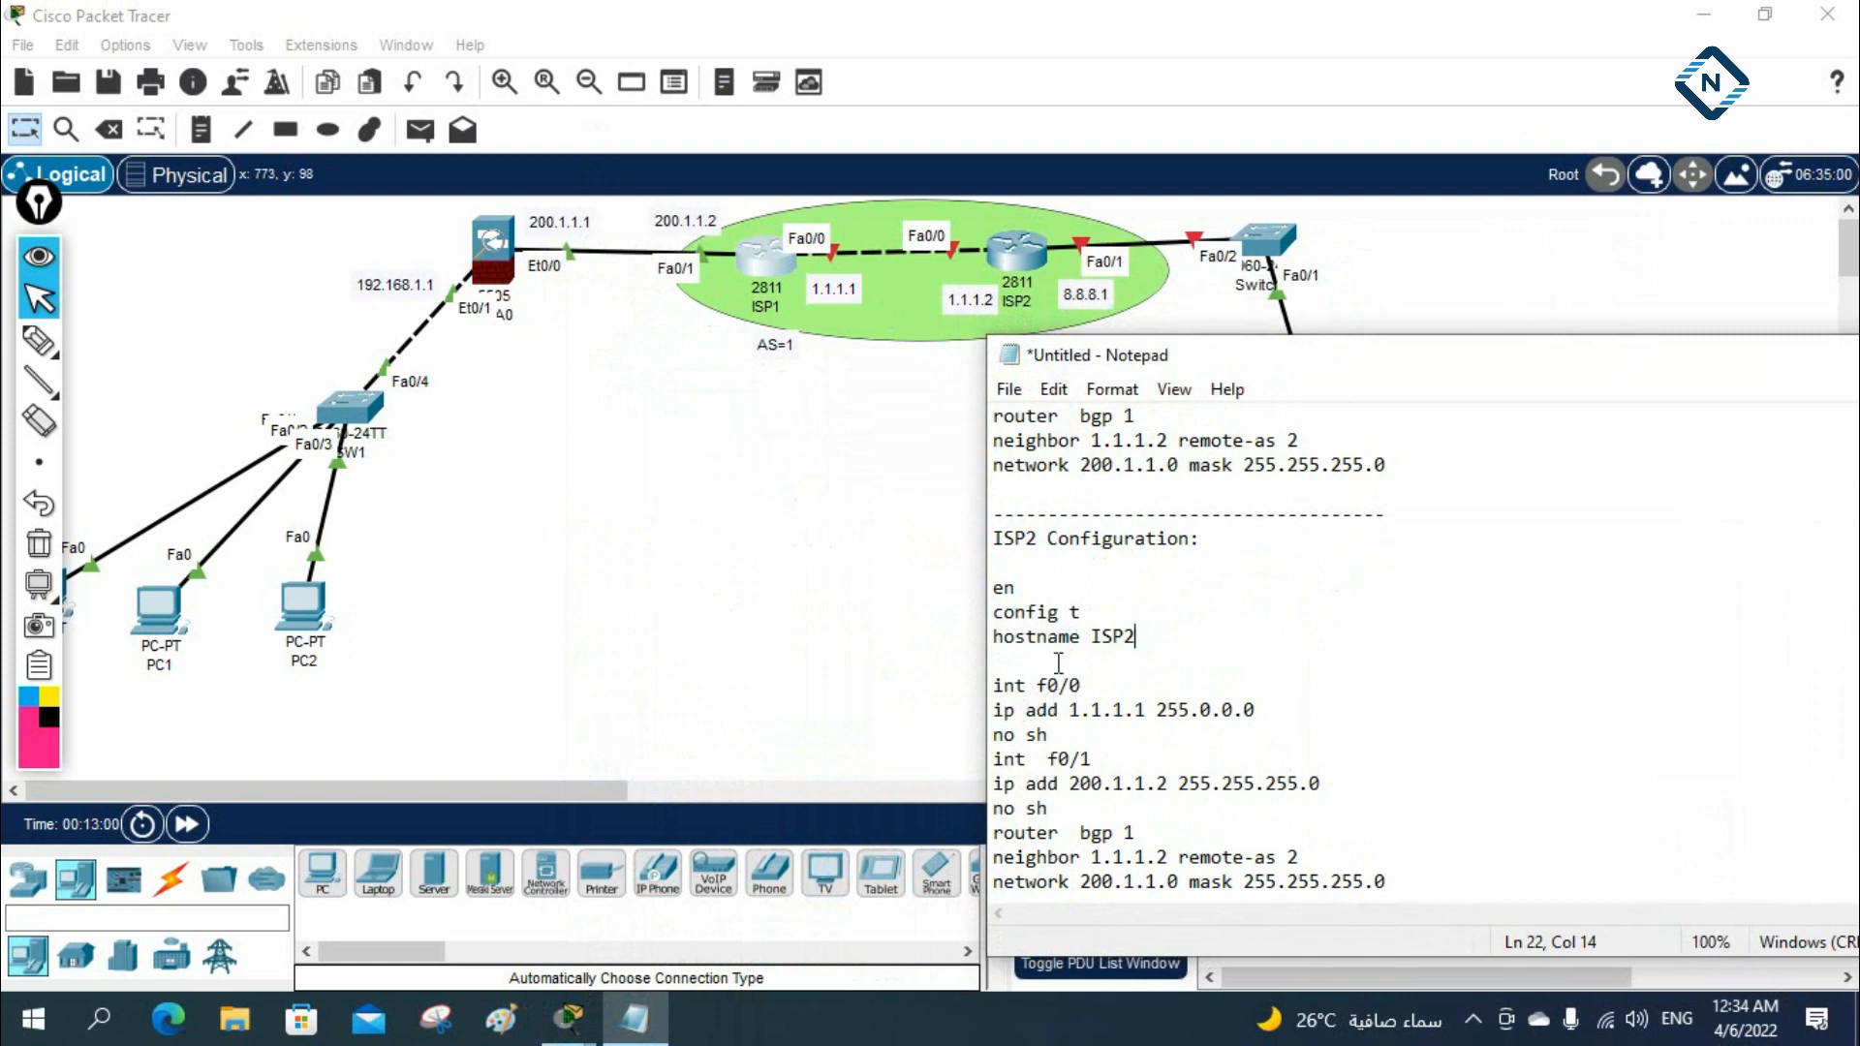
In the ISP2 block, set f0/0's address to 1.1.1.2 and f0/1's address to 8.8.8.1 with mask 255.0.0.0
click(1137, 710)
text(2)
click(1069, 782)
drag(1069, 782, 1170, 782)
text(8.8.8.)
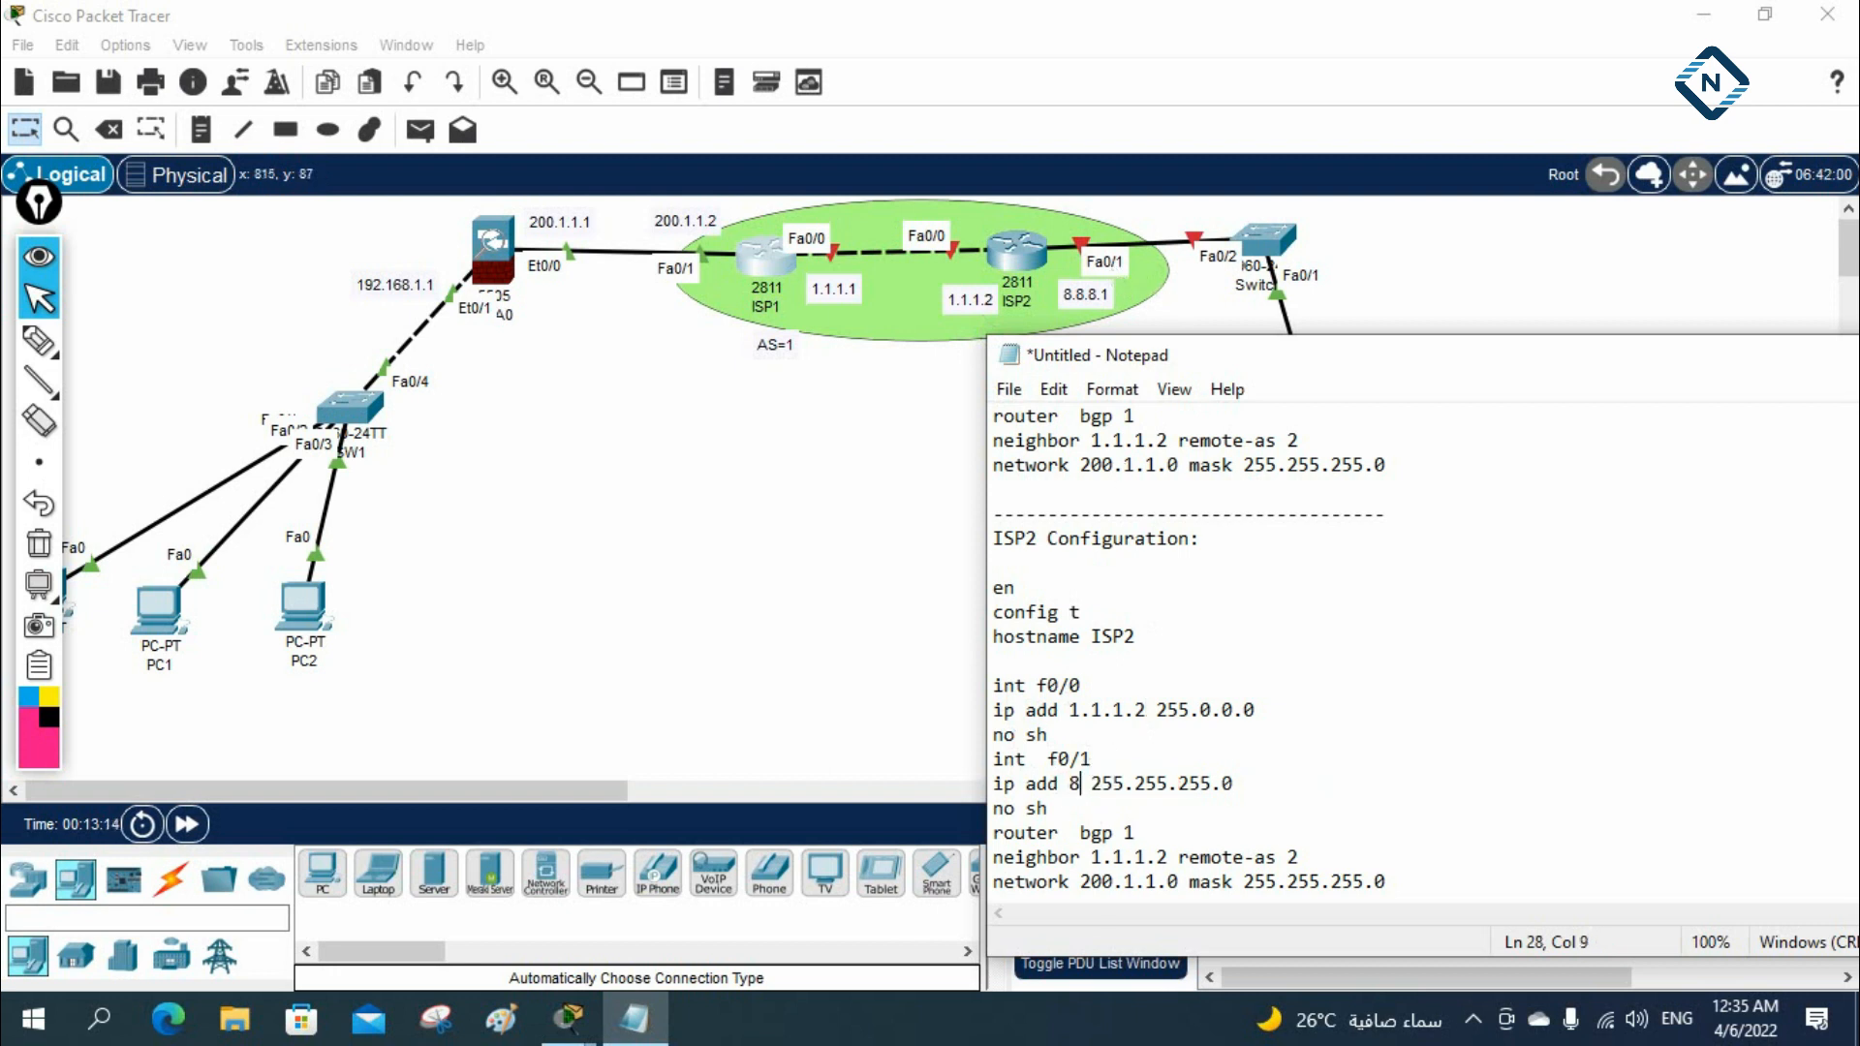
text(1)
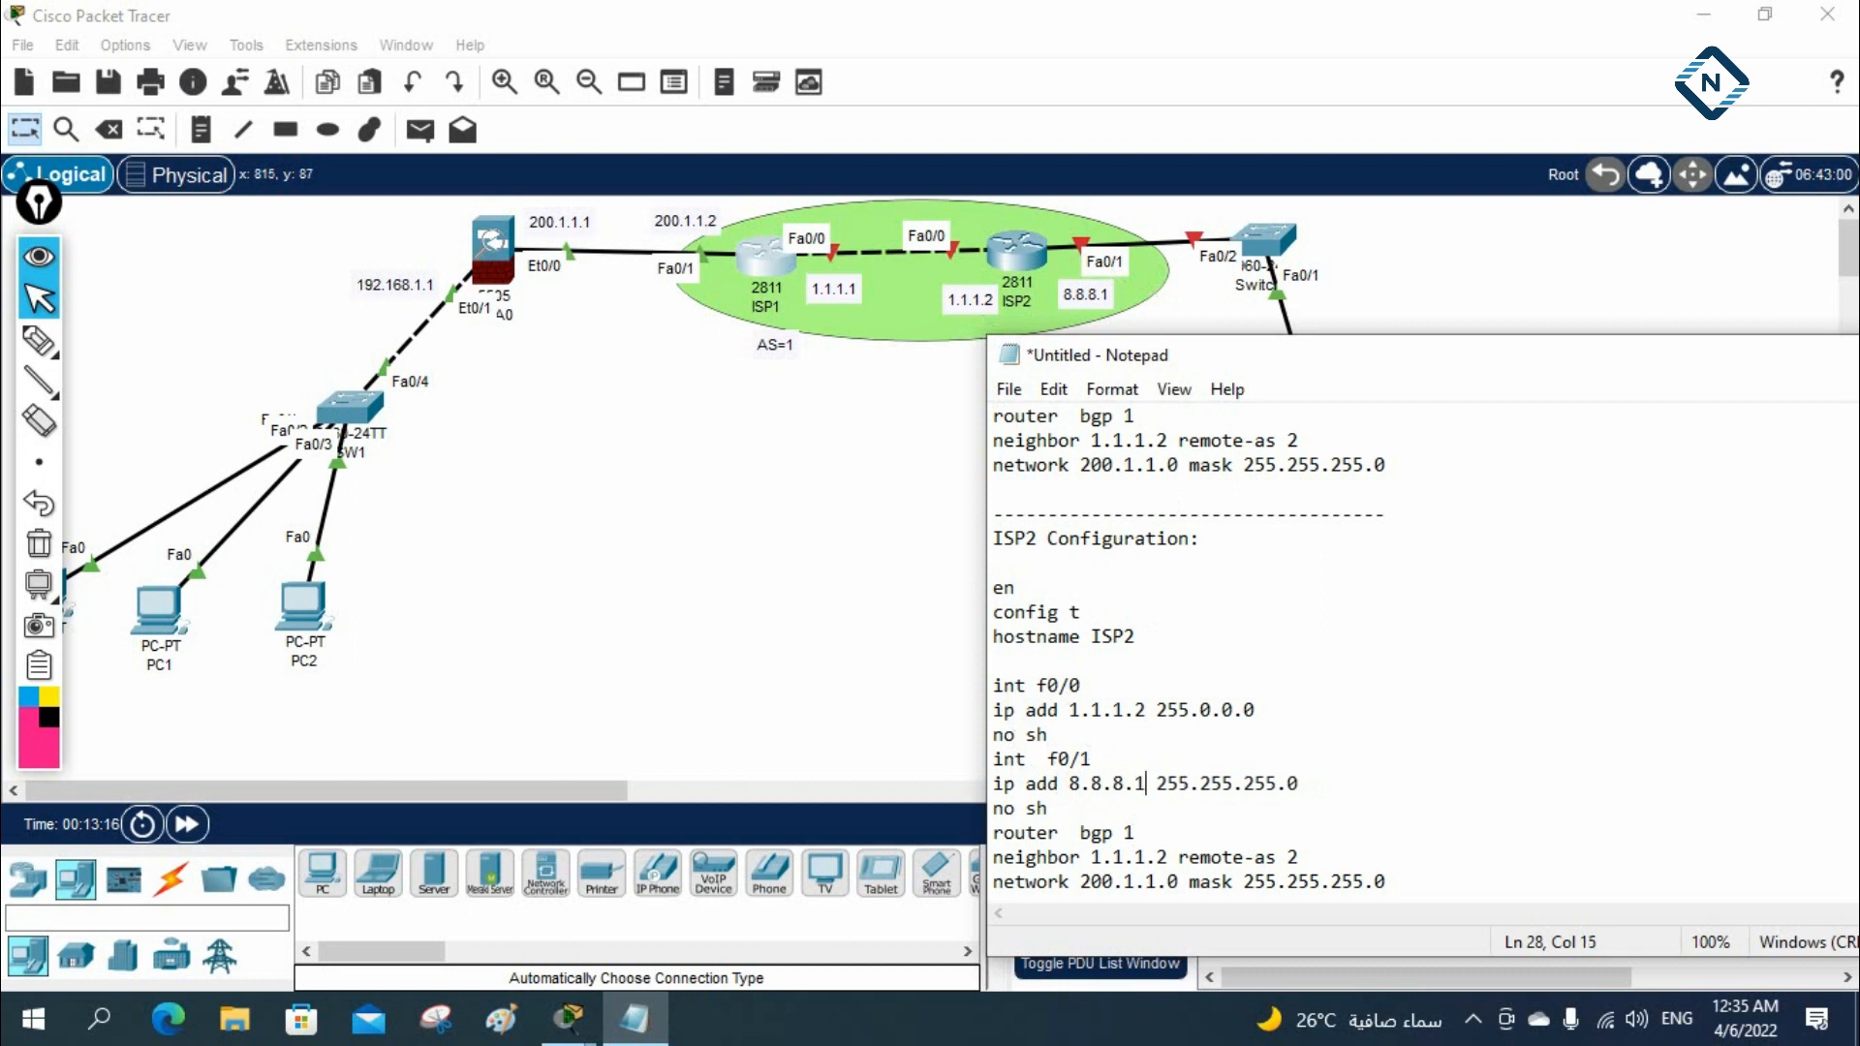
key(Right)
key(Right)
key(Right)
key(Right)
key(Right)
key(Right)
key(Right)
key(Right)
key(Right)
key(BackSpace)
key(BackSpace)
key(BackSpace)
text(0)
key(Left)
key(Left)
key(Left)
key(BackSpace)
key(BackSpace)
key(BackSpace)
text(0)
Change the BGP neighbor line in the ISP2 block to neighbor 1.1.1.1 remote-as 1
click(1167, 856)
key(BackSpace)
text(1)
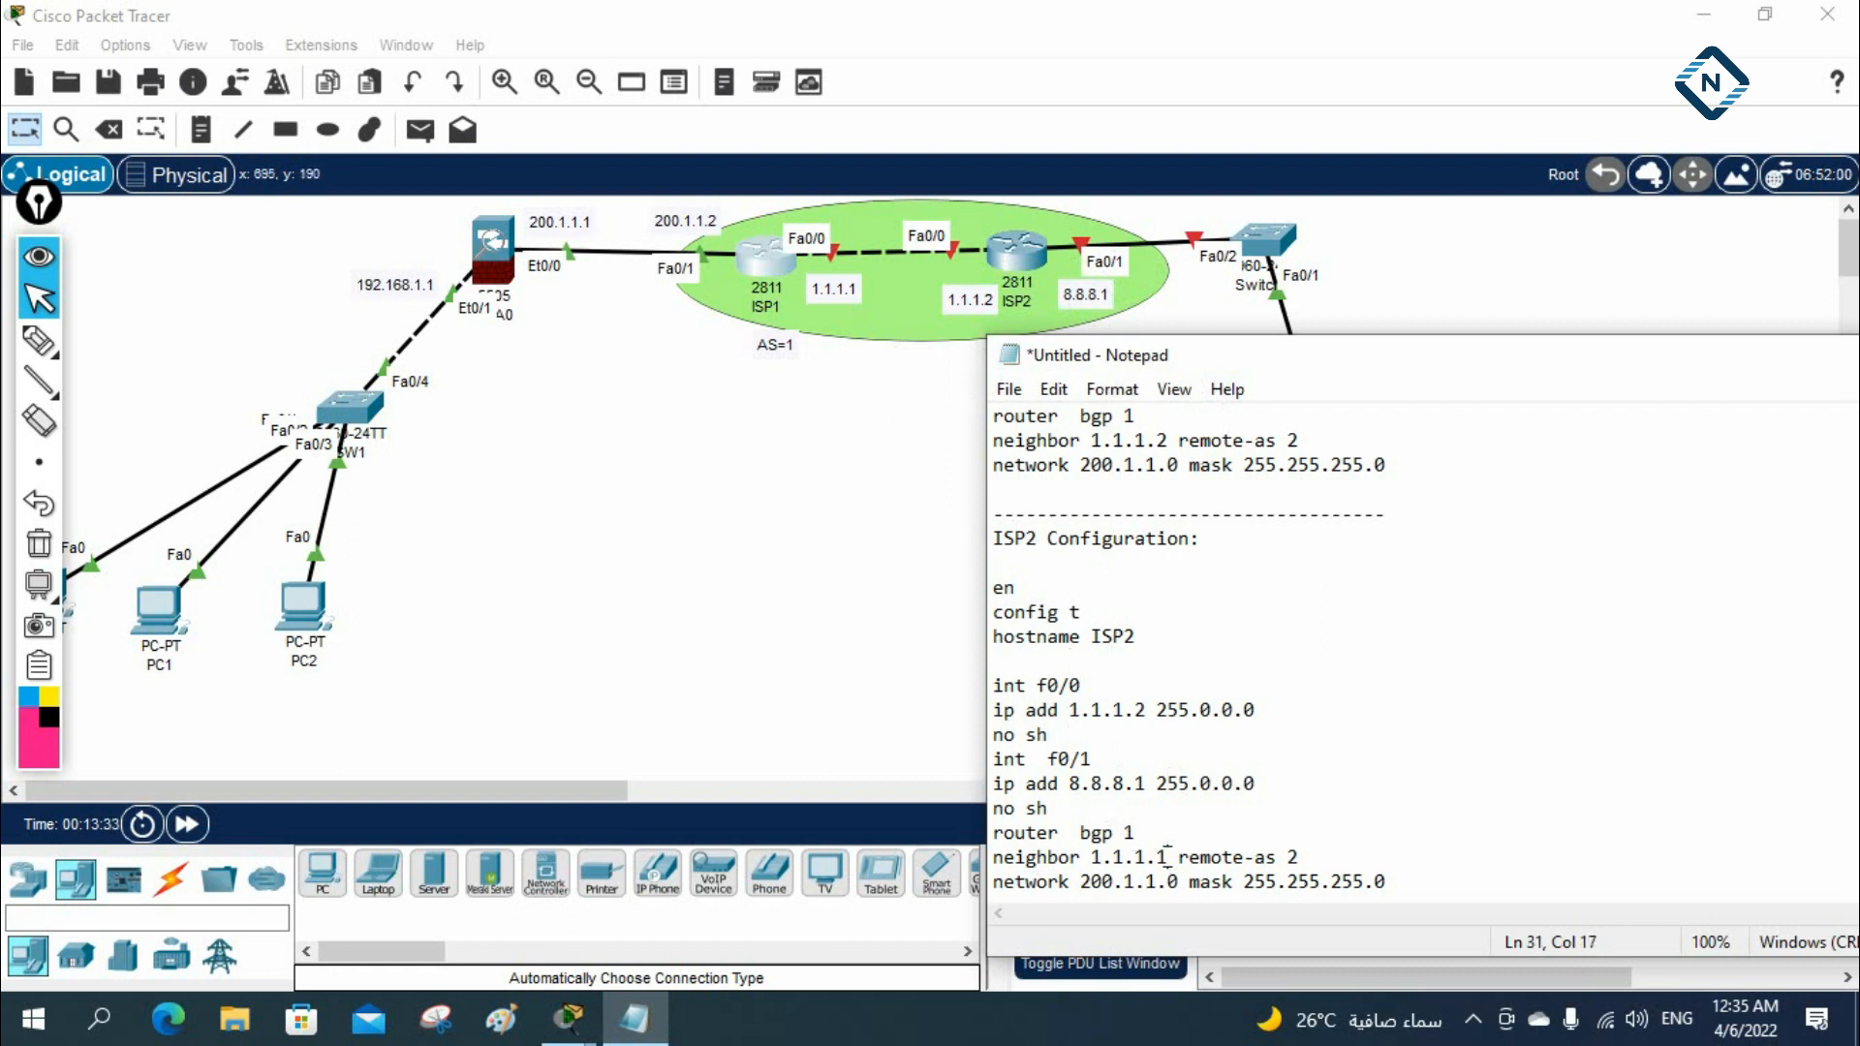
click(1297, 856)
key(BackSpace)
text(1)
Change the advertised network in the ISP2 block to 8.0.0.0 with mask 255.0.0.0
drag(1081, 882, 1179, 881)
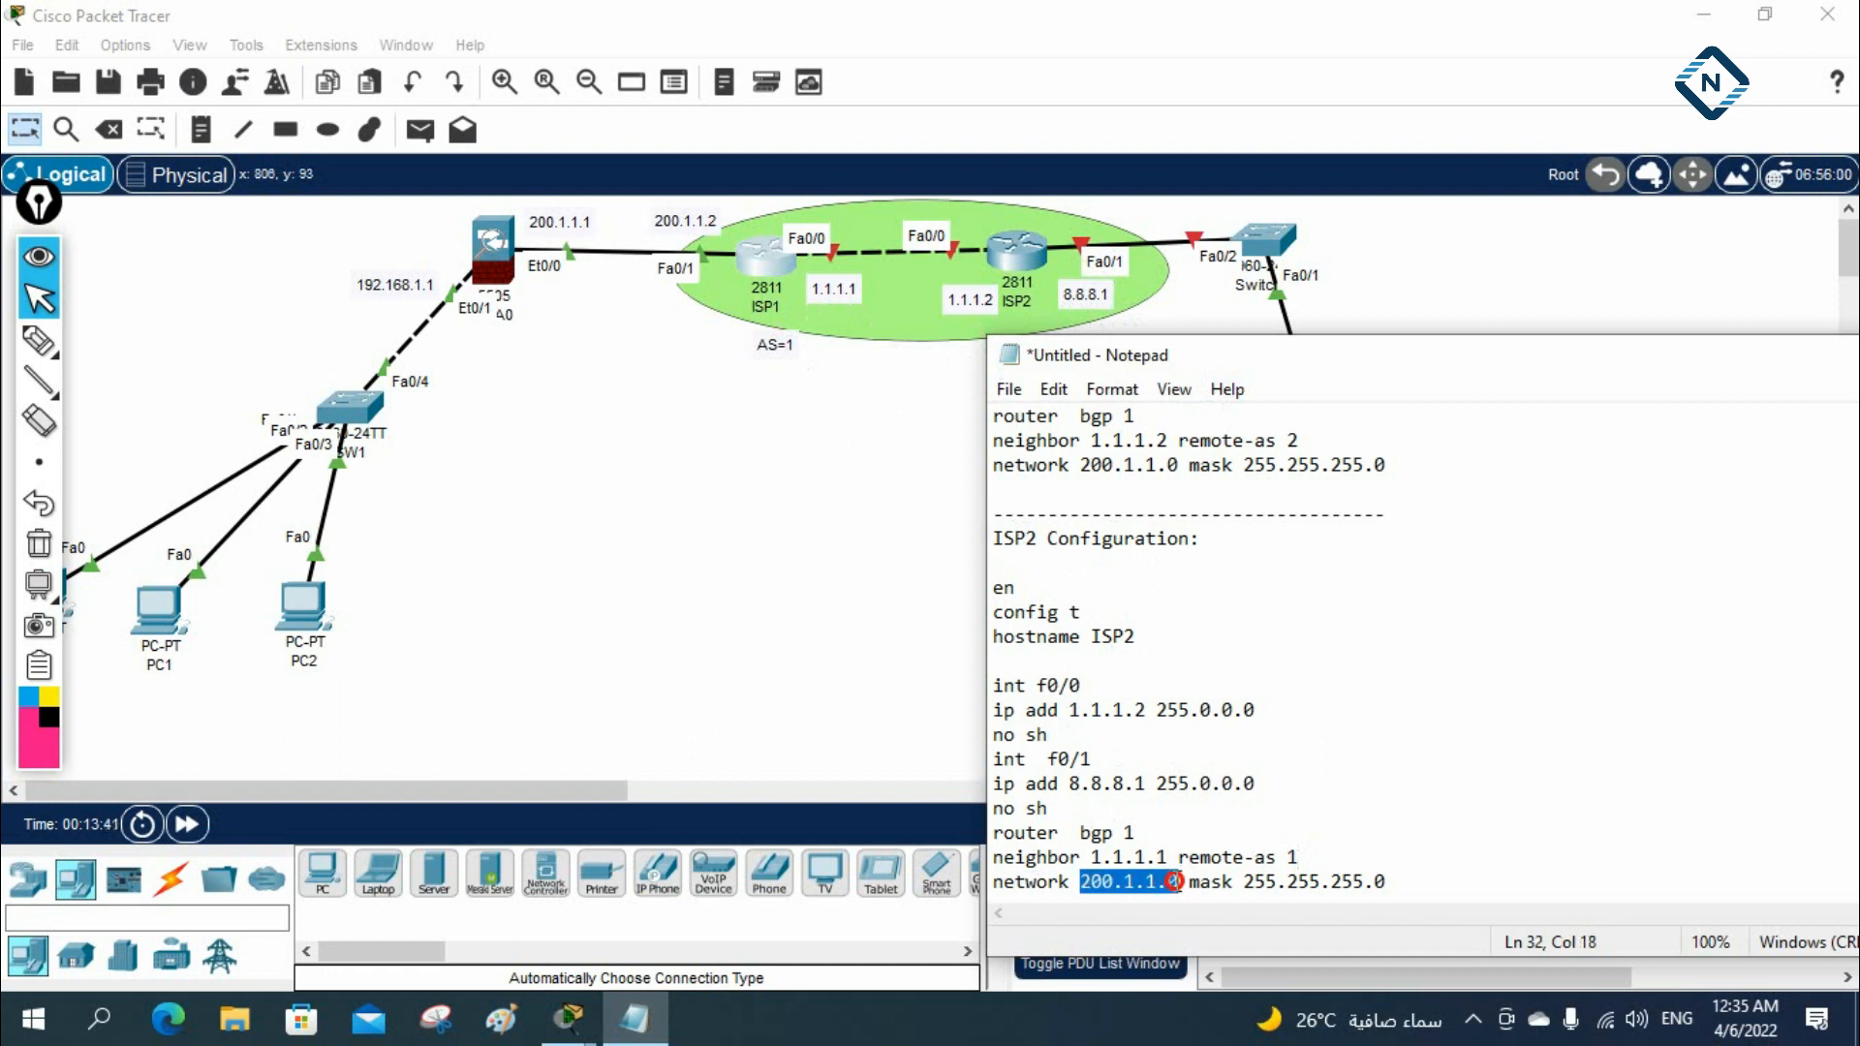
text(8.0.0)
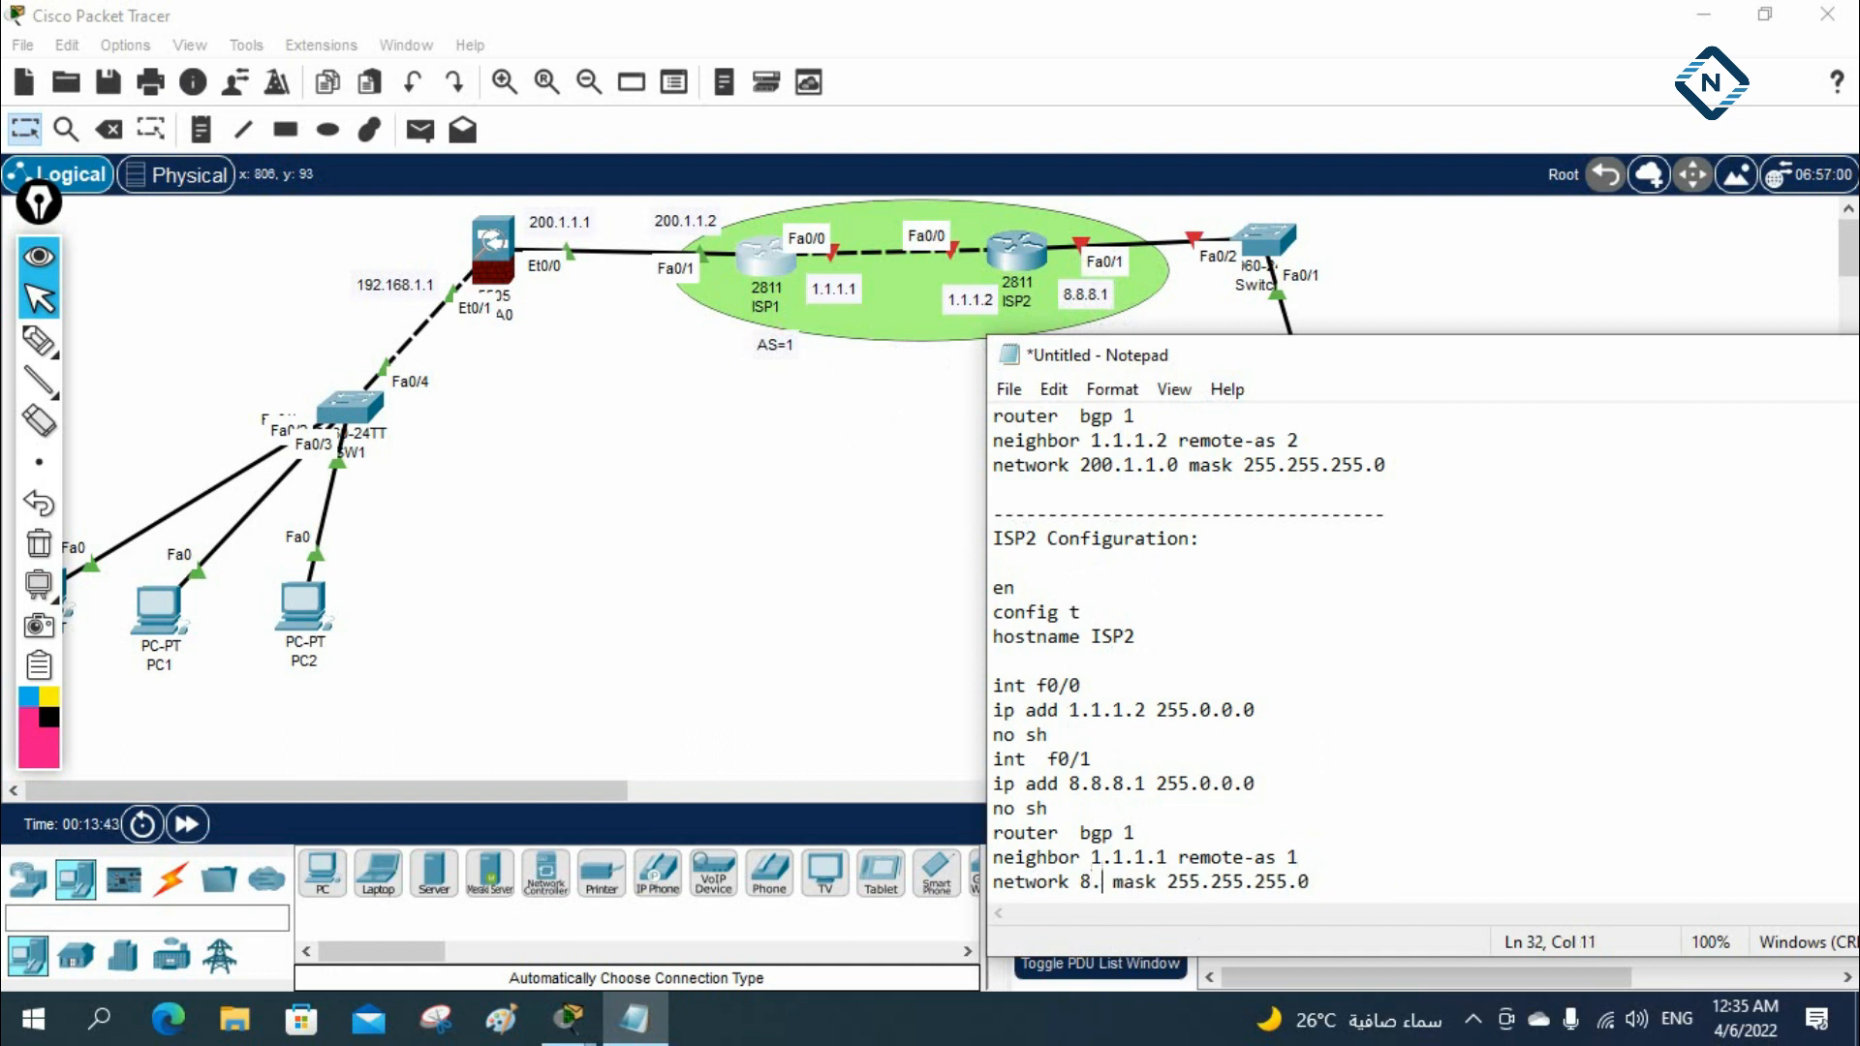
text(.0)
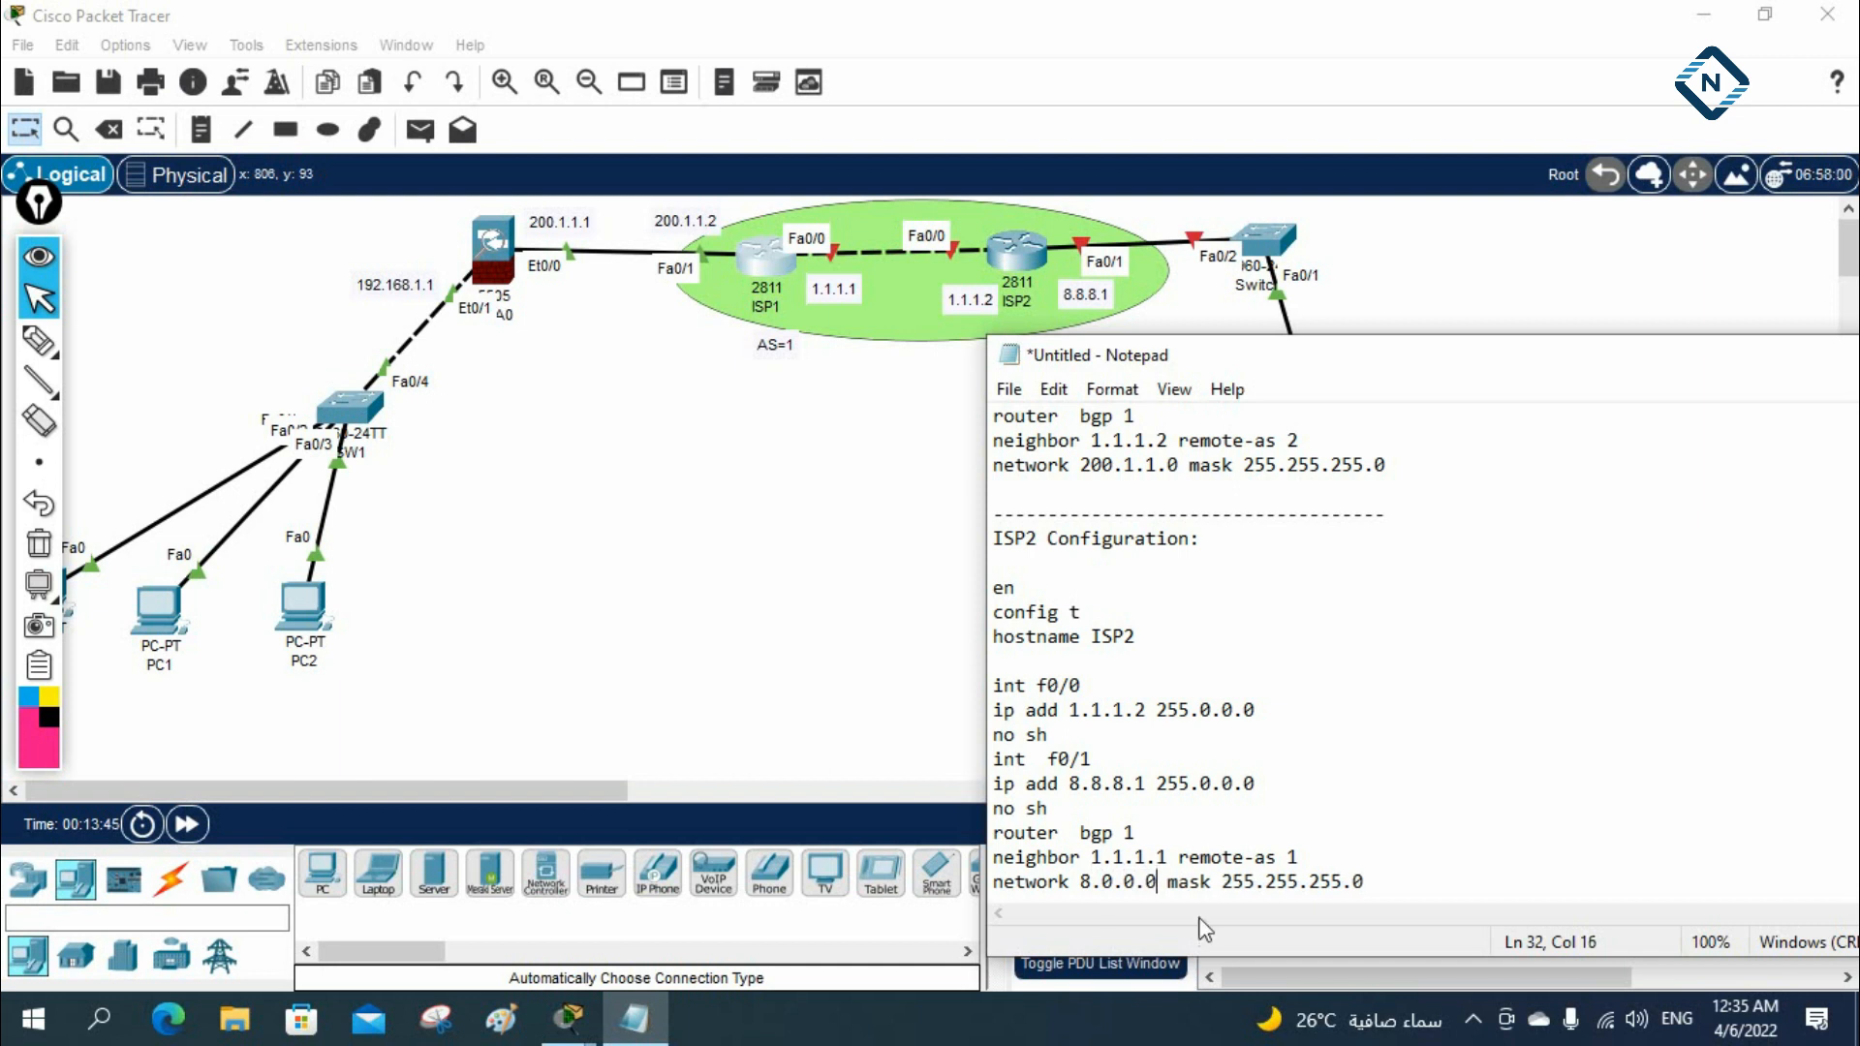
drag(1264, 881, 1389, 881)
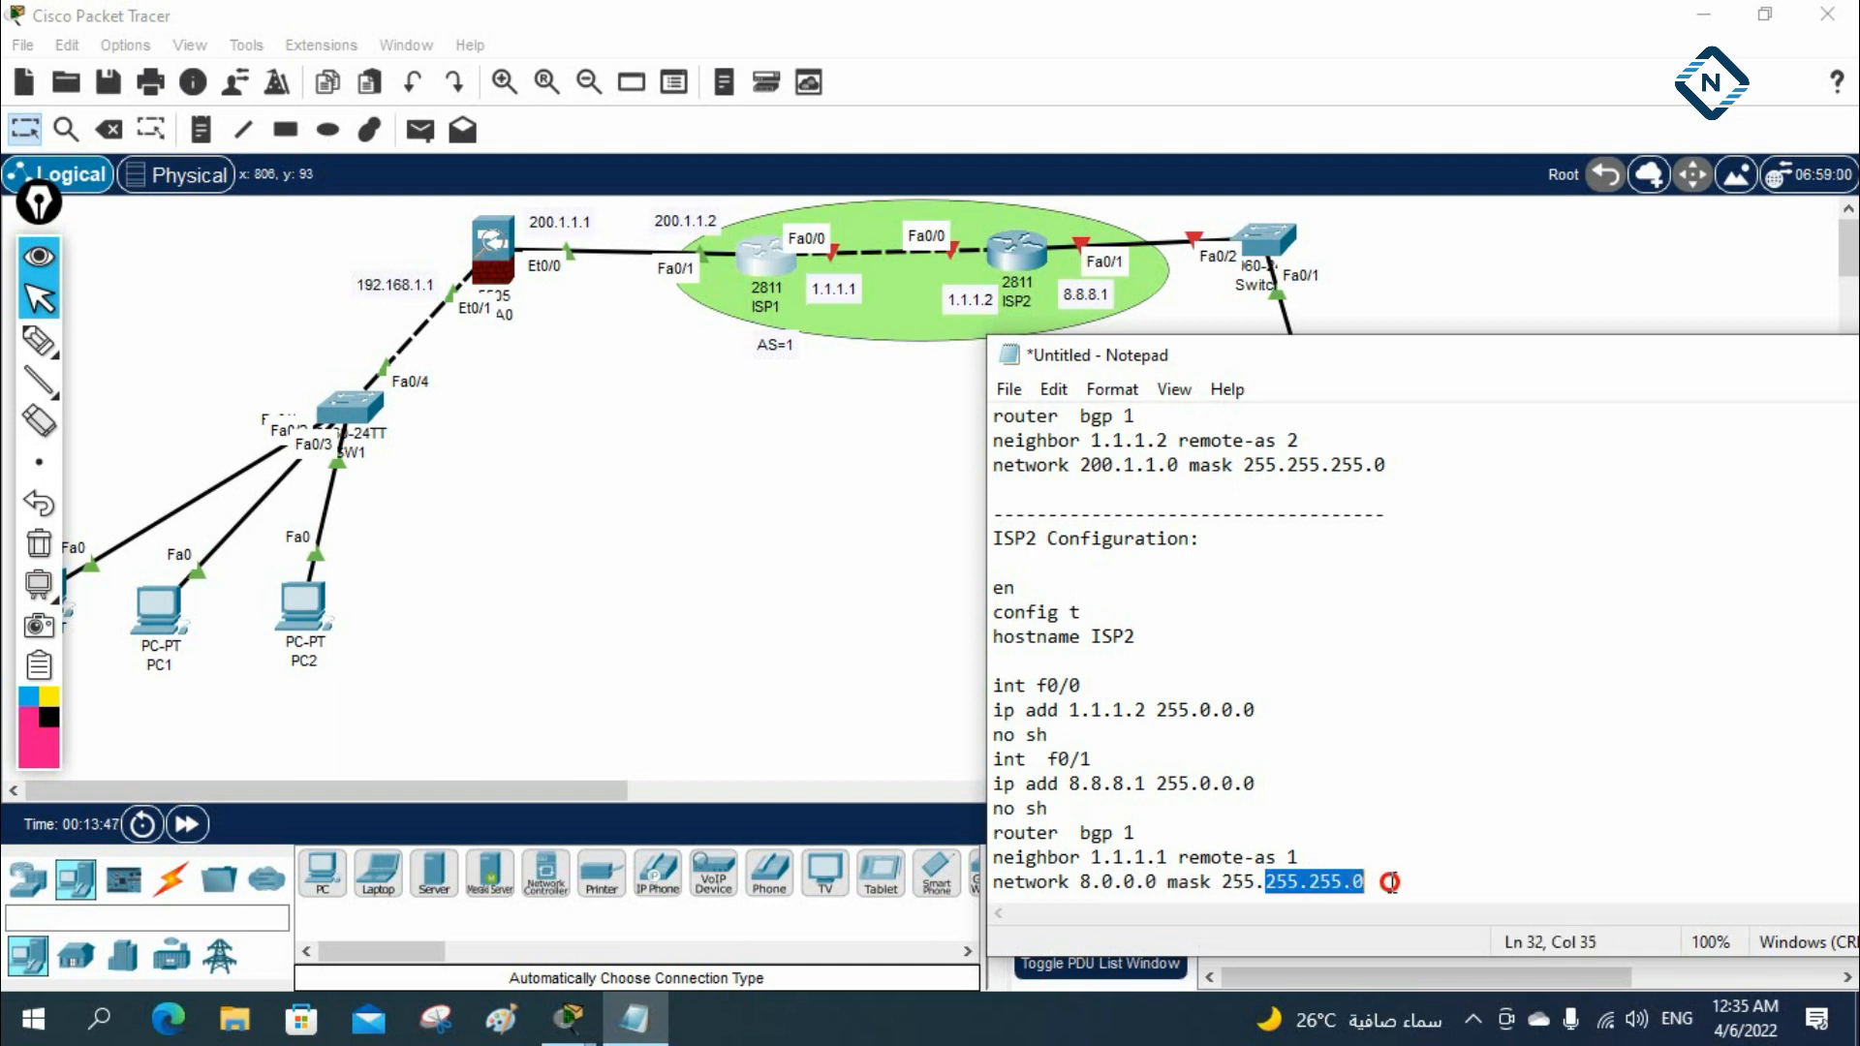
text(0.0.0)
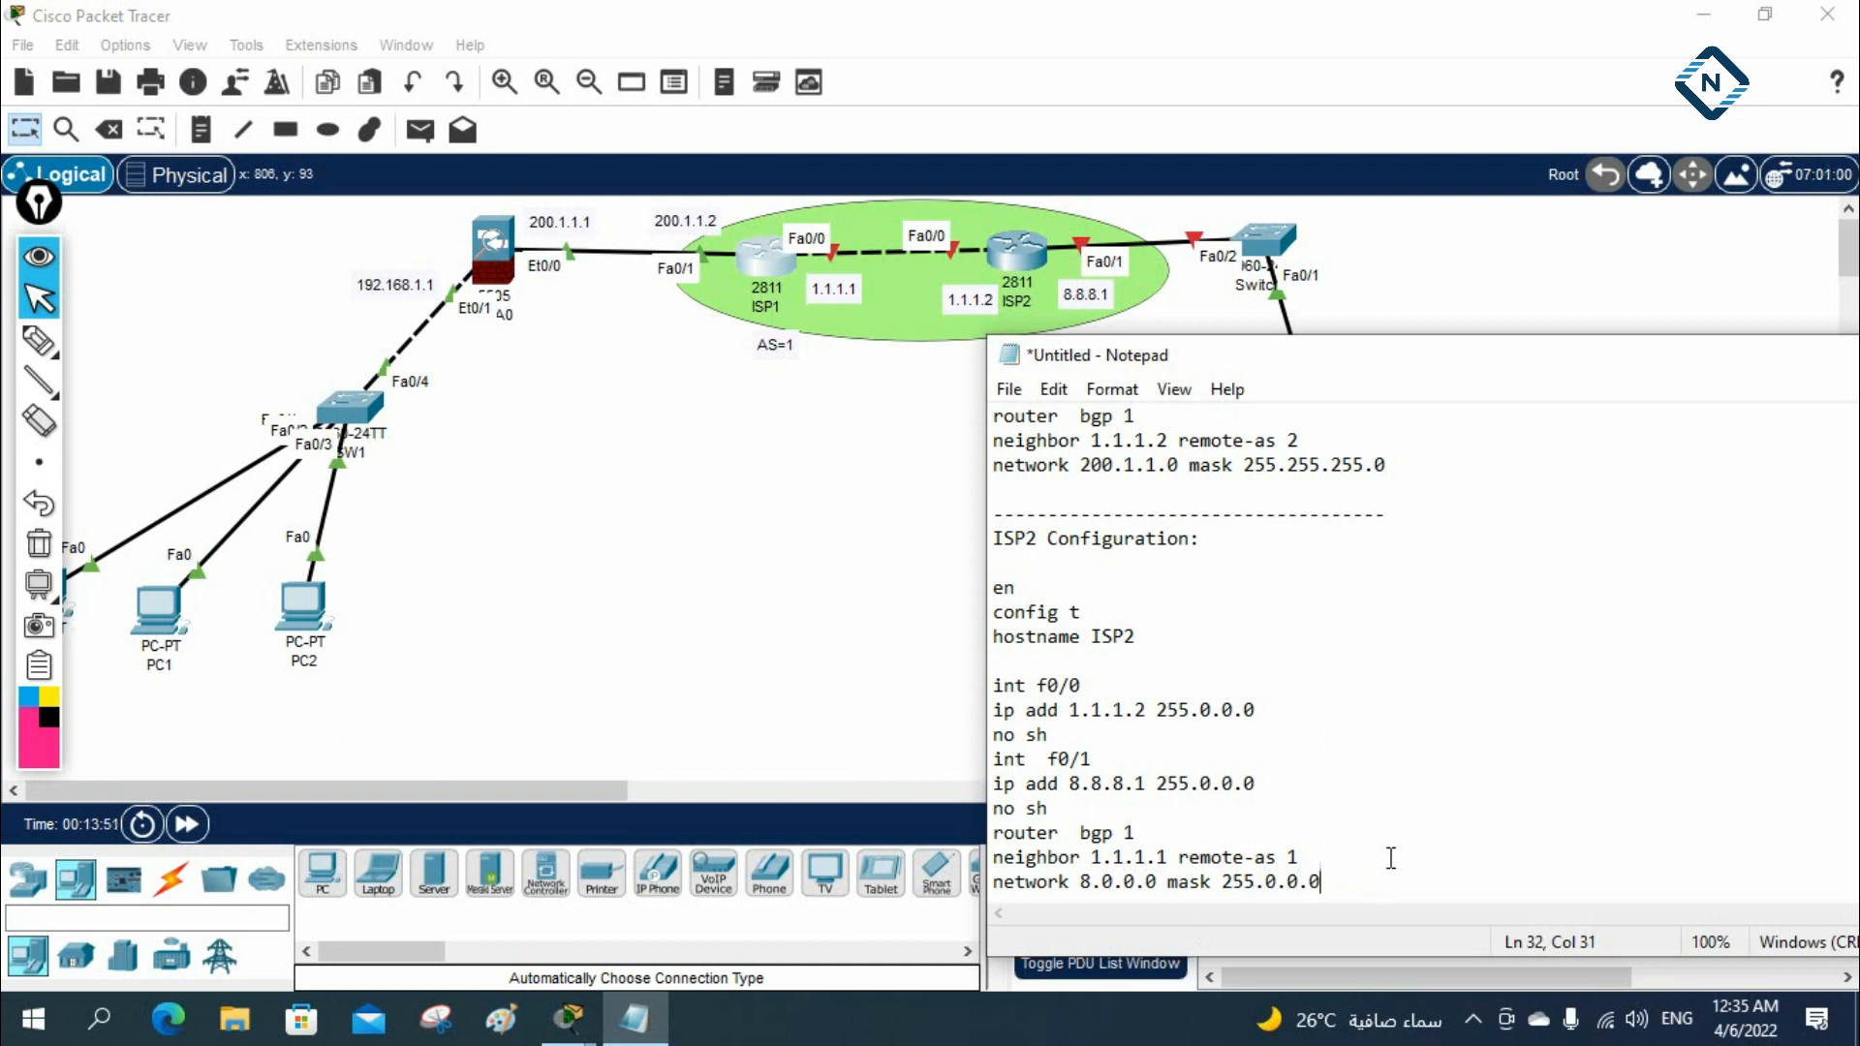
Copy the whole ISP2 configuration block from Notepad and open router ISP2's command line in a widened window
click(1353, 888)
drag(1353, 888, 978, 541)
key(ctrl+c)
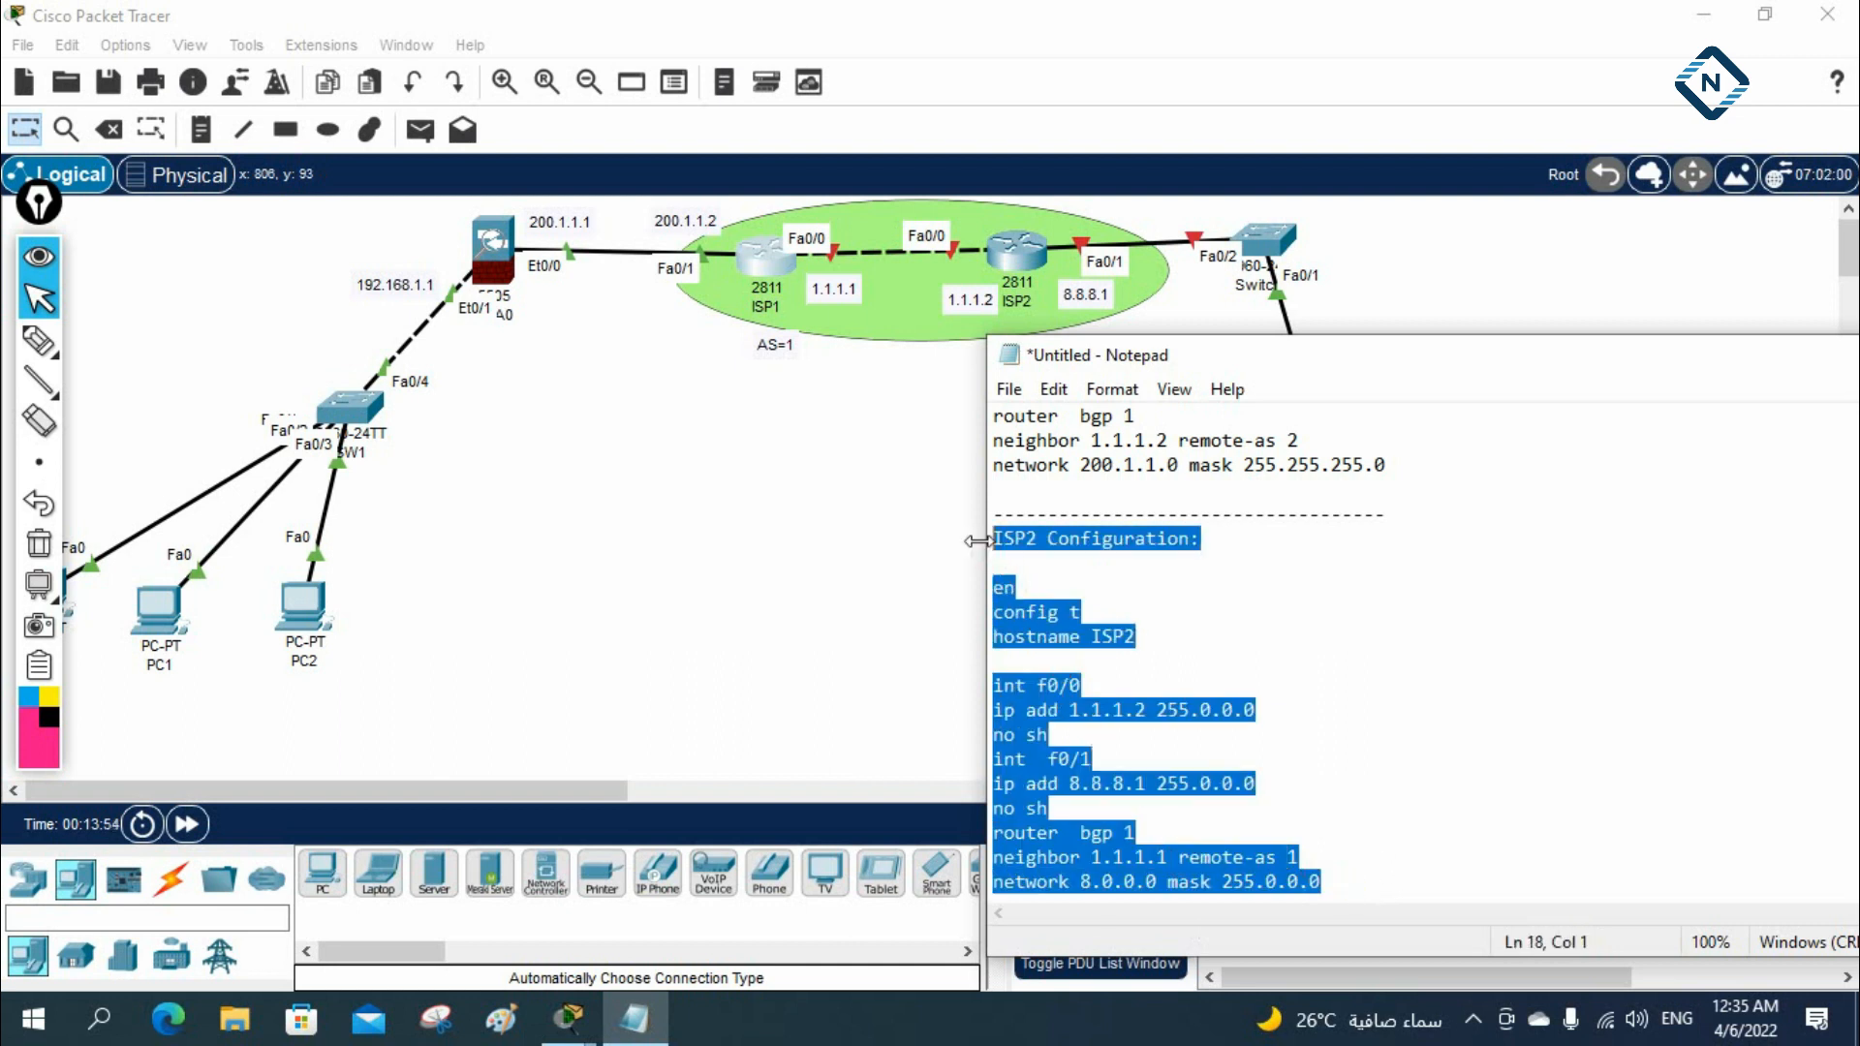
click(1023, 262)
click(659, 84)
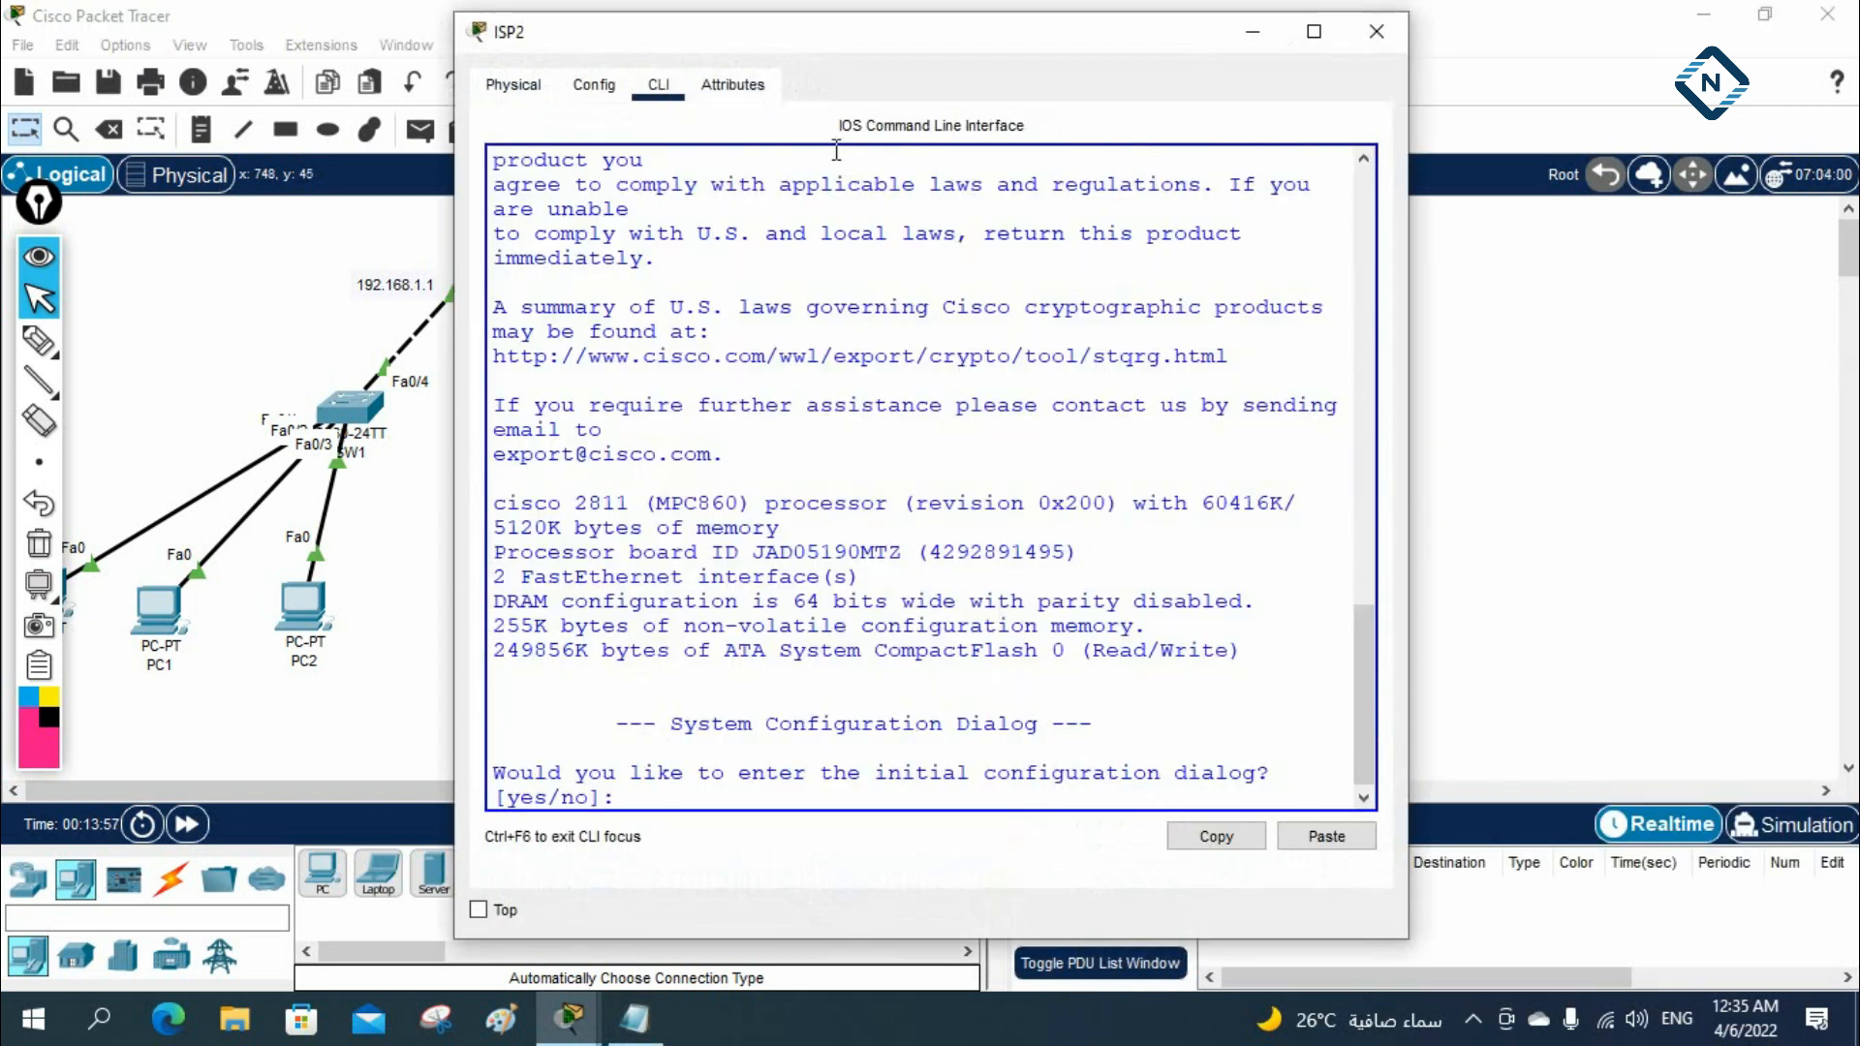
drag(1408, 211, 1764, 256)
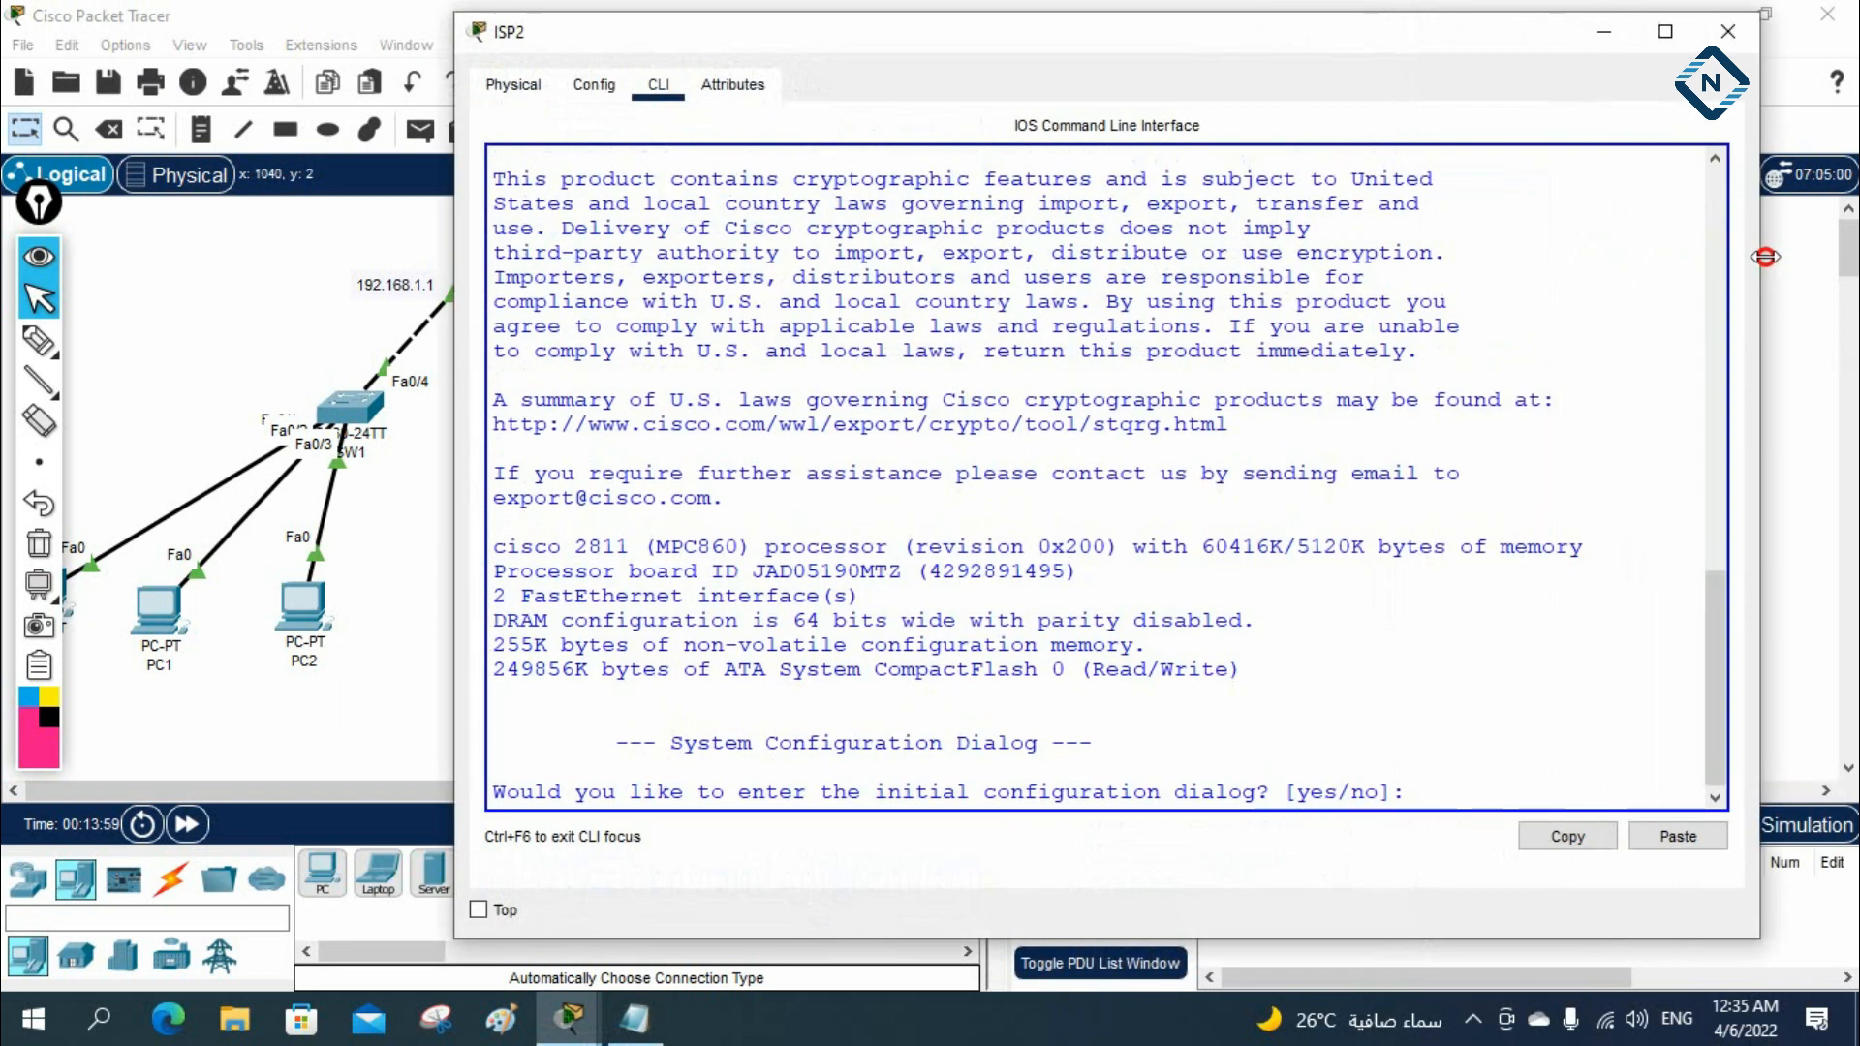
Answer no to ISP2's initial configuration dialog and start the router prompt
click(1551, 358)
text(no)
key(Return)
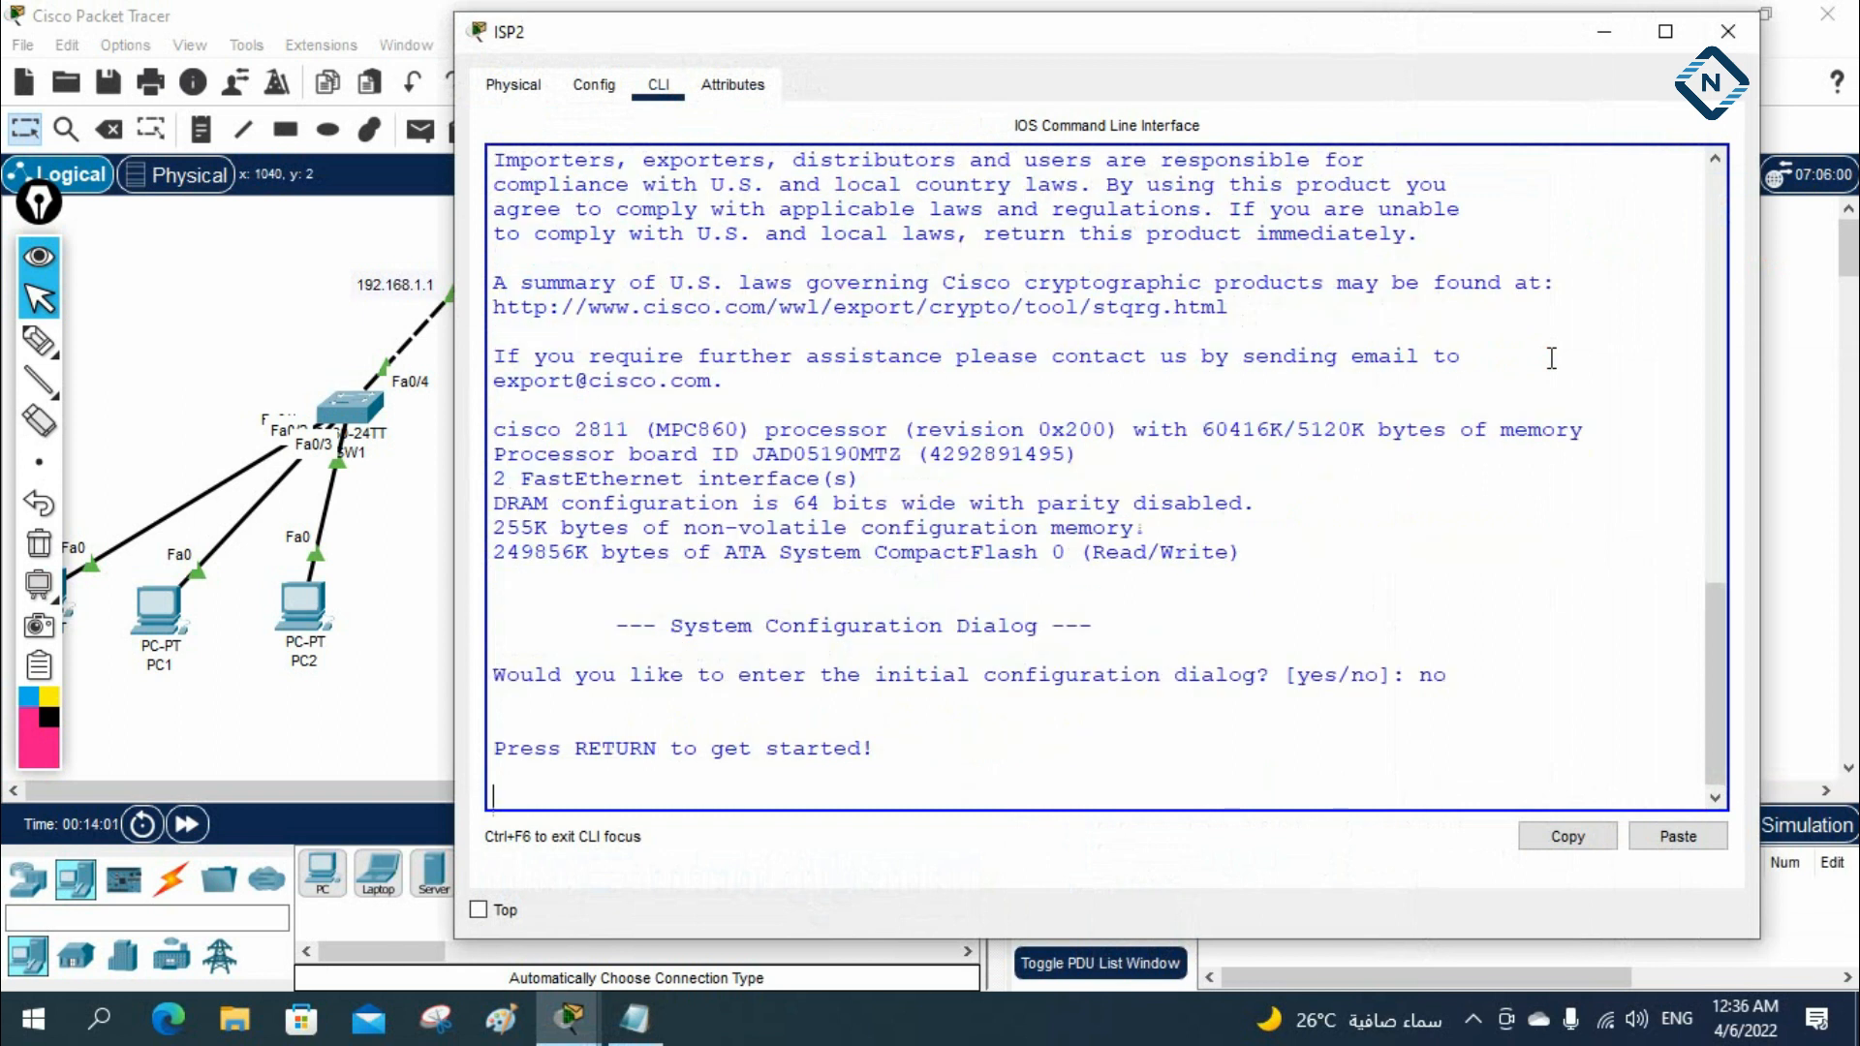
key(Return)
key(Return)
key(Return)
key(Return)
key(Return)
key(Return)
key(Return)
key(Return)
key(Return)
key(Return)
key(Return)
key(Return)
key(Return)
key(Return)
key(Return)
key(Return)
key(Return)
key(Return)
key(Return)
key(Return)
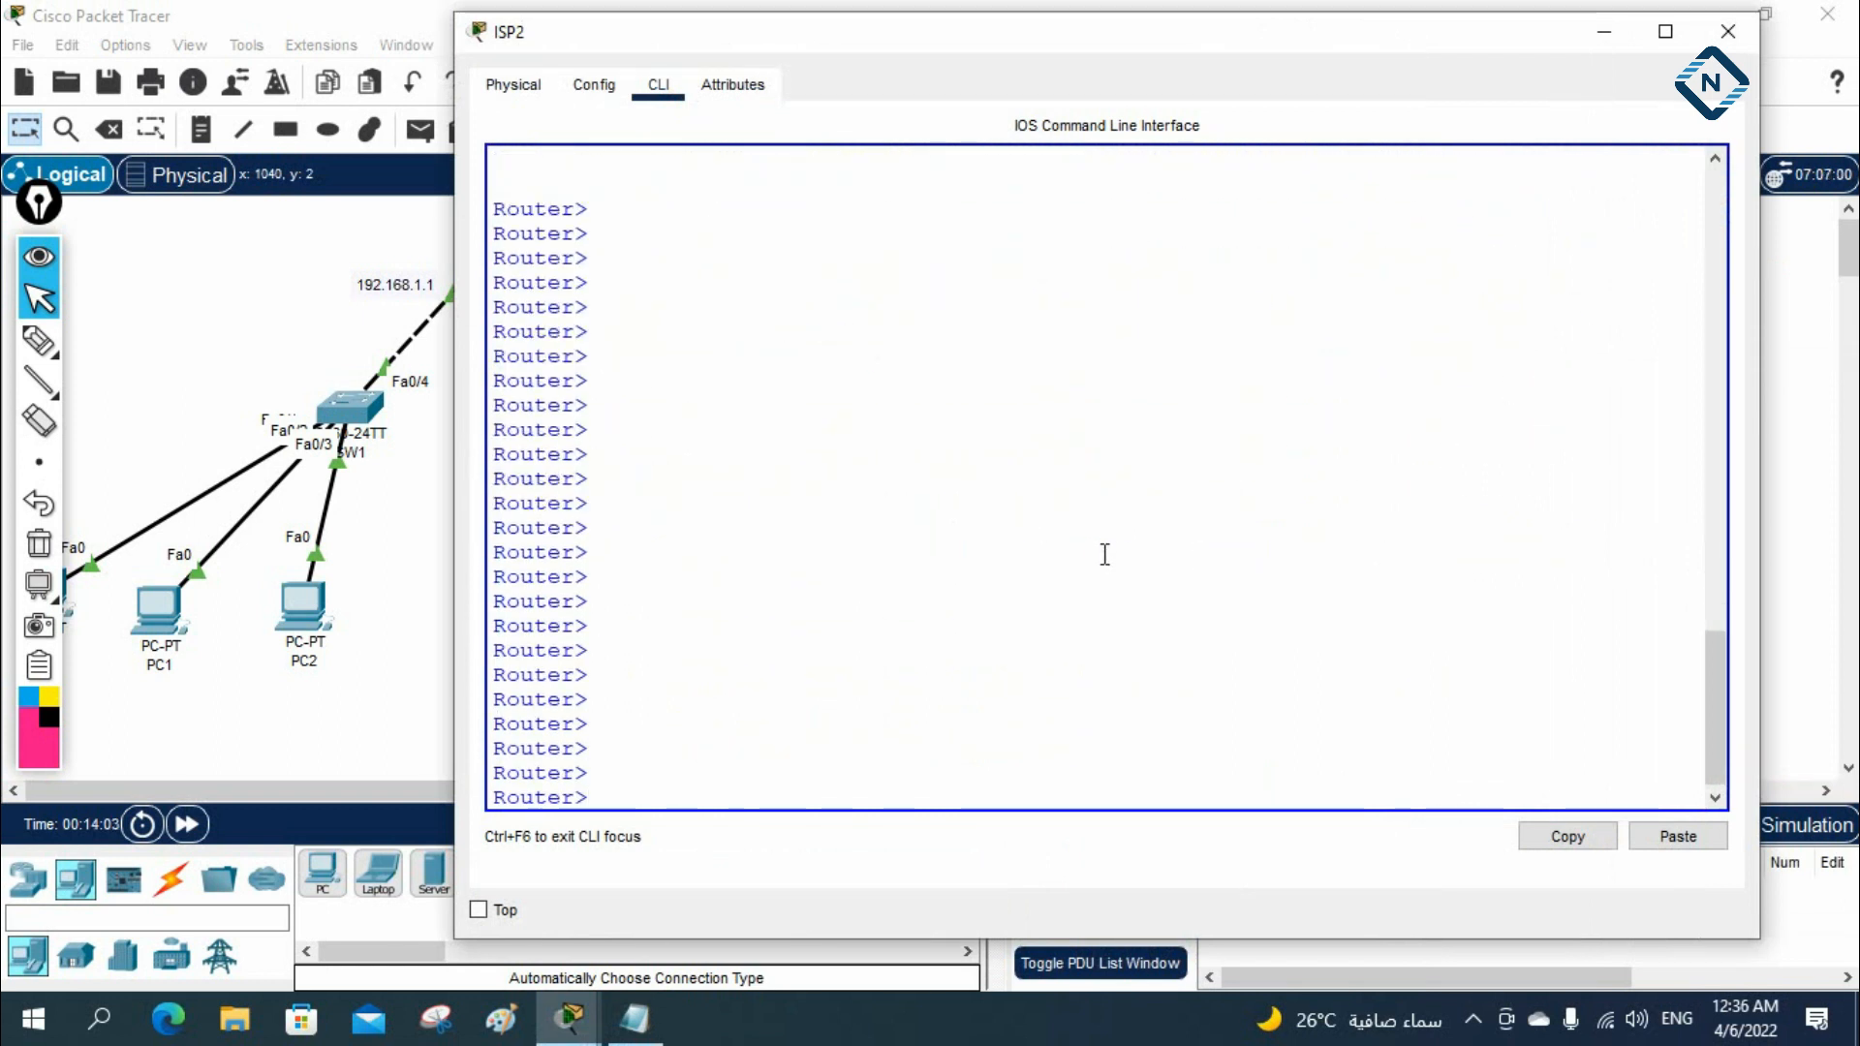
Paste the ISP2 configuration block into its console and review the entered commands and messages
right_click(1104, 554)
click(1135, 597)
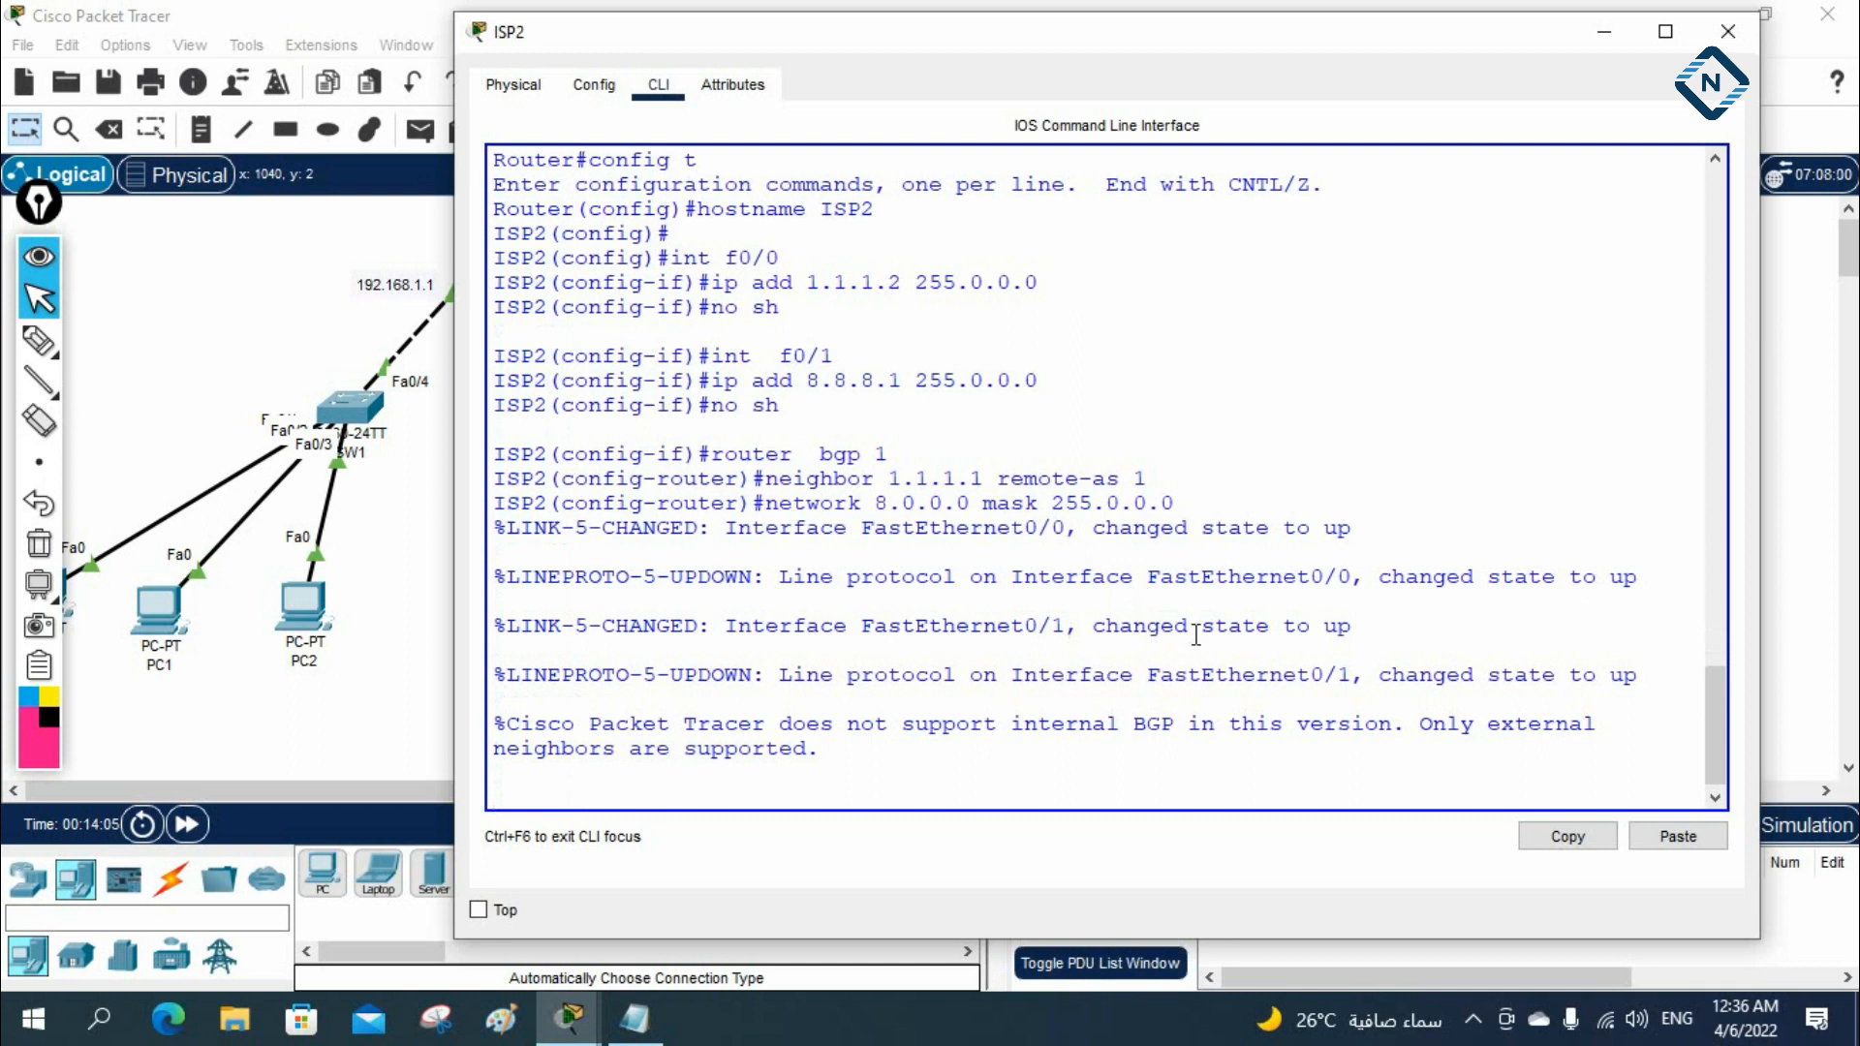
scroll(1196, 635, up, 3)
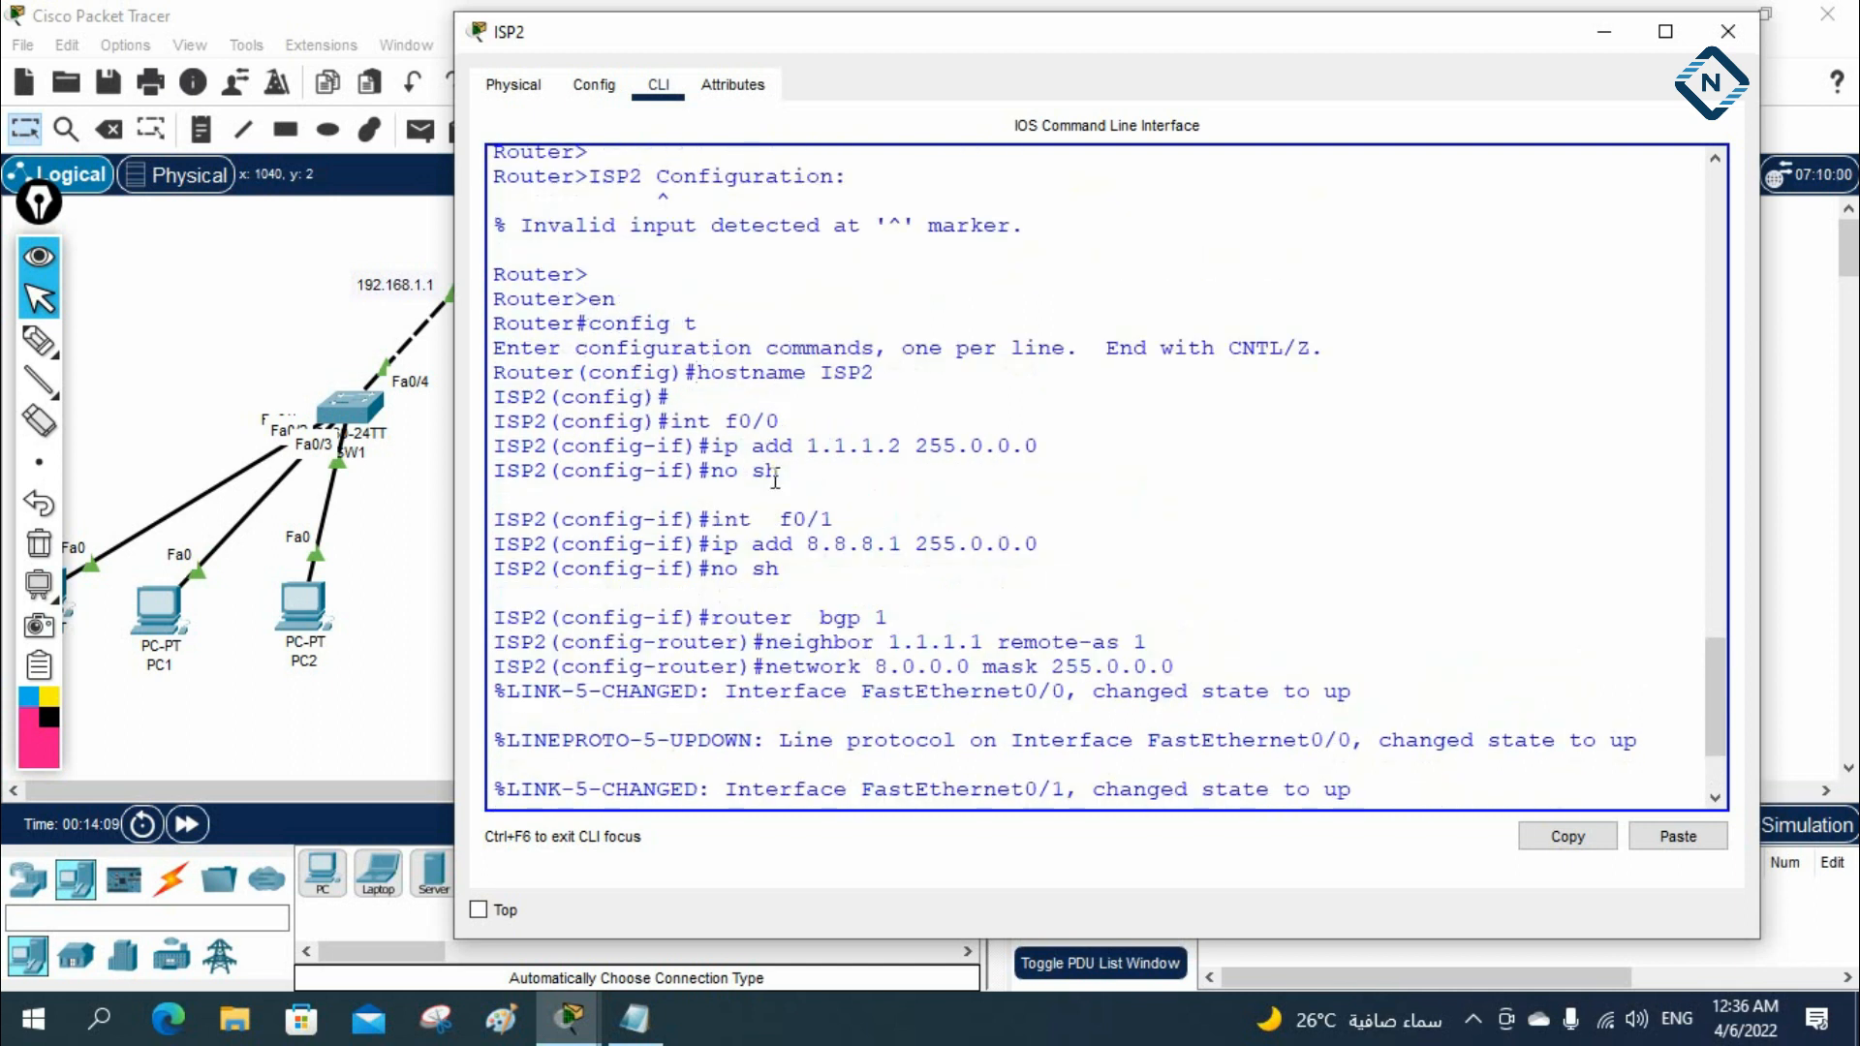
scroll(800, 539, down, 1)
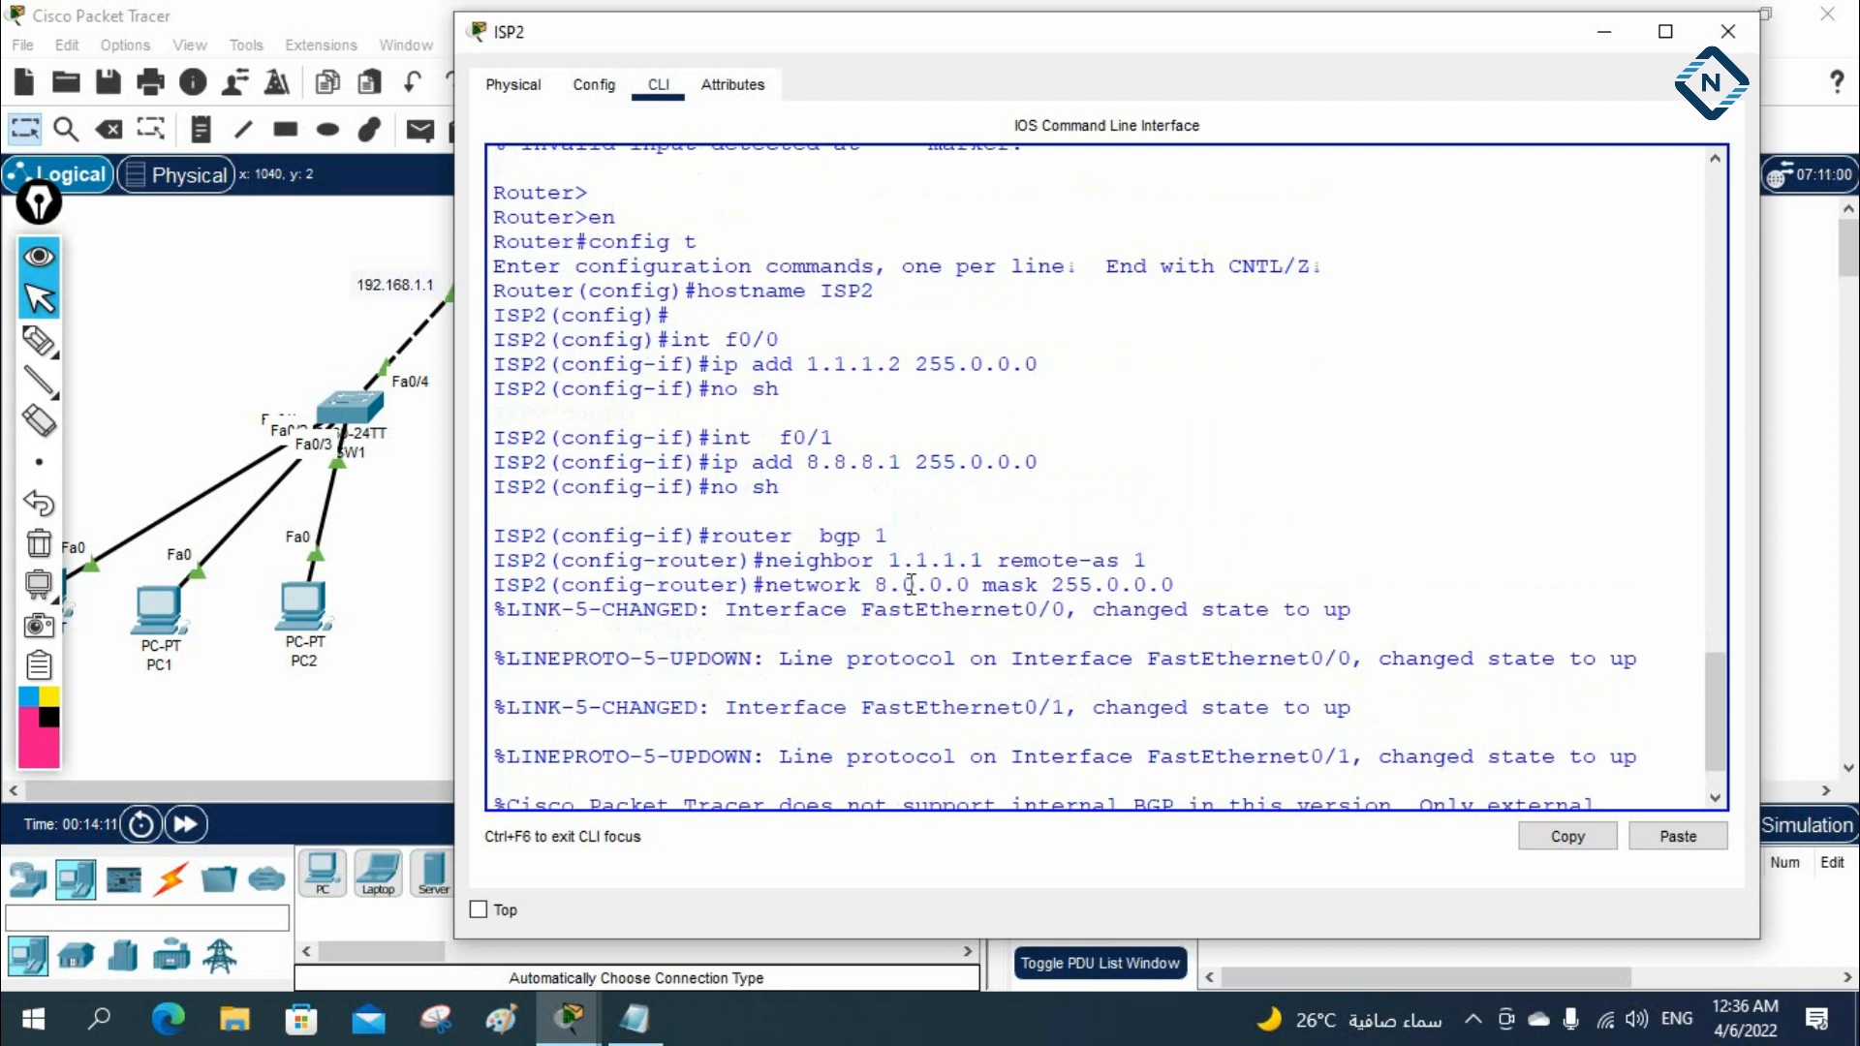
scroll(1105, 585, down, 1)
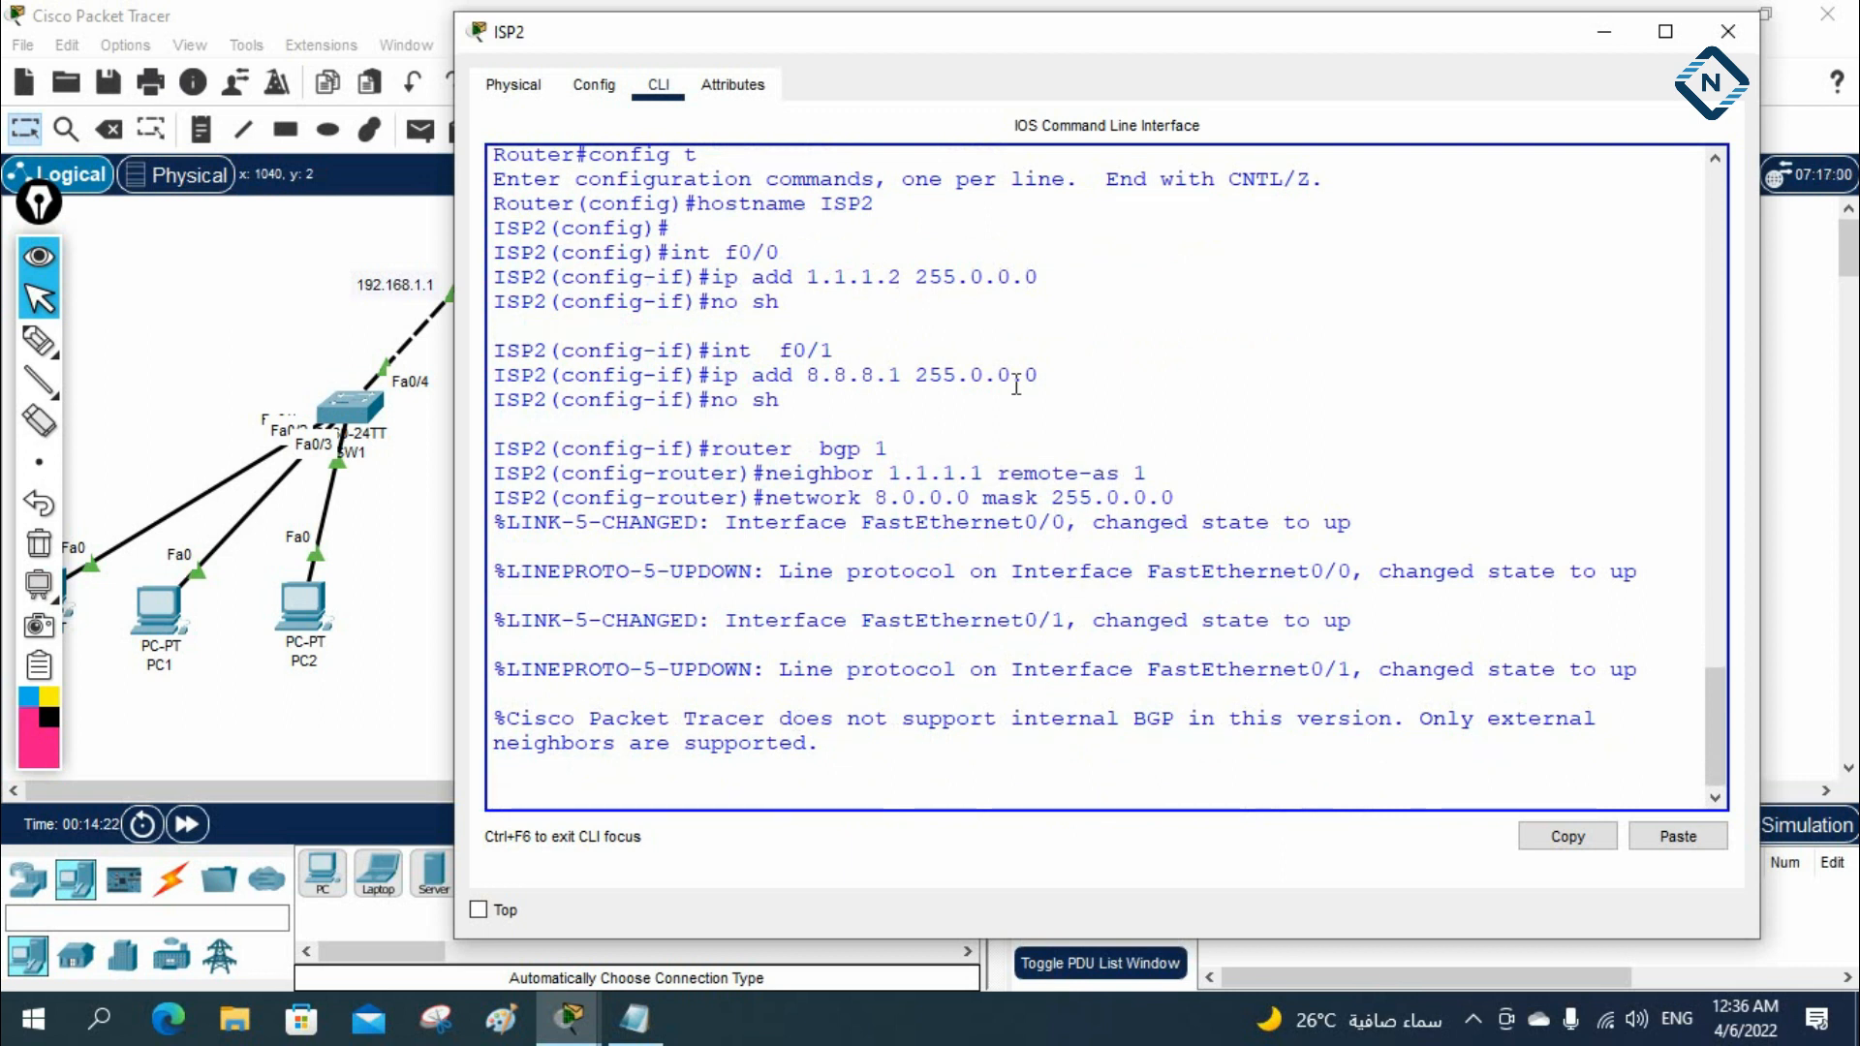
Minimize ISP2's console and change the BGP process line in Notepad's ISP2 block to router bgp 2, checking it against the AS labels
click(1606, 42)
click(634, 1019)
click(1204, 676)
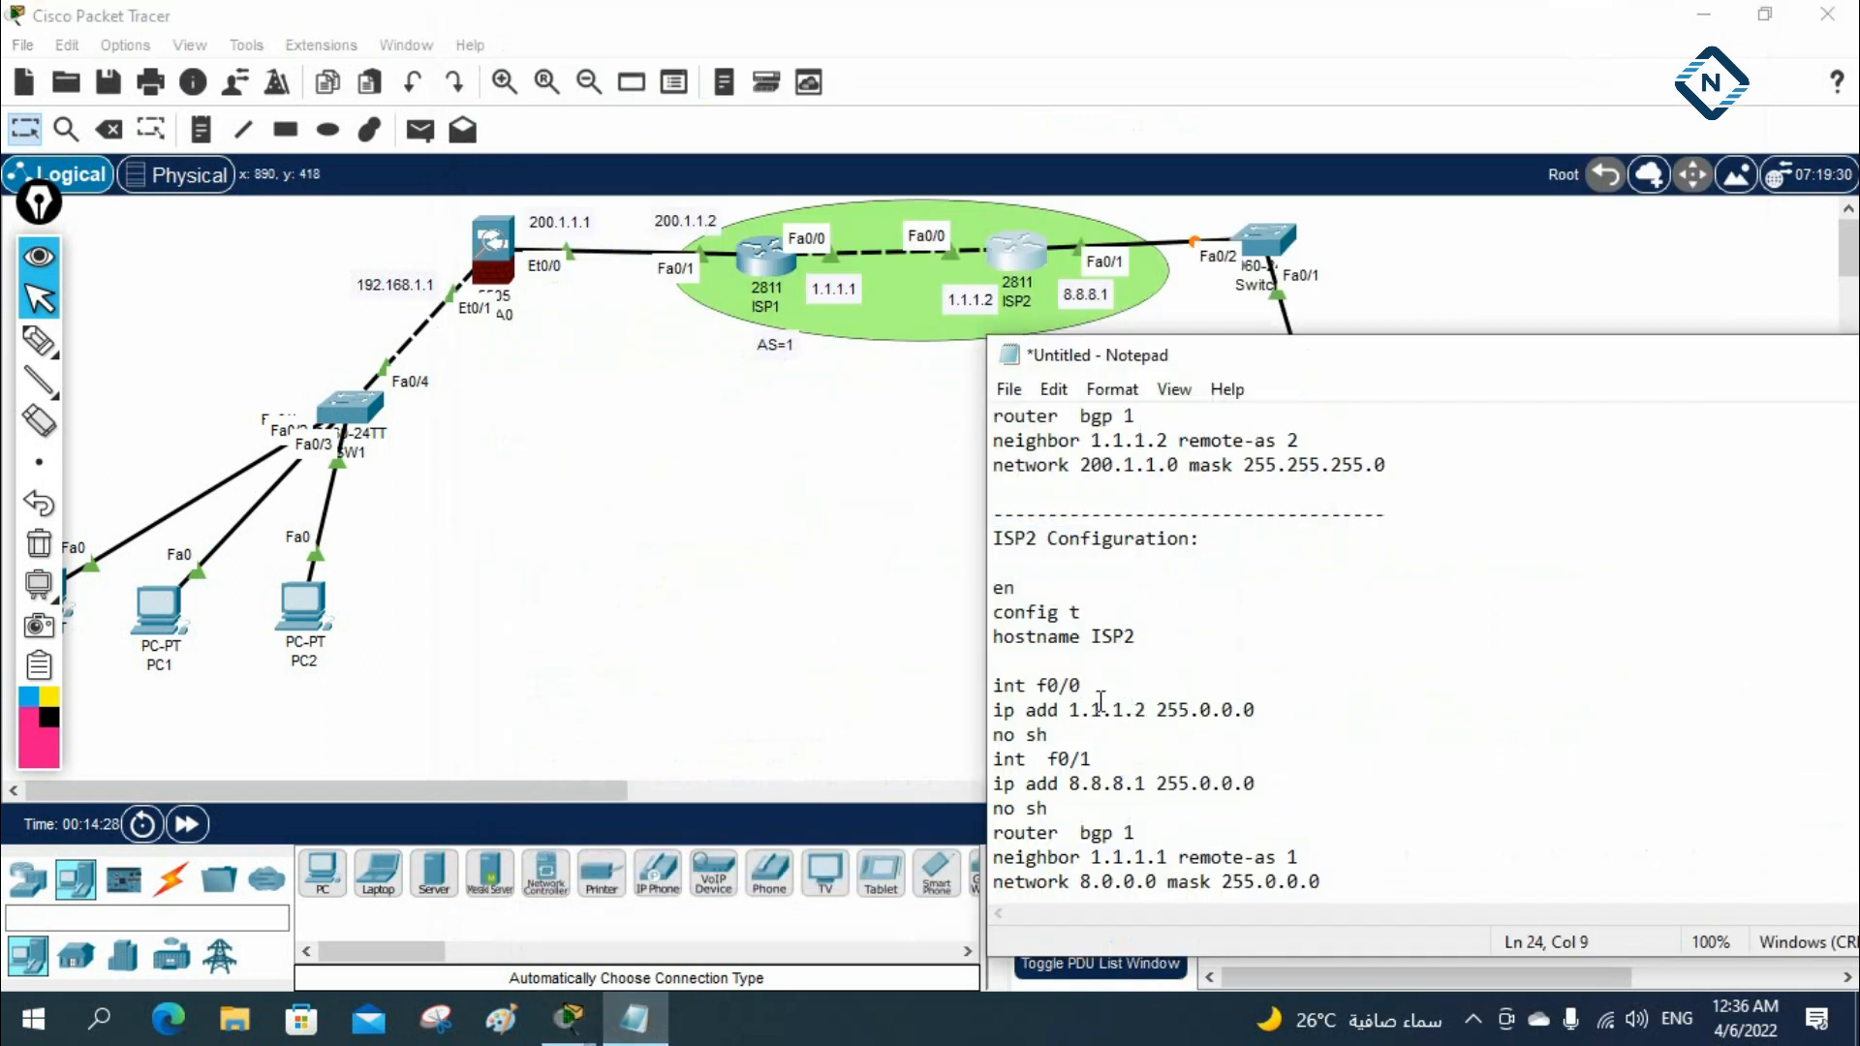
double_click(1129, 831)
text(2)
drag(1208, 362, 1249, 478)
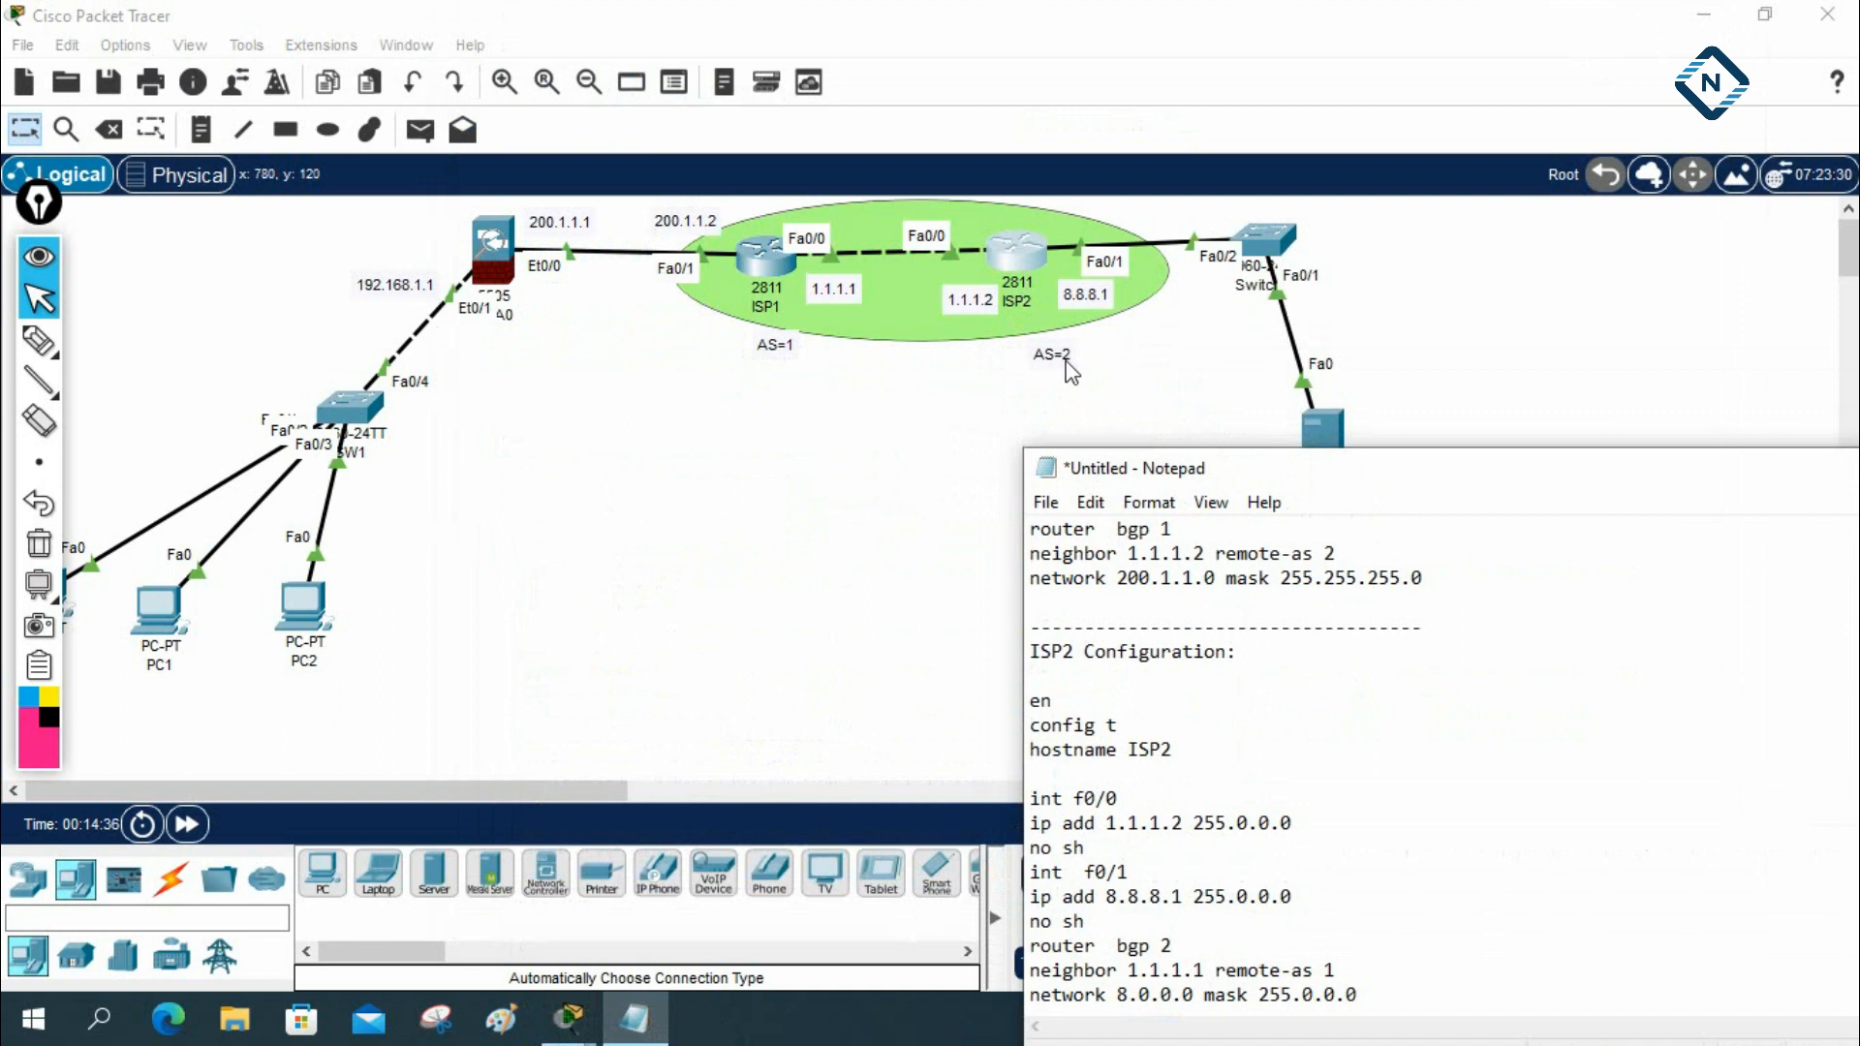
drag(1099, 467, 1176, 263)
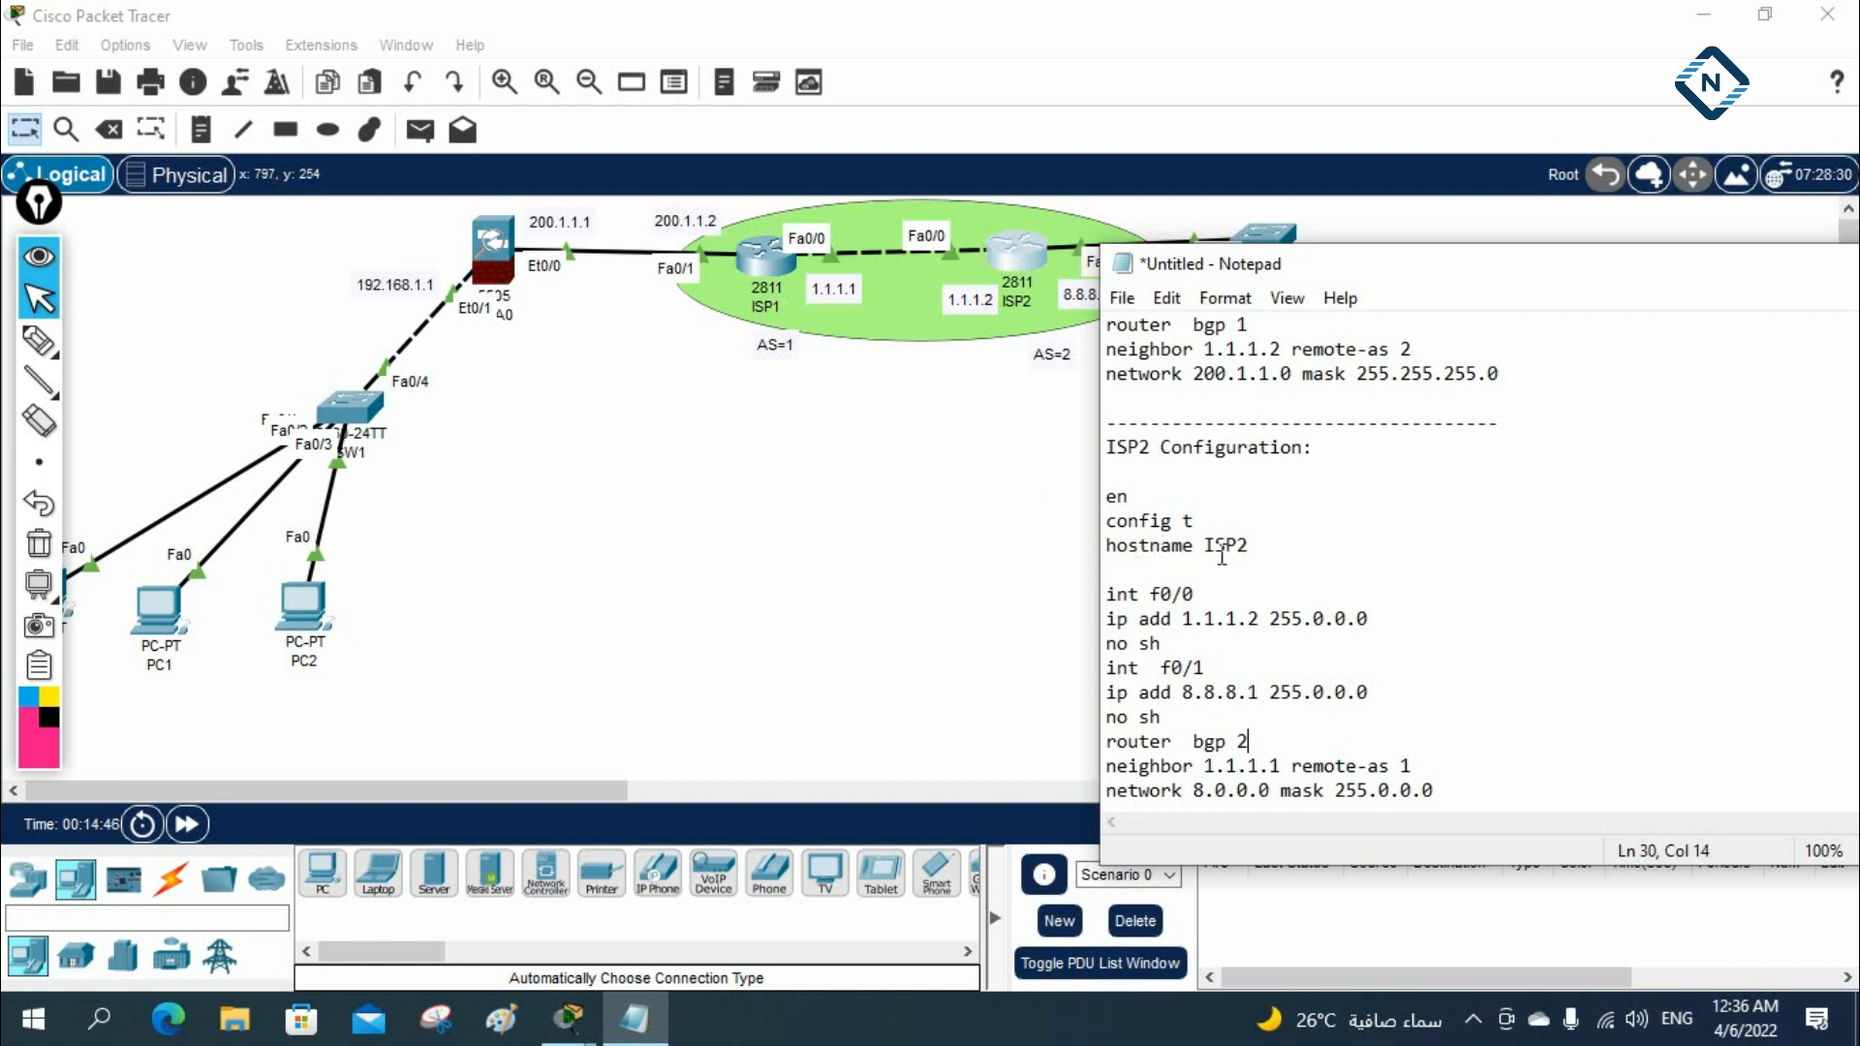
Reopen ISP2's console and exit BGP router configuration to global configuration mode
click(1008, 254)
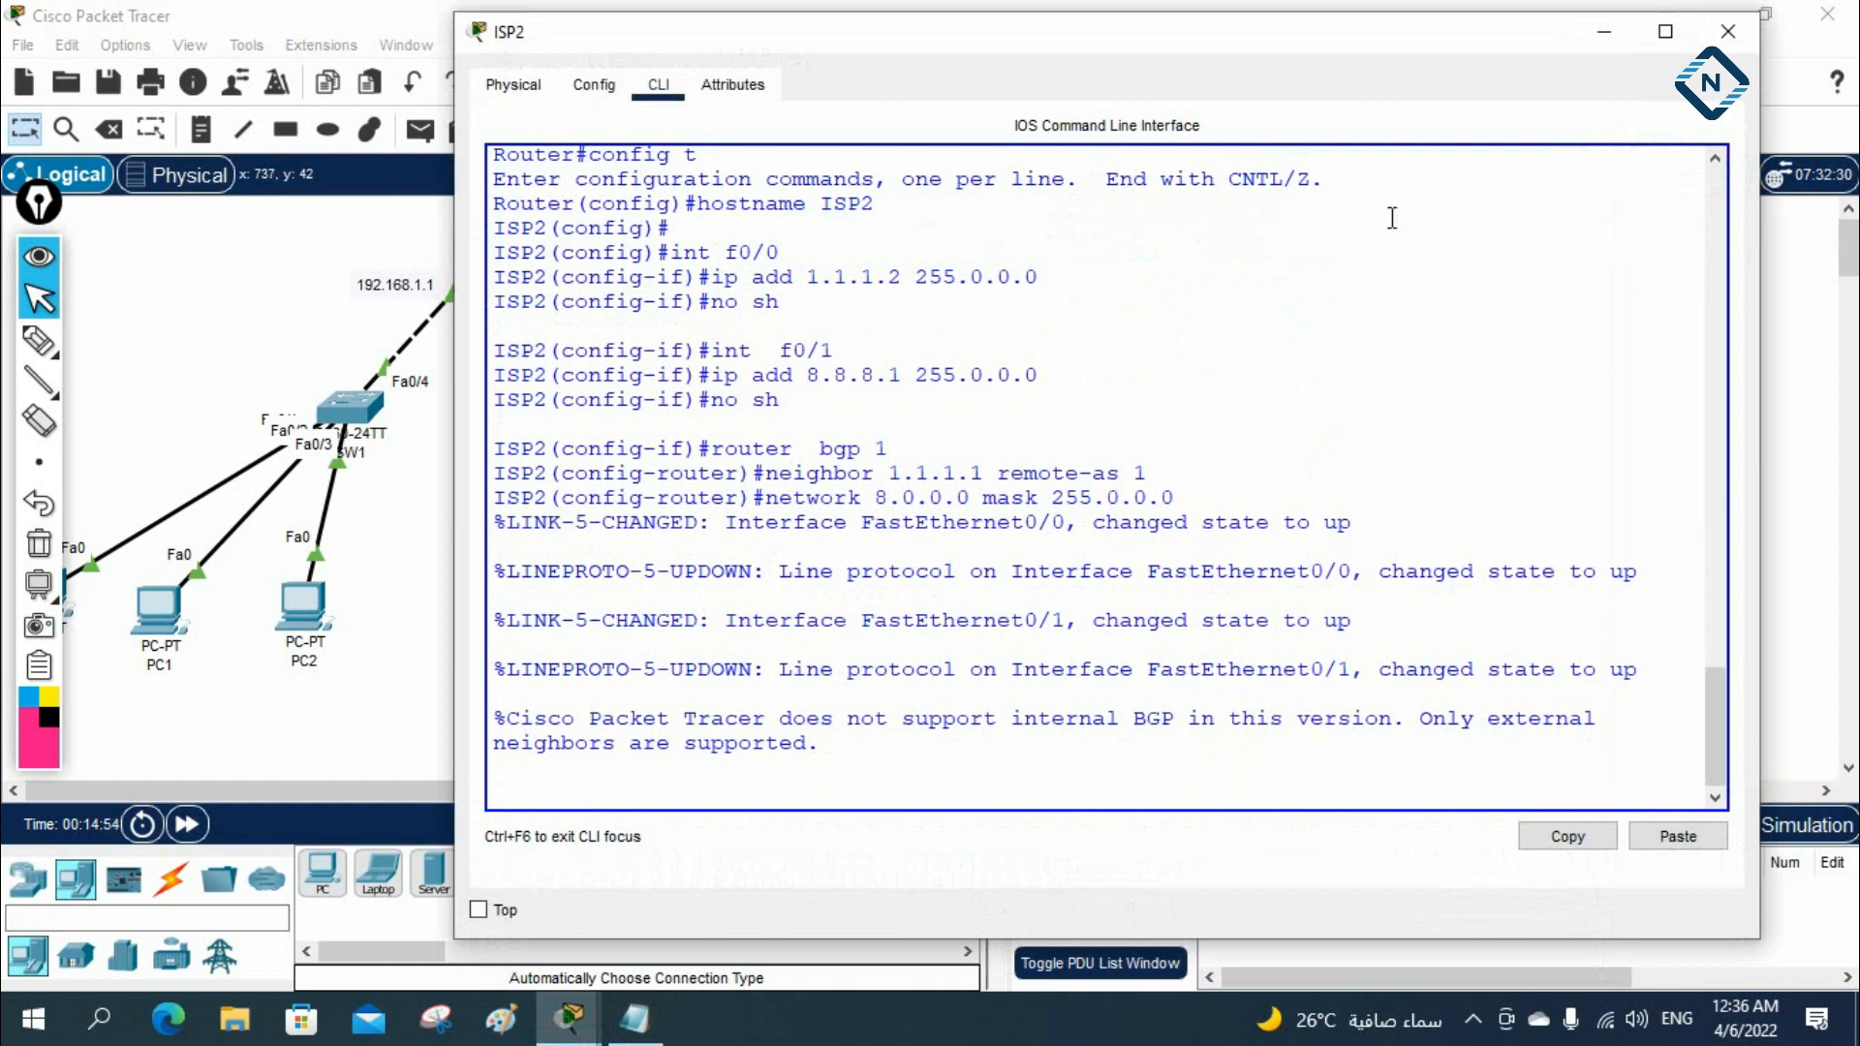
click(1603, 35)
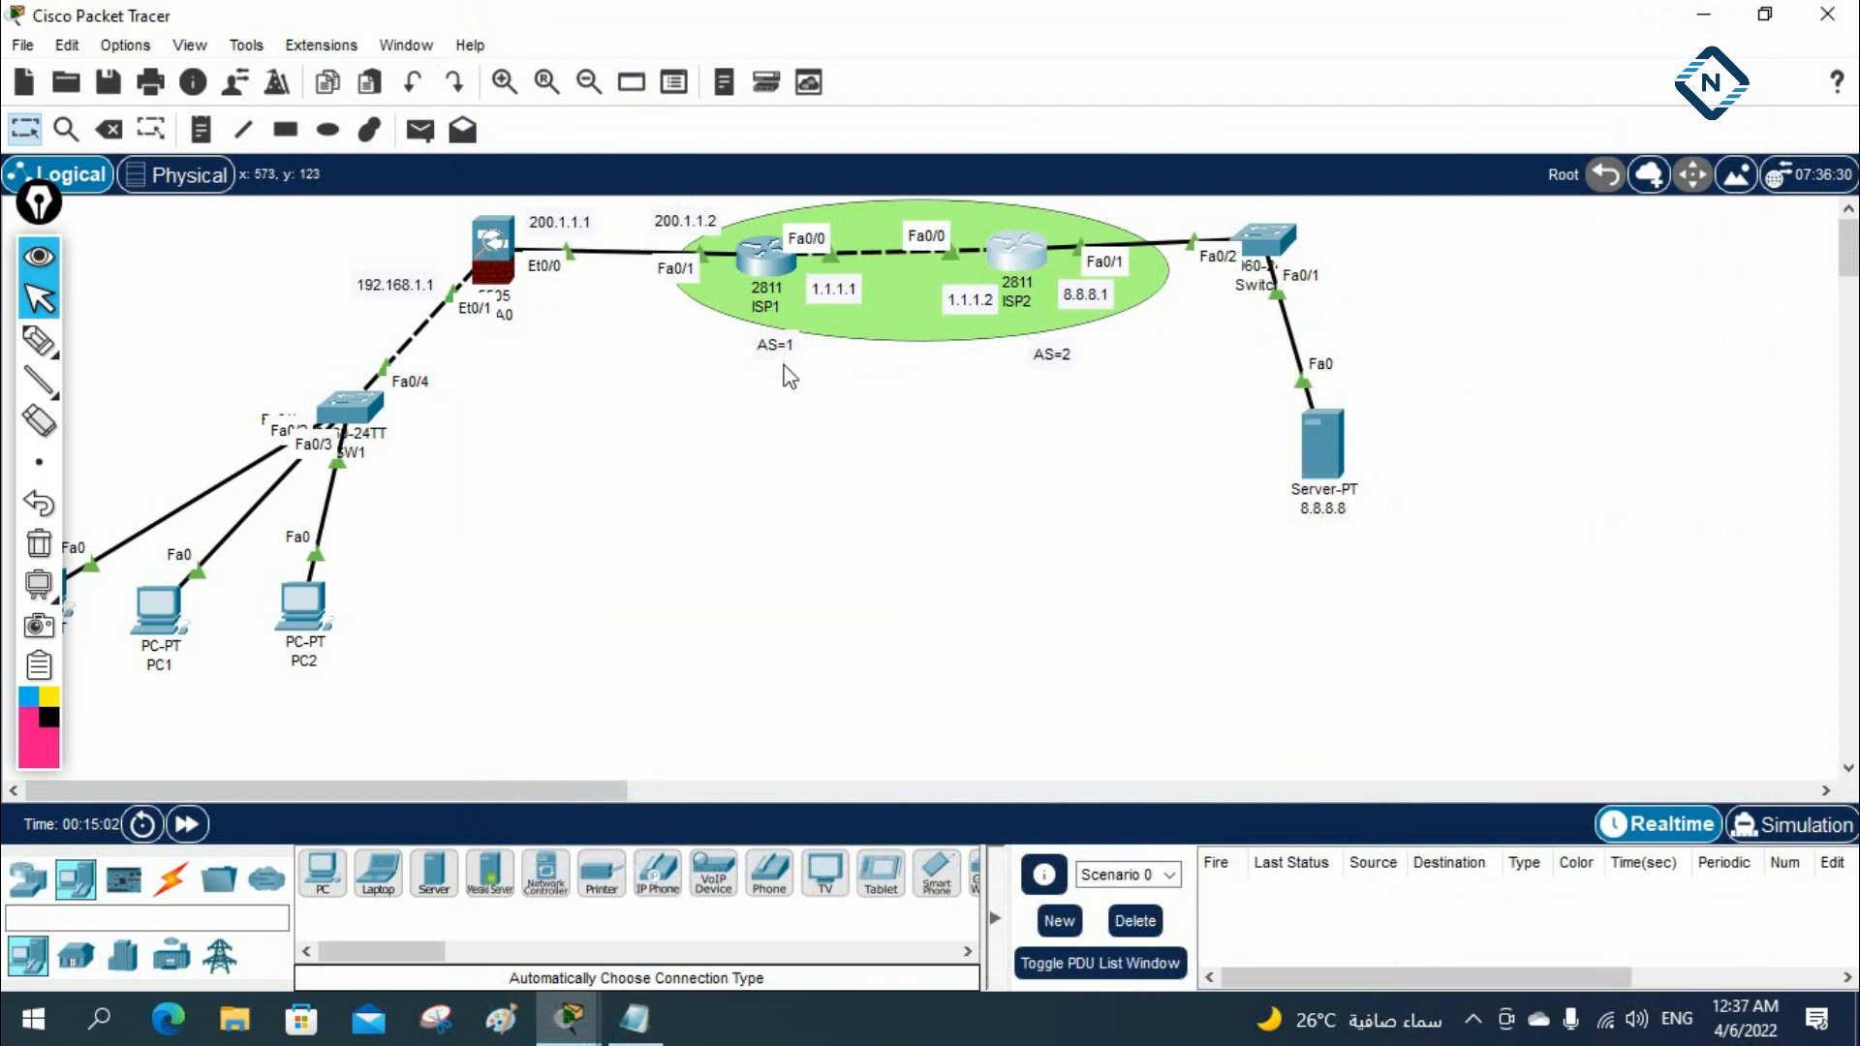
click(1017, 254)
click(1313, 478)
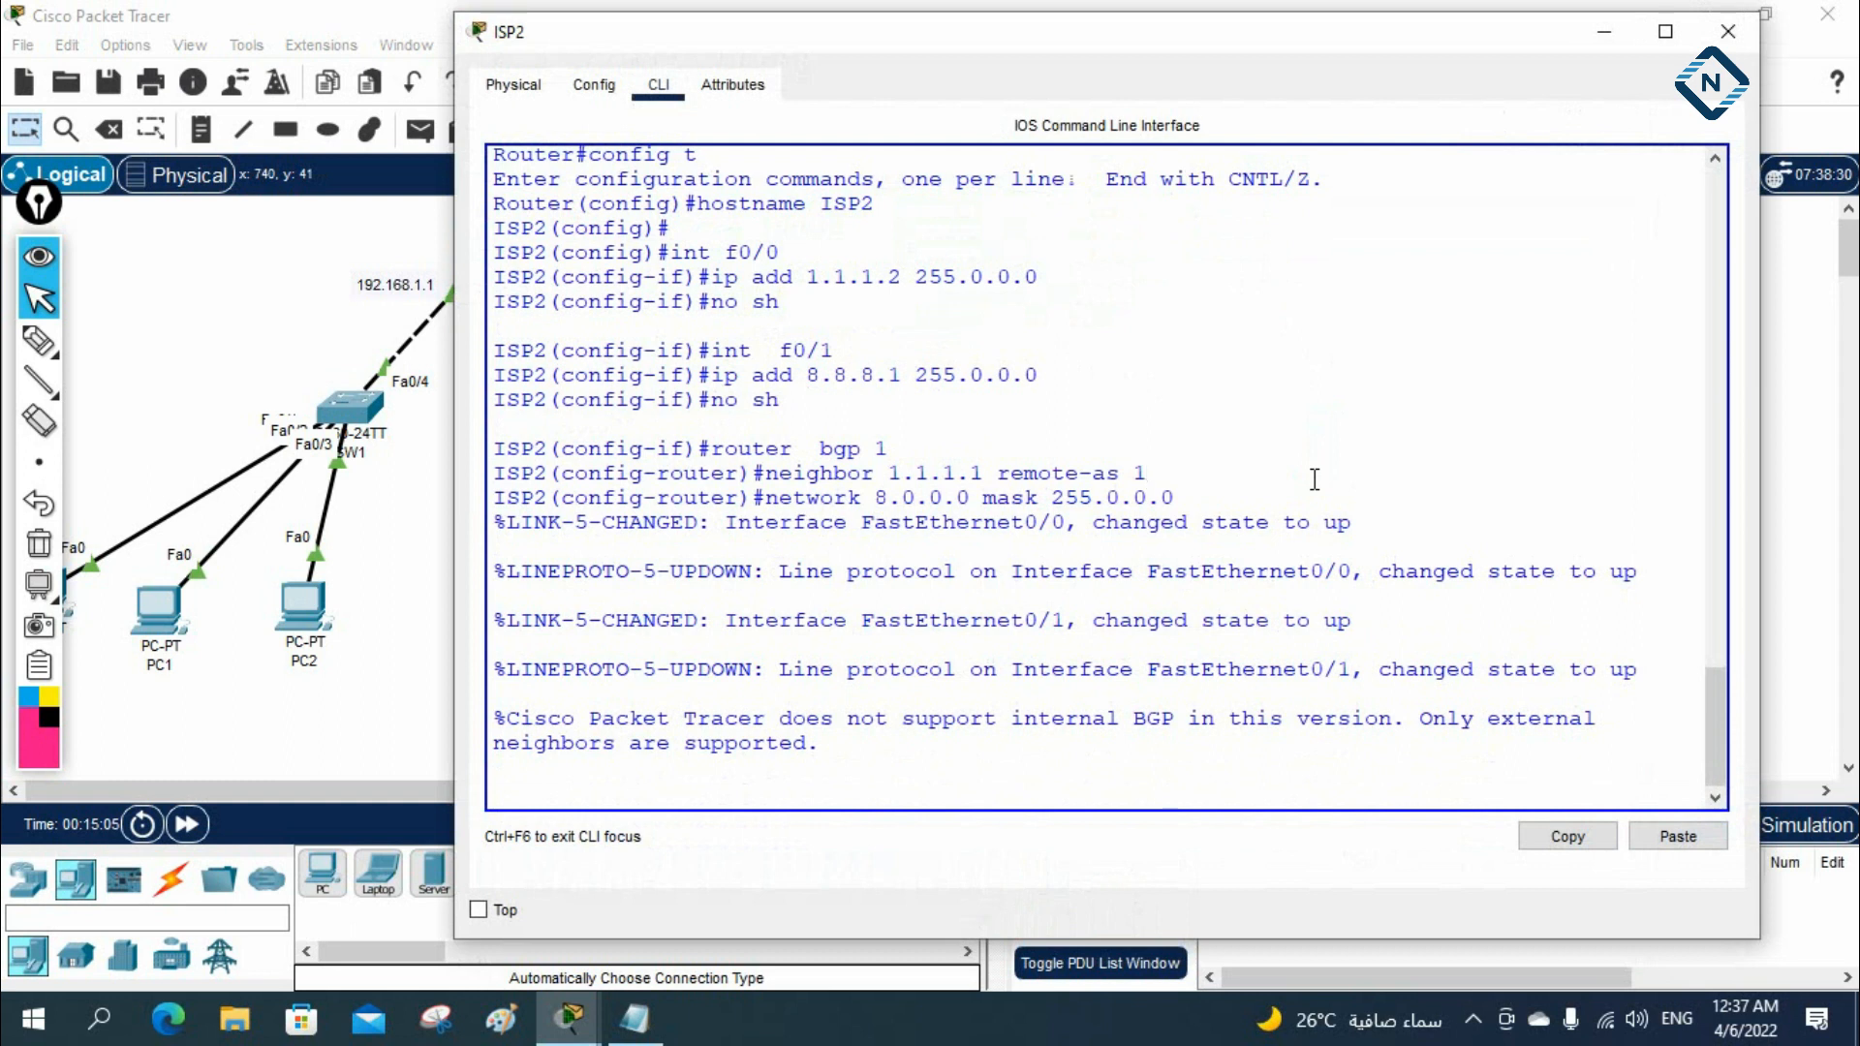
key(Return)
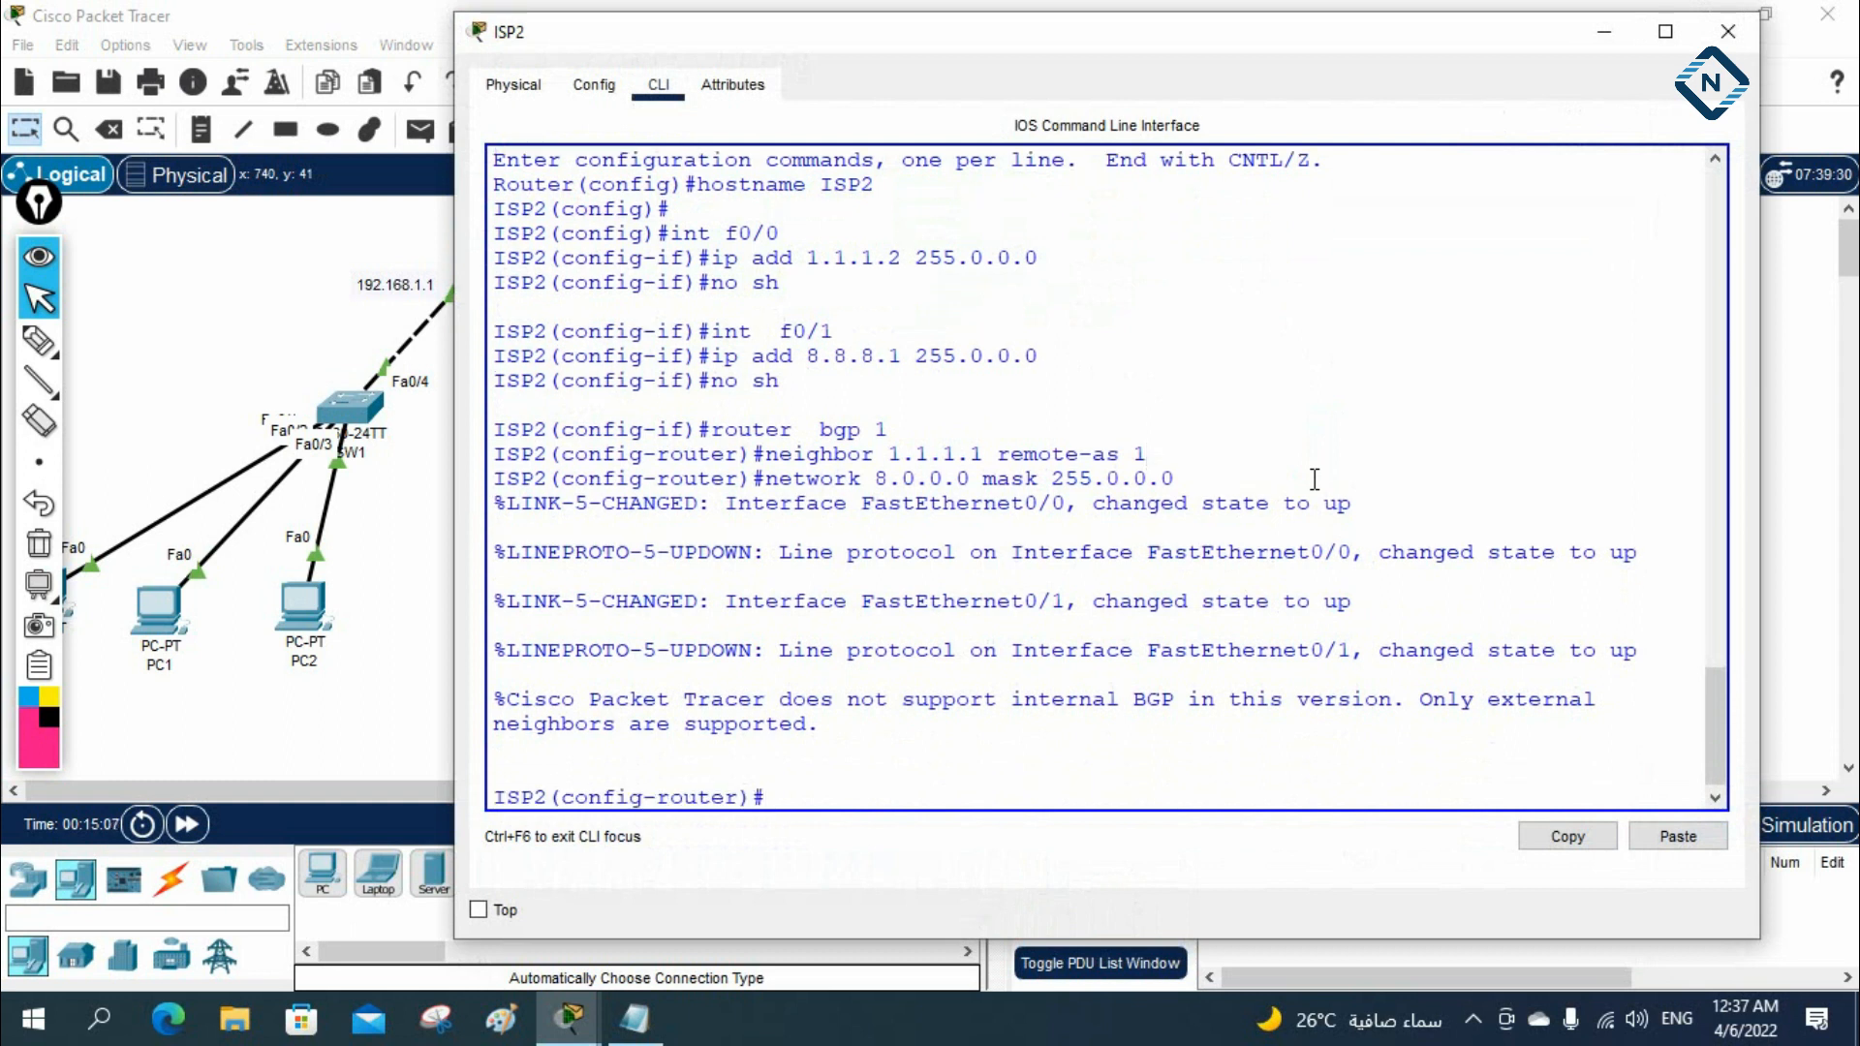
text(exit)
key(Return)
key(Return)
key(Return)
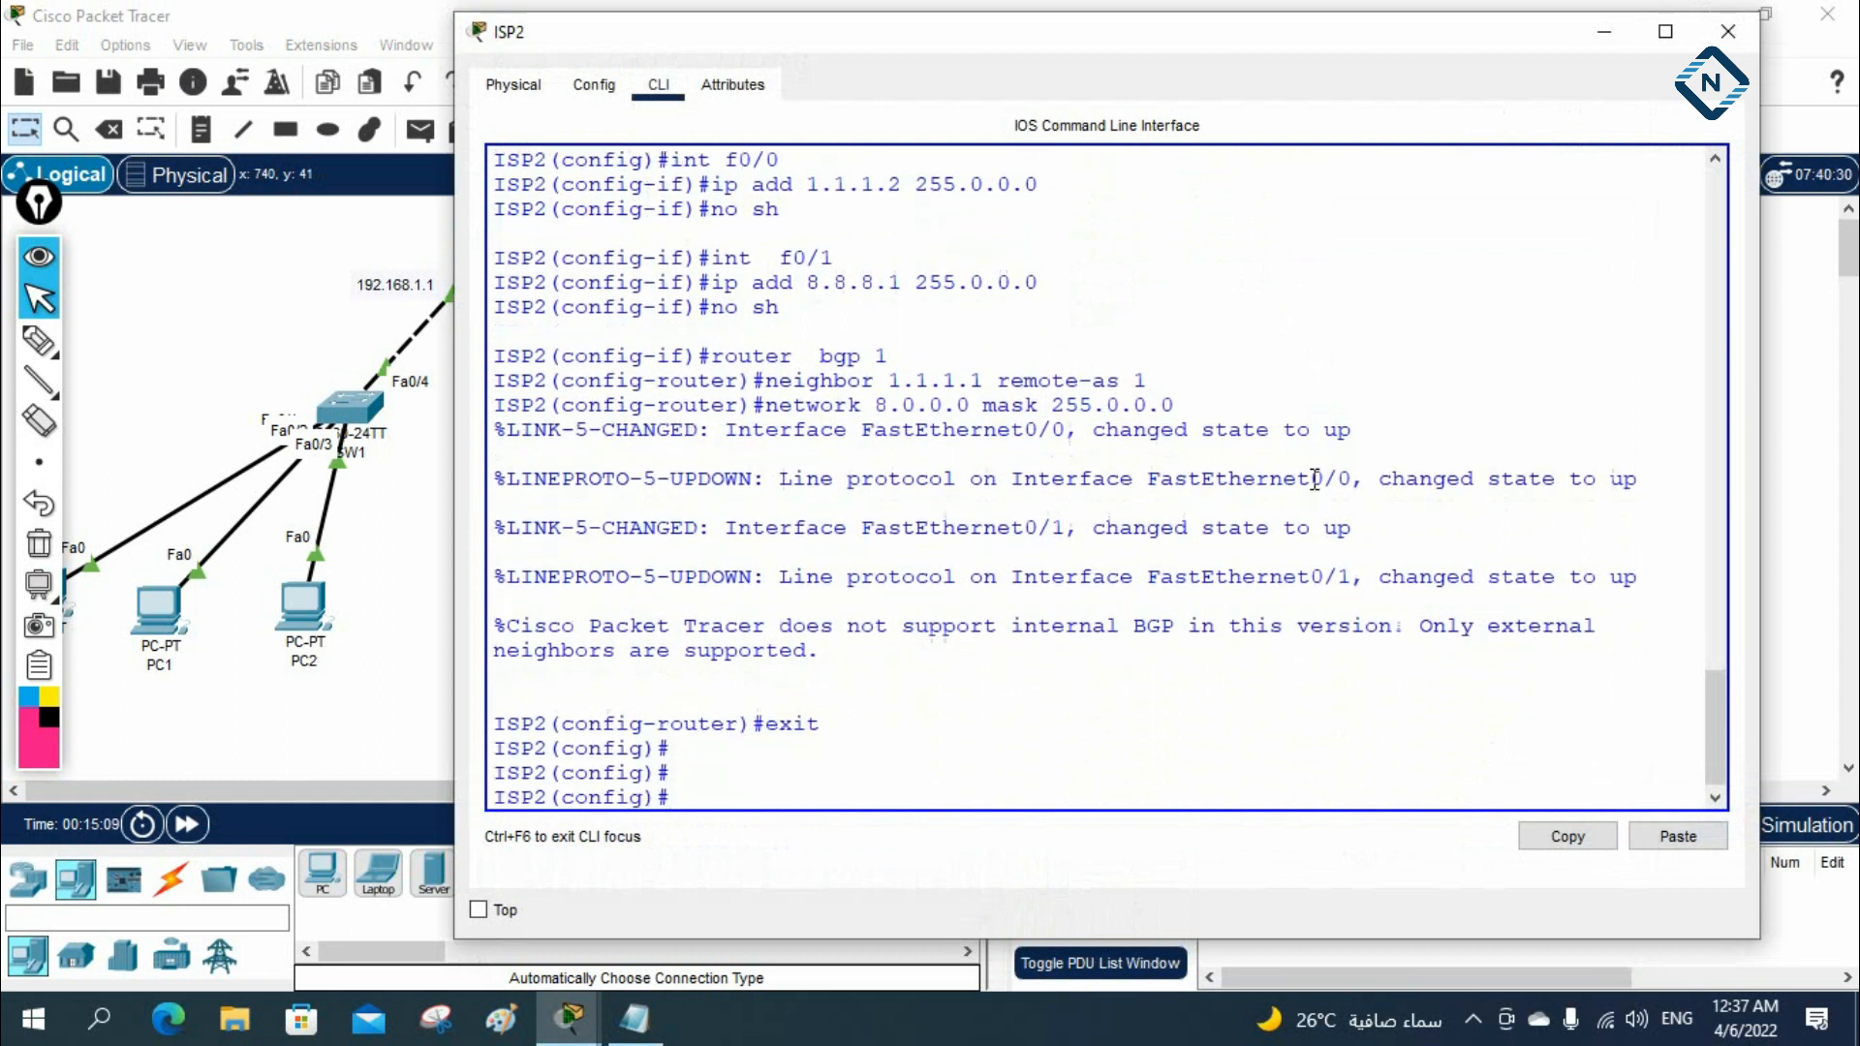
Display the BGP section of ISP2's running configuration with do sh run | sec bgp
text(h)
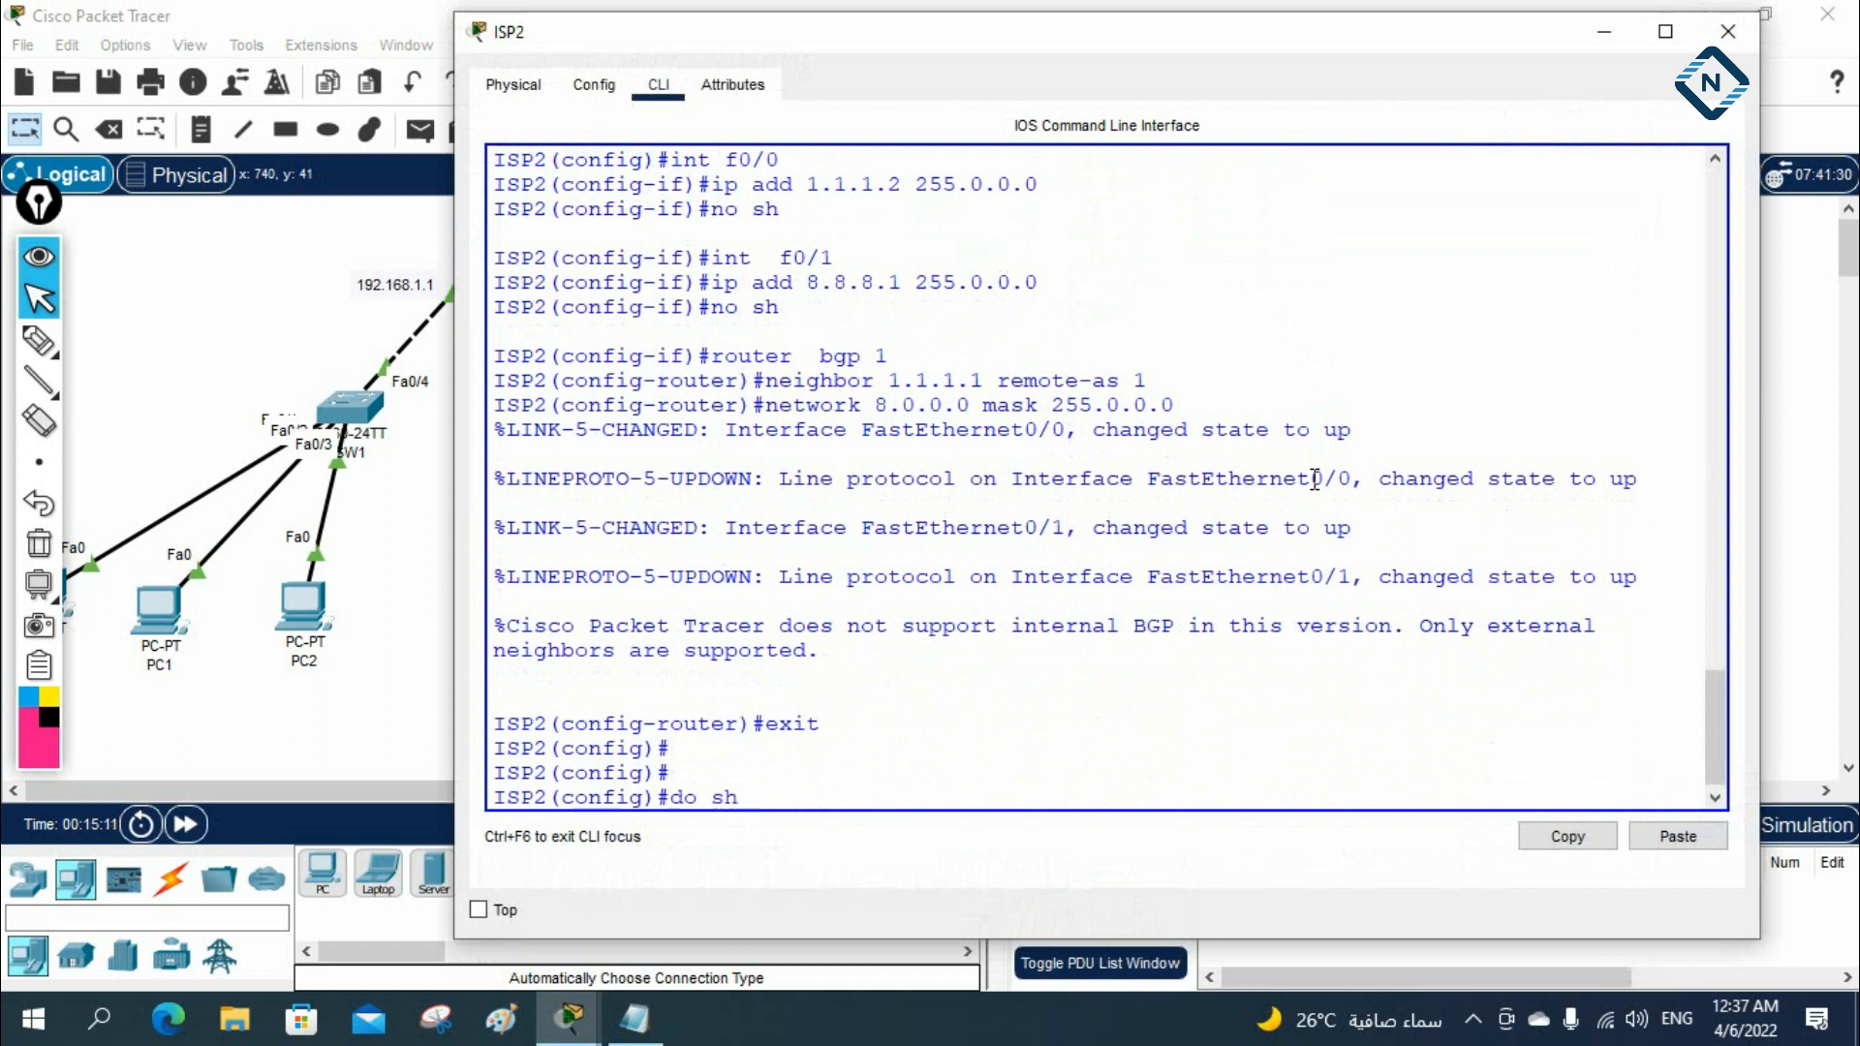
text( run | sec)
key(Return)
text(bgp)
key(Return)
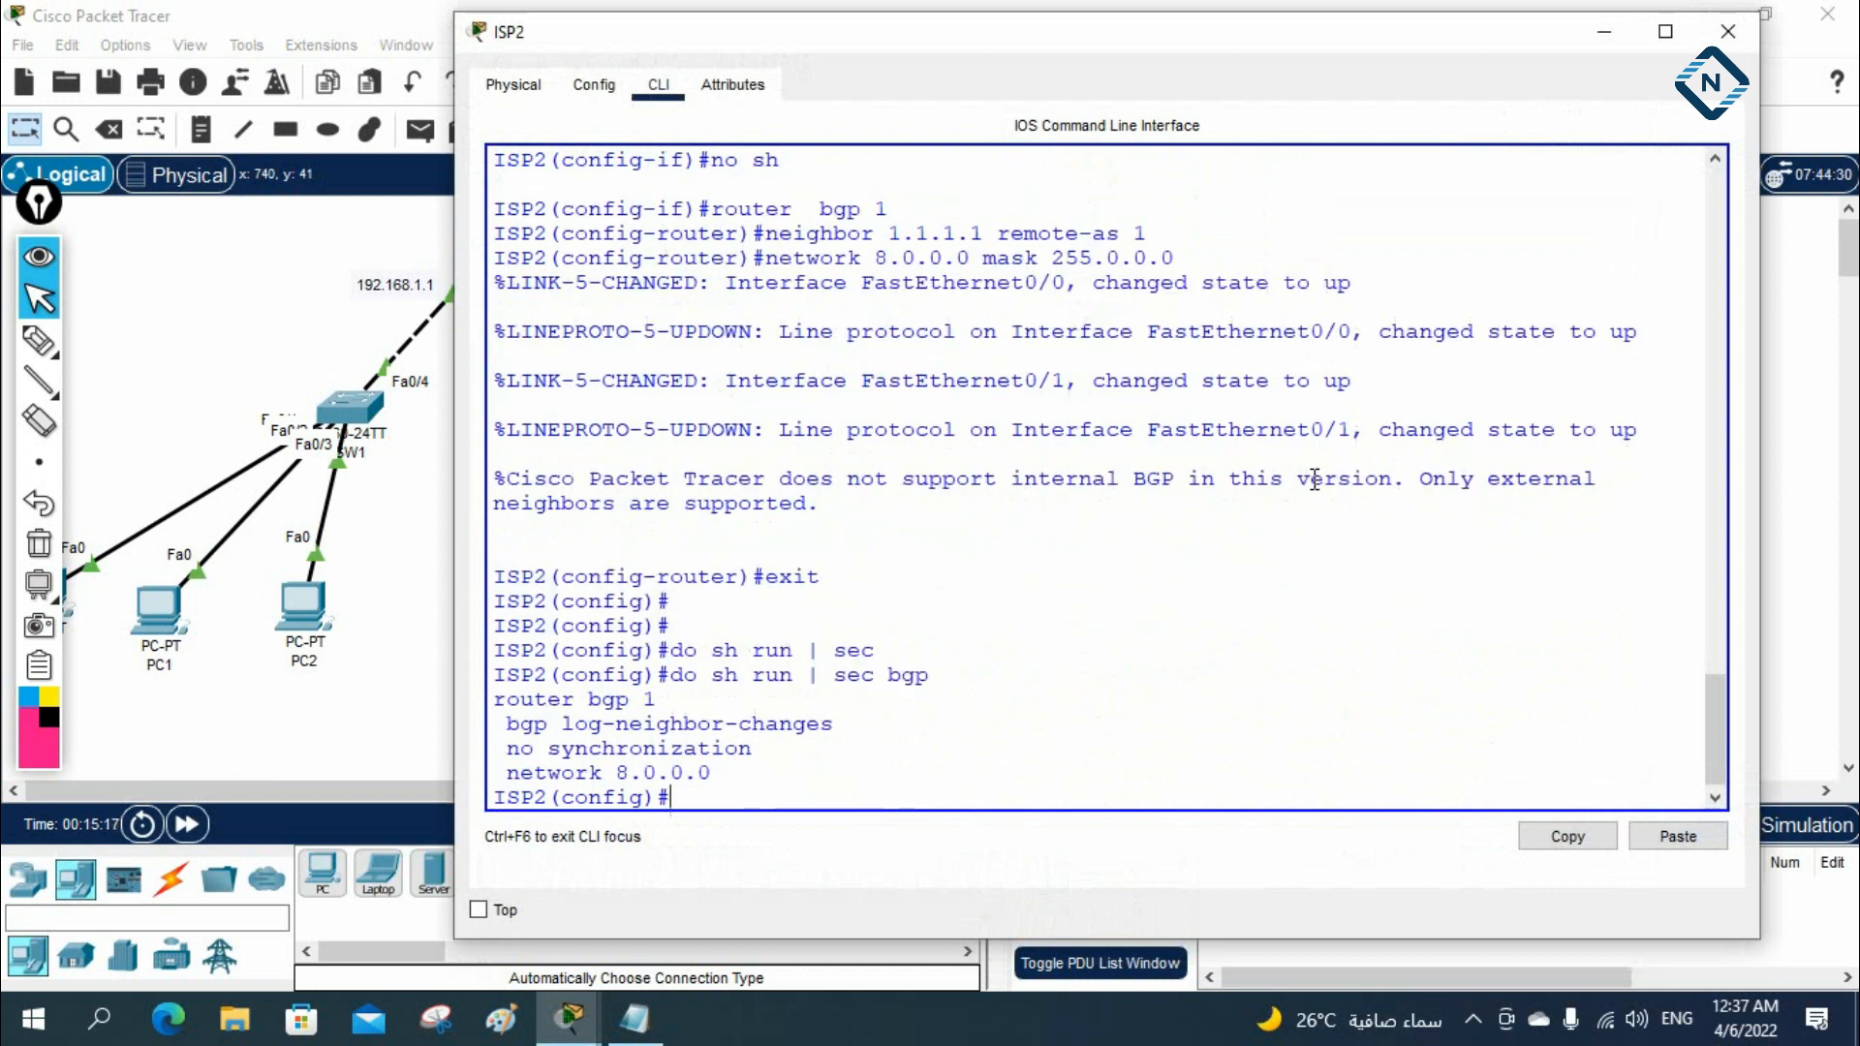
key(Return)
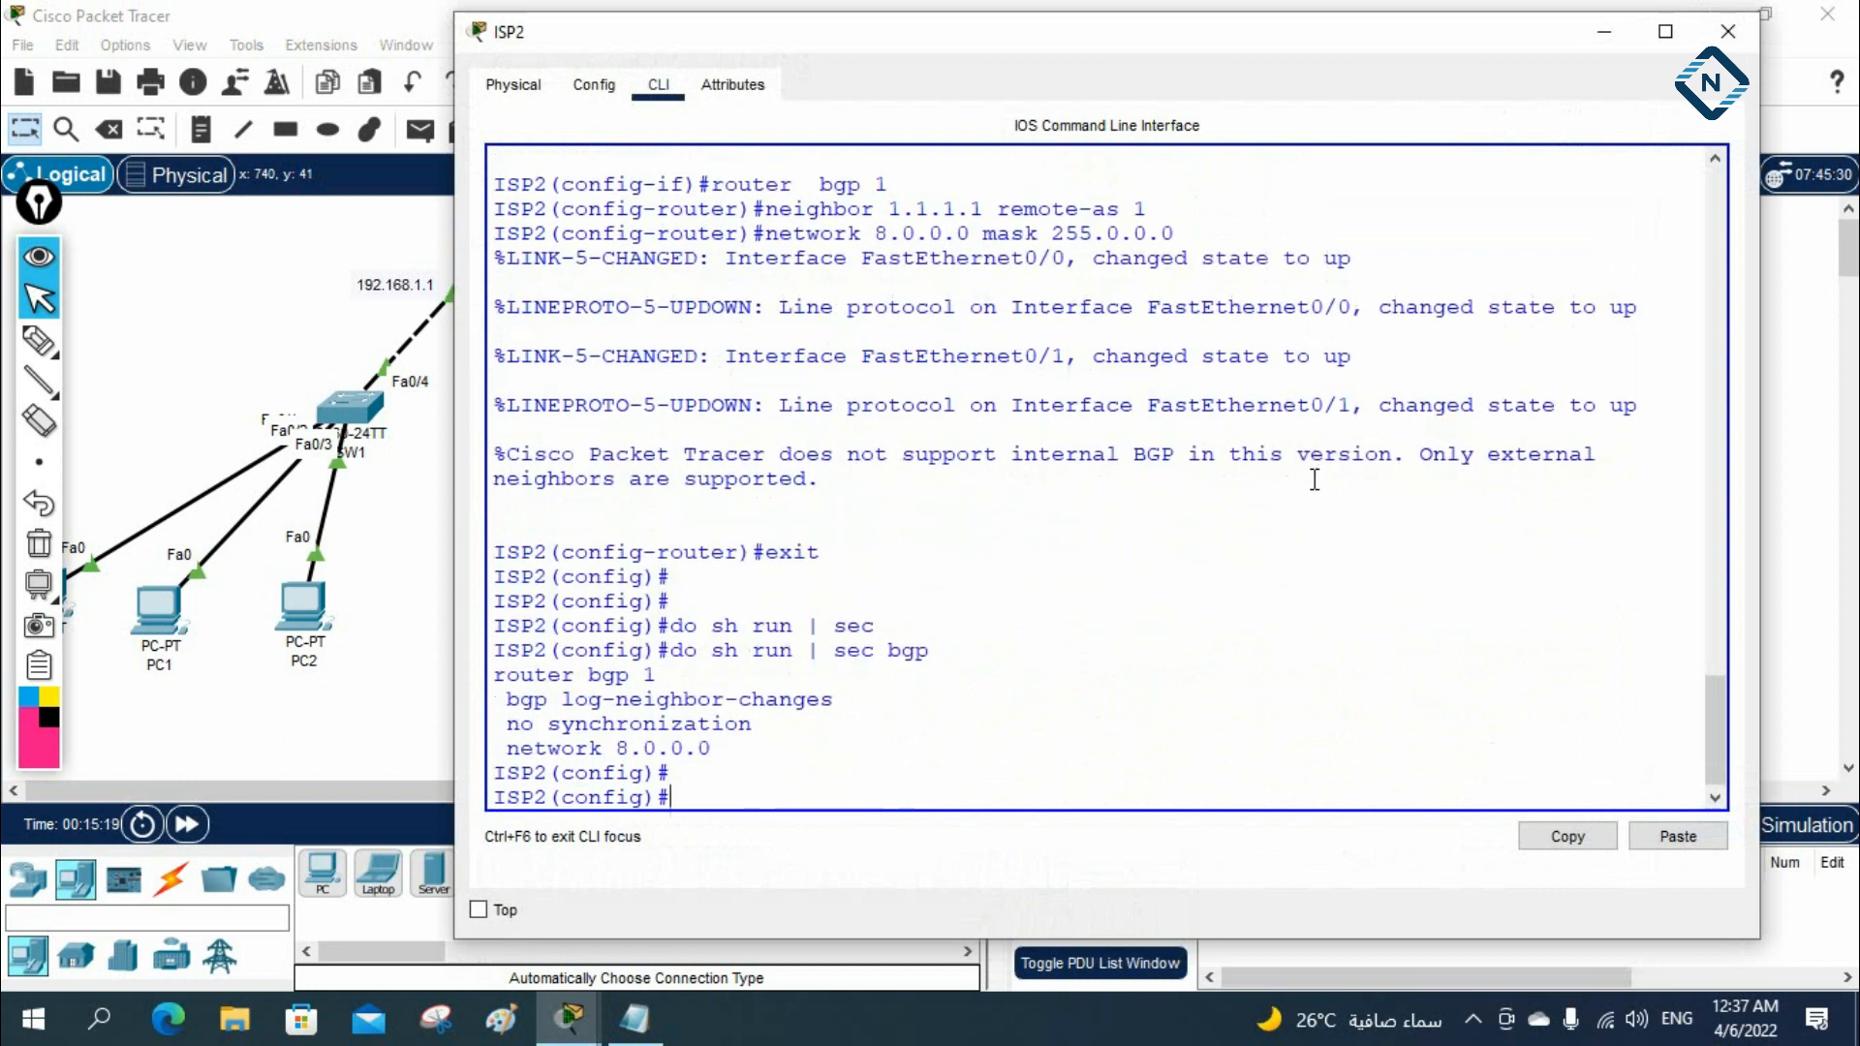
Remove the wrong BGP process from ISP2 with no router bgp 1
text(no router bgp 1)
key(Return)
key(Return)
key(Return)
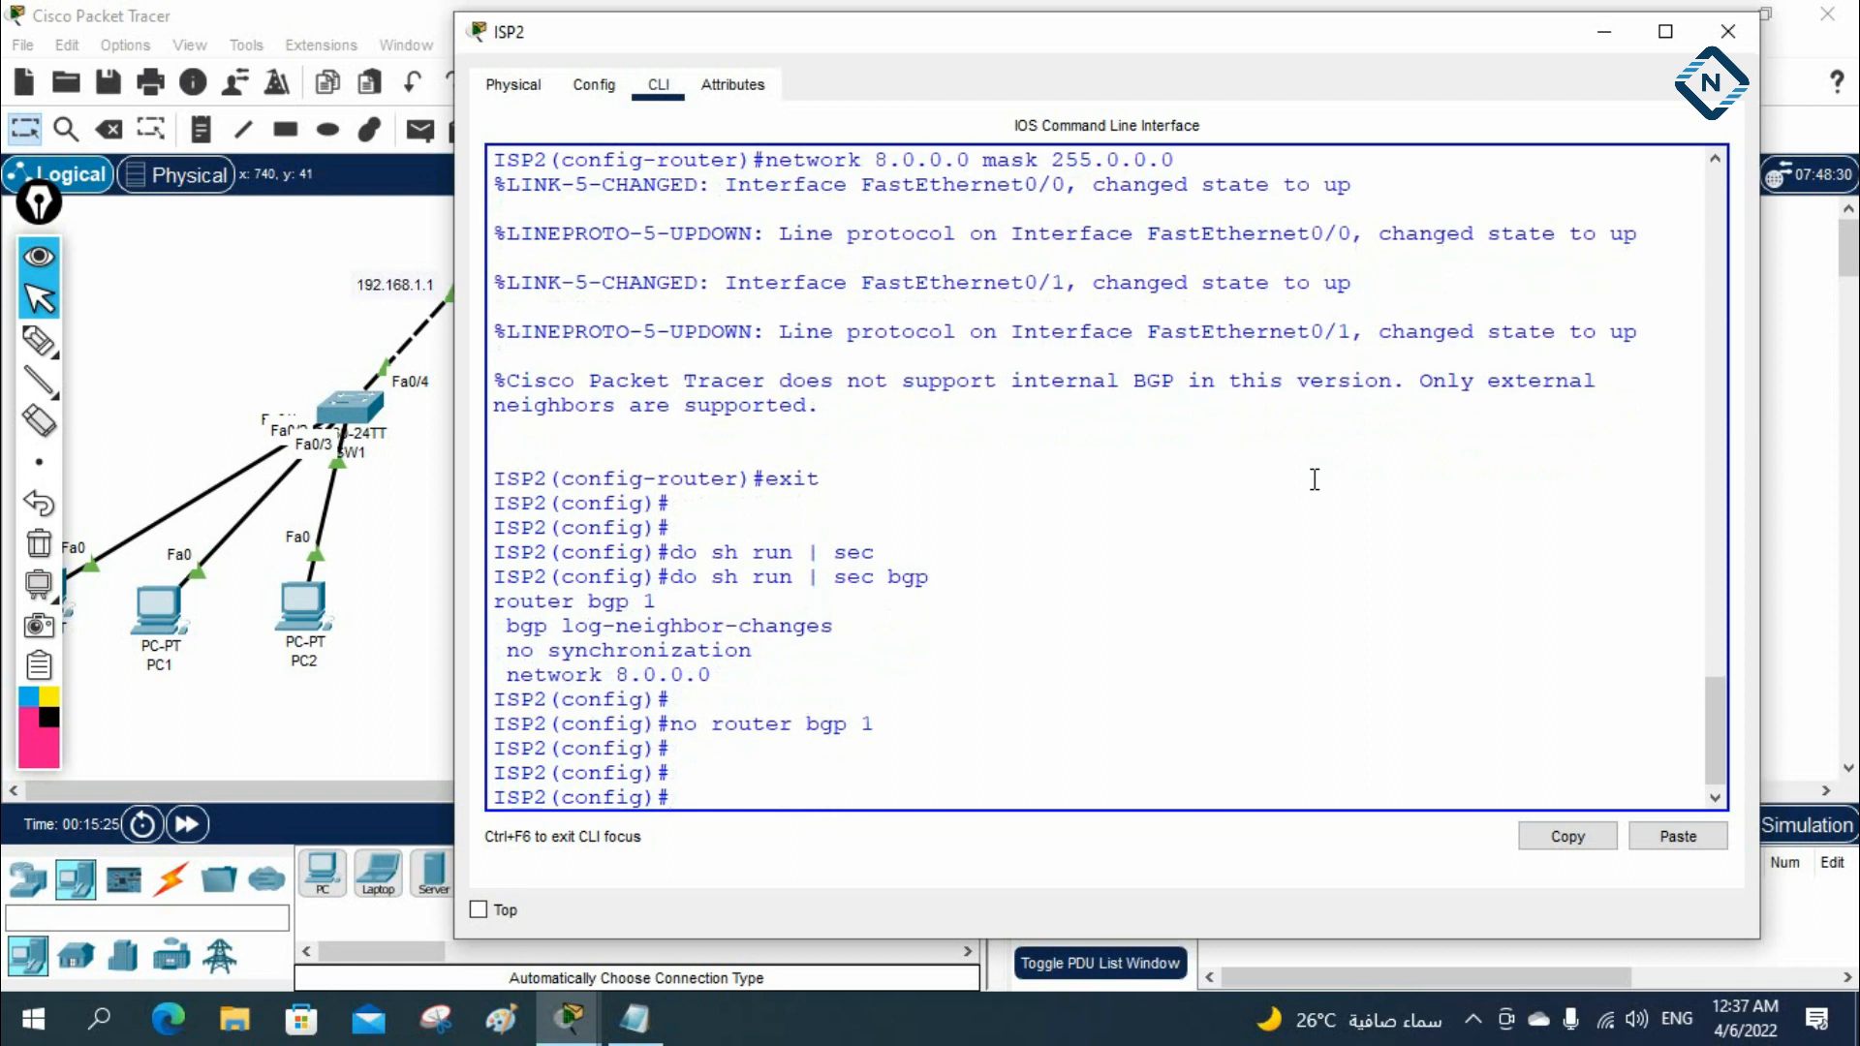
key(Up)
key(Return)
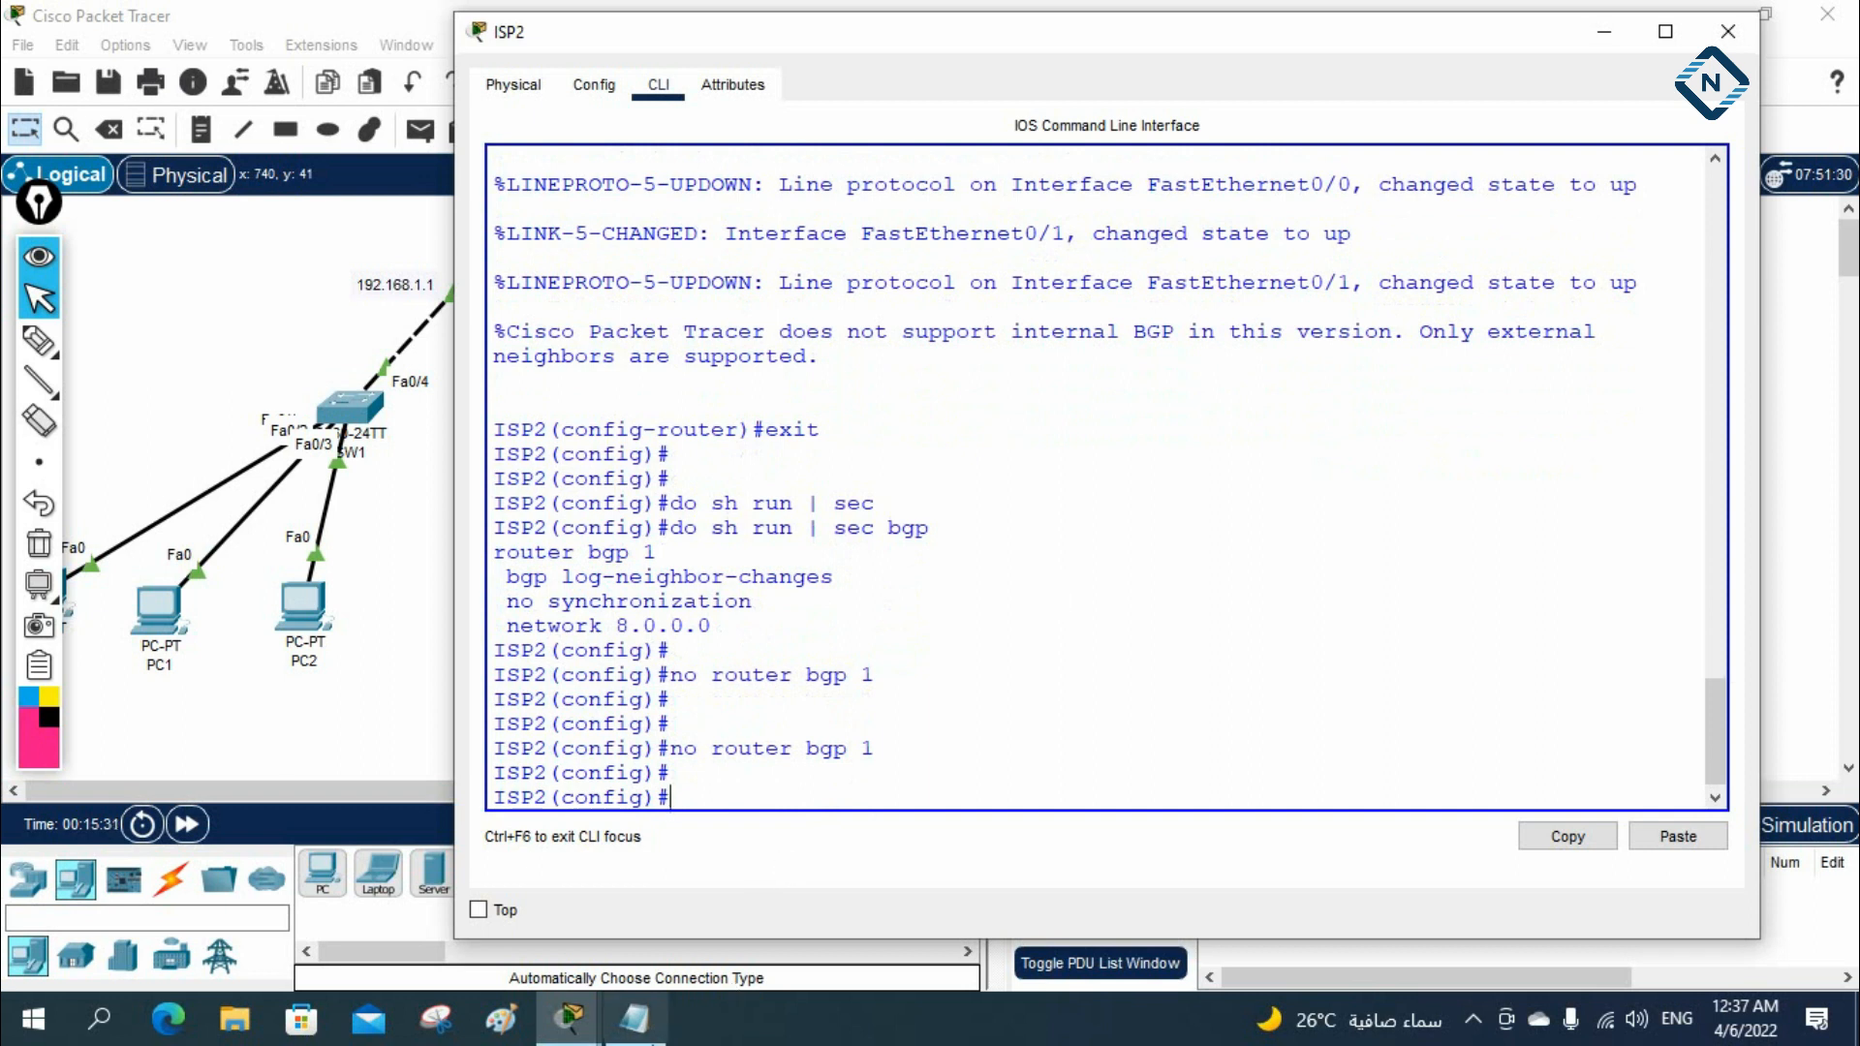
Copy the router bgp 2, neighbor and network lines from Notepad, run them in ISP2's console, and return to privileged mode
click(634, 1018)
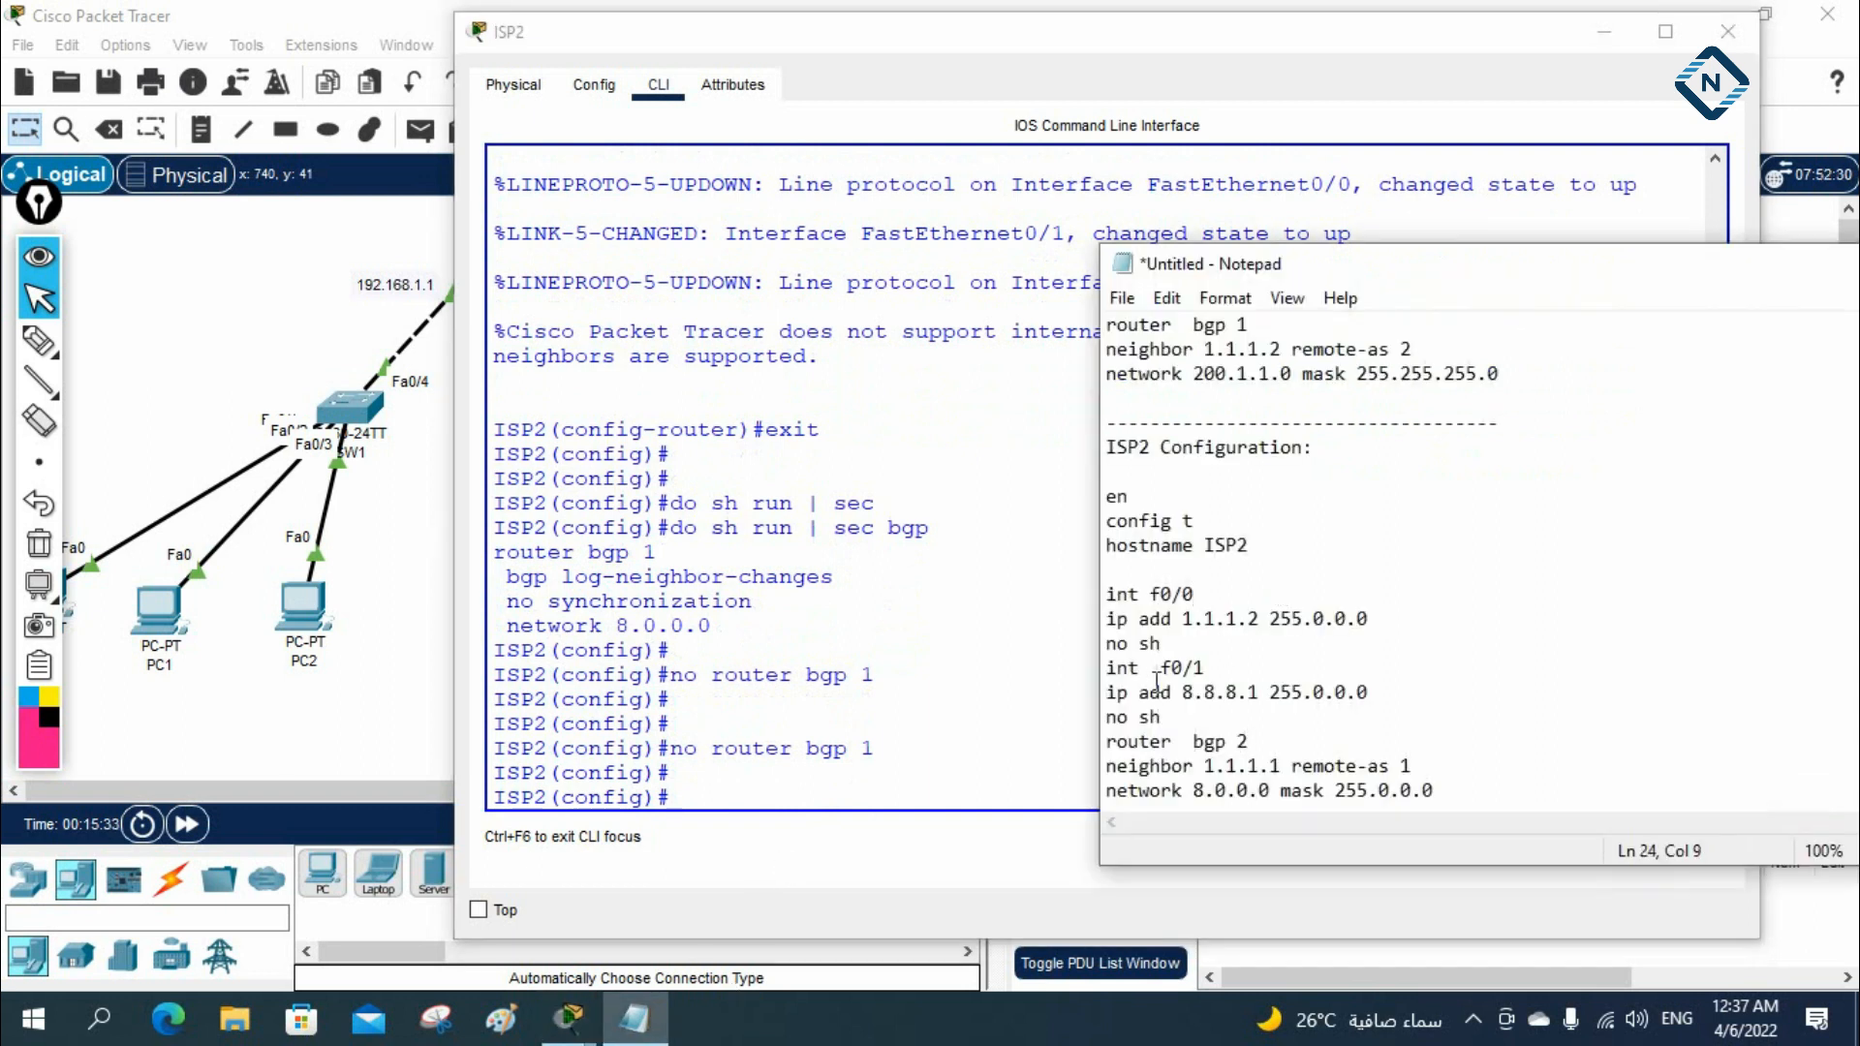
drag(1104, 746, 1462, 799)
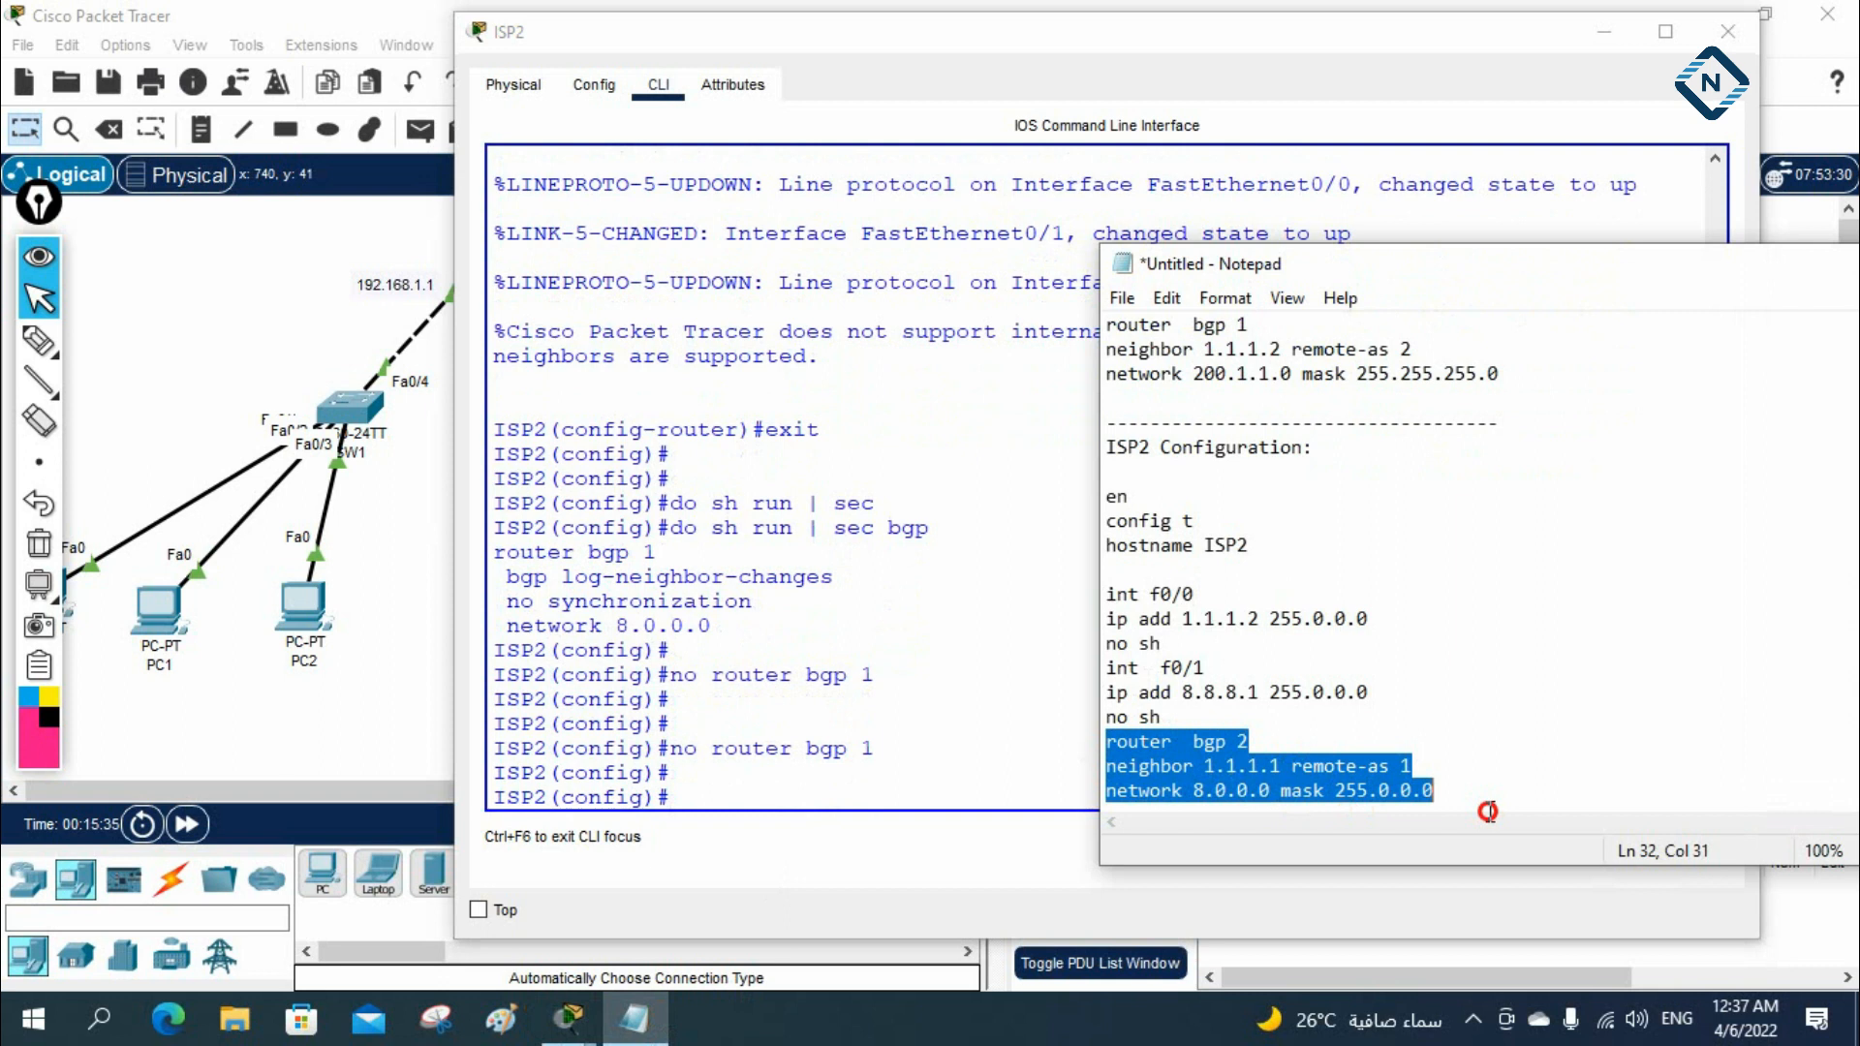
key(ctrl+c)
click(913, 768)
right_click(916, 749)
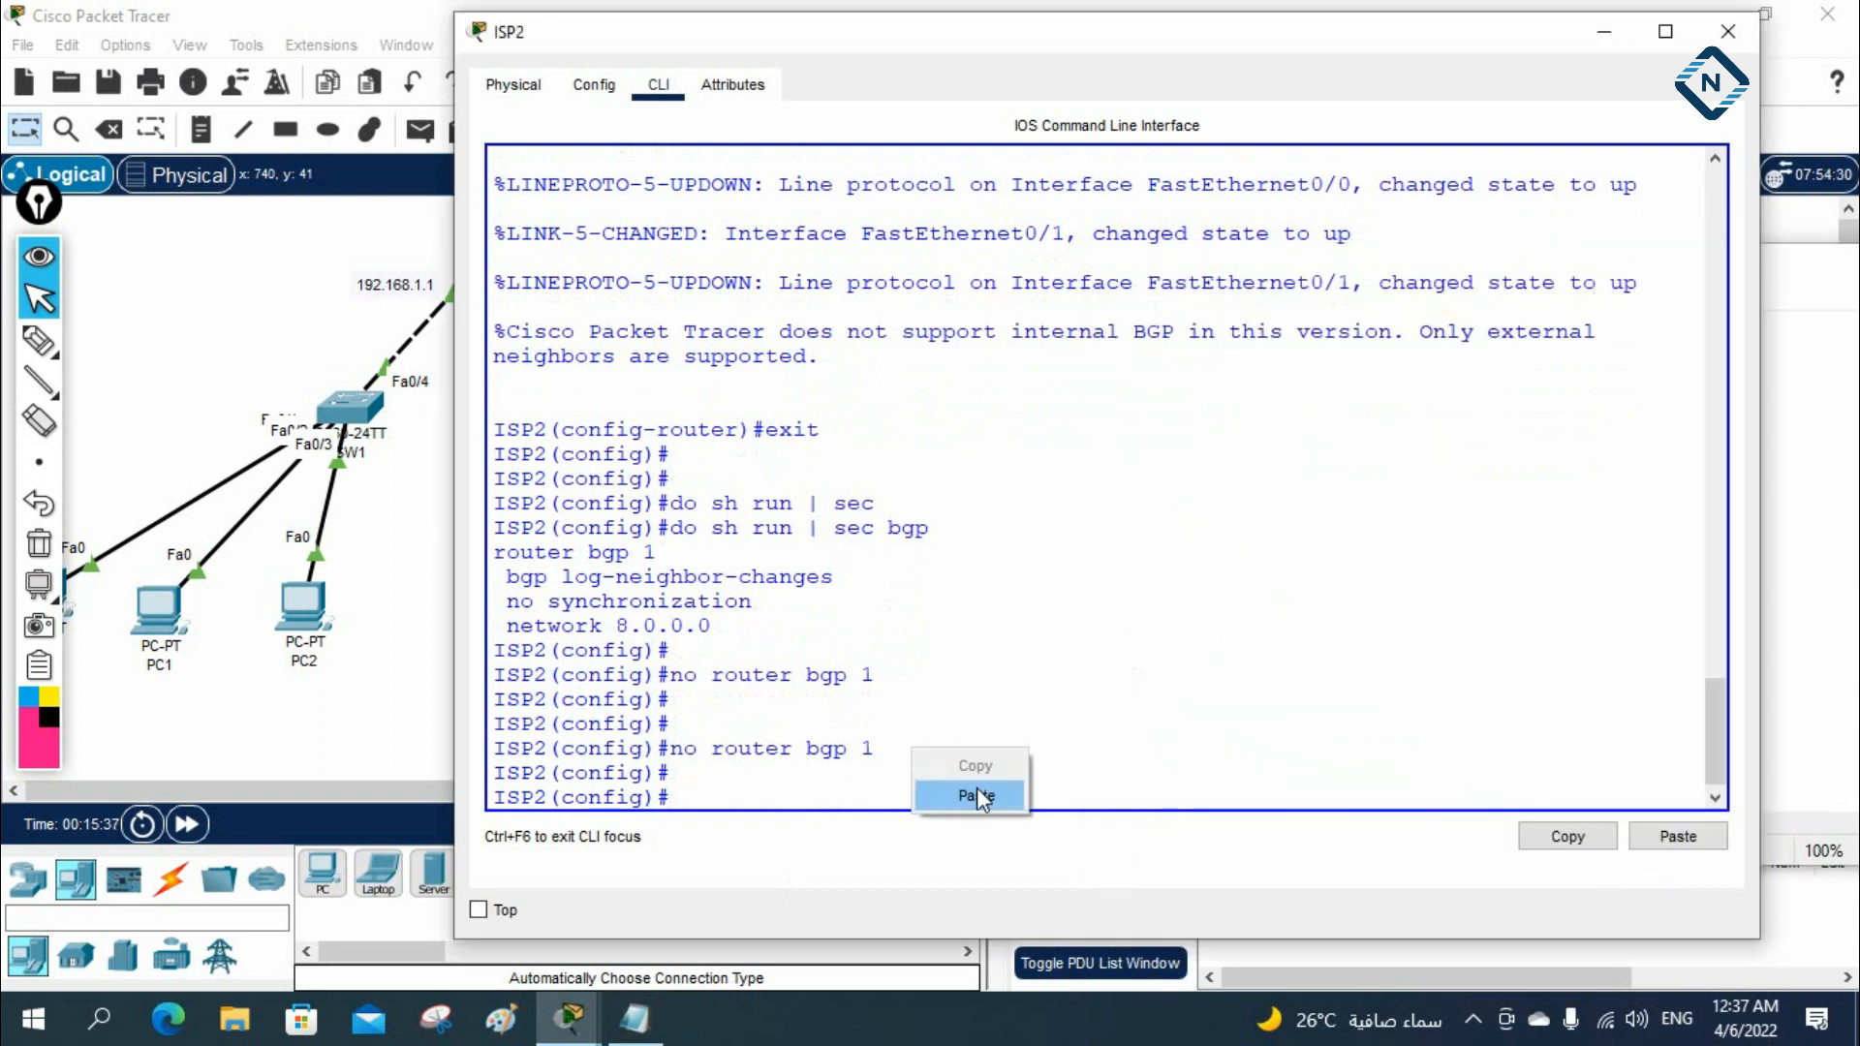
click(976, 792)
key(Return)
key(Return)
key(Return)
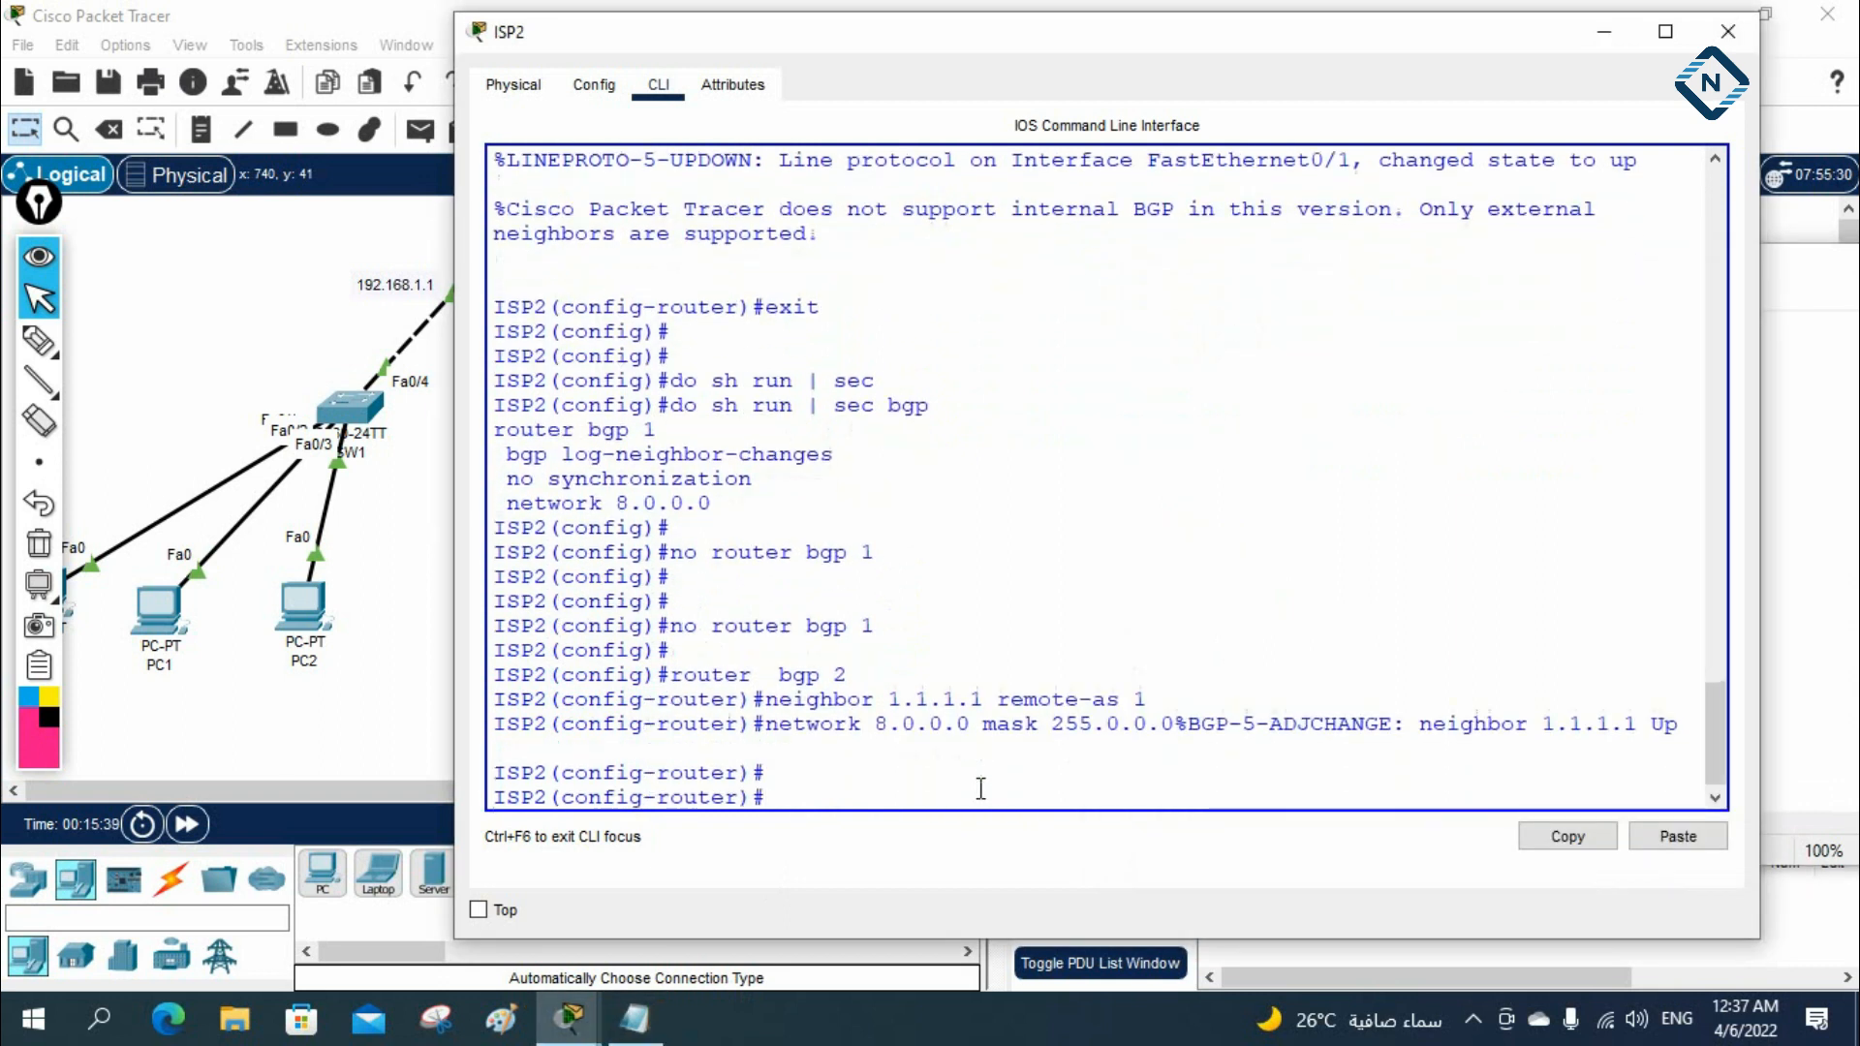
key(ctrl+z)
key(Return)
key(Return)
key(Return)
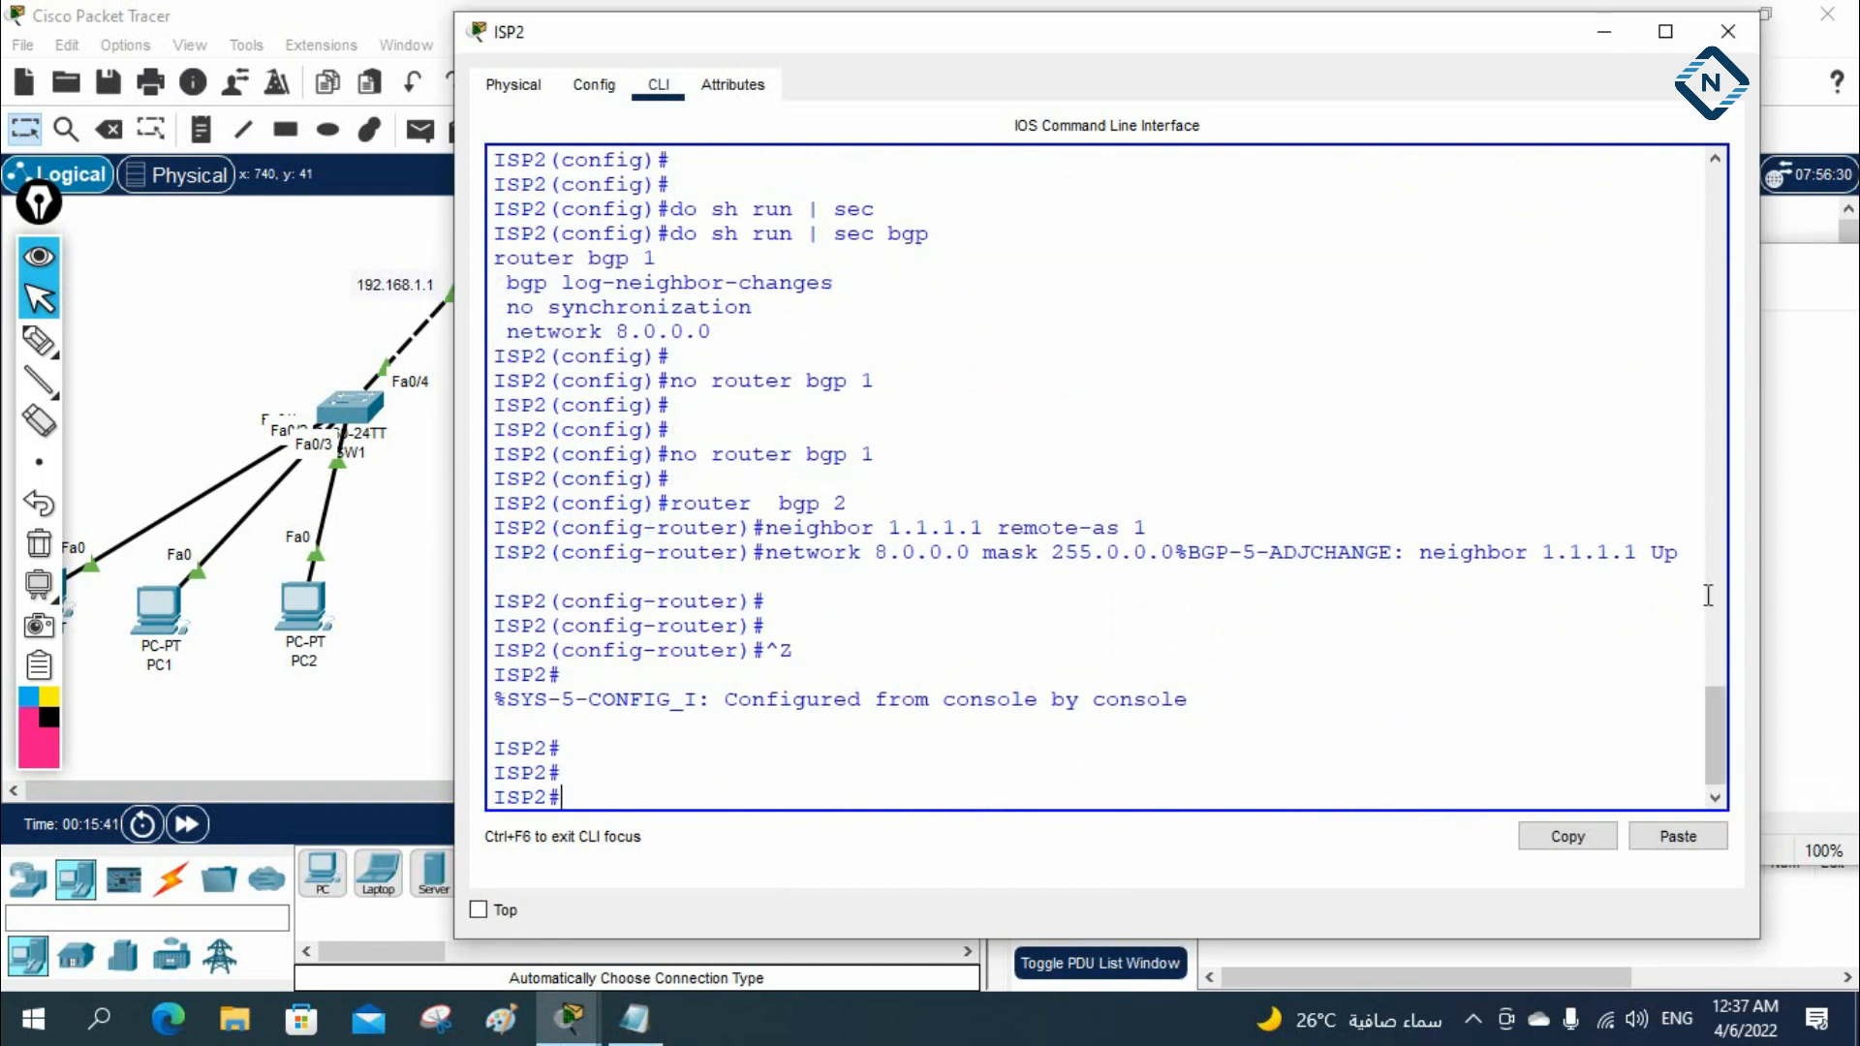
Check the BGP neighbor message and list ISP2's interface status and addresses with sh ip int br
drag(1420, 552, 1566, 552)
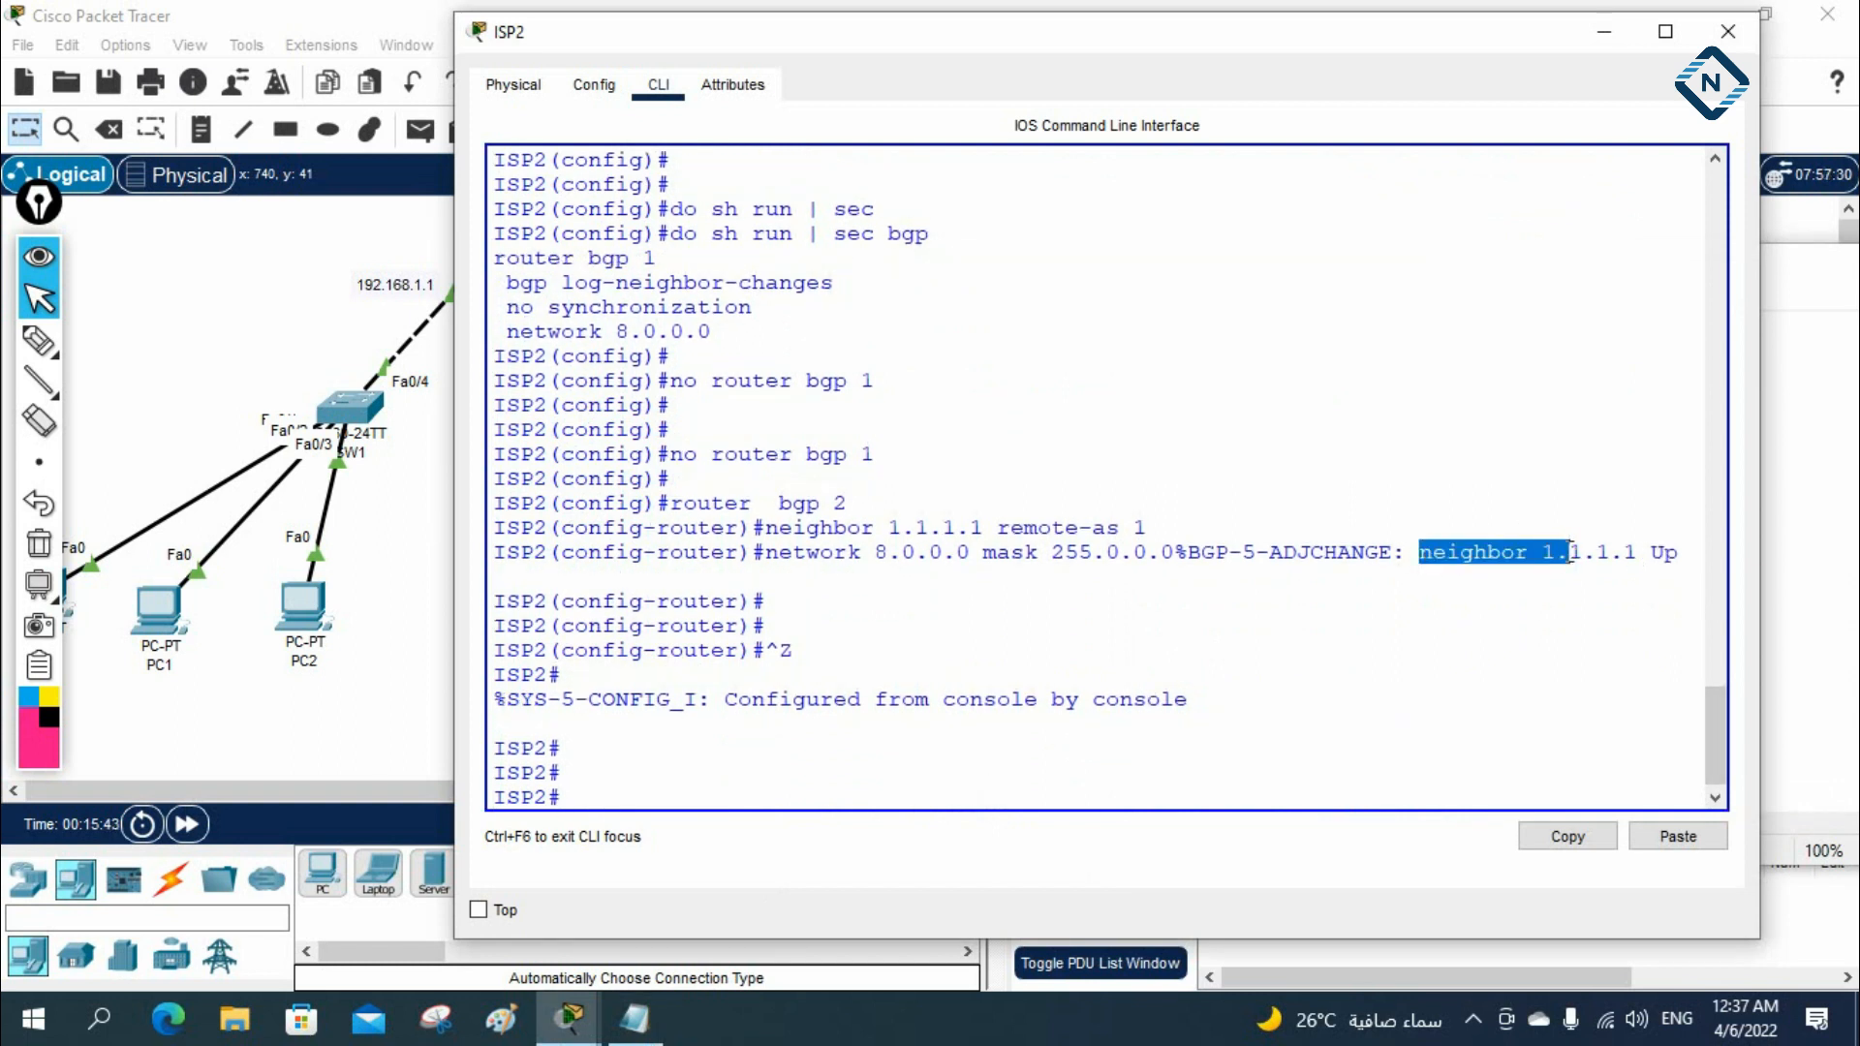
text(sh ip int b)
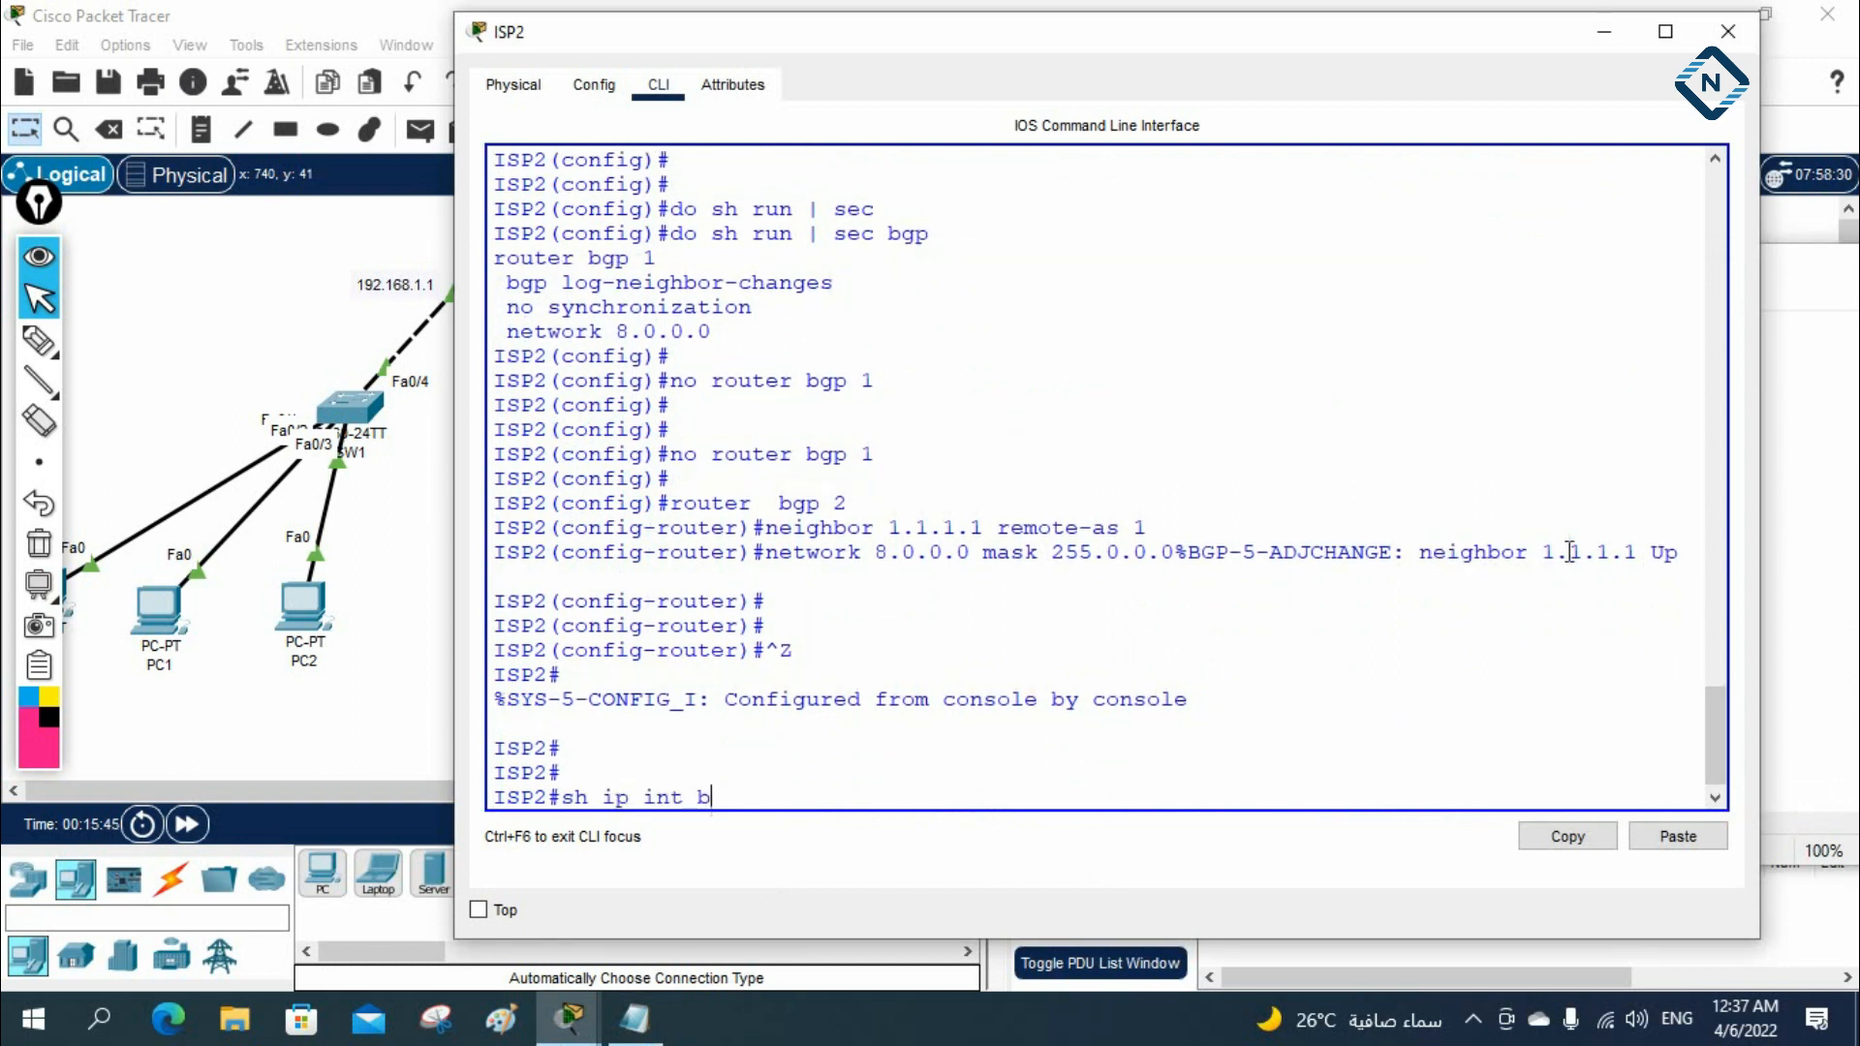
text(r)
key(Return)
Display ISP2's routing table with sh ip route
key(Return)
key(Return)
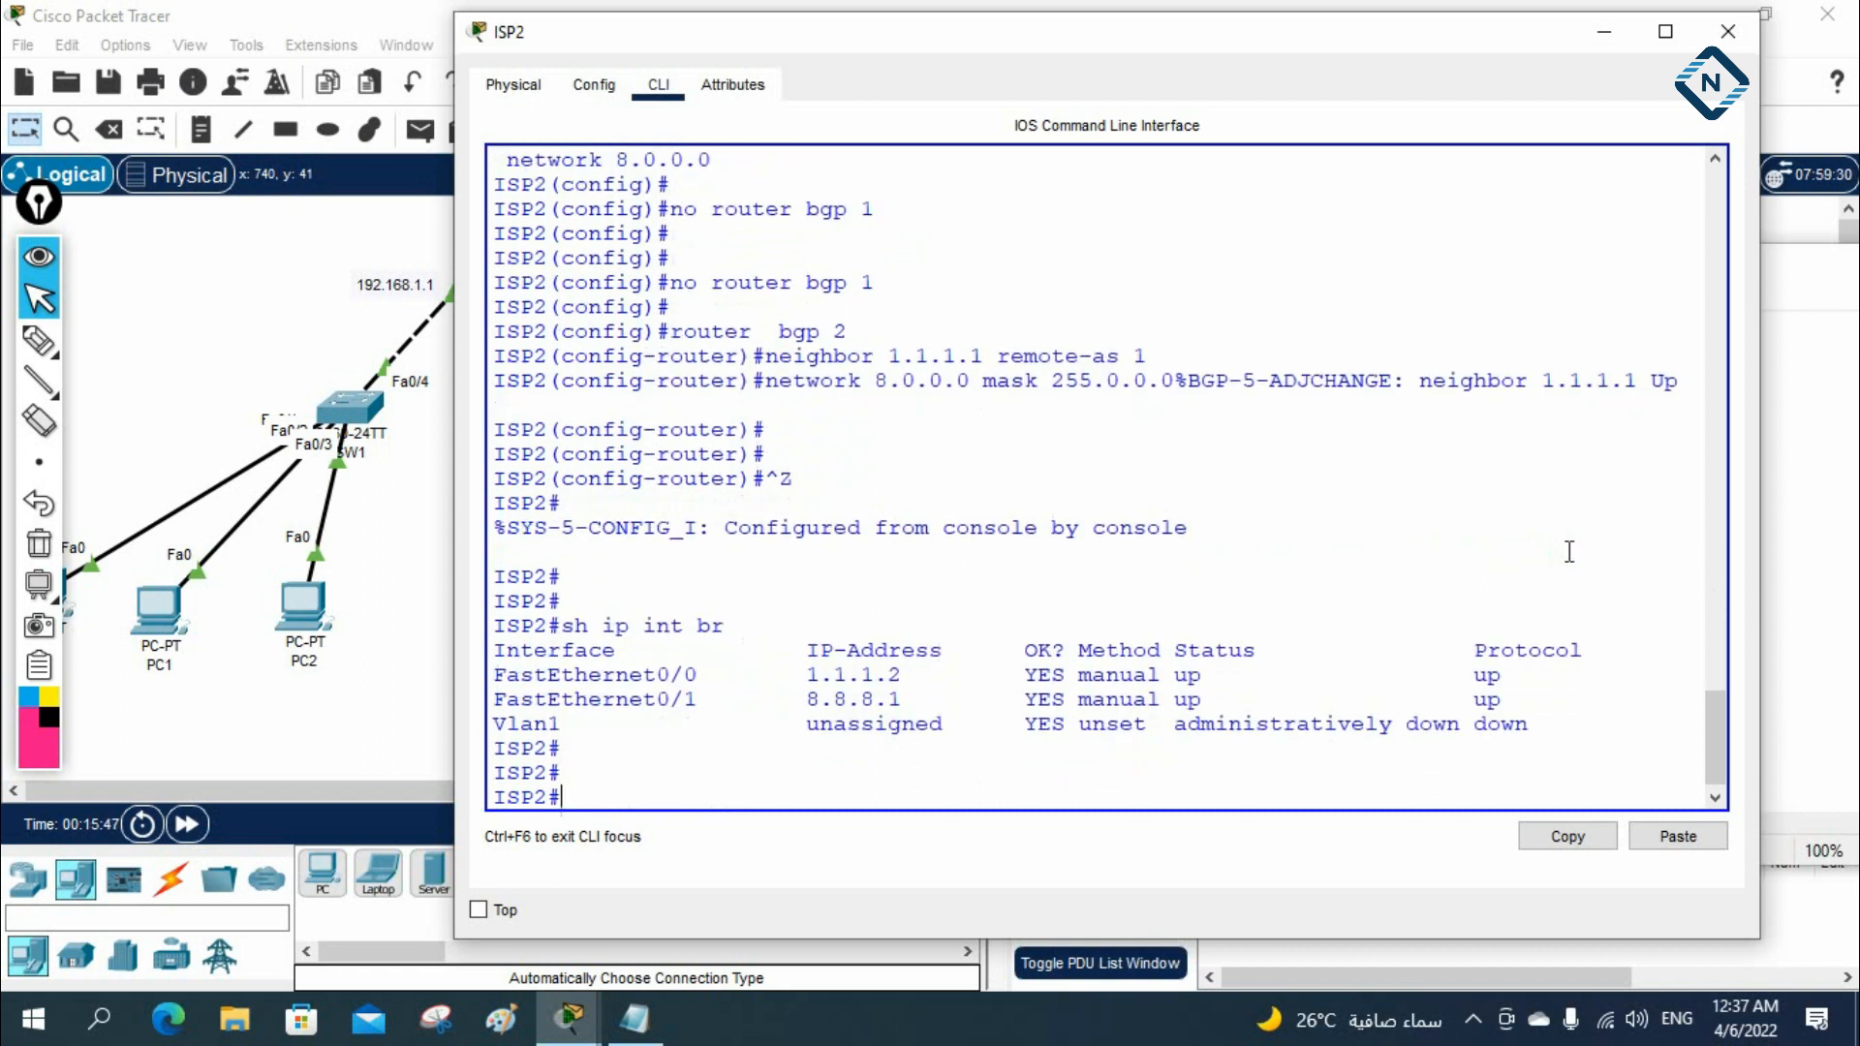
text(sh ip rou)
key(Tab)
key(Return)
key(Return)
key(Return)
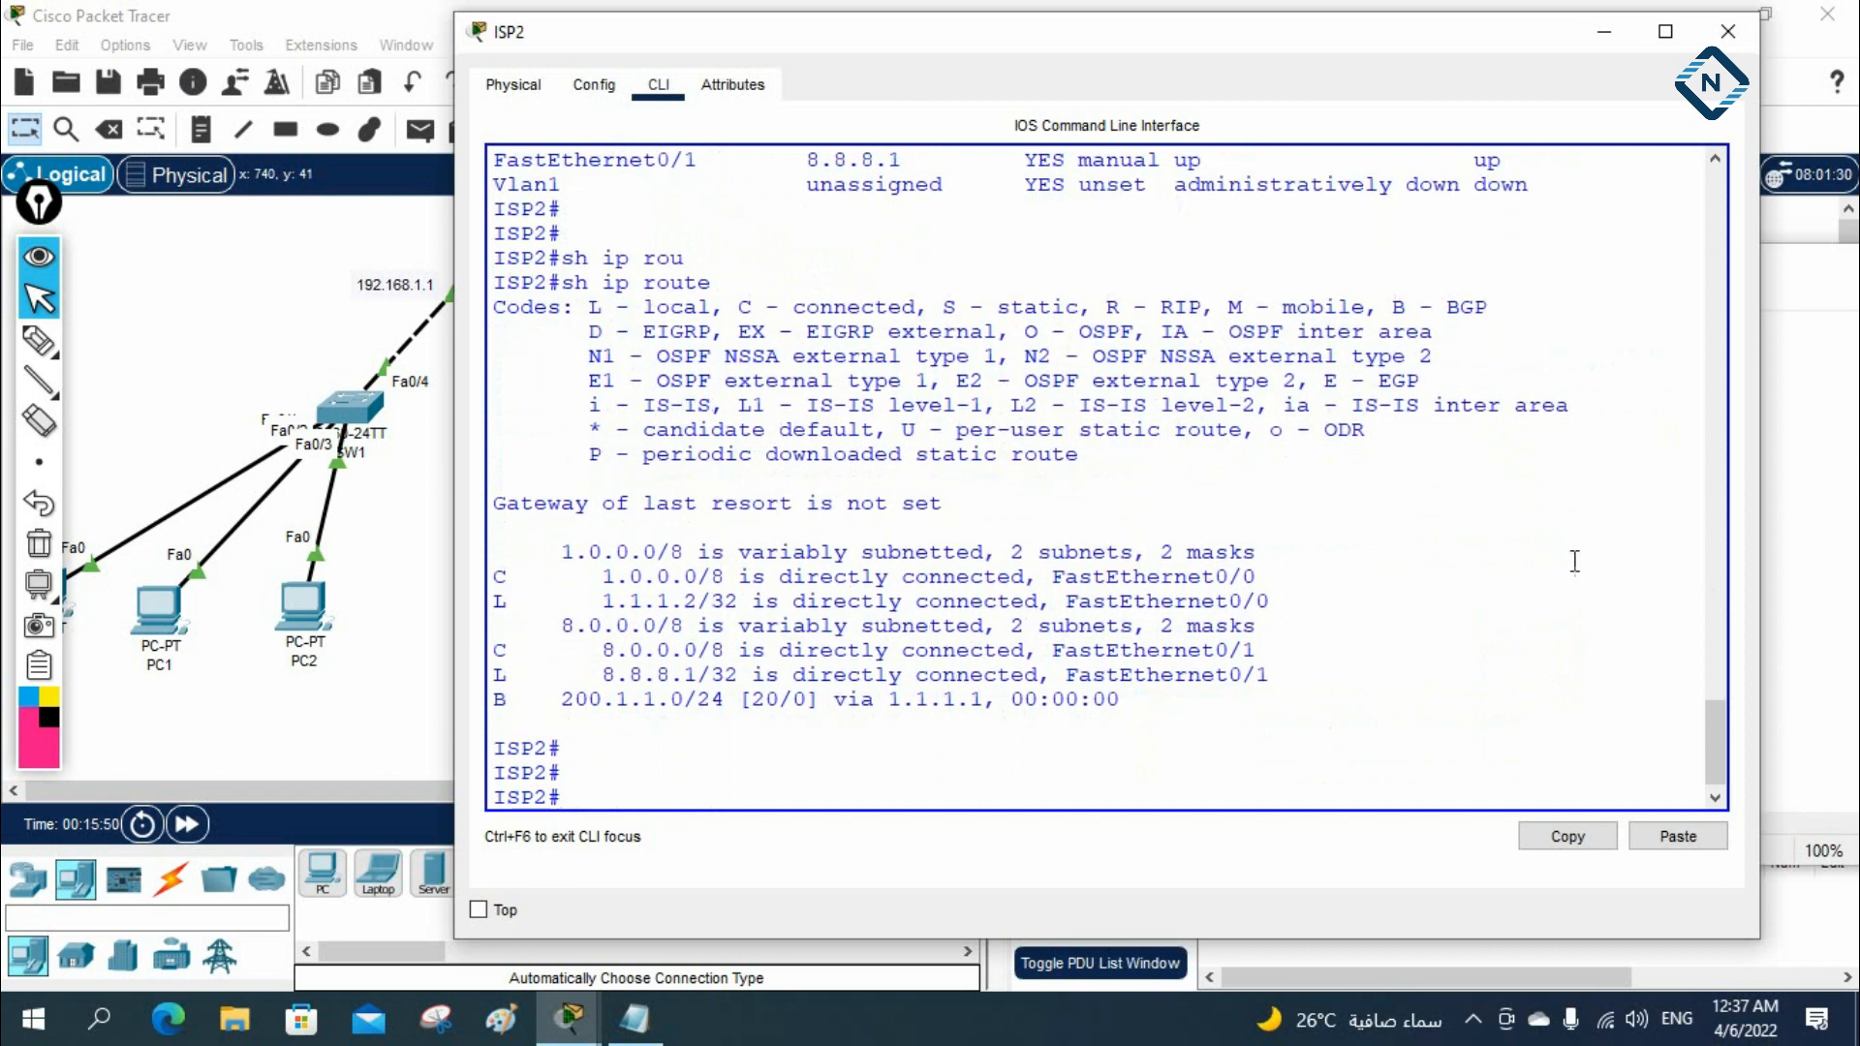
Examine the BGP-learned route in ISP2's routing table against the topology, moving the console clear of the two ISP routers
drag(493, 698, 984, 700)
drag(757, 31, 1335, 257)
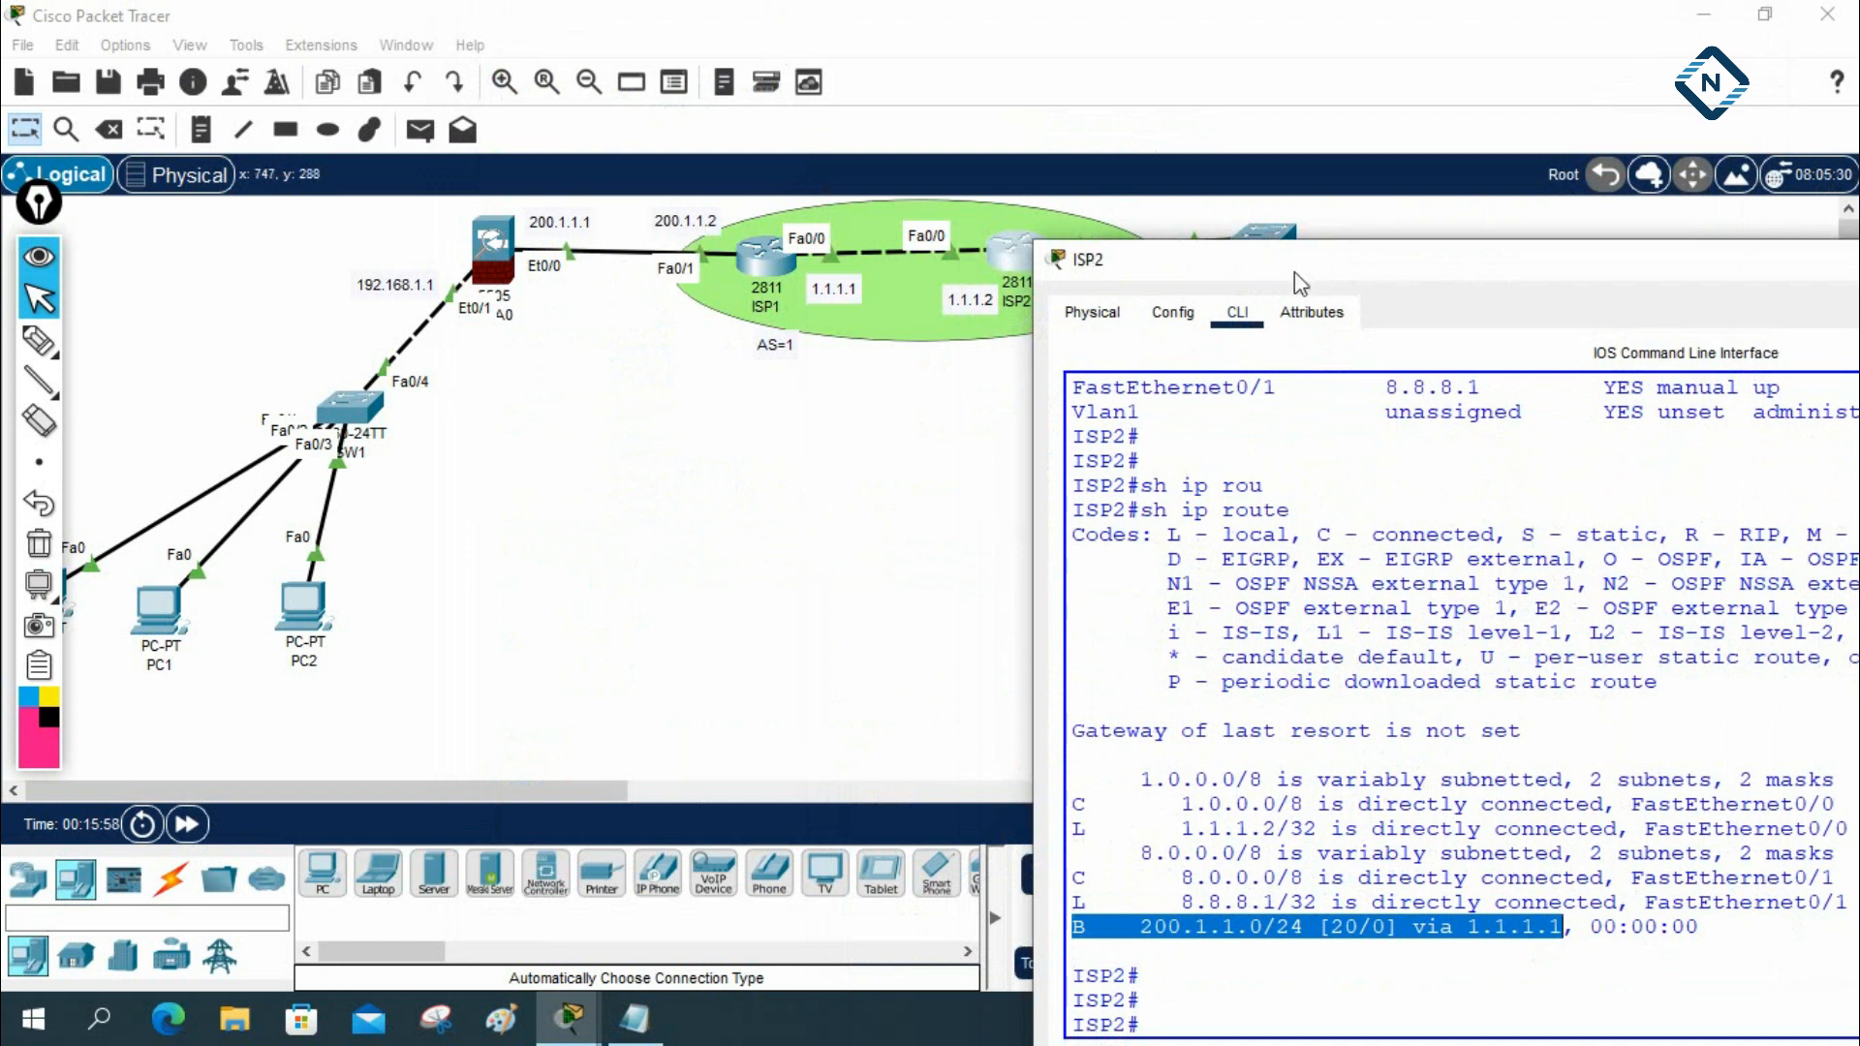
drag(1295, 274, 1229, 80)
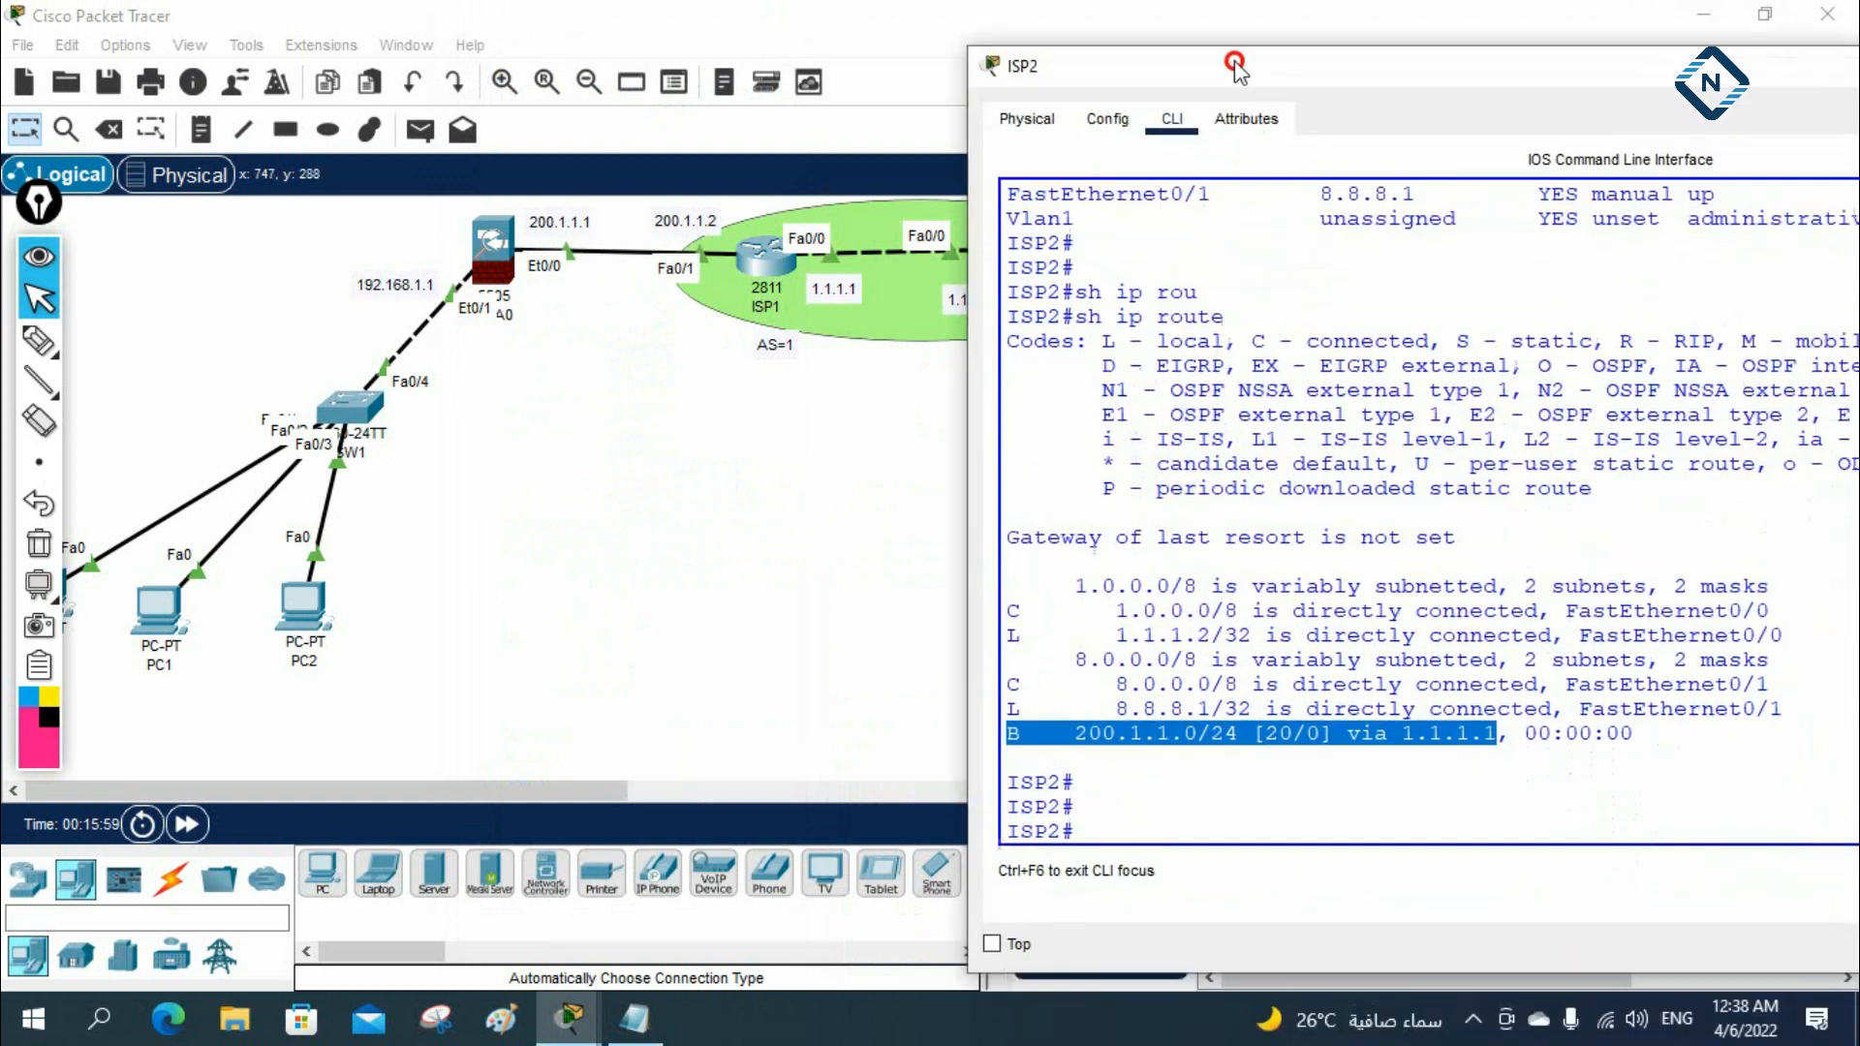
click(1013, 735)
drag(1075, 733, 1211, 733)
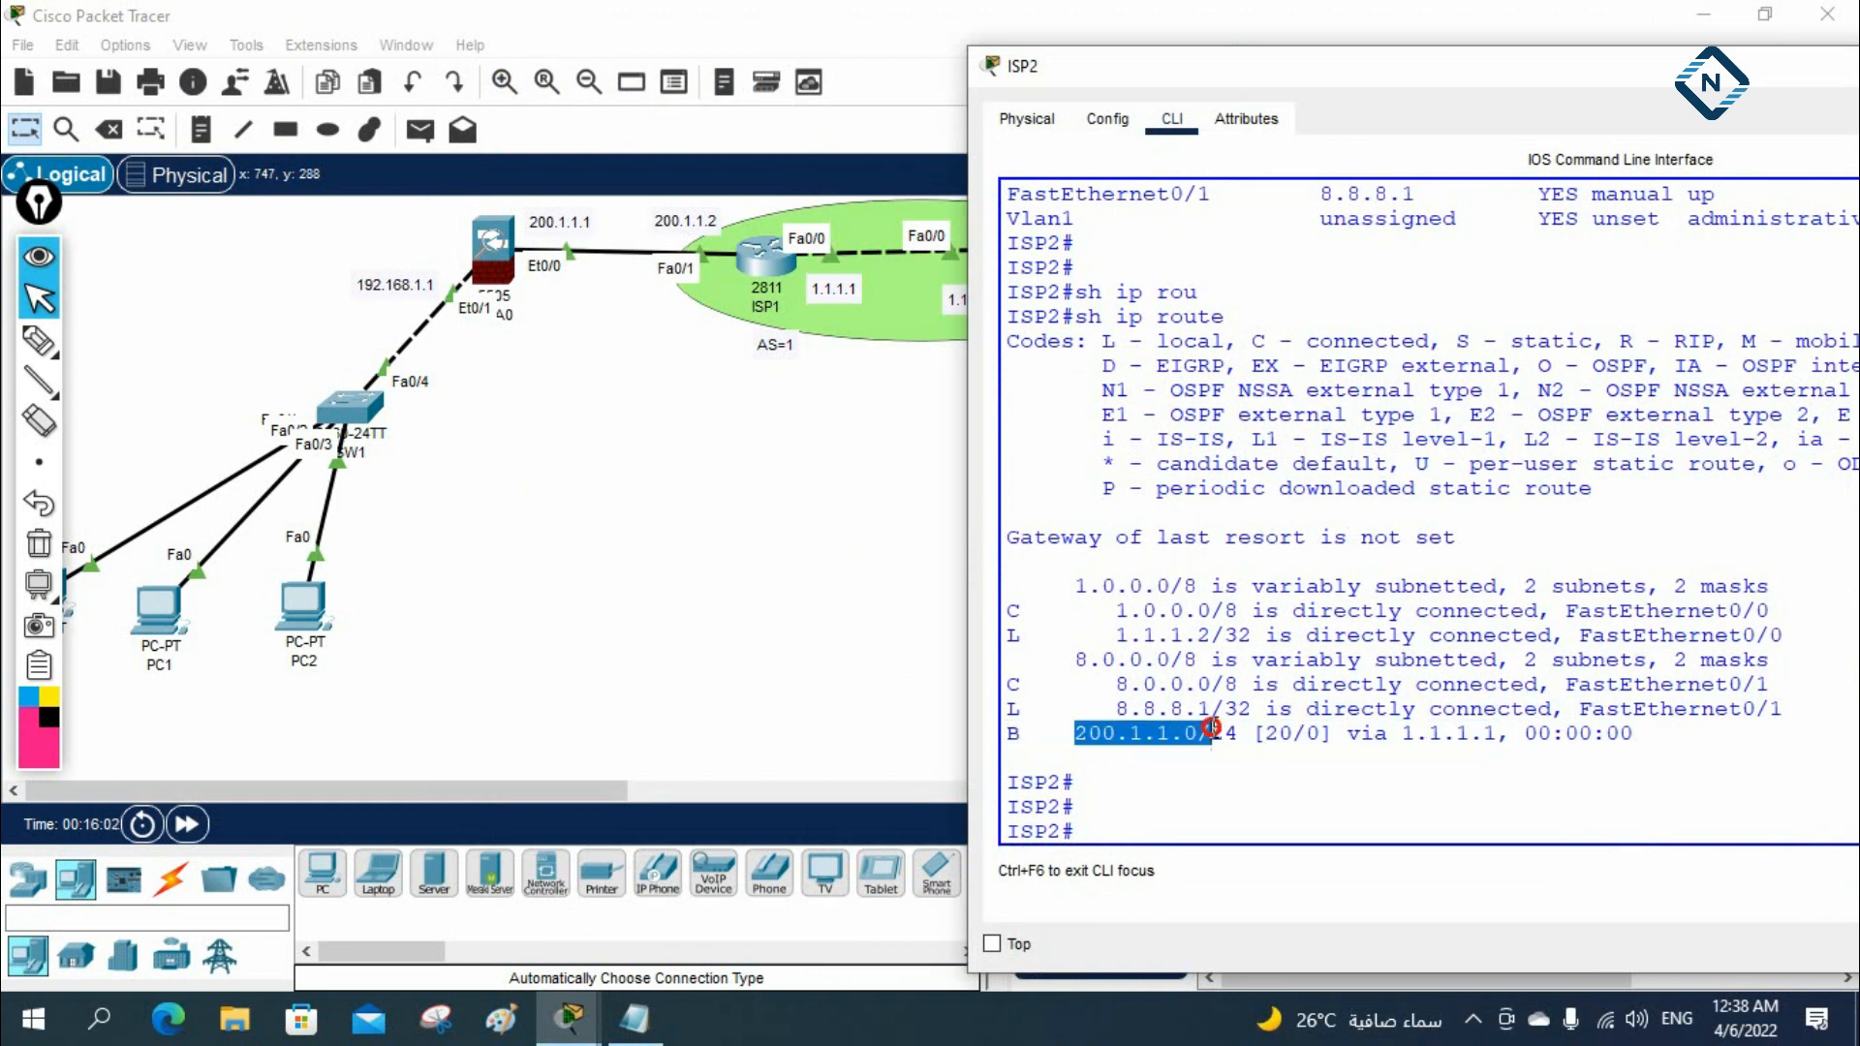
drag(1053, 77, 1267, 78)
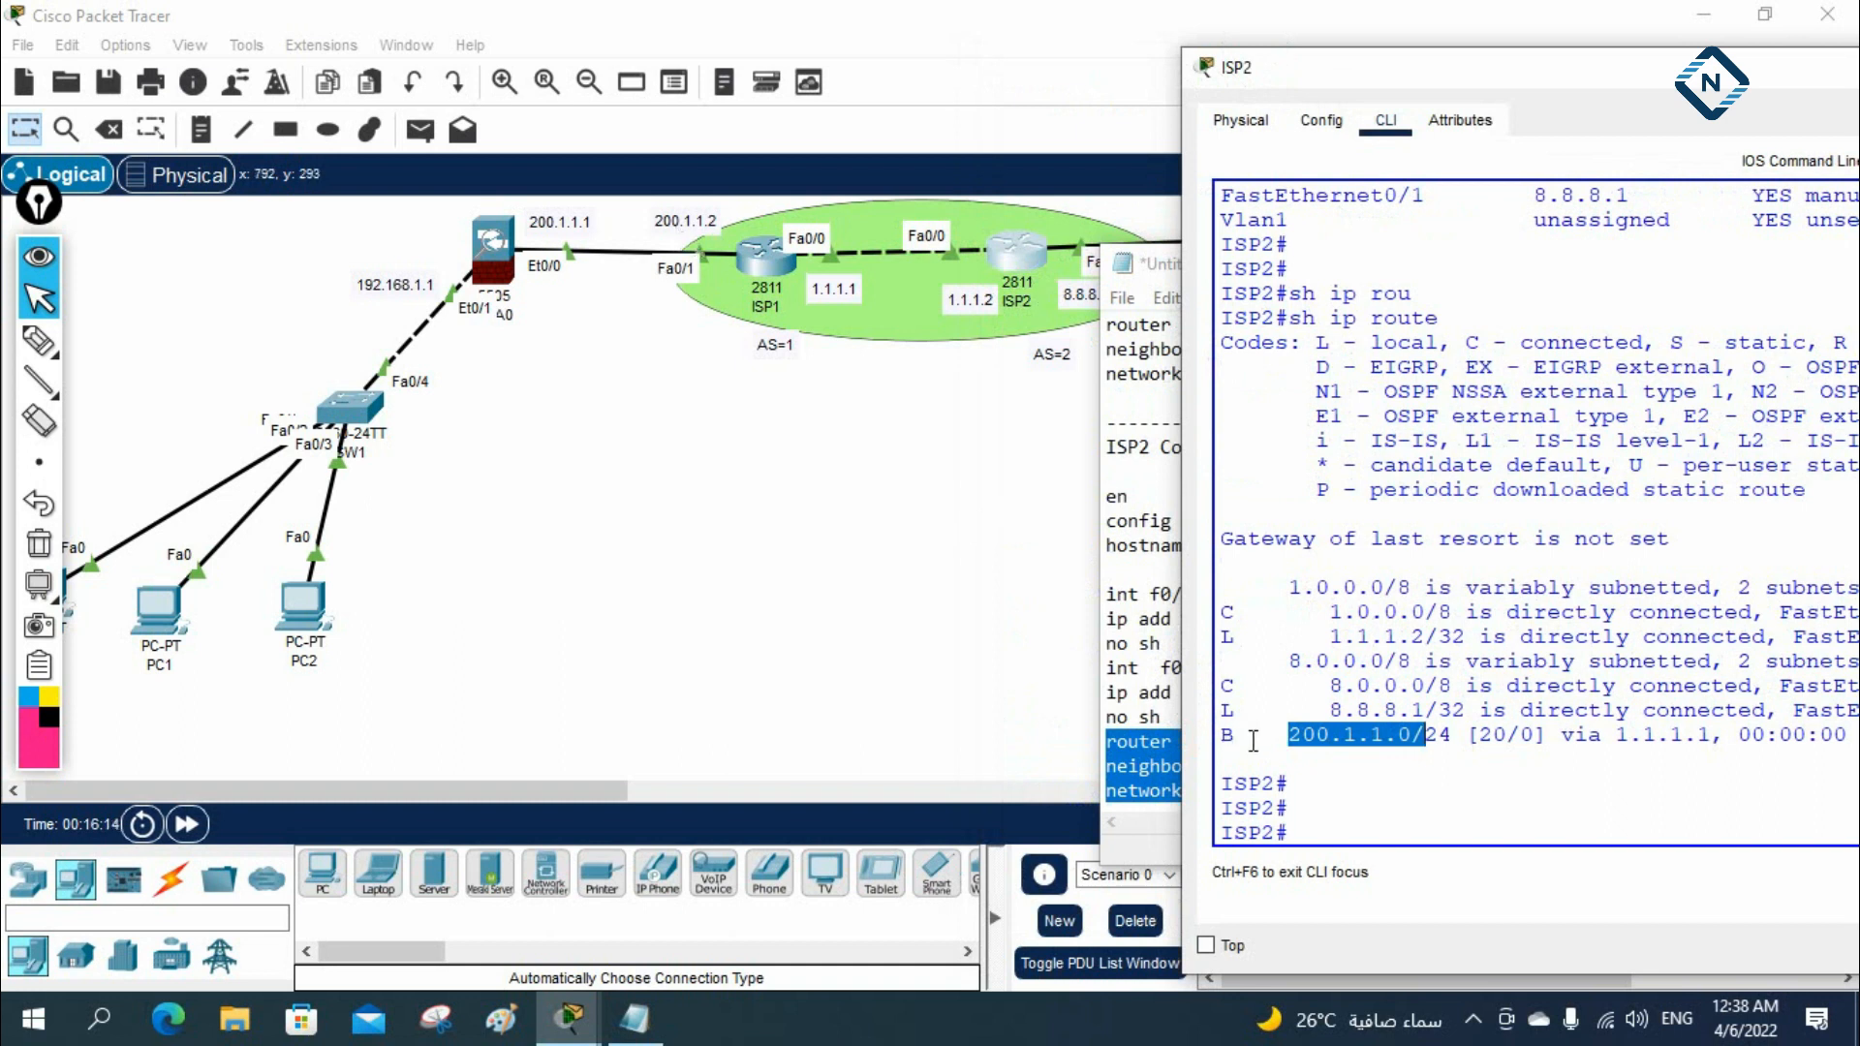
Open ISP1's CLI, shift its window off the device panel, and return the router to privileged mode
click(788, 287)
drag(1160, 899, 686, 850)
click(1167, 708)
key(Return)
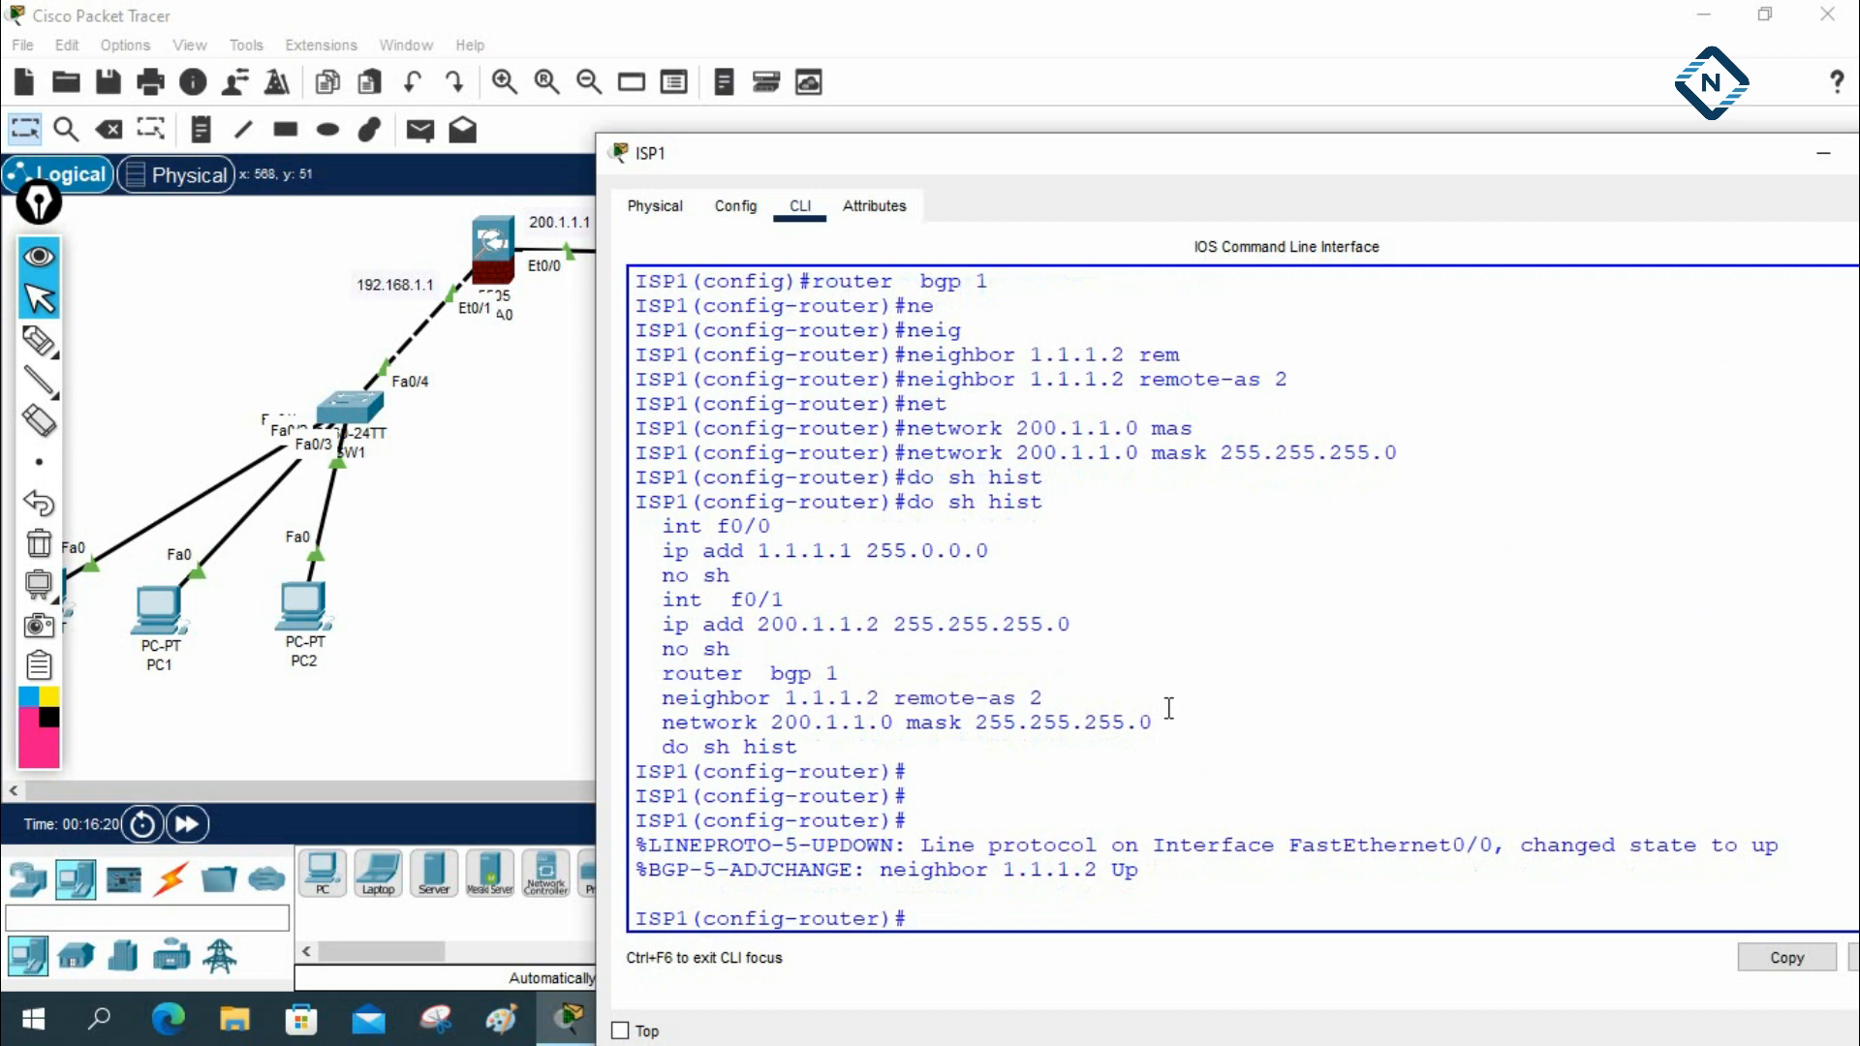
key(Return)
key(Return)
key(ctrl+z)
key(Return)
key(Return)
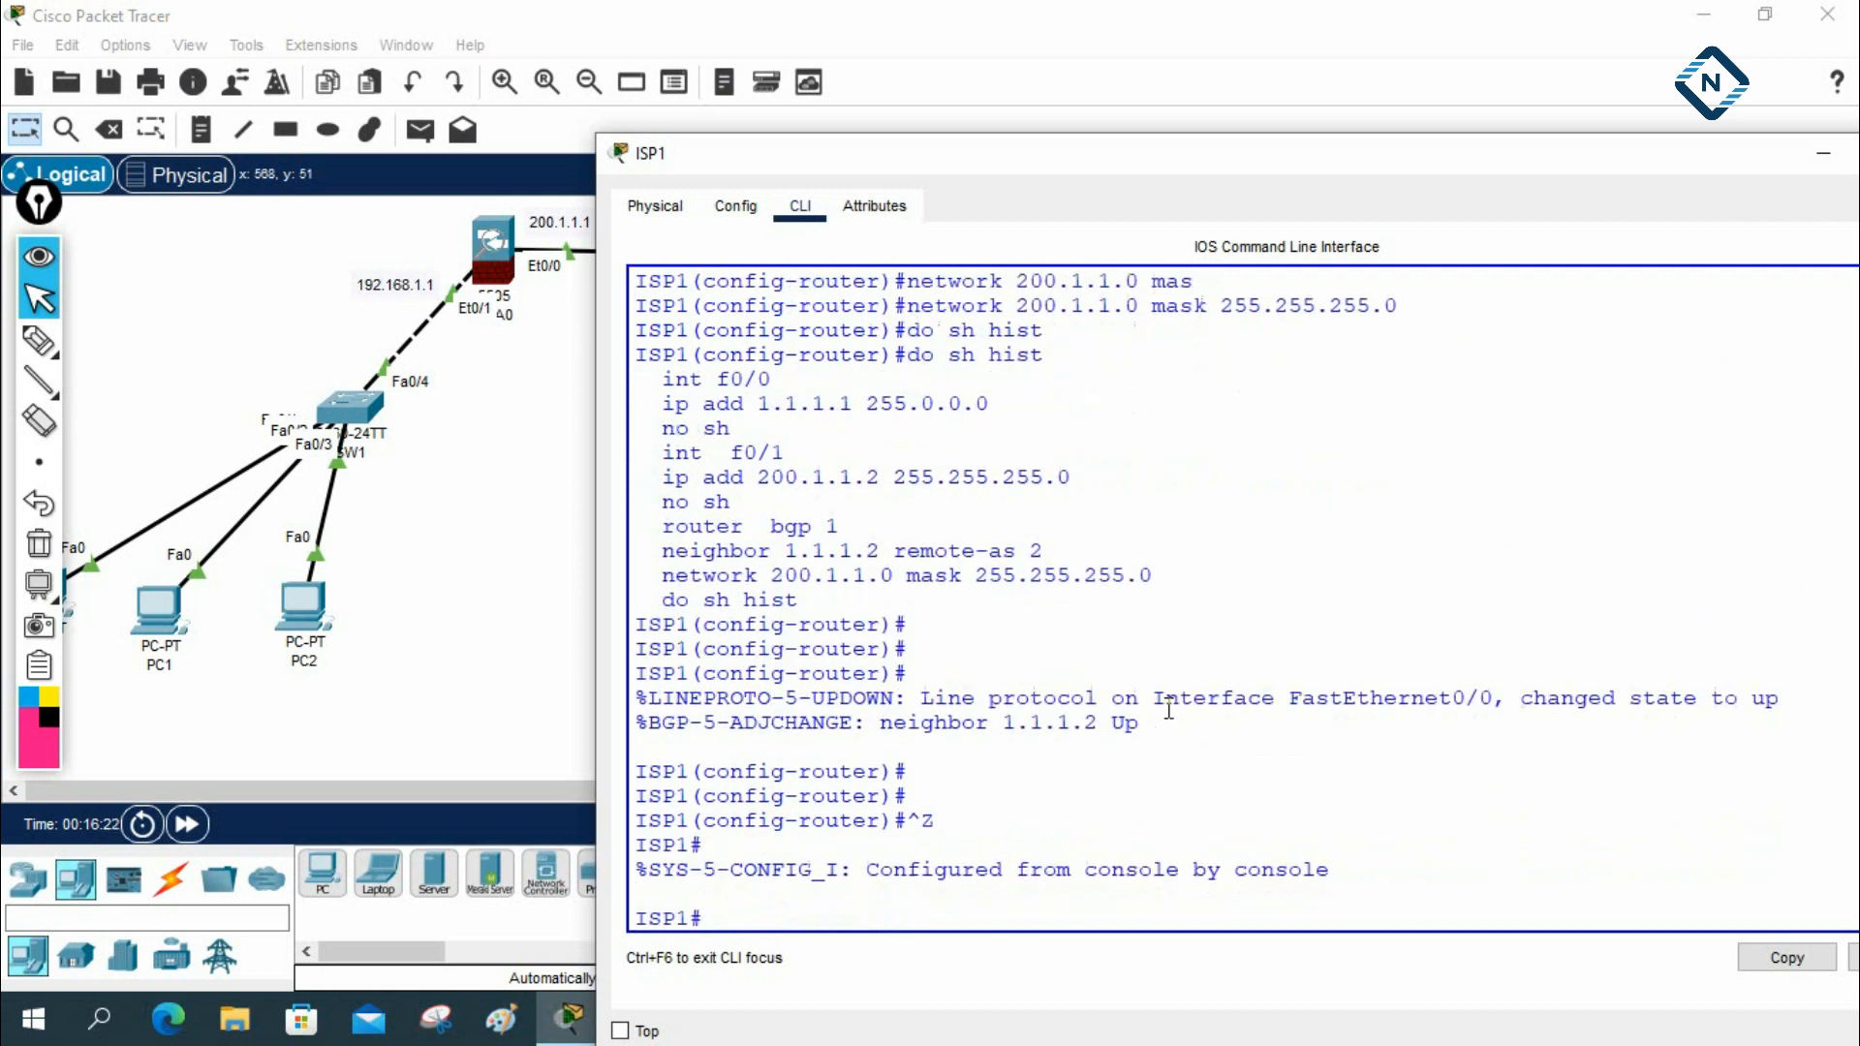
Display ISP1's routing table with sh ip route, examine its BGP-learned route, and dismiss the console
text(sh ip rou)
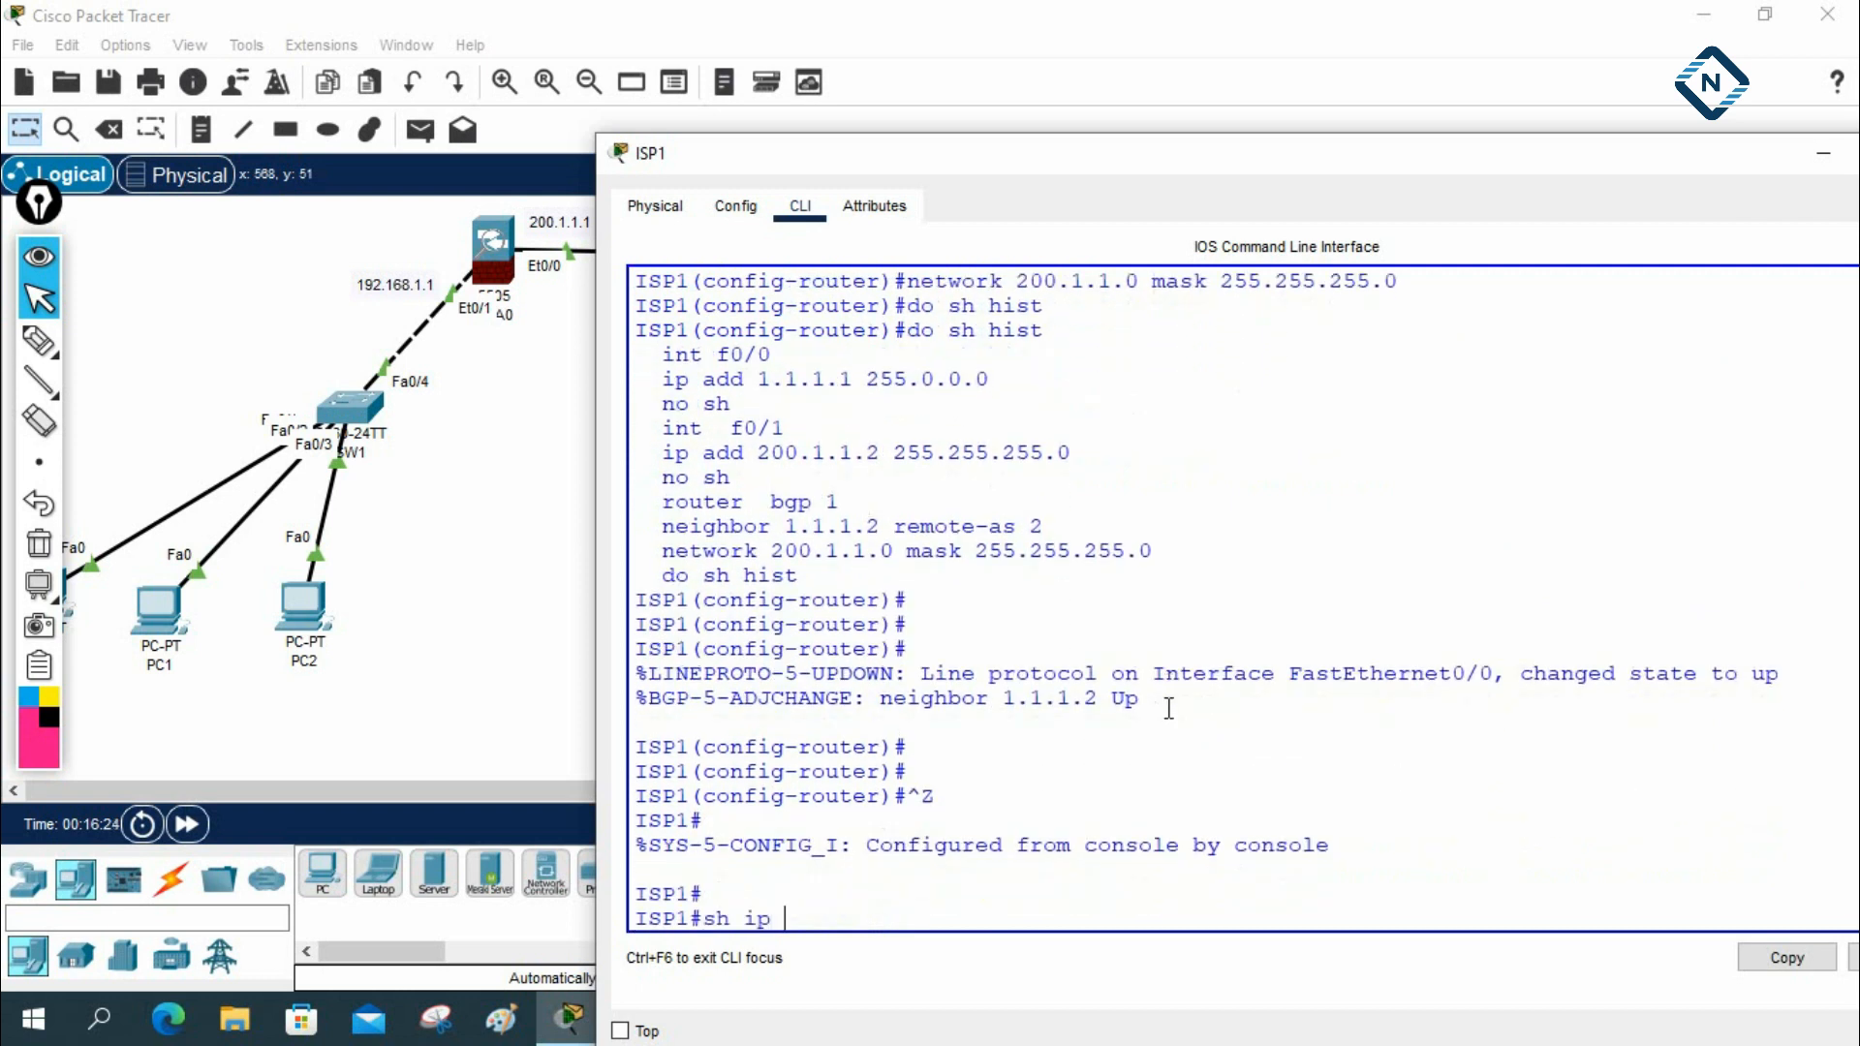
key(Tab)
key(Return)
key(Return)
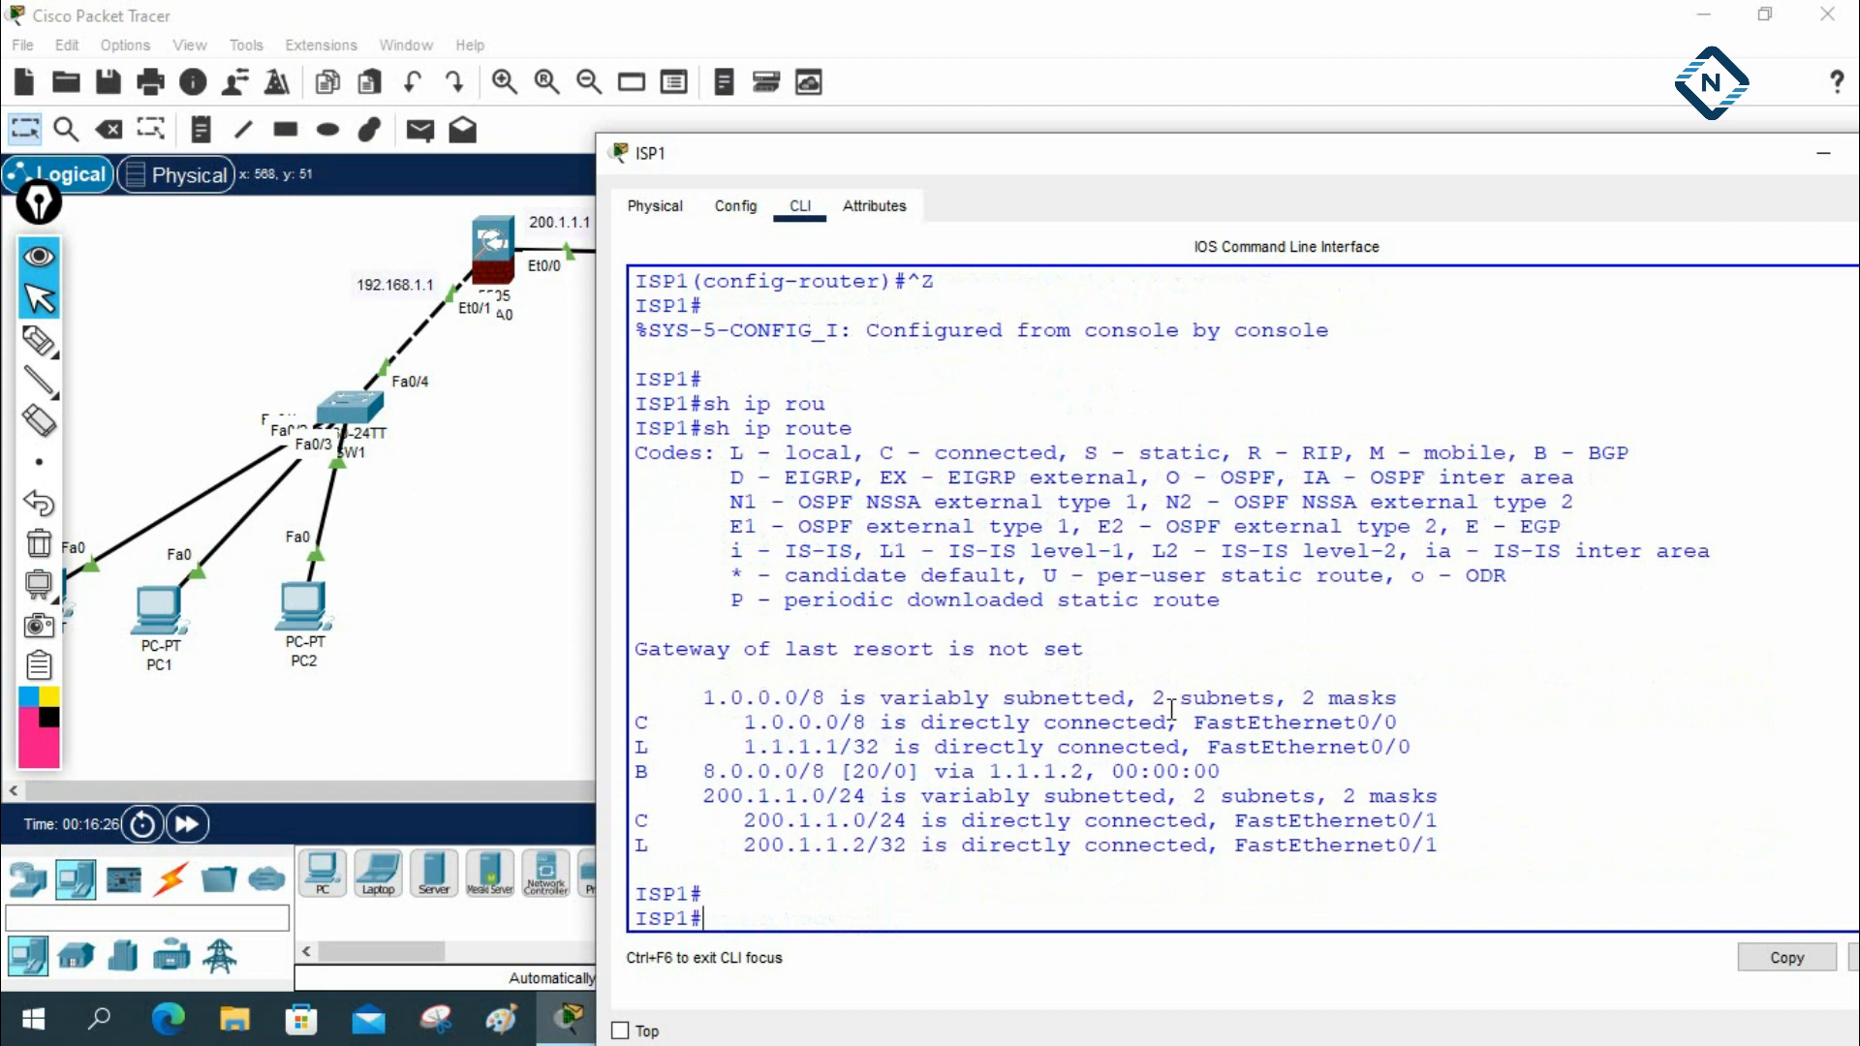
drag(636, 772, 1293, 772)
drag(1410, 162, 1013, 193)
click(1536, 183)
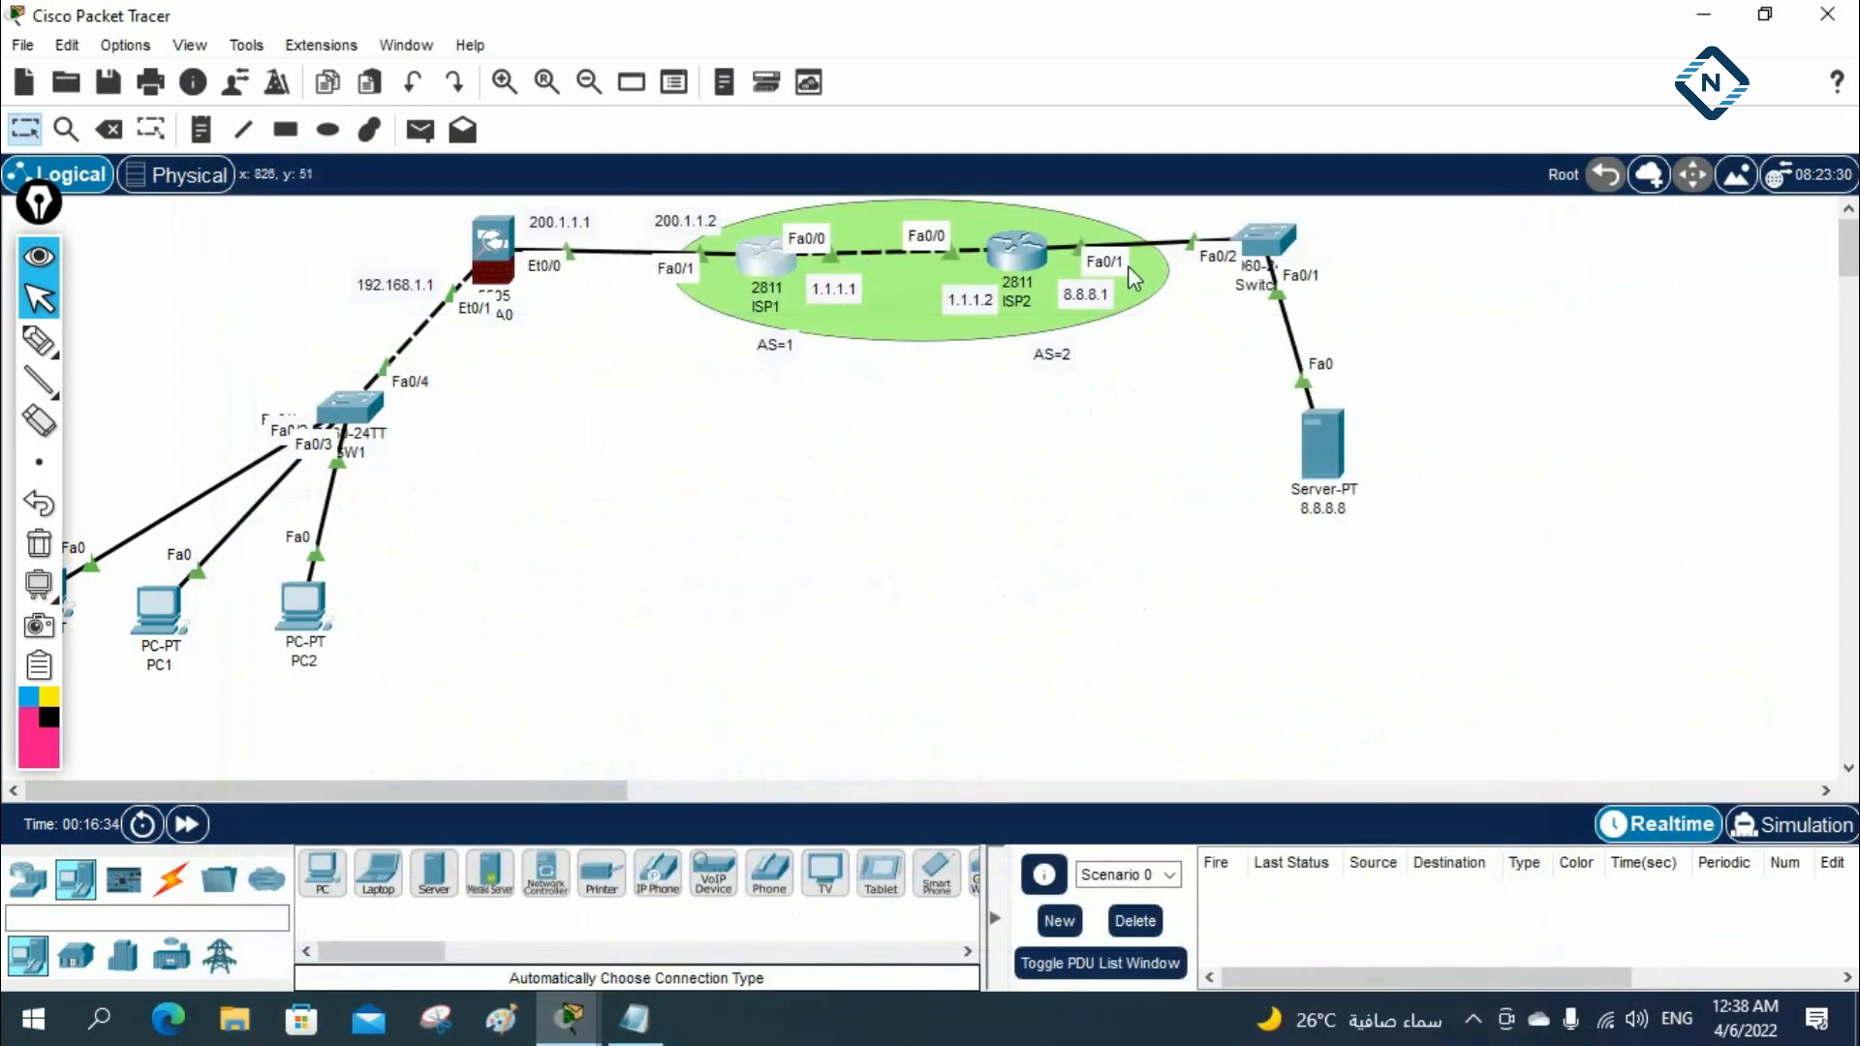
Open ASA0's CLI, widen its window, and move it clear of the ASA and inside LAN
drag(41, 207, 1821, 244)
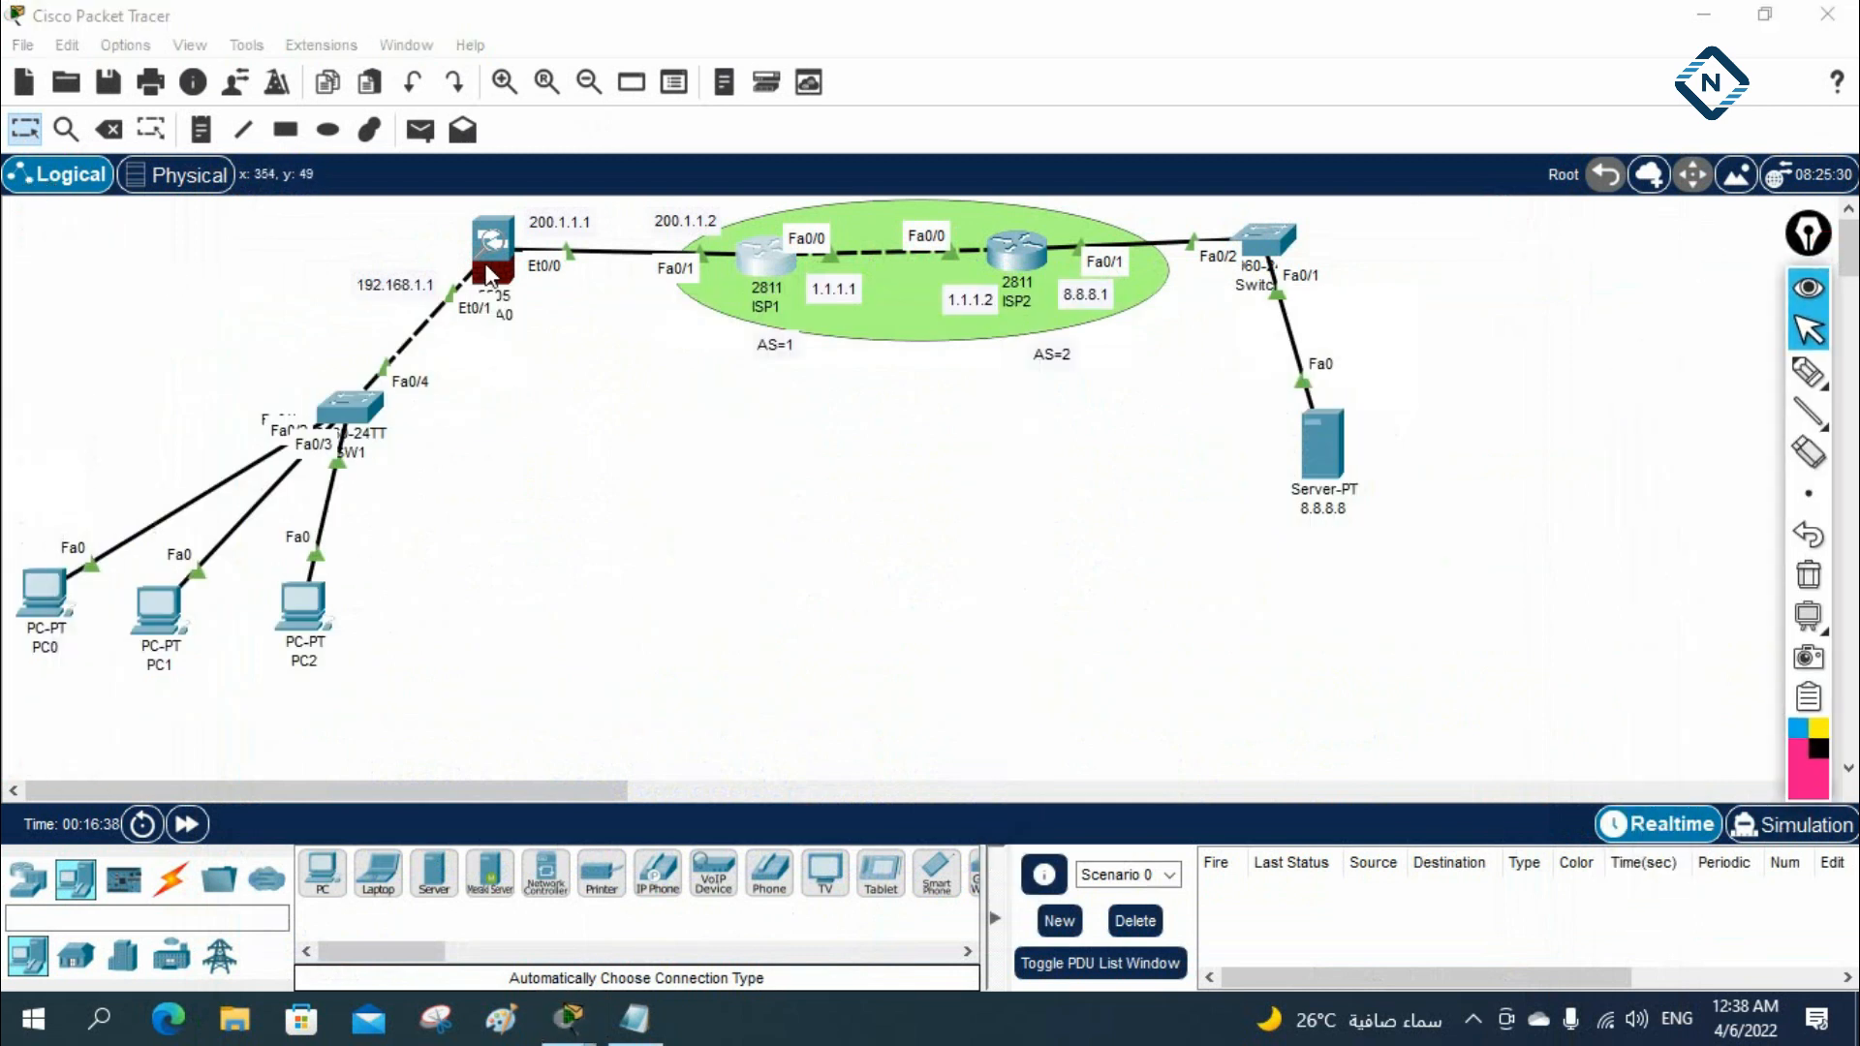
click(491, 267)
click(659, 84)
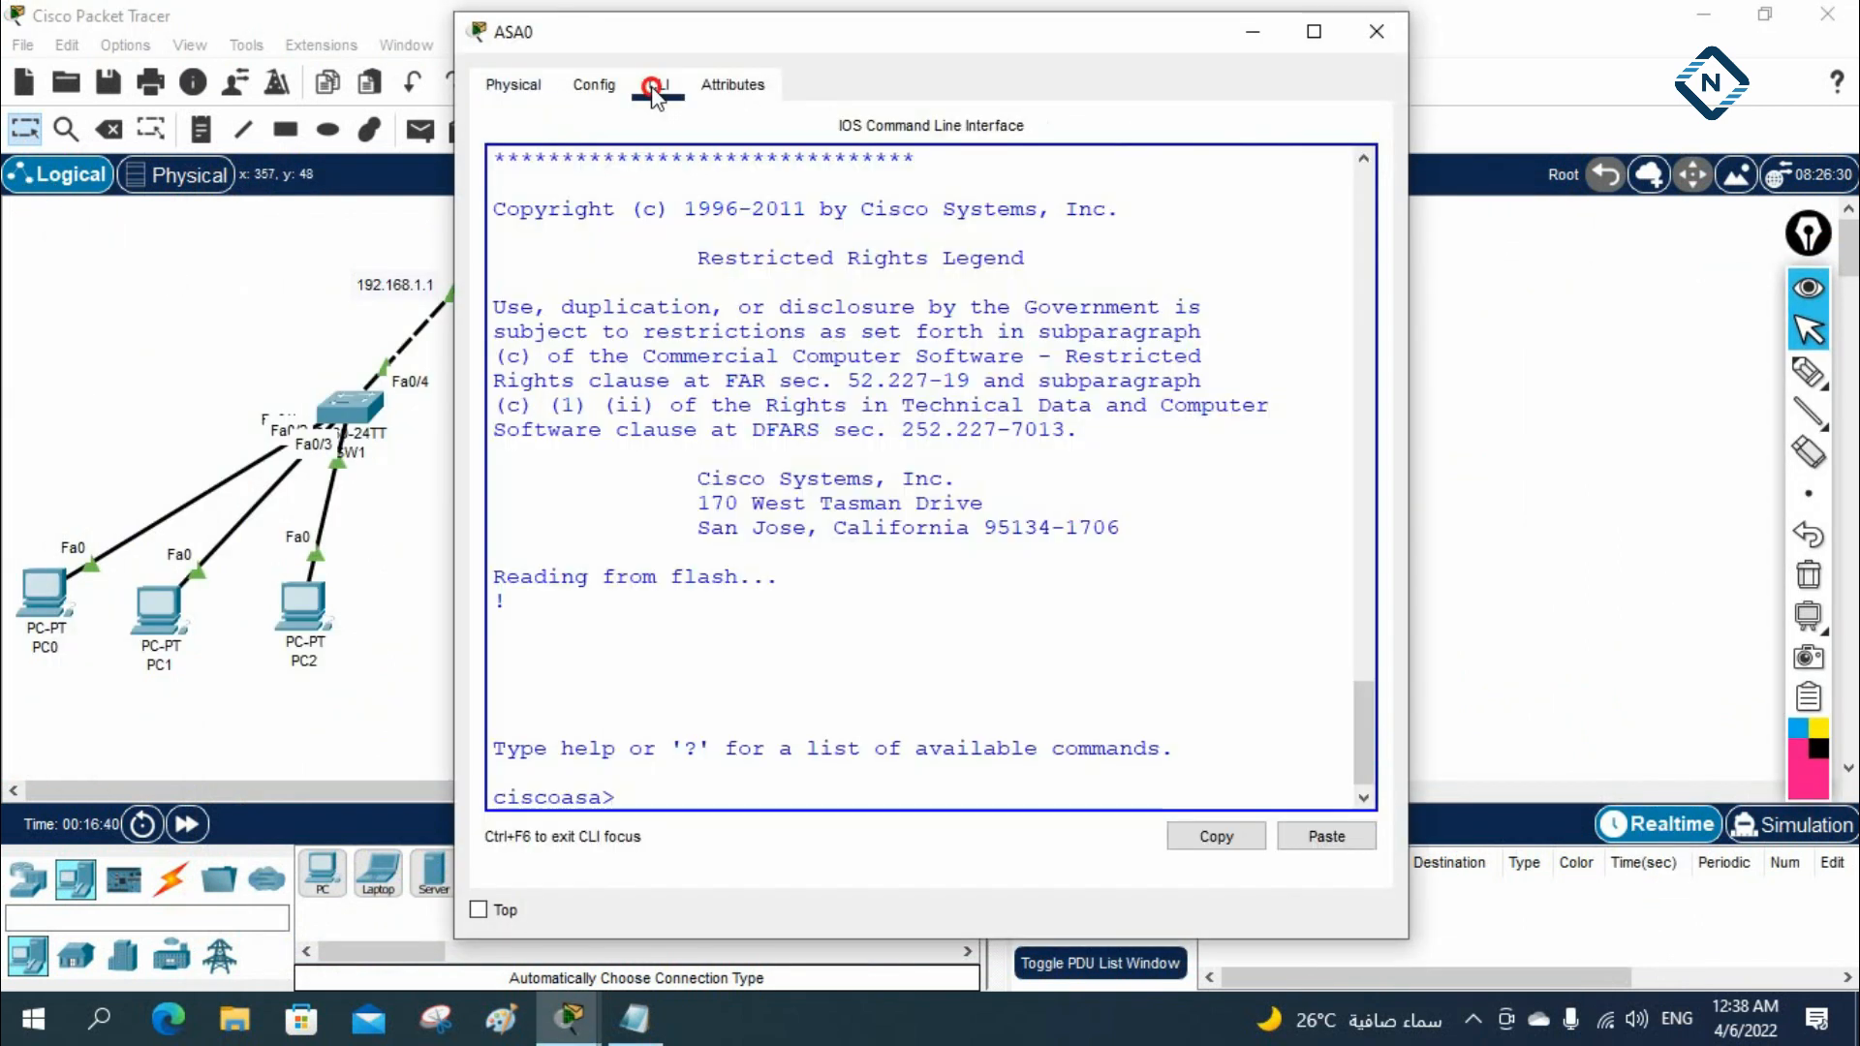
drag(1408, 276, 1832, 276)
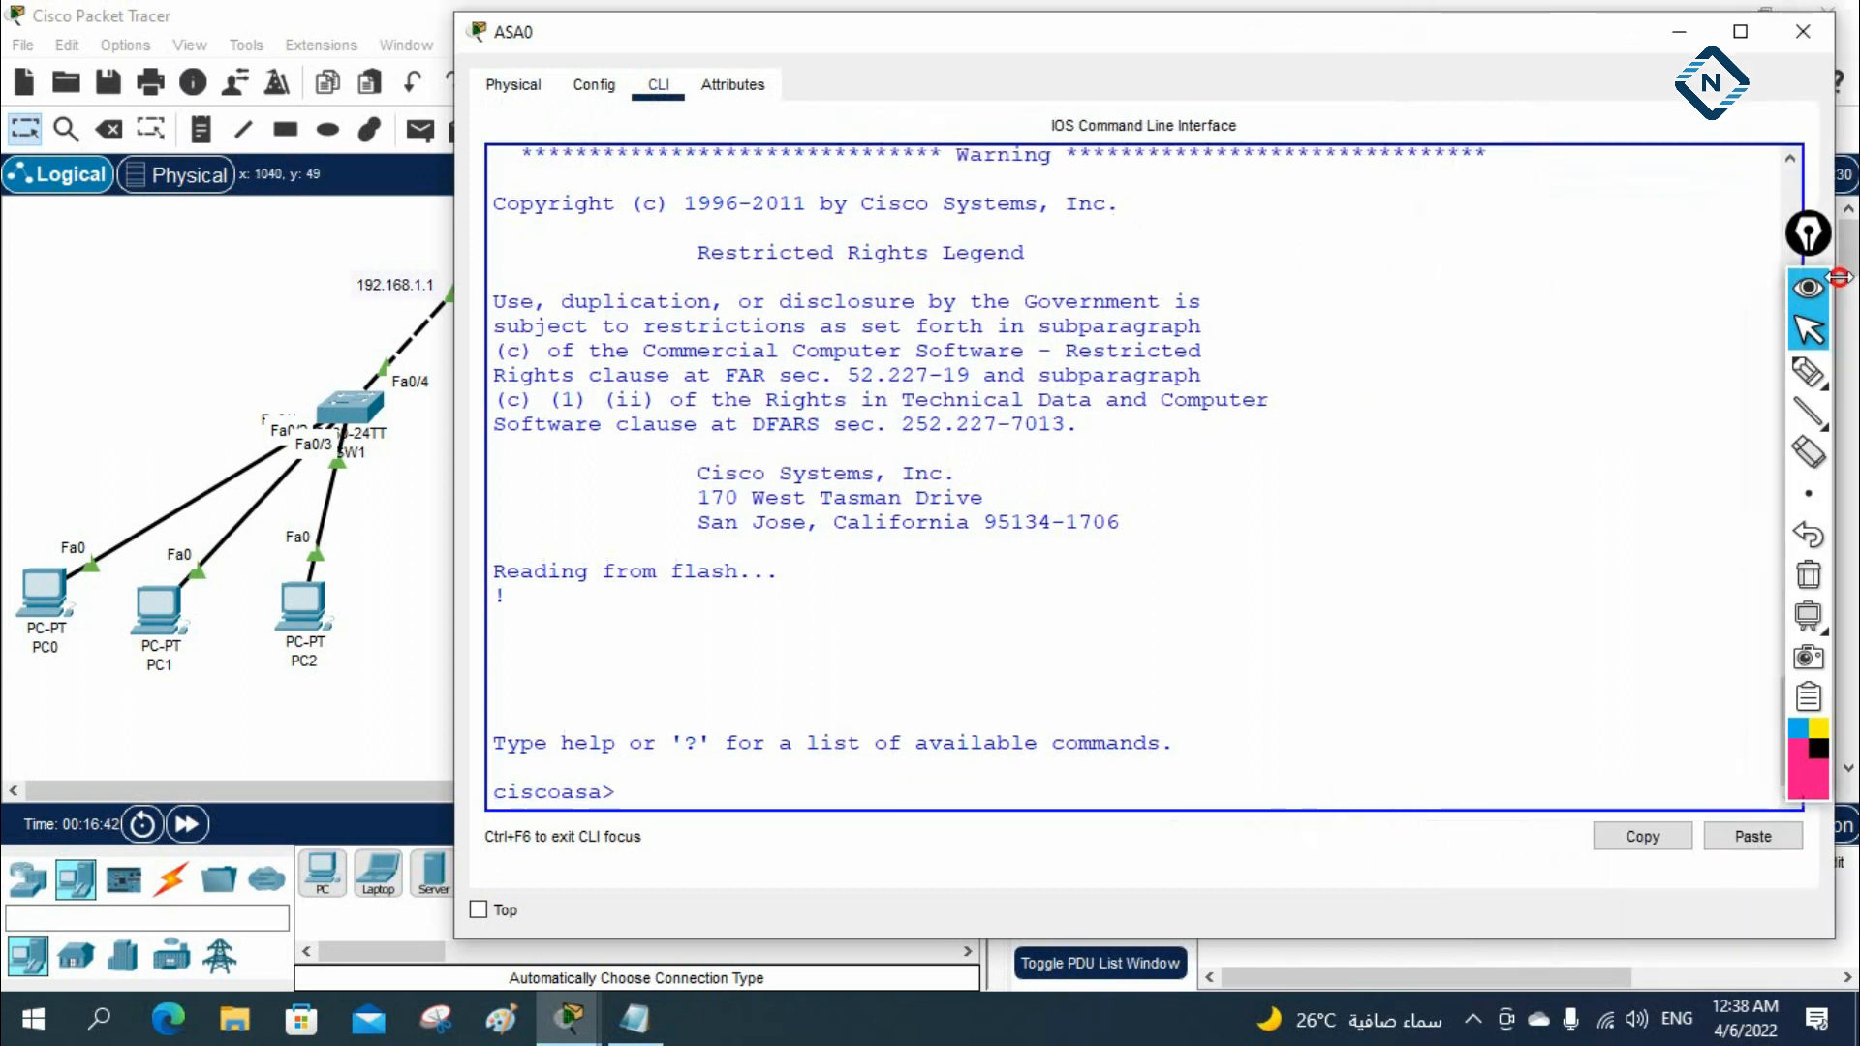
drag(1172, 44, 1552, 85)
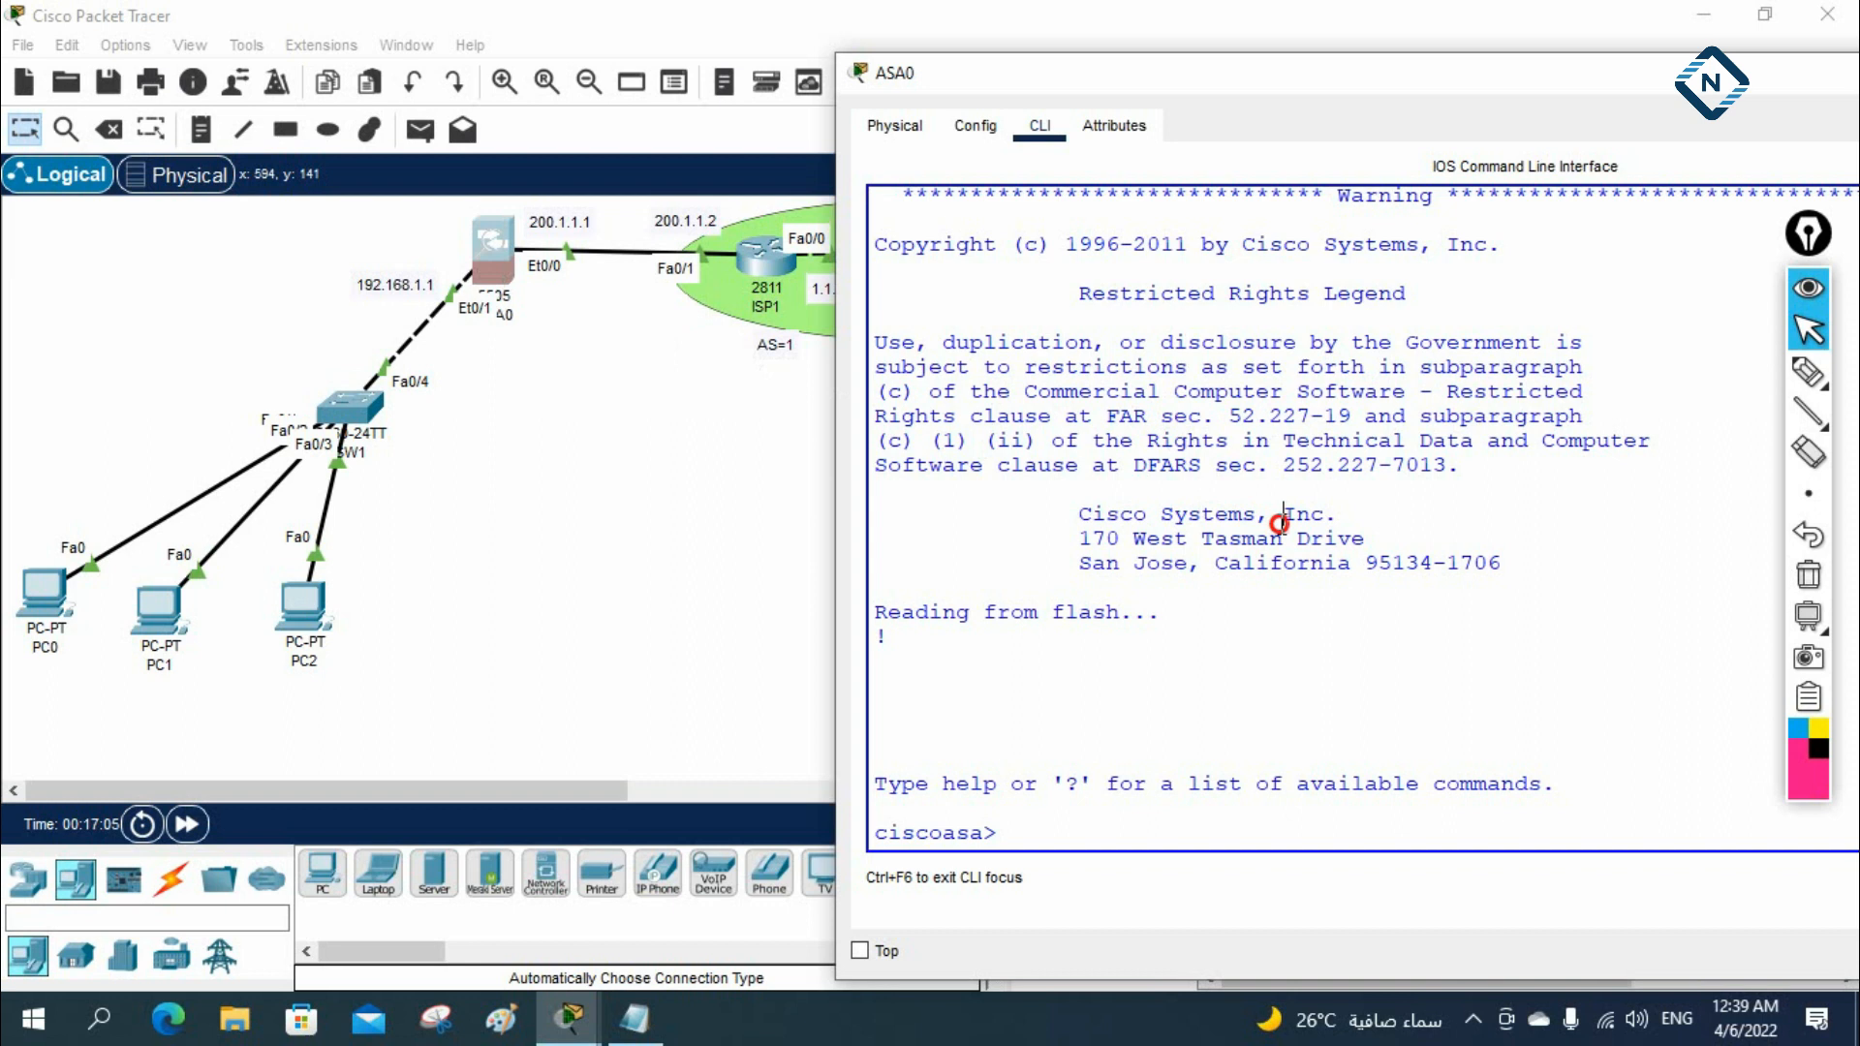
Enter privileged mode on ASA0 with en, leaving the enable password blank
text(en)
key(Return)
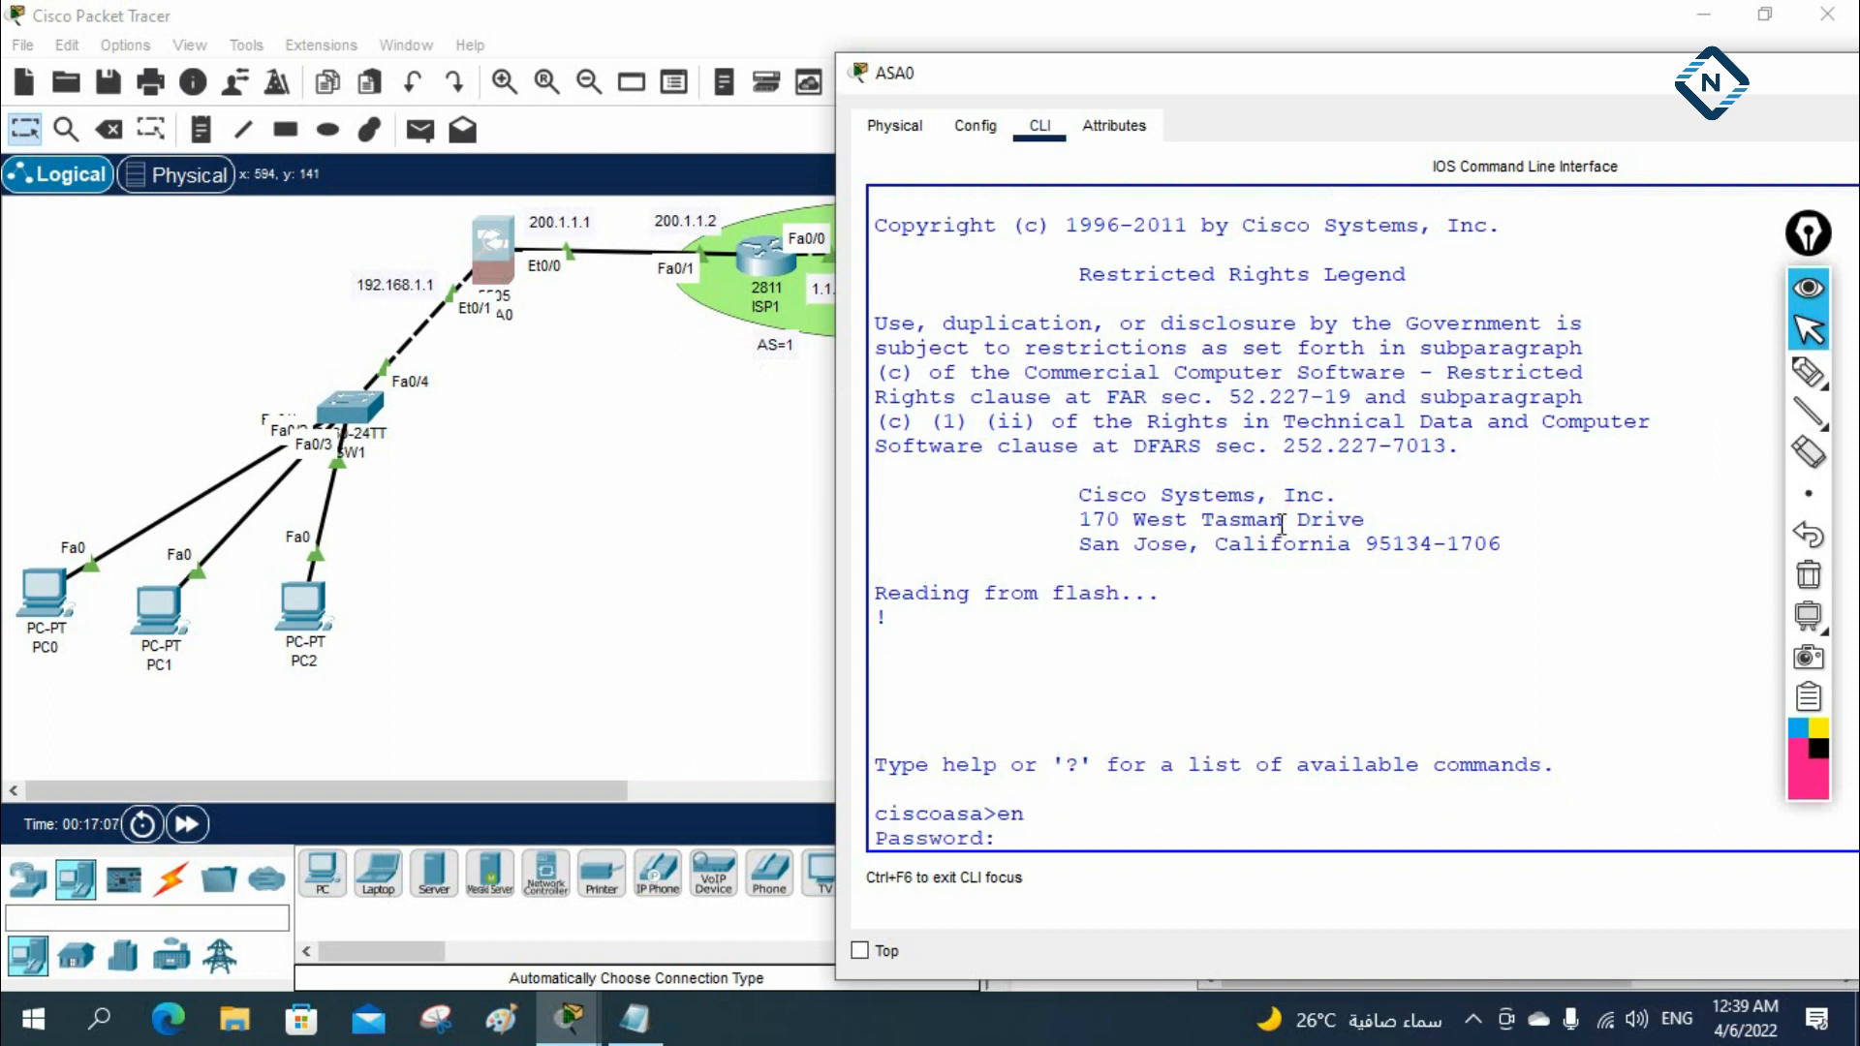
key(Return)
key(Return)
key(Return)
key(Return)
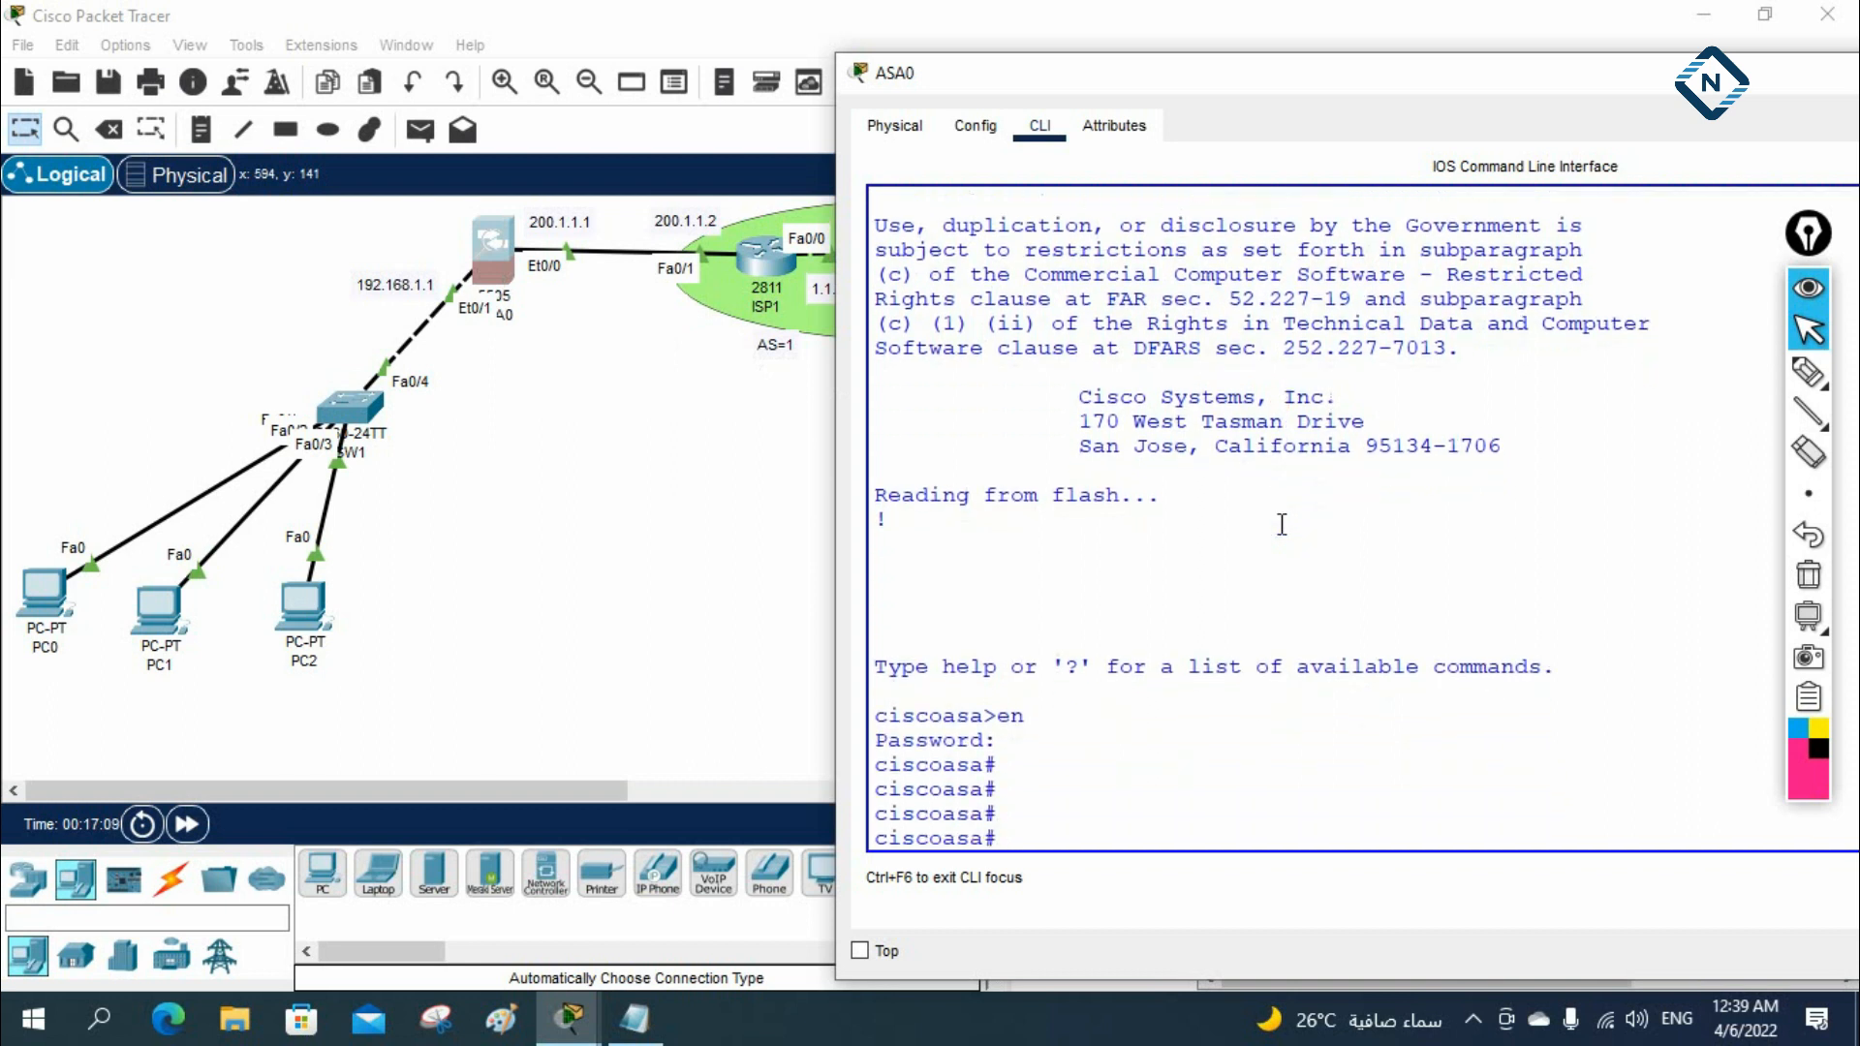
List ASA0's running configuration with sh run and check Ethernet0/0's VLAN assignment against the topology
text(sh run)
key(Return)
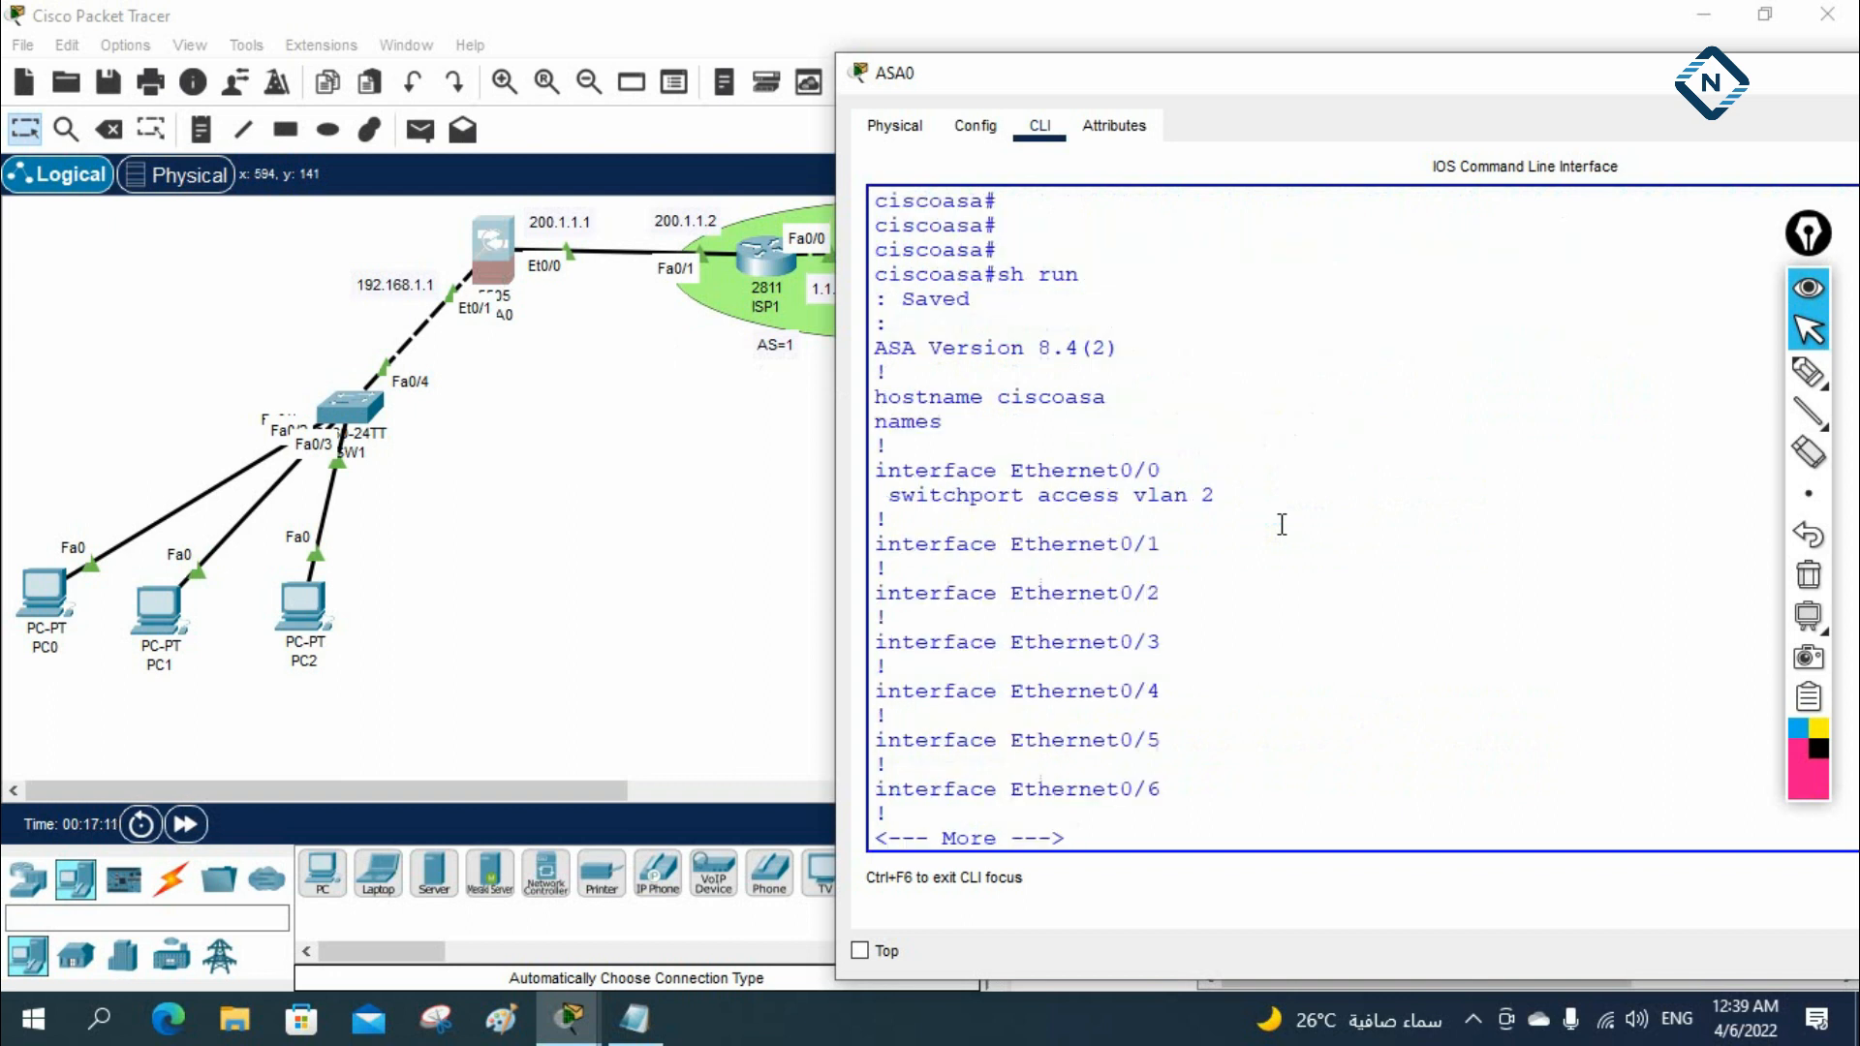
key(Return)
key(Return)
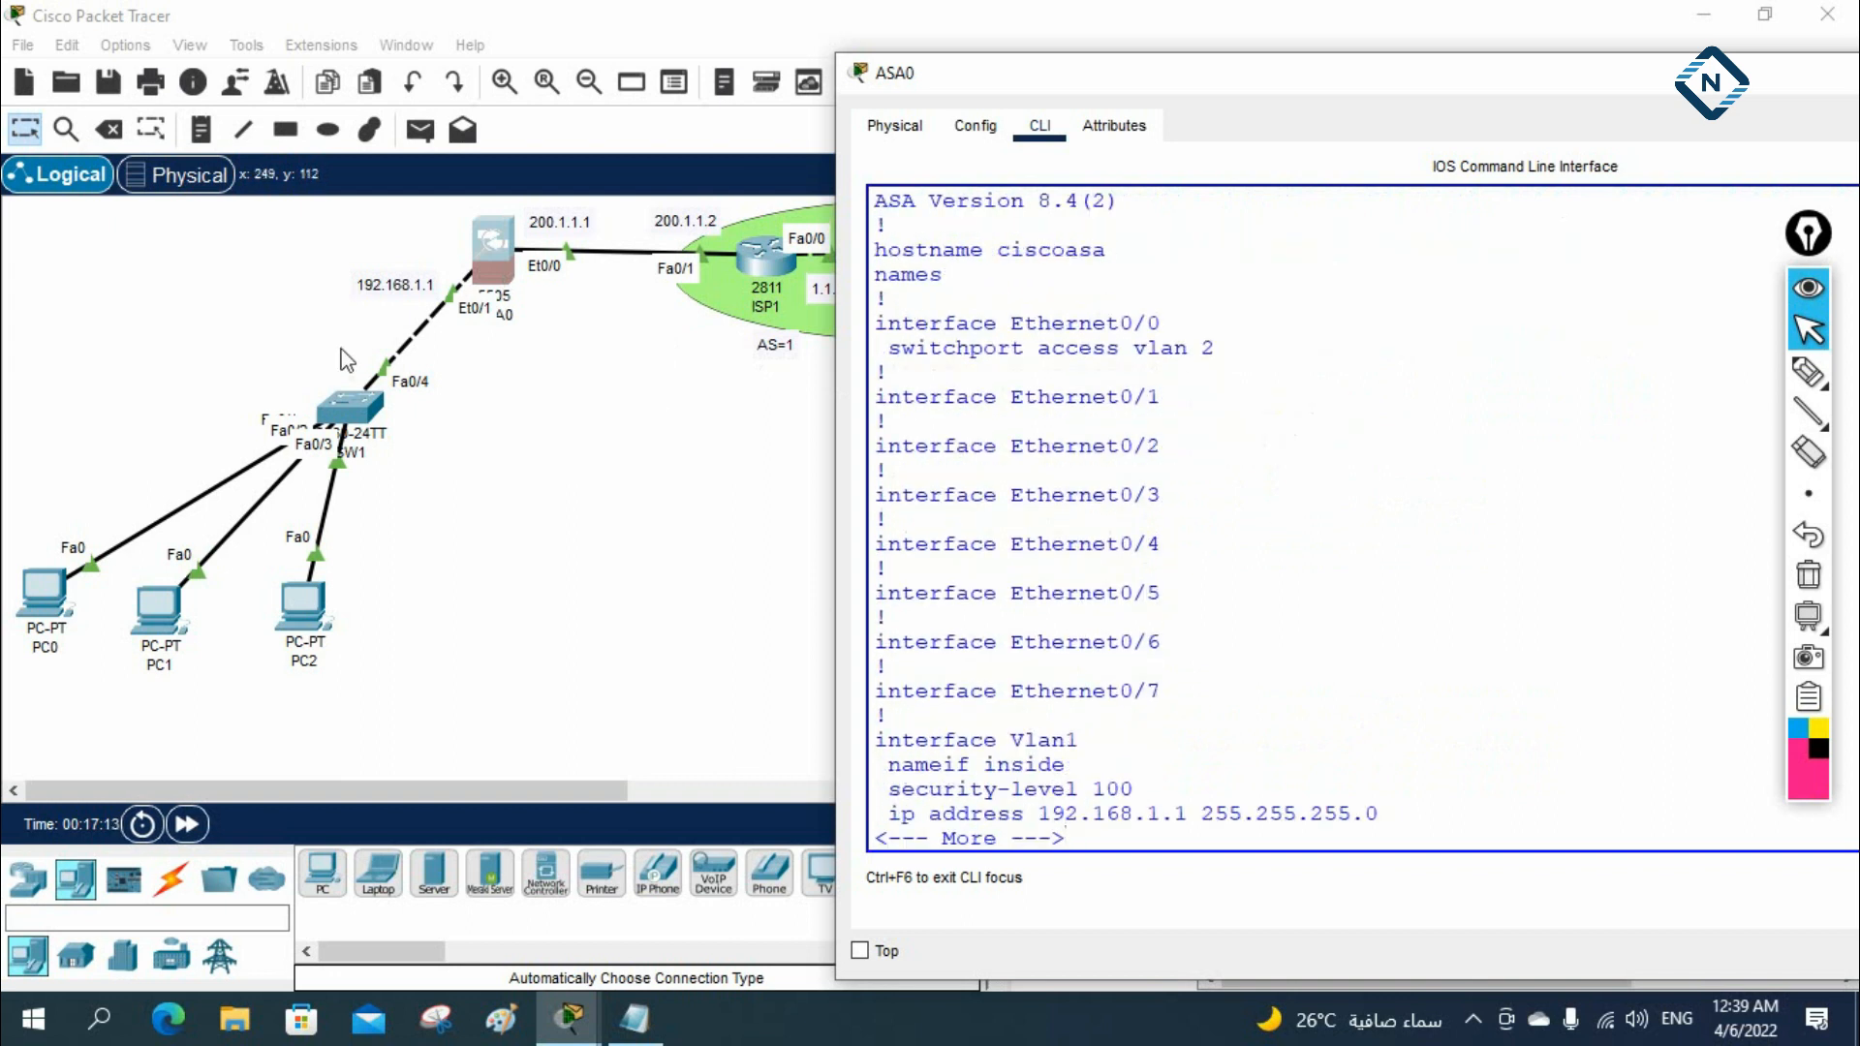
drag(887, 323, 1223, 359)
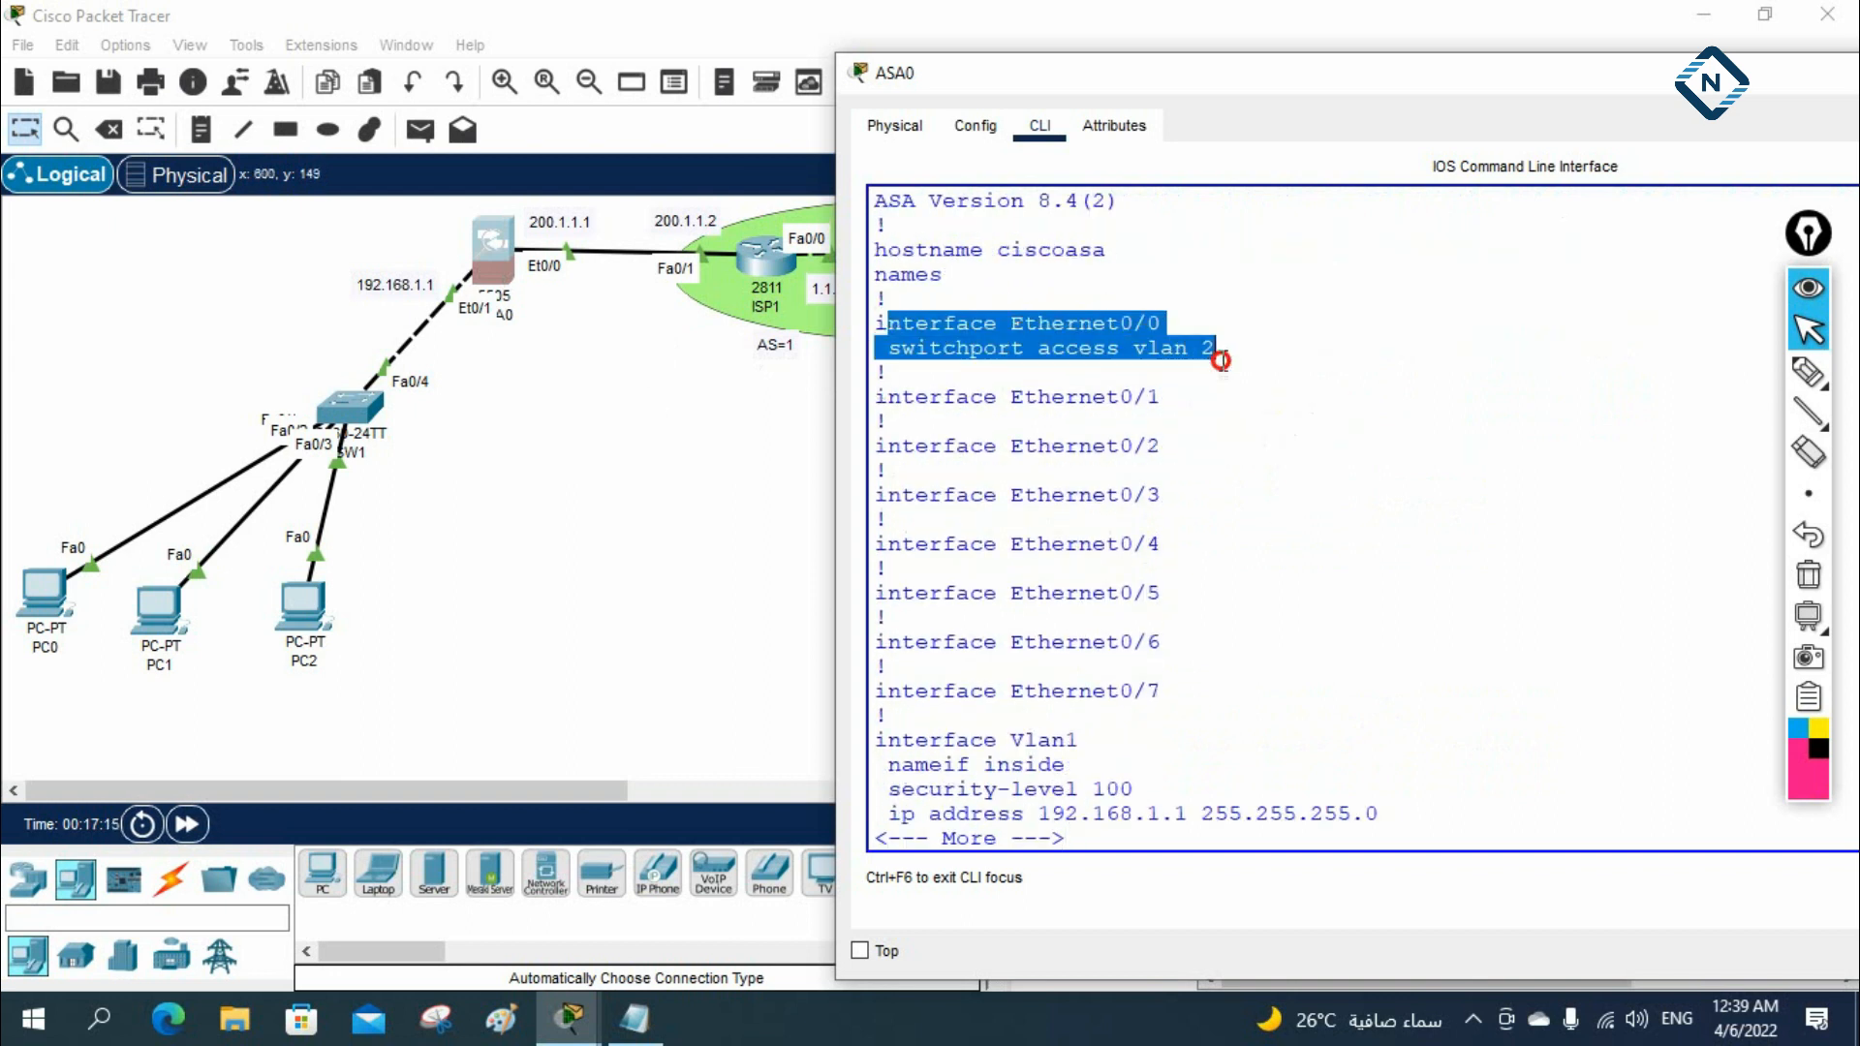
drag(1190, 85, 1442, 103)
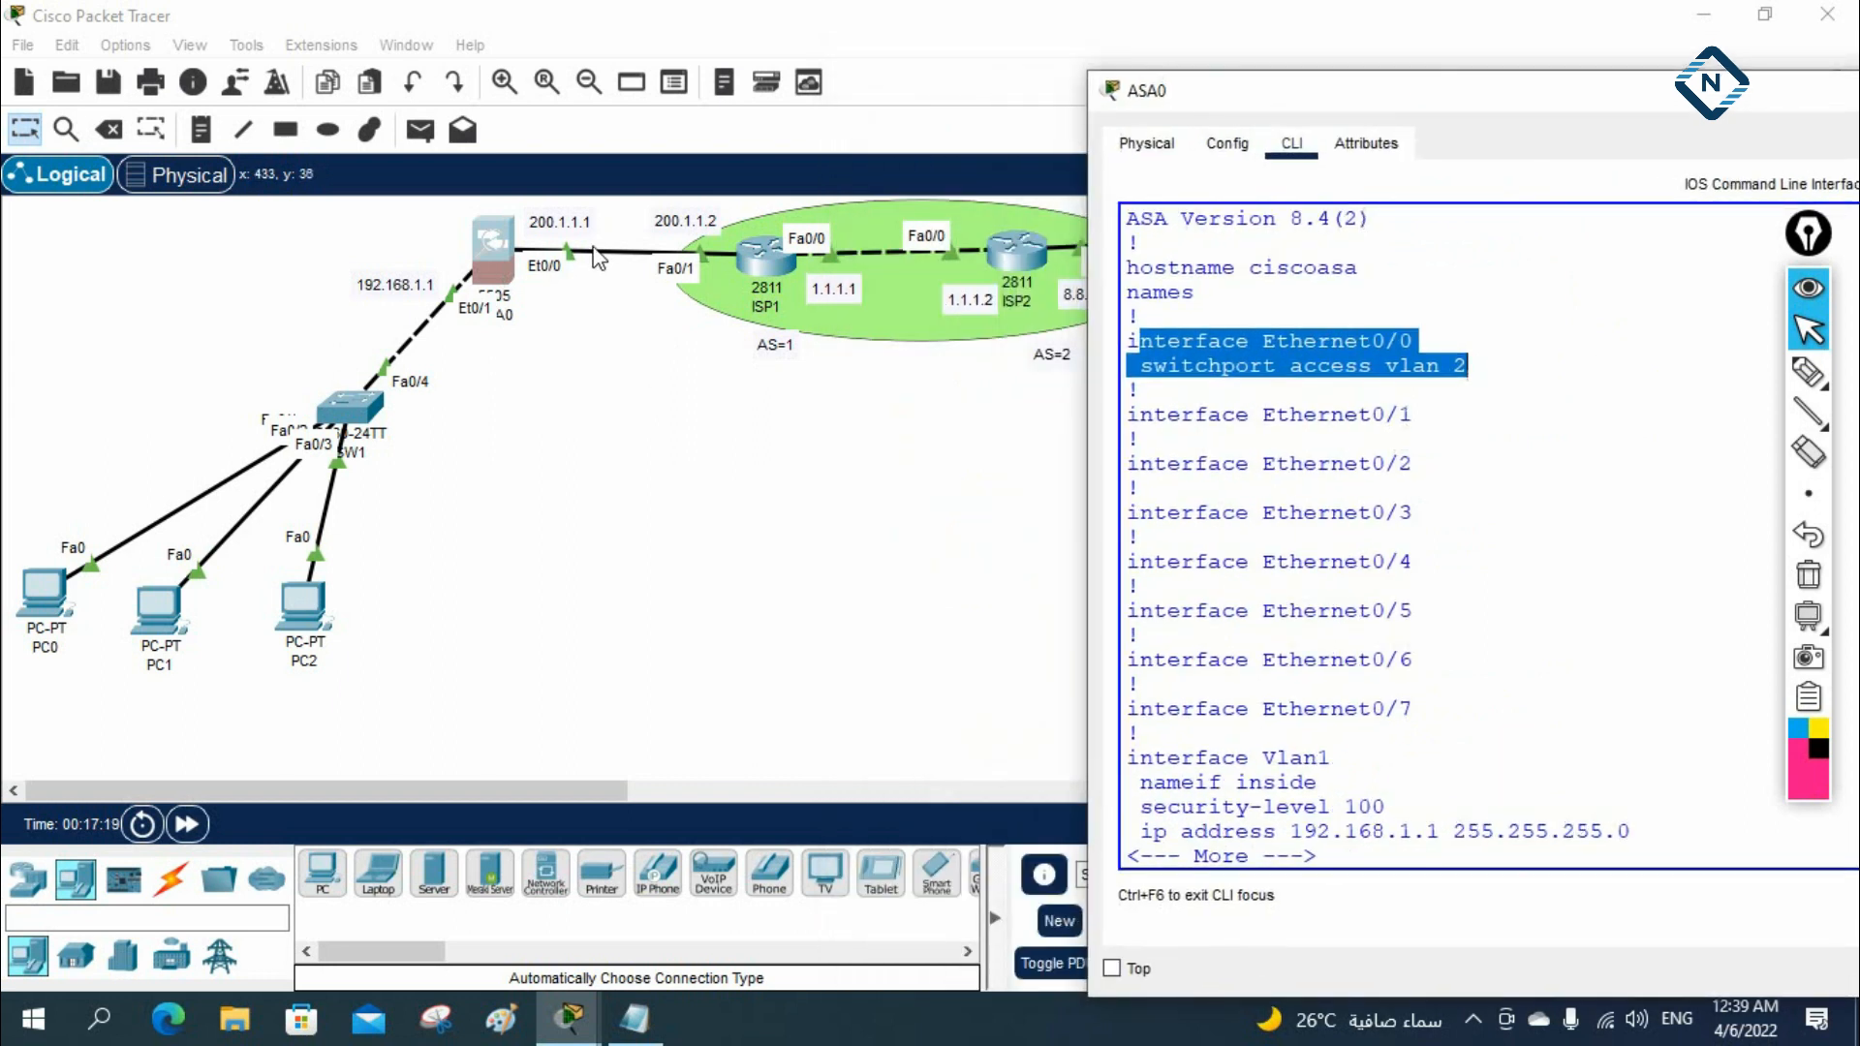
Examine the Vlan1 interface's name, security level and IP address in the running configuration
scroll(1473, 600, down, 1)
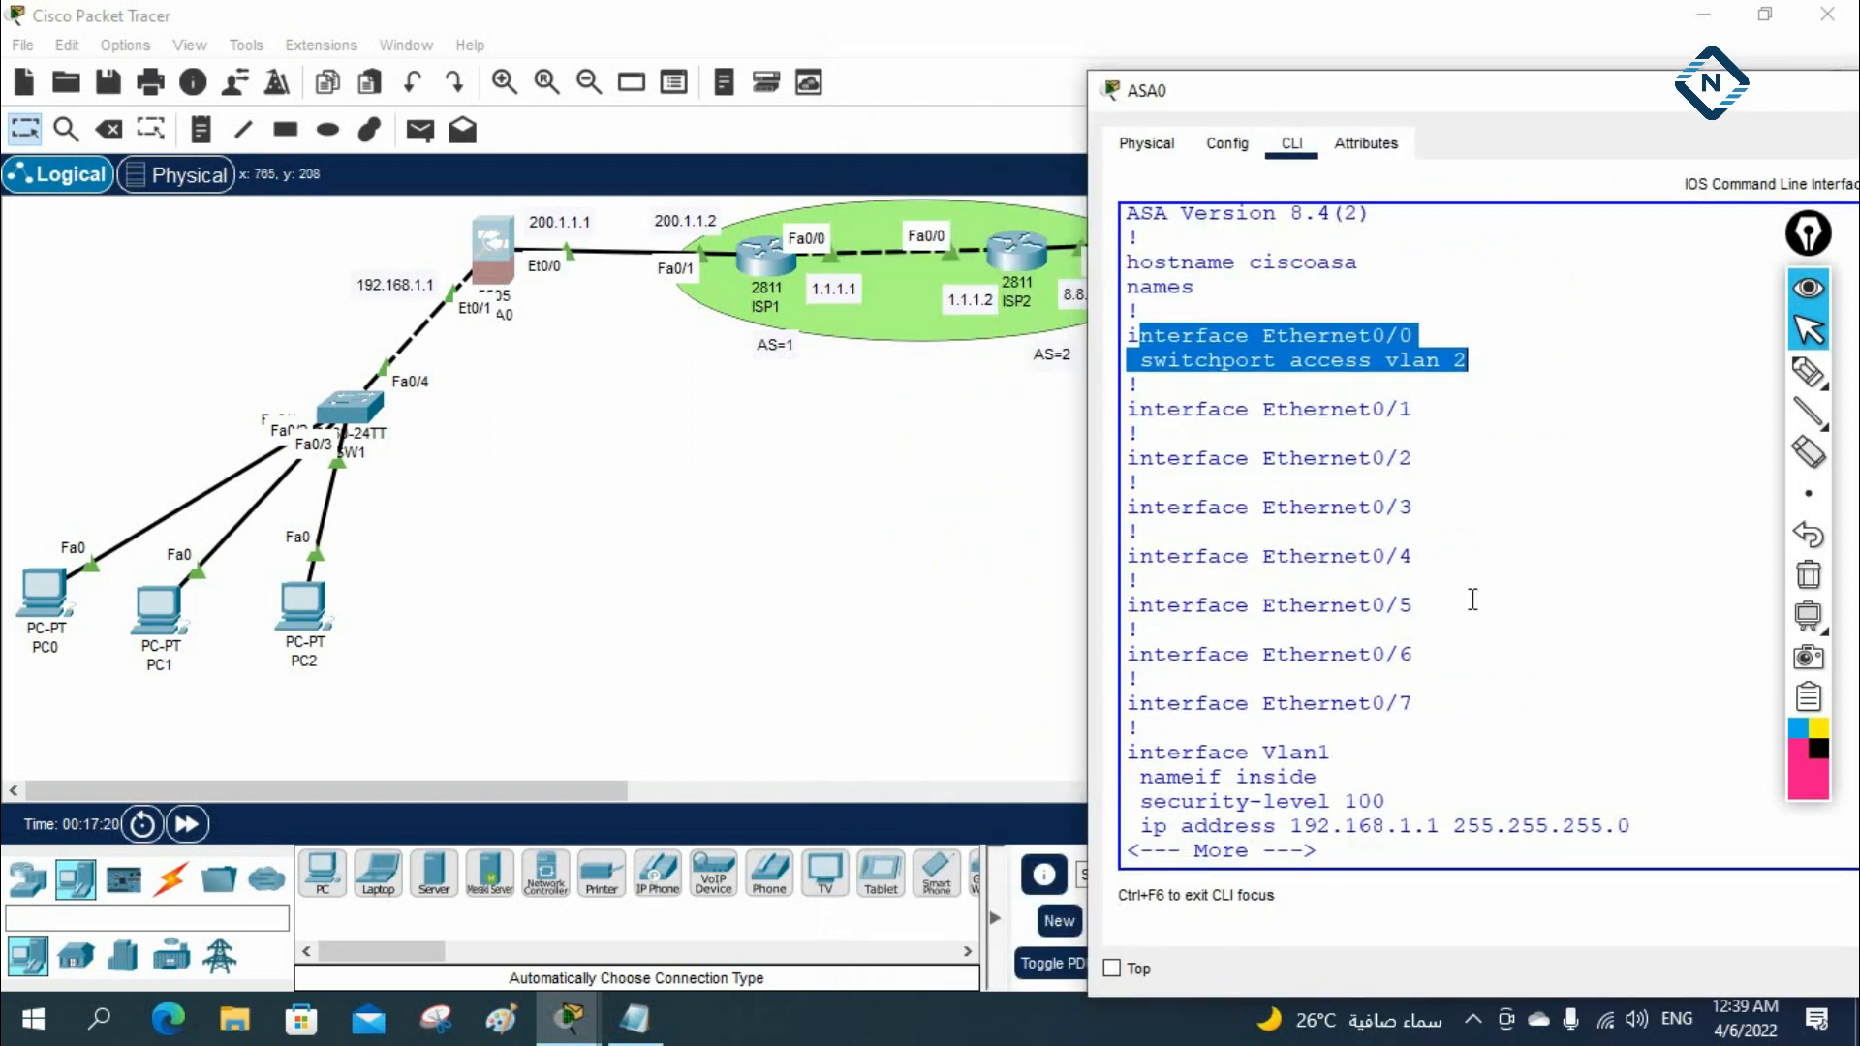
click(1129, 754)
drag(1129, 753, 1633, 825)
click(1381, 807)
click(1261, 424)
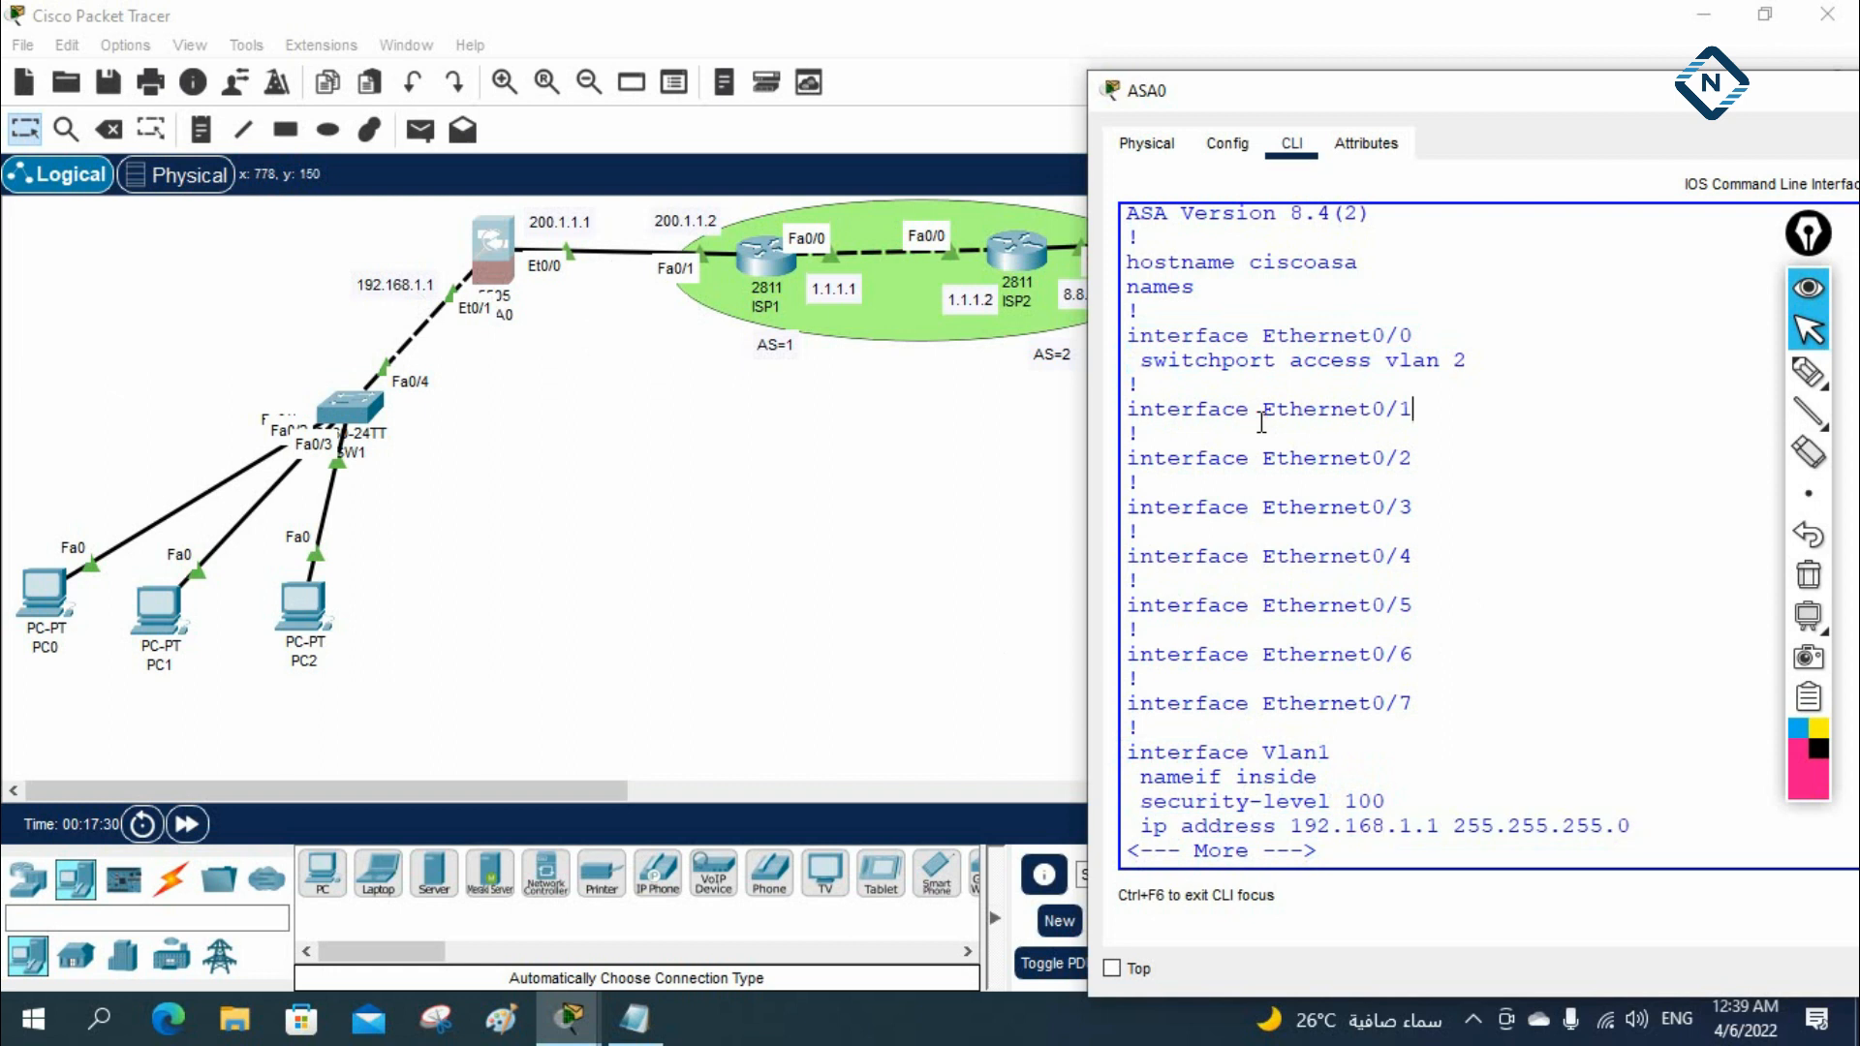
Continue the running-configuration listing to interface Vlan2 and examine its name, security level and addressing
key(Return)
key(Return)
key(Return)
key(Return)
key(Return)
key(Return)
key(Return)
key(Return)
key(Return)
key(Return)
key(Return)
key(Return)
key(Return)
key(Return)
key(Return)
key(Return)
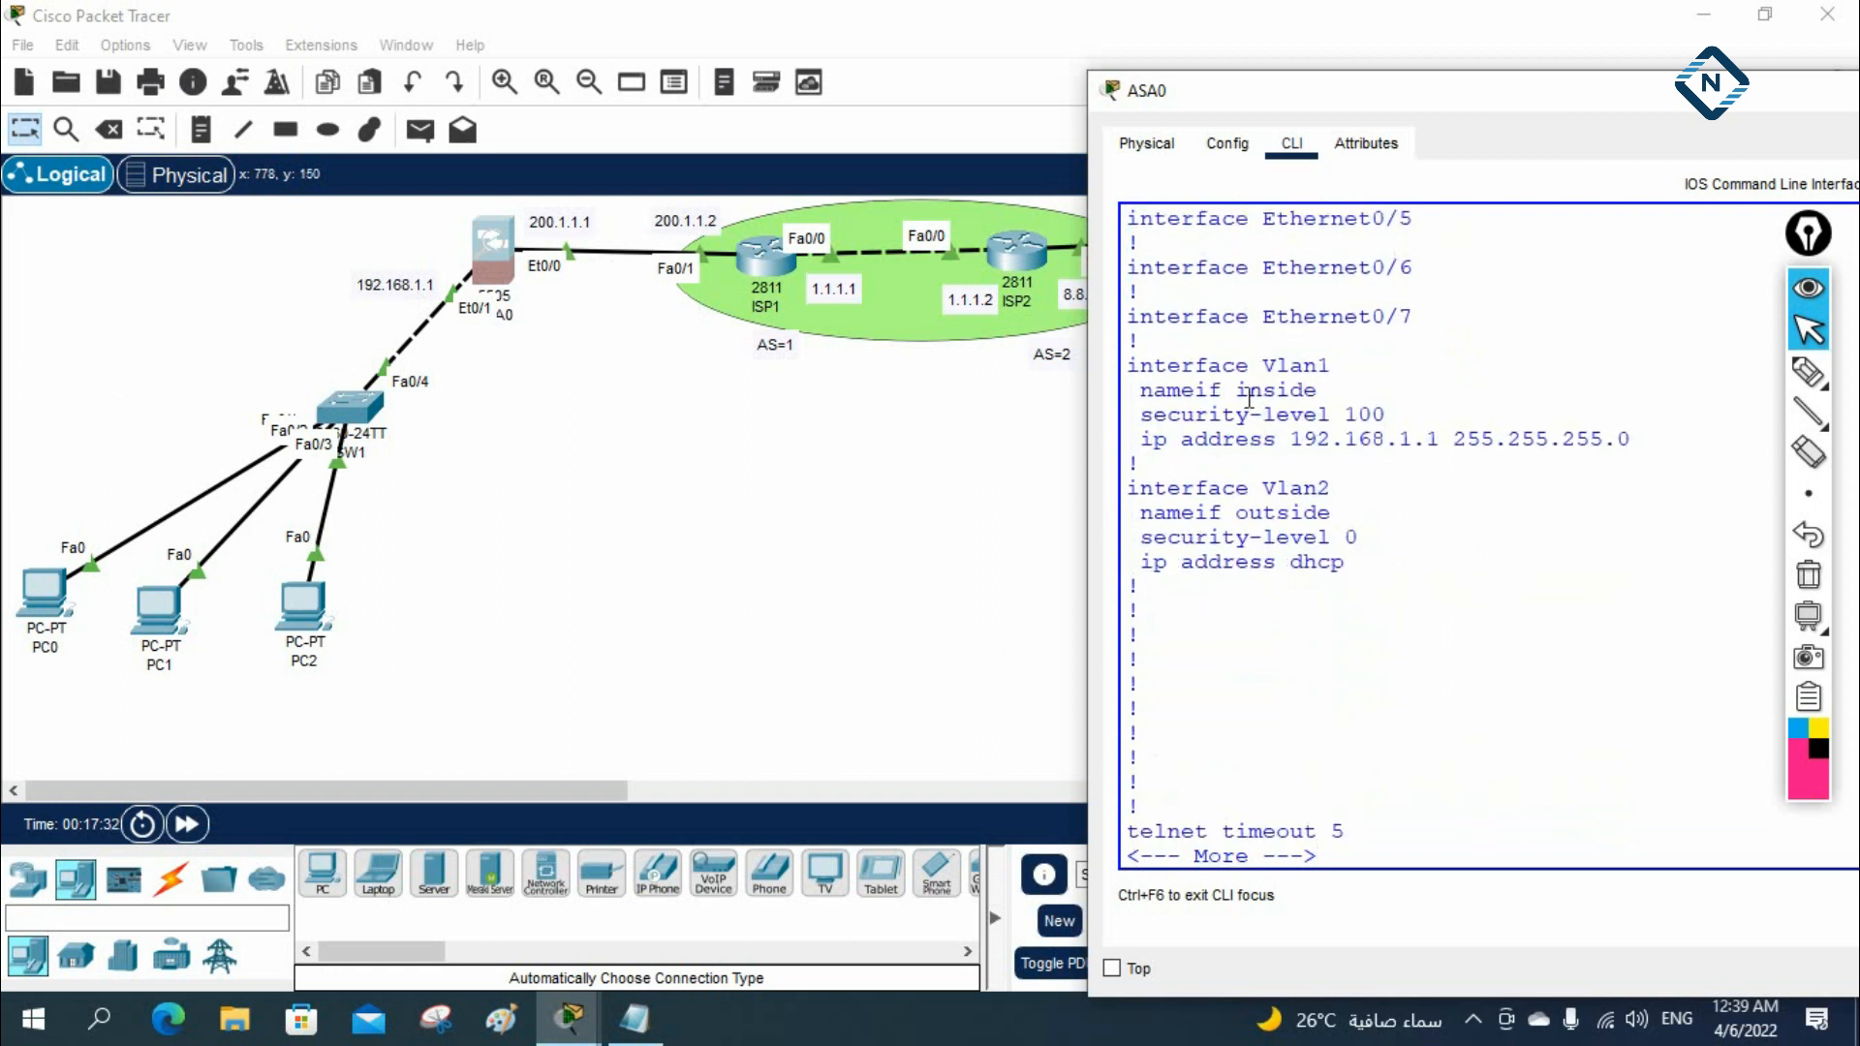
drag(1132, 487, 1333, 488)
shift+click(1345, 562)
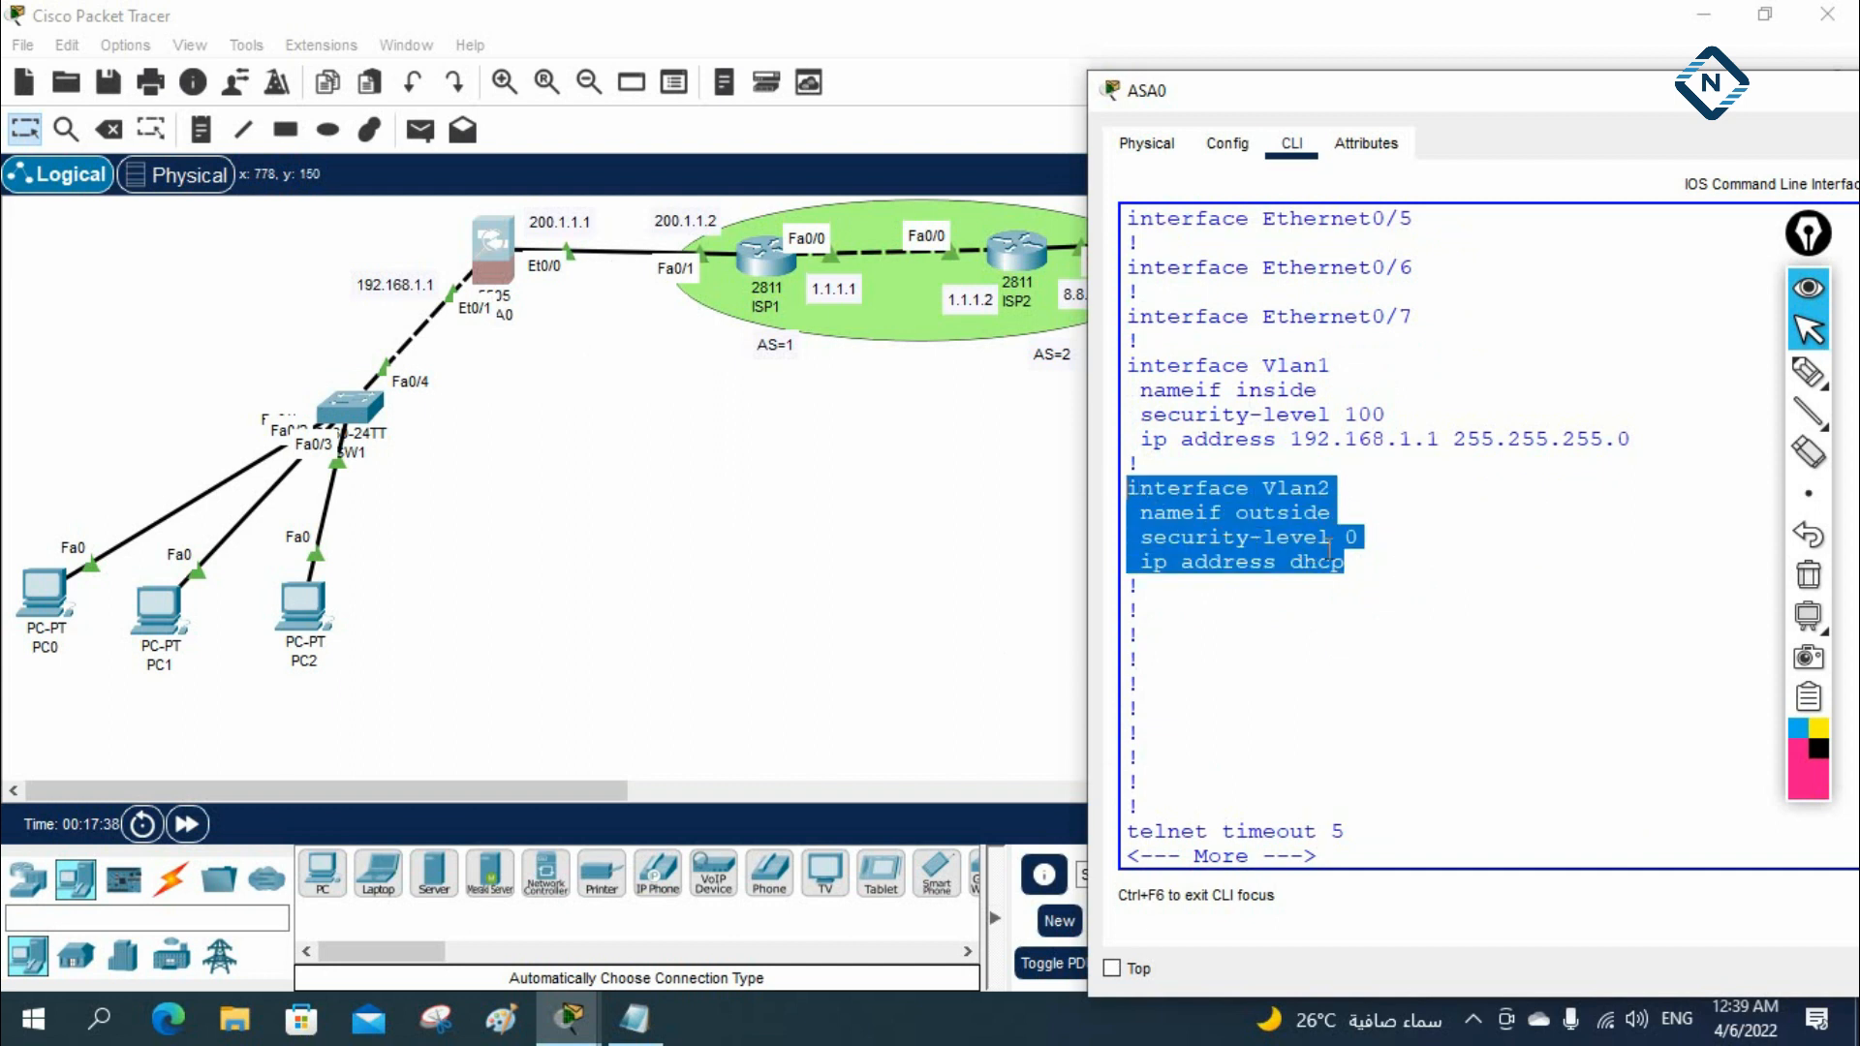
scroll(1407, 532, down, 1)
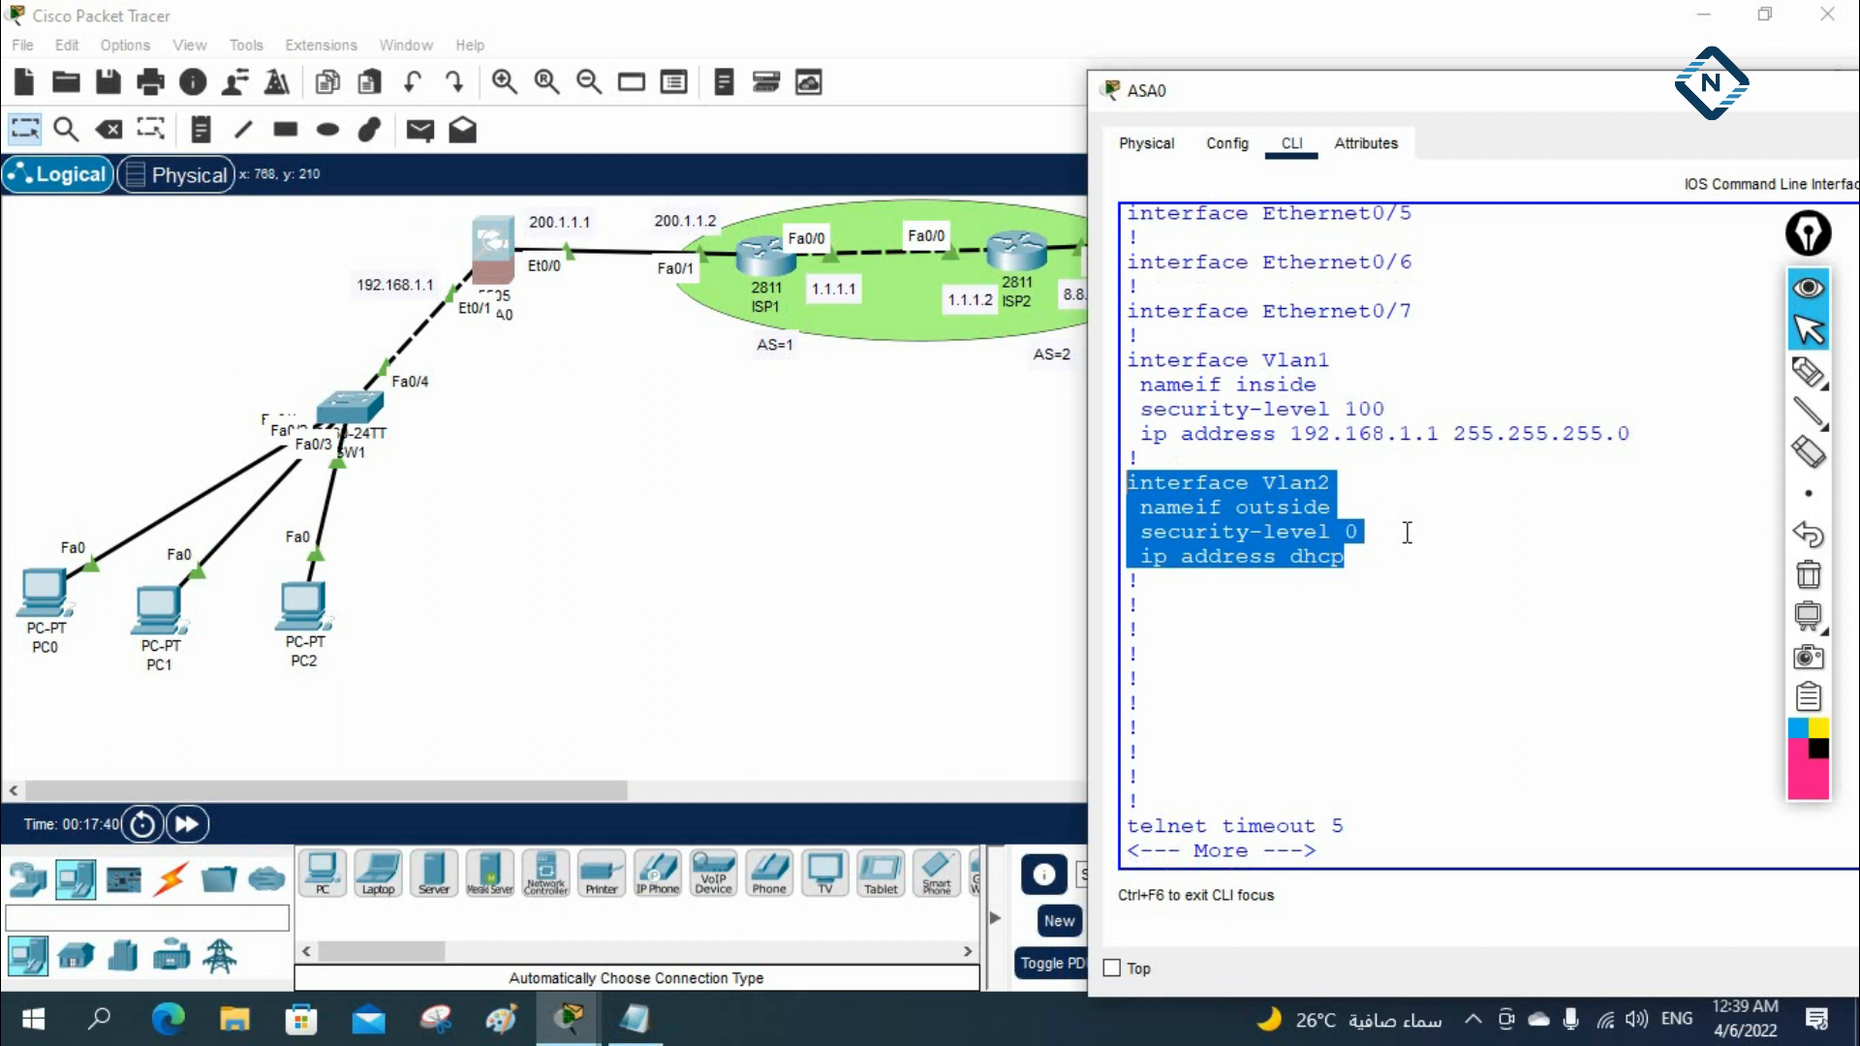
Continue the listing to the DHCP server settings and examine the dhcpd address and dhcpd enable lines
key(Return)
key(Return)
key(Return)
key(Return)
key(Return)
key(Return)
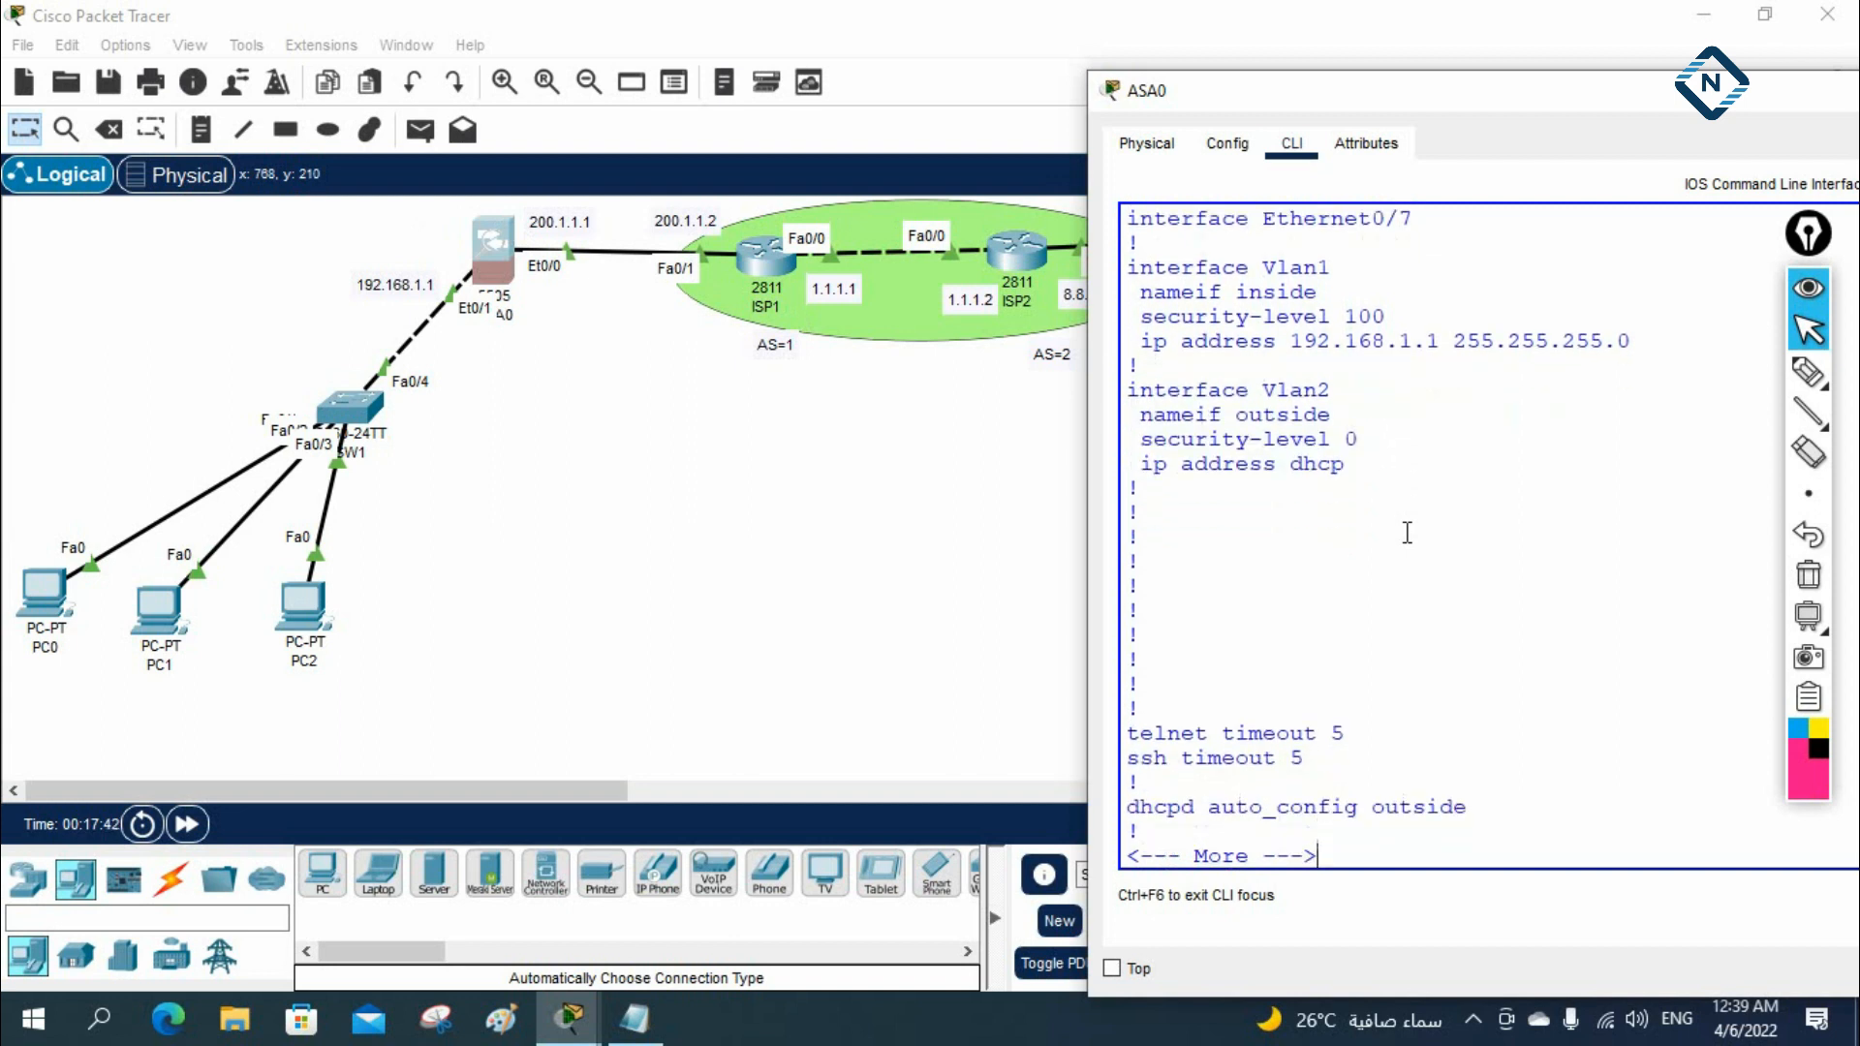
key(Return)
key(Return)
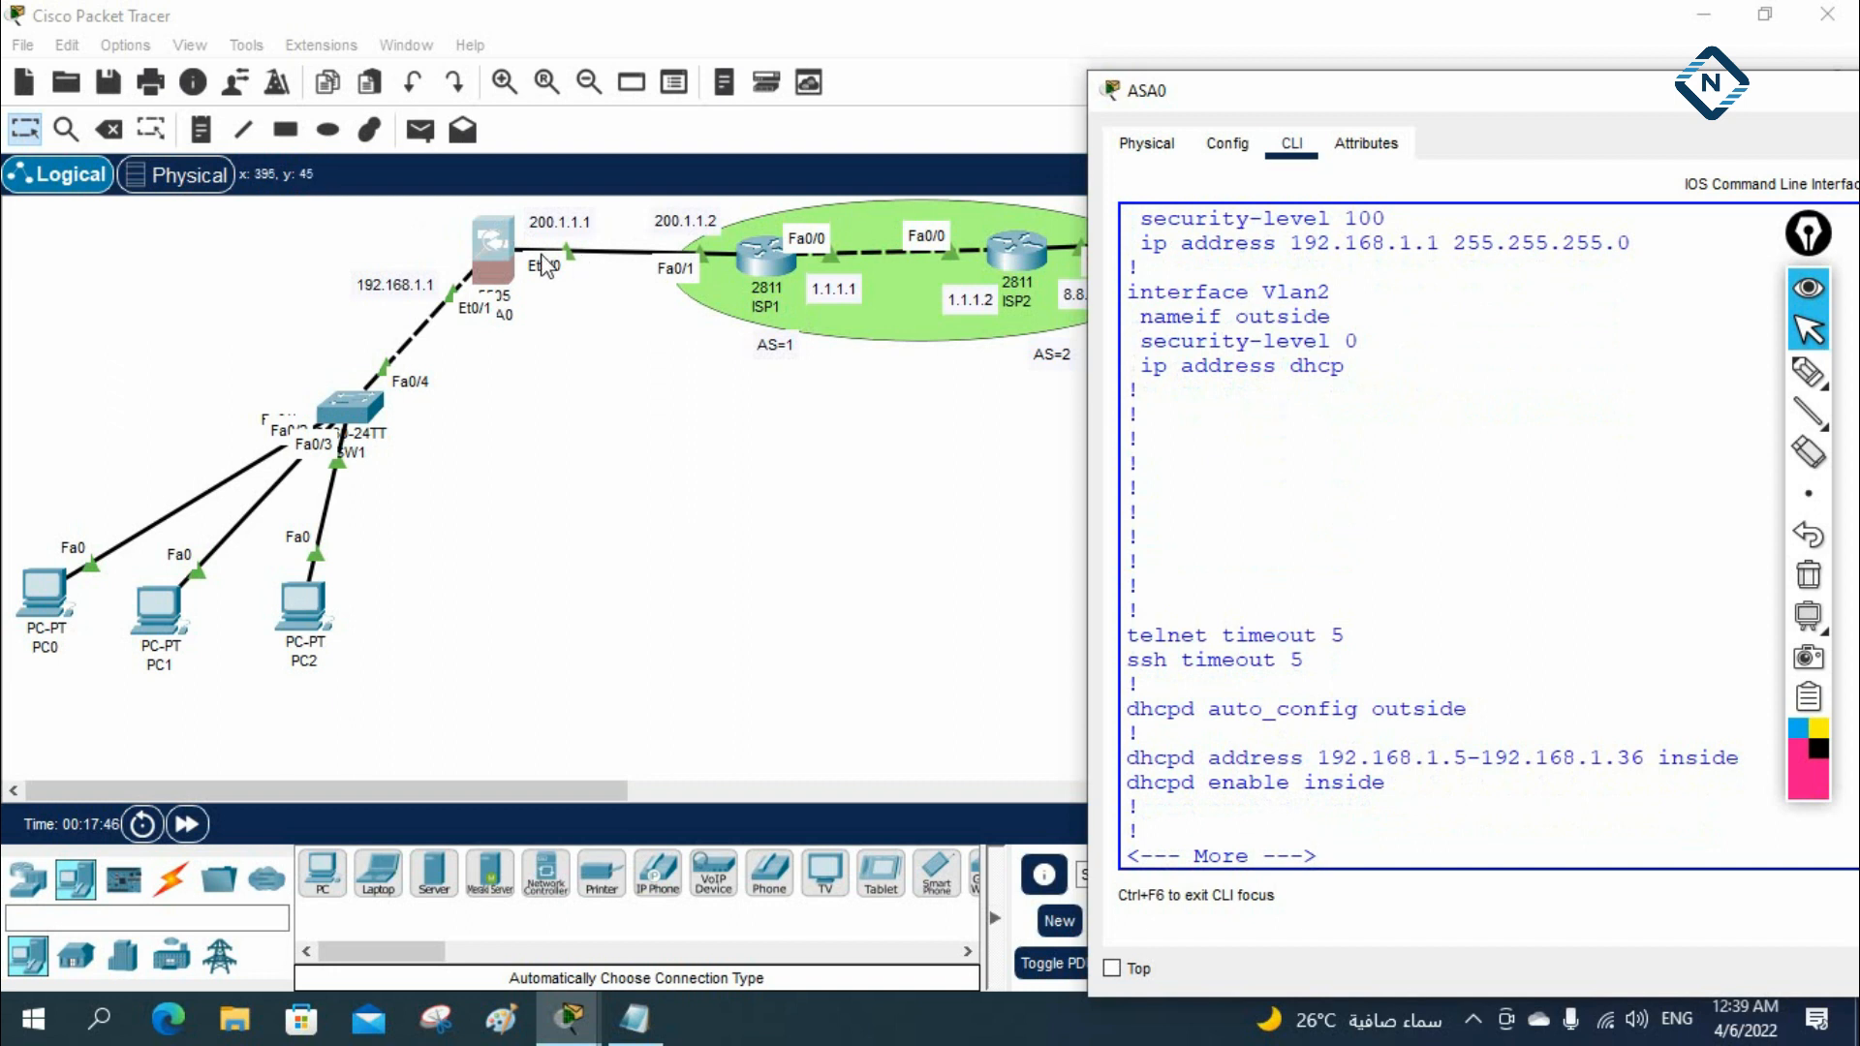
scroll(1349, 586, down, 1)
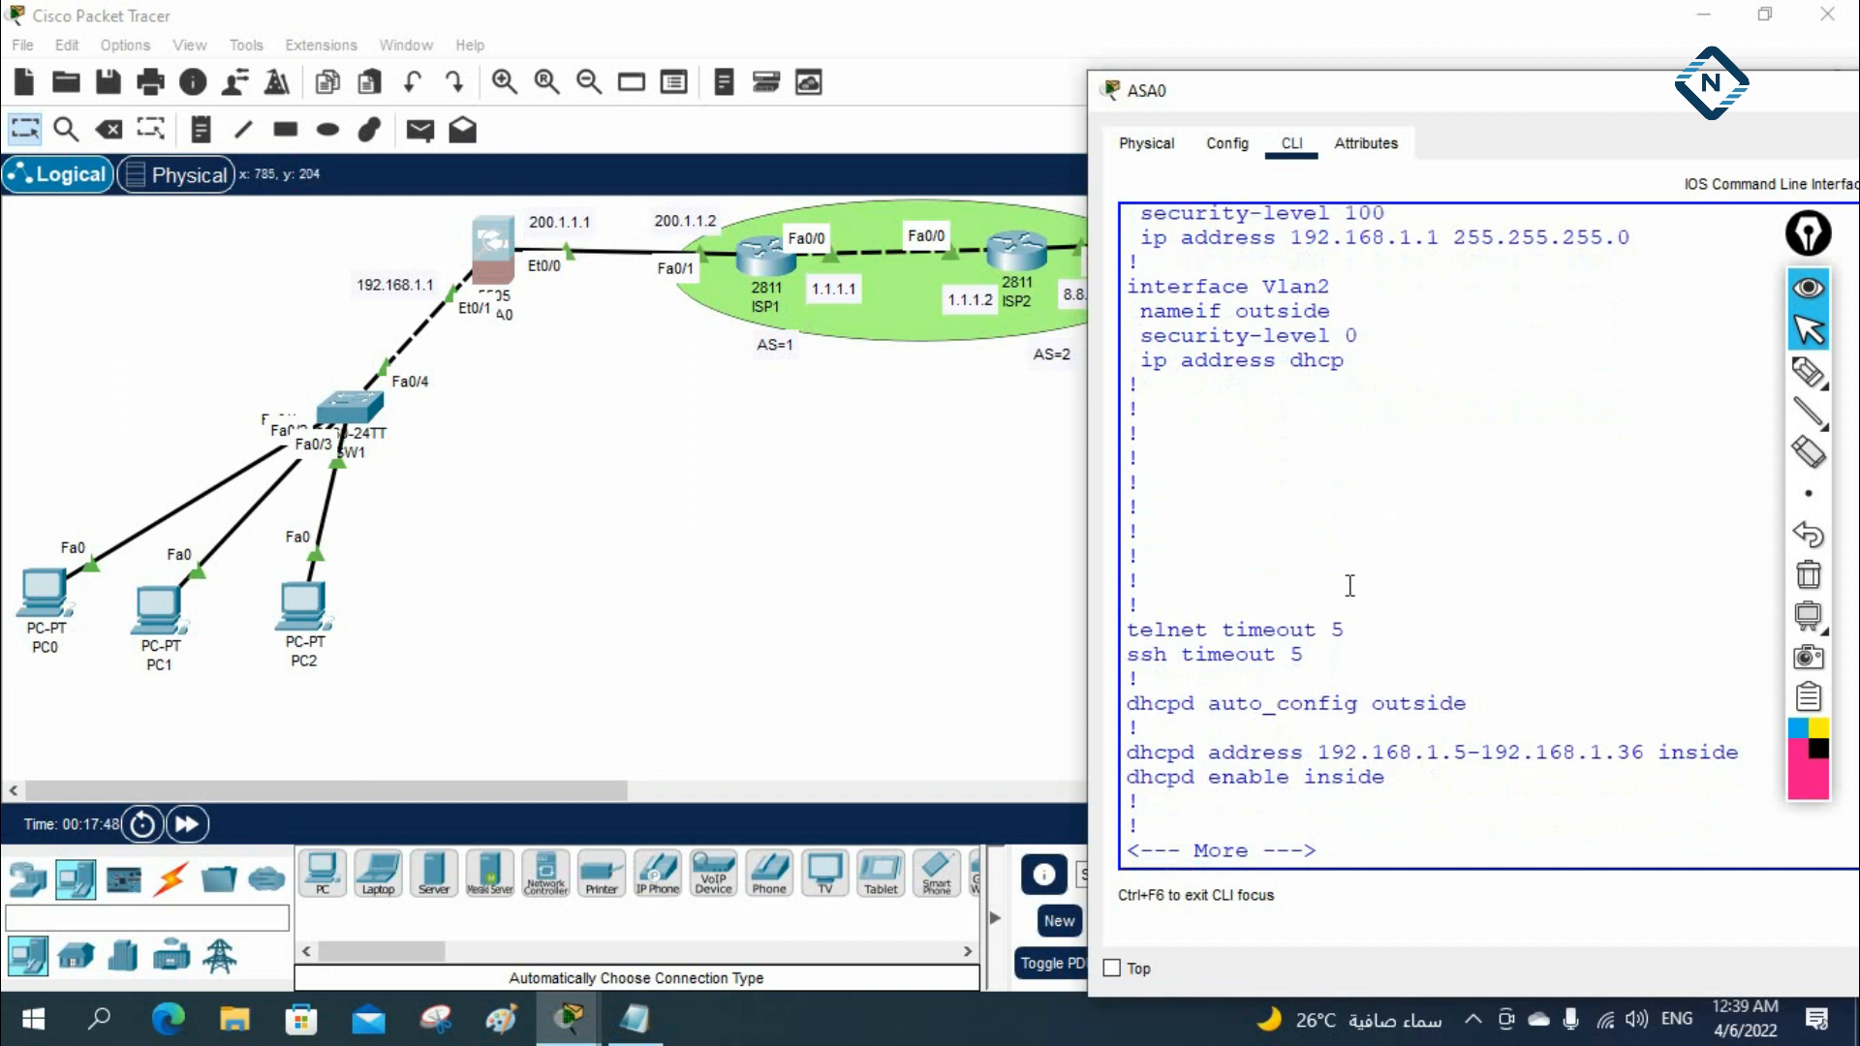
drag(1125, 763, 1703, 772)
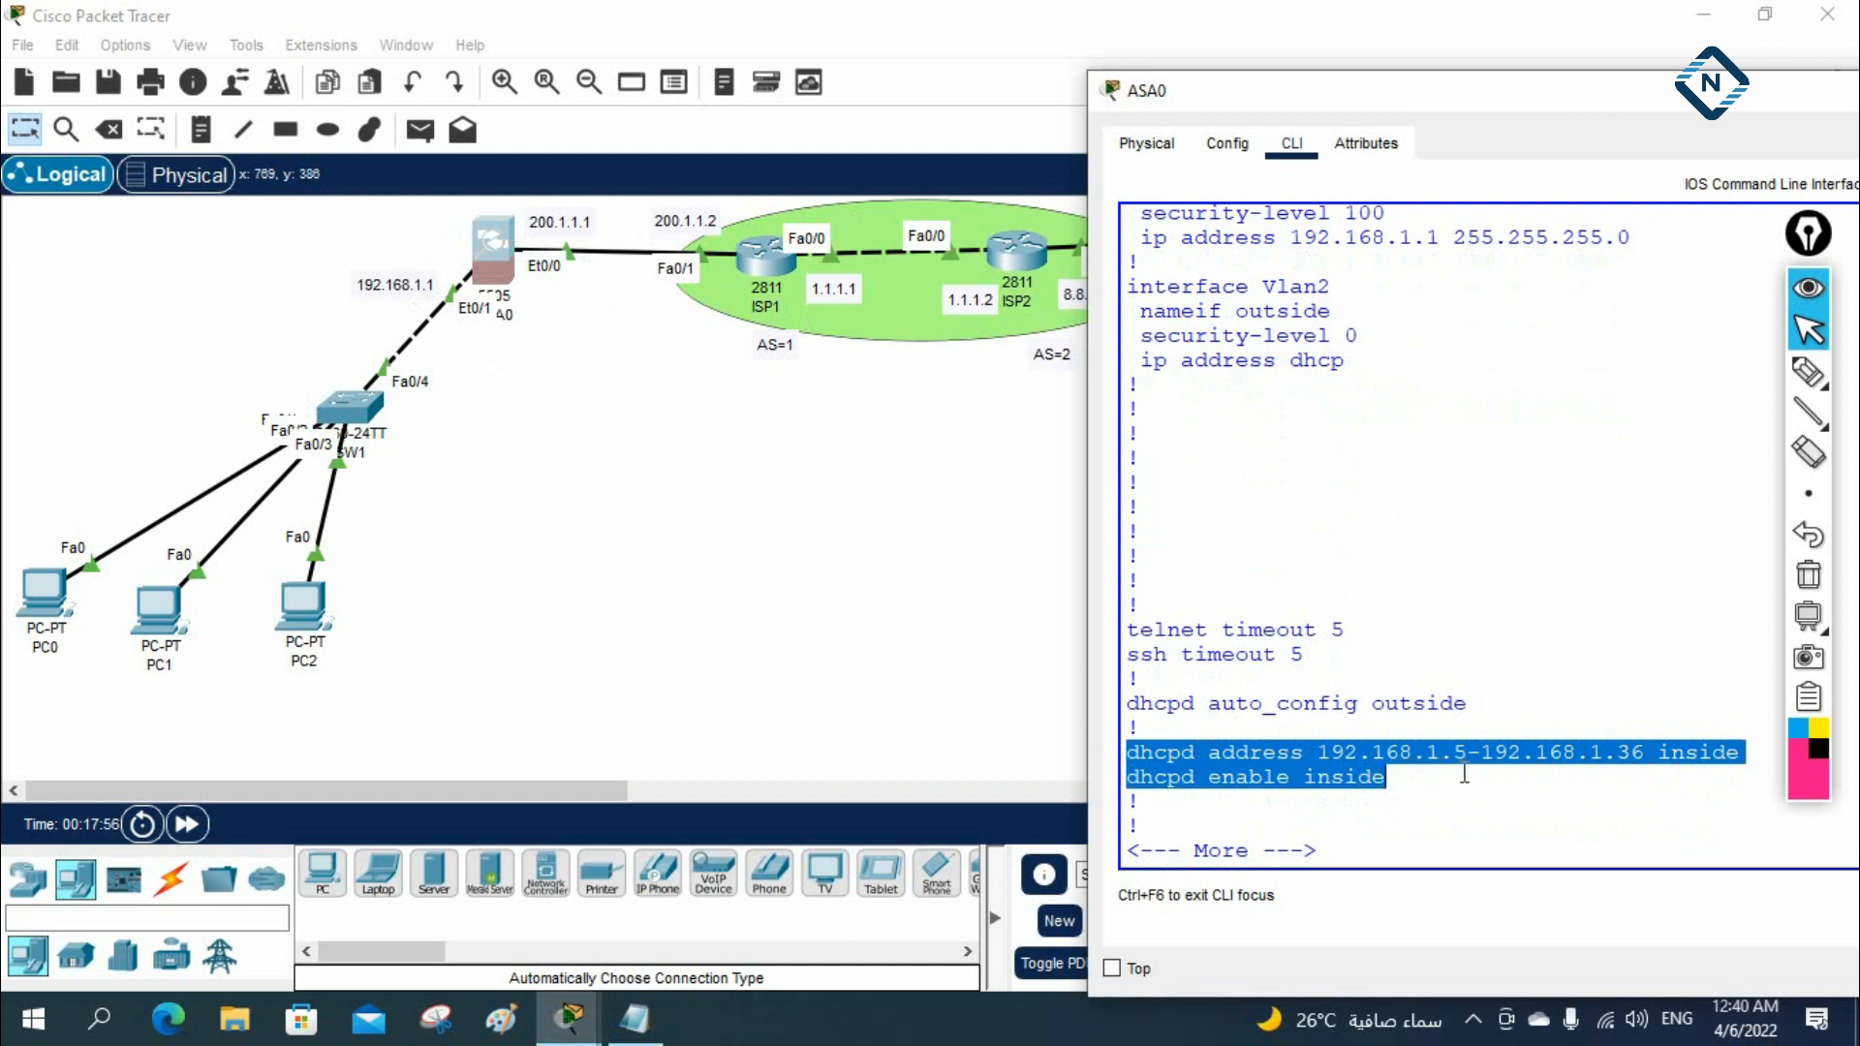
click(1656, 770)
Finish the running-configuration listing, return to the ASA prompt, and recheck the inside dhcpd lines
key(Return)
key(Return)
key(Return)
key(Return)
key(Return)
key(Return)
key(Return)
key(Return)
key(Return)
key(Return)
key(Return)
key(Return)
key(Return)
key(Return)
key(Return)
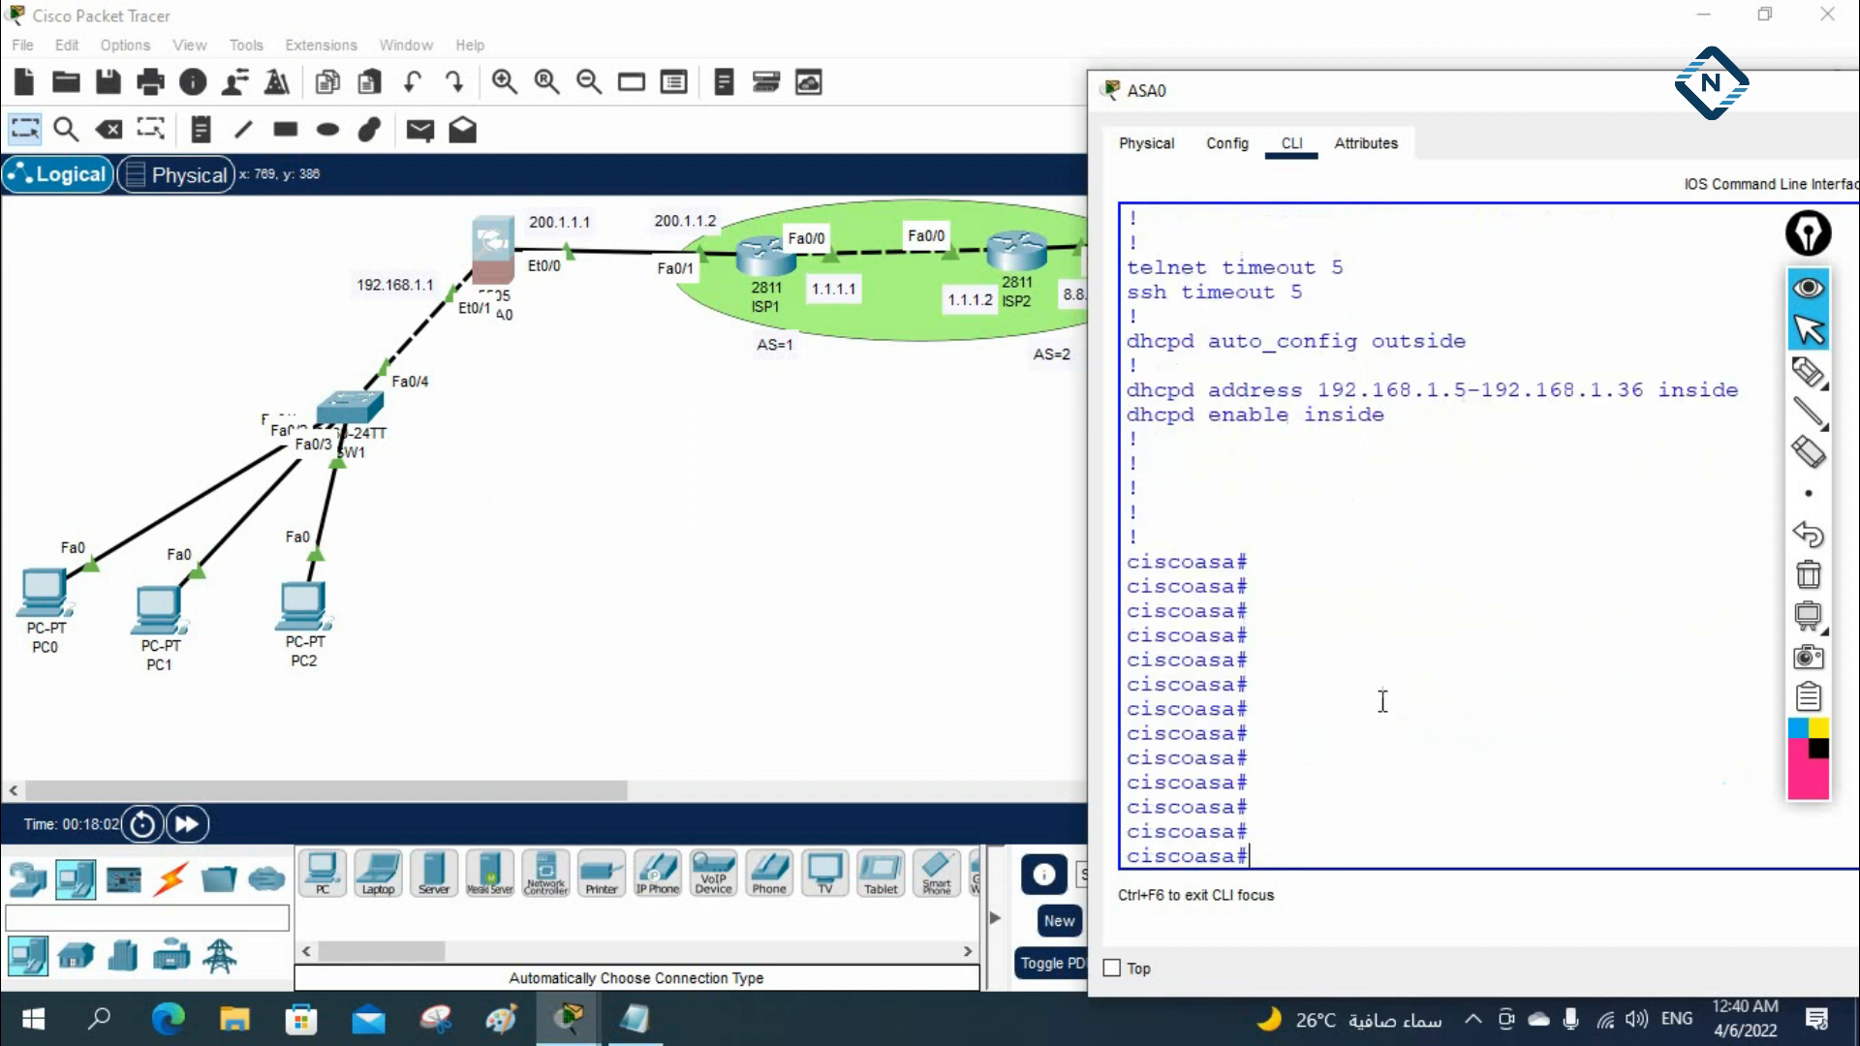
drag(1423, 424, 1197, 389)
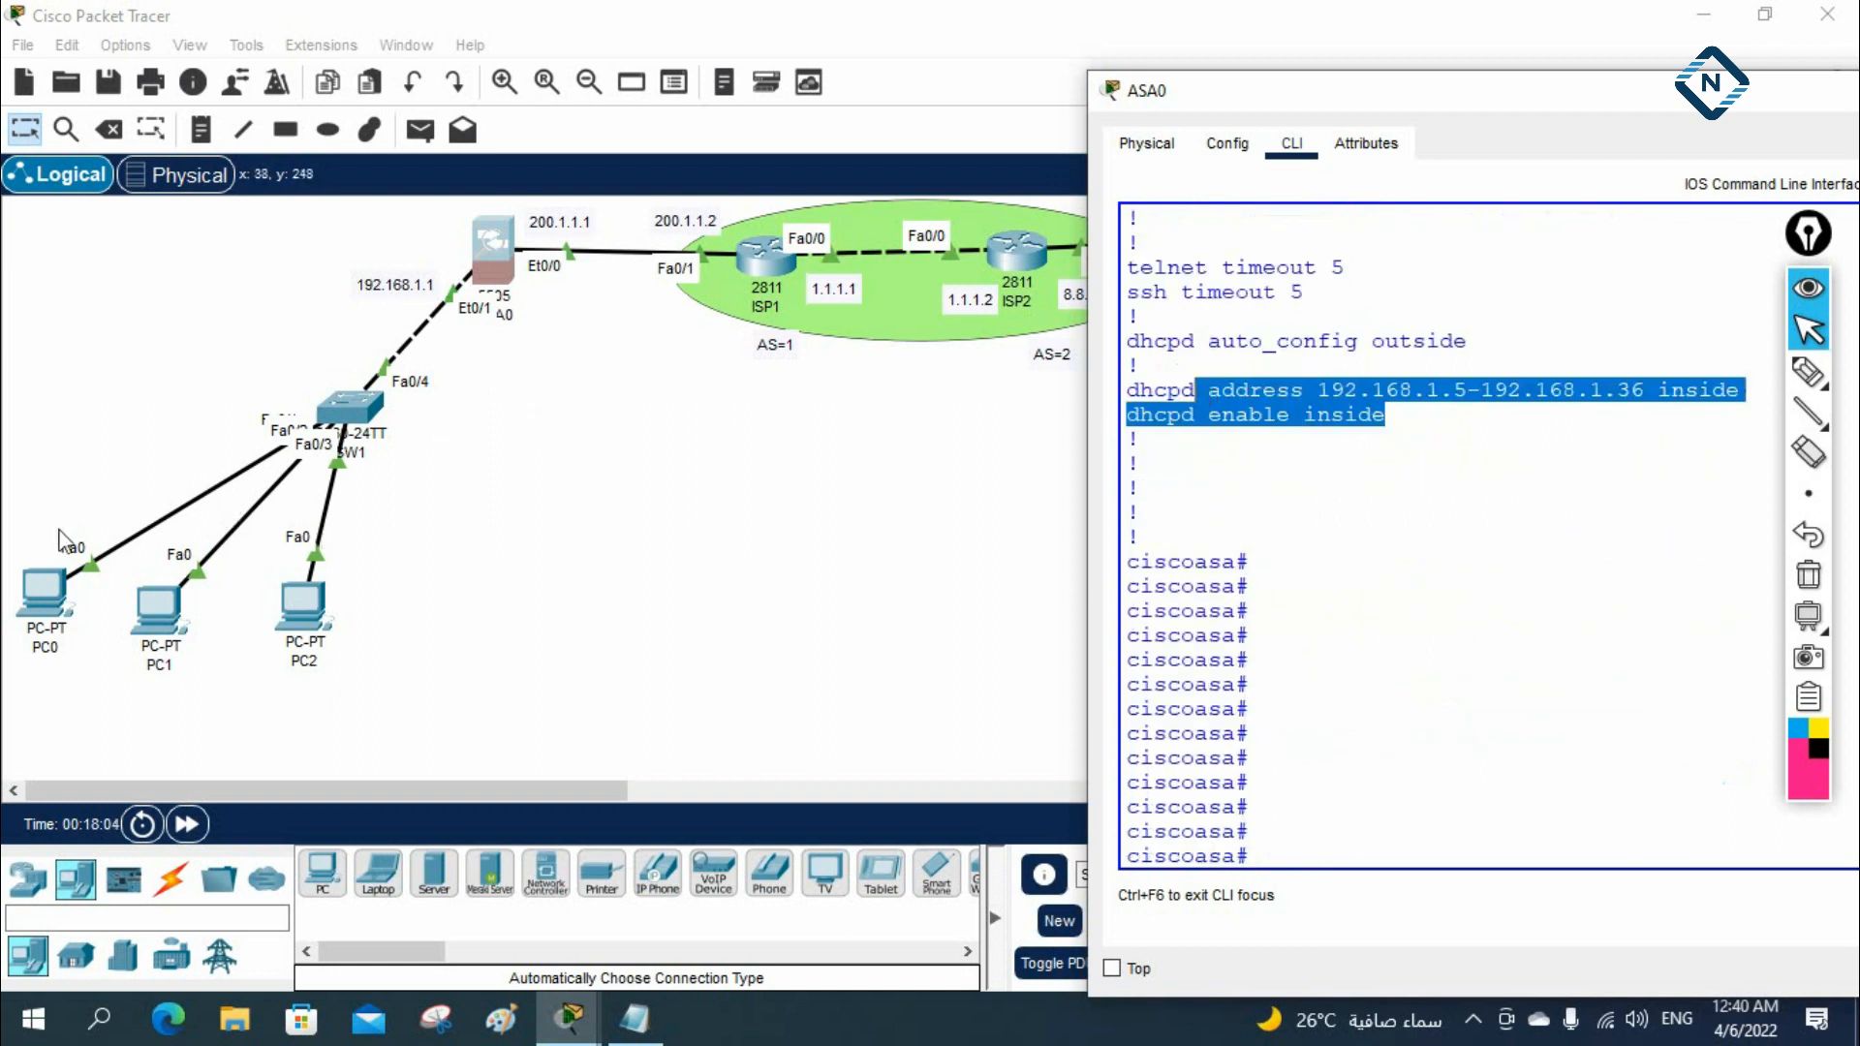
Set PC0's IPv4 configuration to DHCP and close the PC's window
click(44, 591)
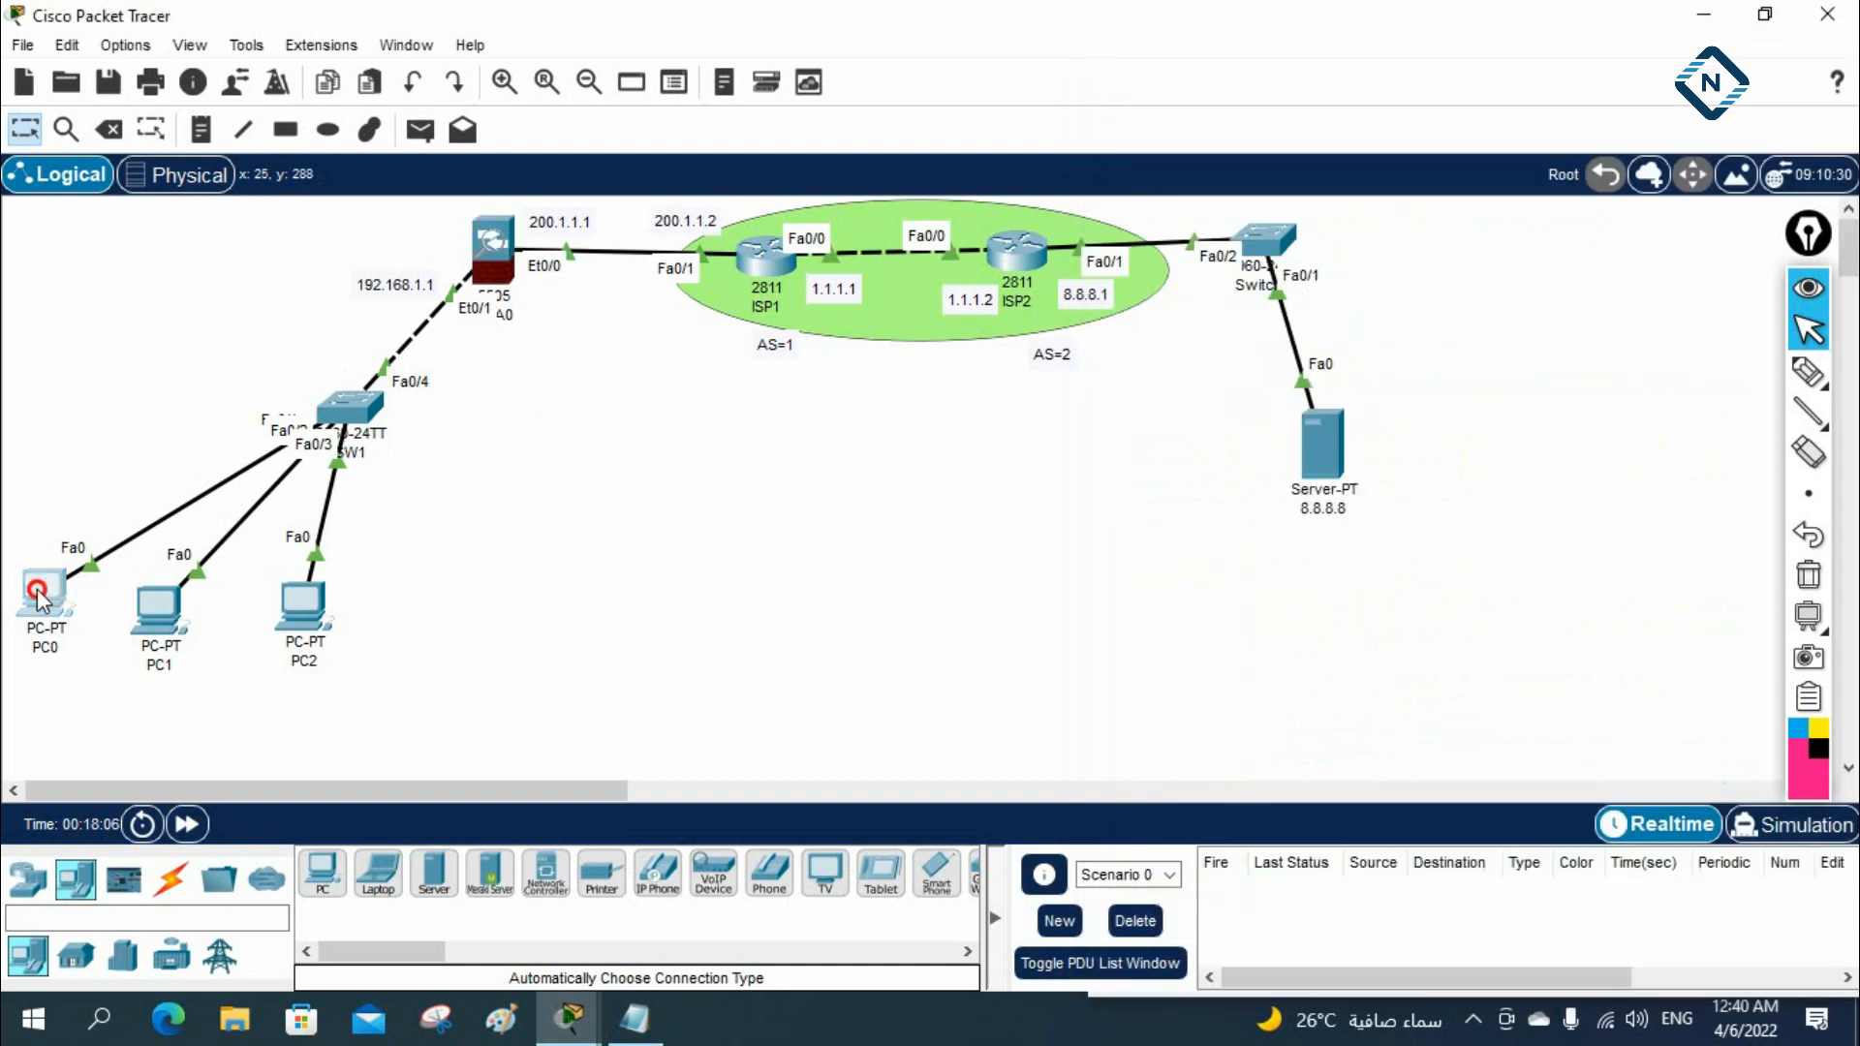
click(674, 92)
click(570, 183)
click(542, 236)
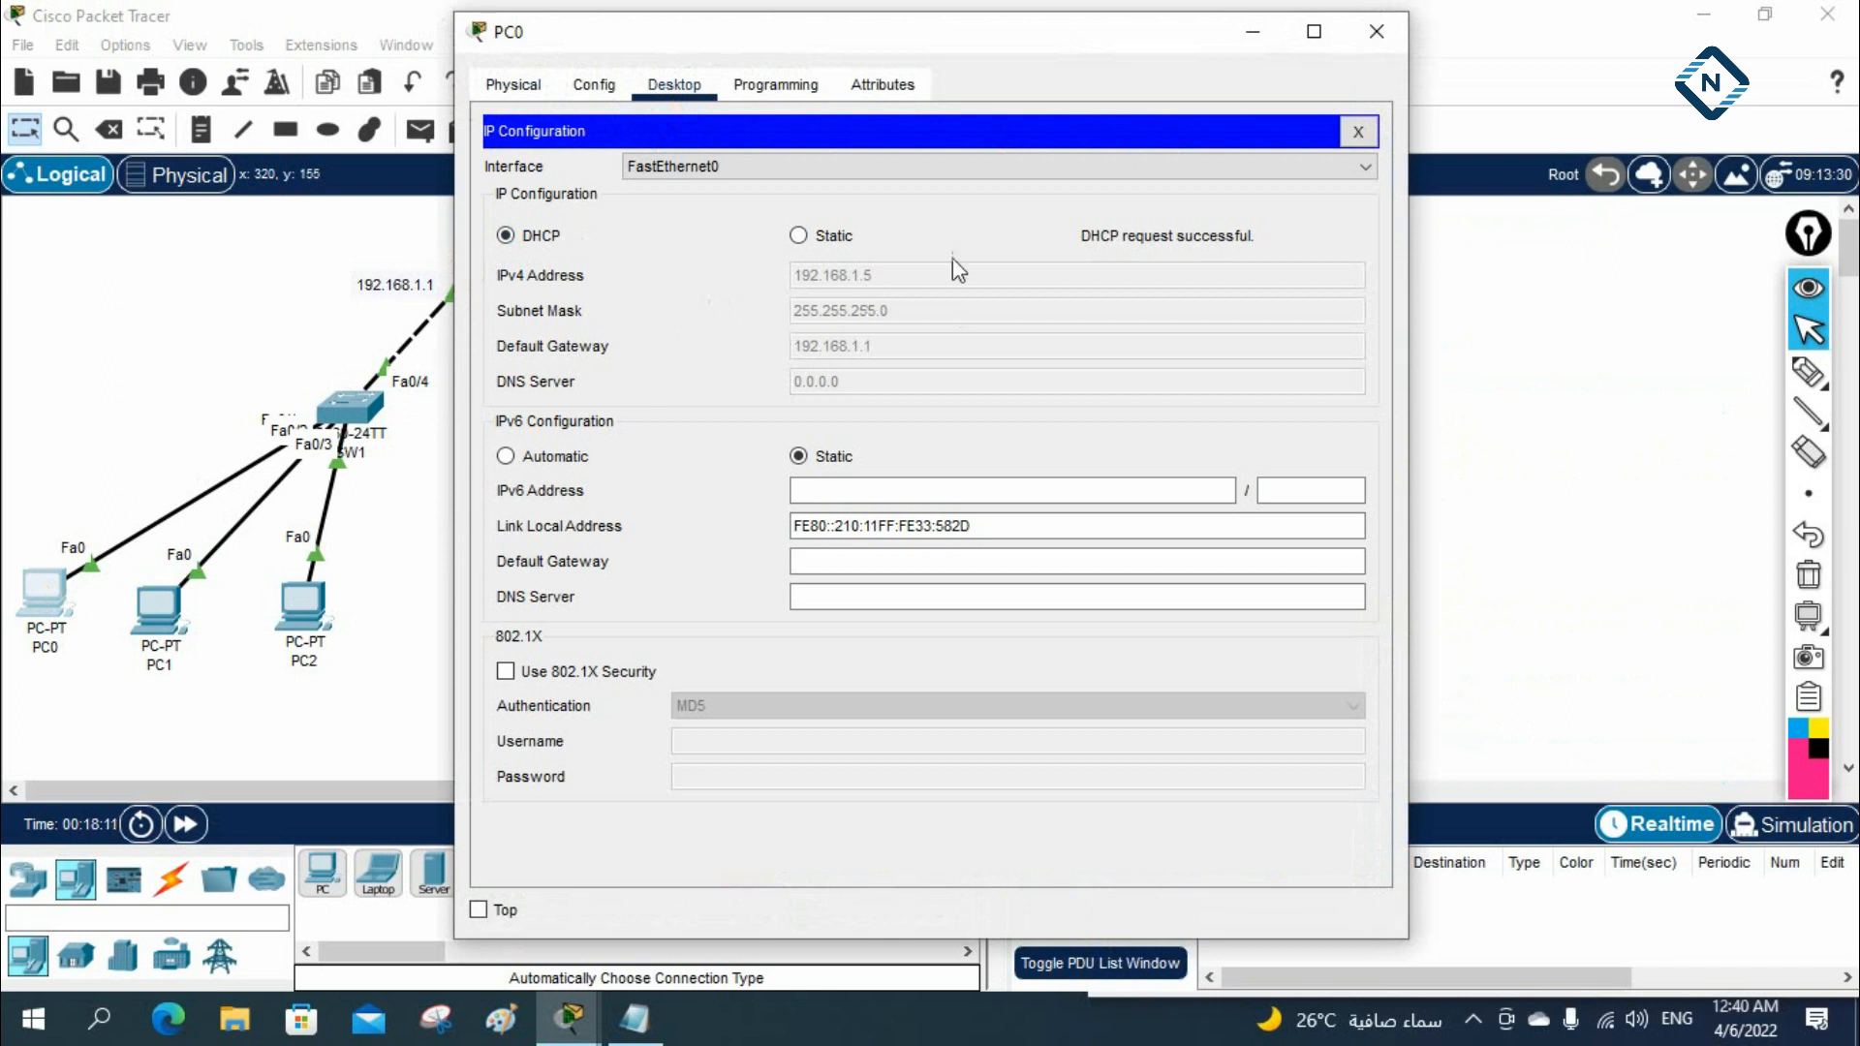
click(1376, 31)
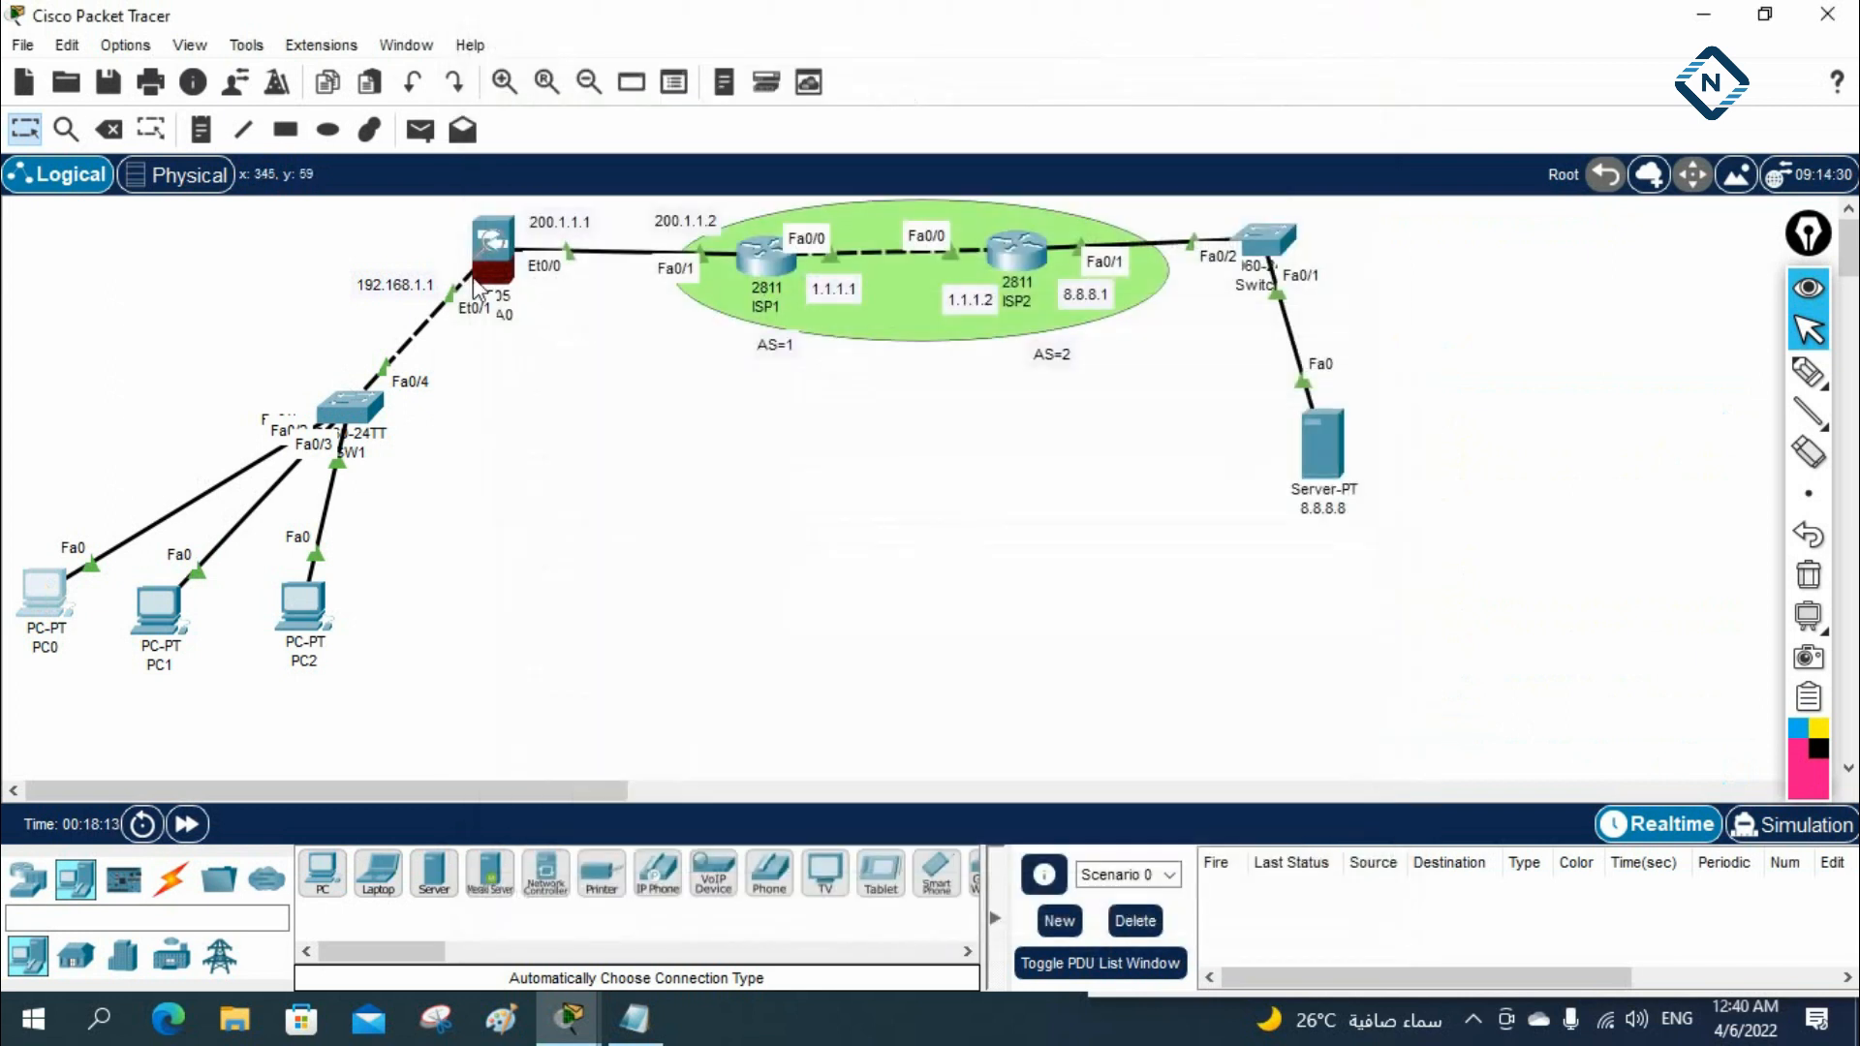
Reopen ASA0's console and enter global configuration mode with config t
click(484, 263)
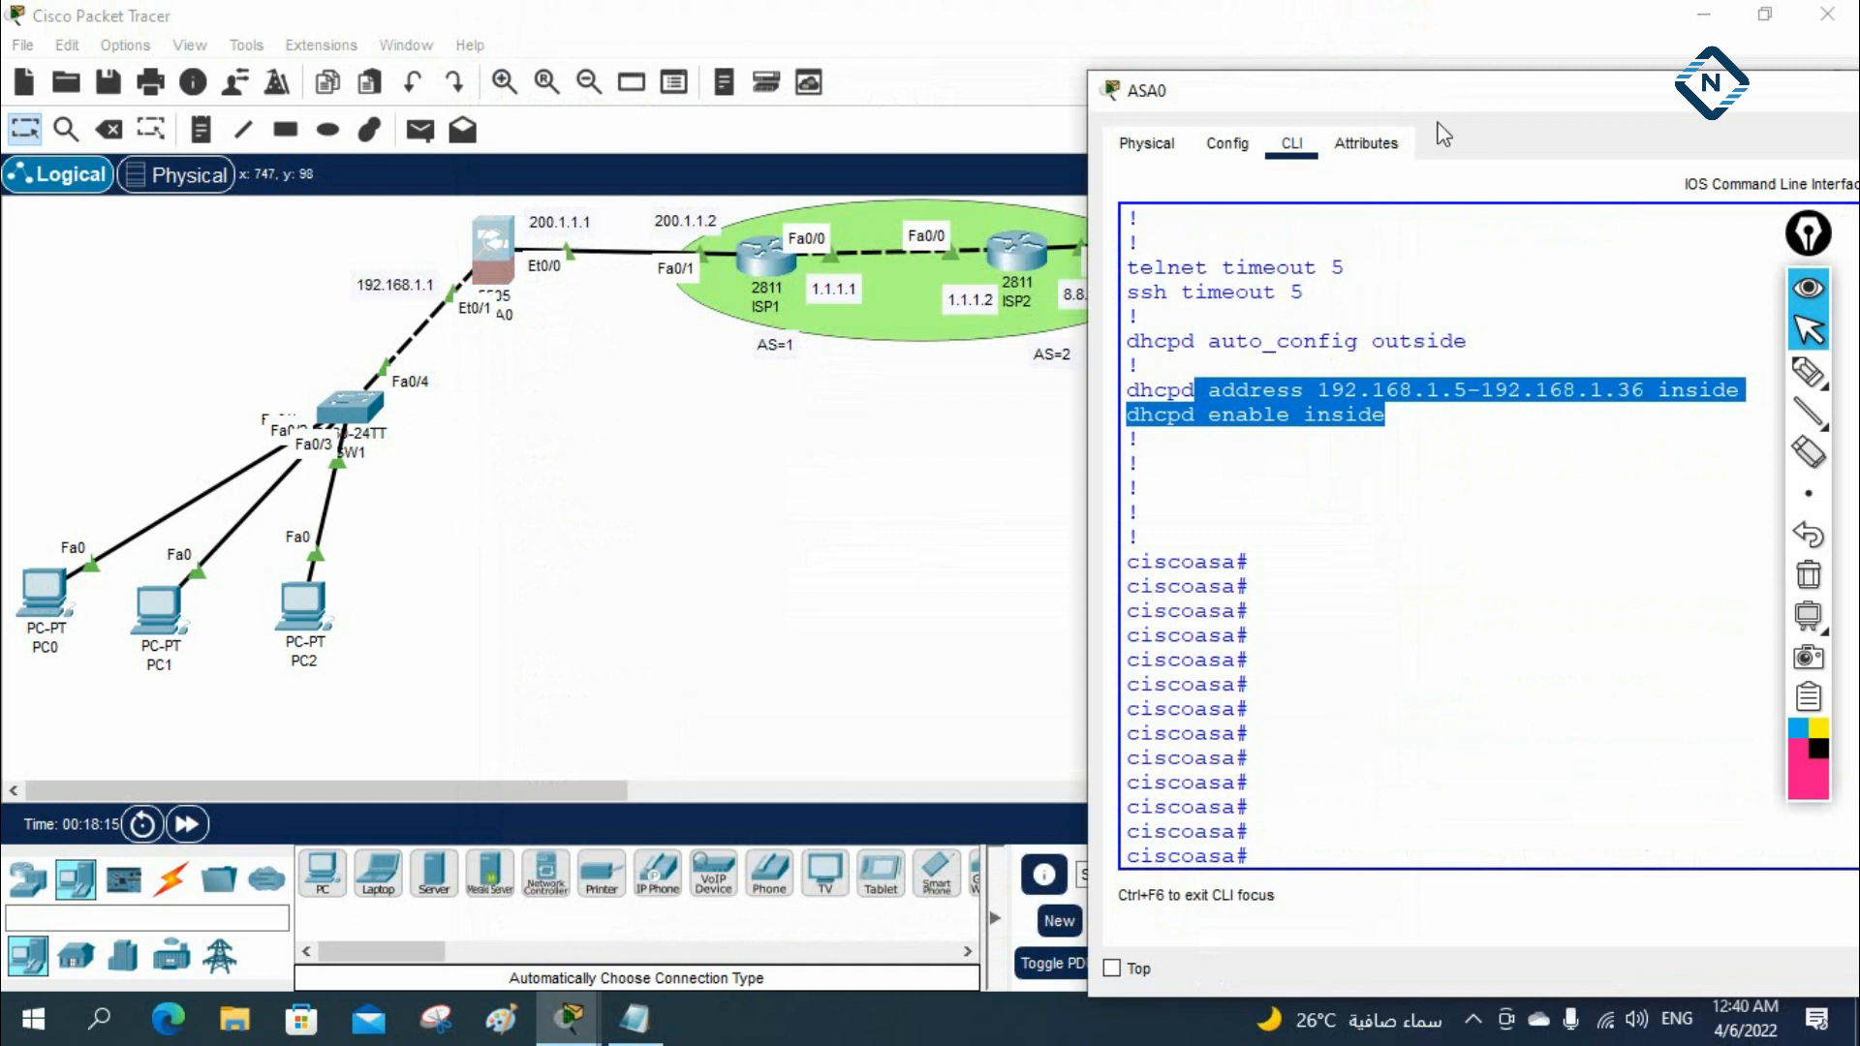
drag(1407, 82, 1357, 52)
click(1342, 395)
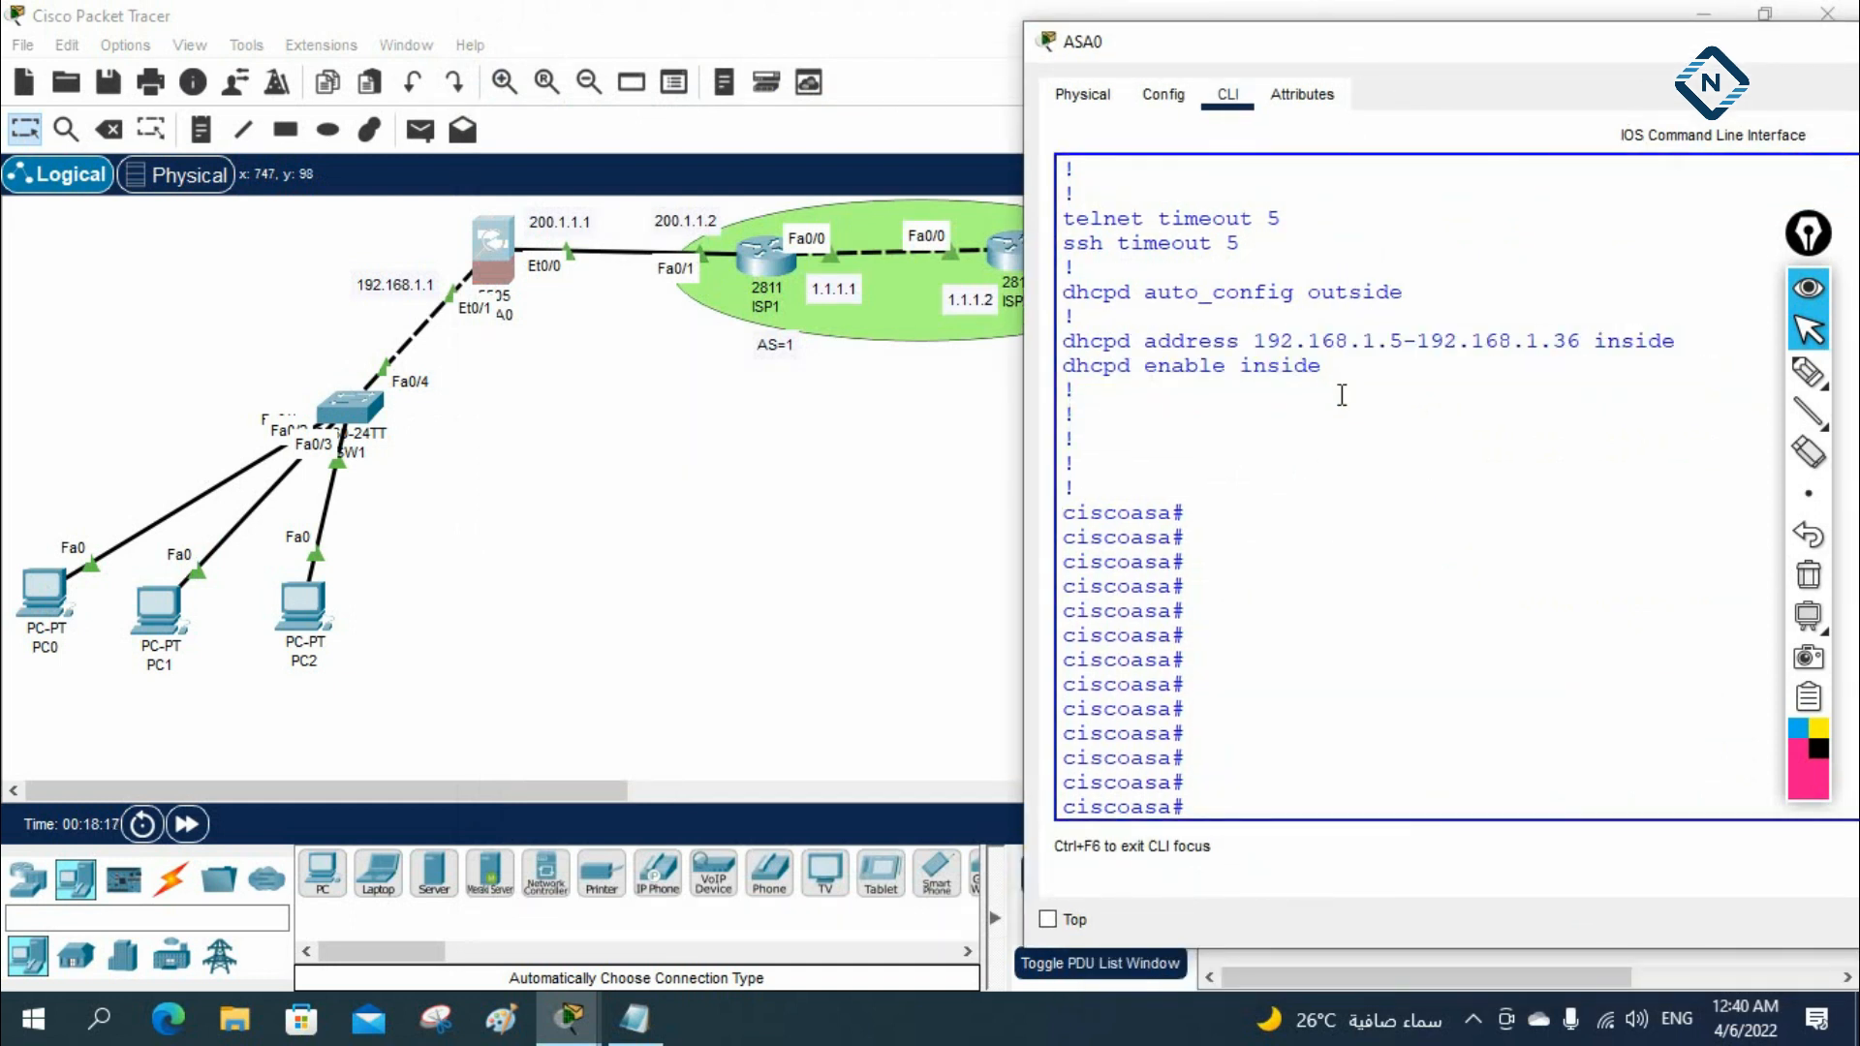
text(config t)
key(Return)
Assign IP address 200.1.1.1 with mask 255.255.255.0 to ASA0's interface vlan 2
text(int vlan 2)
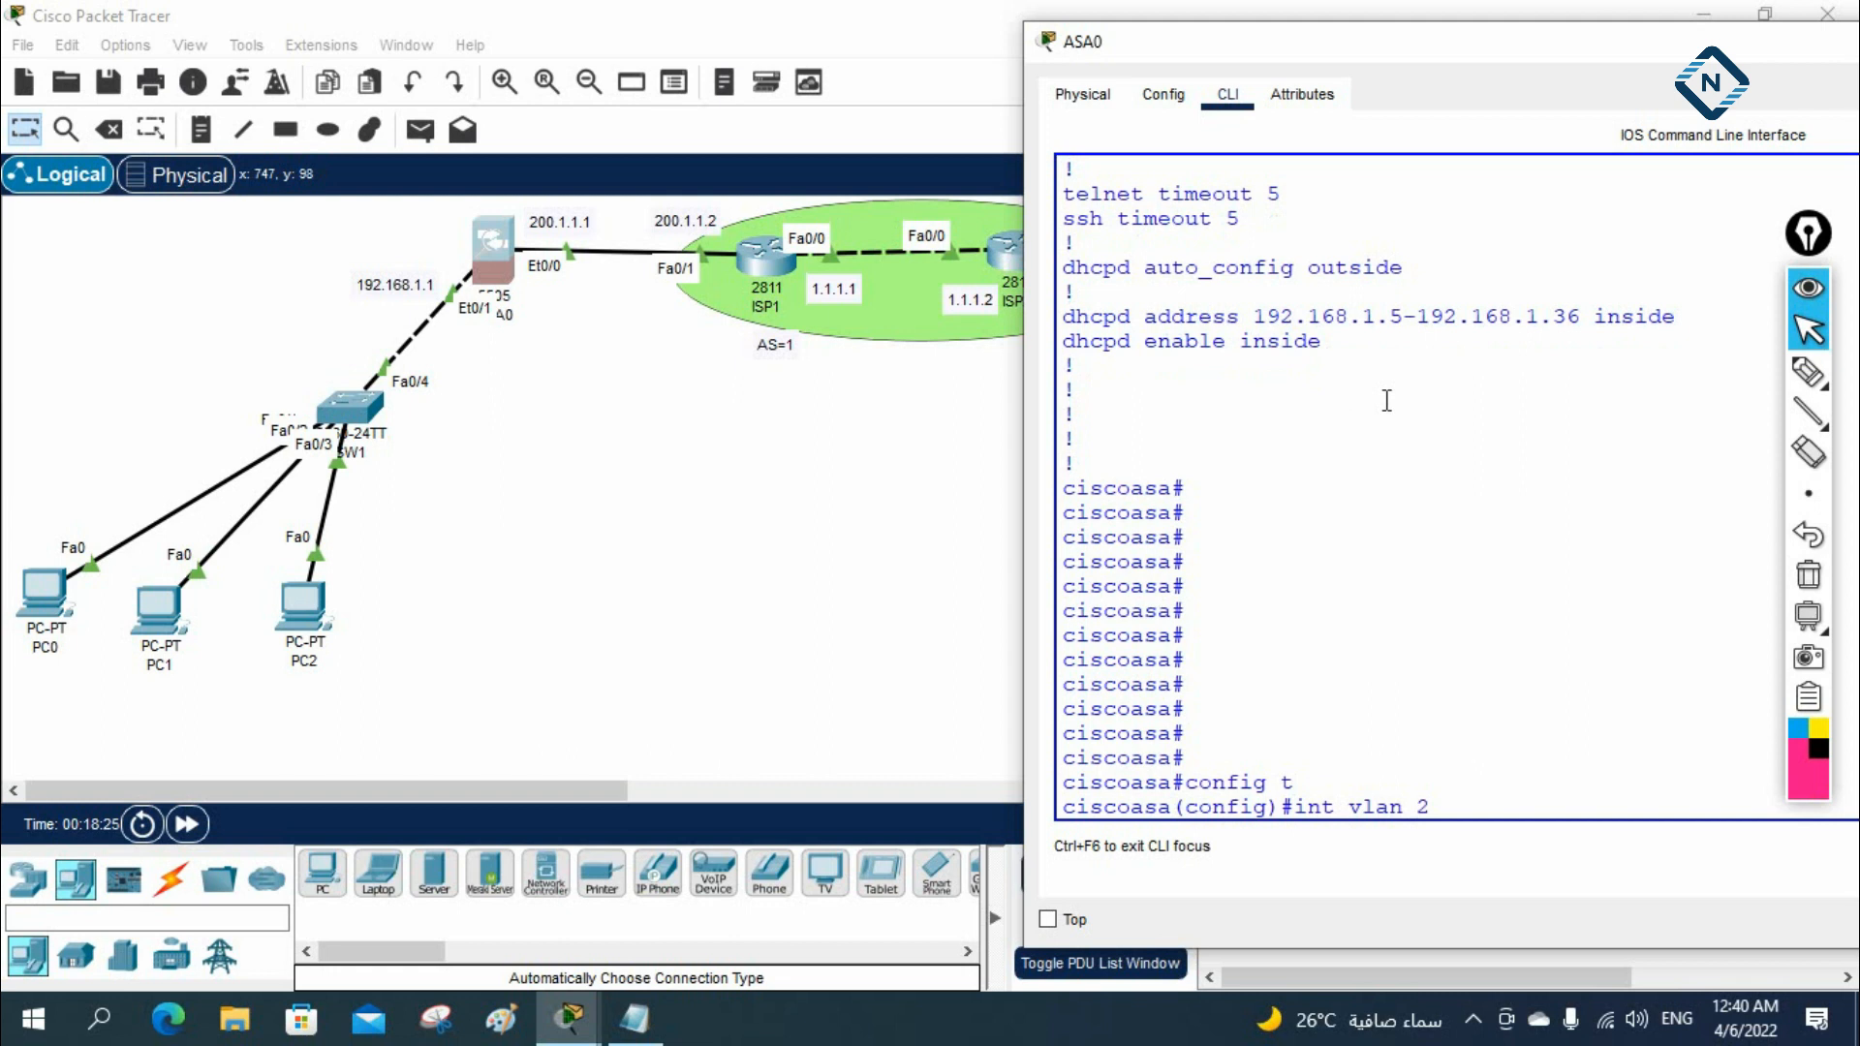
key(Return)
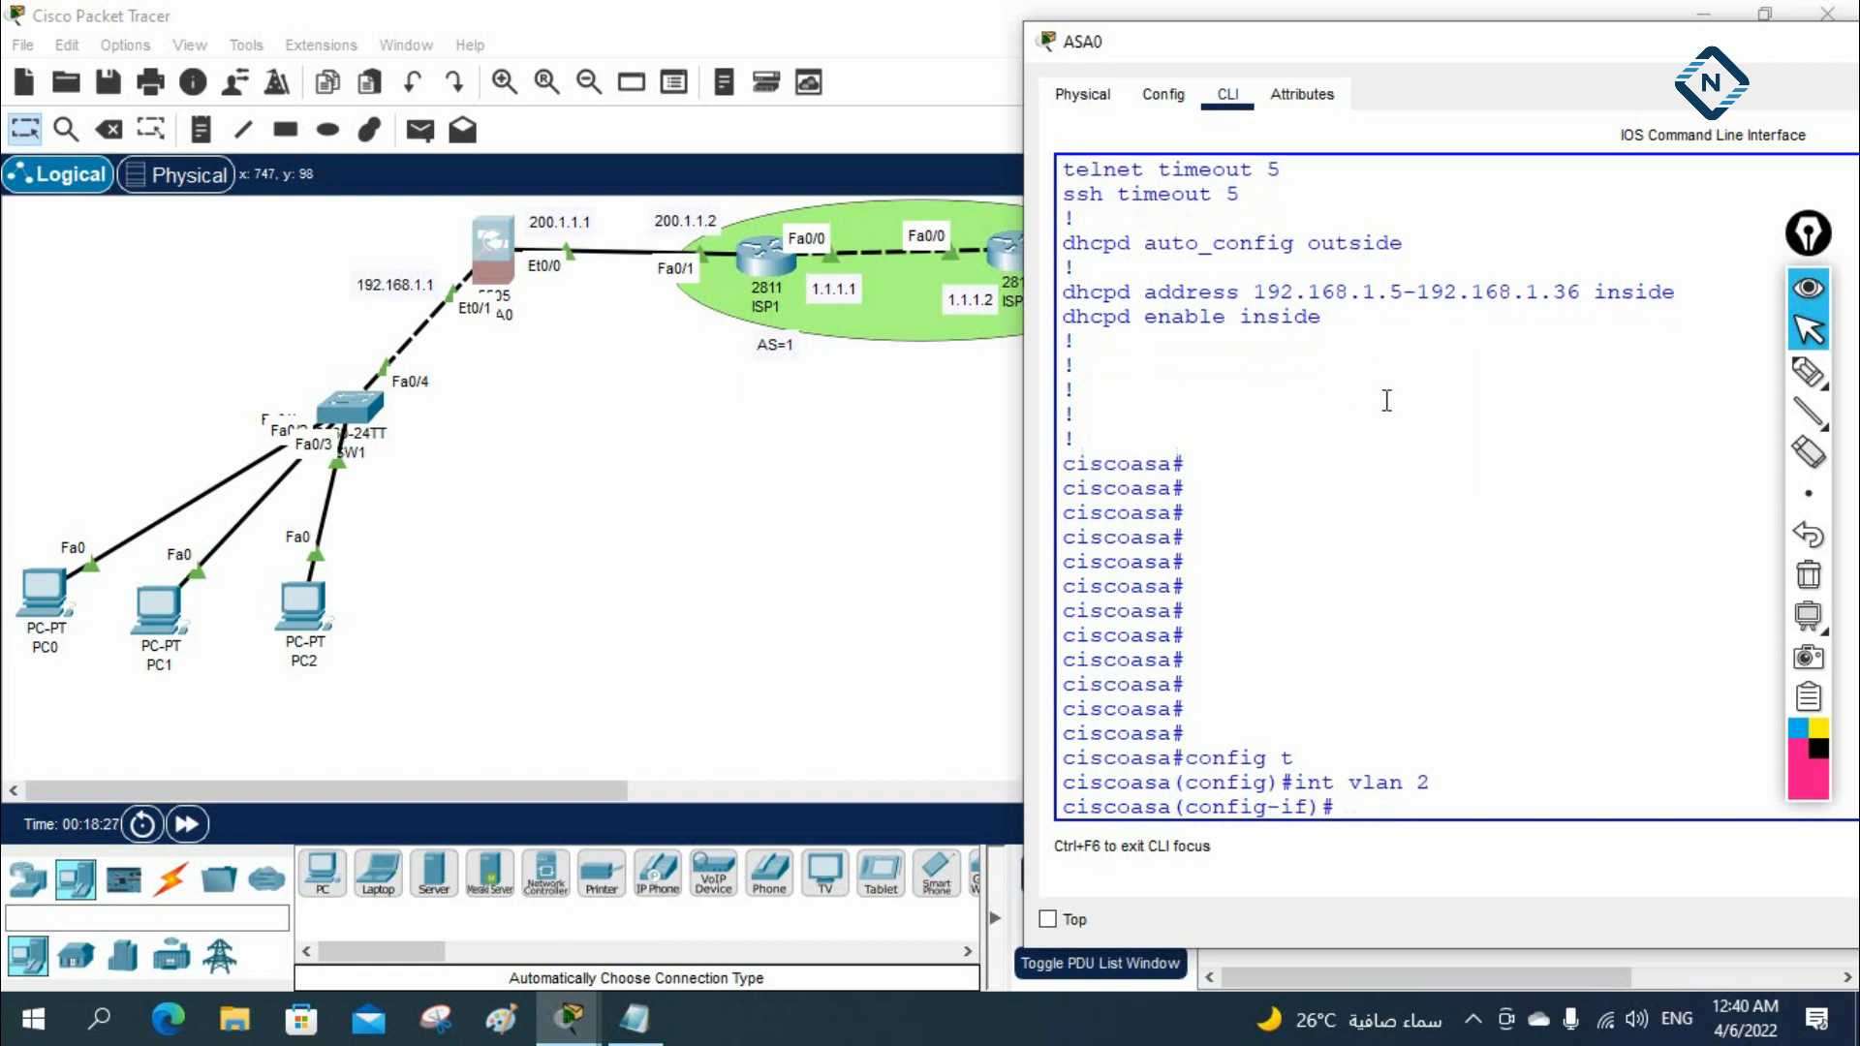
text(dd 200.1.1.1 255.255.255.0)
key(Return)
Enable the vlan 2 interface with no sh and return ASA0 to privileged mode
text(no sh)
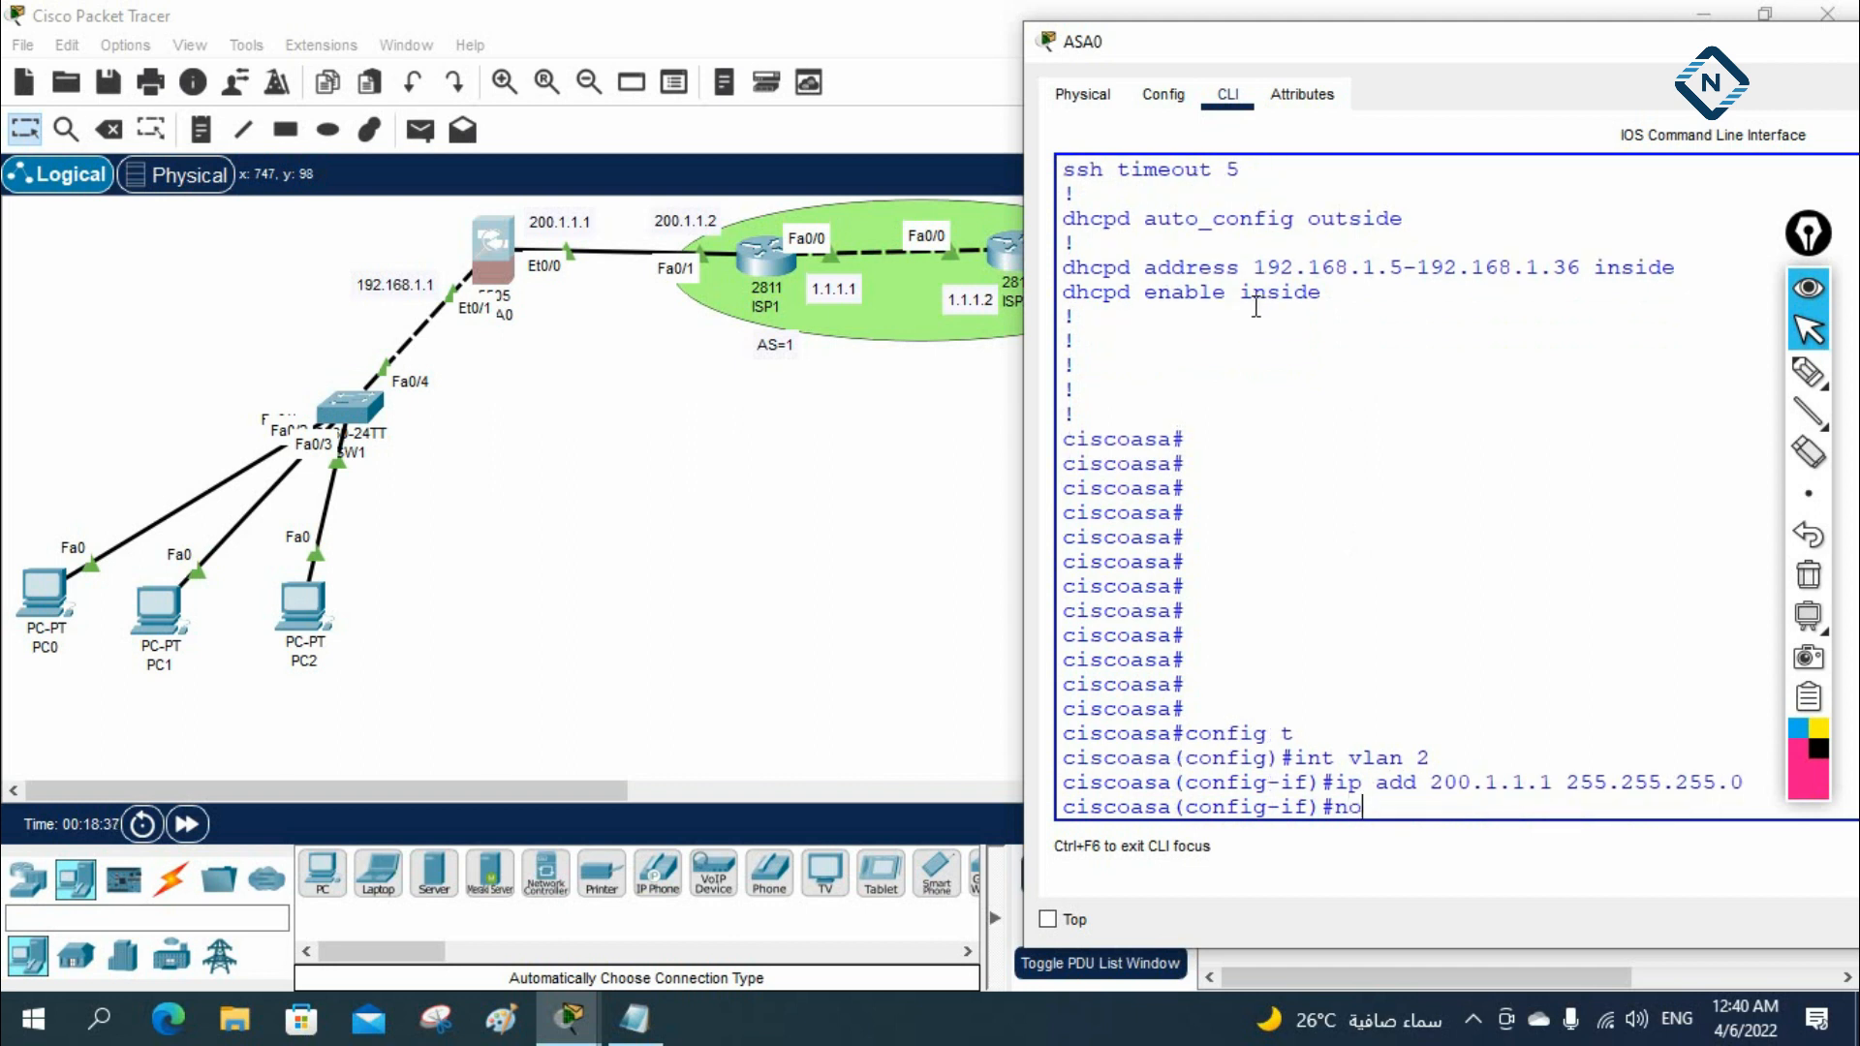
key(Return)
key(Return)
key(ctrl+z)
key(Return)
key(Return)
Display ASA0's interface IP addresses with sh ip and examine the Vlan1 and Vlan2 entries
text(sh i)
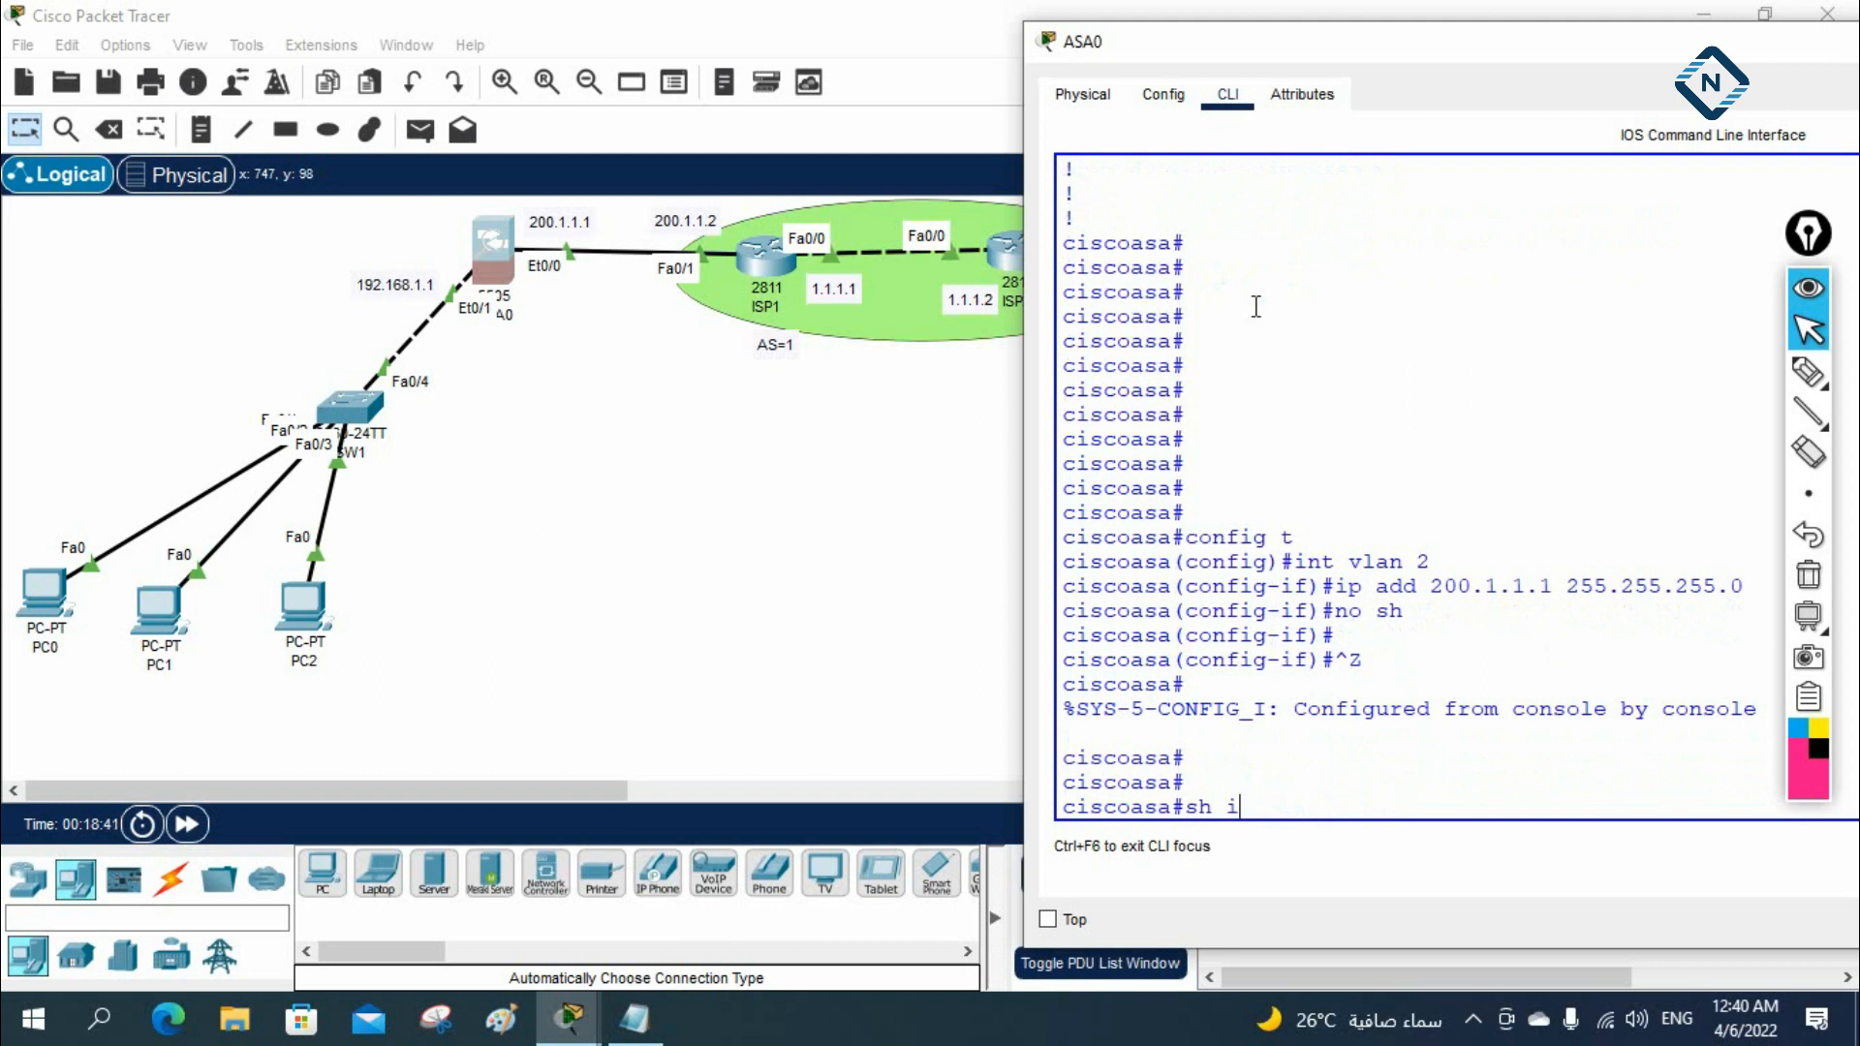
text(p)
key(Return)
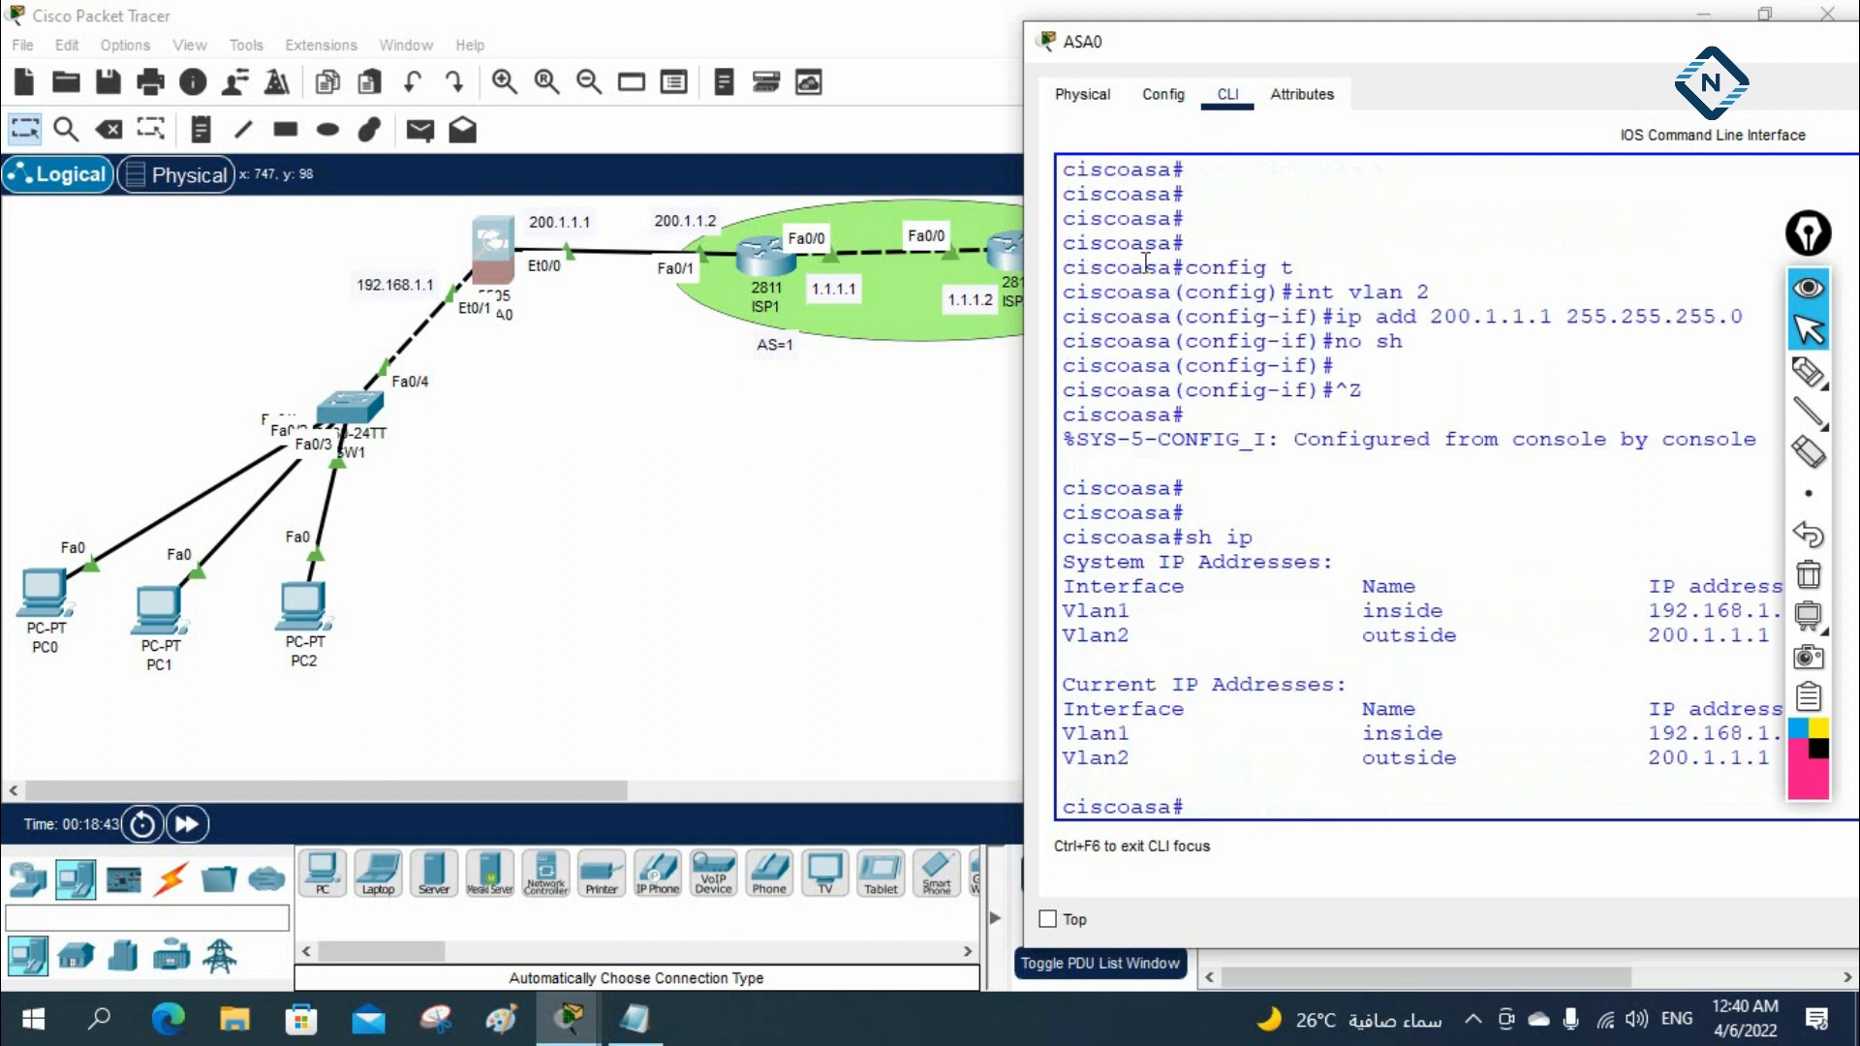
drag(1024, 308, 790, 306)
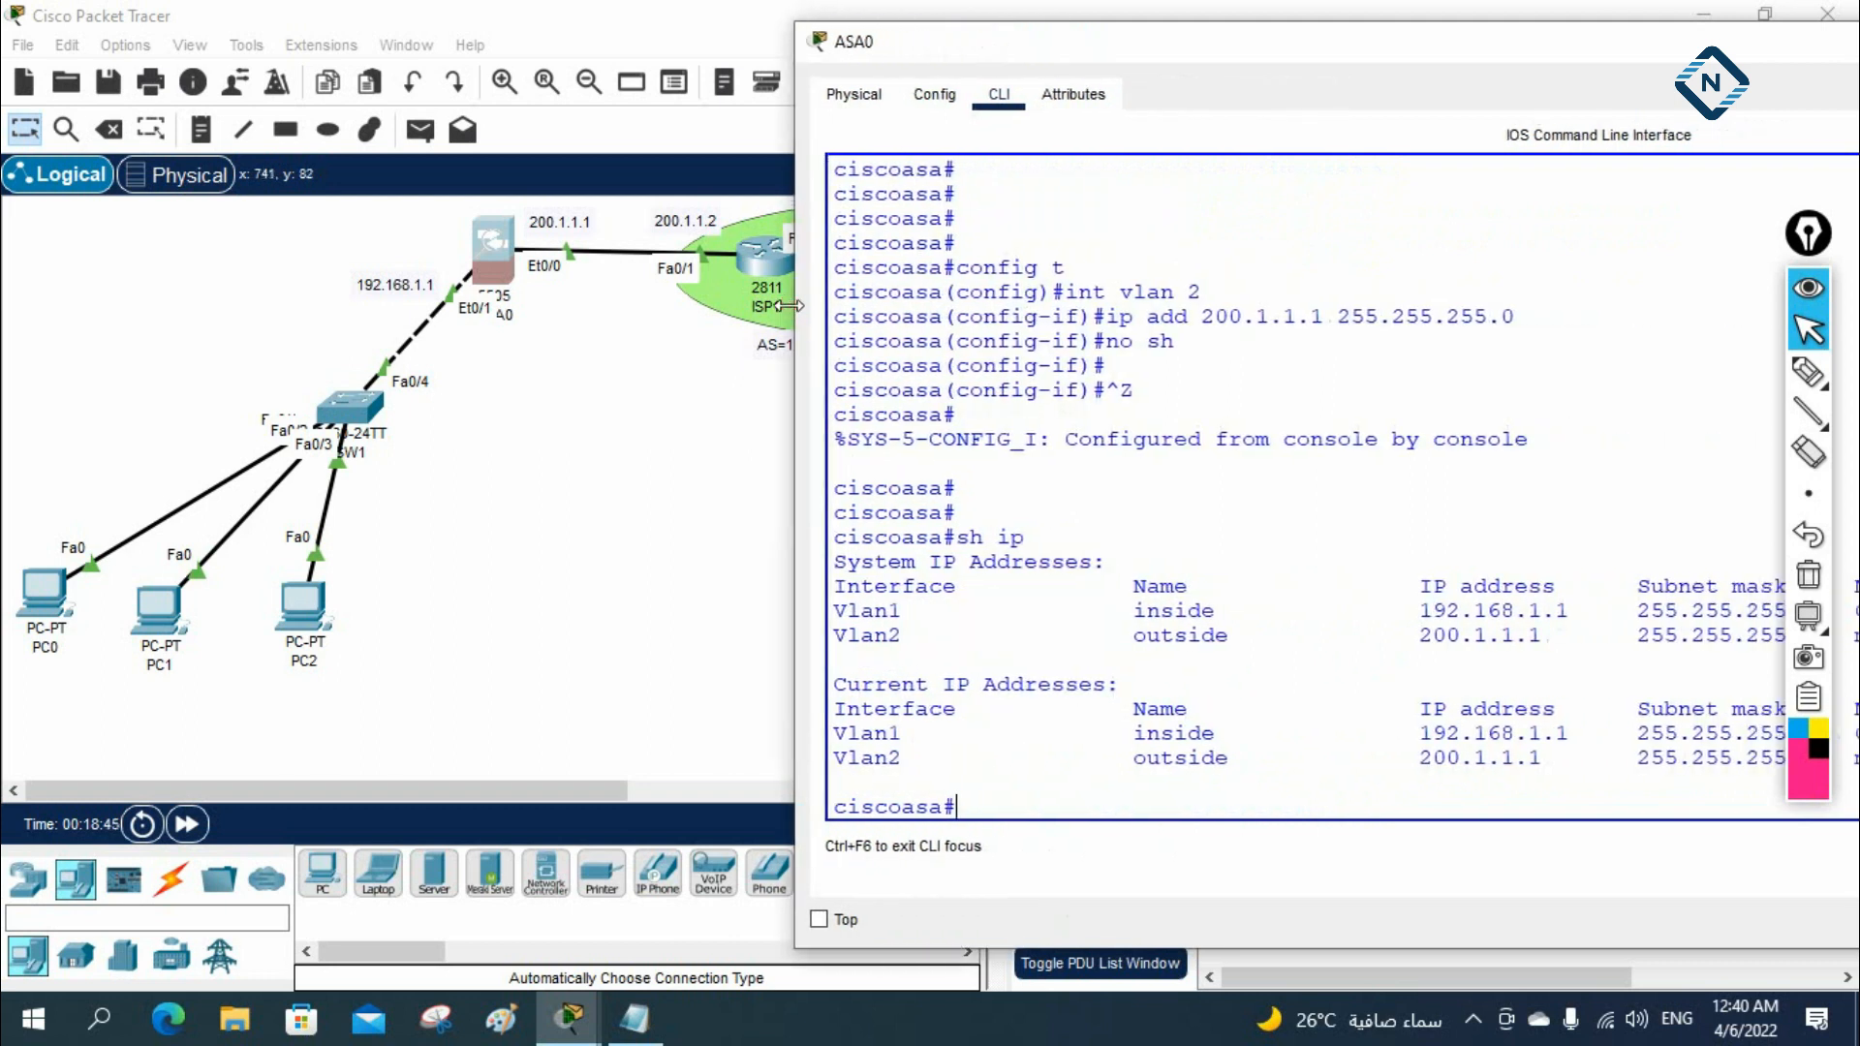
drag(833, 733, 1598, 736)
drag(1808, 232, 155, 228)
drag(1019, 44, 784, 49)
drag(598, 739, 1753, 742)
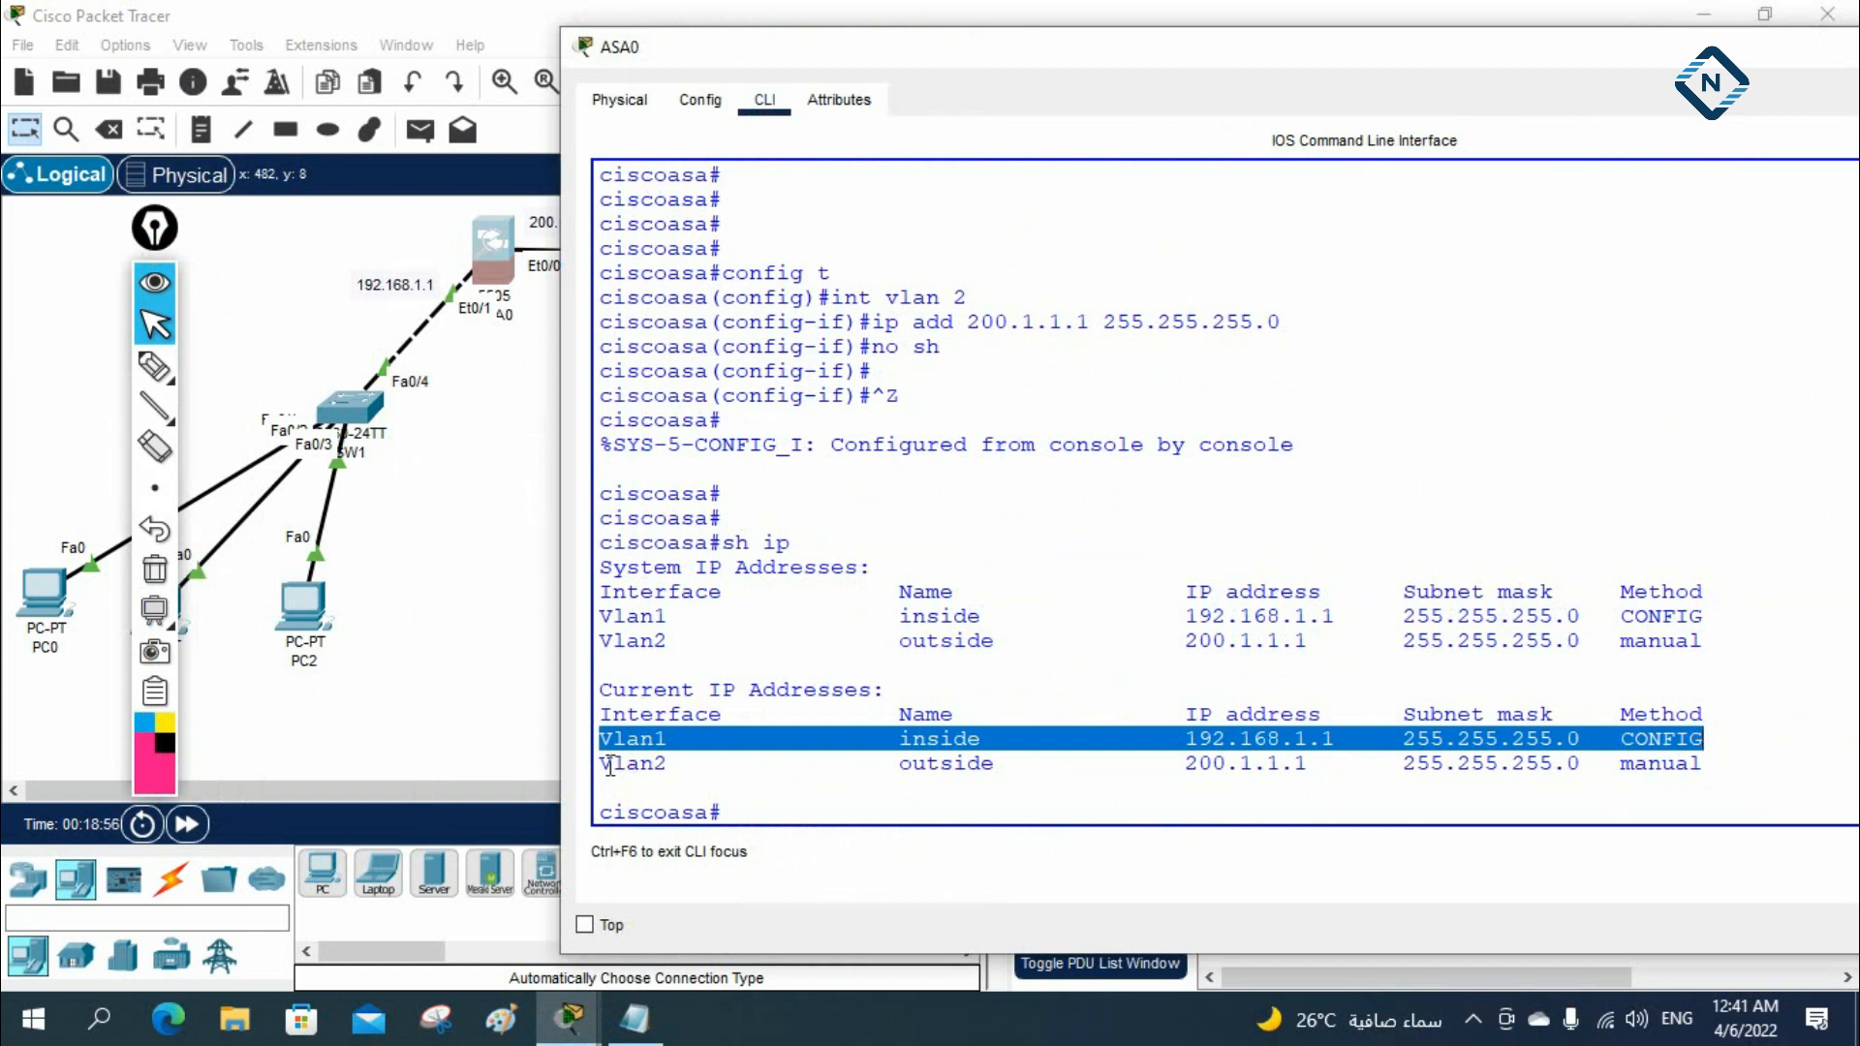
drag(600, 764, 1727, 757)
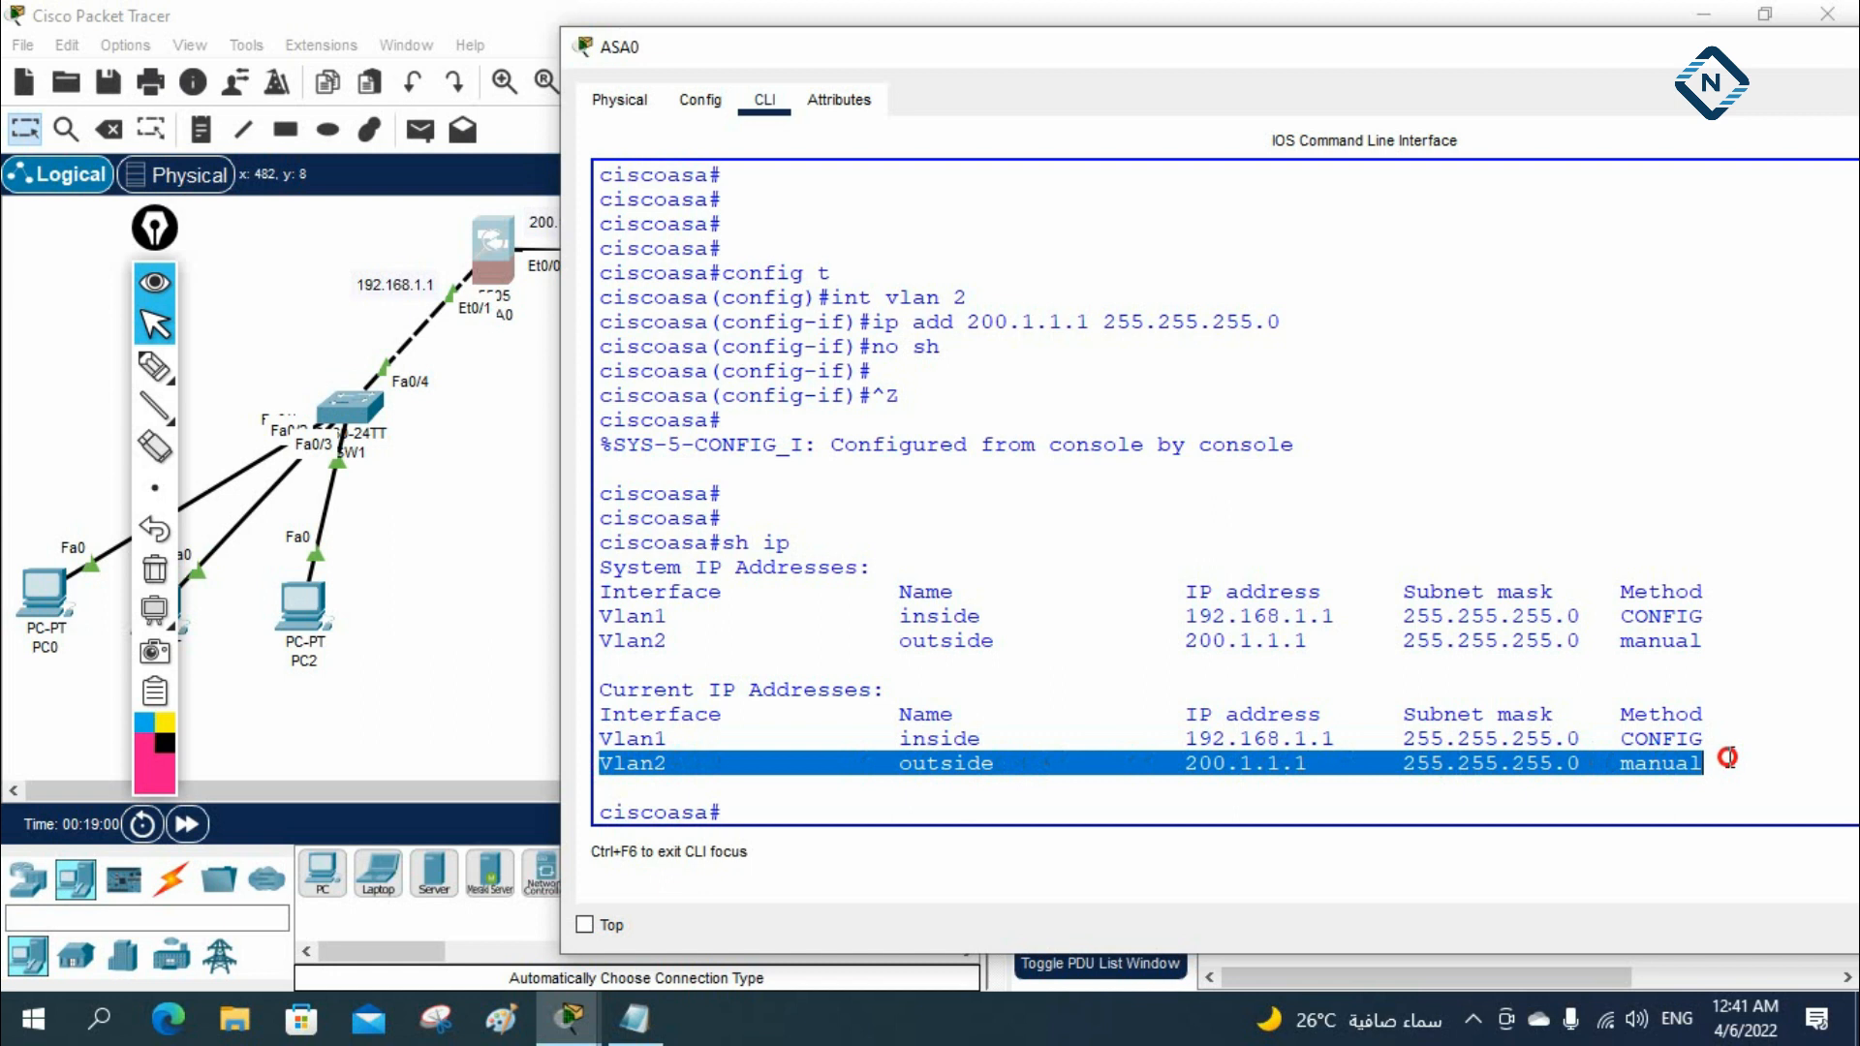
click(1386, 766)
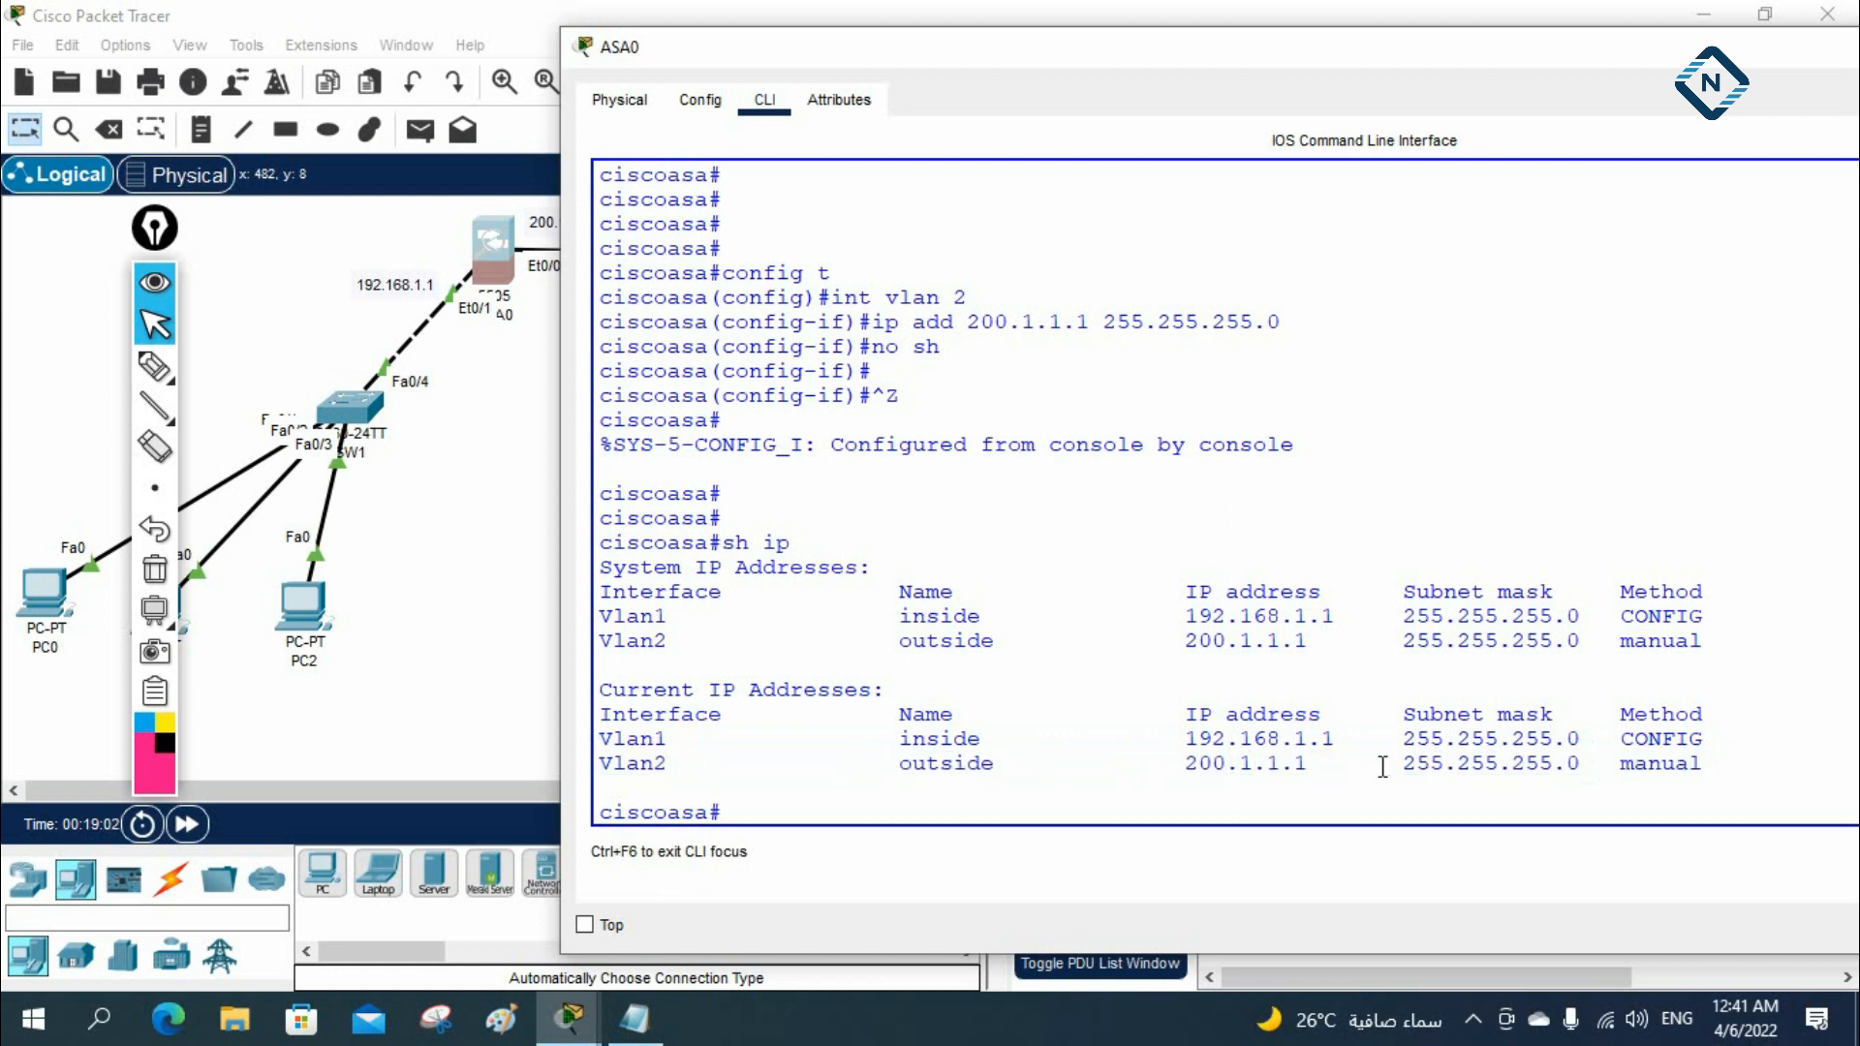
Display ASA0's VLAN table with sh switch vlan and examine the ports assigned to inside and outside
text(sh sw)
key(Tab)
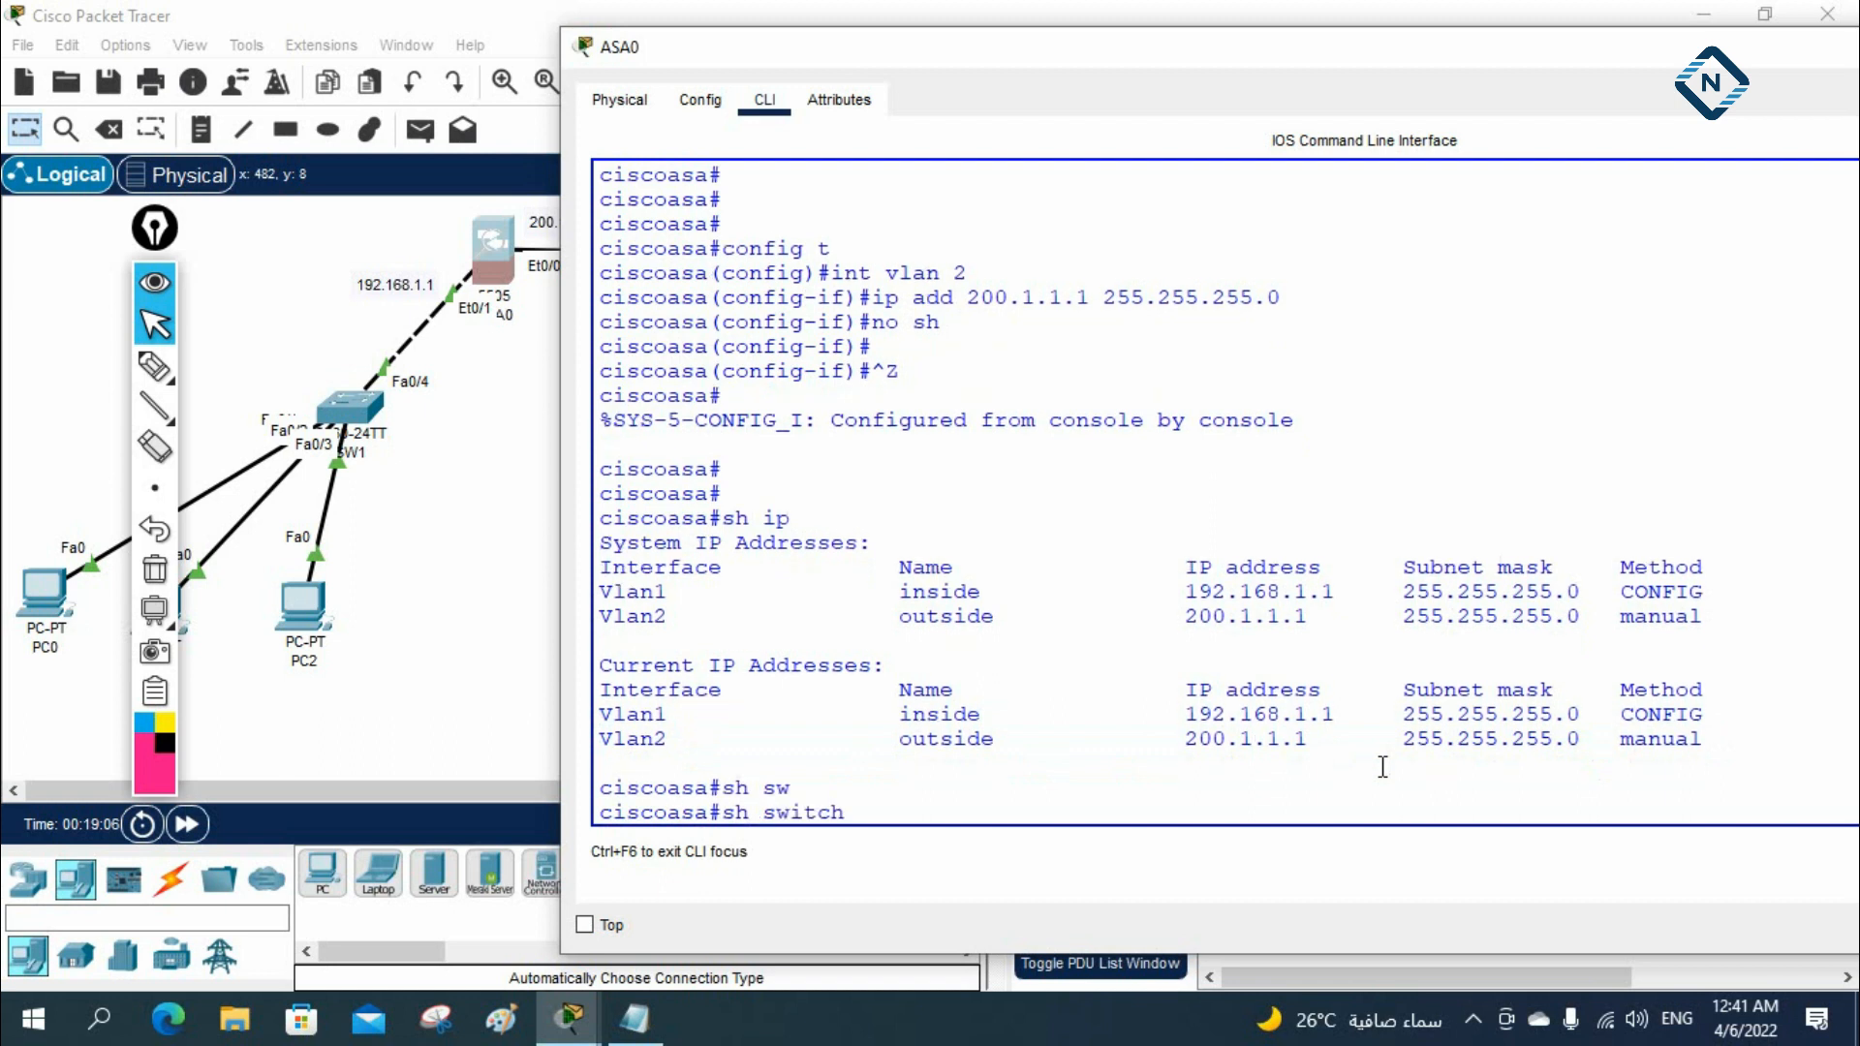
text(vl)
key(Tab)
key(Return)
key(Return)
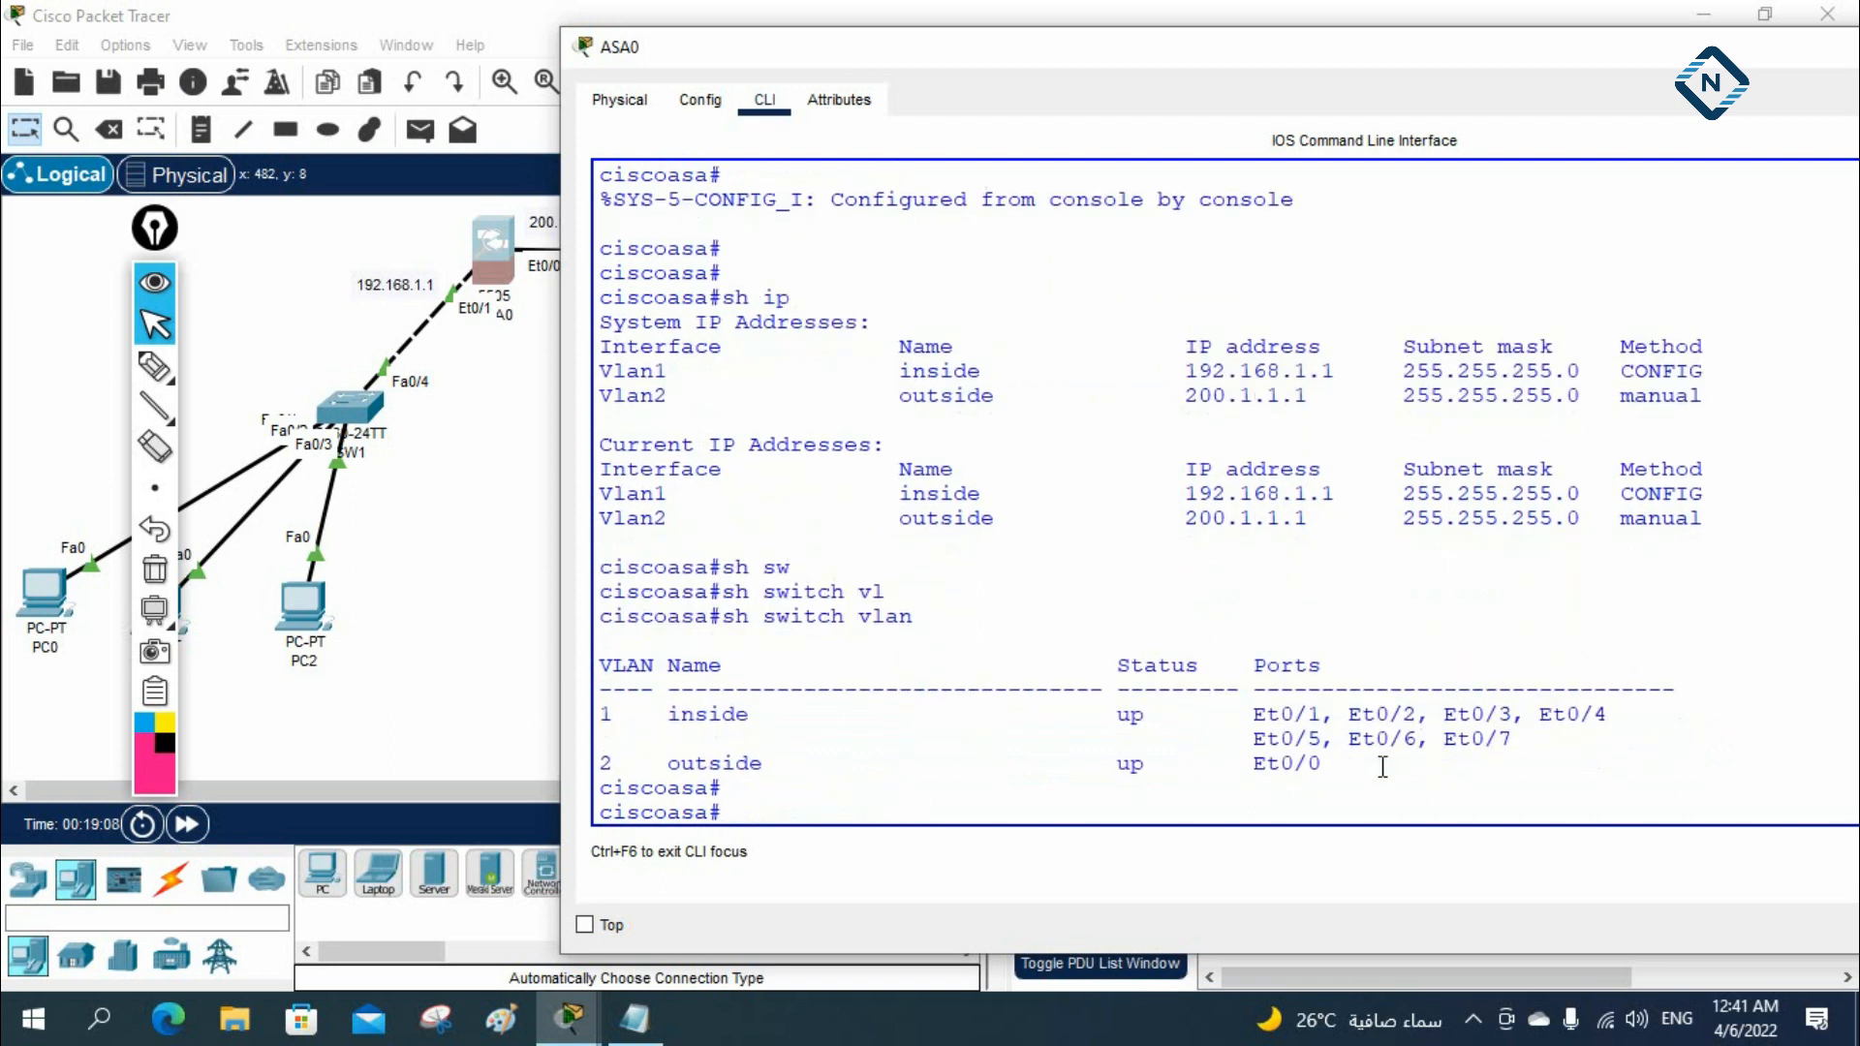
double_click(1320, 763)
drag(1320, 763, 586, 780)
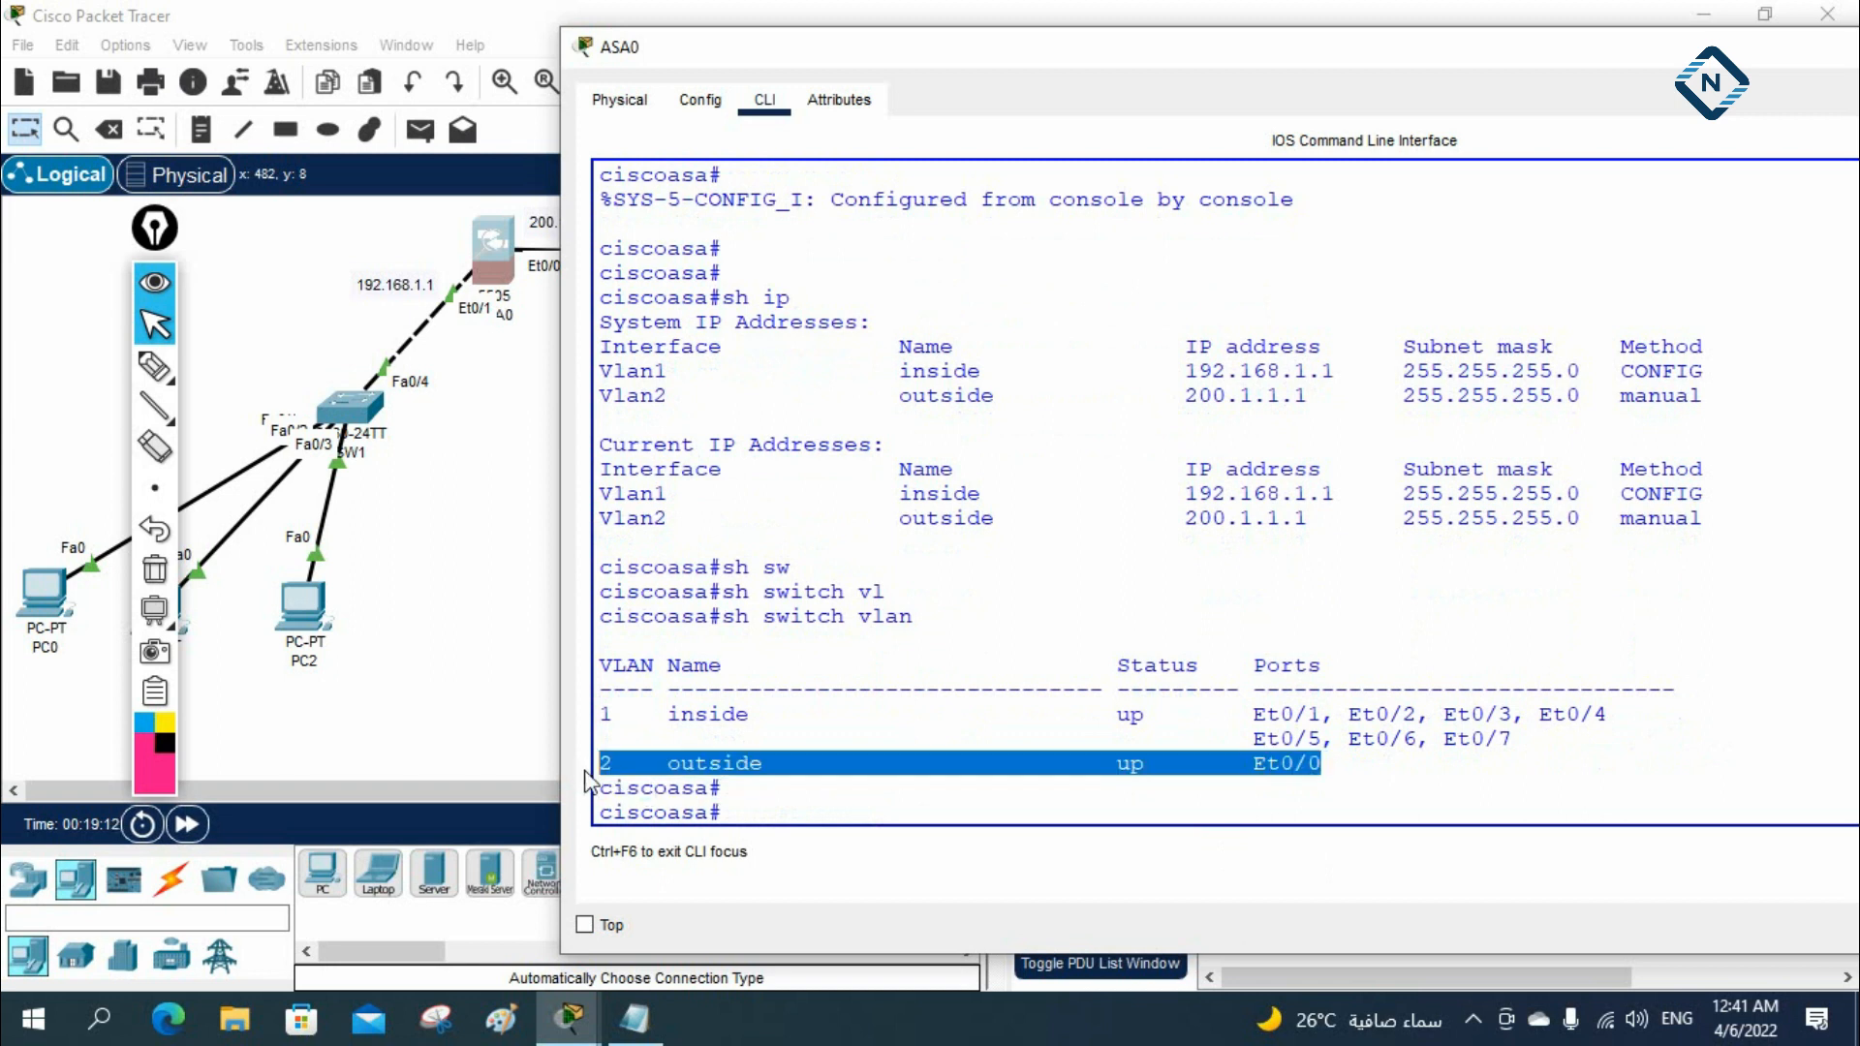
drag(605, 701, 1576, 731)
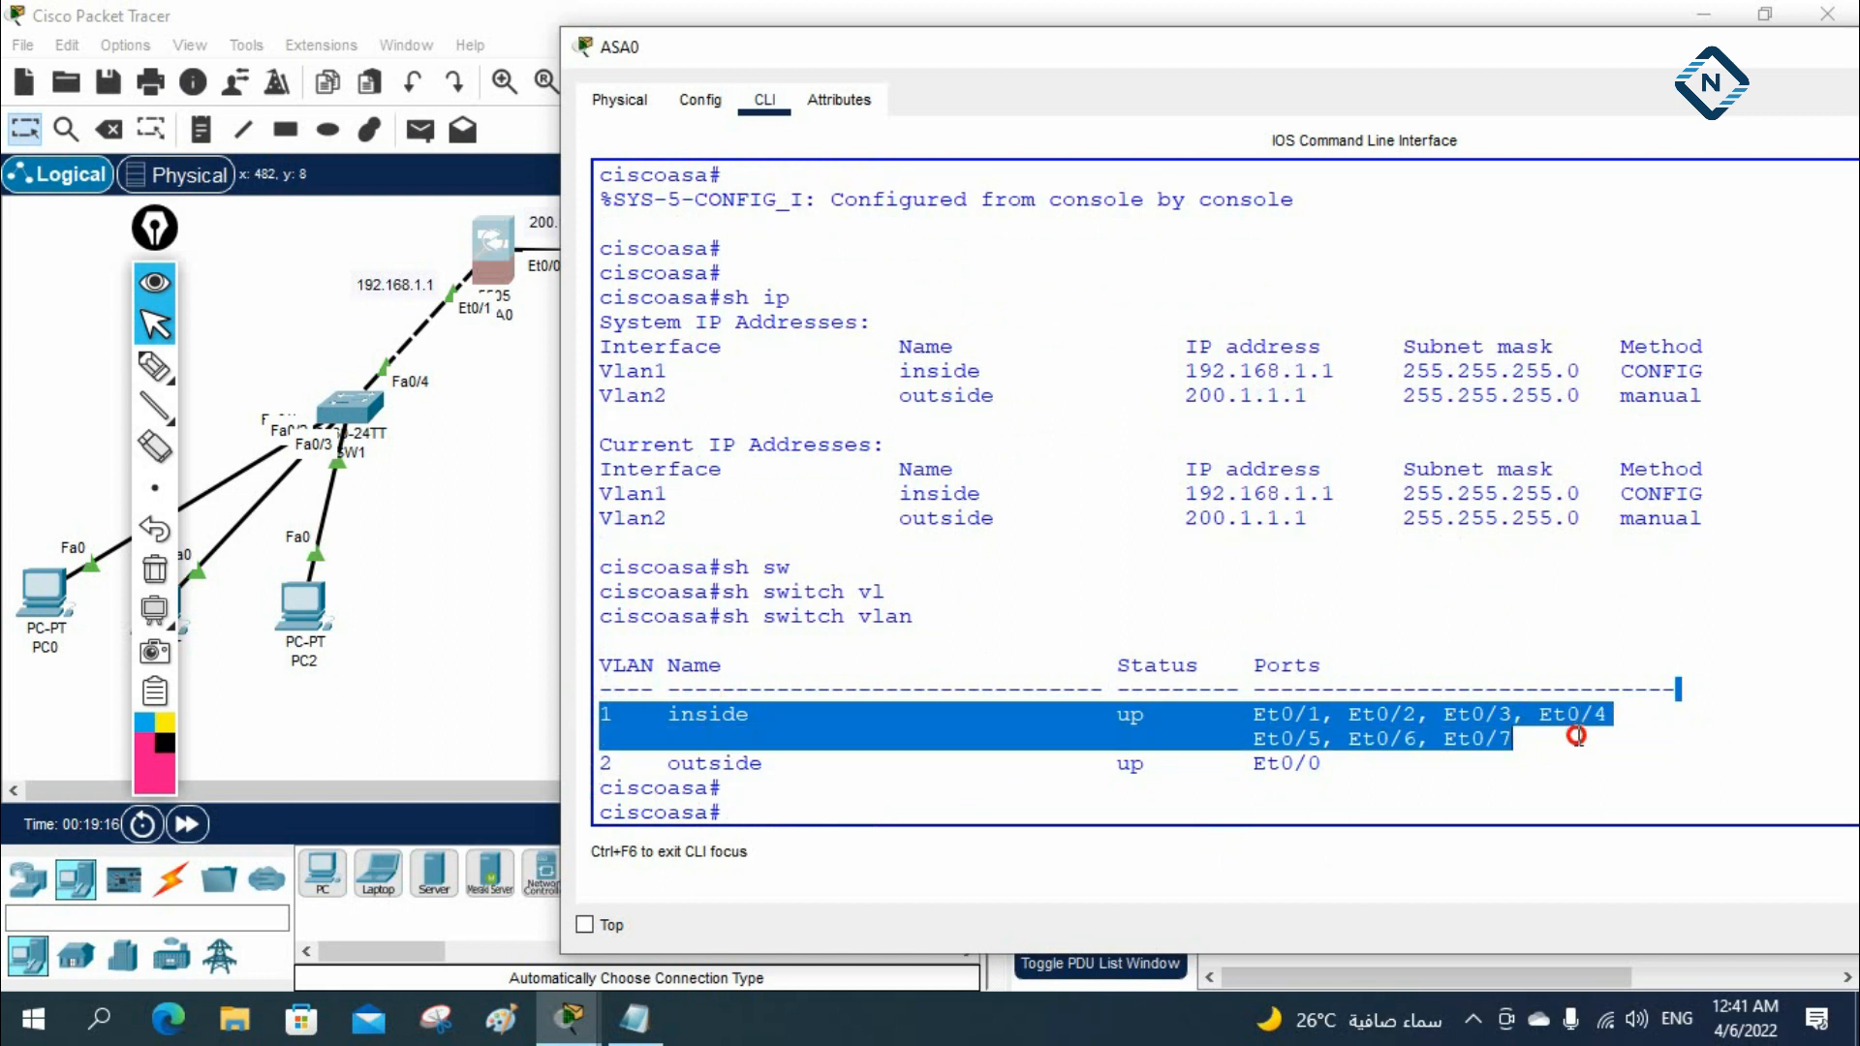
click(1238, 737)
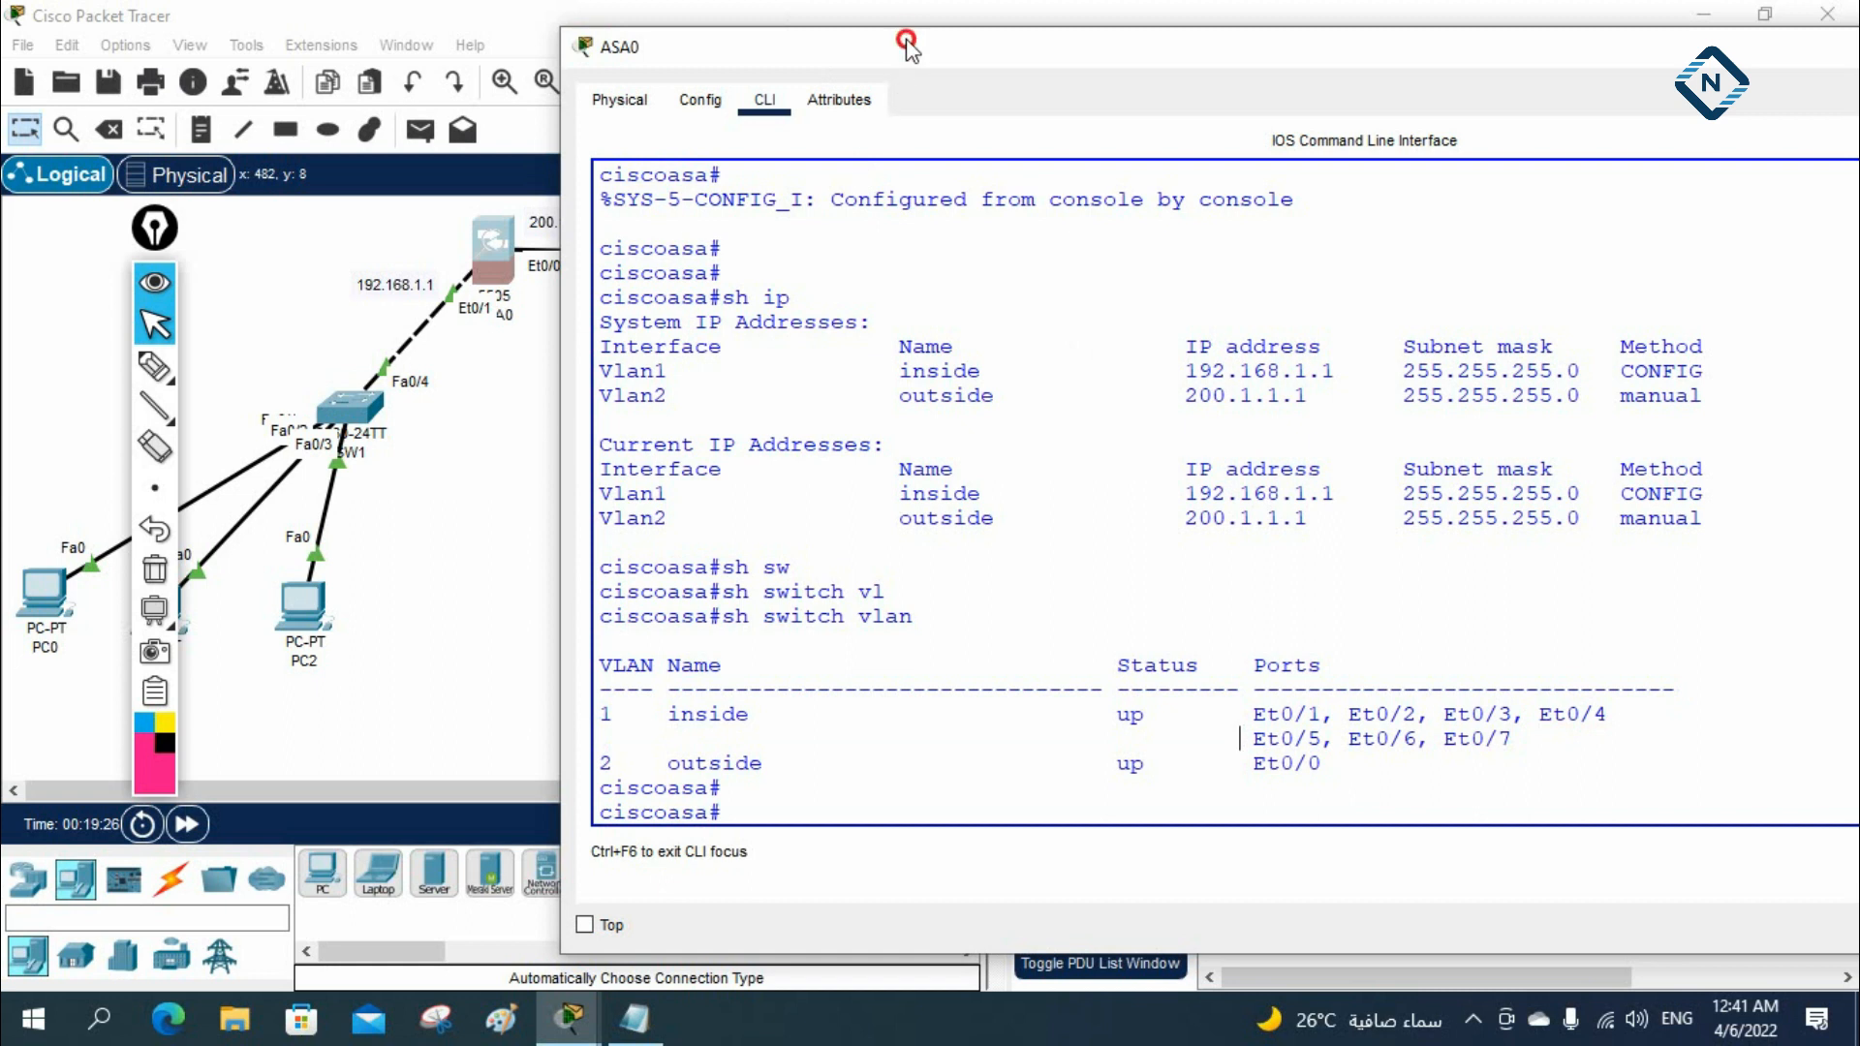
Enter global configuration mode on ASA0 with config t and set the hostname to ASA
drag(906, 46, 1288, 154)
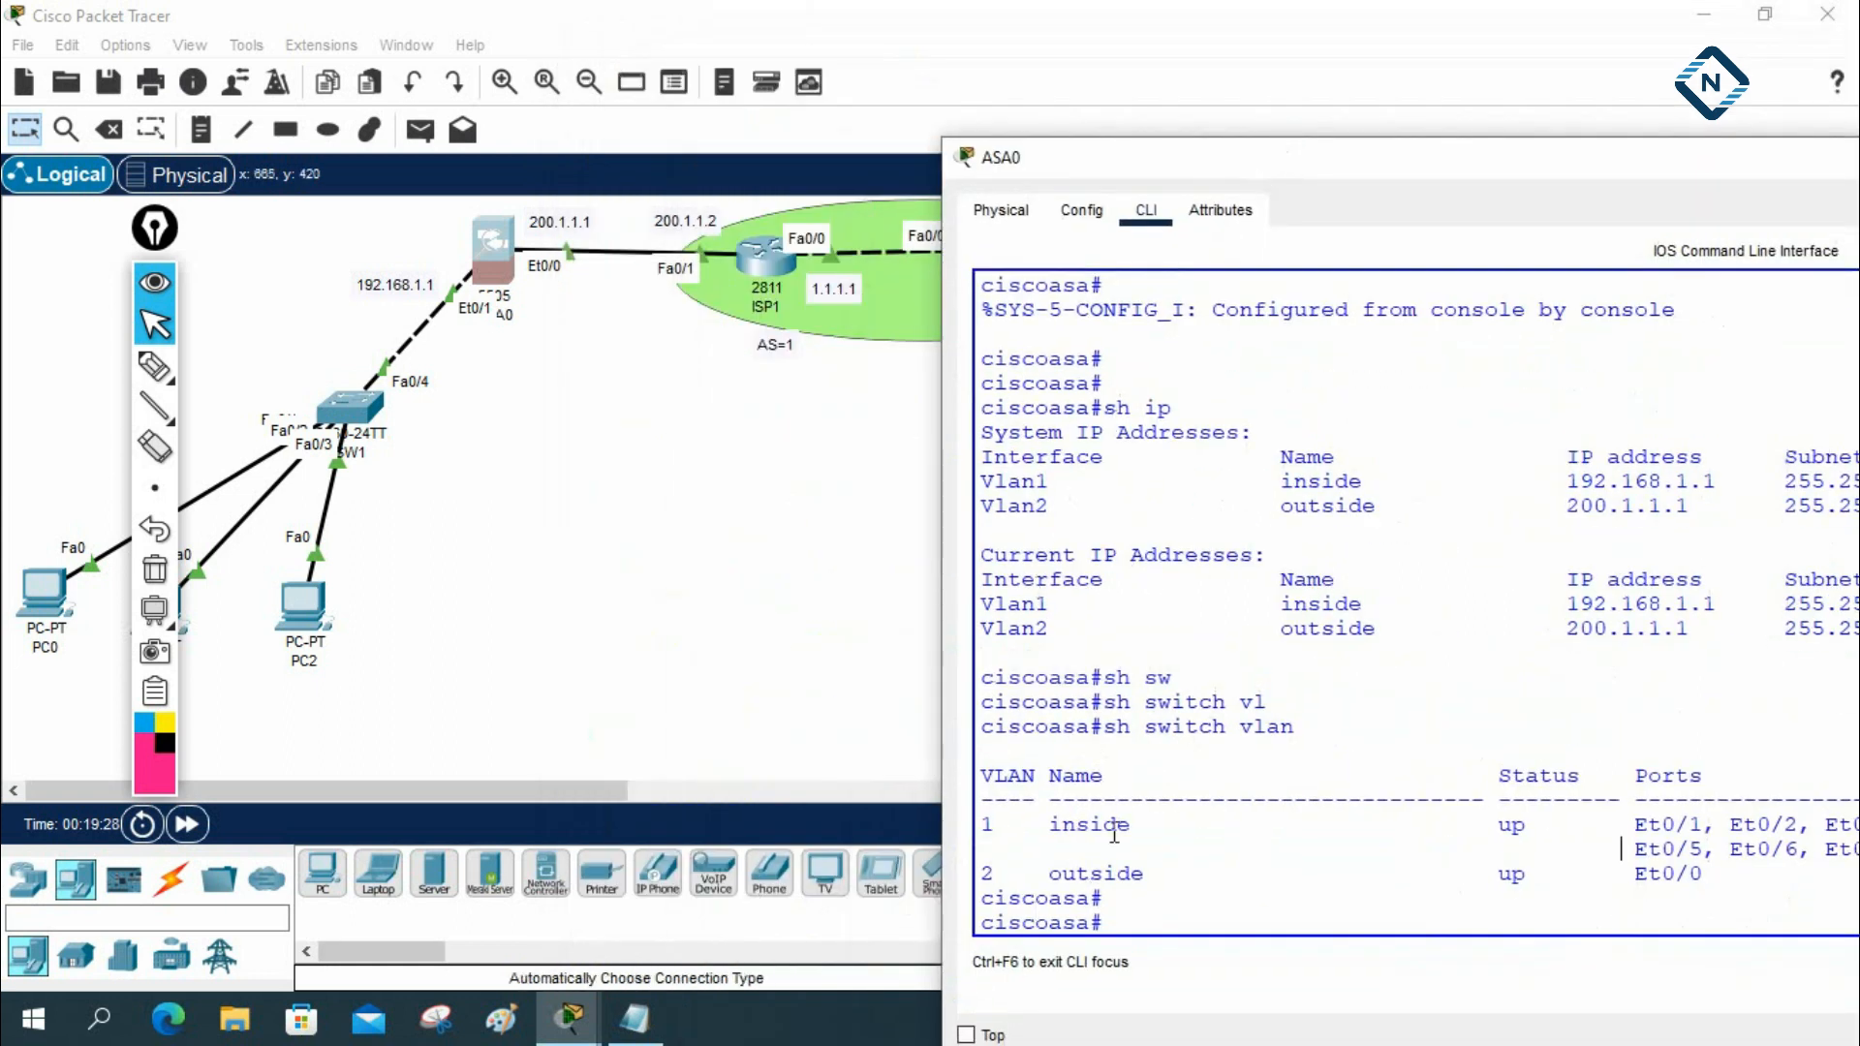
drag(1197, 164, 1187, 34)
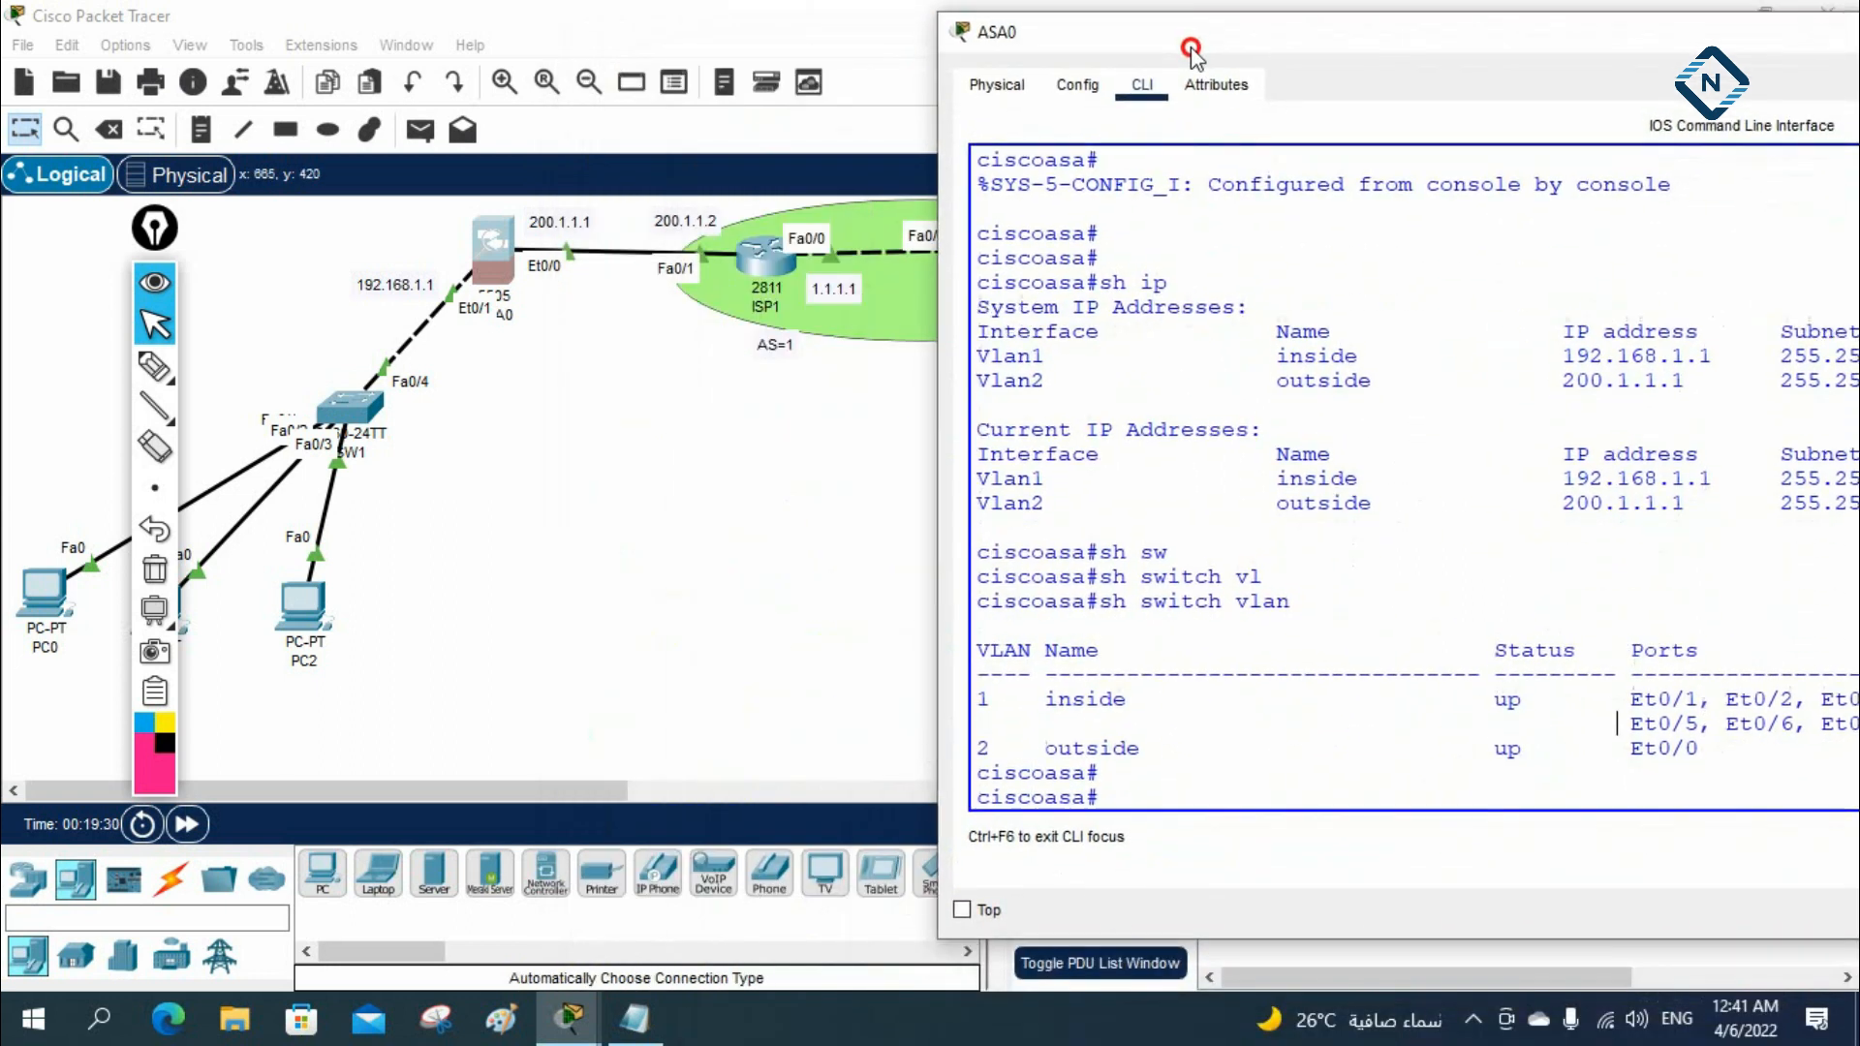
text(config t)
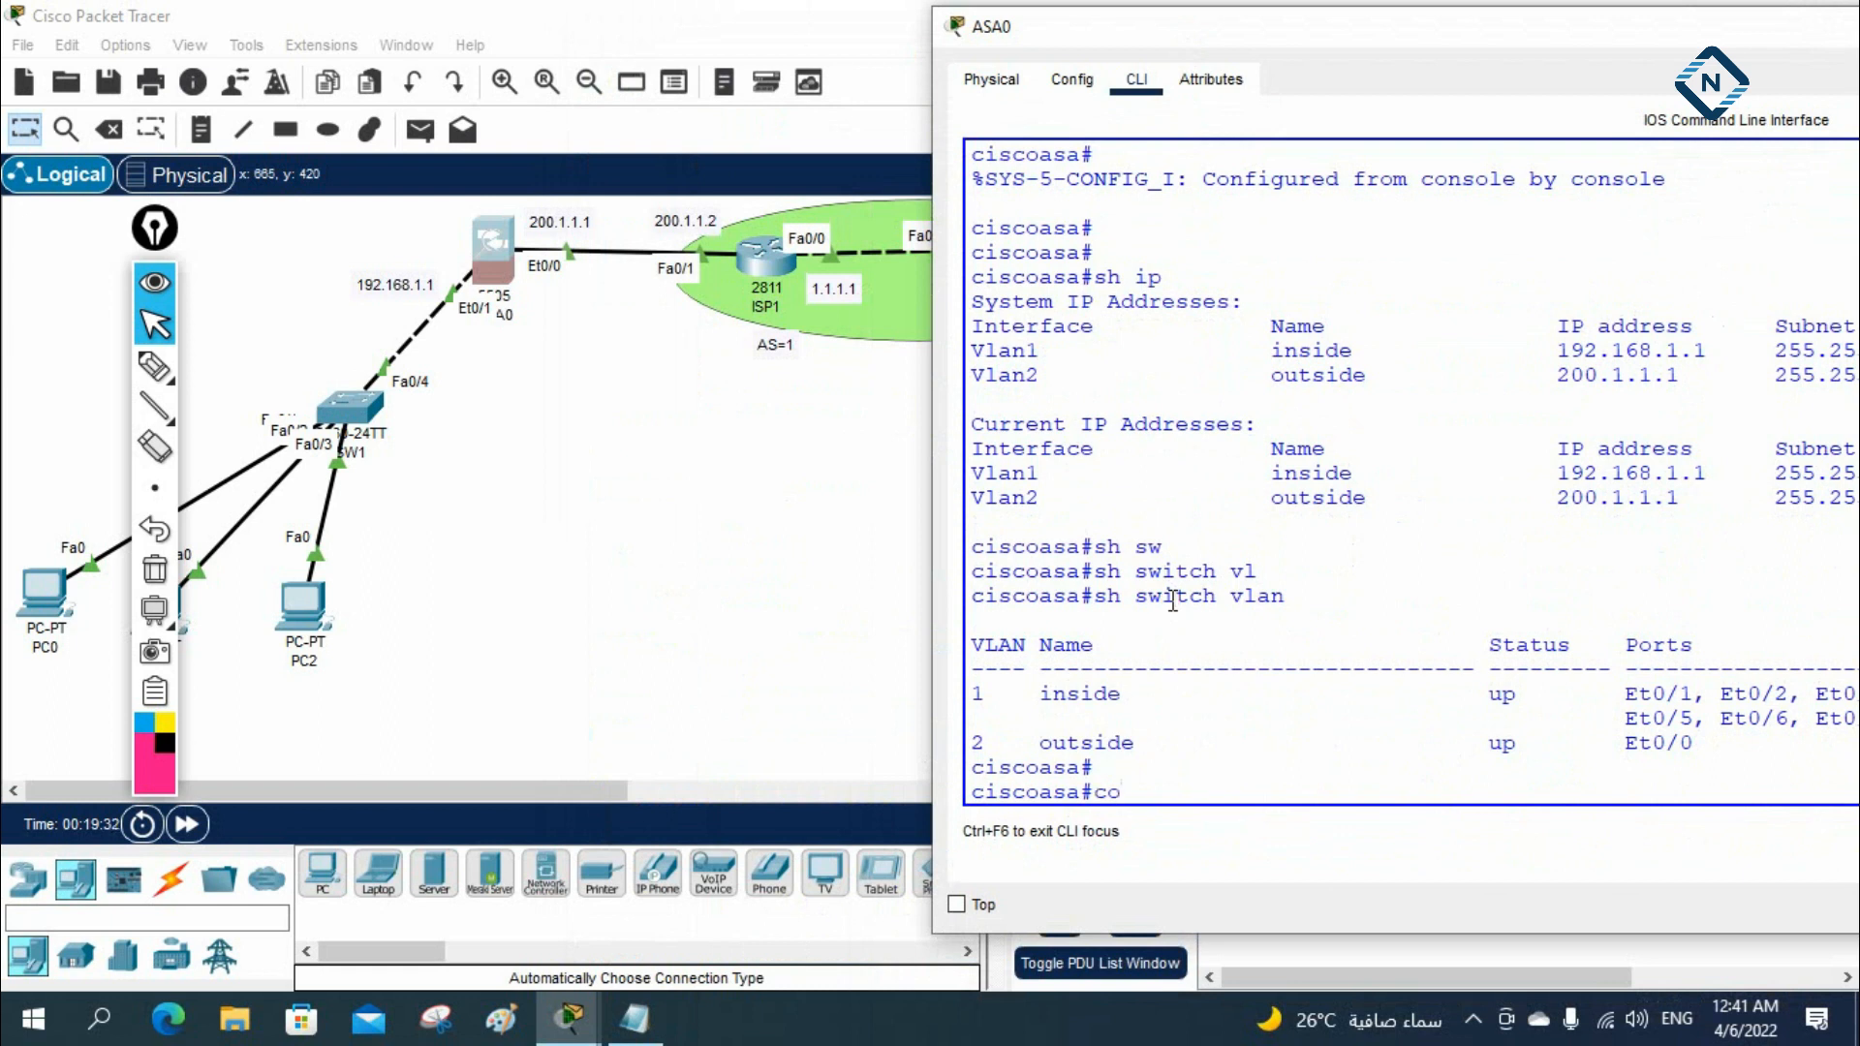
key(Return)
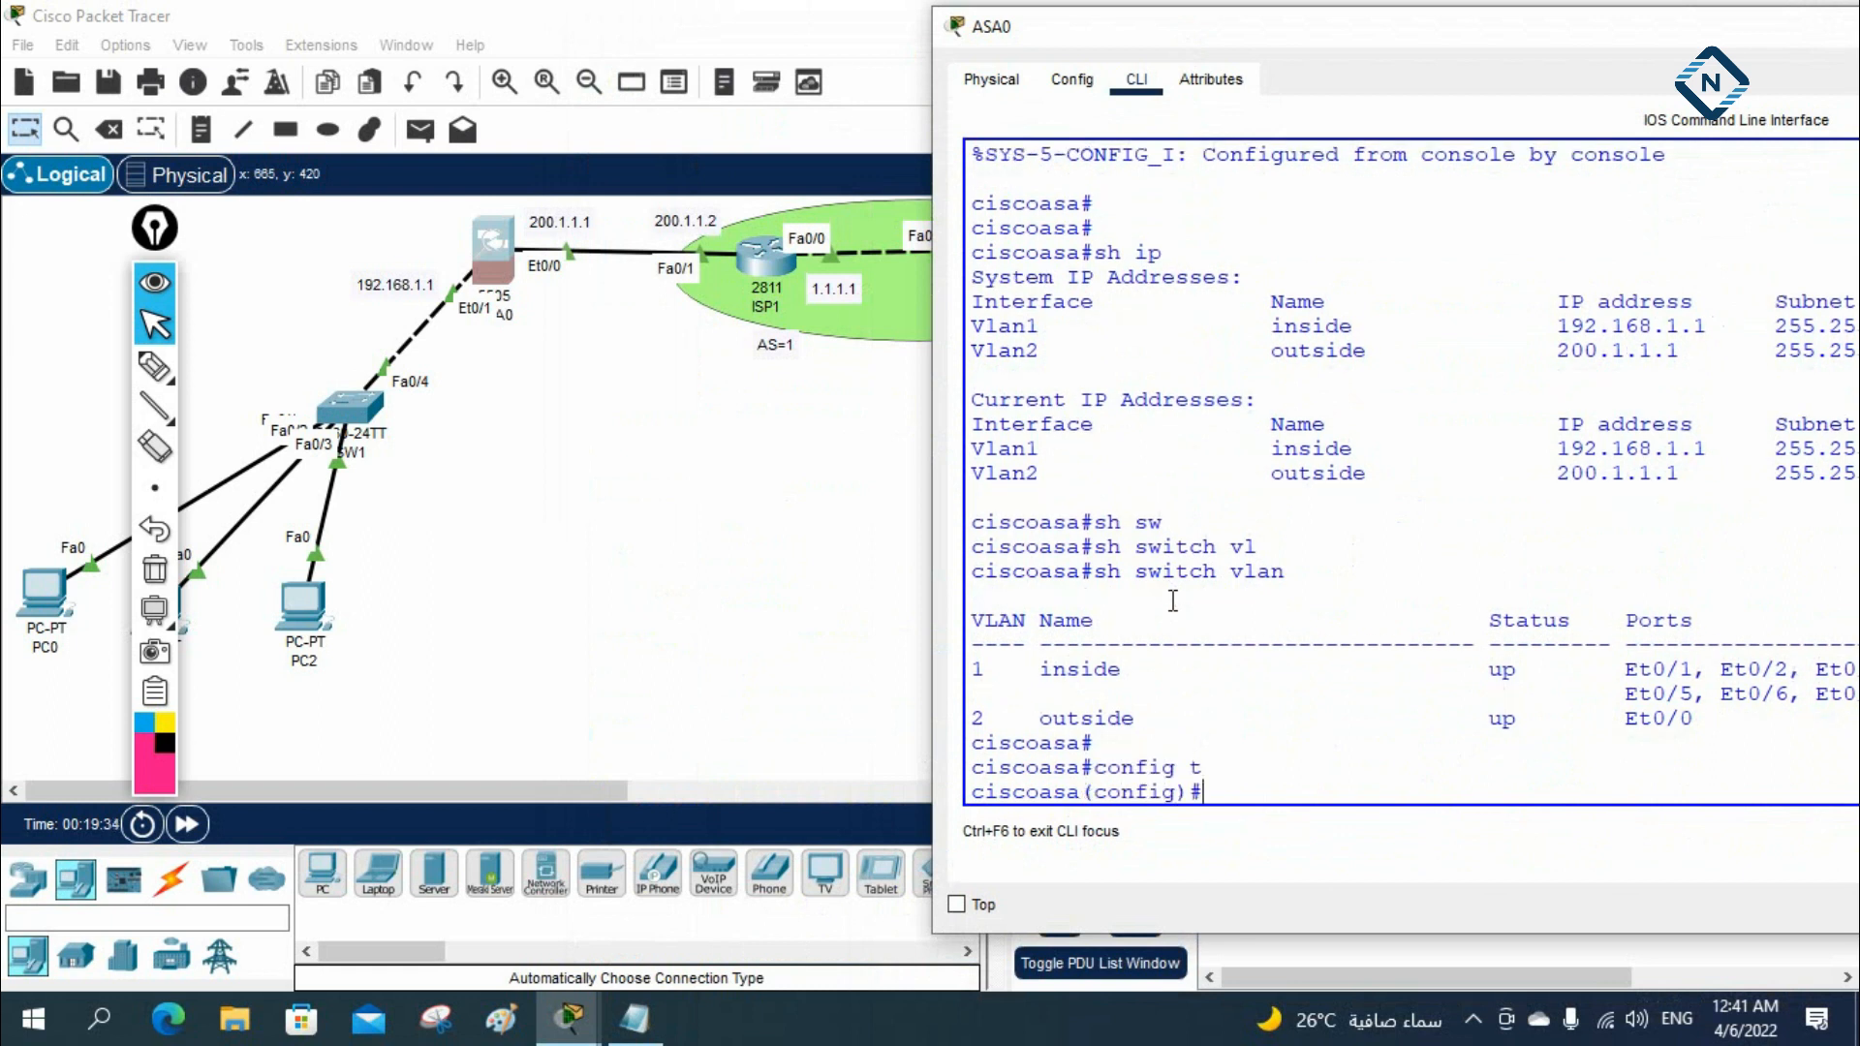
text(hos)
key(Tab)
text(ASA)
key(Return)
key(Return)
key(Return)
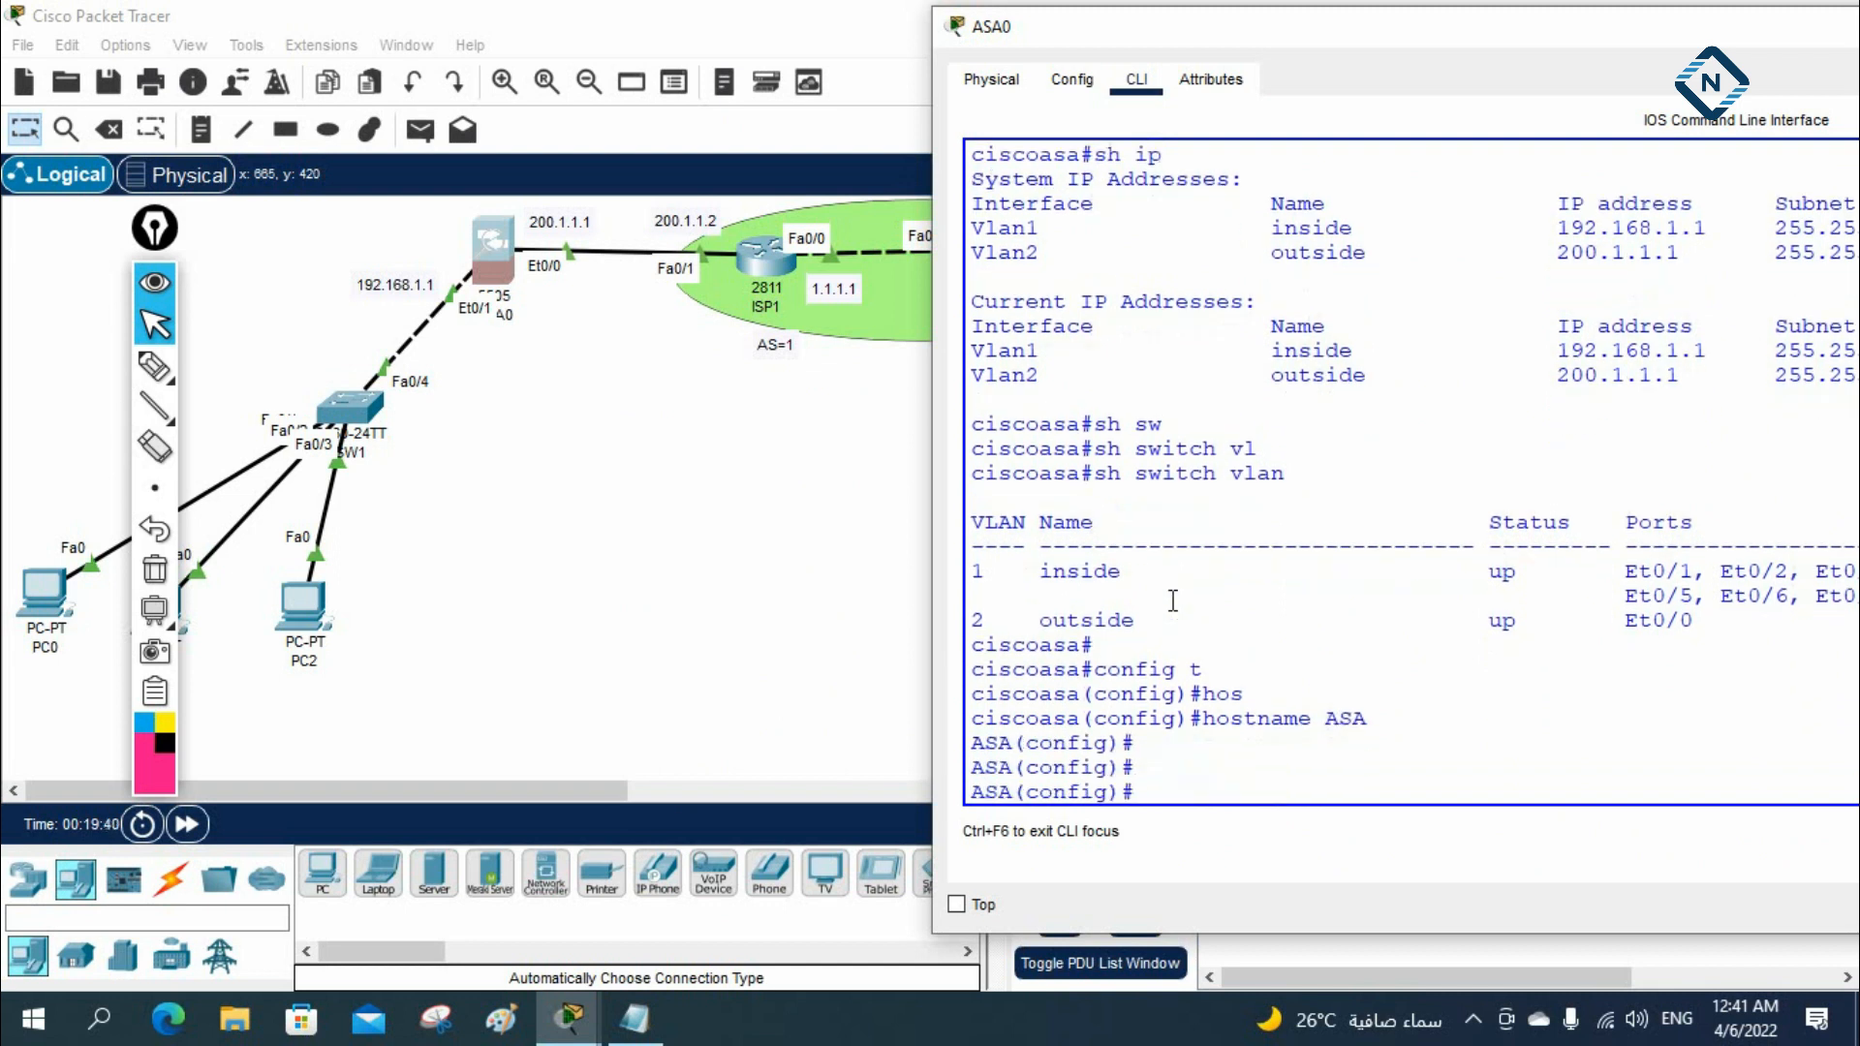
Add a default route on the ASA's outside interface: route outside 0.0.0.0 0.0.0.0 200.1.1.2
text(route)
text(ou)
key(Tab)
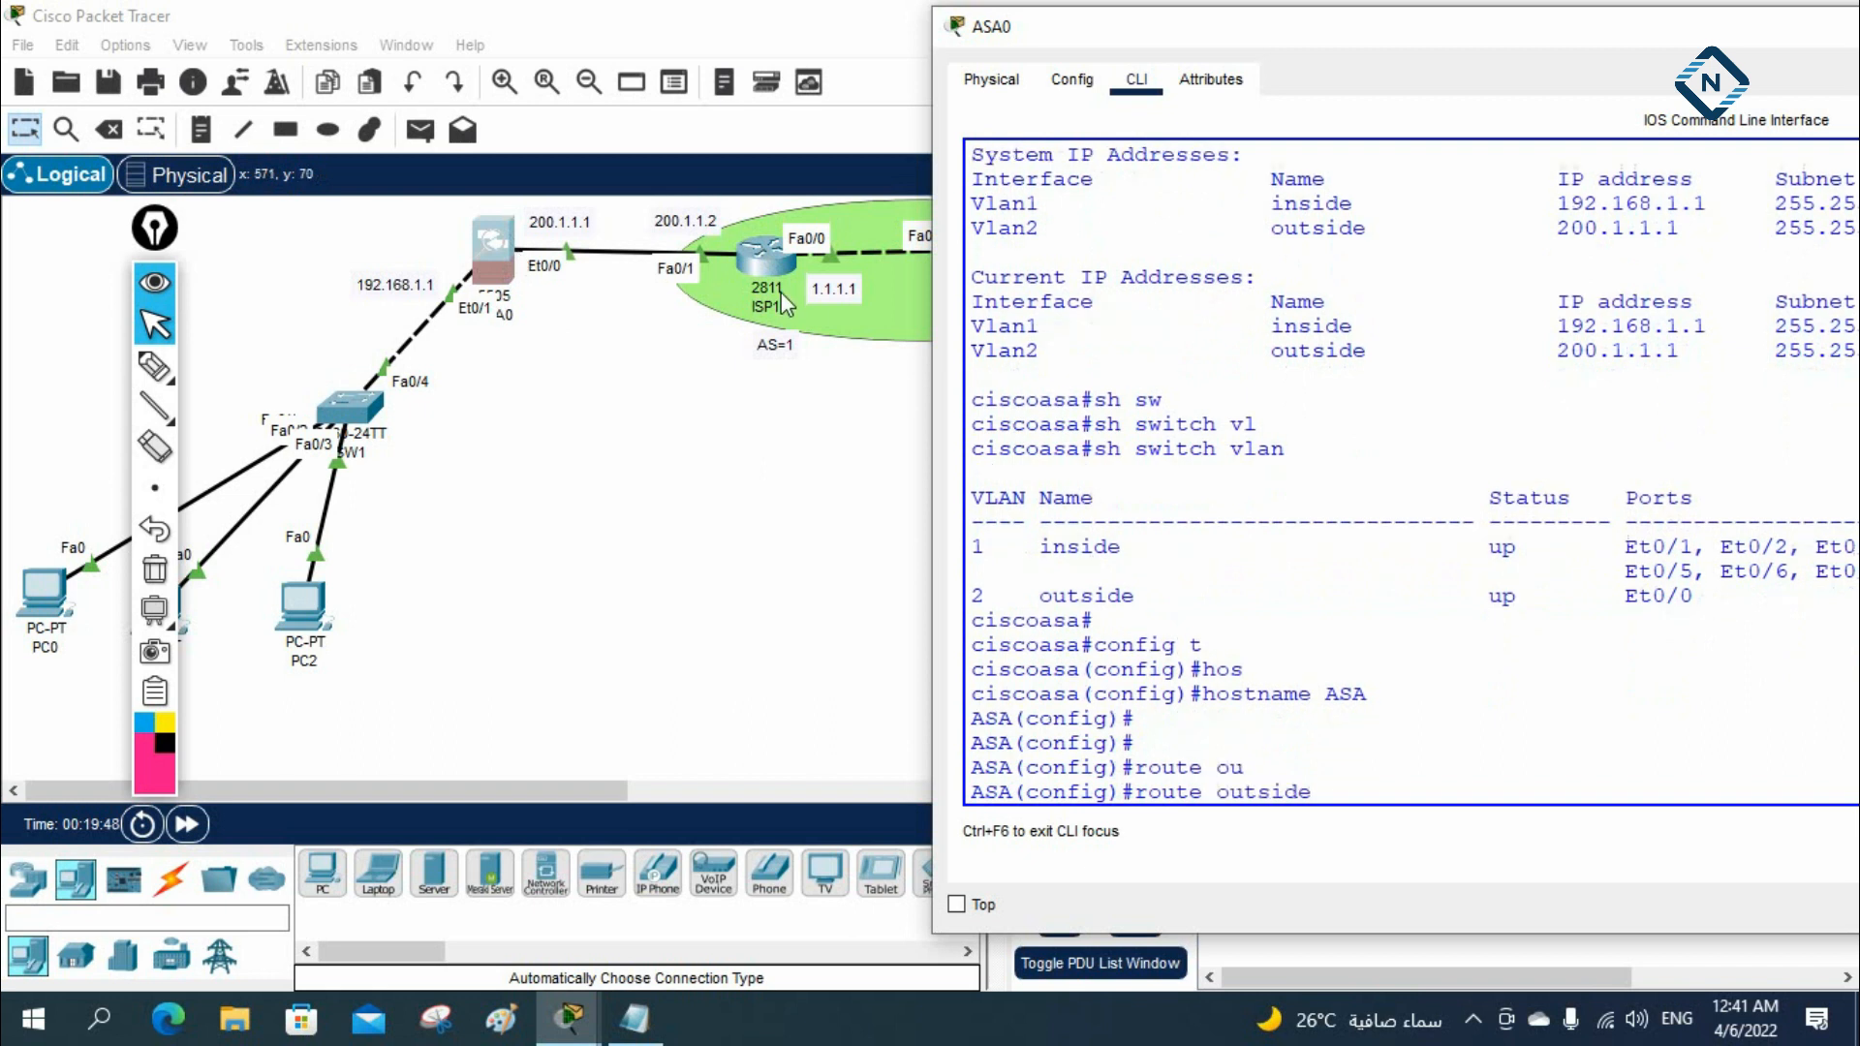
text(0.0.0.0 0..0)
key(BackSpace)
text(0.0.0.0)
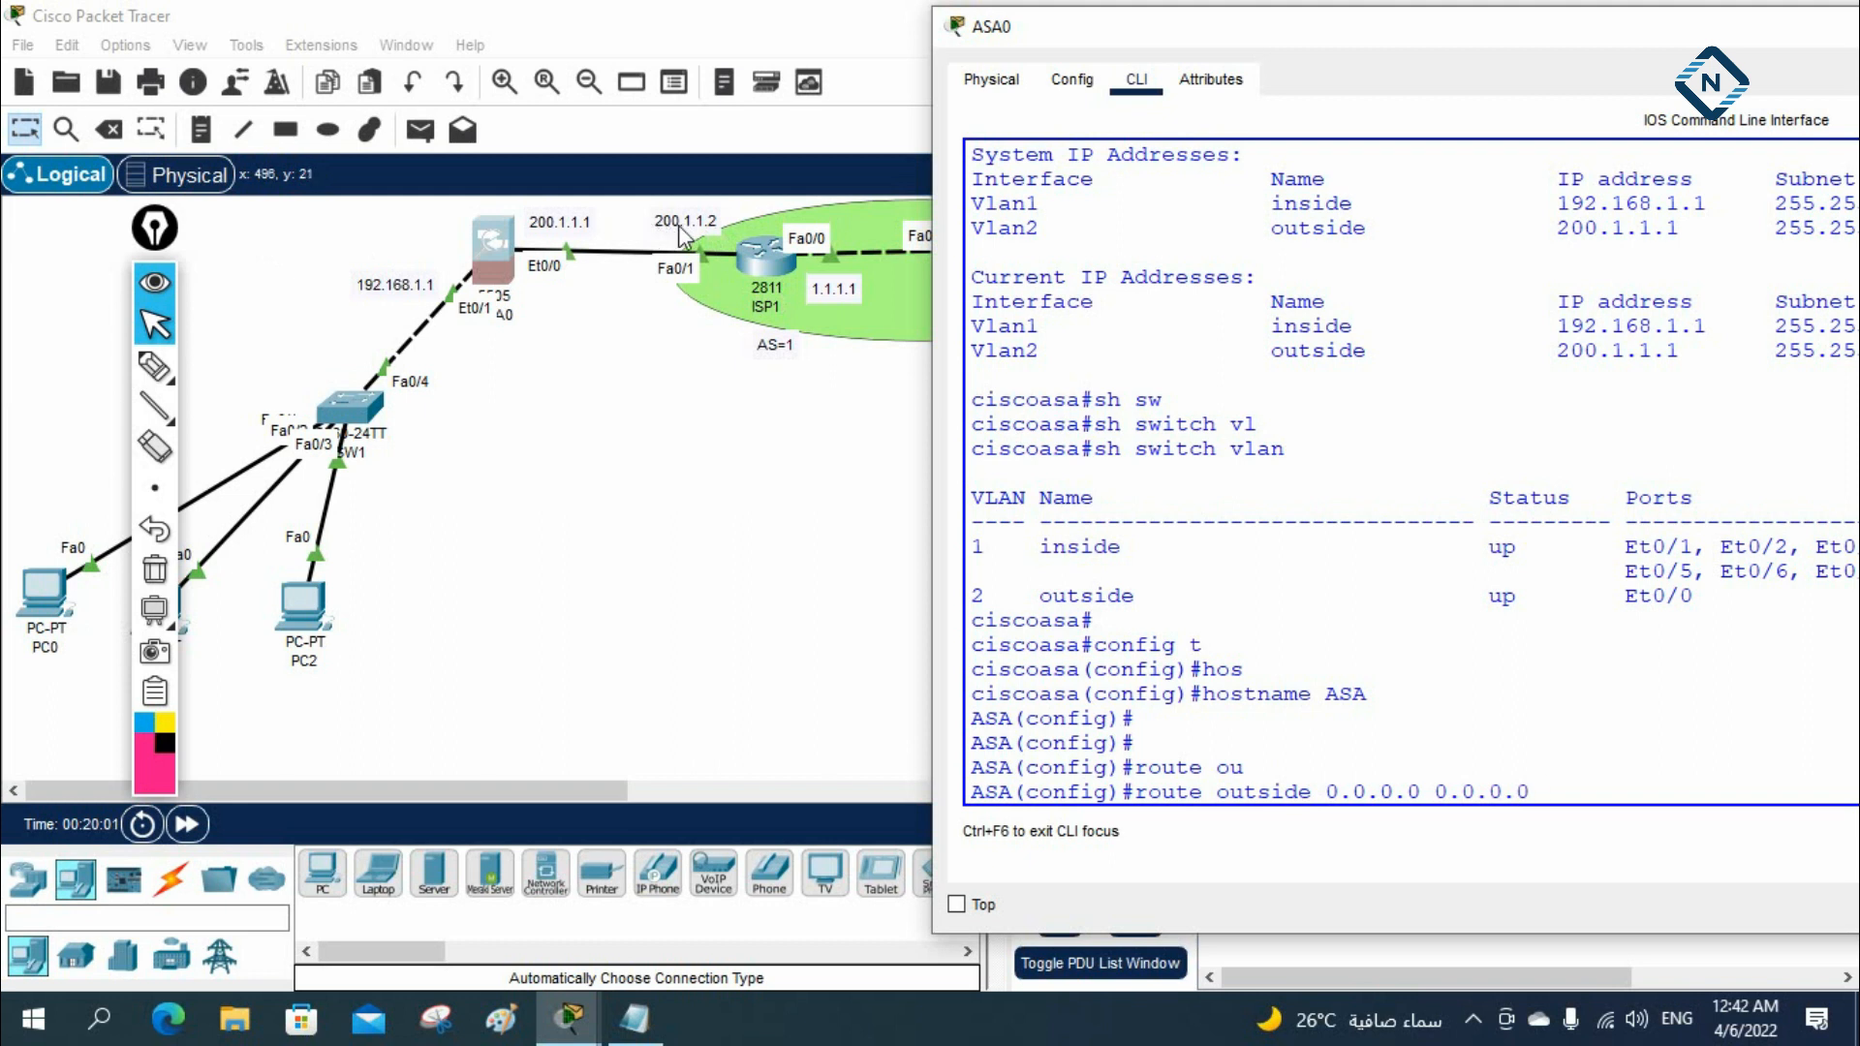
text( 200.1.1.2)
key(Return)
key(Return)
key(Return)
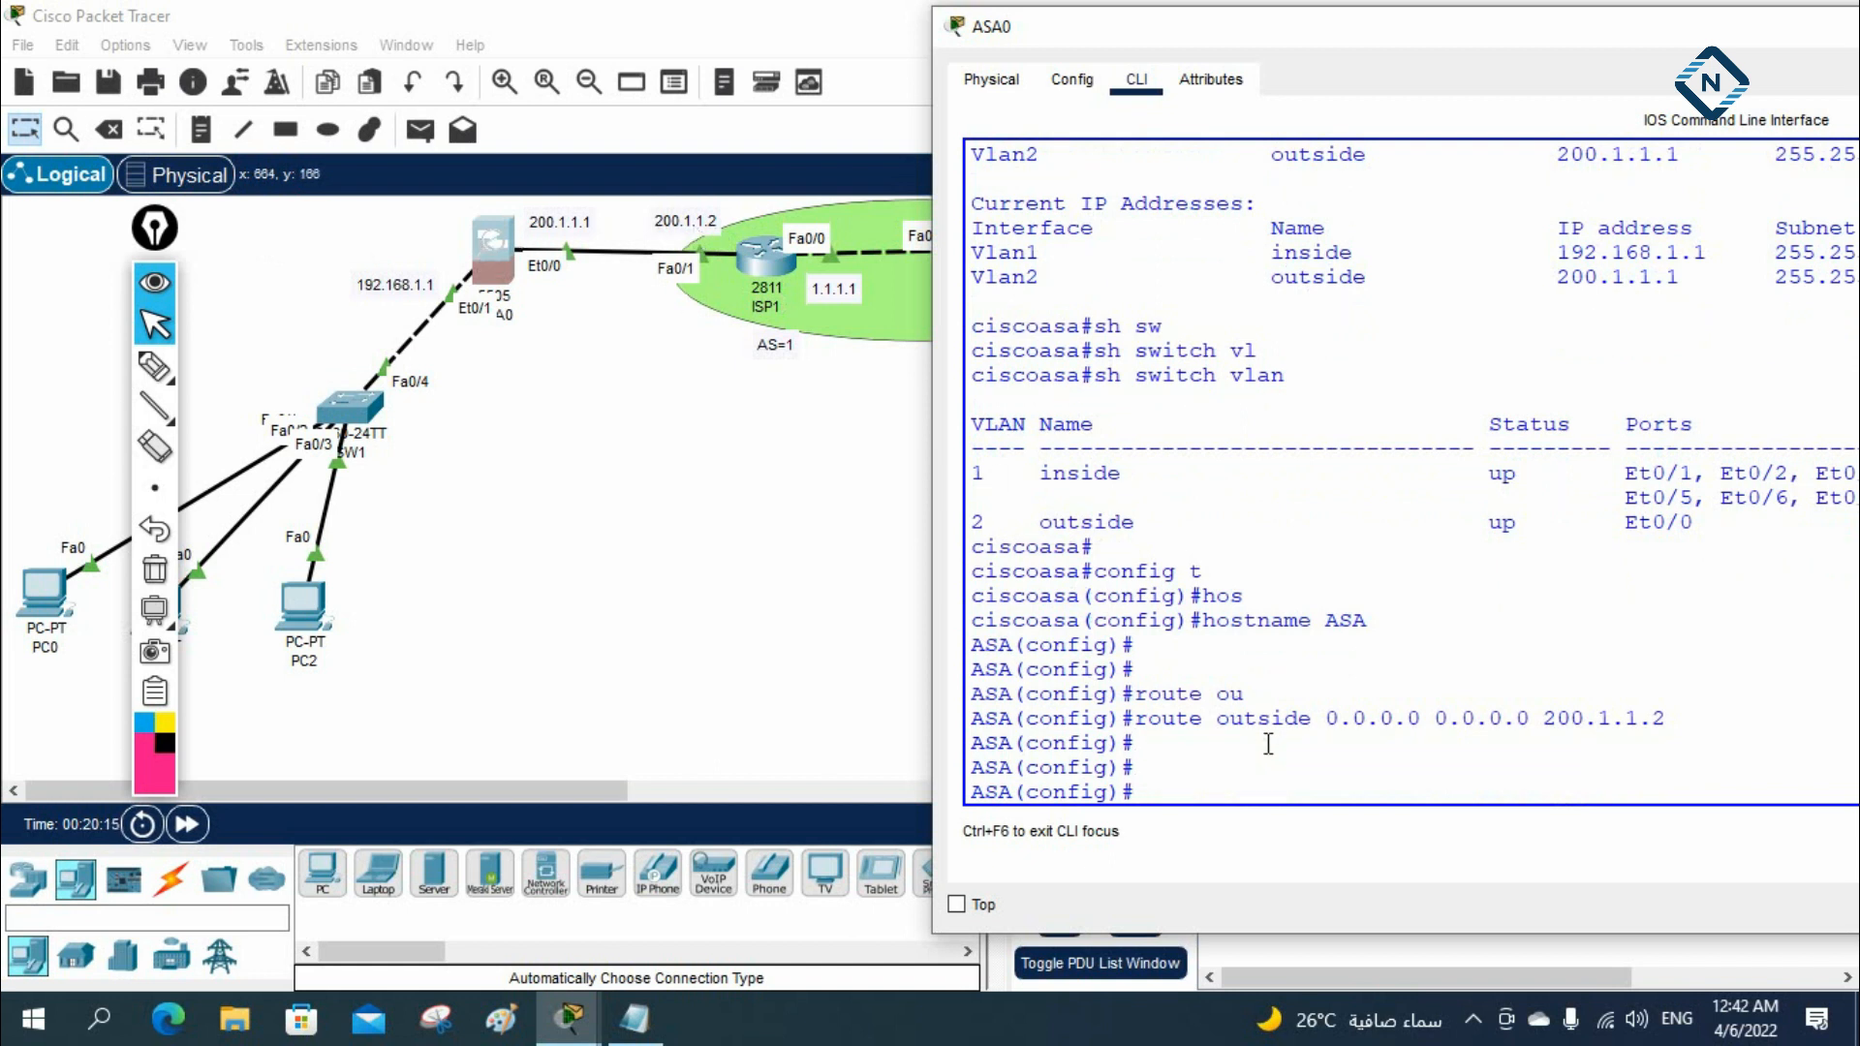
Ping the server at 8.8.8.8 twice from the ASA console to test outside connectivity
text(ng 8.8.8.8)
key(Return)
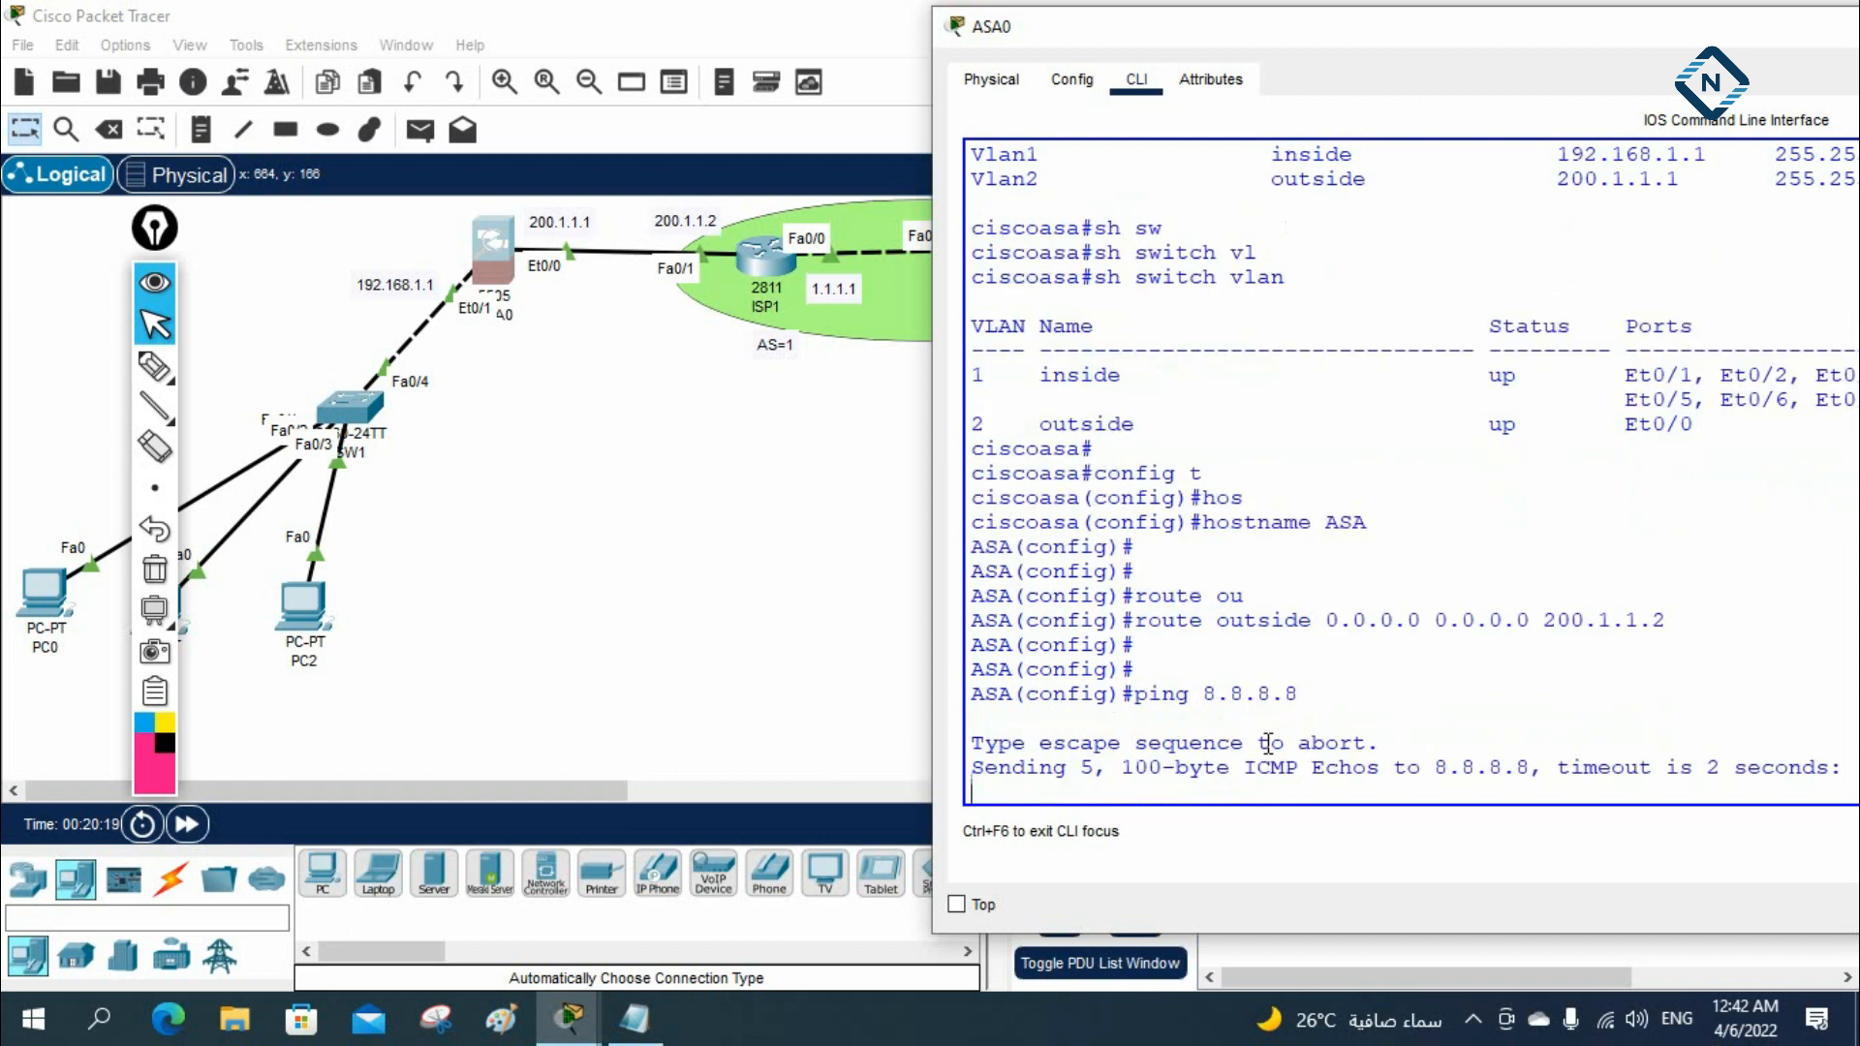
drag(1271, 33, 1334, 28)
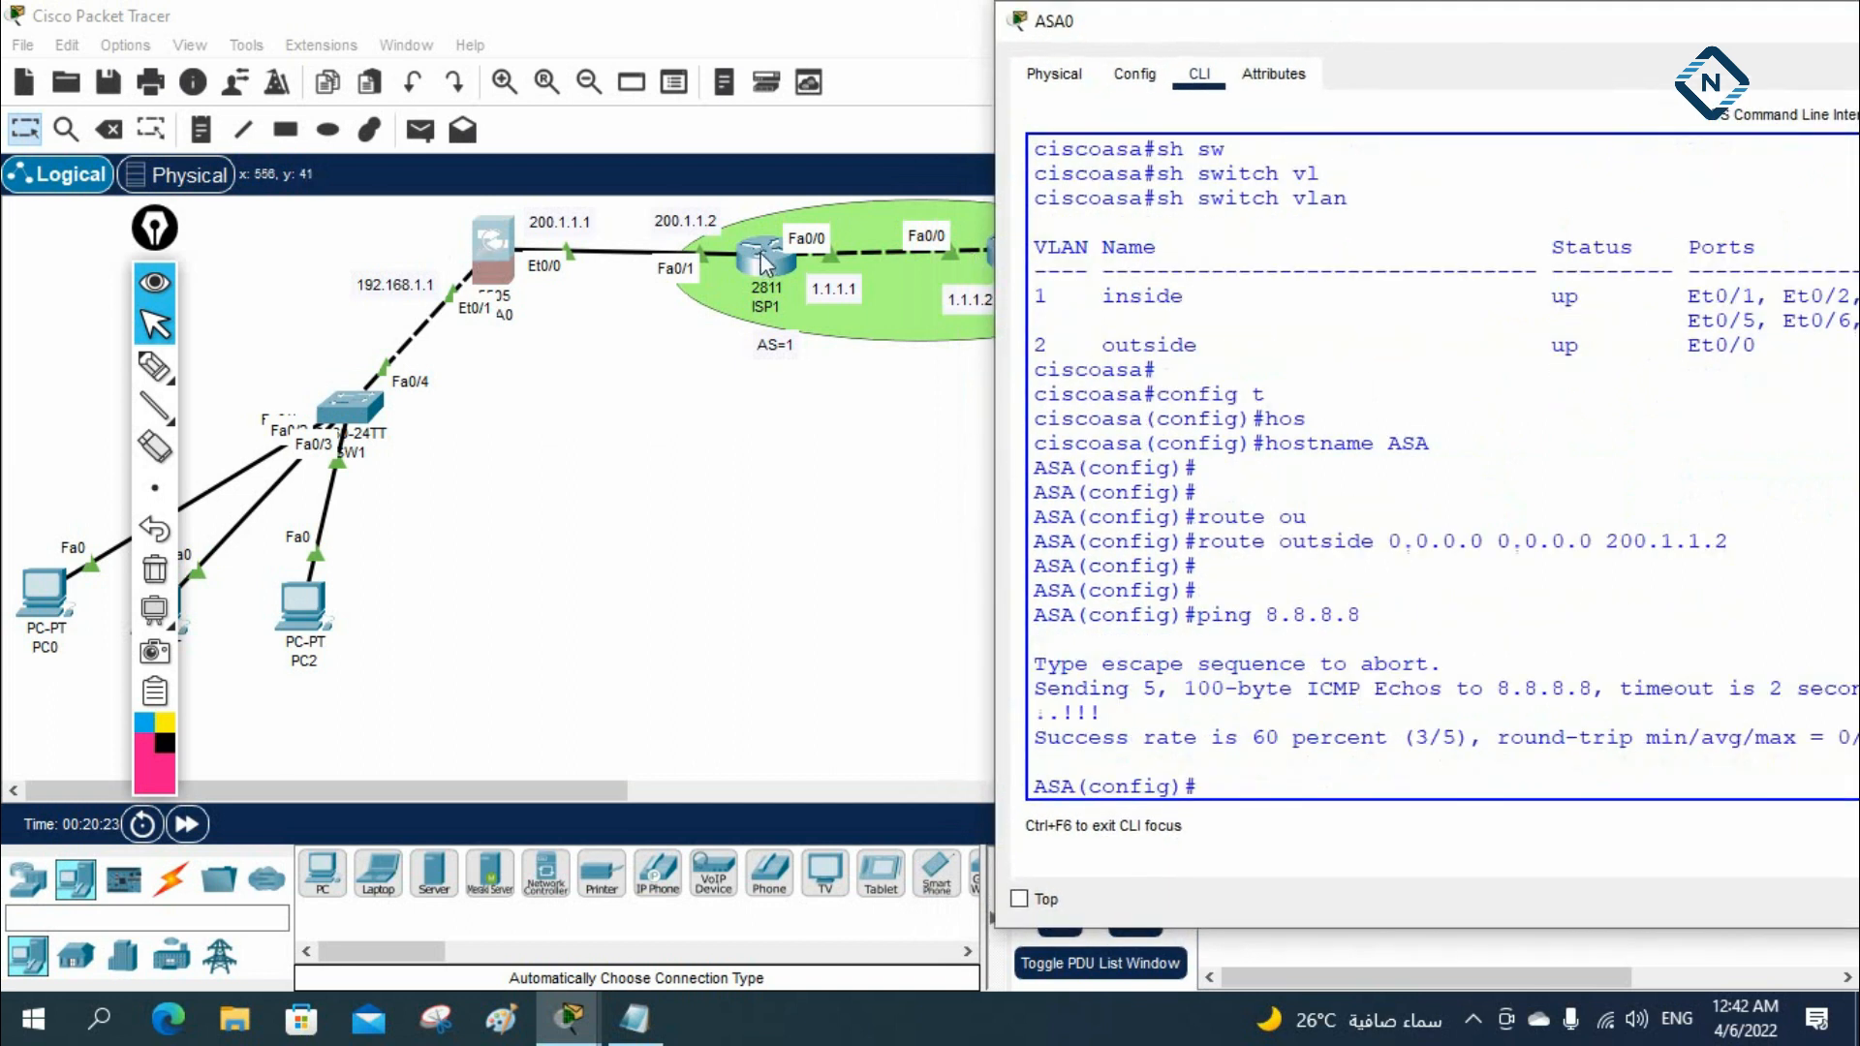
drag(1404, 736, 1473, 734)
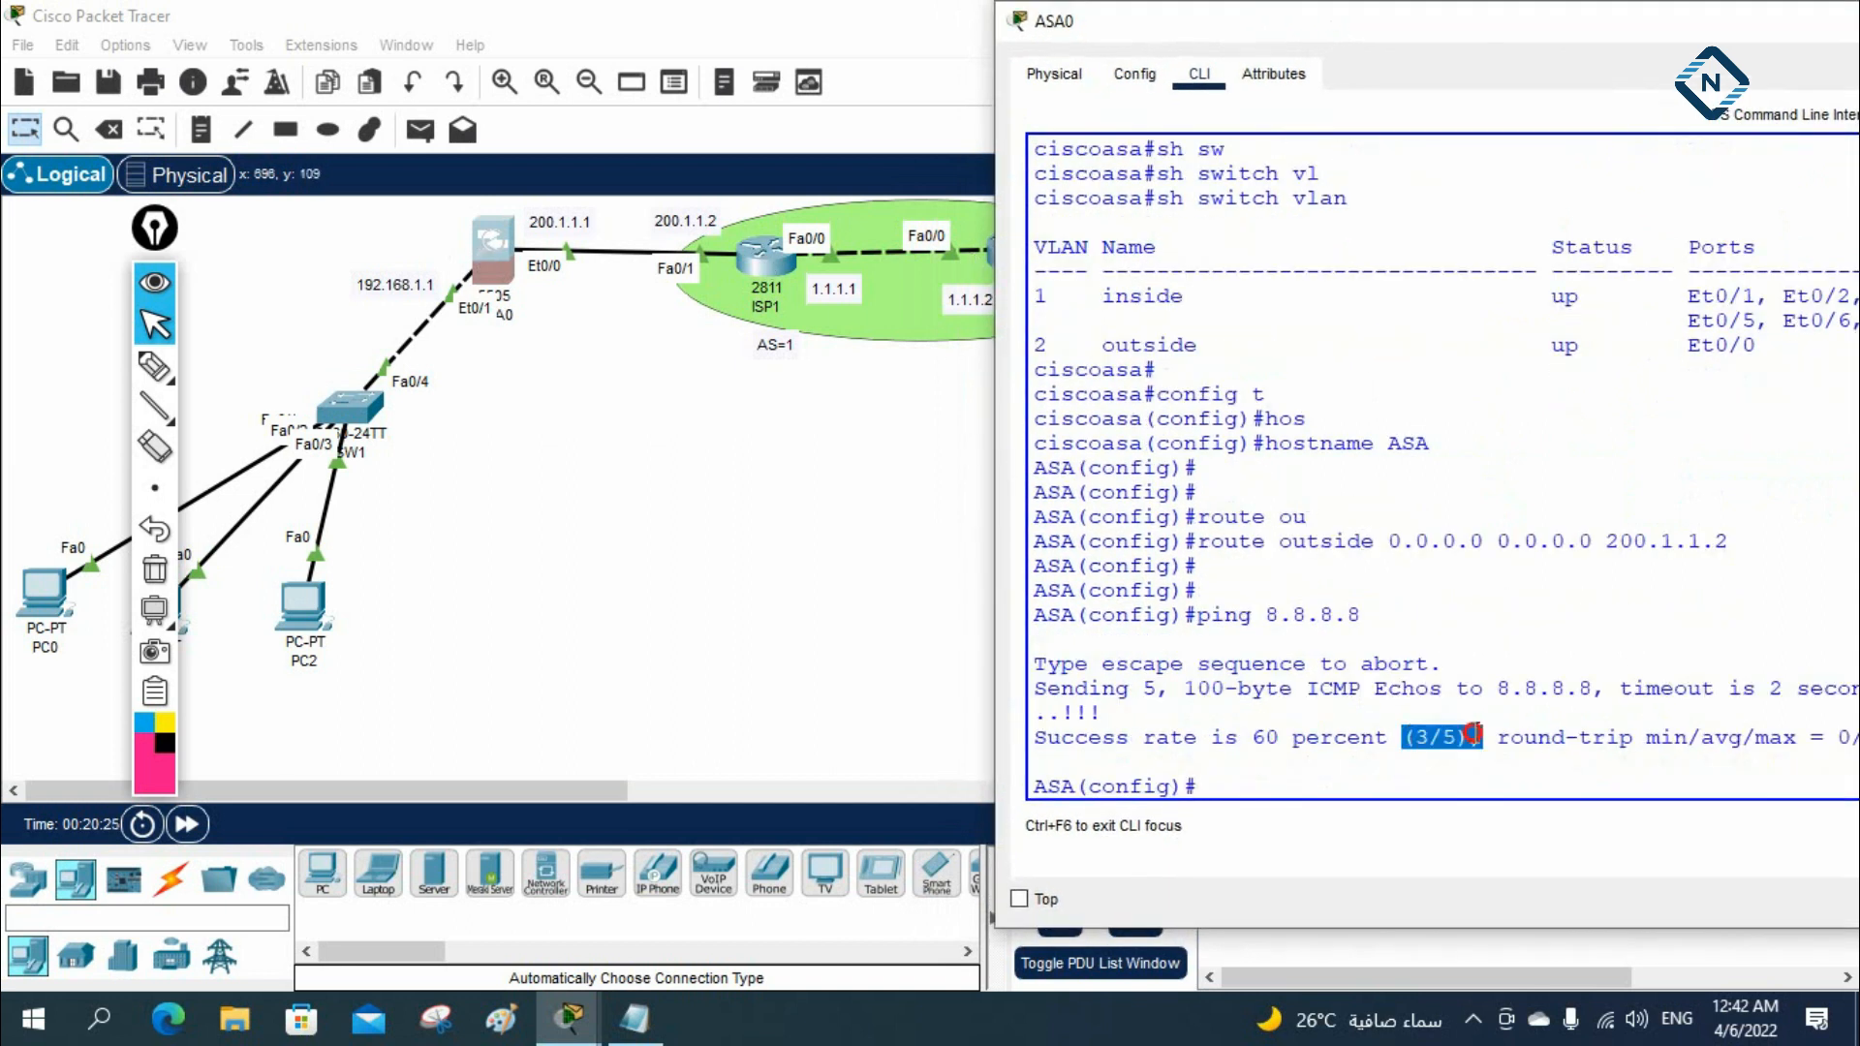
click(1392, 371)
key(Up)
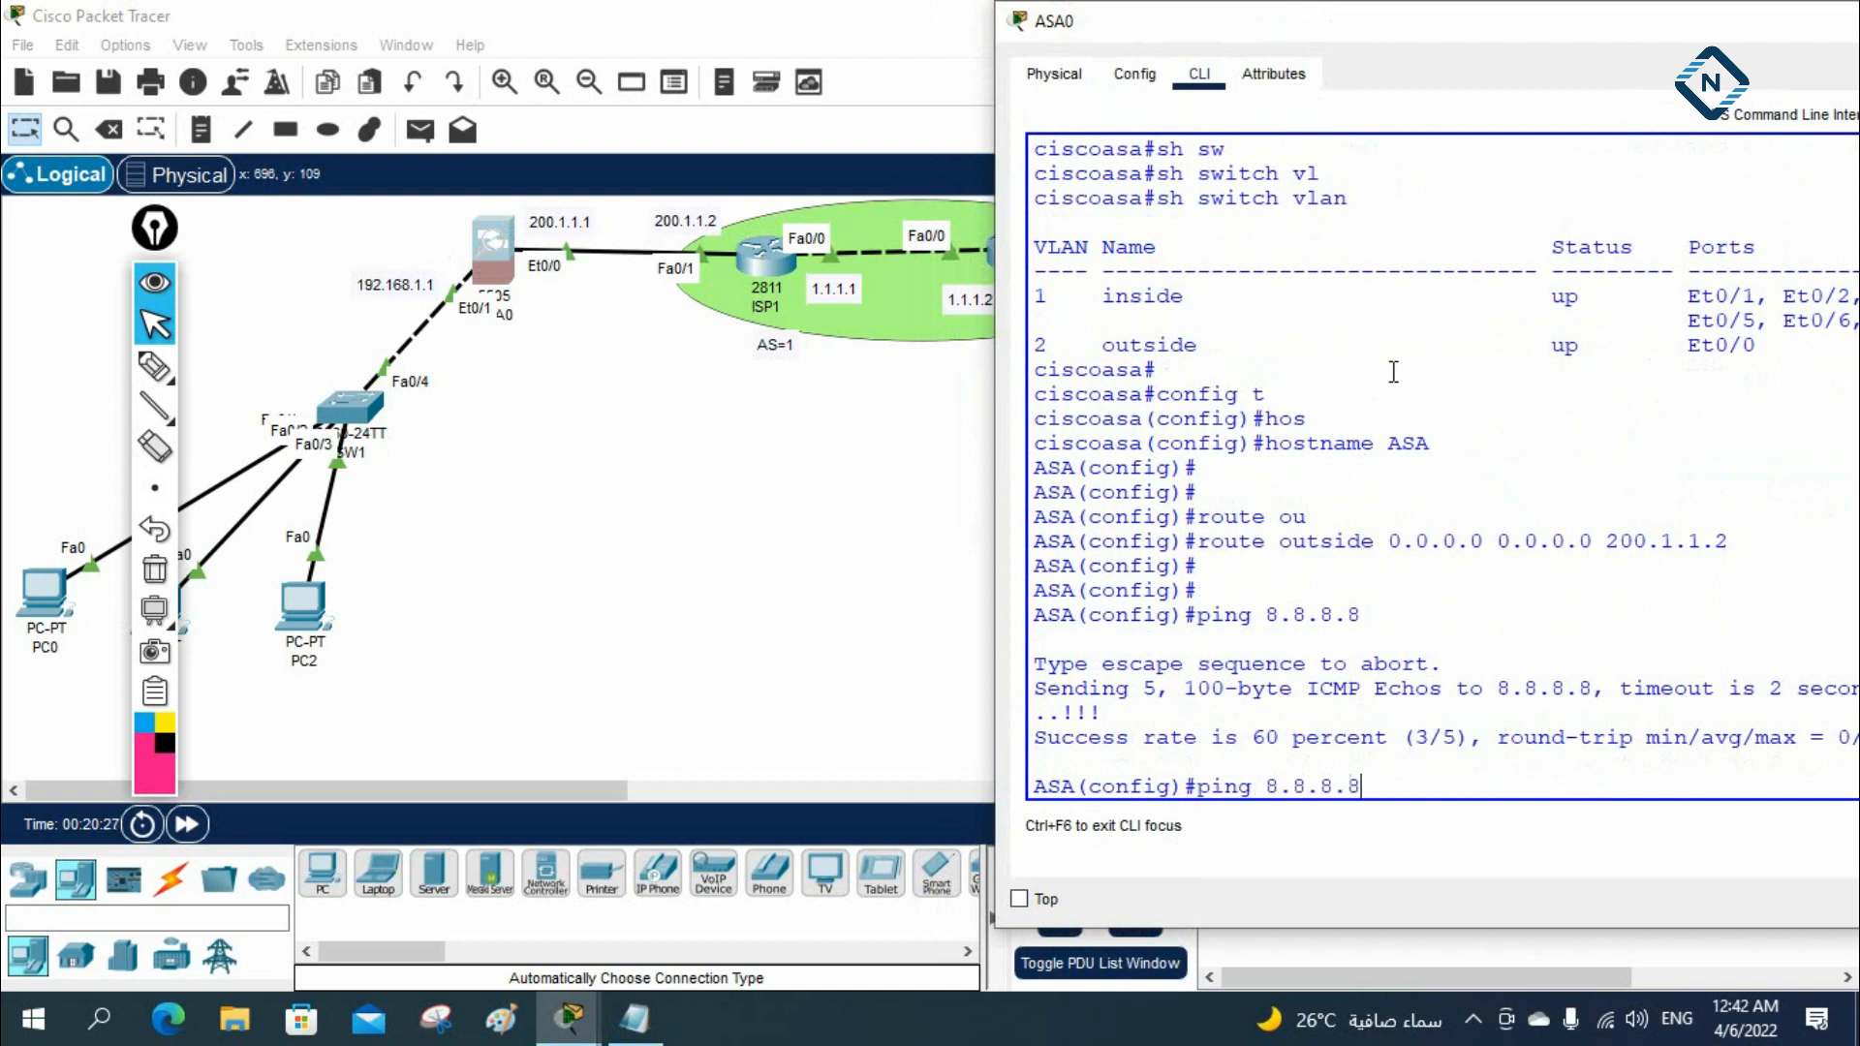
key(Return)
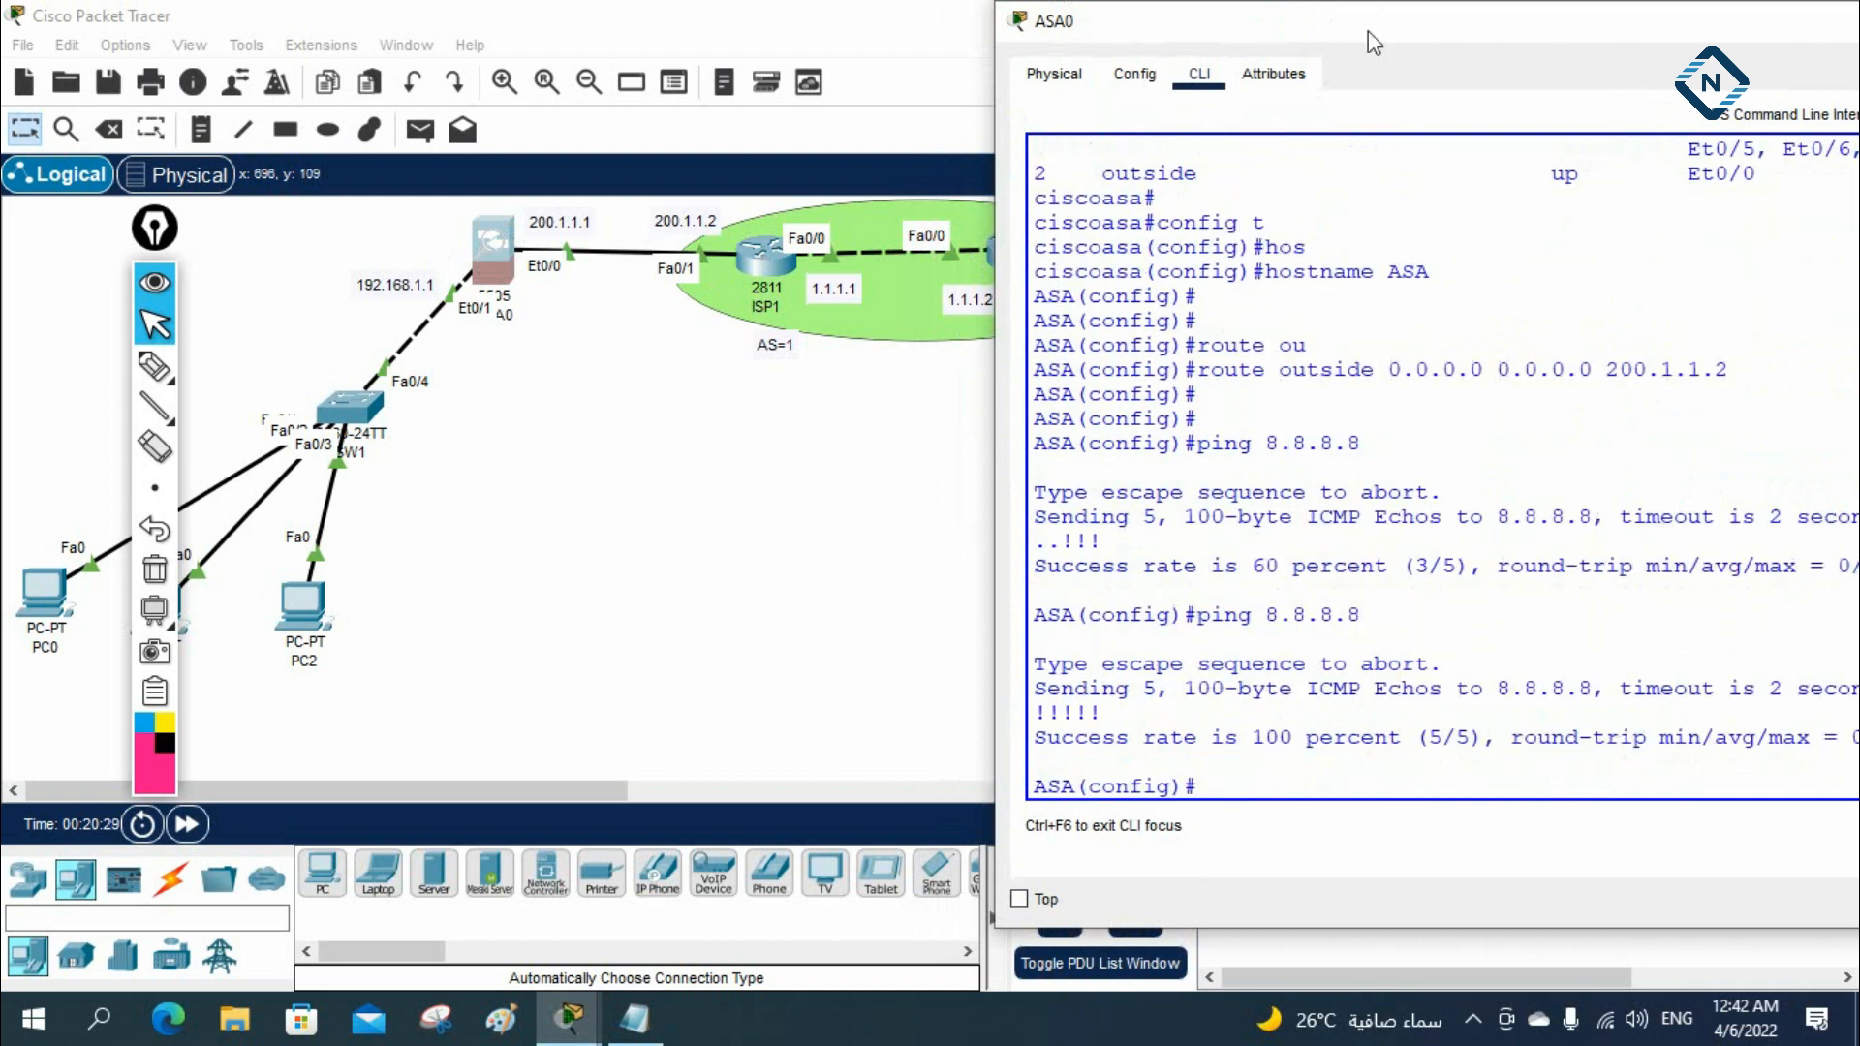
drag(1367, 31, 1391, 272)
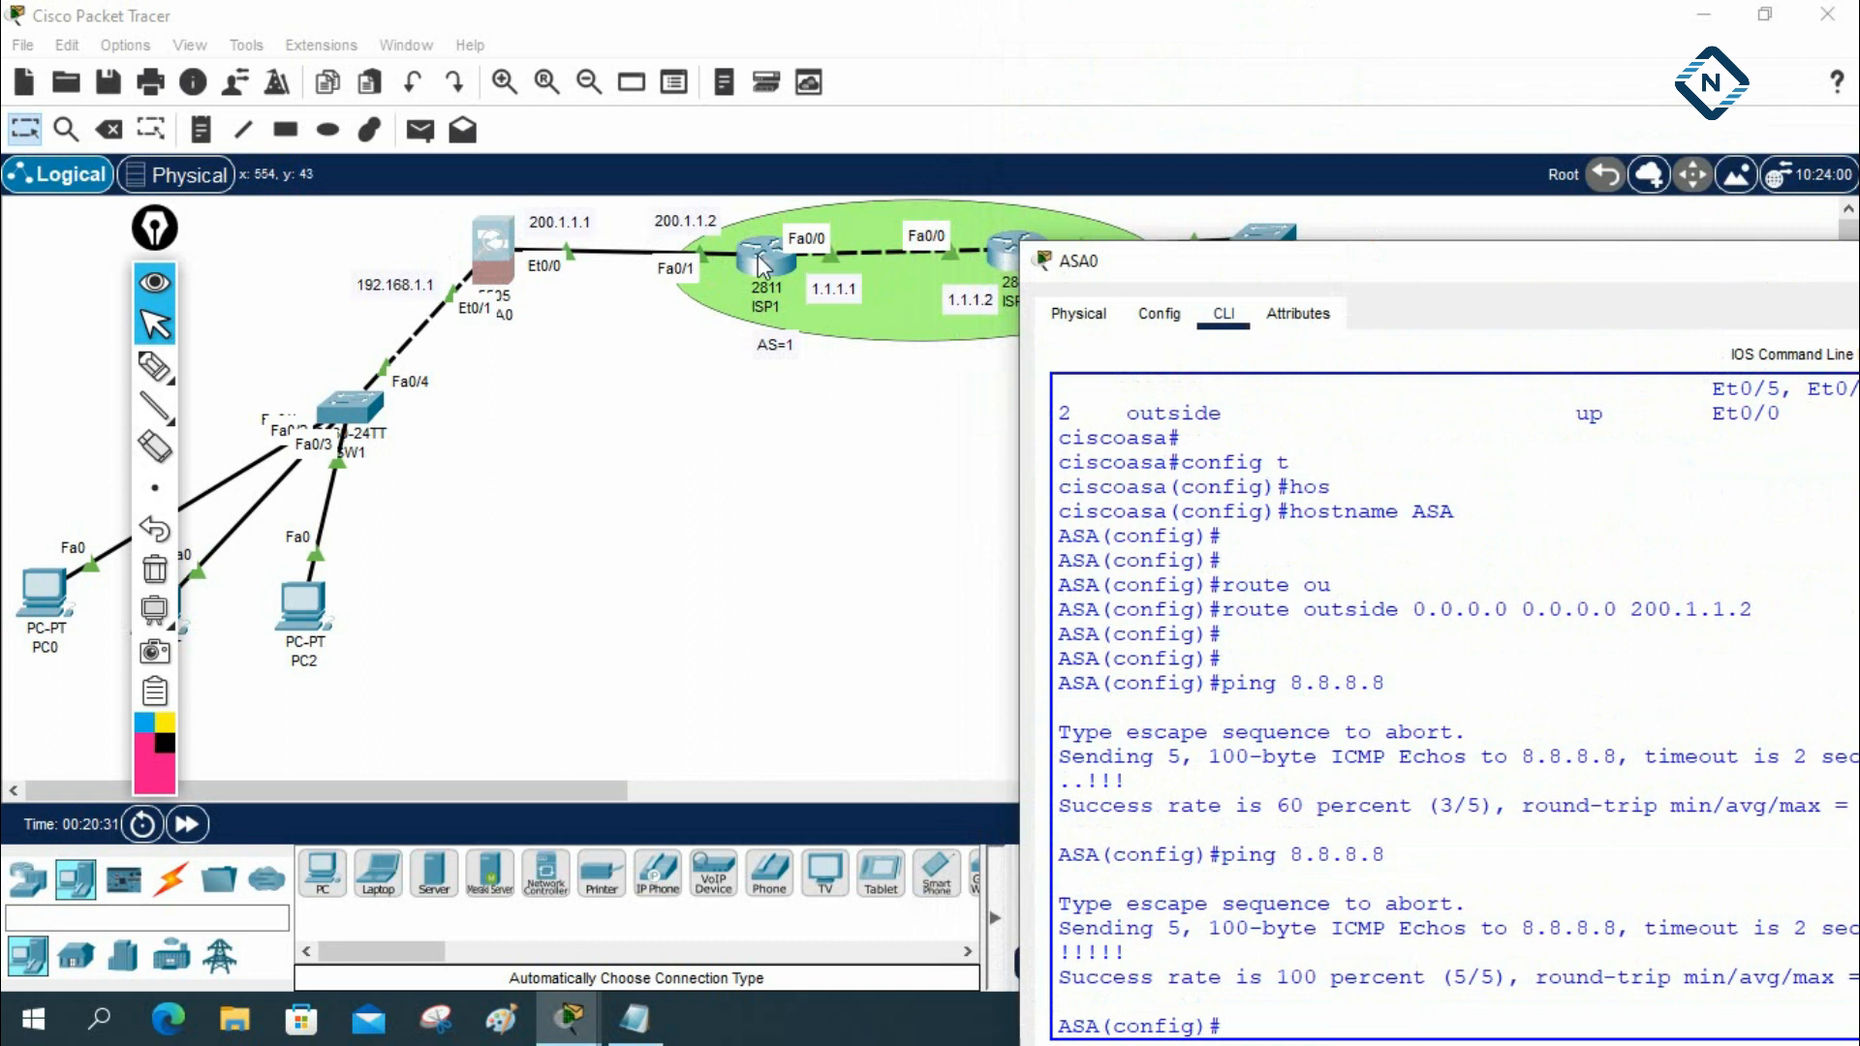
drag(1135, 256, 1129, 427)
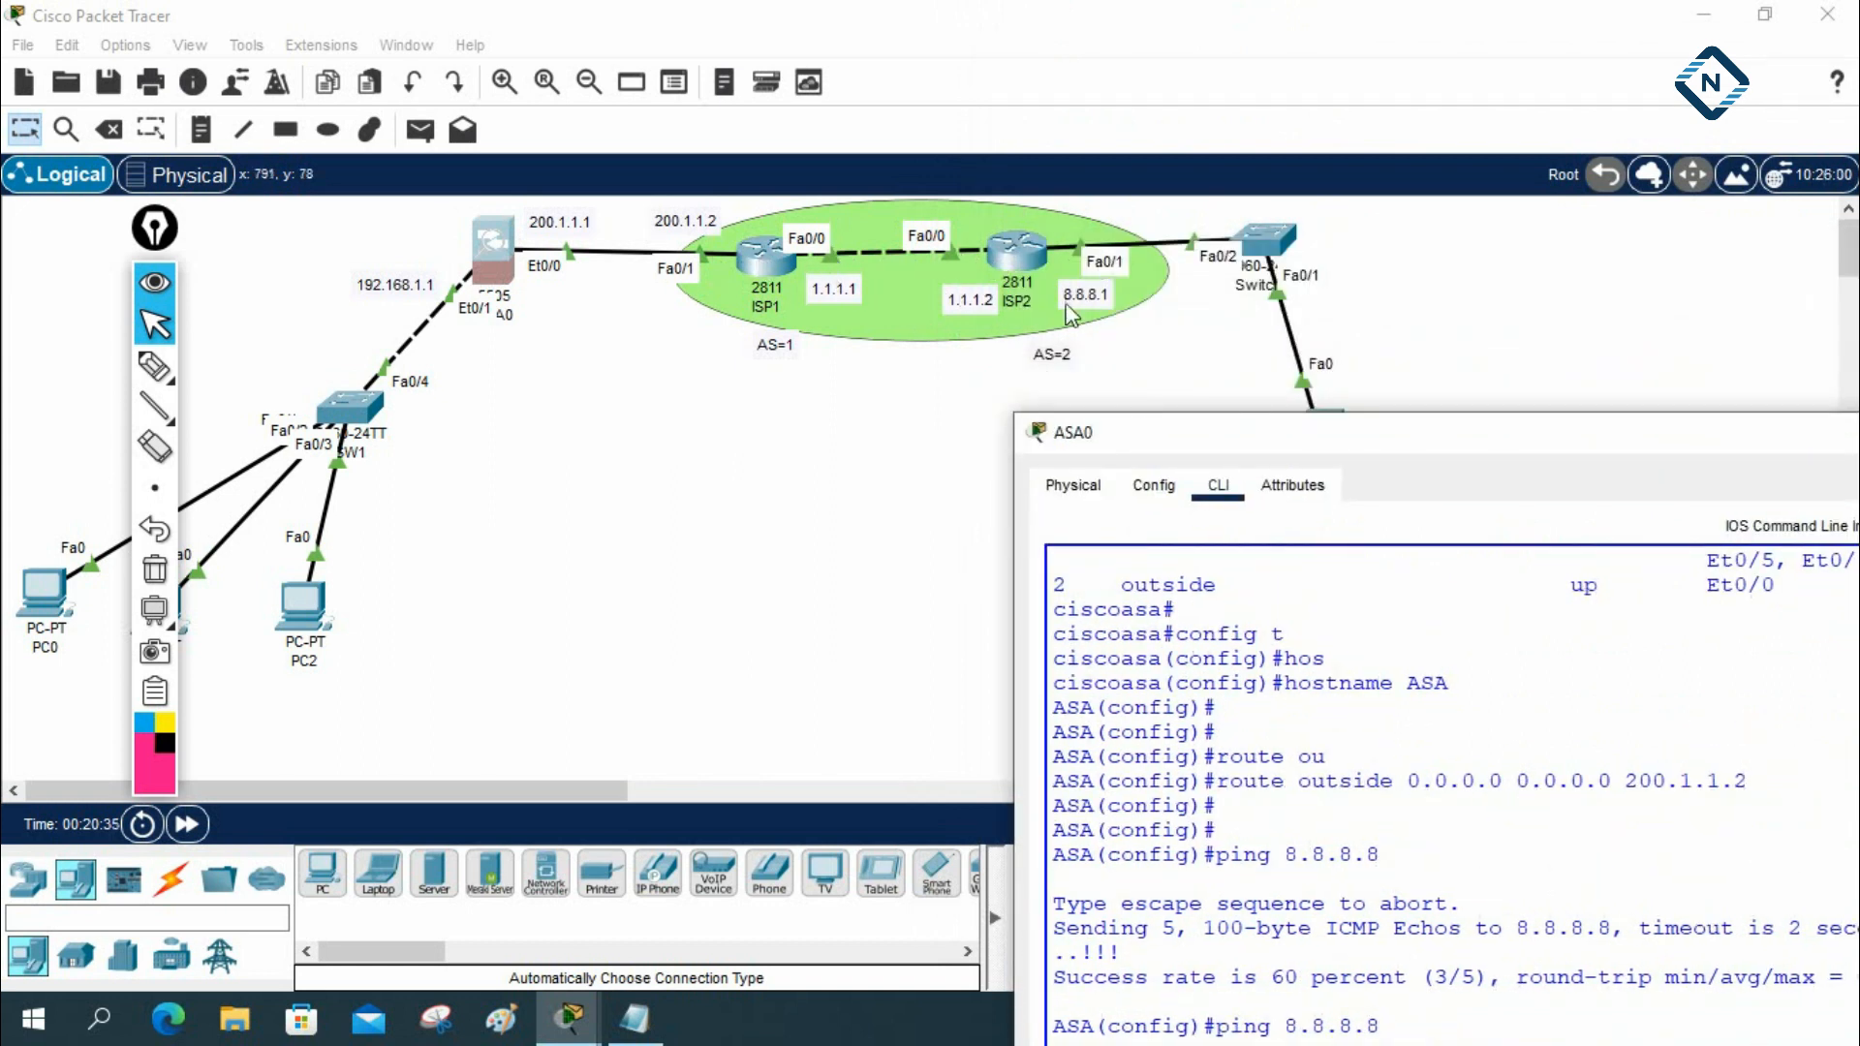
drag(1184, 432, 1232, 604)
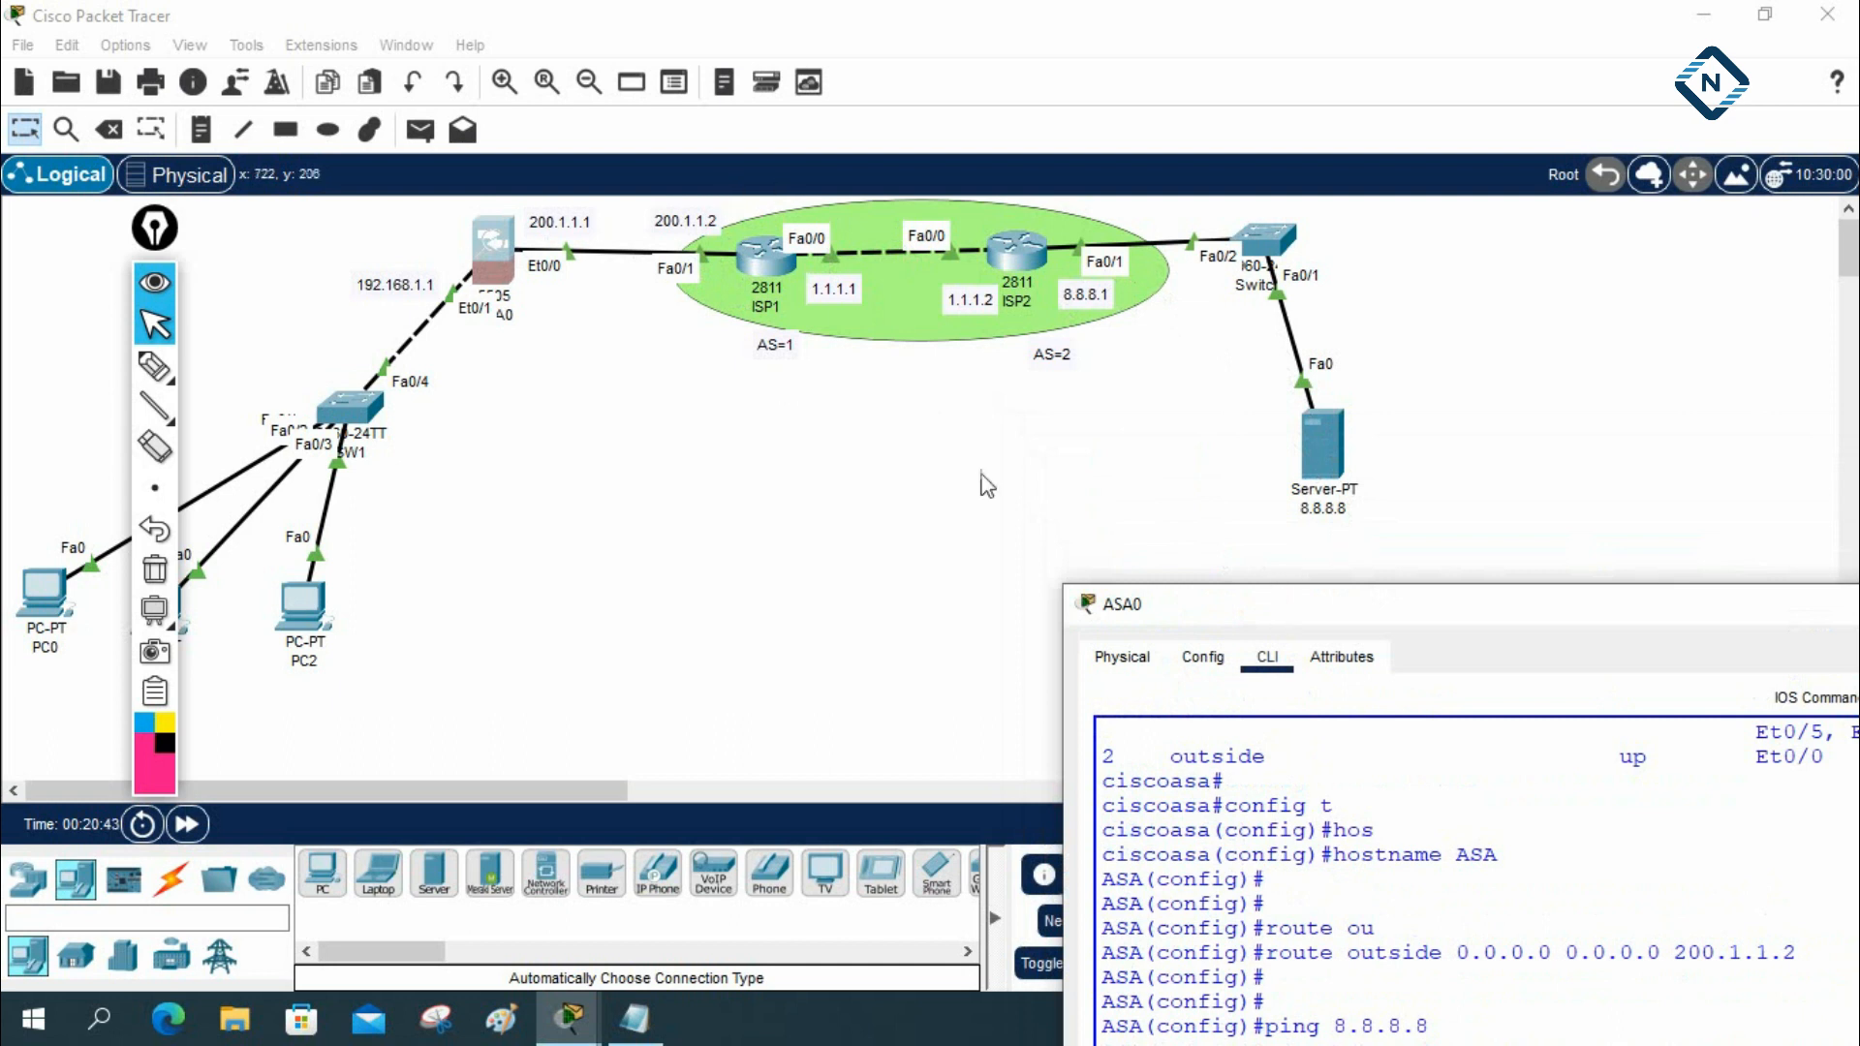
drag(1283, 606, 1143, 123)
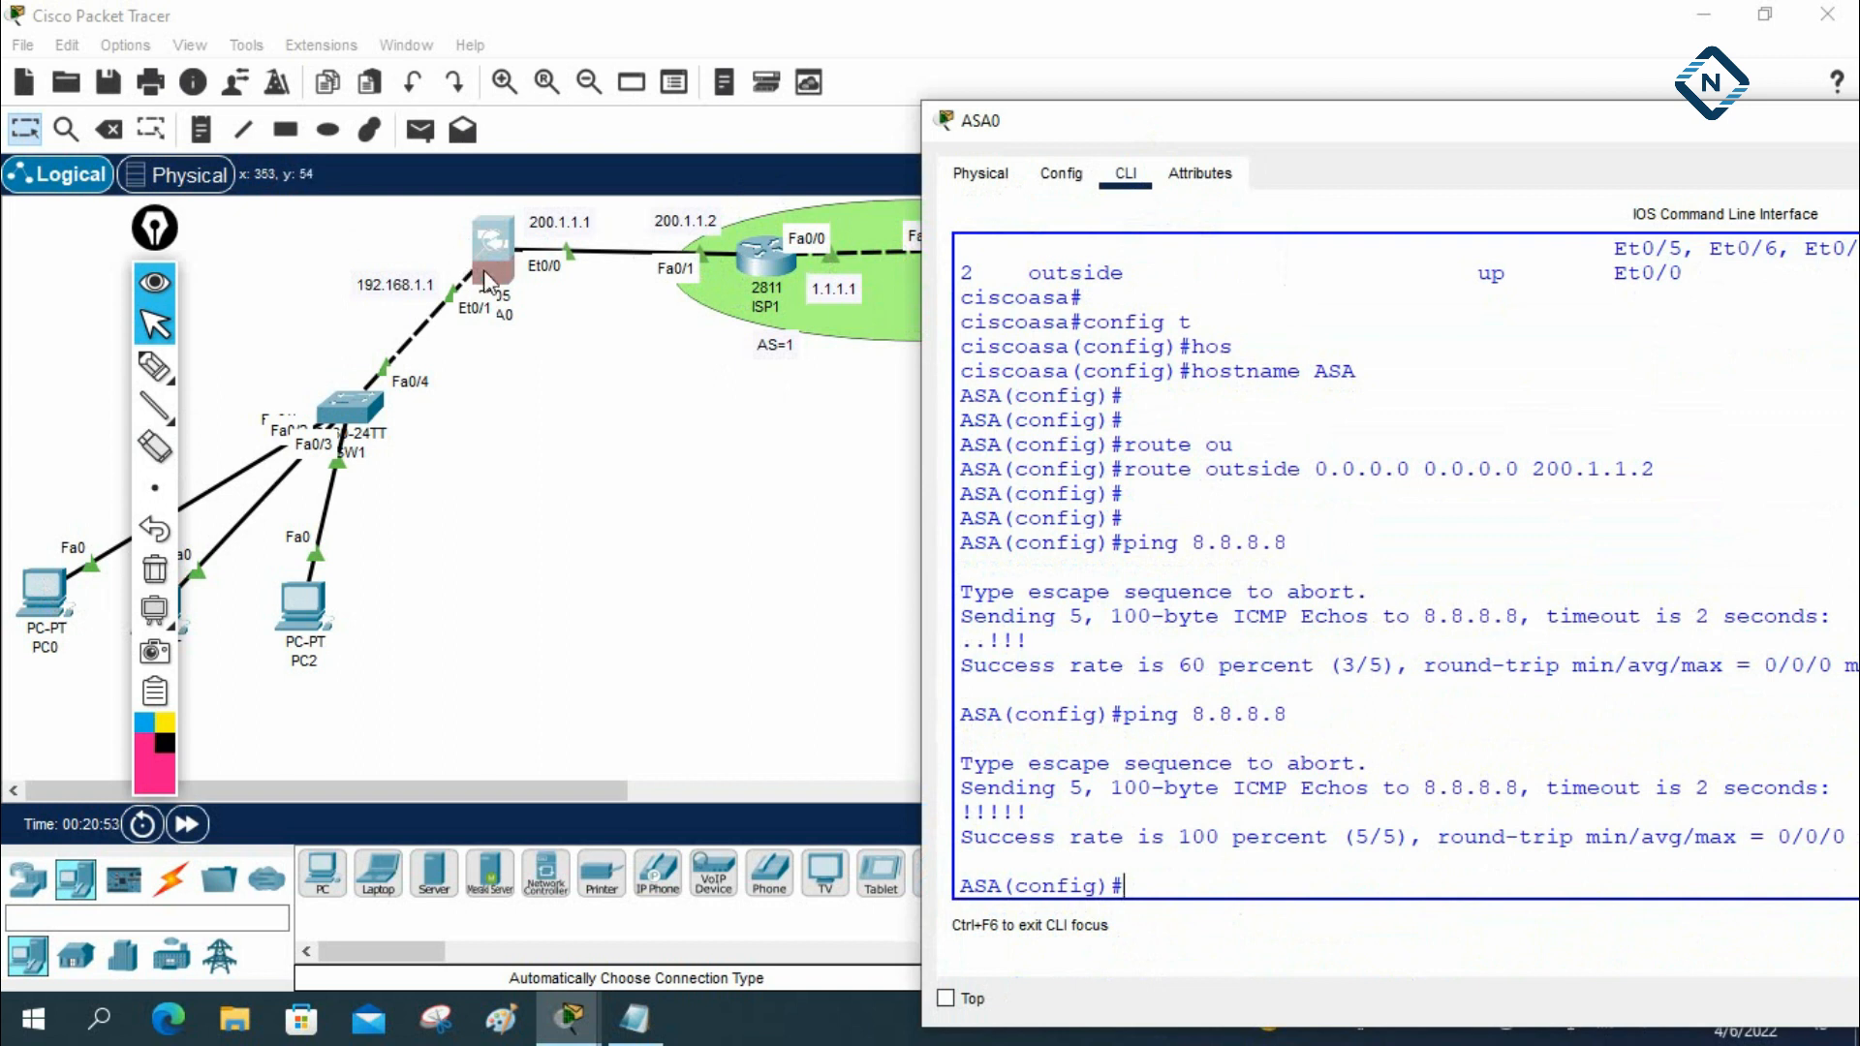
Open PC0's Command Prompt and display its IP settings with ipconfig
click(43, 591)
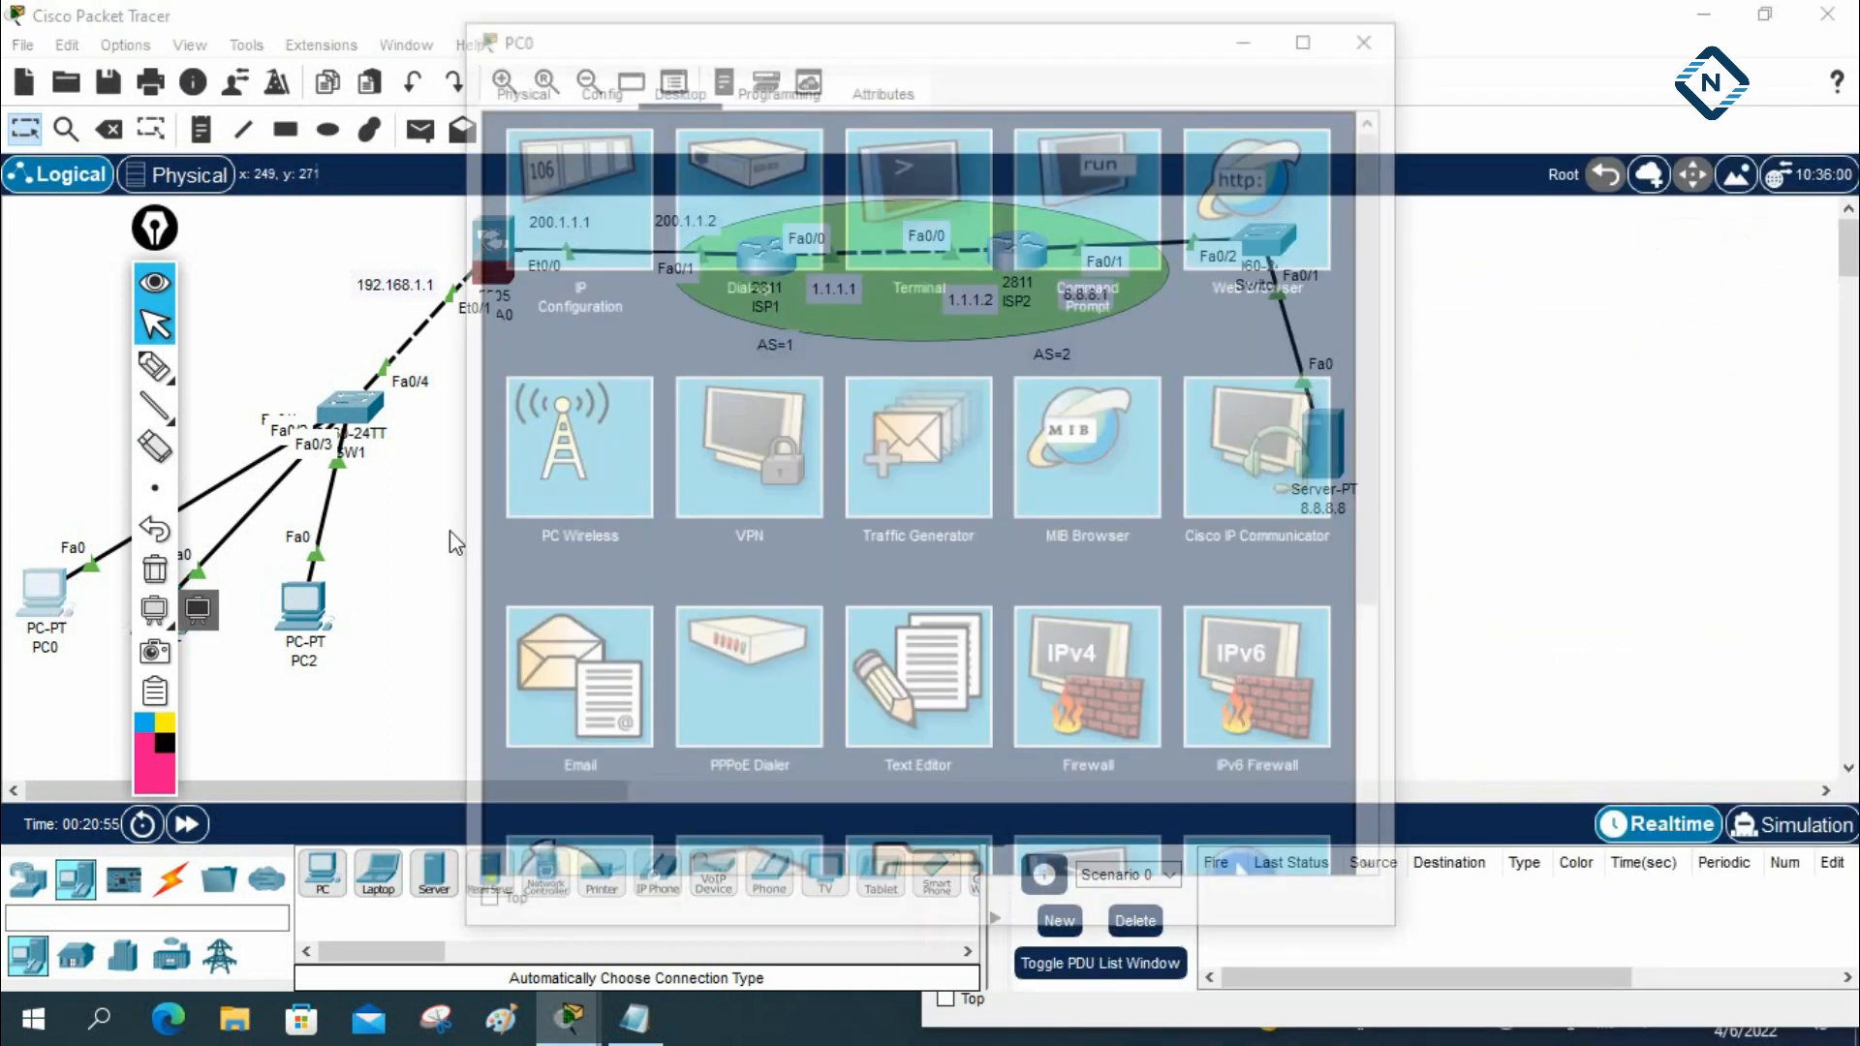
click(1101, 192)
text(ifconfig)
key(Return)
text(ipconfig)
key(Return)
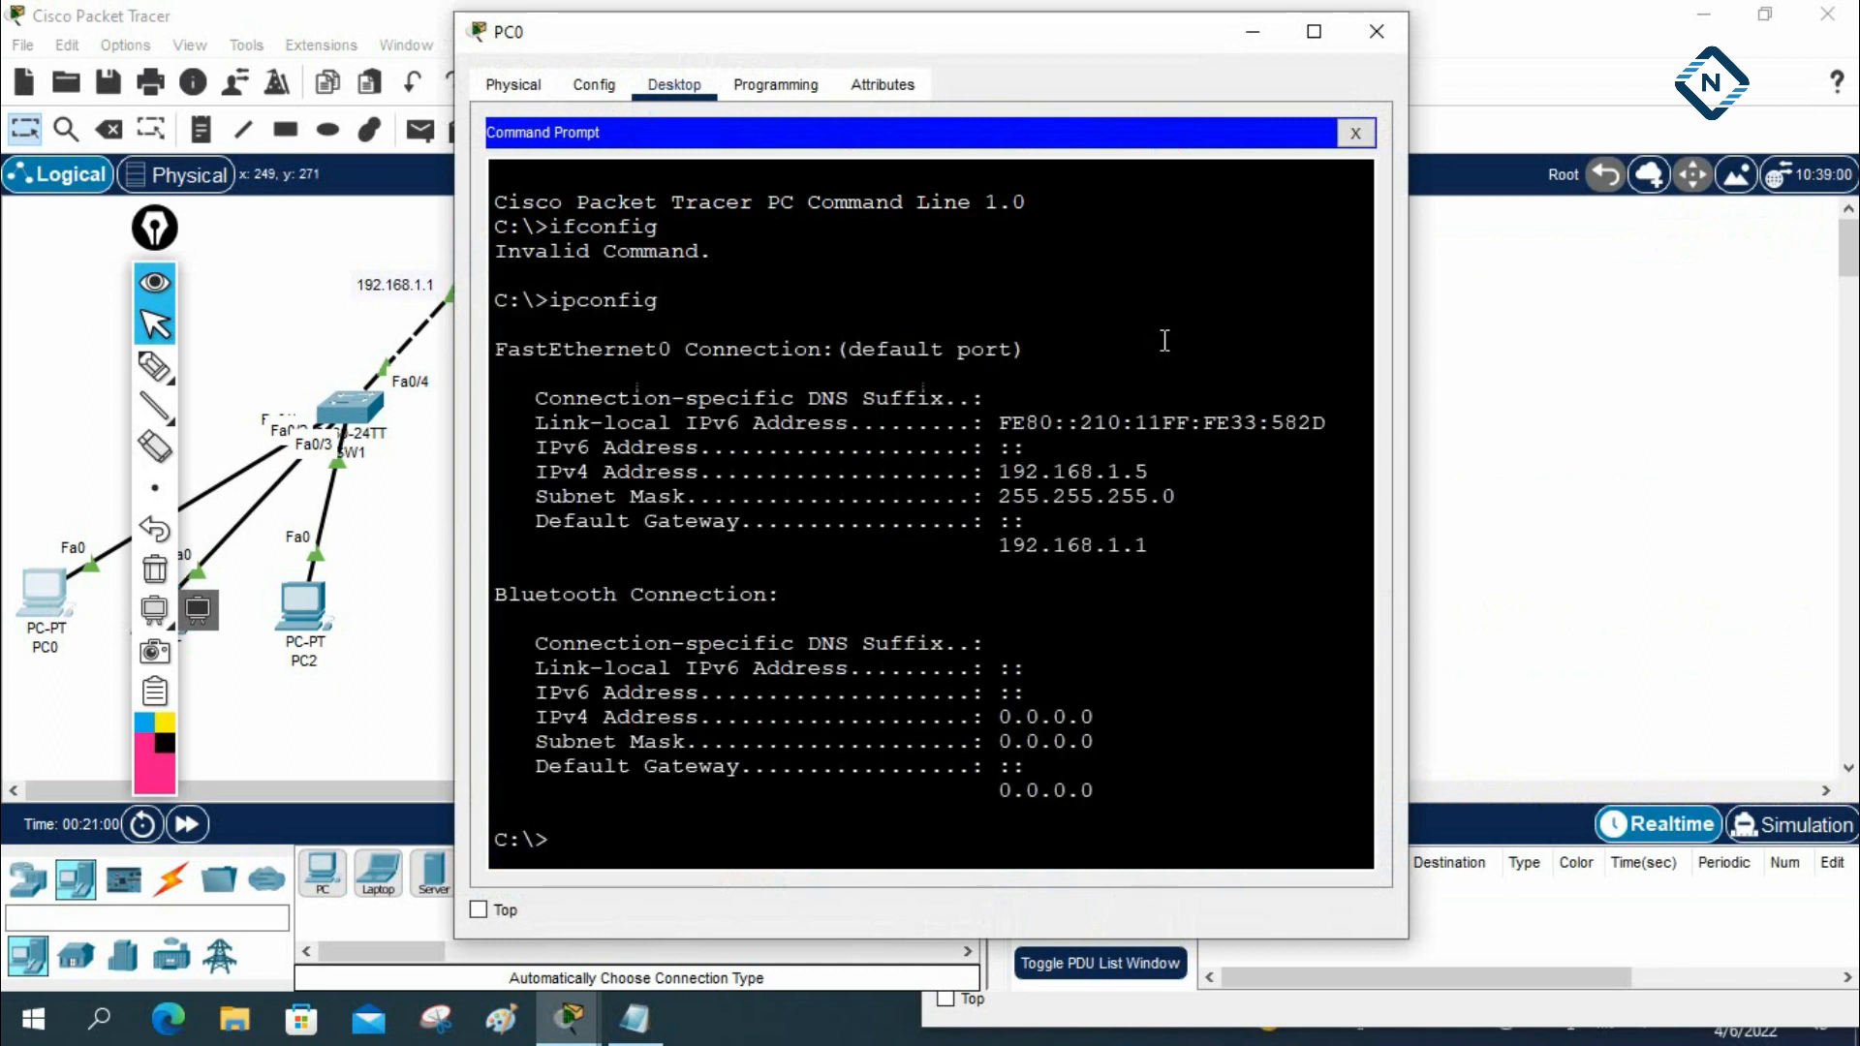
key(Return)
key(Return)
Ping 8.8.8.8 from PC0 to test reaching the server, and close the PC's window
text(p)
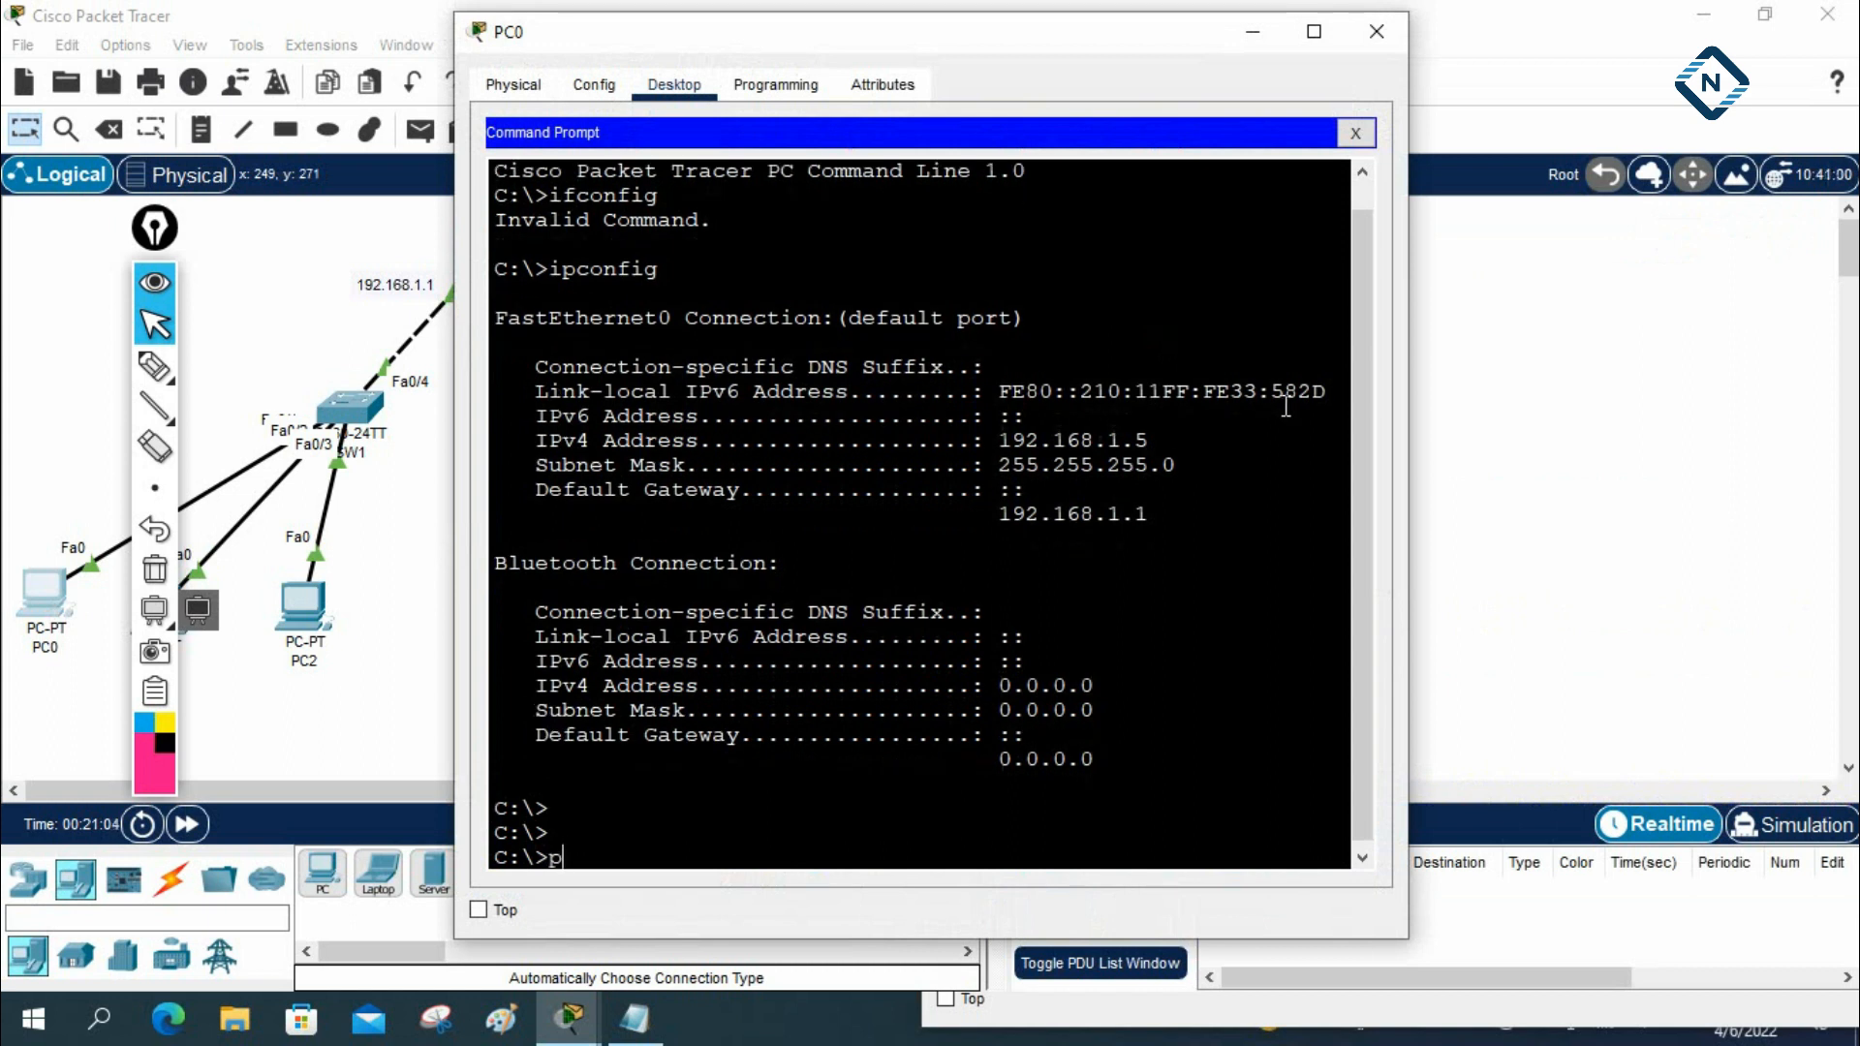
drag(1183, 435, 942, 448)
text(ing 8.8.8.)
key(Return)
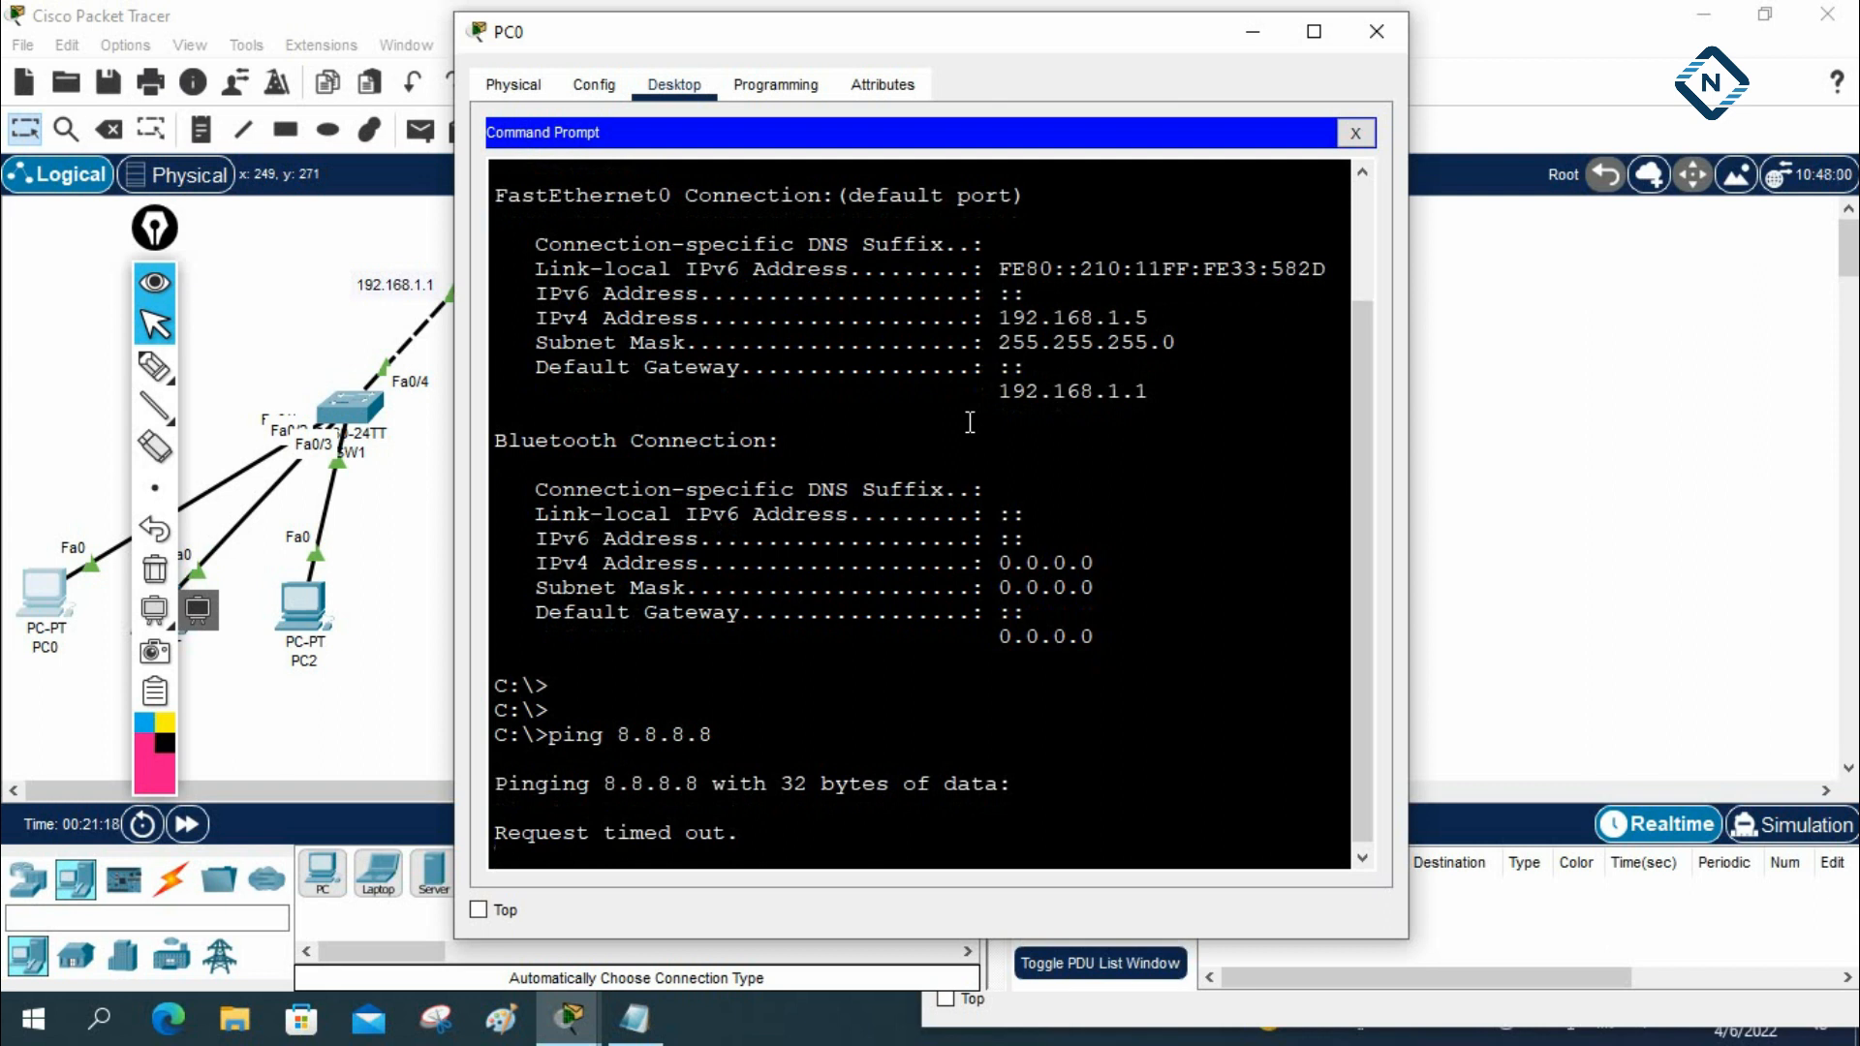
click(1379, 38)
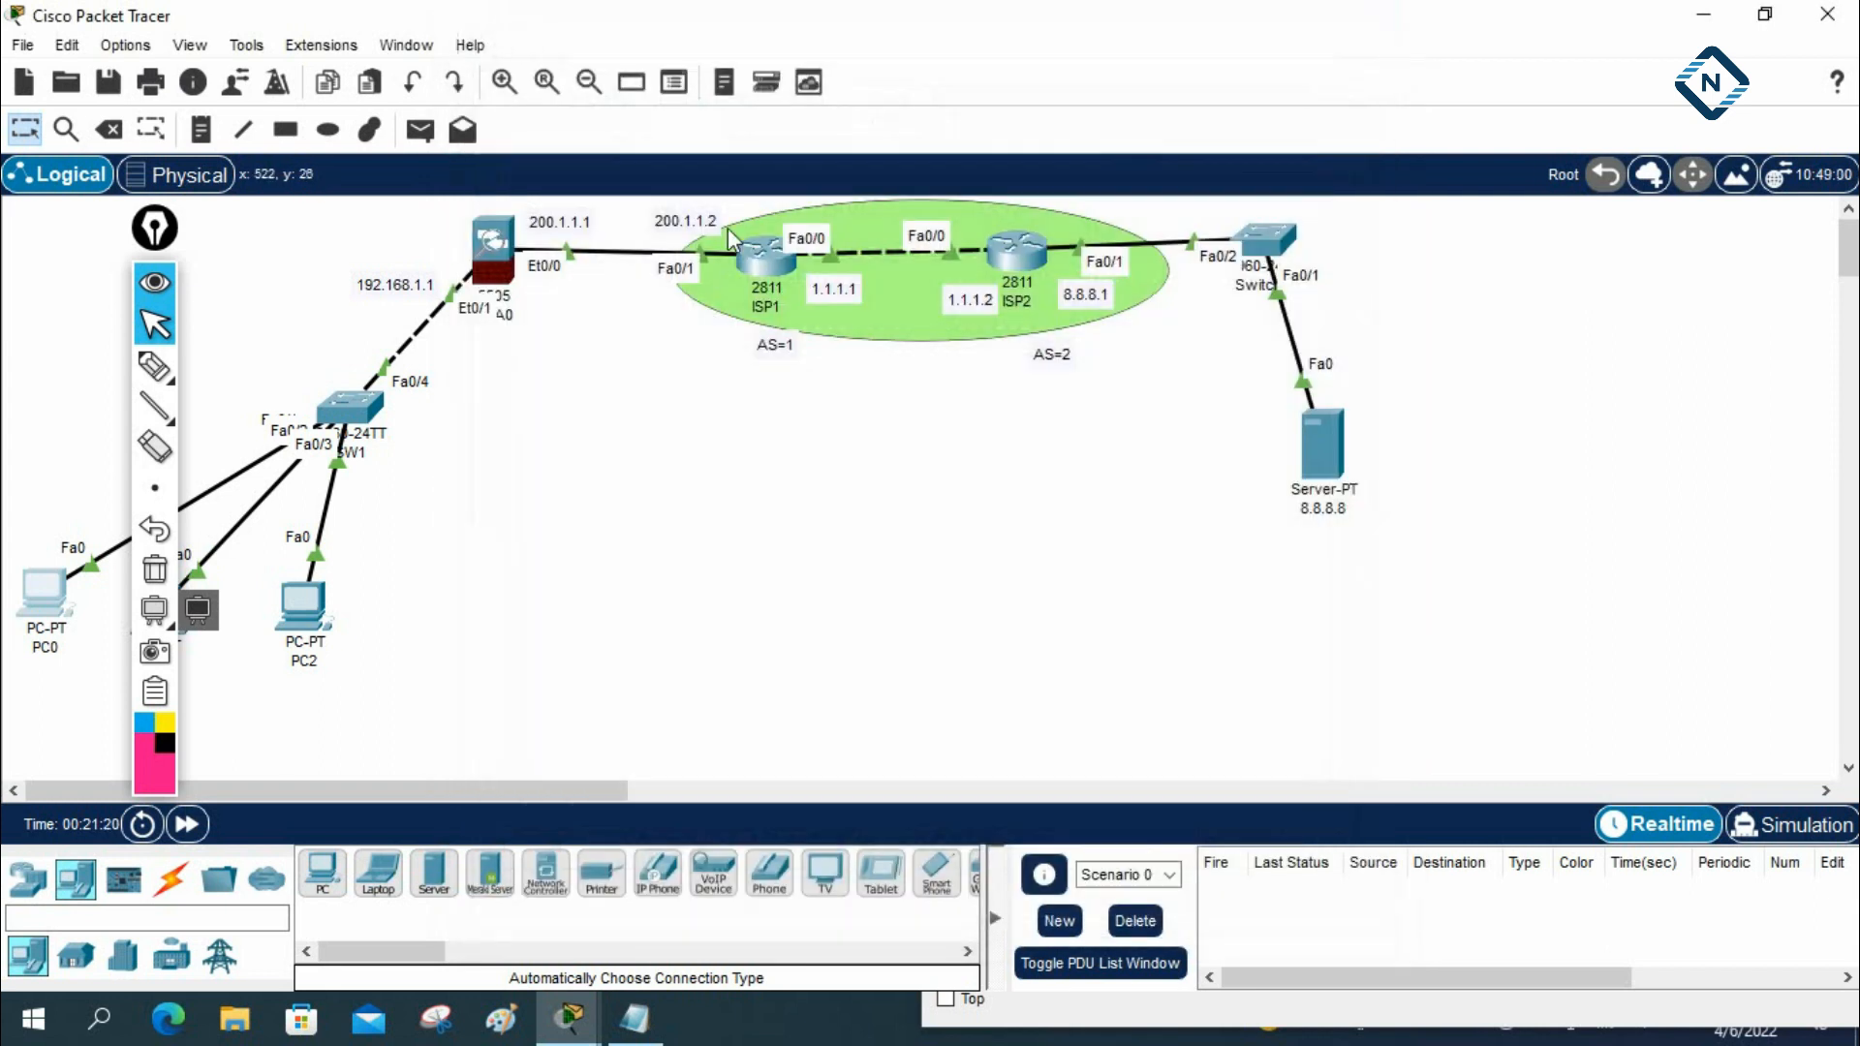
Reopen ASA0's console beside the topology and return to its configuration prompt
click(496, 250)
click(1354, 126)
drag(1354, 126, 1282, 50)
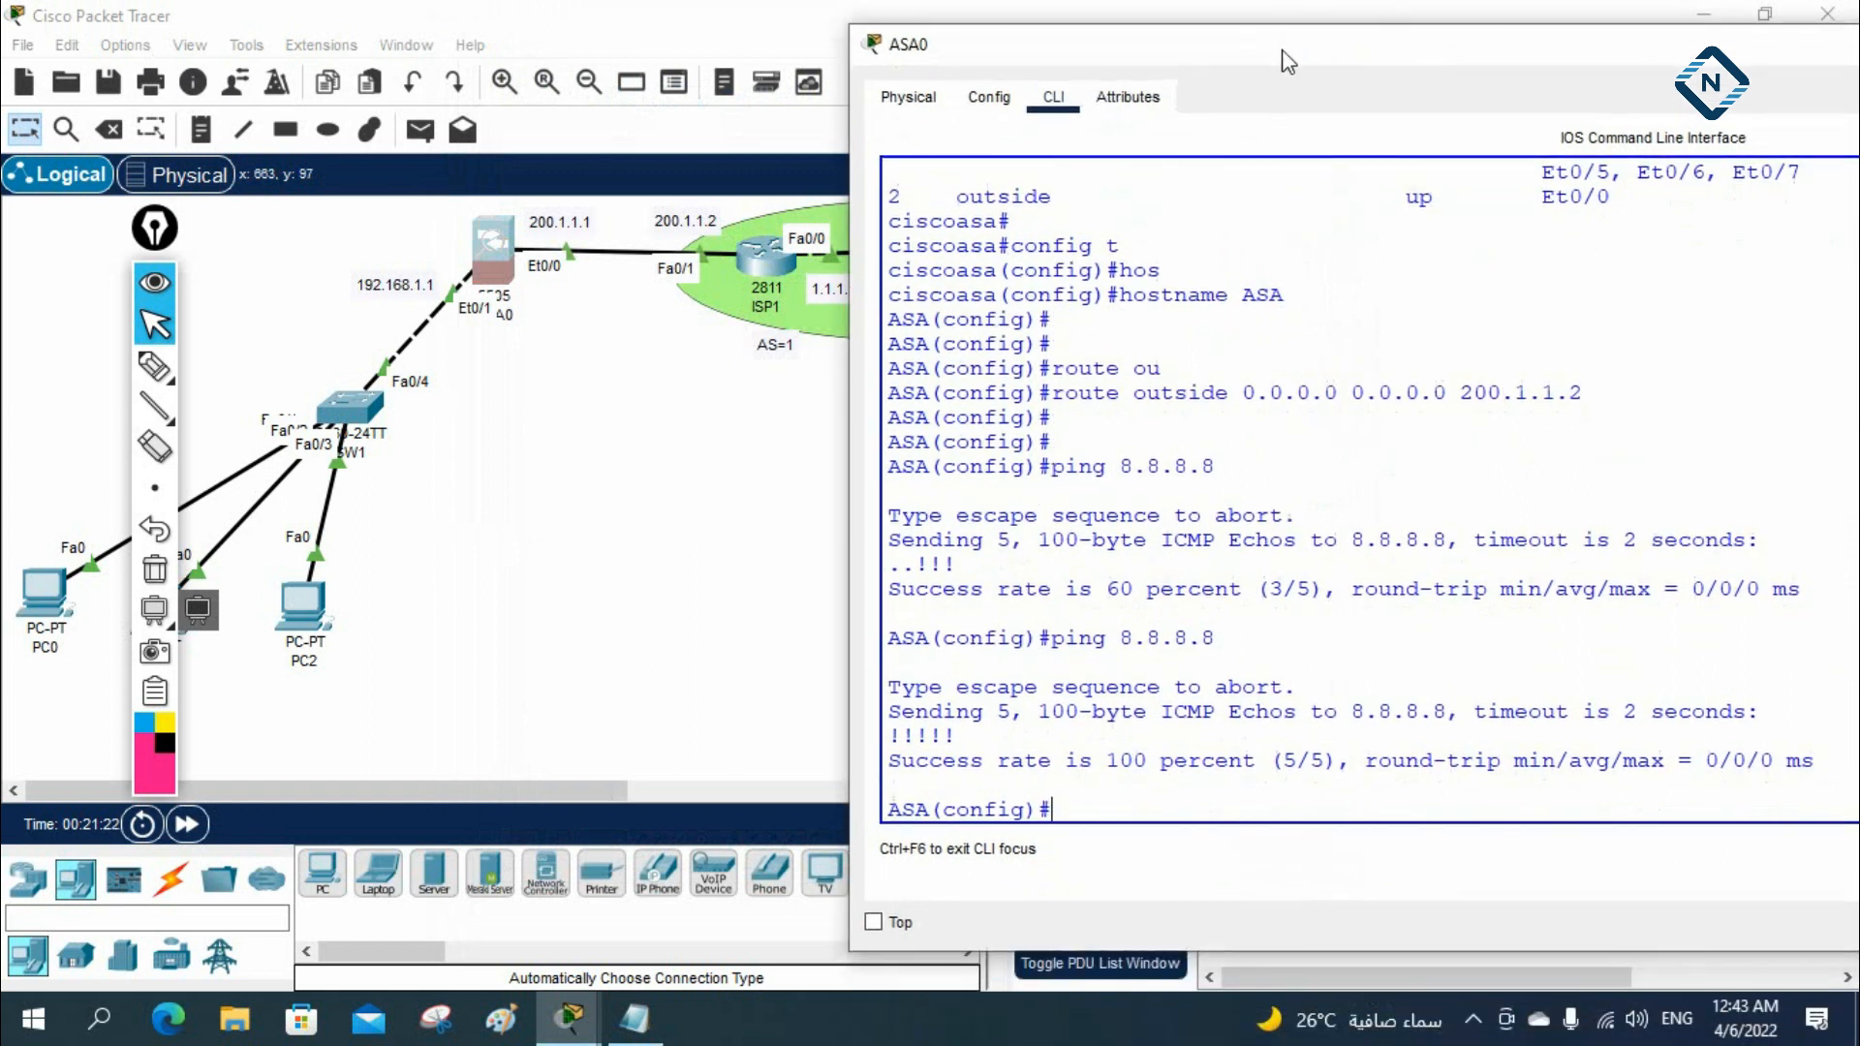
click(1276, 391)
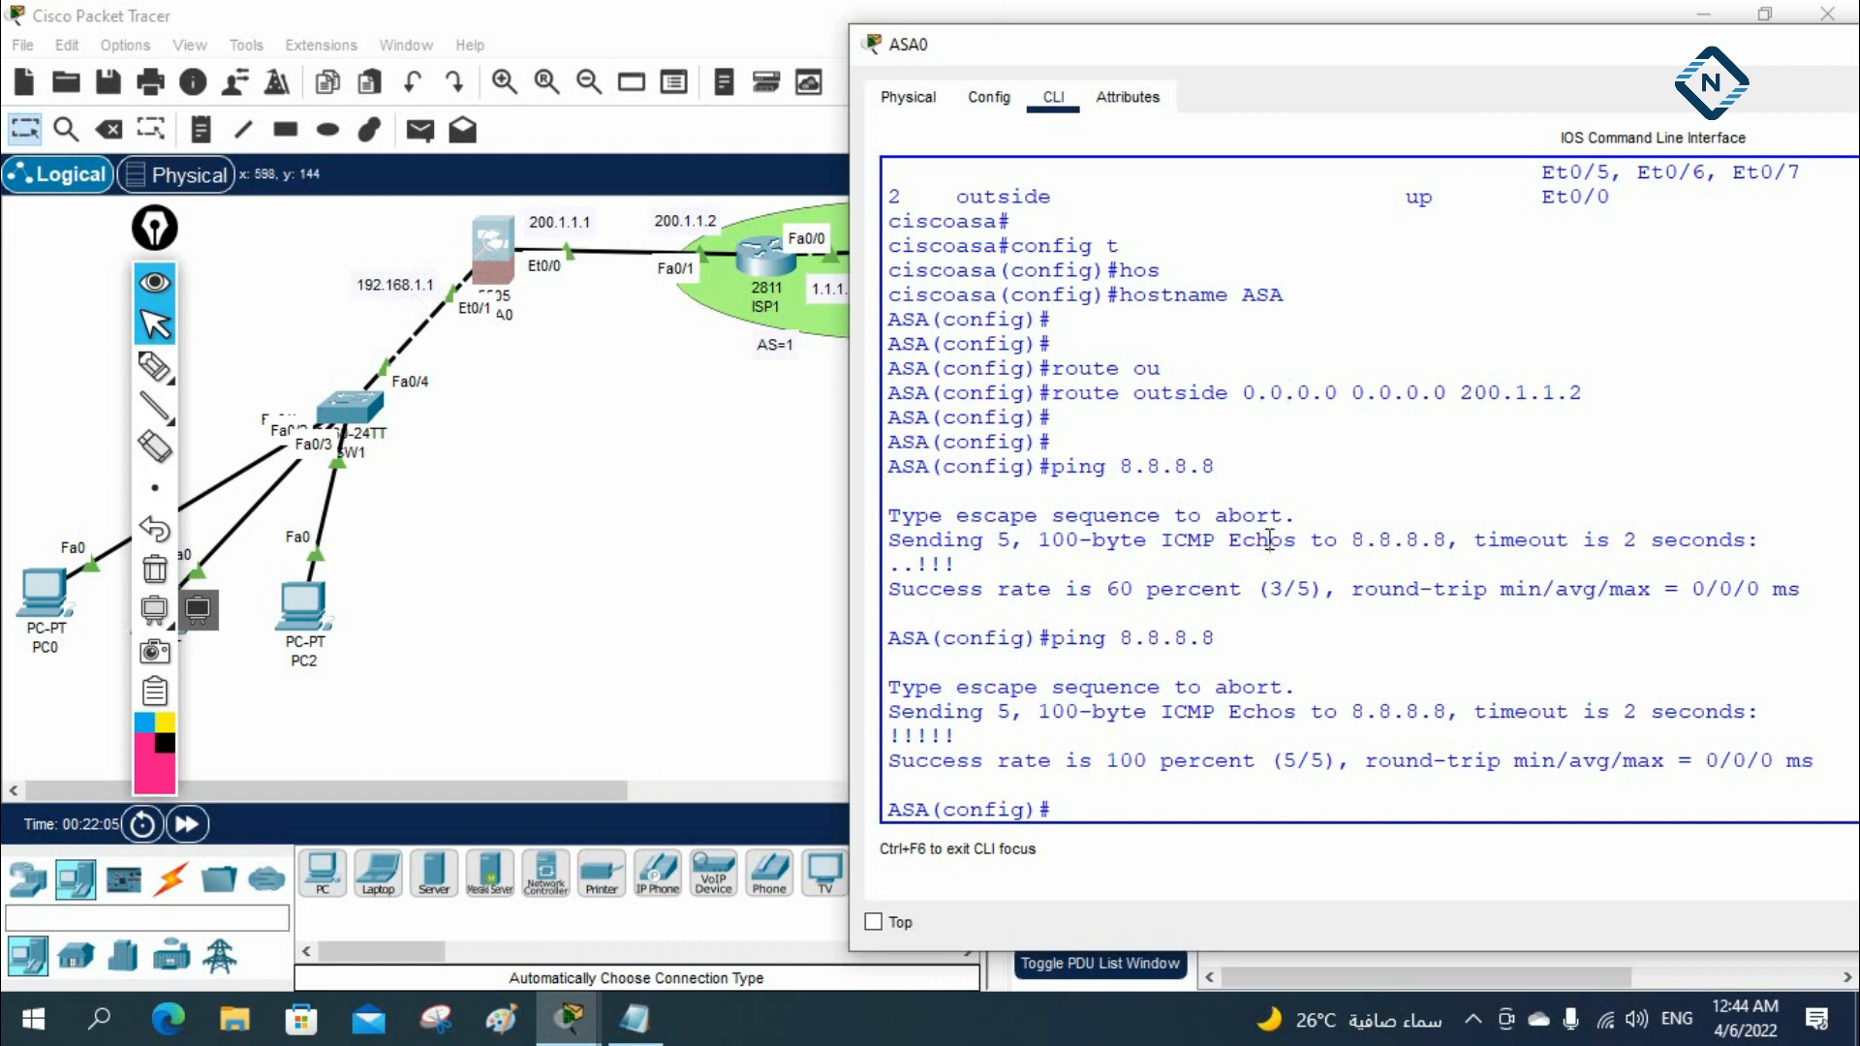
Look up the object command's options on the ASA and create a network object named INSIDE
text(bj)
key(Tab)
text(e)
key(Tab)
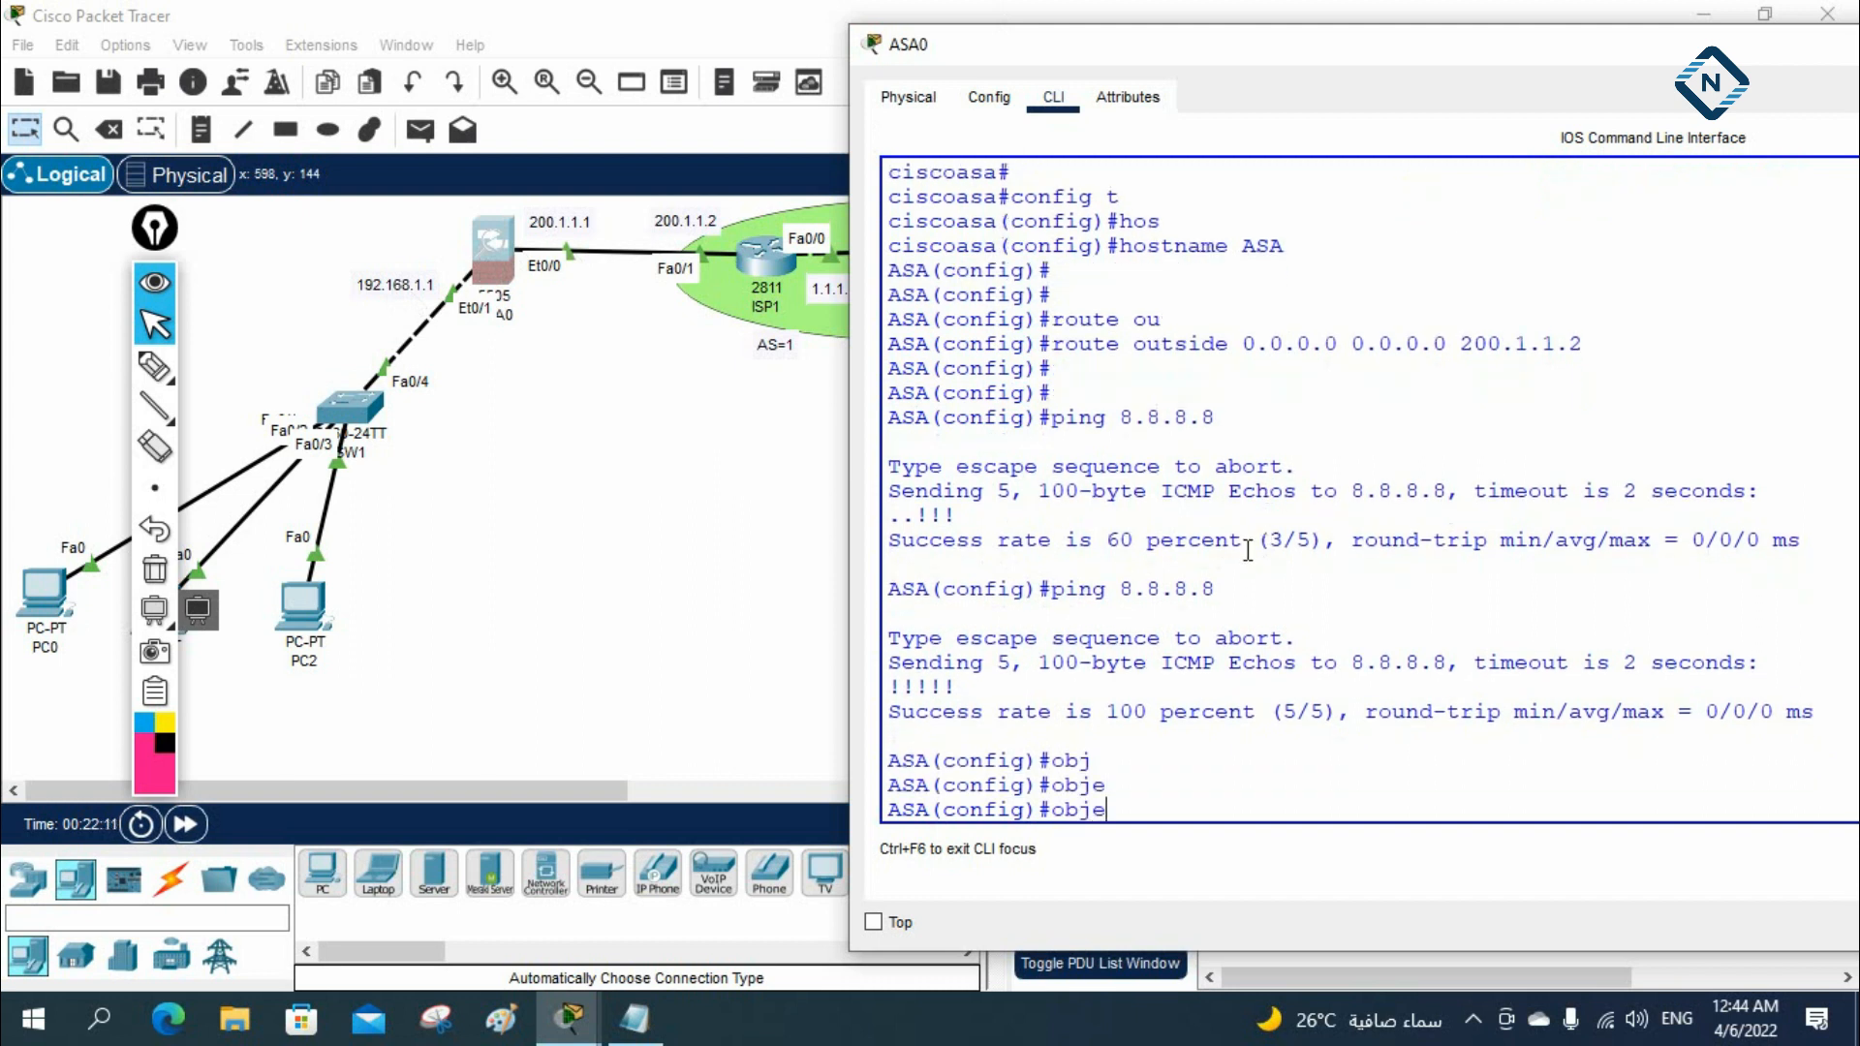
text(c)
key(BackSpace)
key(BackSpace)
key(BackSpace)
key(BackSpace)
key(BackSpace)
text(object)
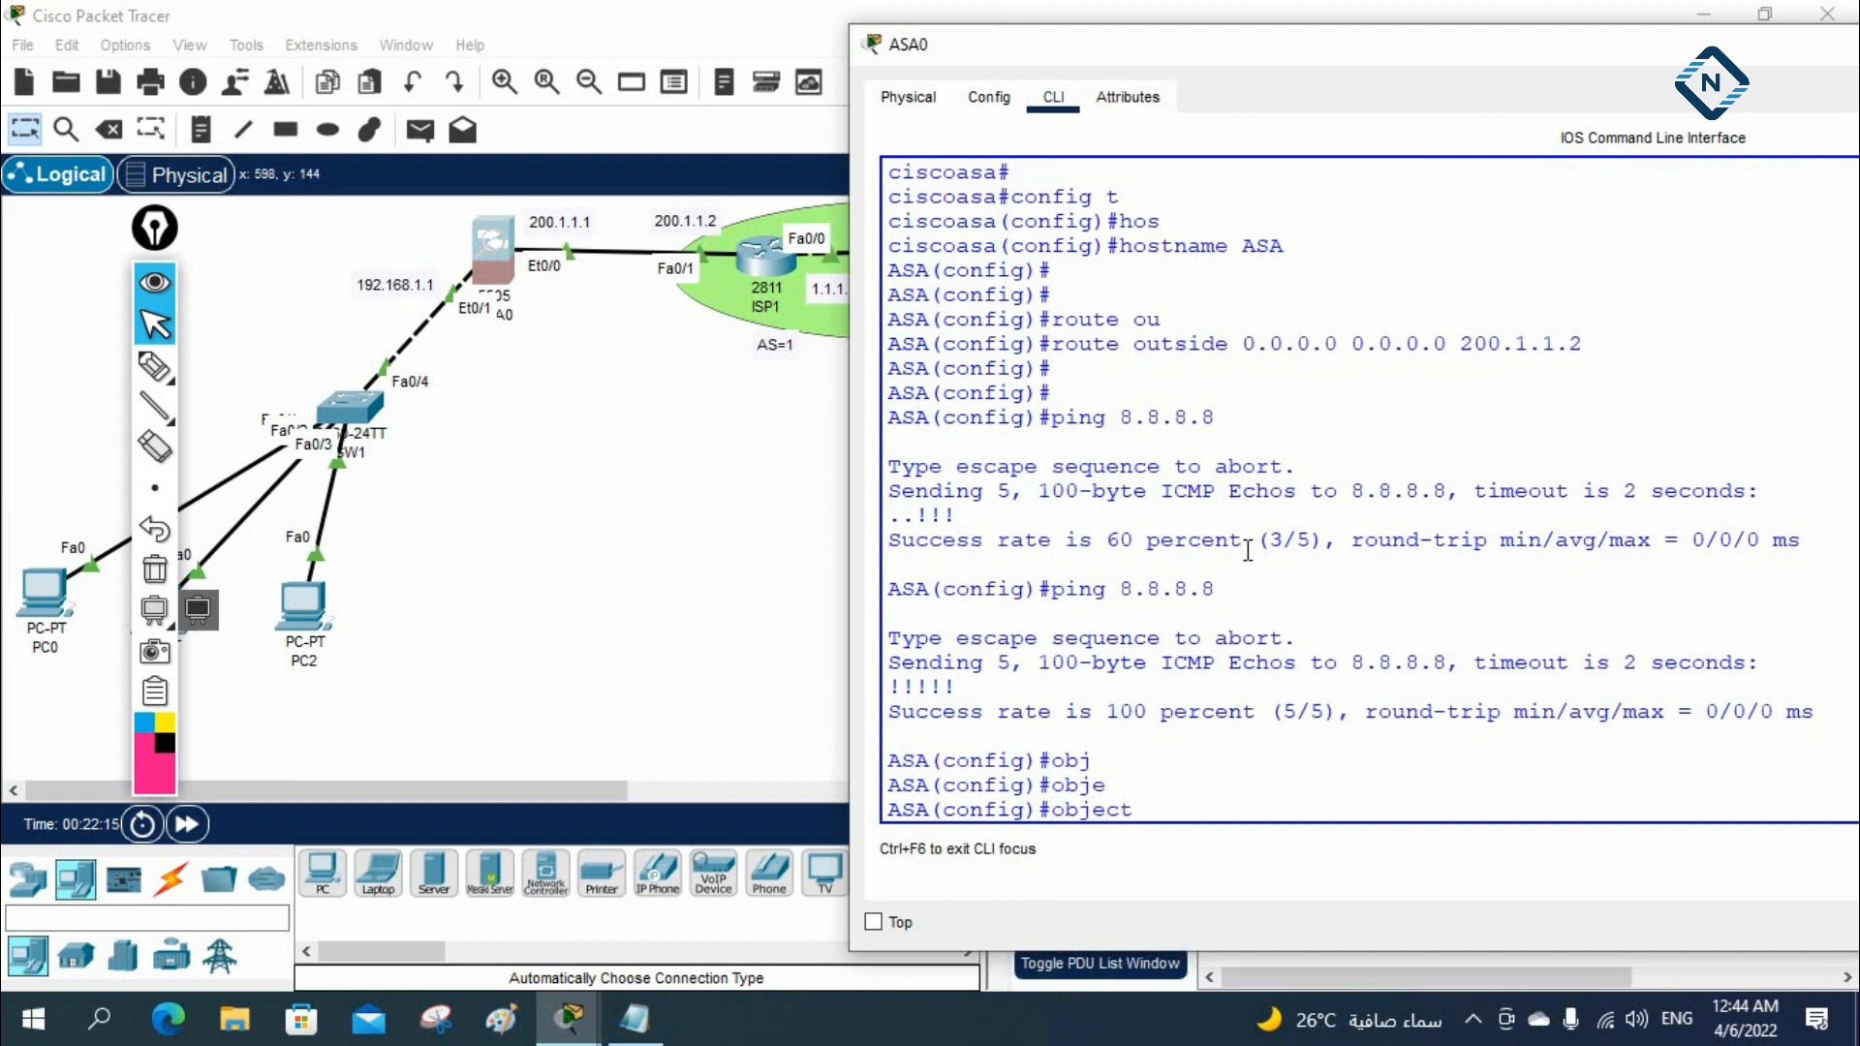
key(Tab)
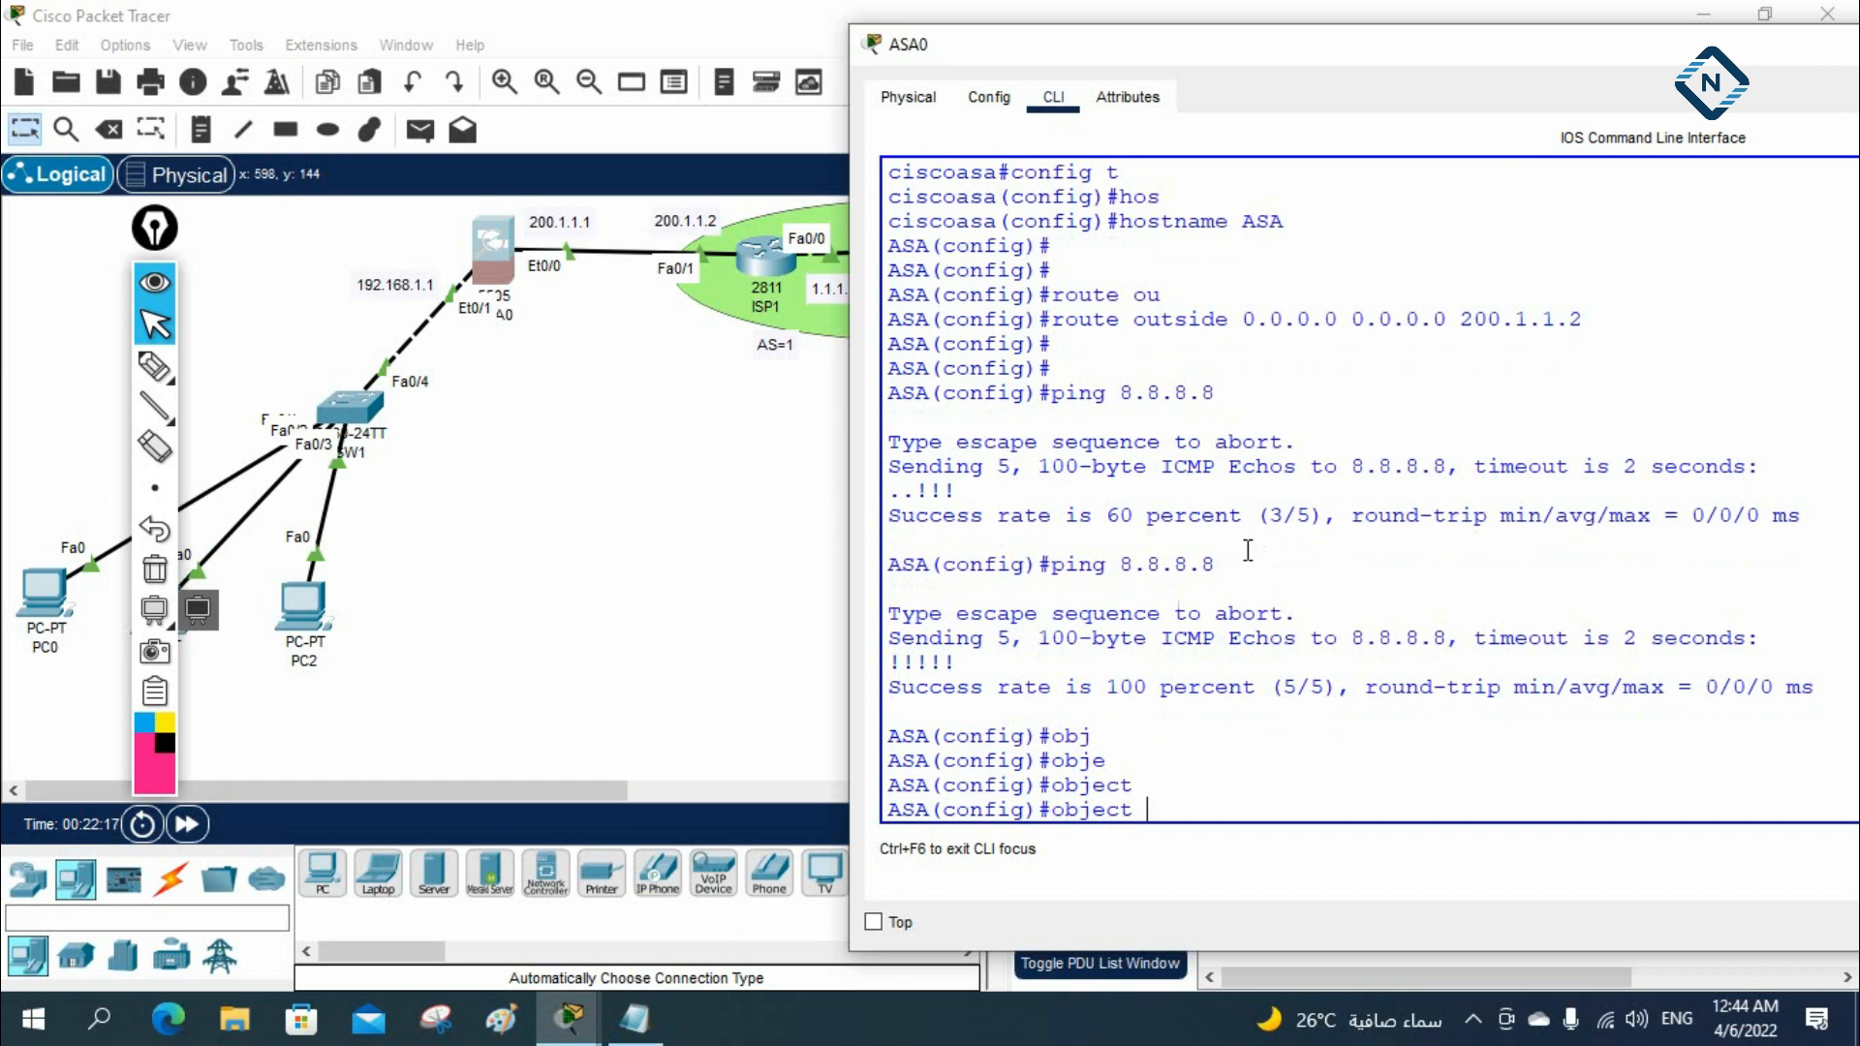
text(?)
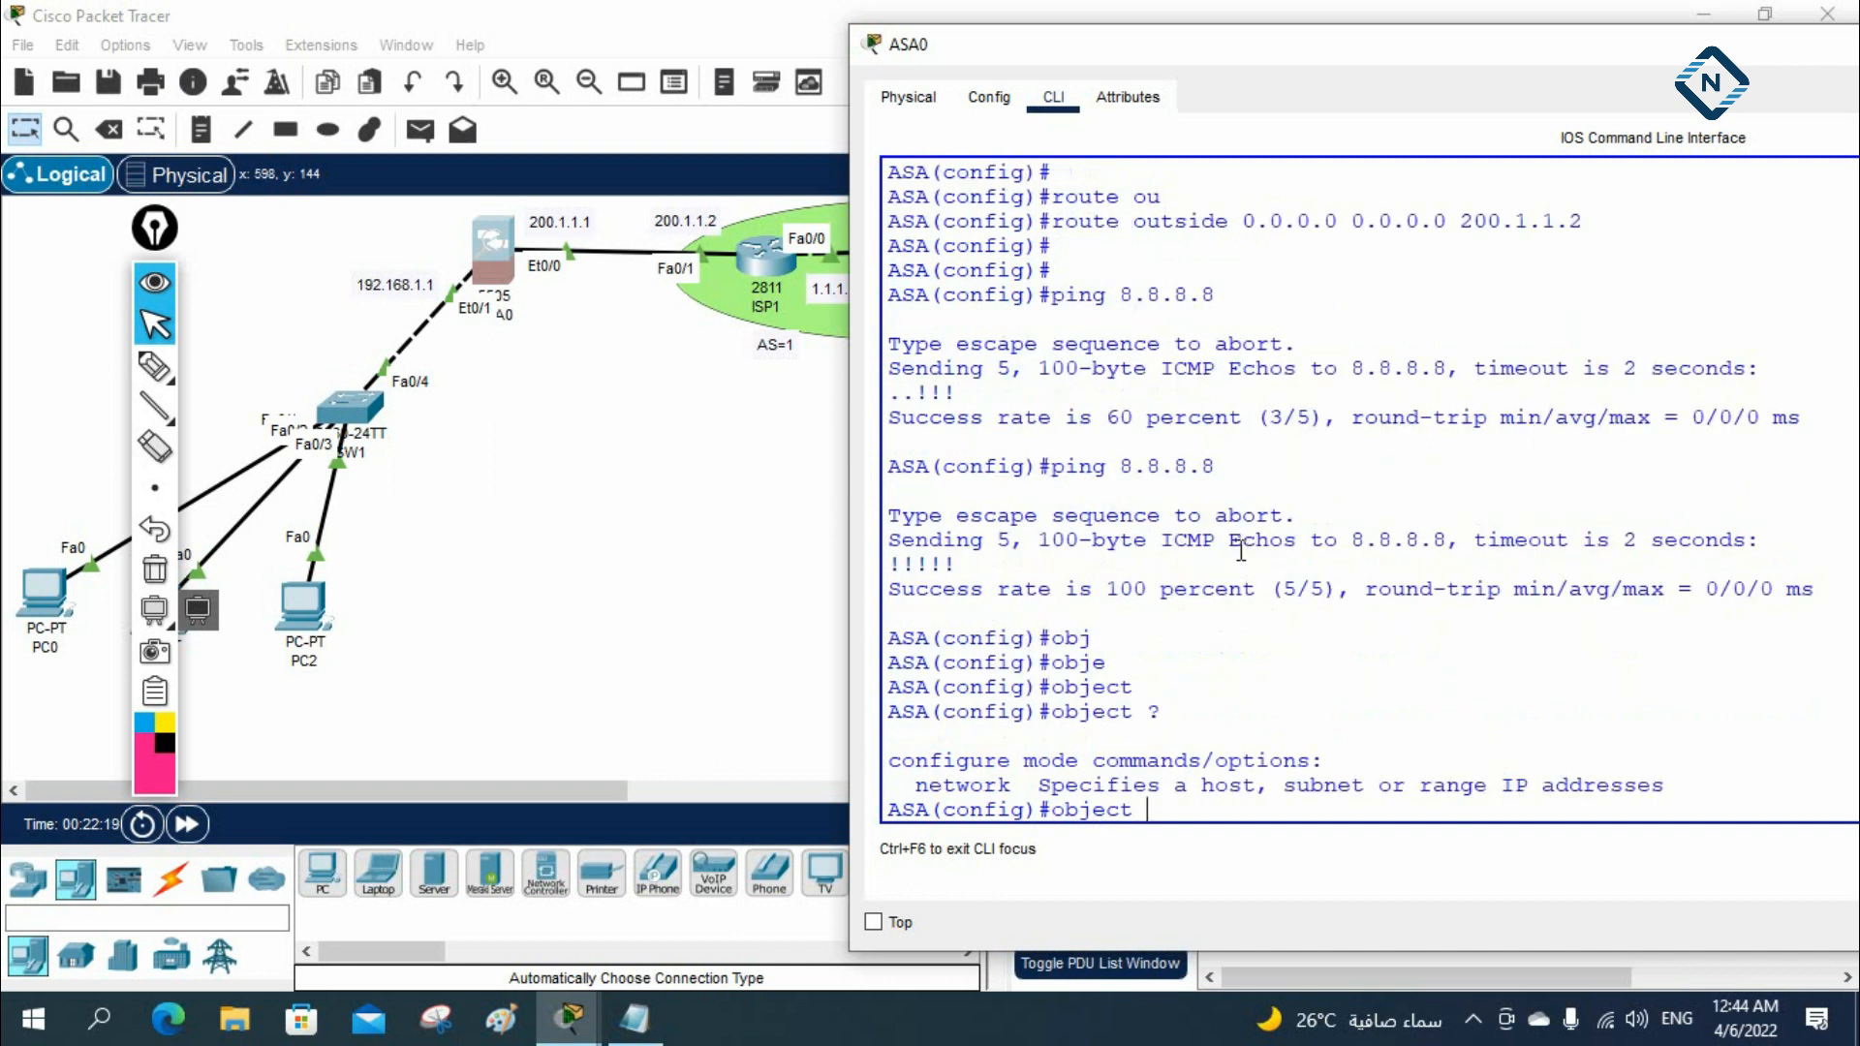
text(ne)
key(Tab)
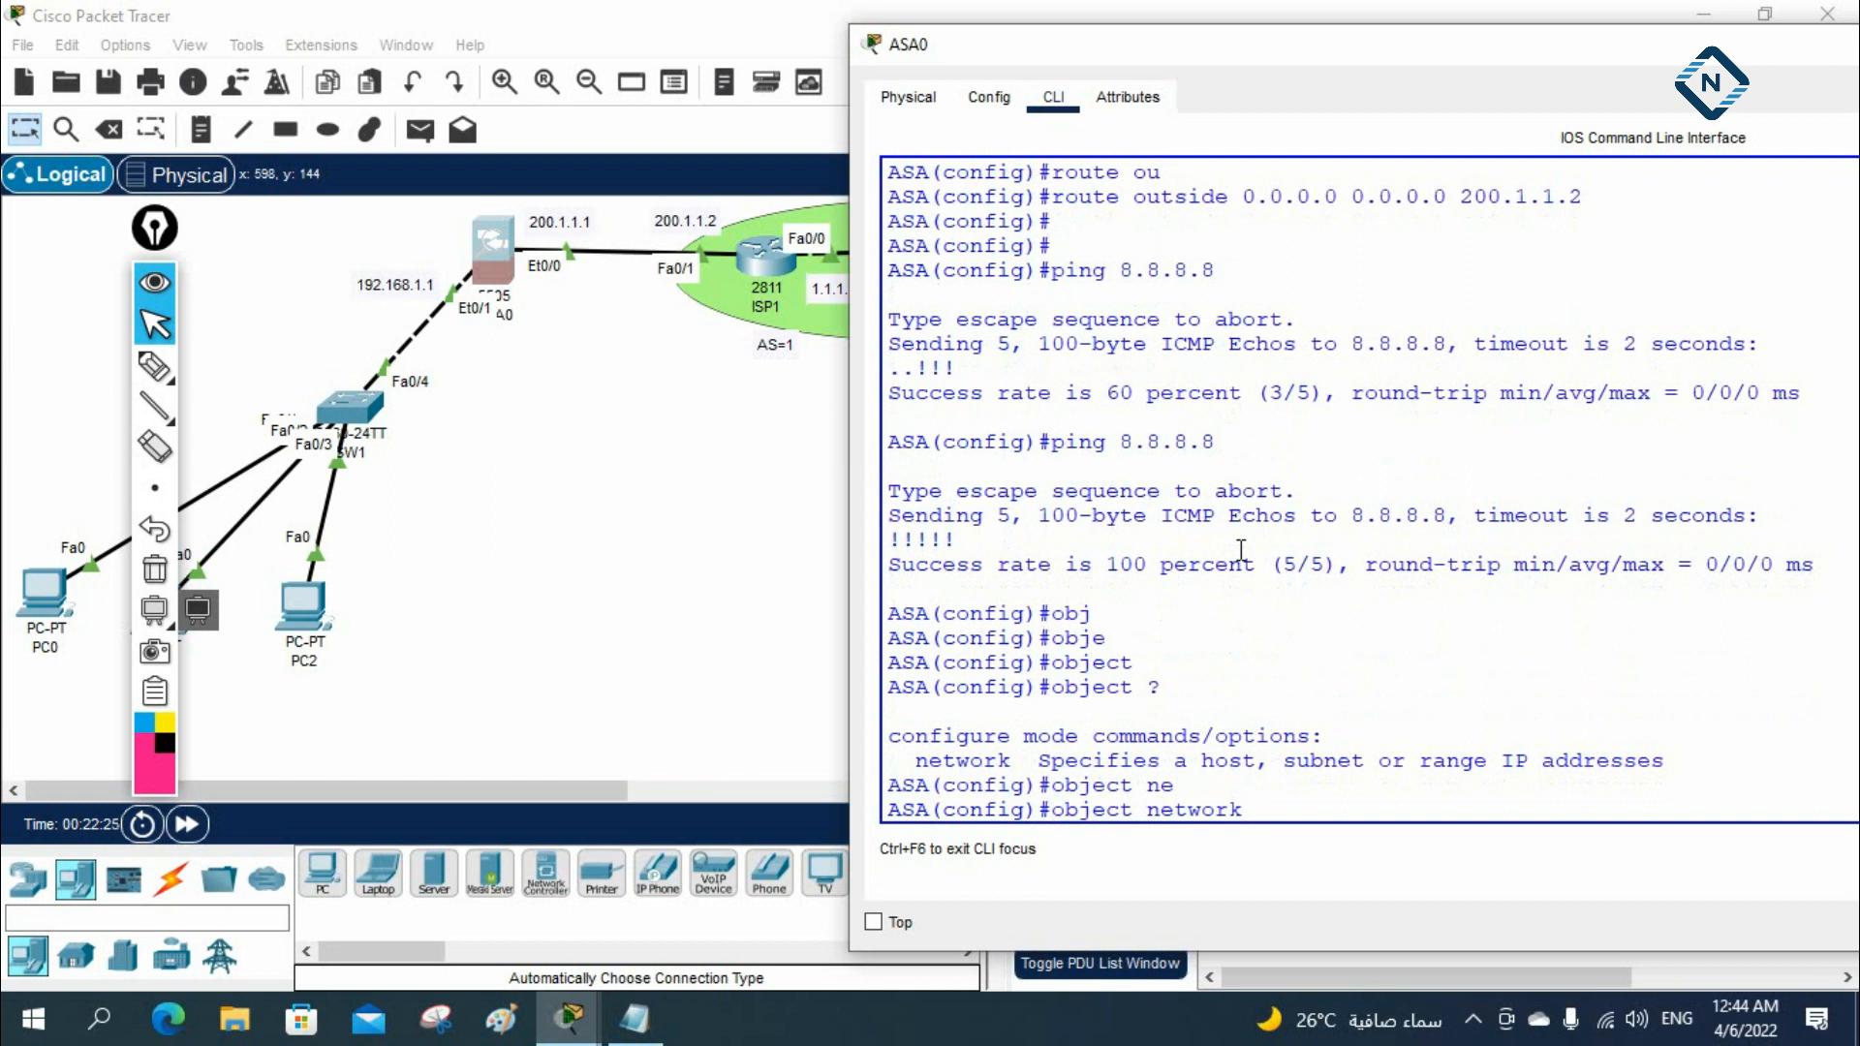
text(INSIDE)
drag(1345, 810, 1258, 804)
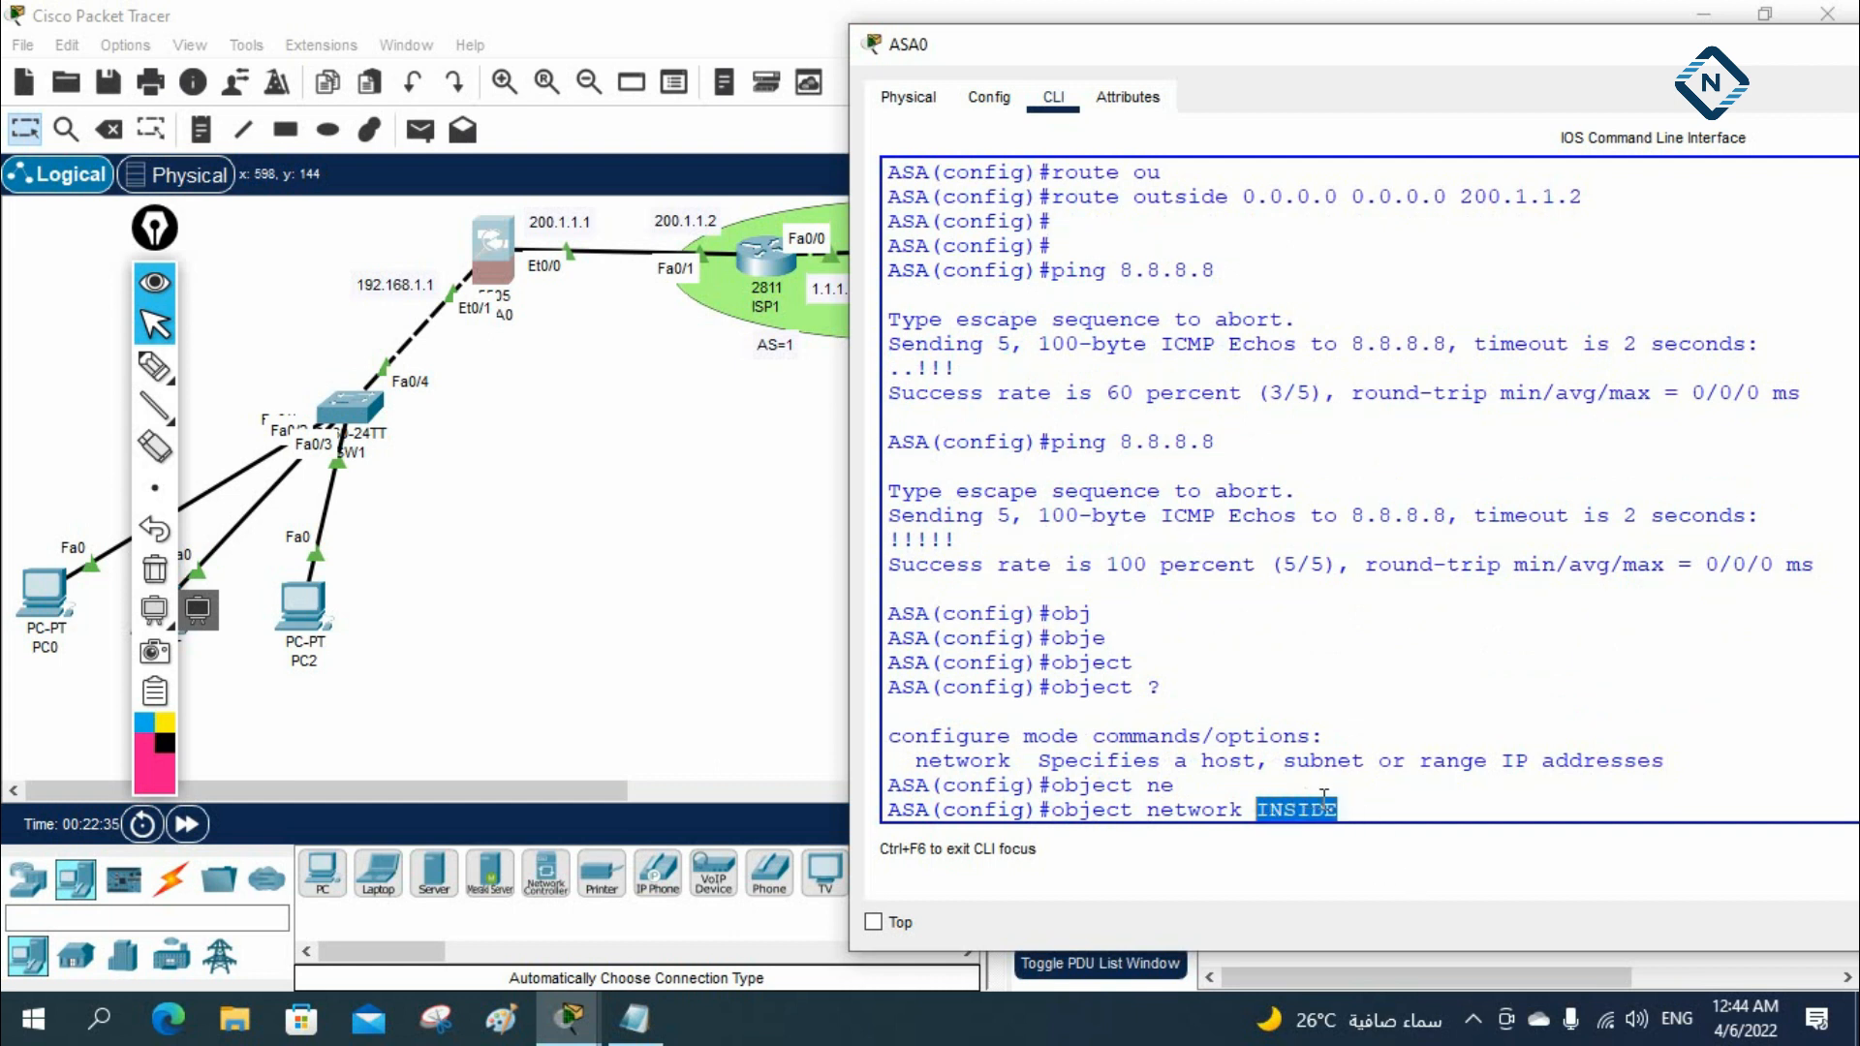
drag(1051, 809, 1337, 808)
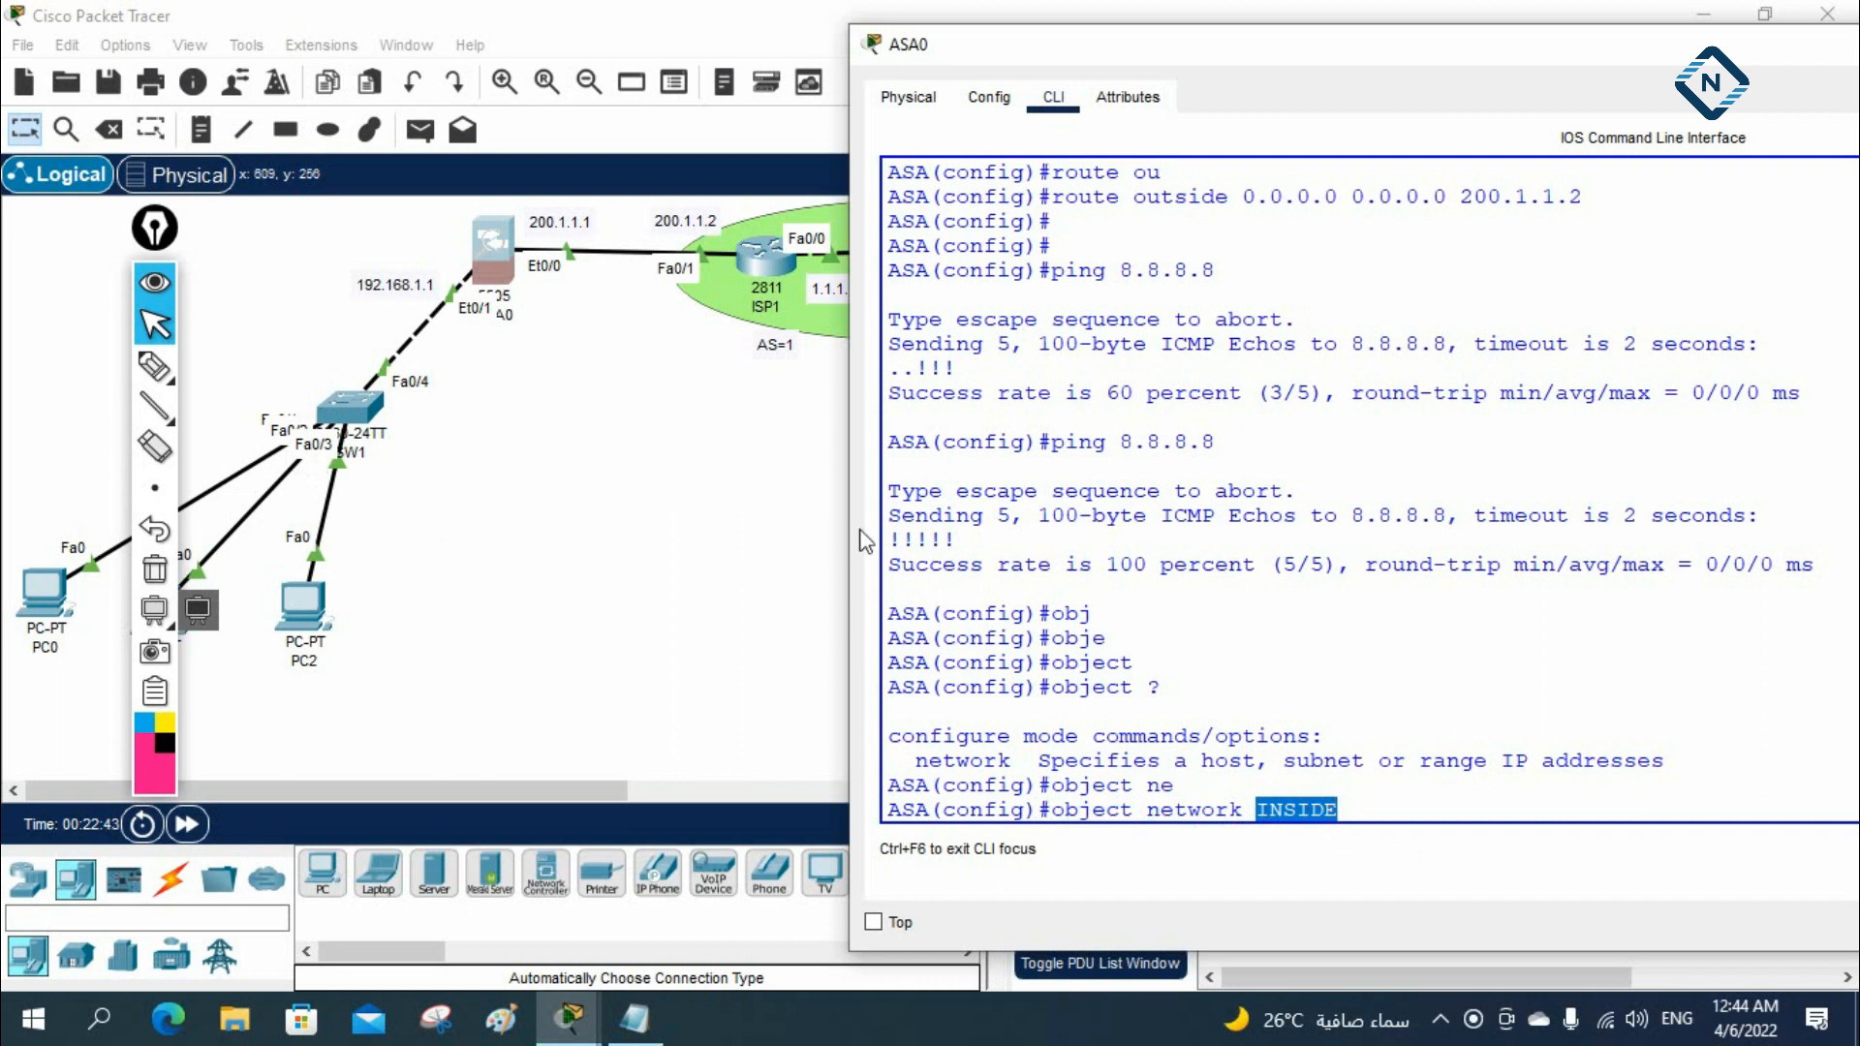
click(893, 496)
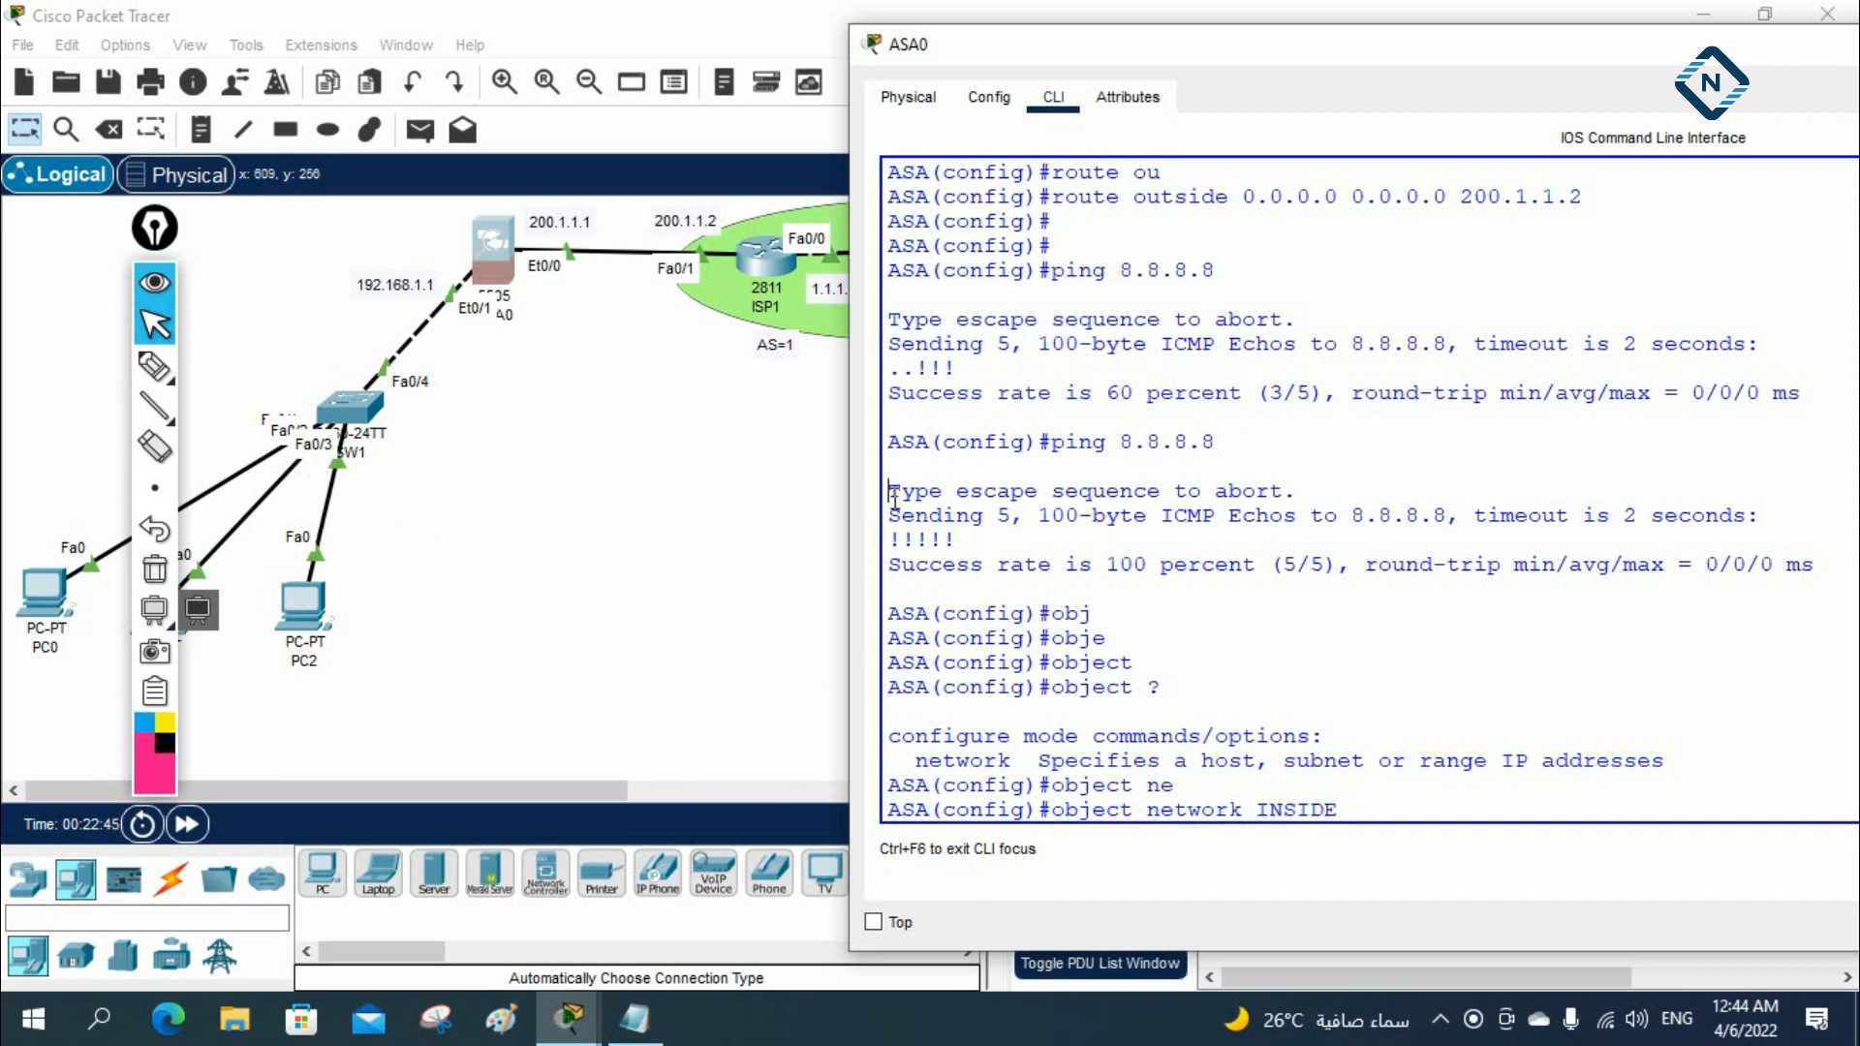
key(Return)
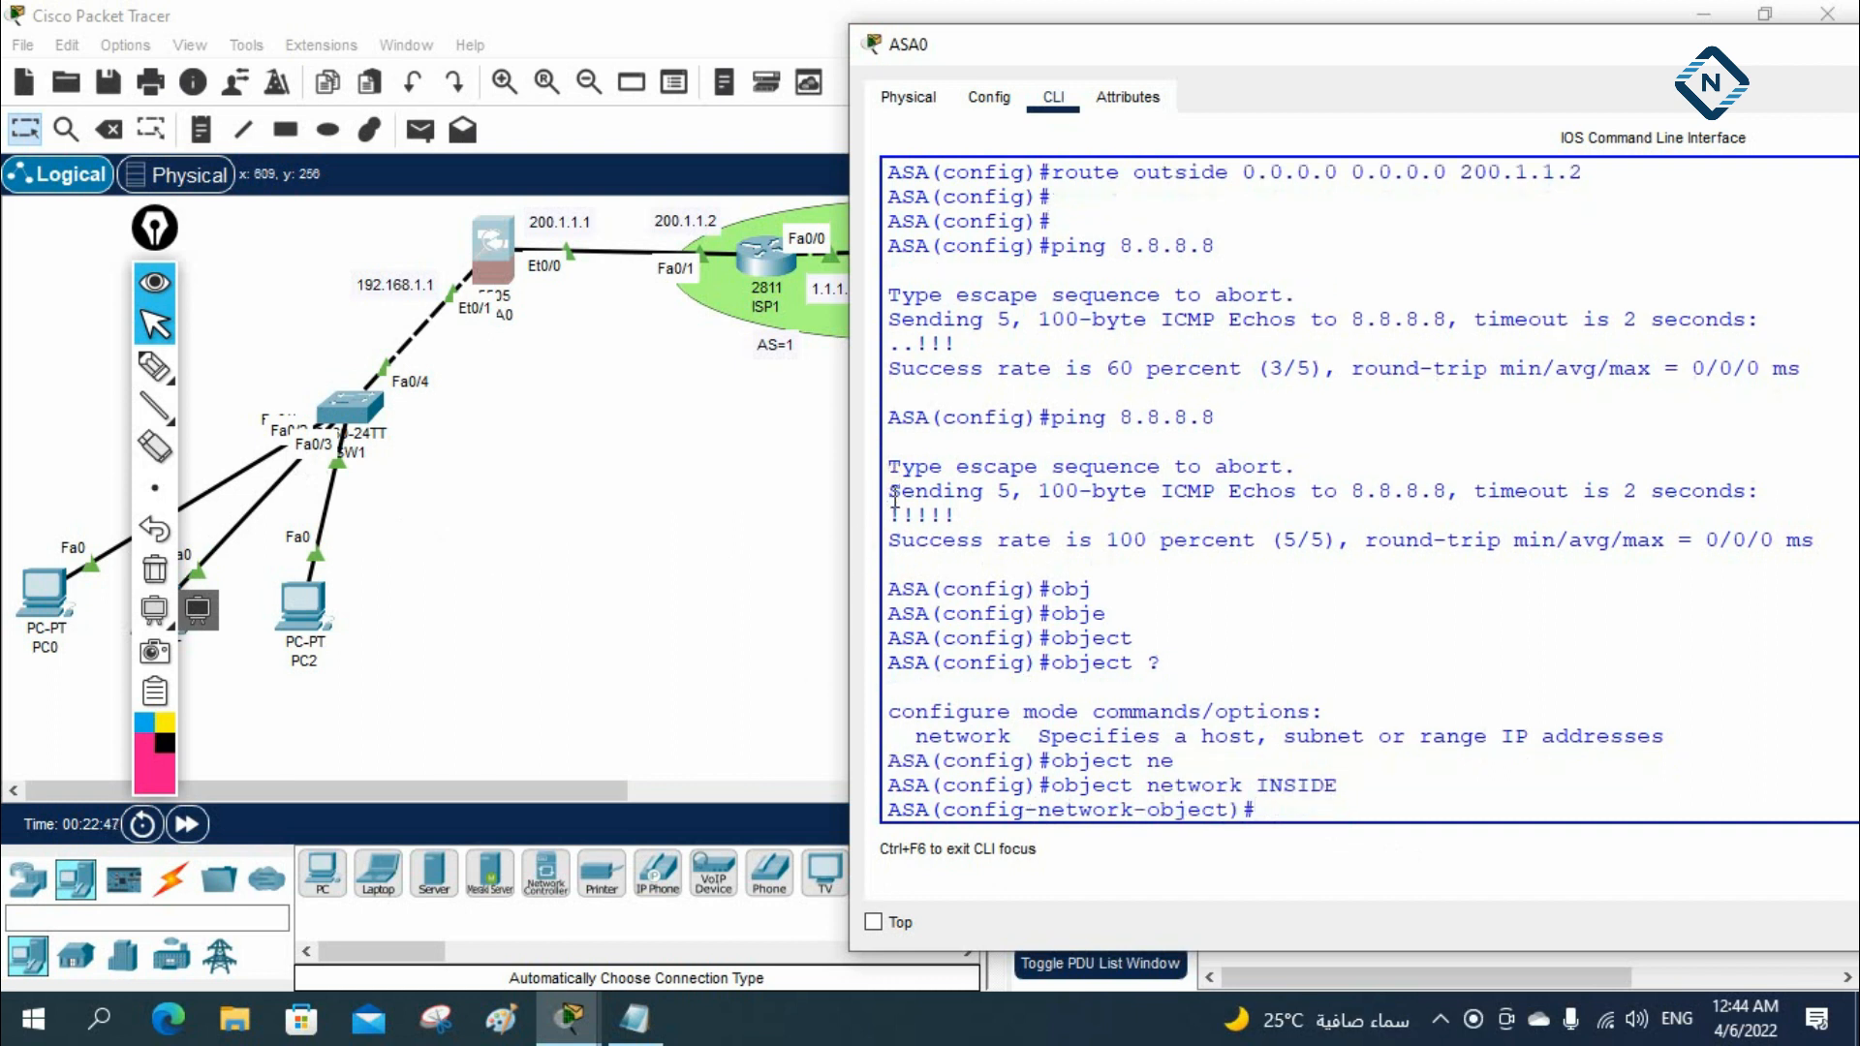
Define the INSIDE object's subnet as 192.168.1.0 with mask 255.255.255.0
text(sub)
key(Tab)
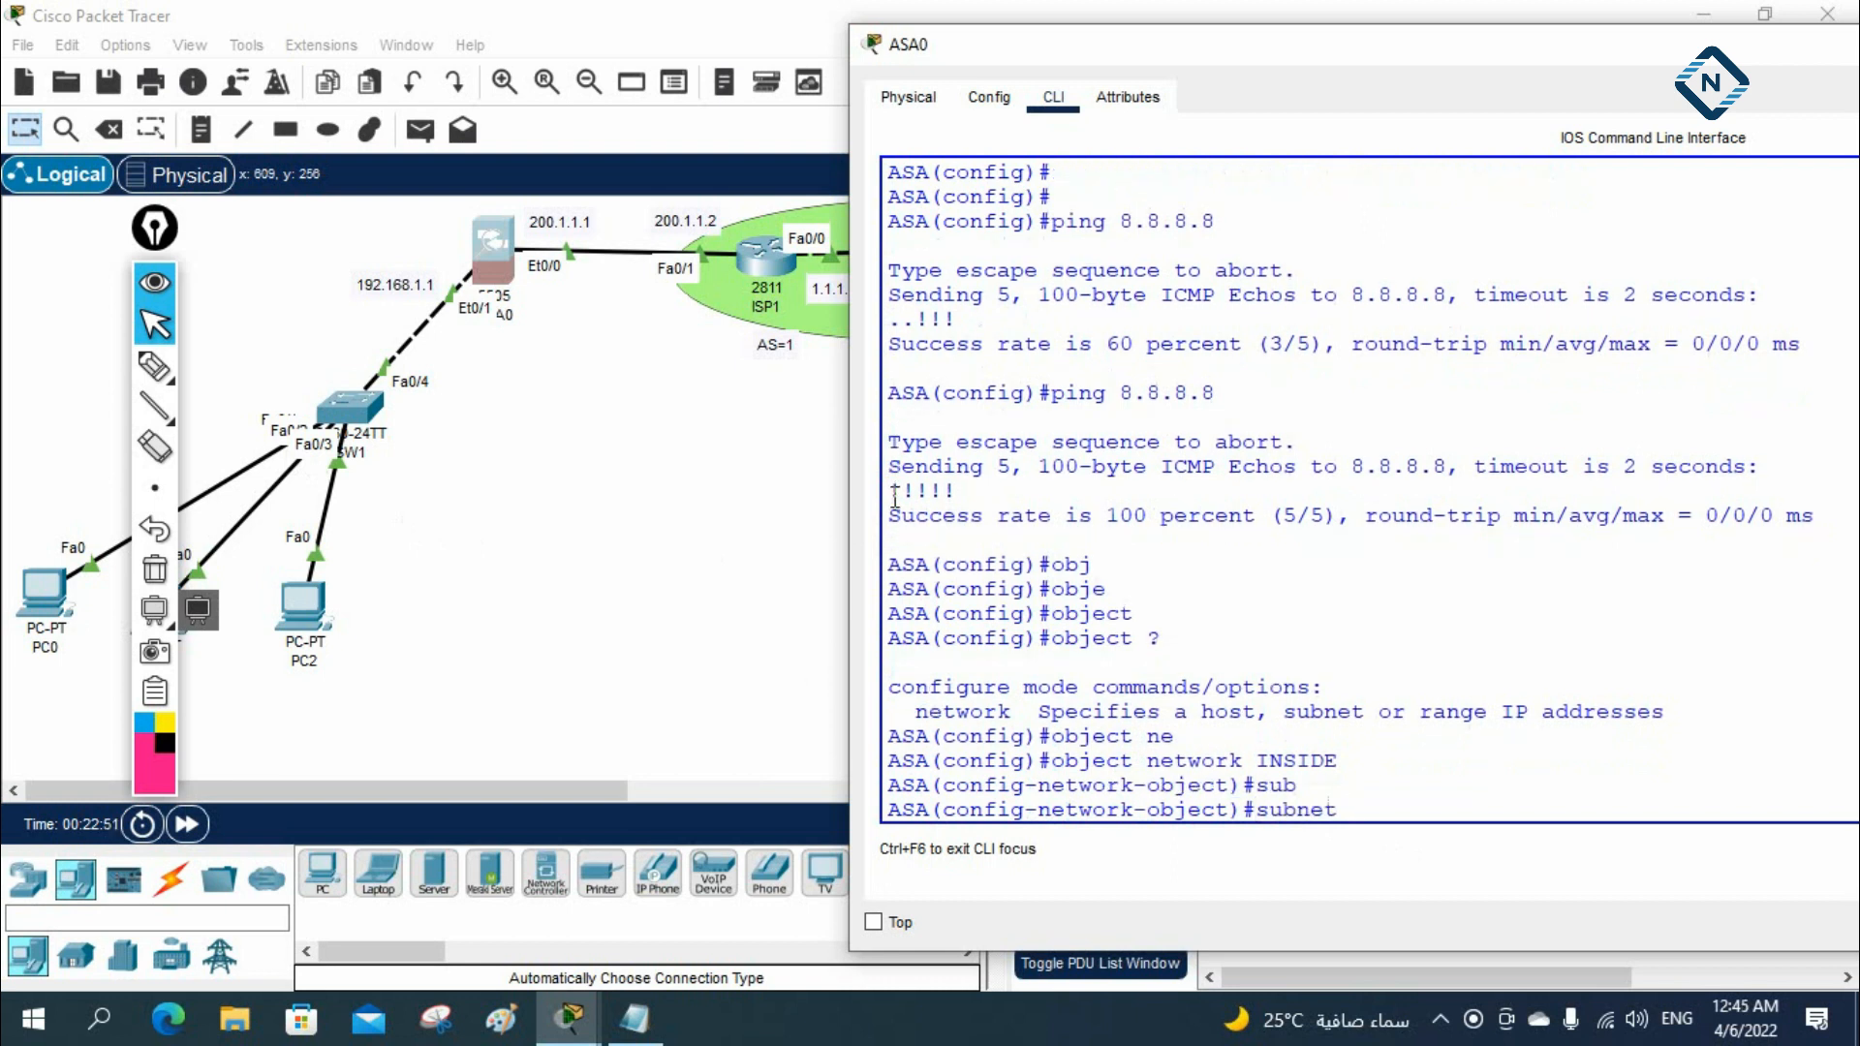
text(192.168.1.0 255.255.255.0)
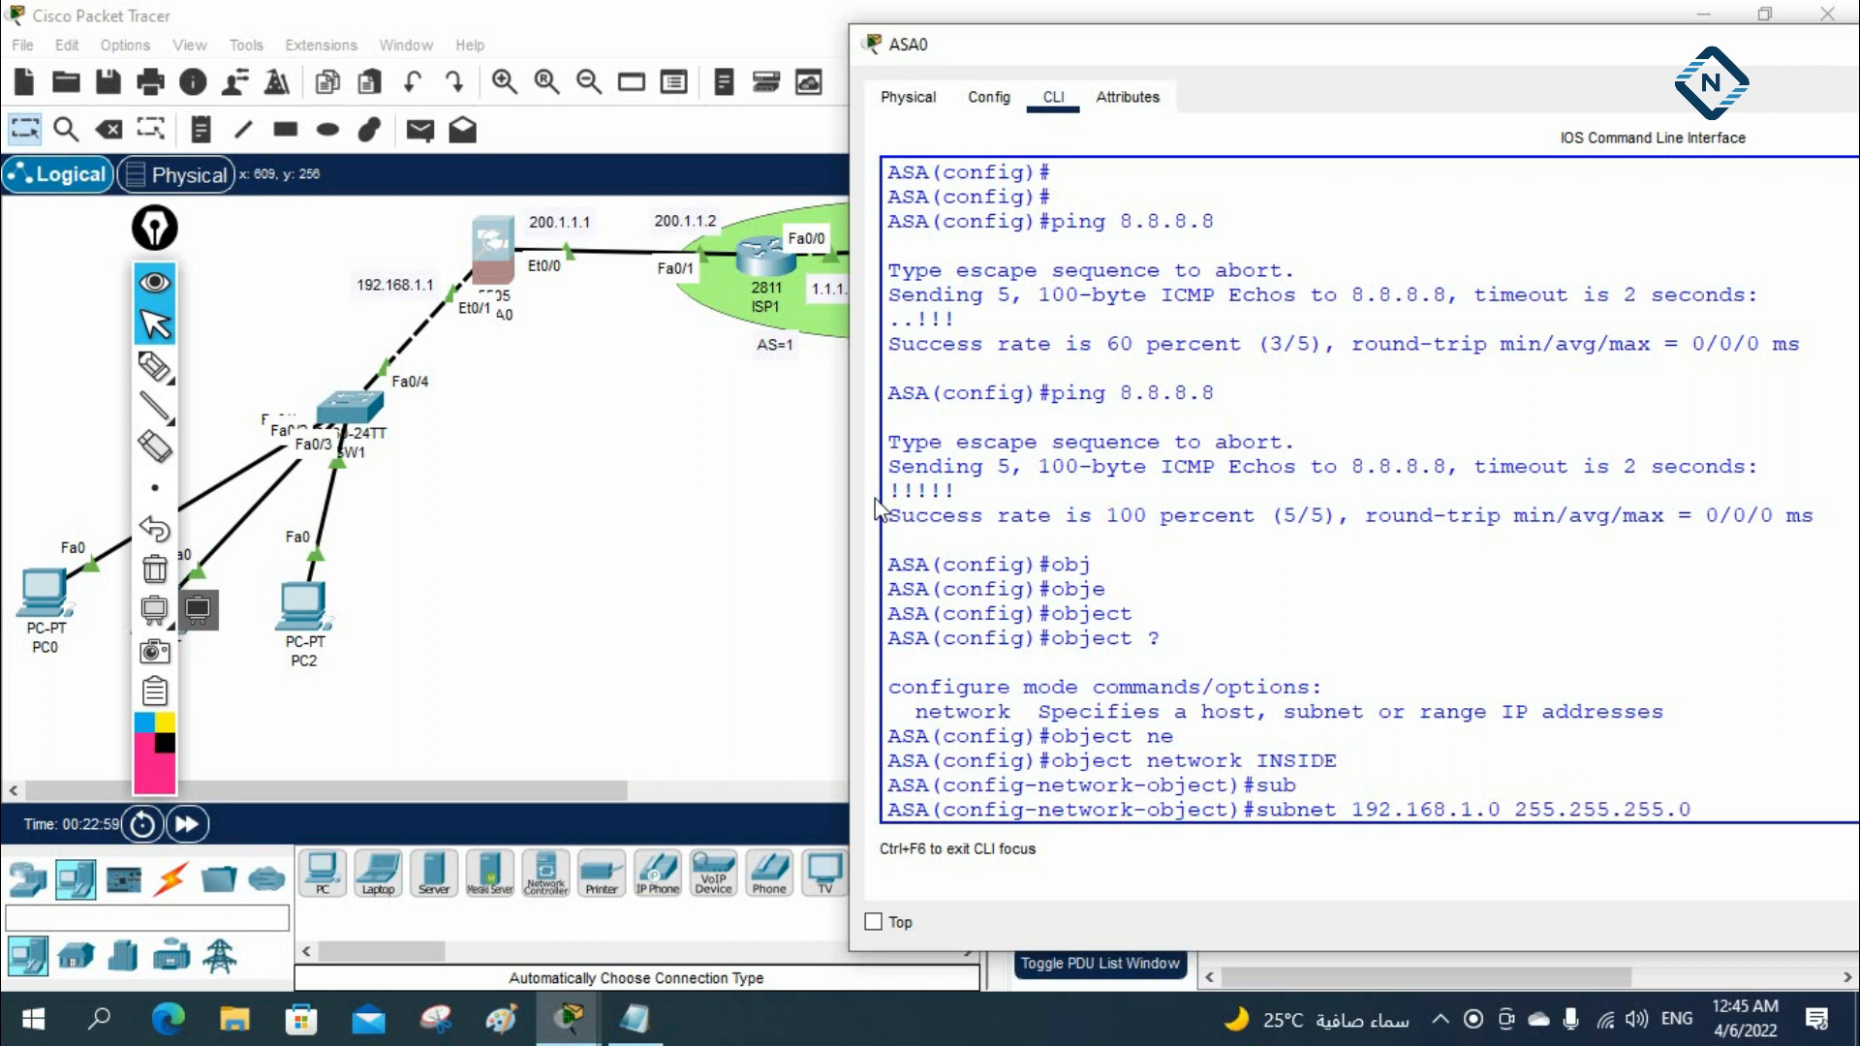
key(Return)
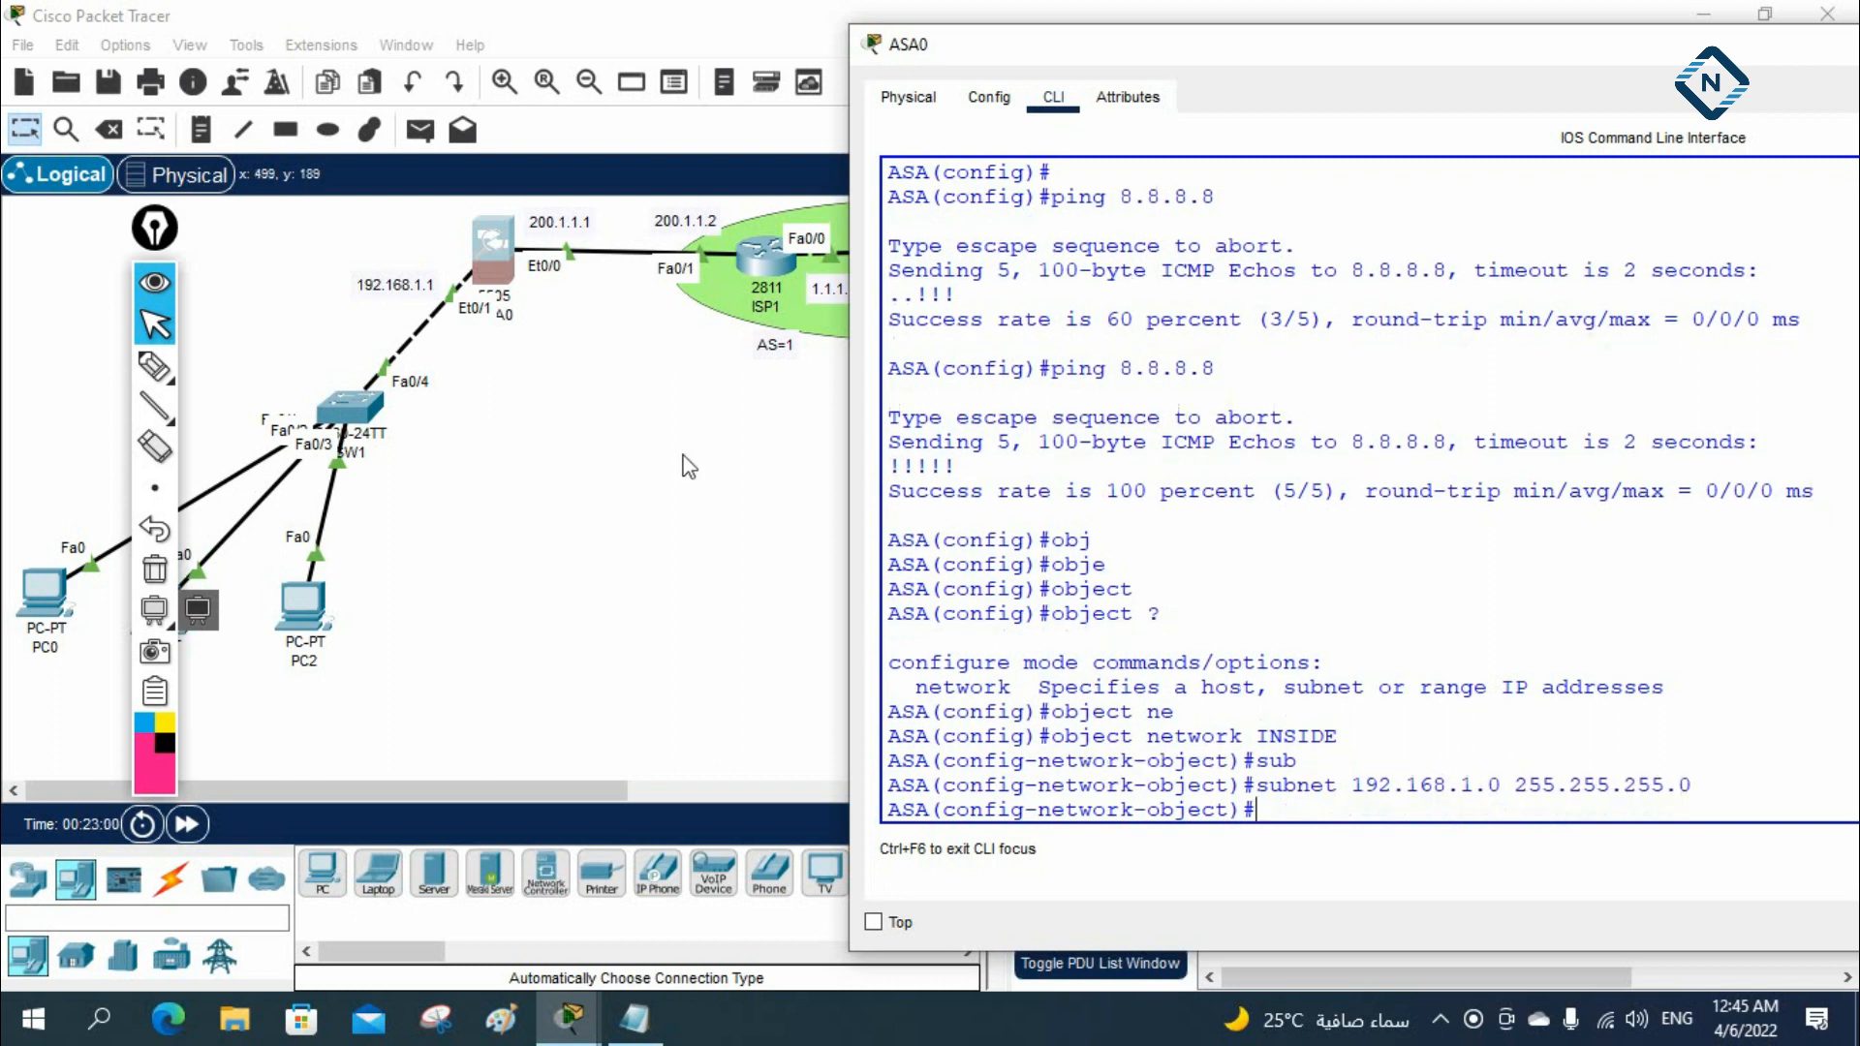
Add dynamic NAT from inside to outside for the INSIDE object, using the outside interface address
text(nat (ins)
key(Tab)
text(,ou)
key(Tab)
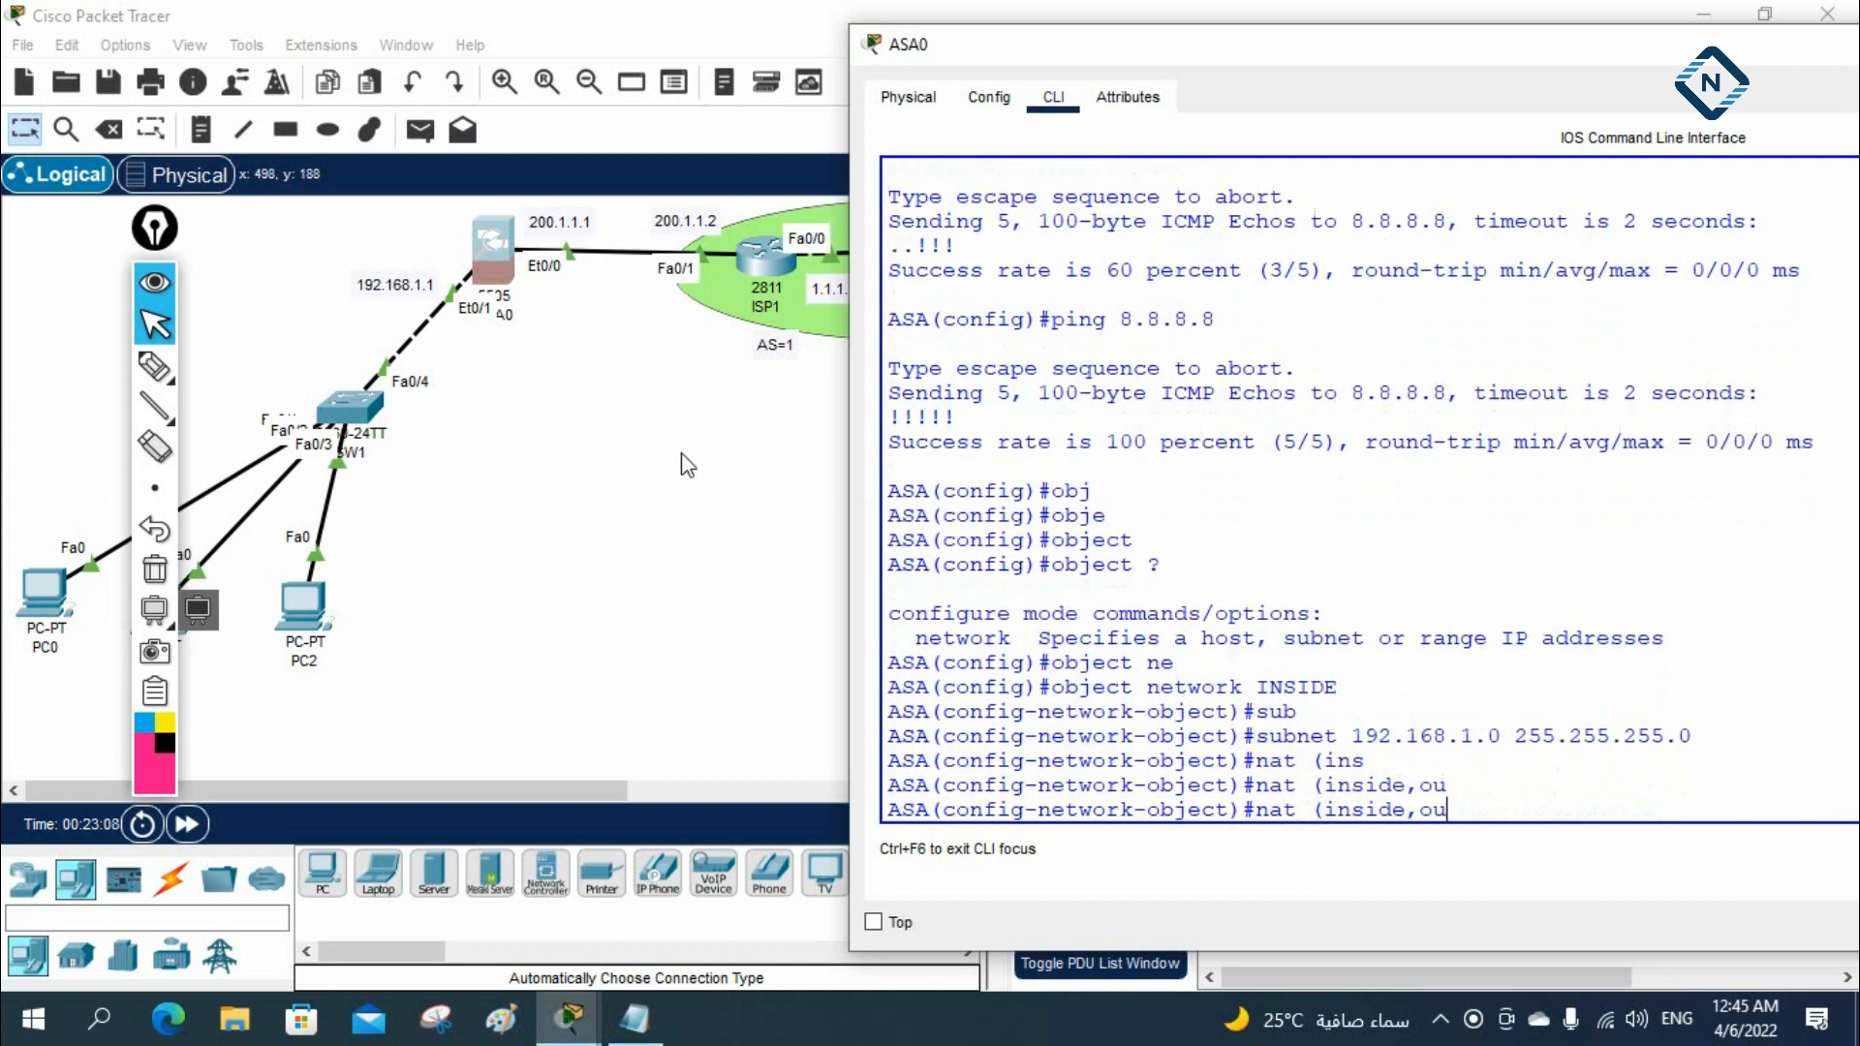
text(ts)
key(Tab)
text(ide)
key(Tab)
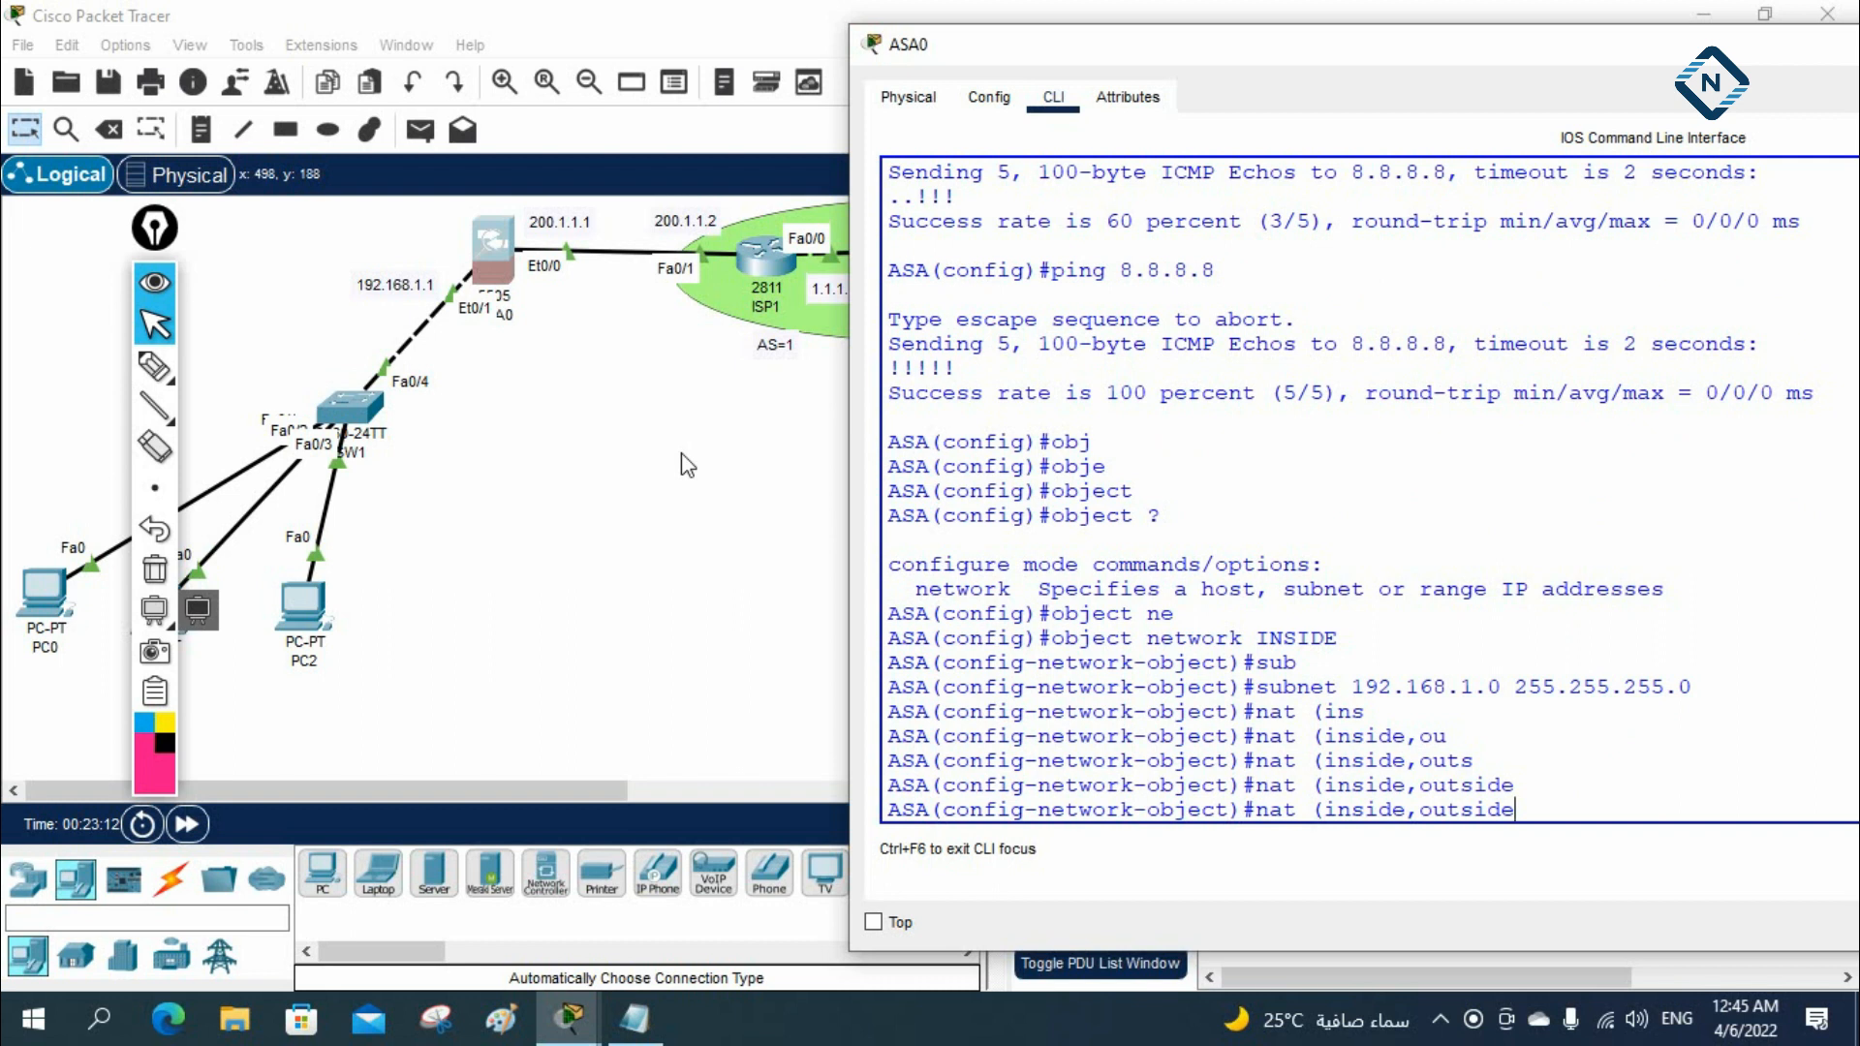
text() dy)
key(Tab)
text(i)
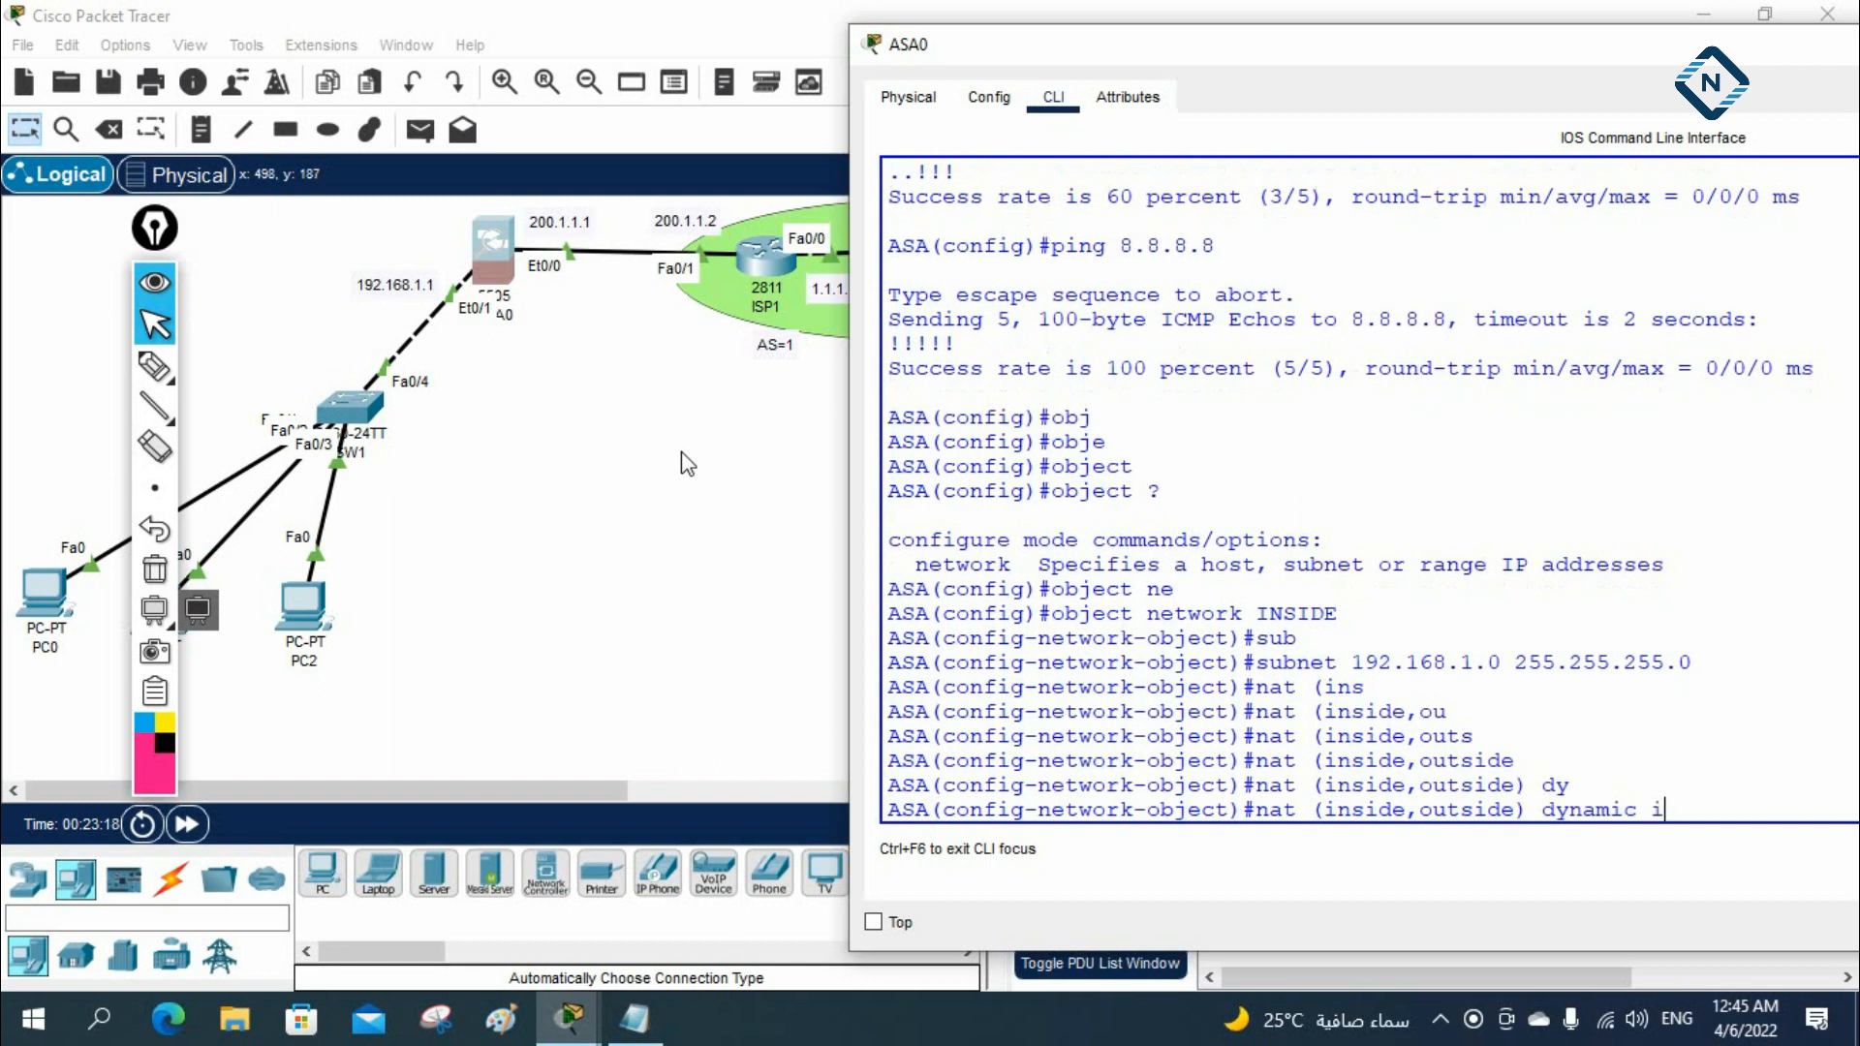
text(n)
key(Tab)
key(Return)
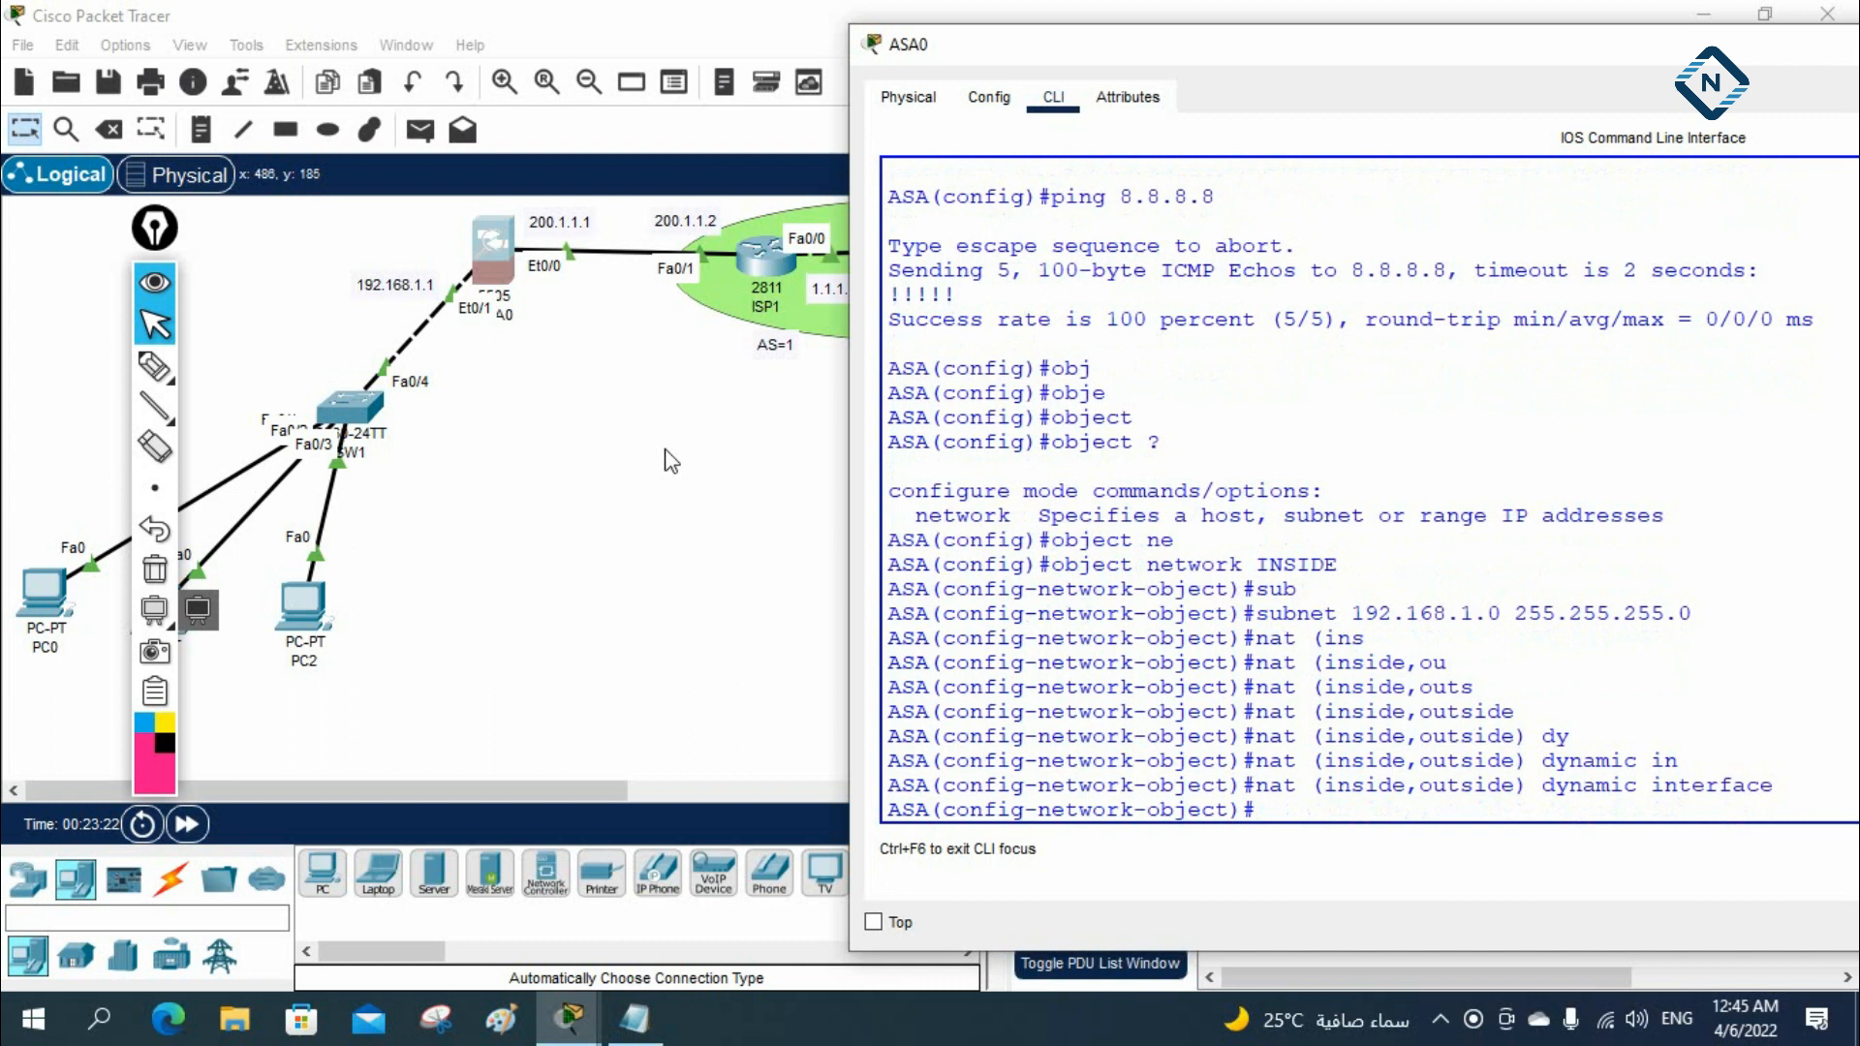
Ping 8.8.8.8 from PC0's Command Prompt to test the NAT rule, keeping the topology visible beside it
drag(850, 185, 588, 185)
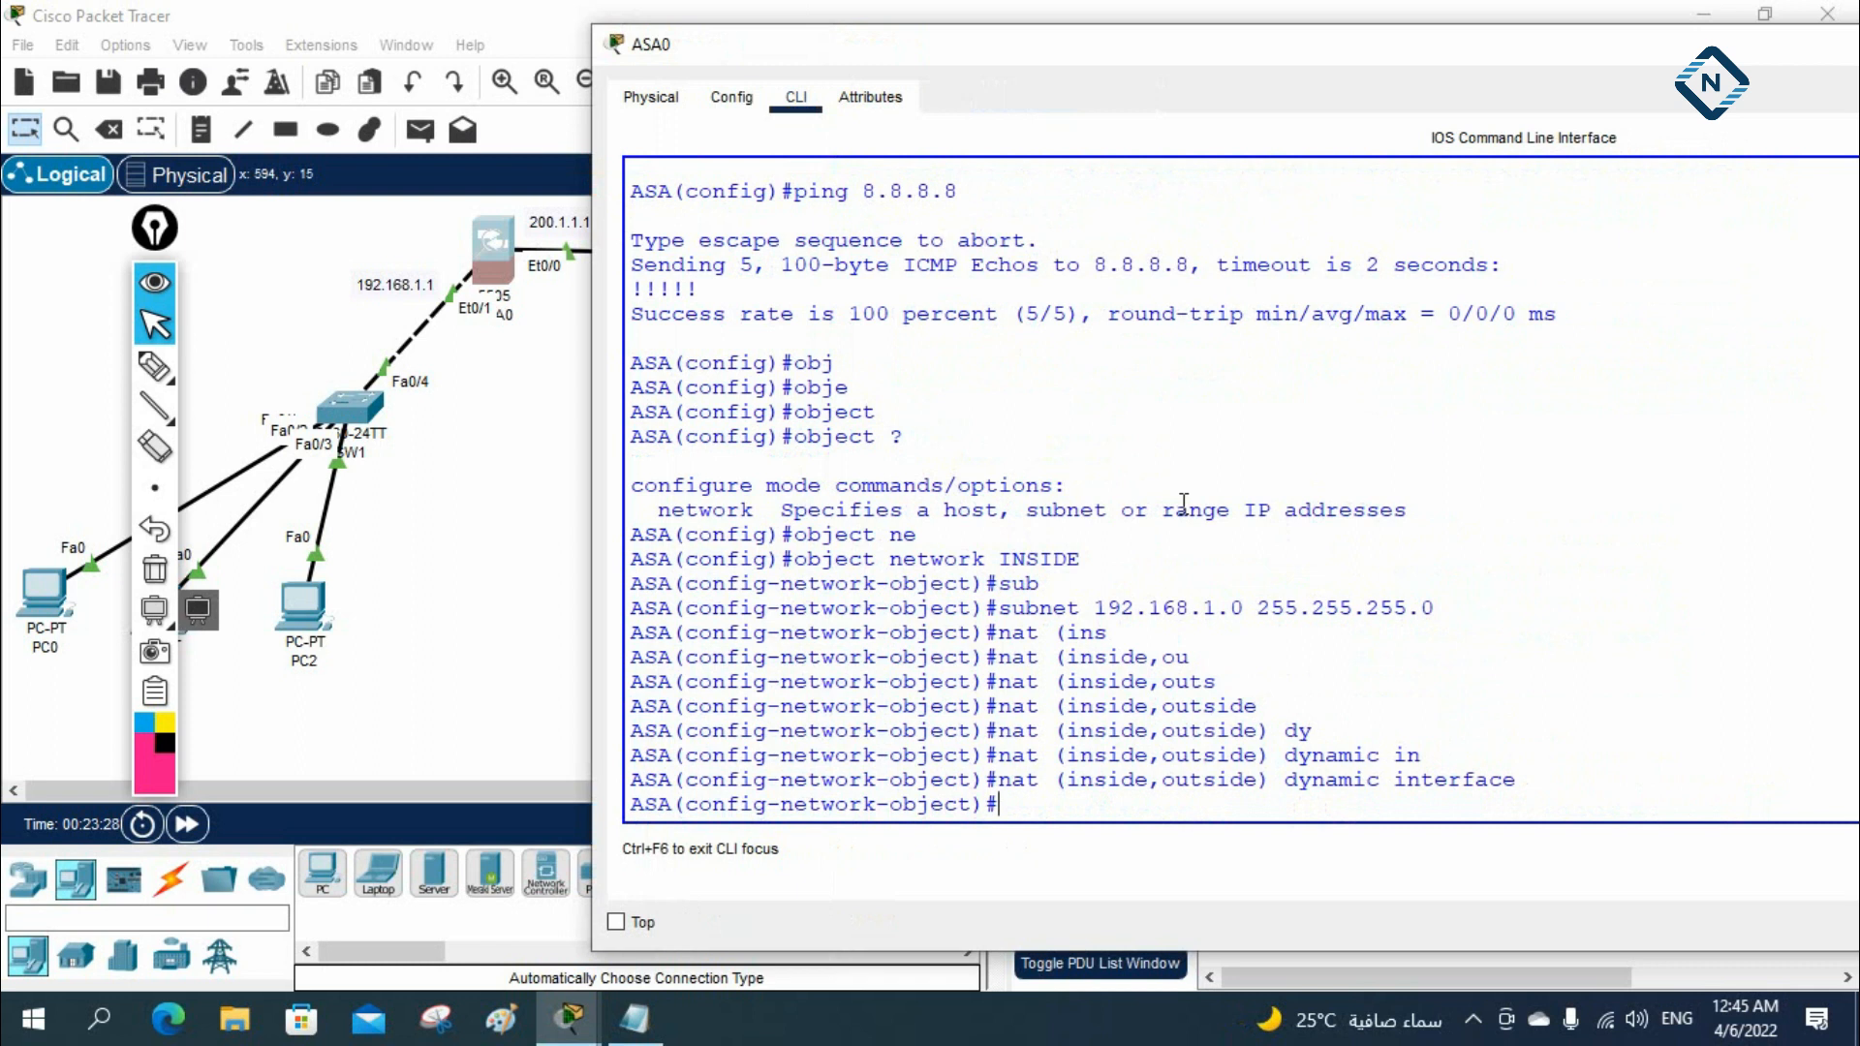
click(46, 586)
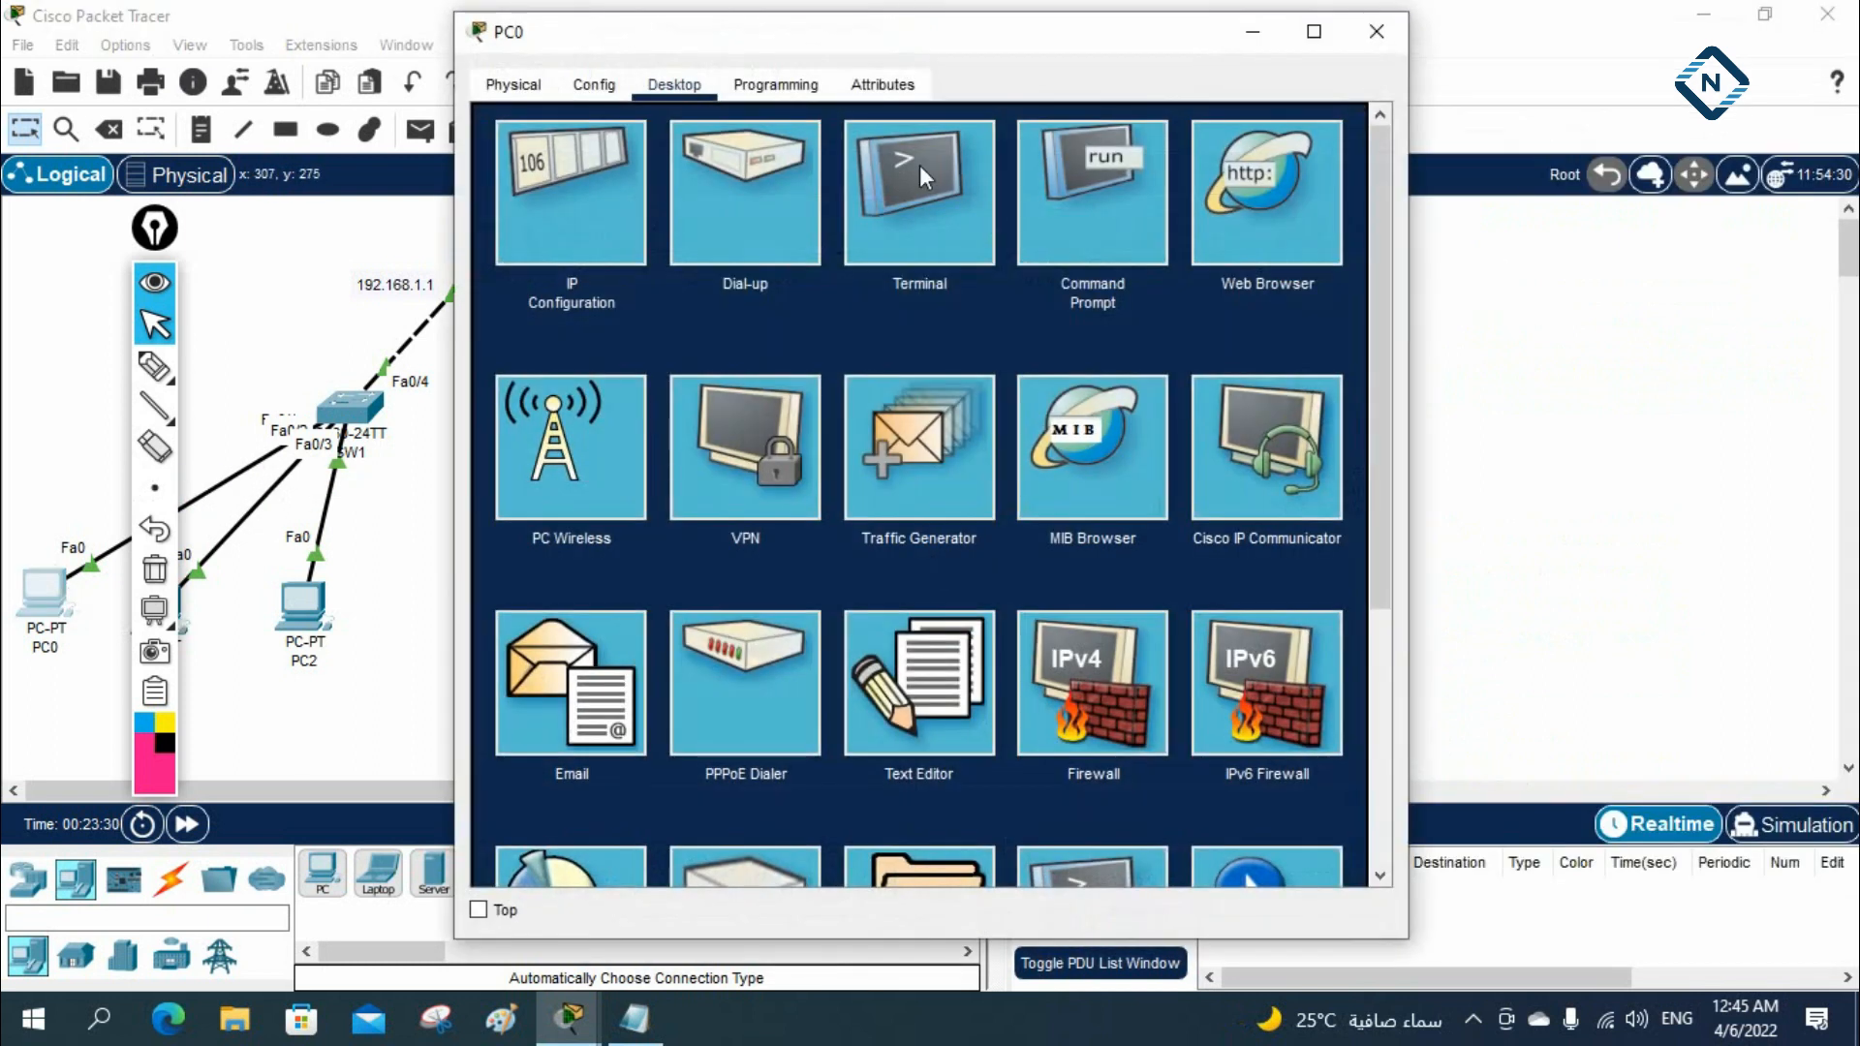
click(1092, 184)
scroll(1201, 536, down, 6)
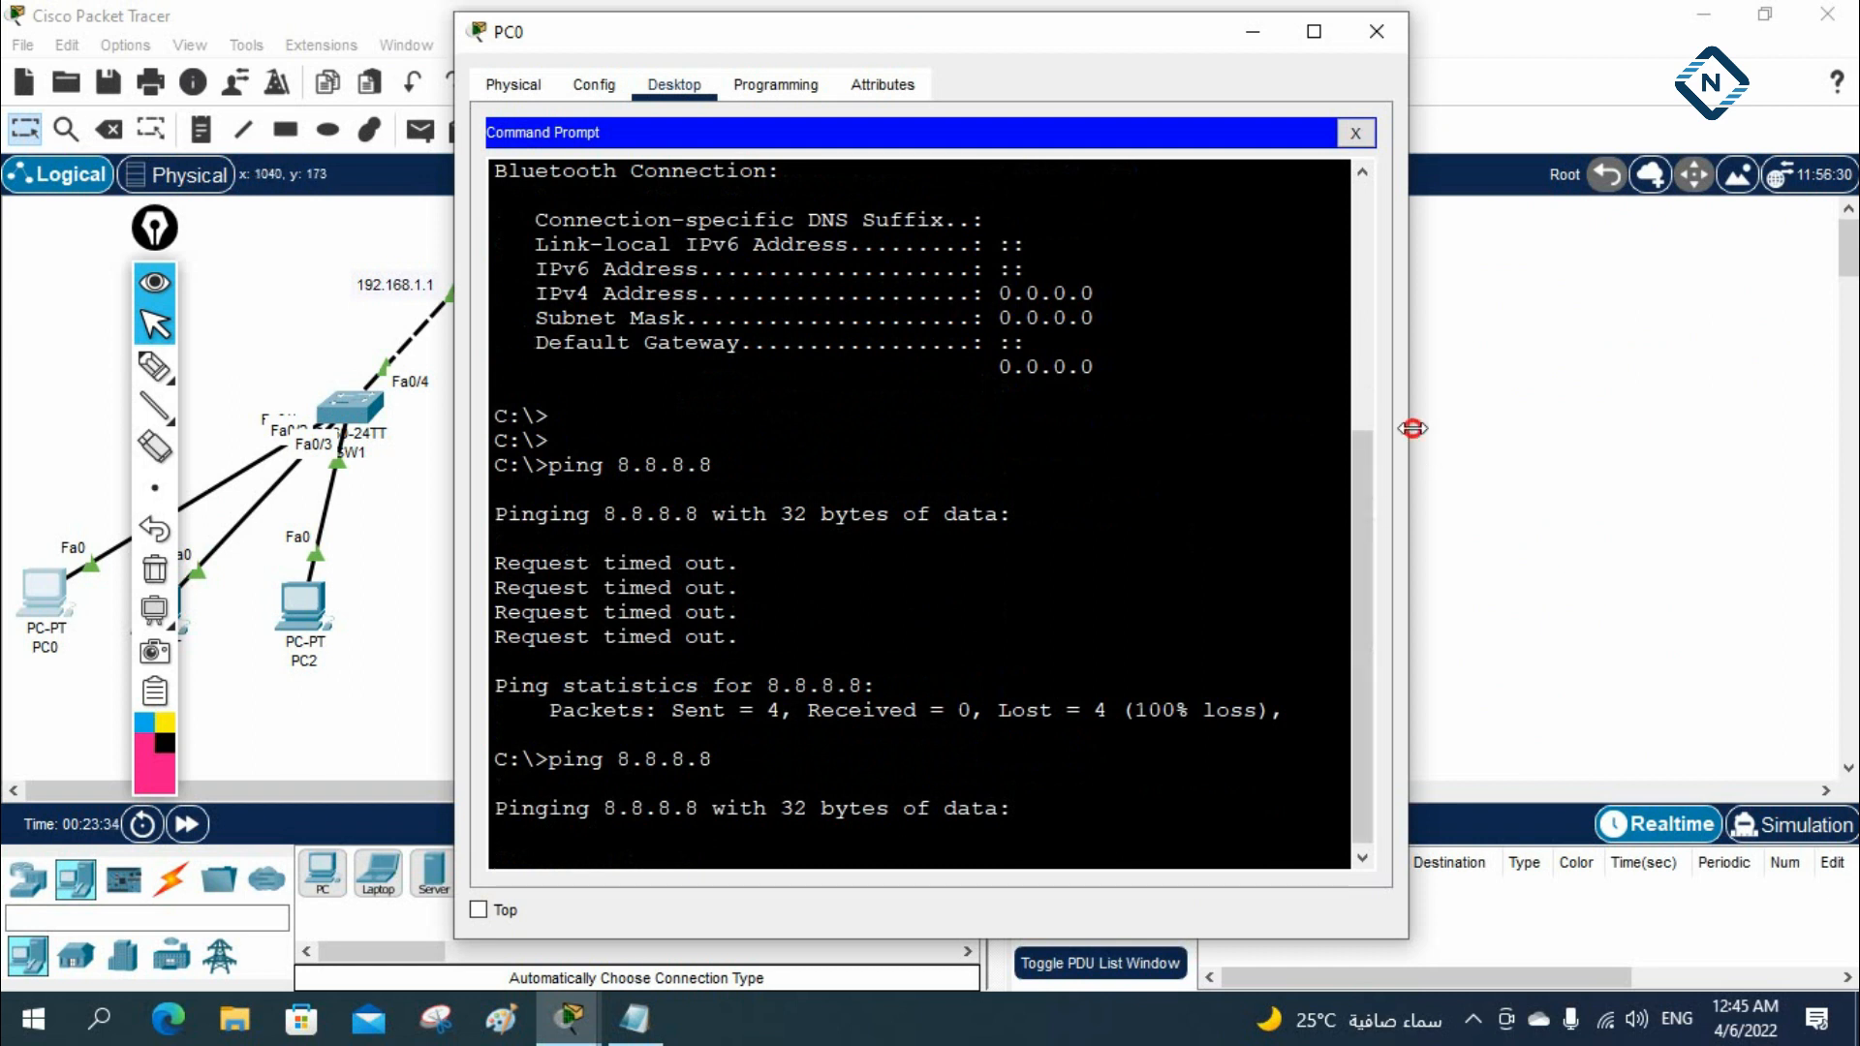
drag(1412, 428, 1619, 431)
drag(951, 38, 1309, 63)
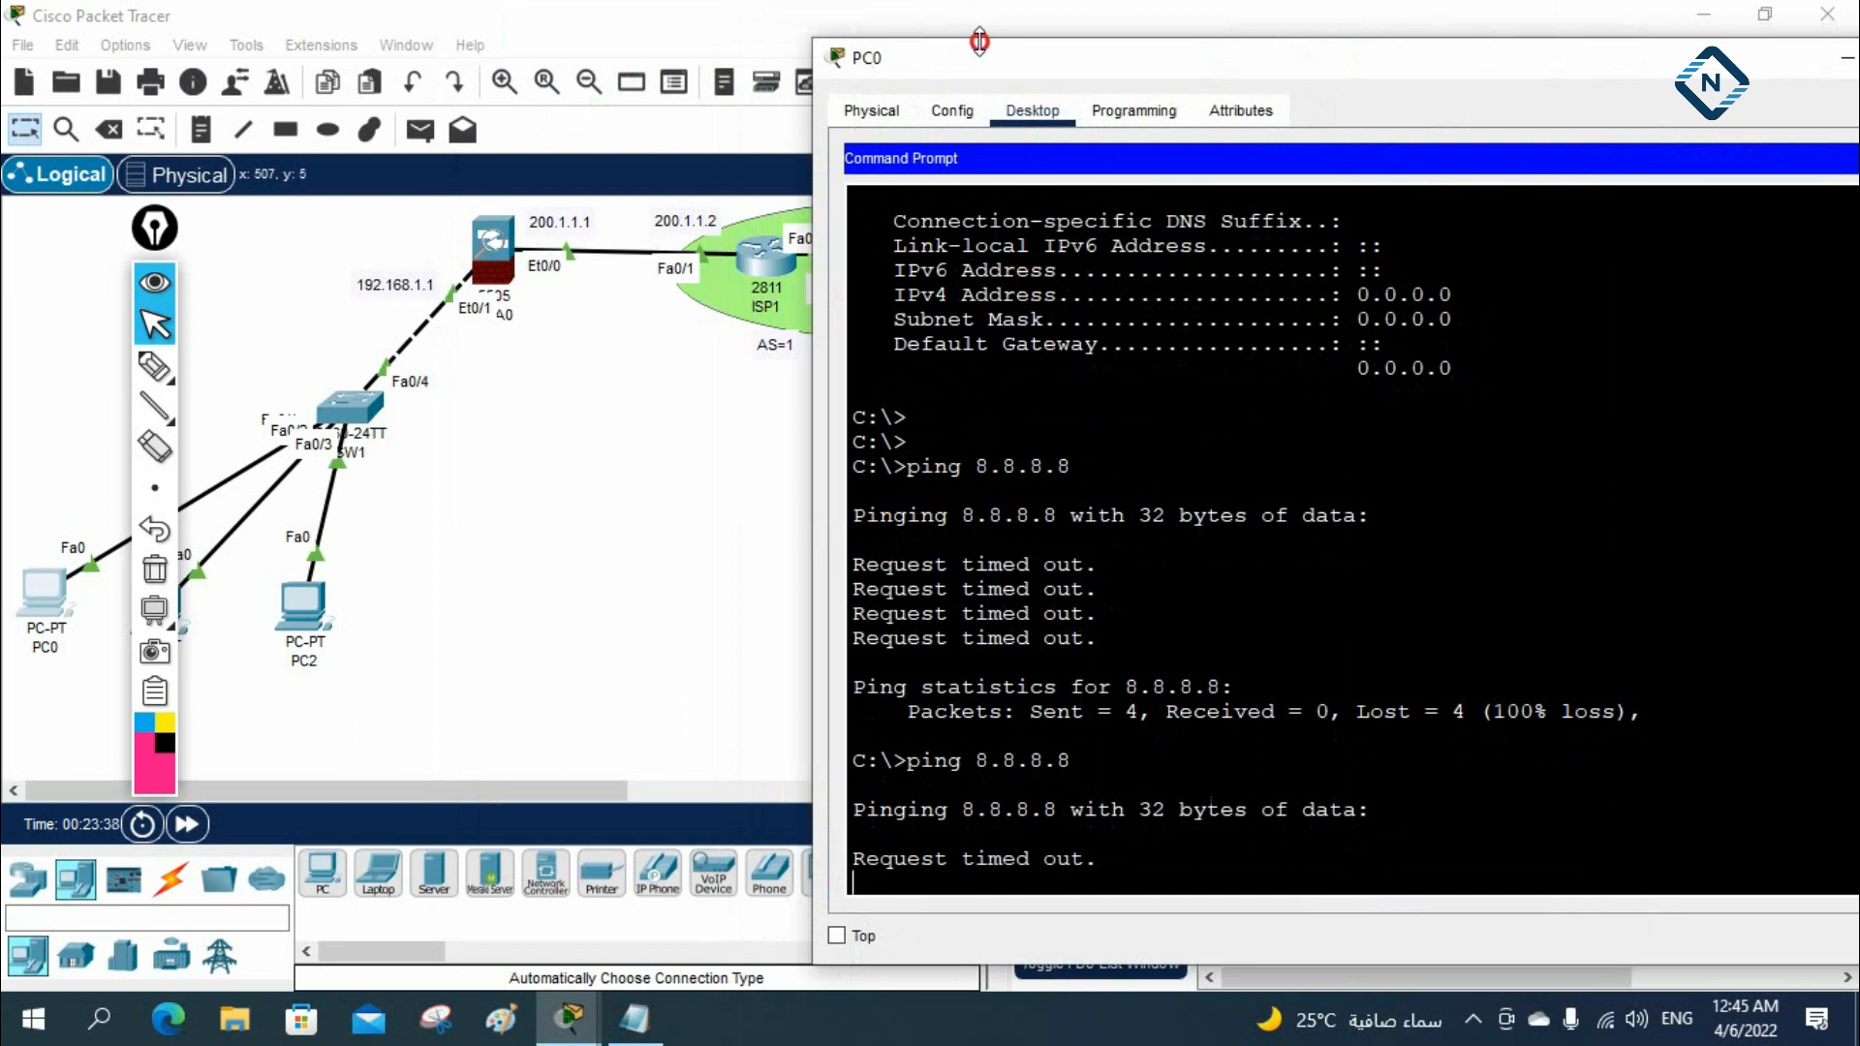
drag(816, 150, 670, 155)
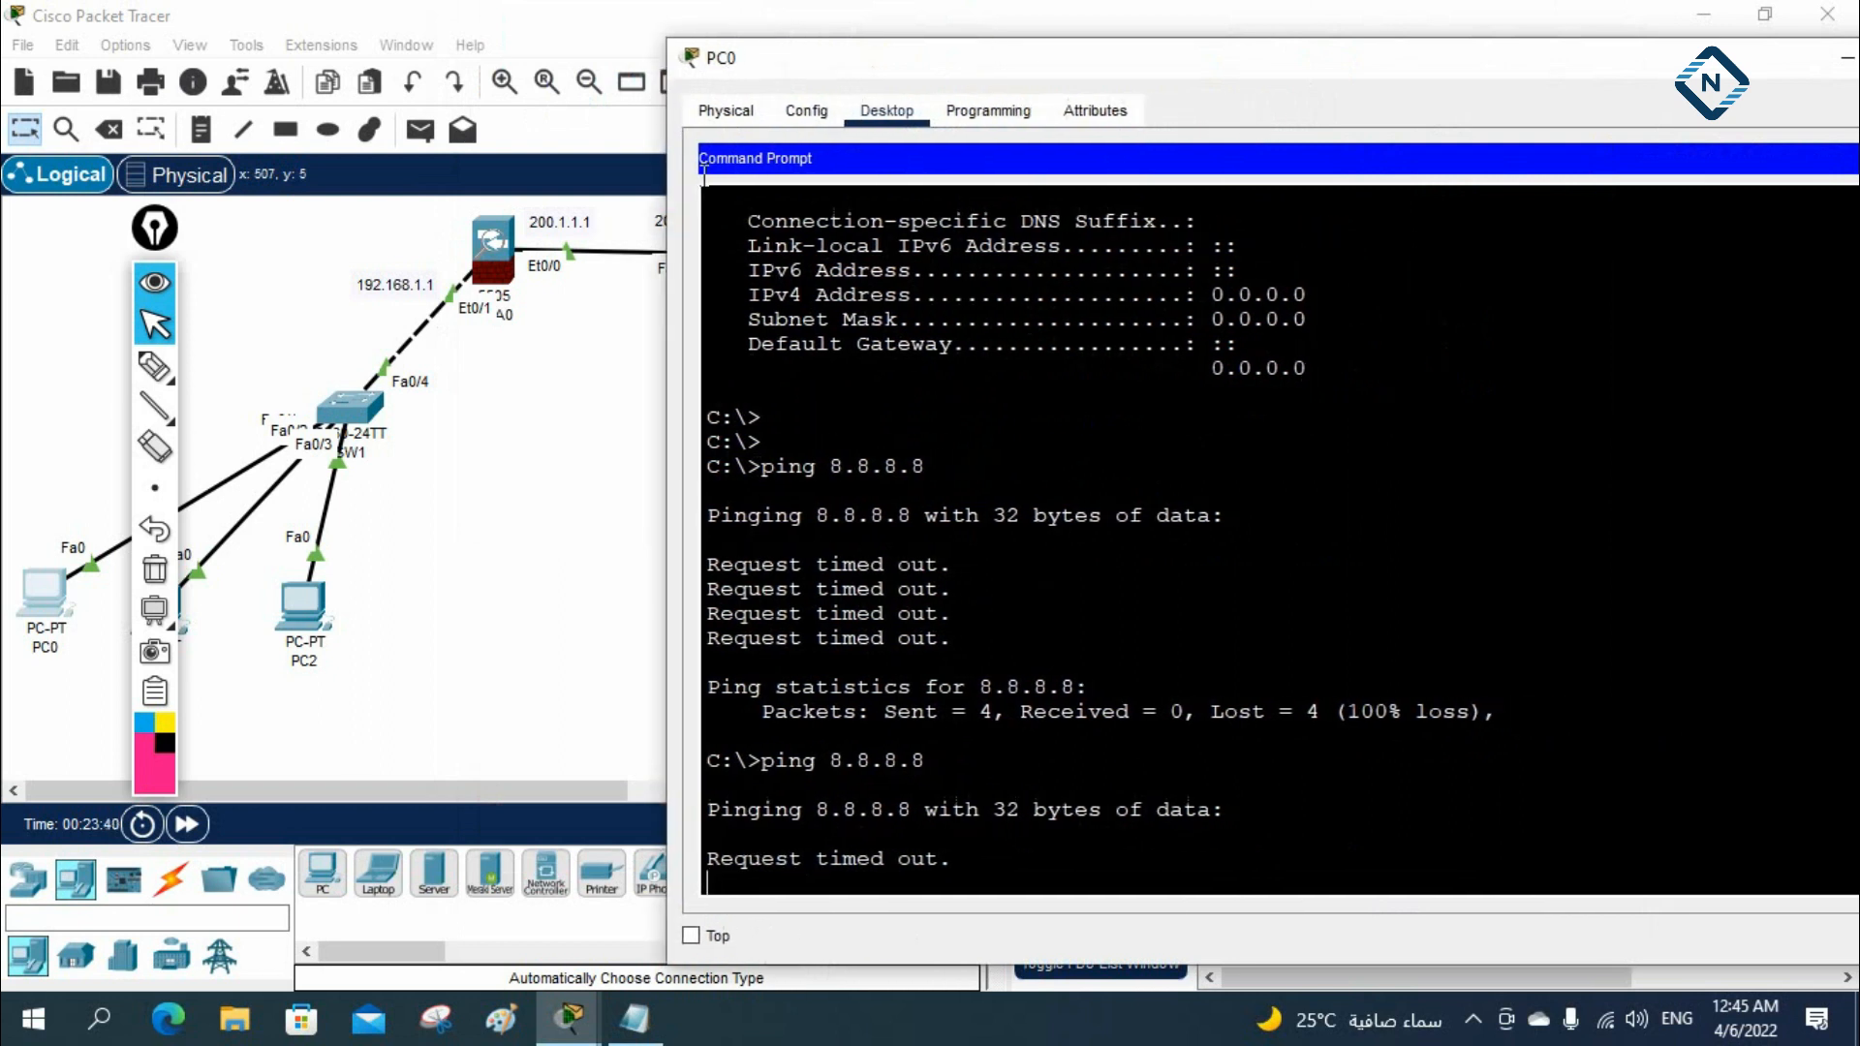
click(1171, 418)
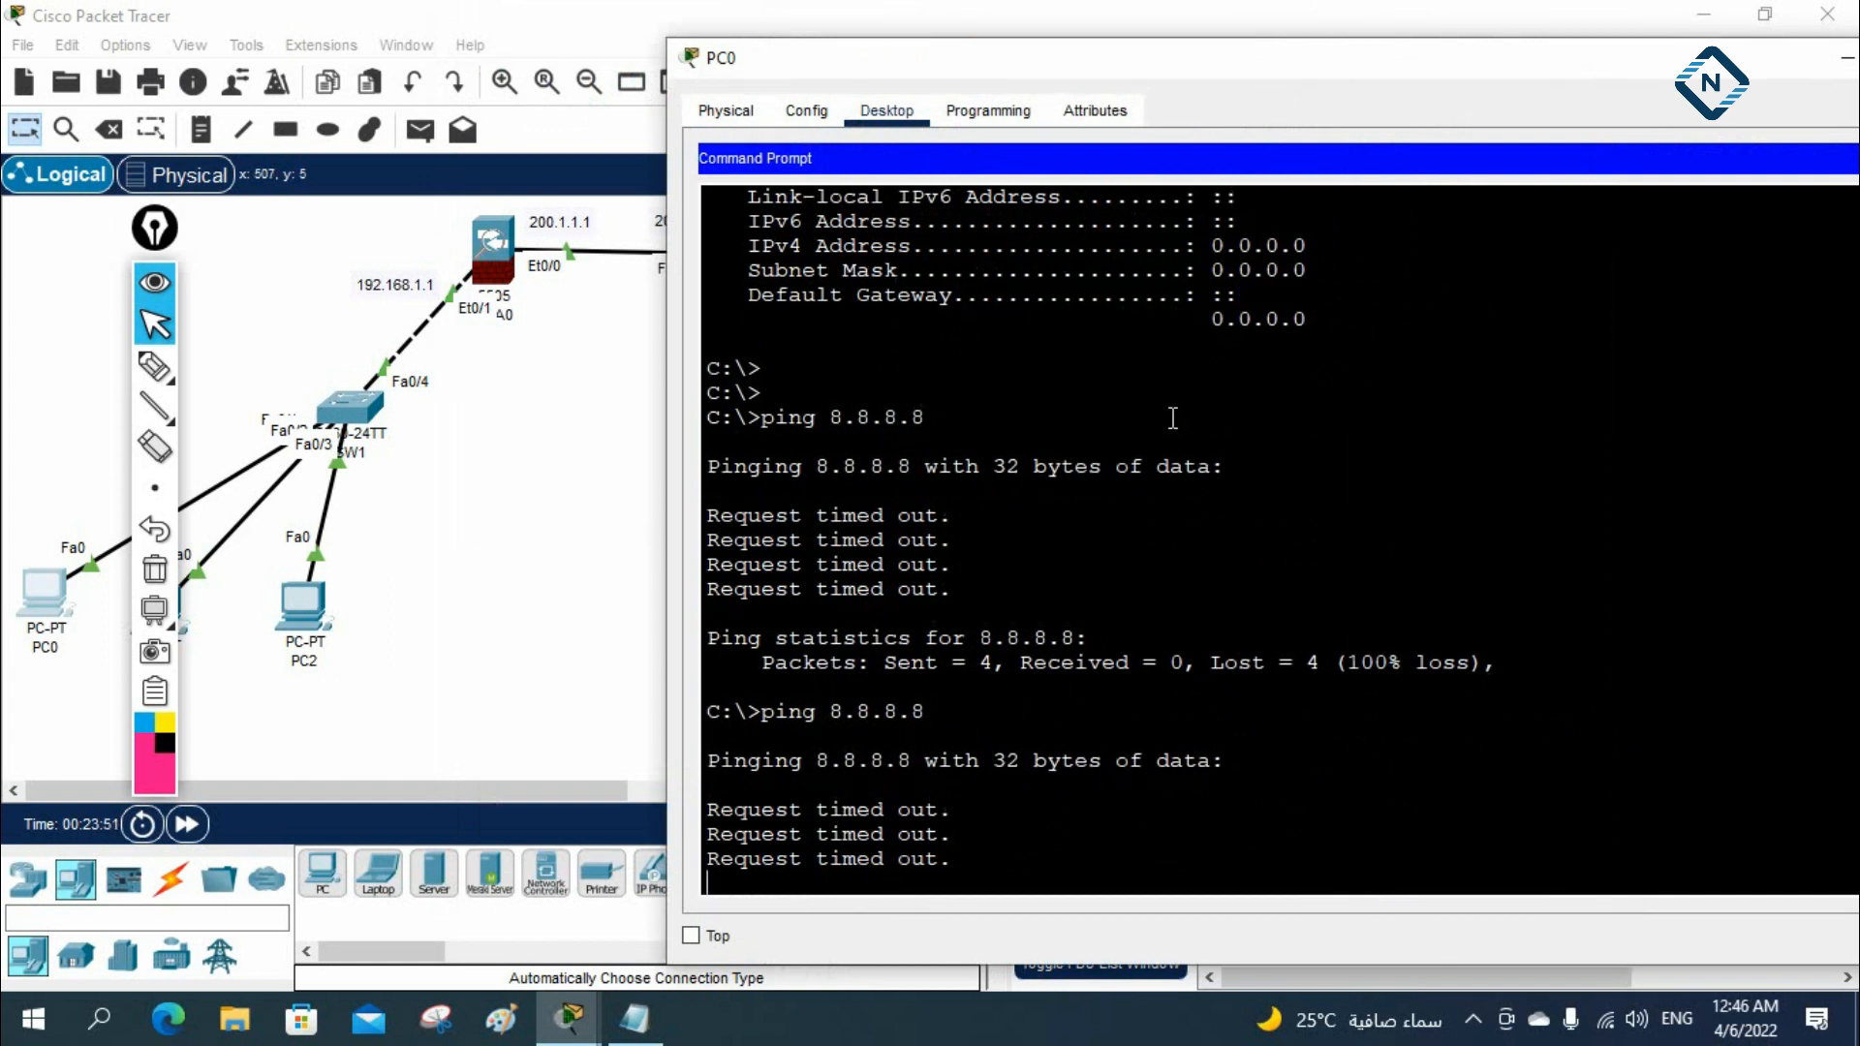
Return to ASA0's console, leave the network object mode and re-enter global configuration mode
click(489, 258)
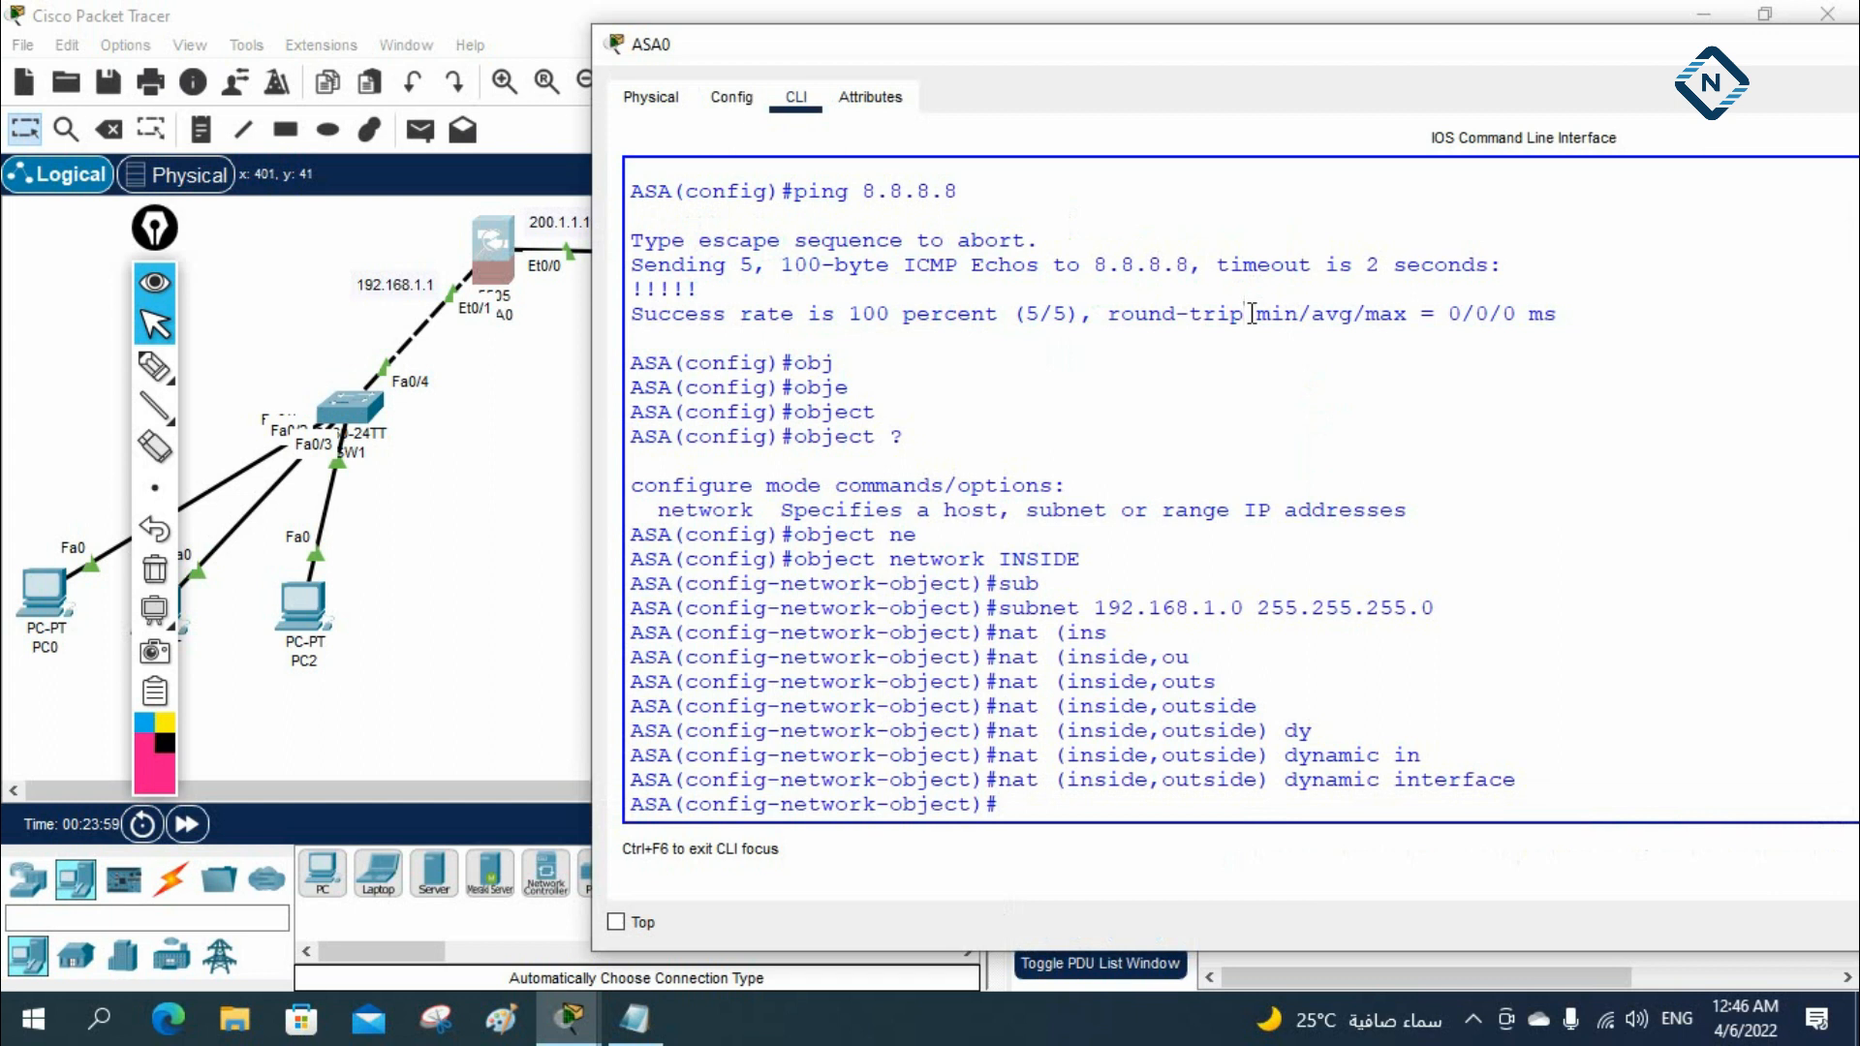
click(1161, 399)
text(exit)
key(Return)
key(Return)
text(config t)
key(Return)
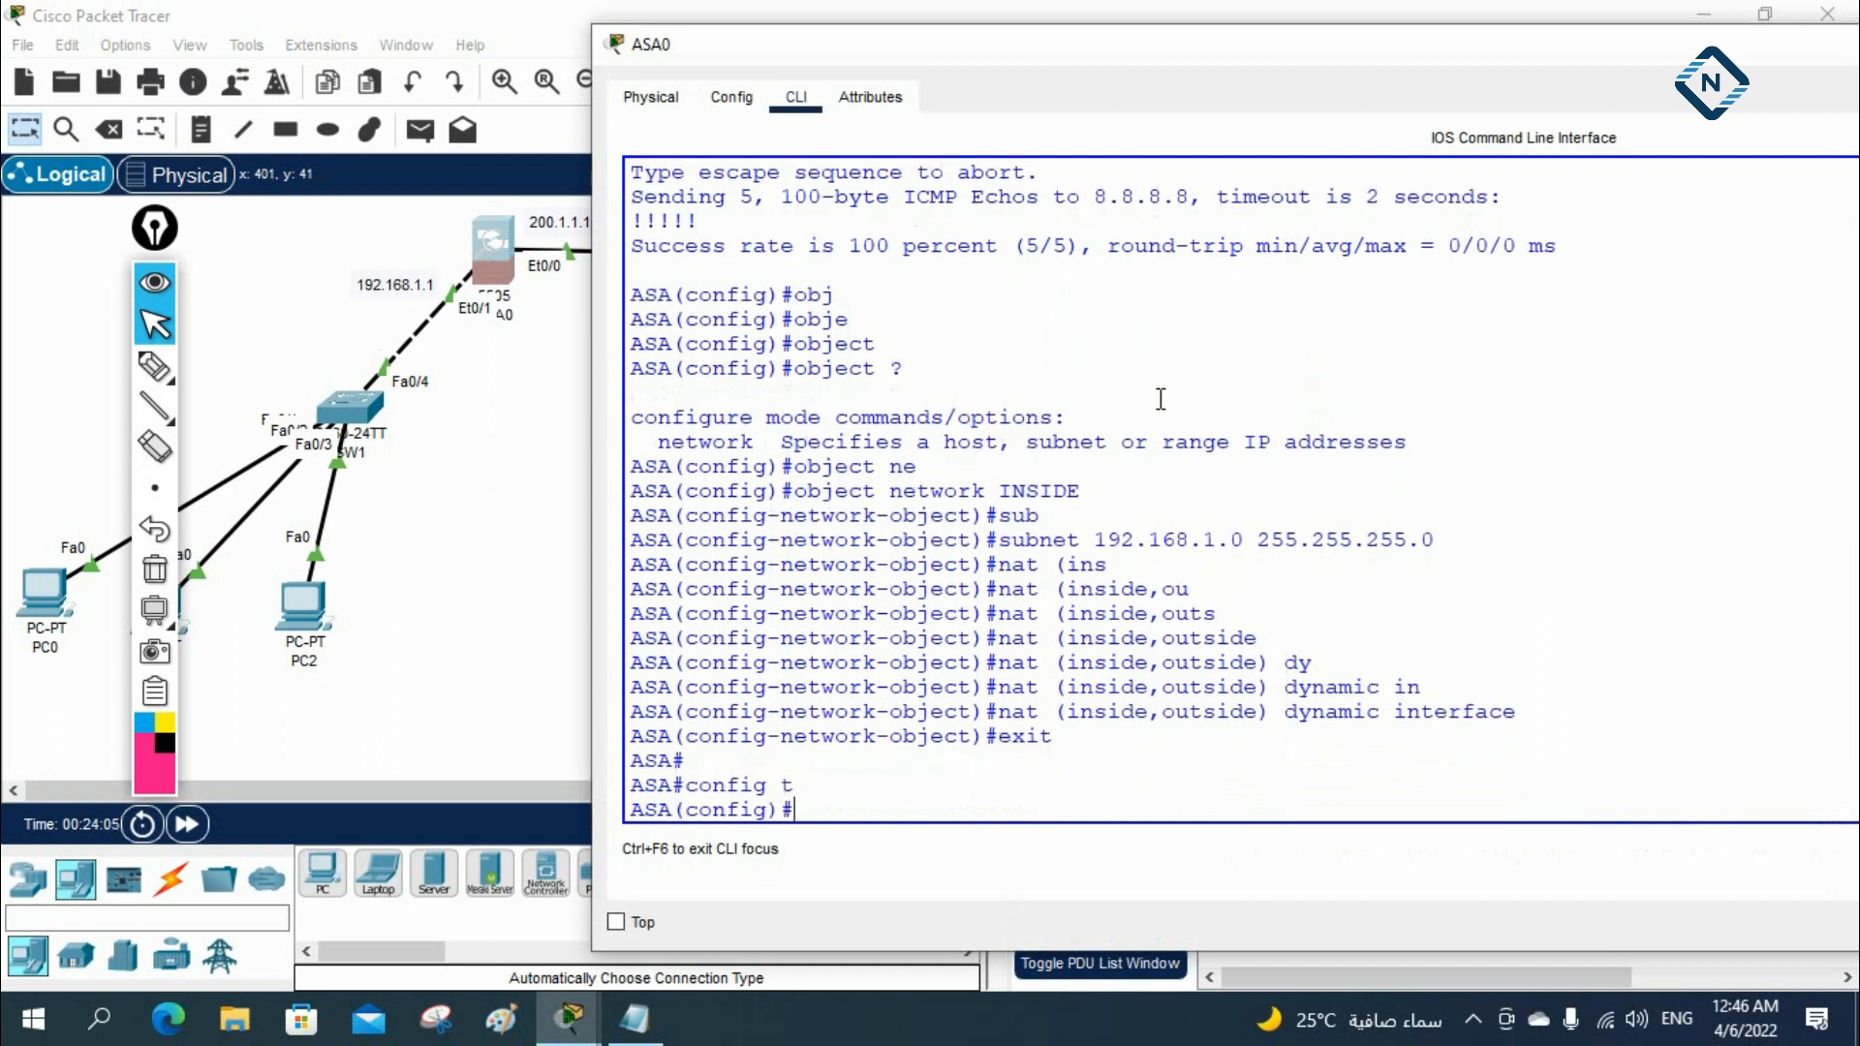
Begin a class-map command on the ASA and list the options it accepts
text(cl)
key(Tab)
text(ass)
key(Tab)
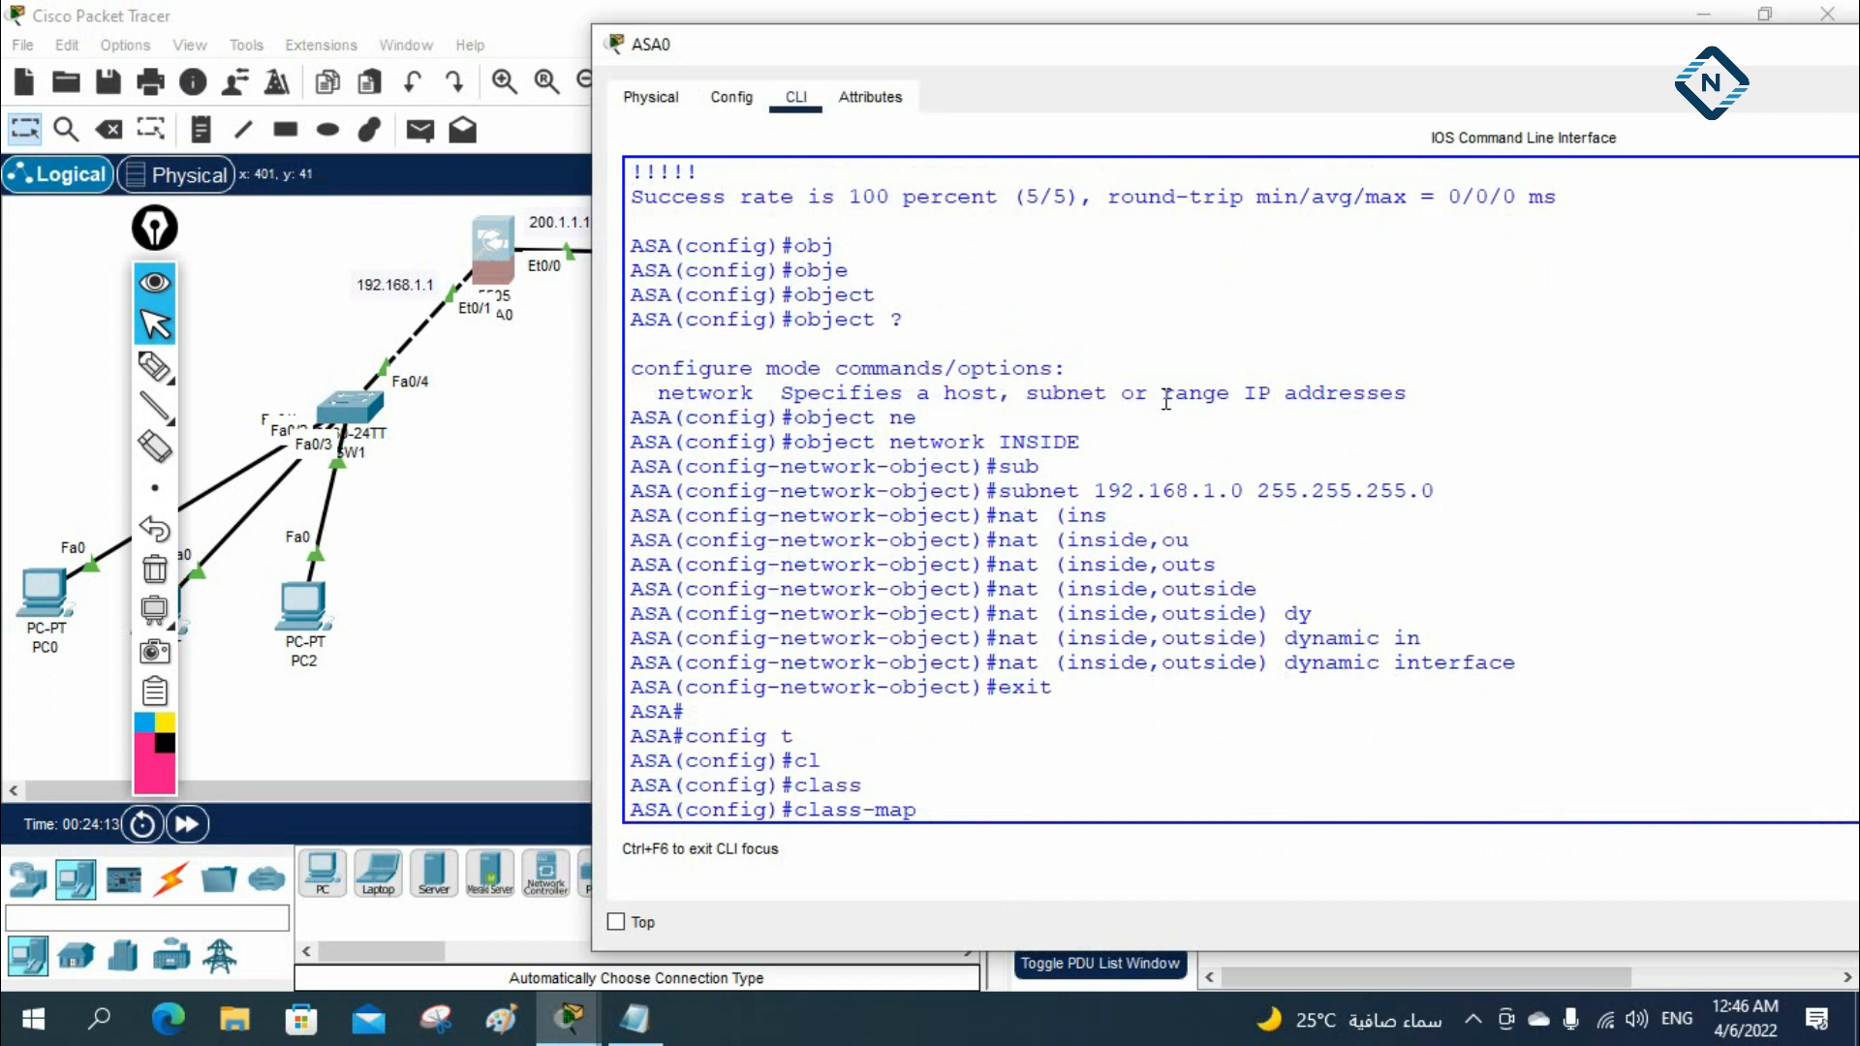
text(?)
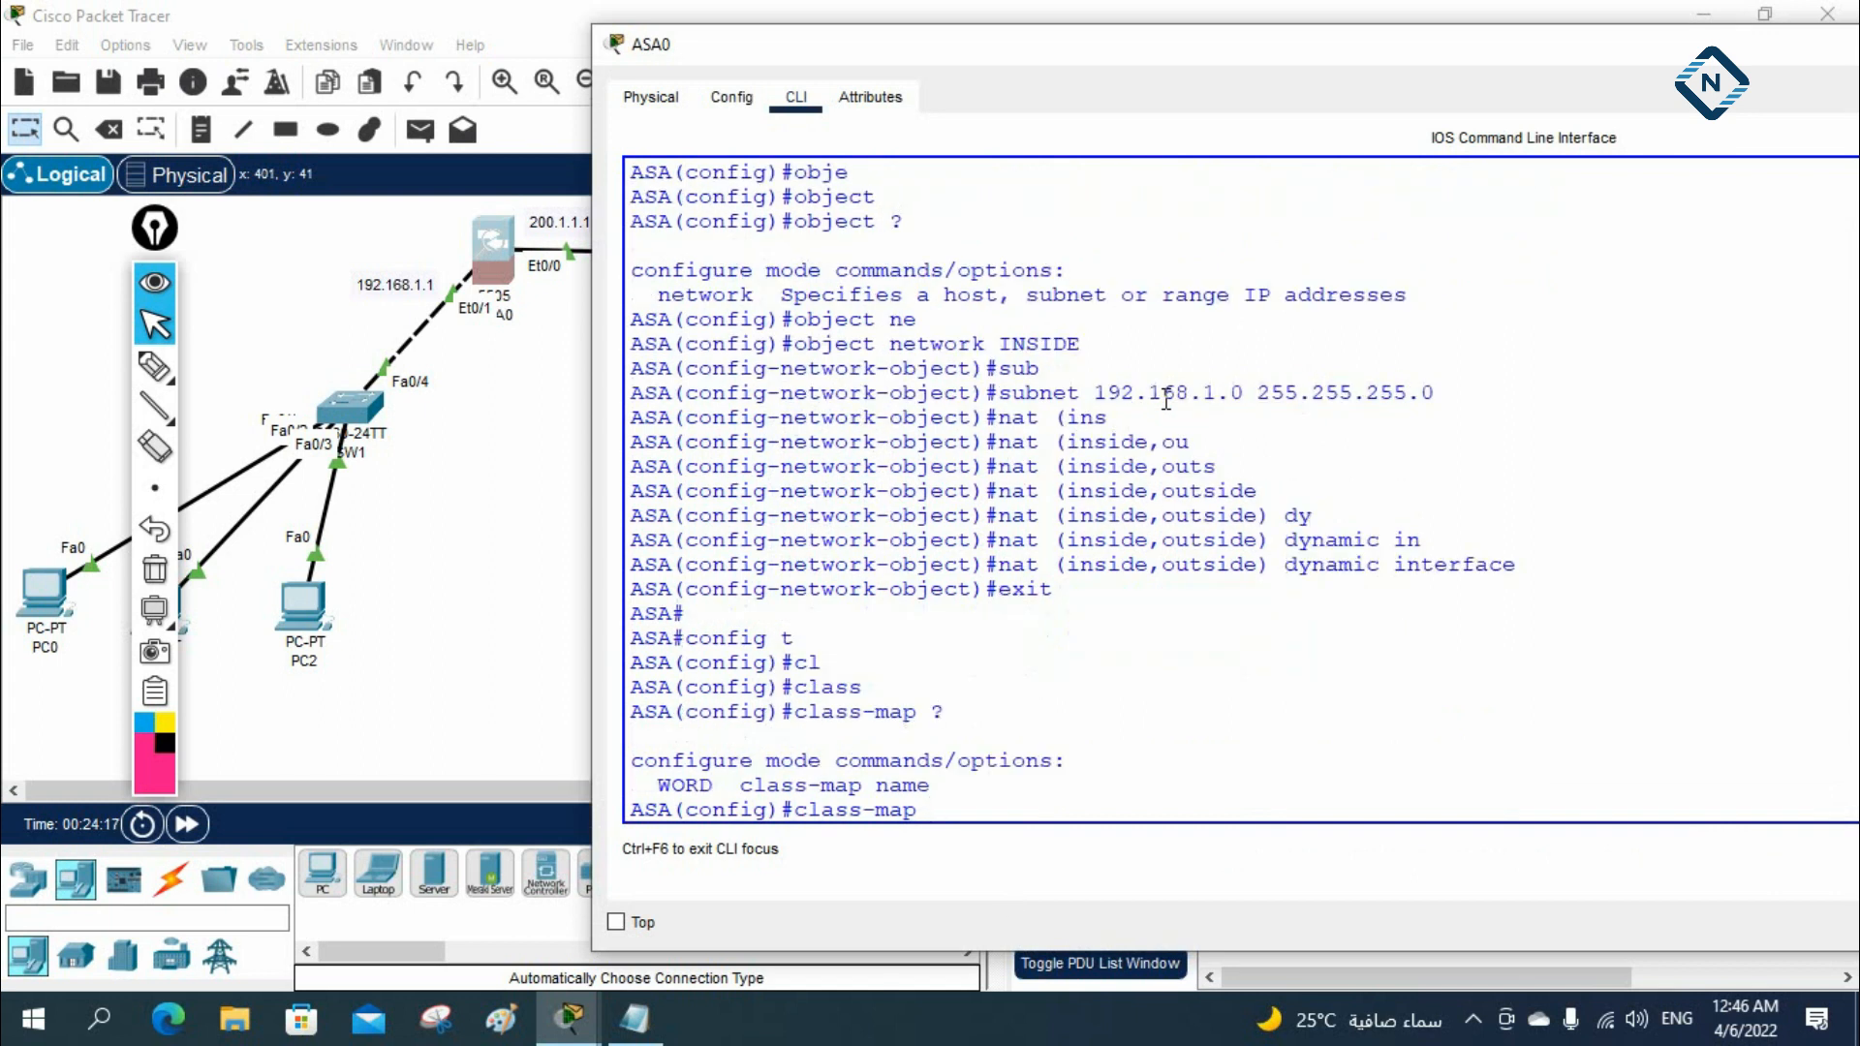
text(INSPECTION_D)
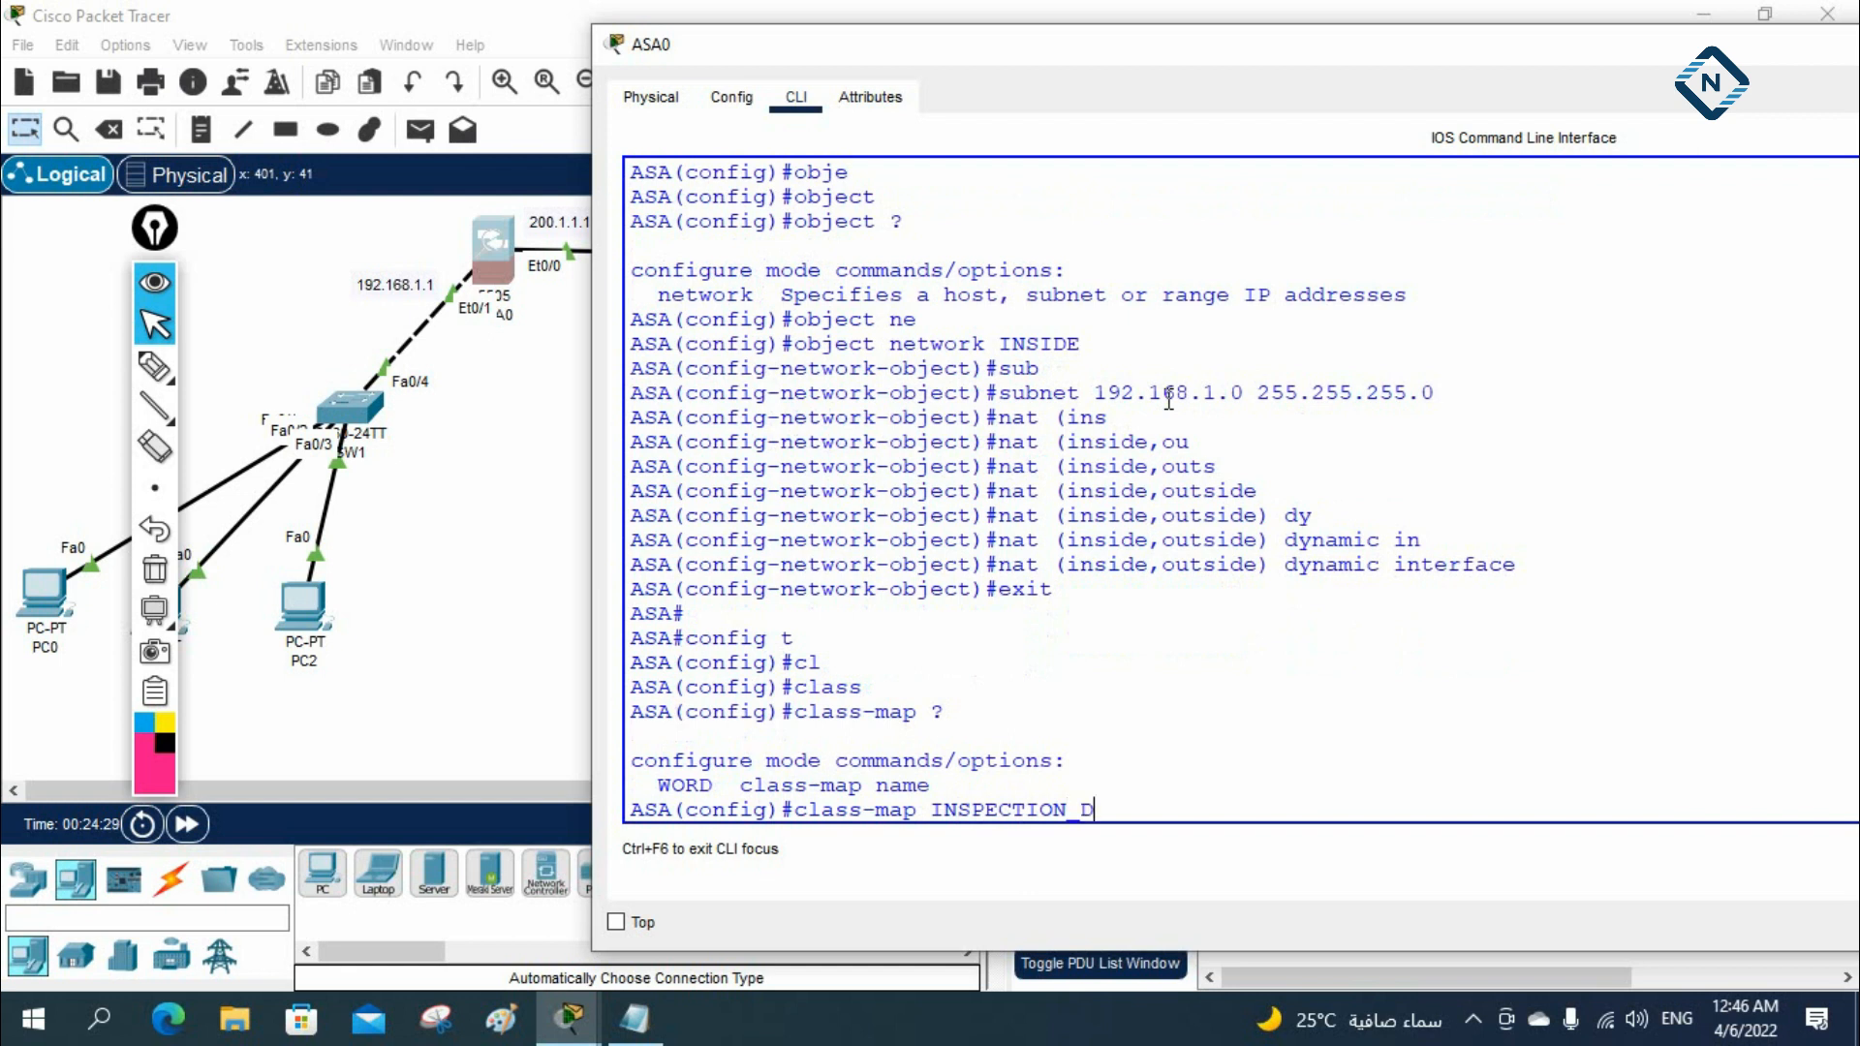
text(EFAULT)
key(BackSpace)
key(BackSpace)
key(BackSpace)
key(BackSpace)
key(BackSpace)
key(BackSpace)
key(BackSpace)
key(BackSpace)
key(BackSpace)
key(BackSpace)
key(BackSpace)
key(BackSpace)
key(BackSpace)
key(BackSpace)
key(BackSpace)
key(BackSpace)
key(BackSpace)
key(BackSpace)
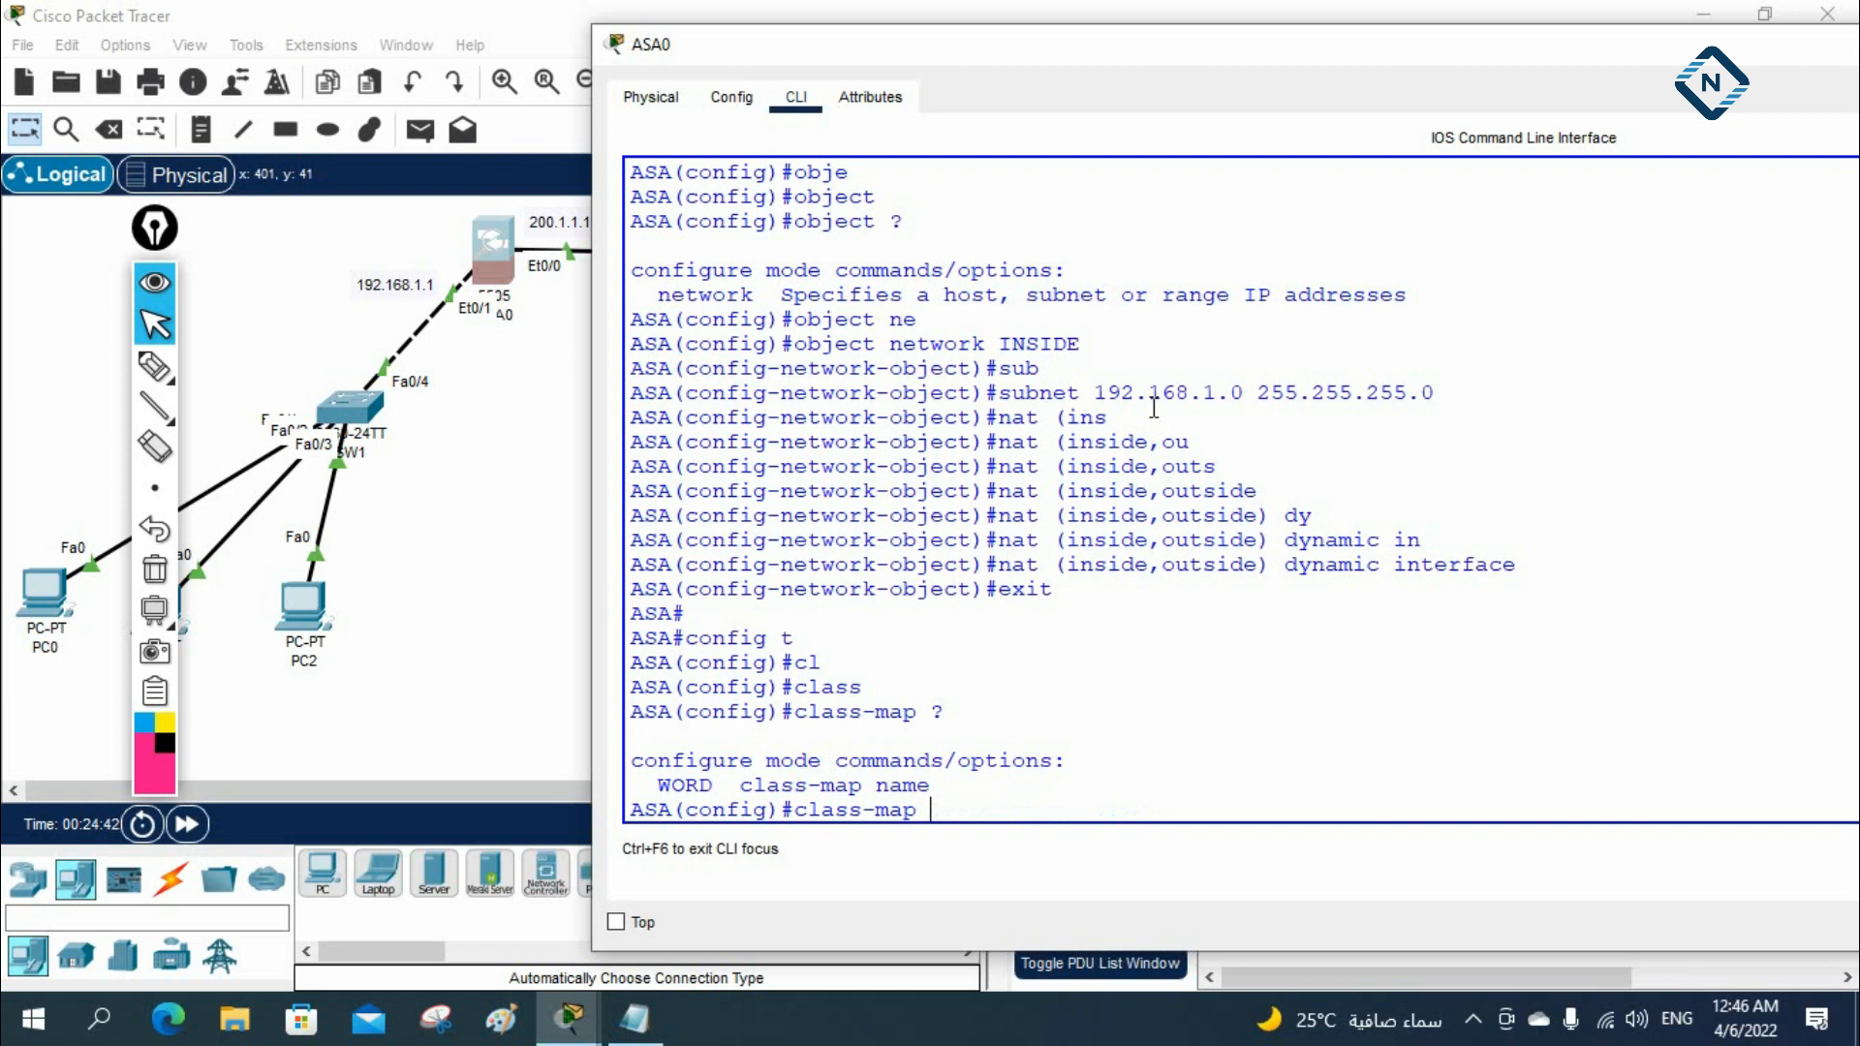
Create class map ABC matching default-inspection-traffic, and return to global configuration mode
text(ABC)
key(Return)
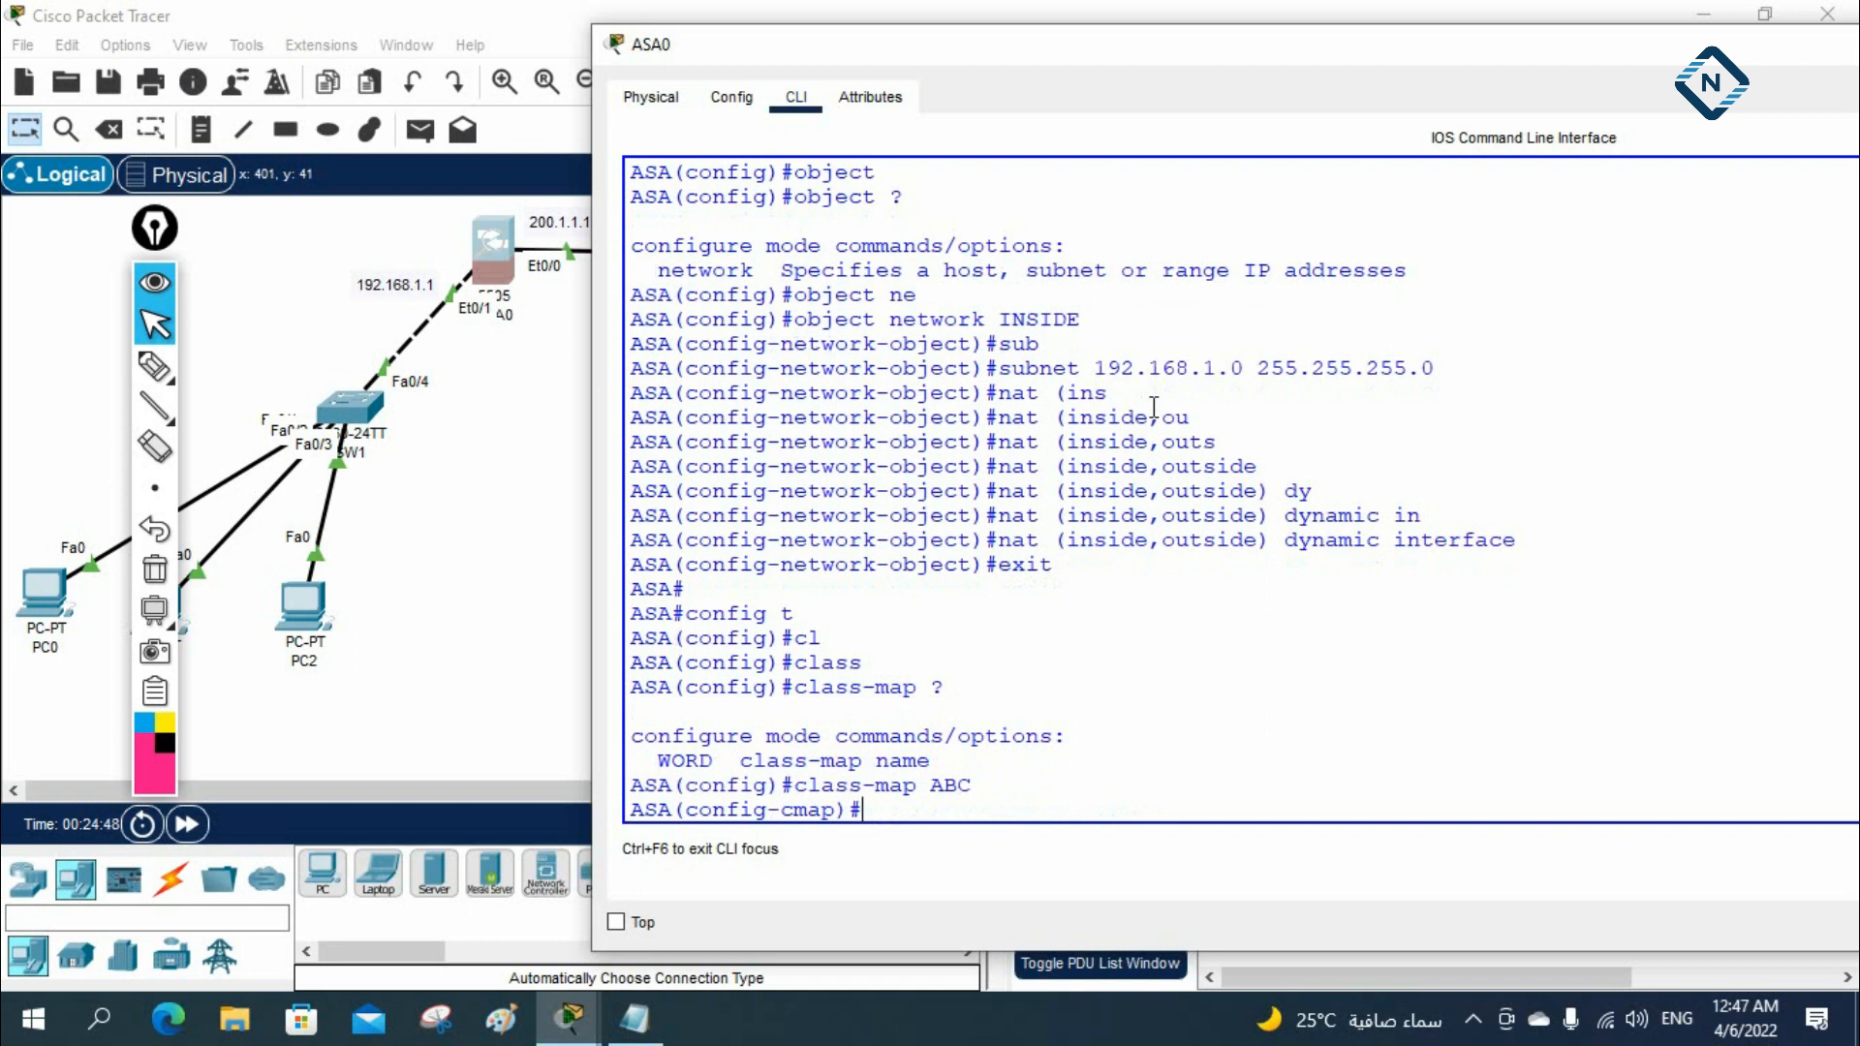
text(mat)
key(Tab)
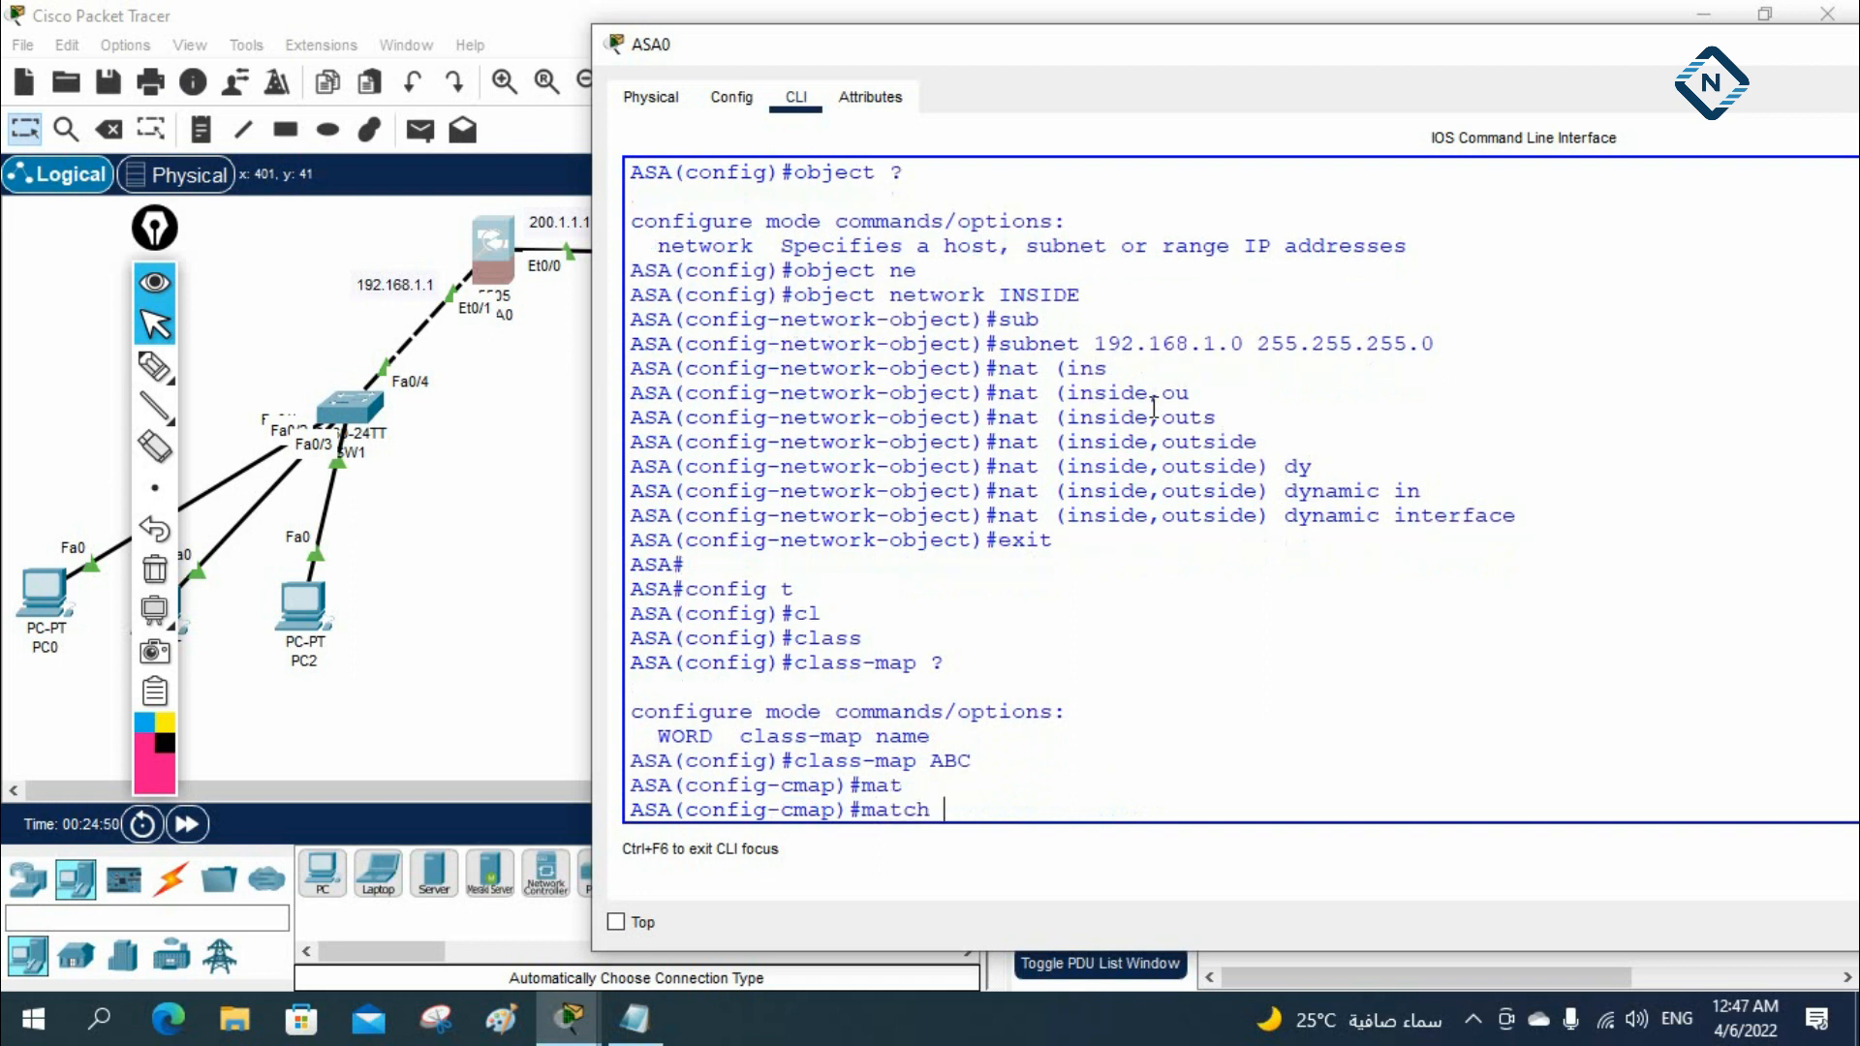
text(de)
key(Tab)
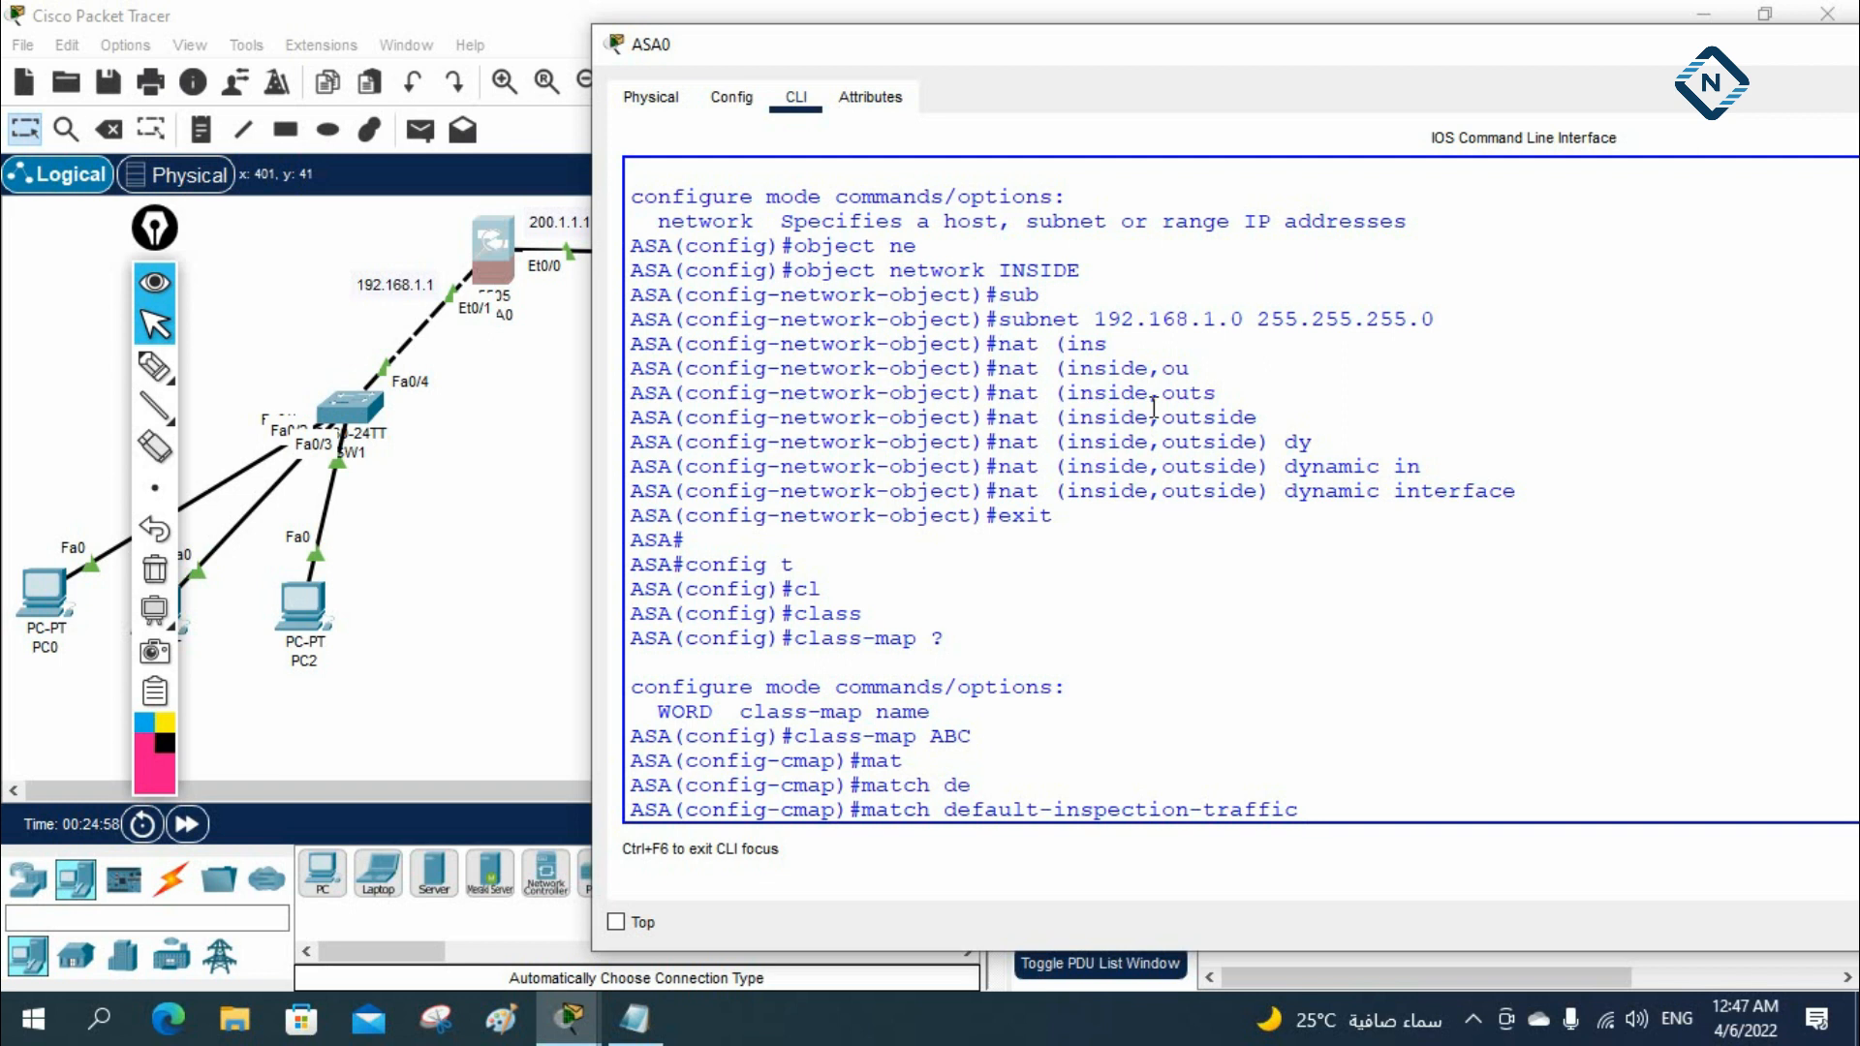
key(Return)
text(exit)
key(Return)
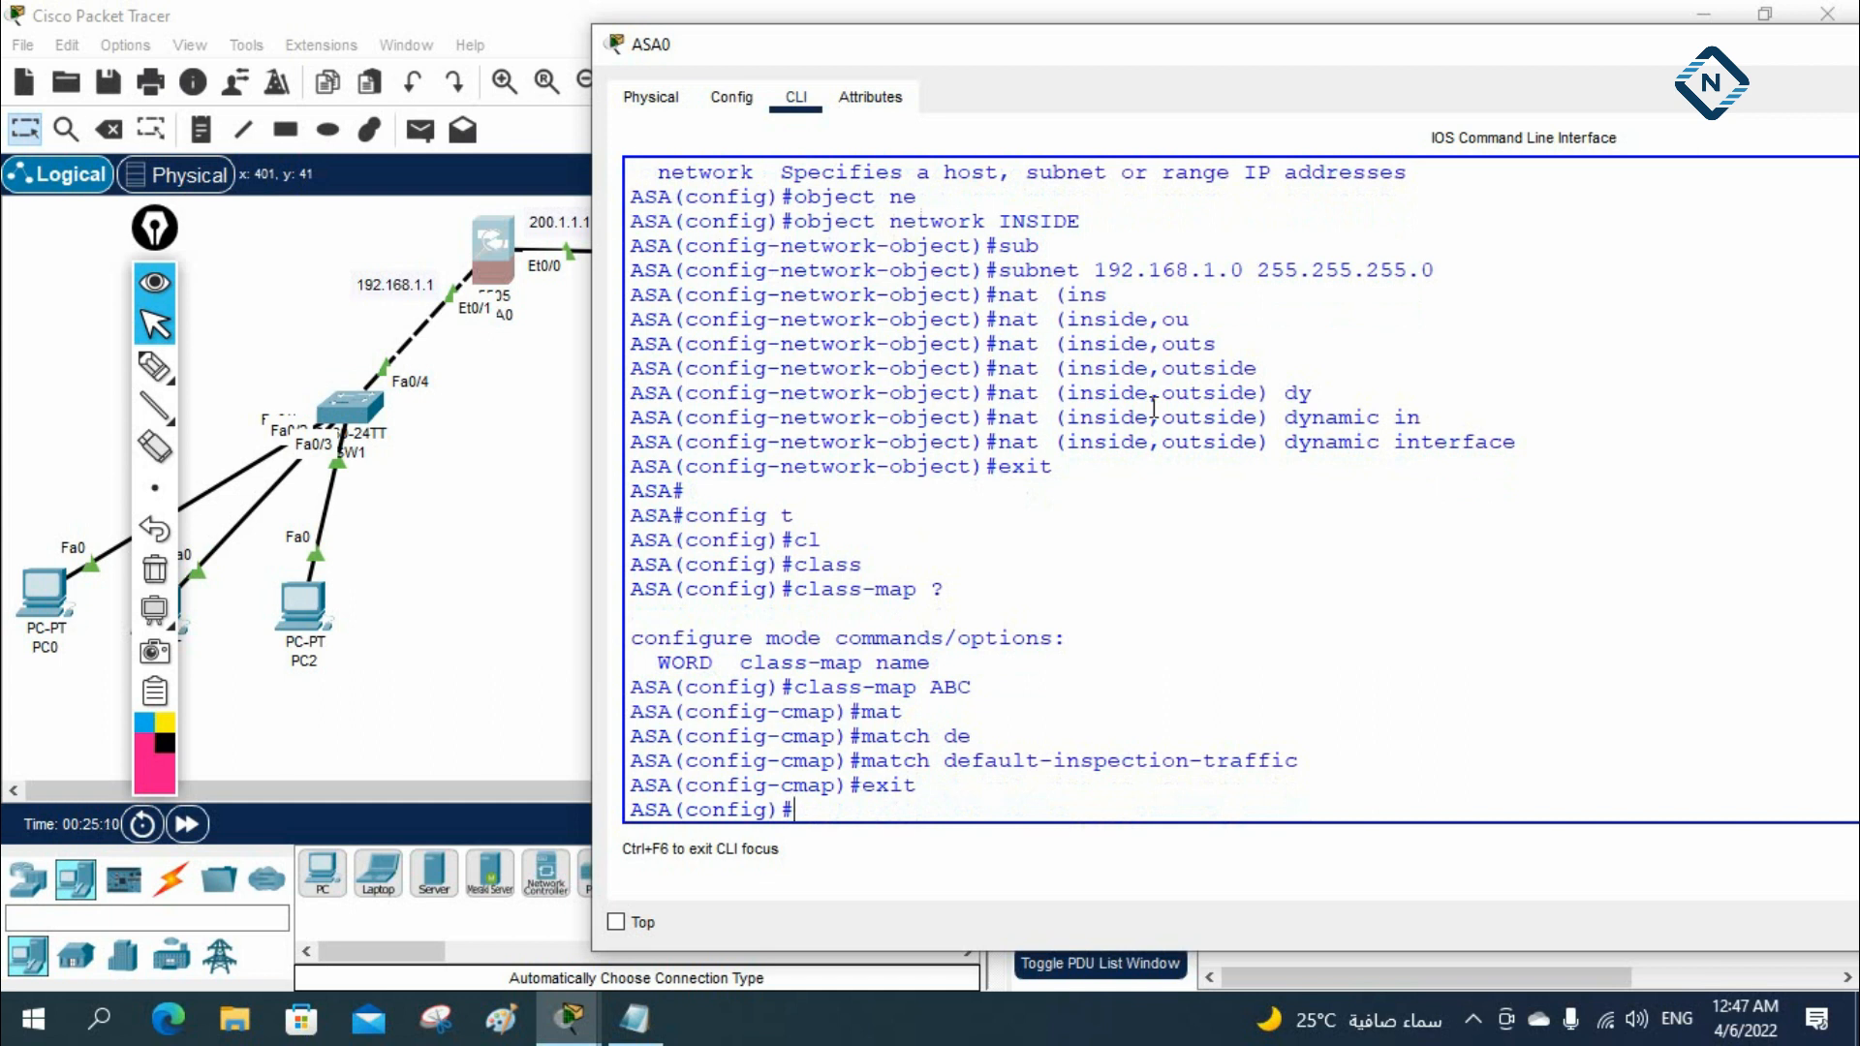
Look up the policy-map options and create a policy map named pmap
text(po)
key(Tab)
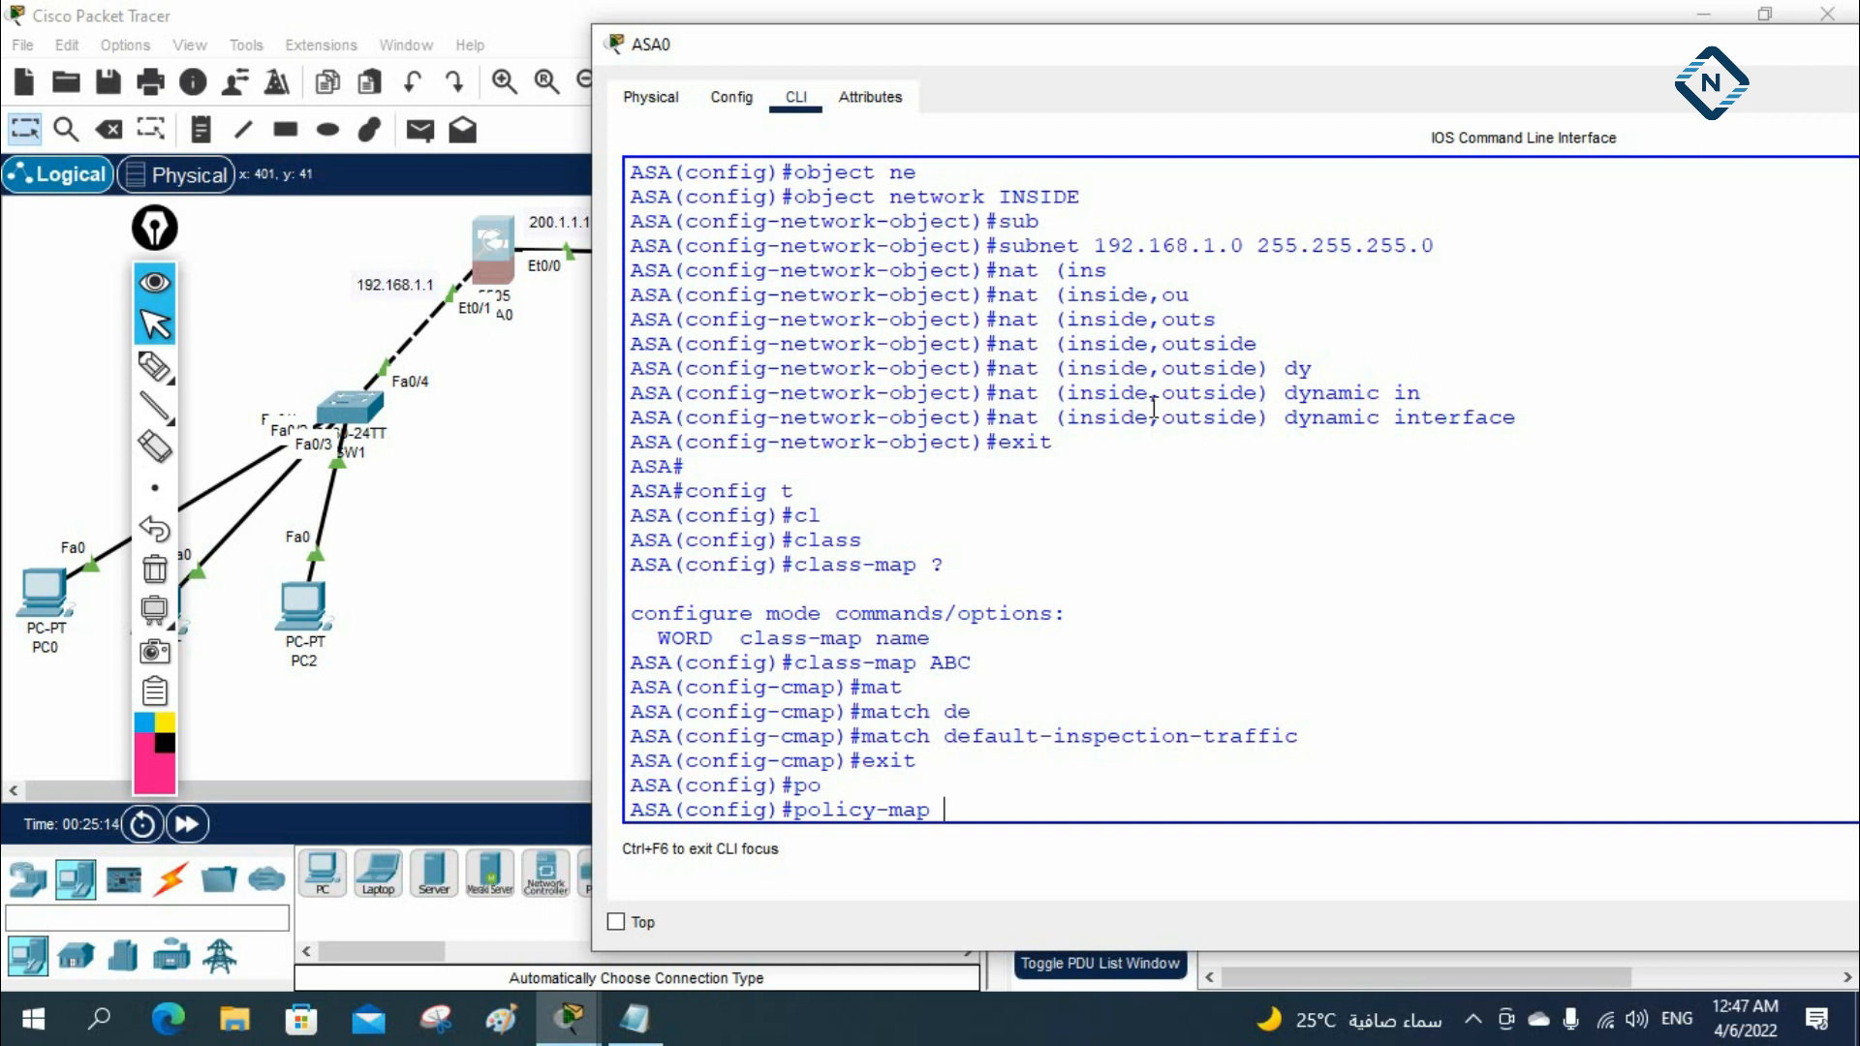
text(?)
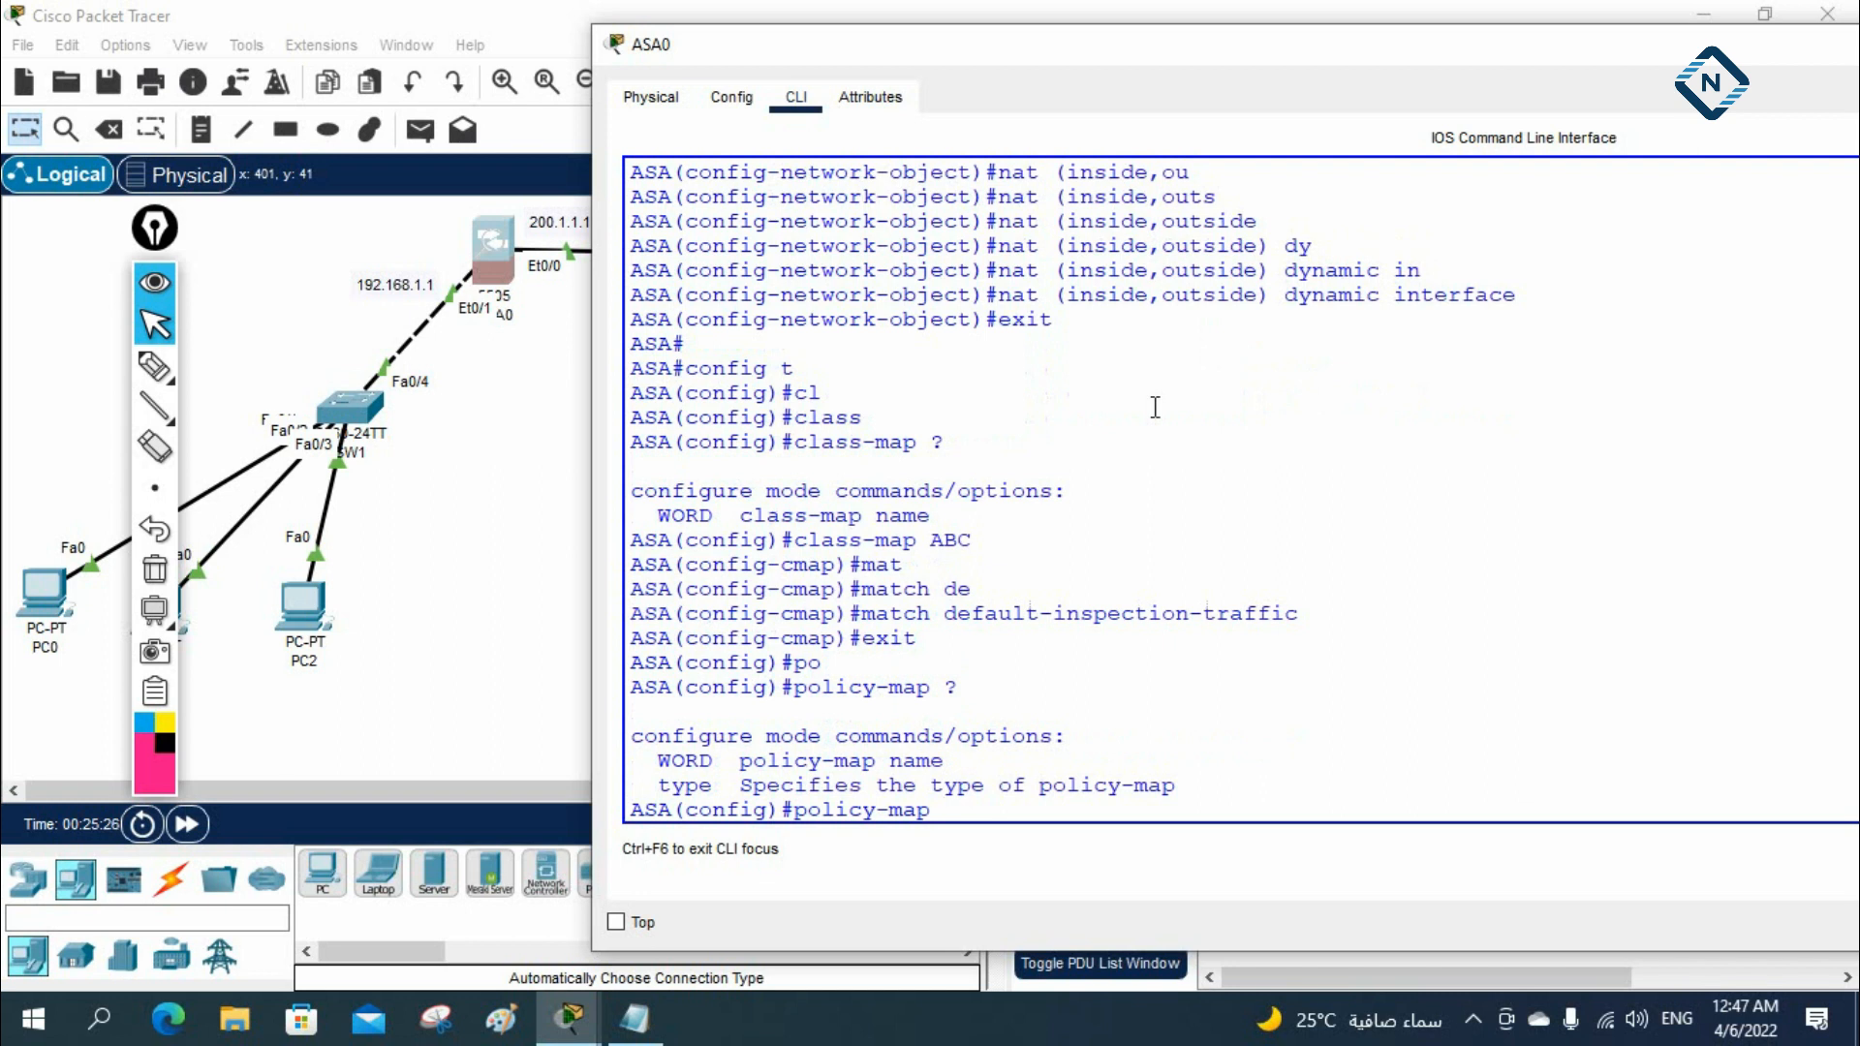
text(pmap)
key(Return)
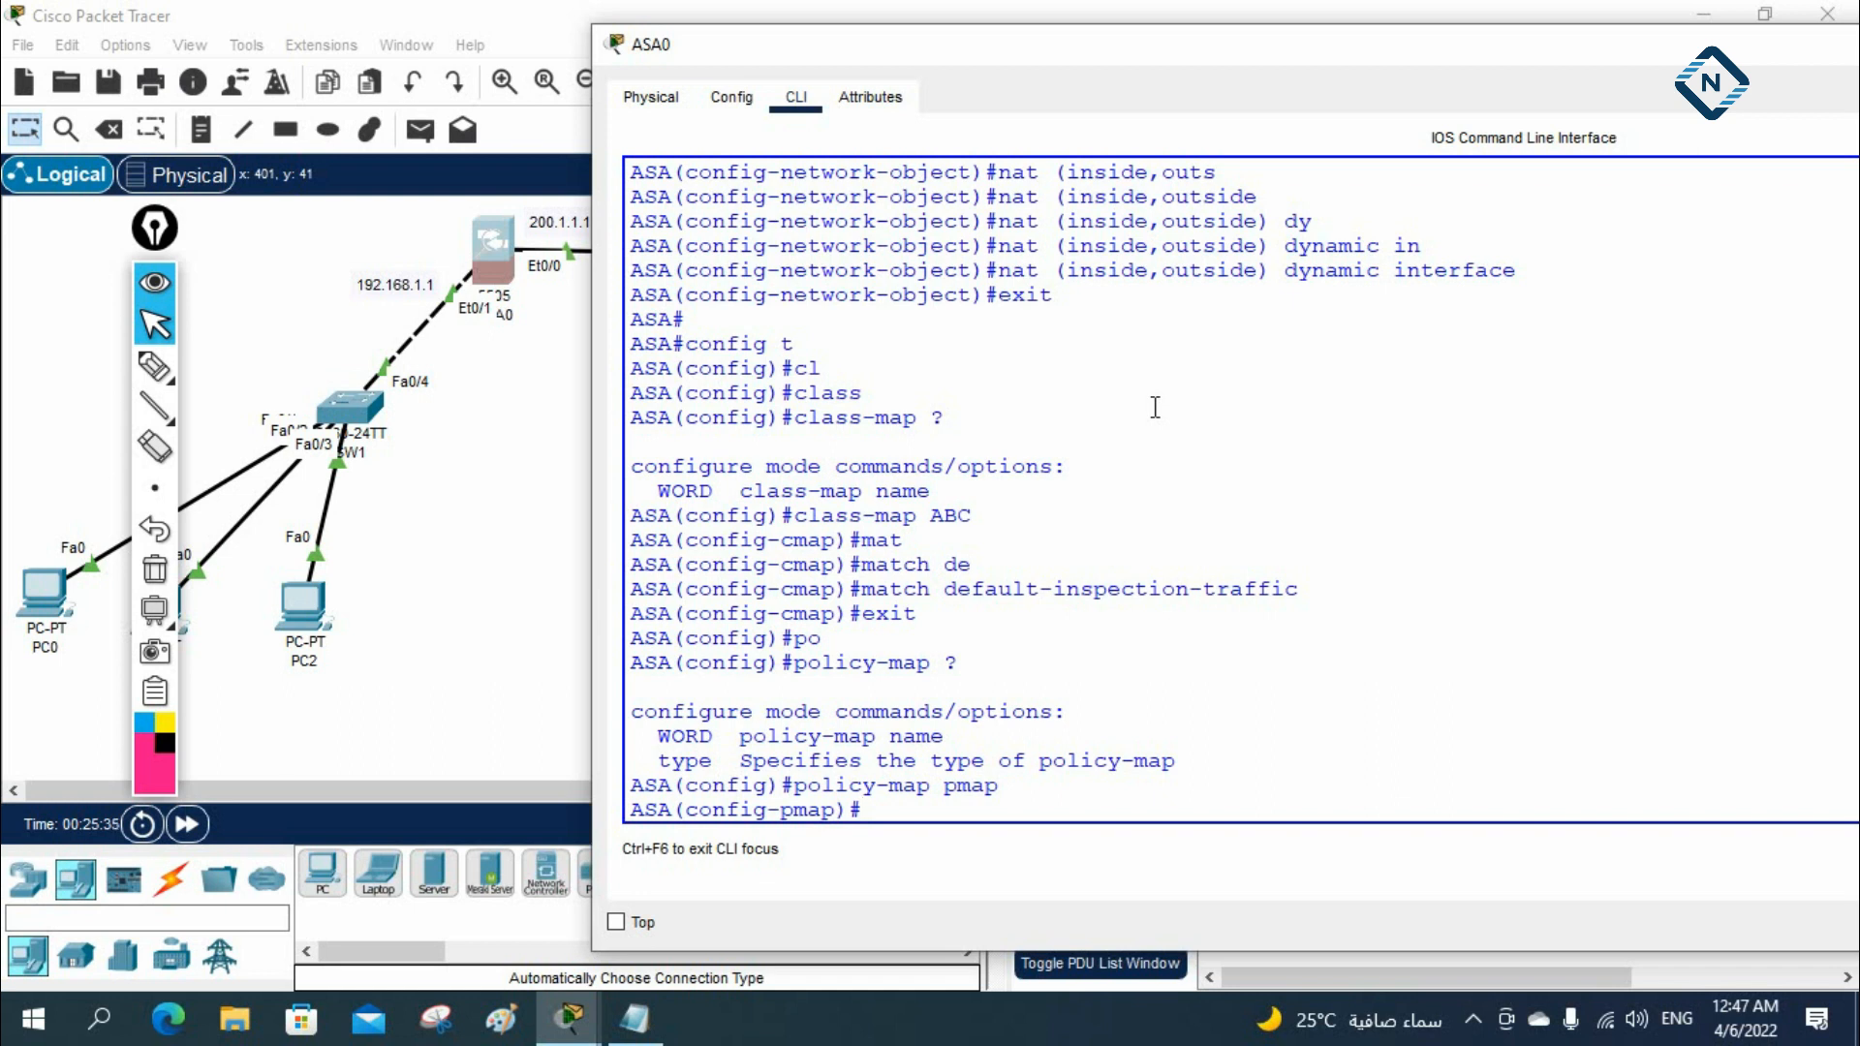
Add class ABC to the pmap policy map
text(cl)
key(Tab)
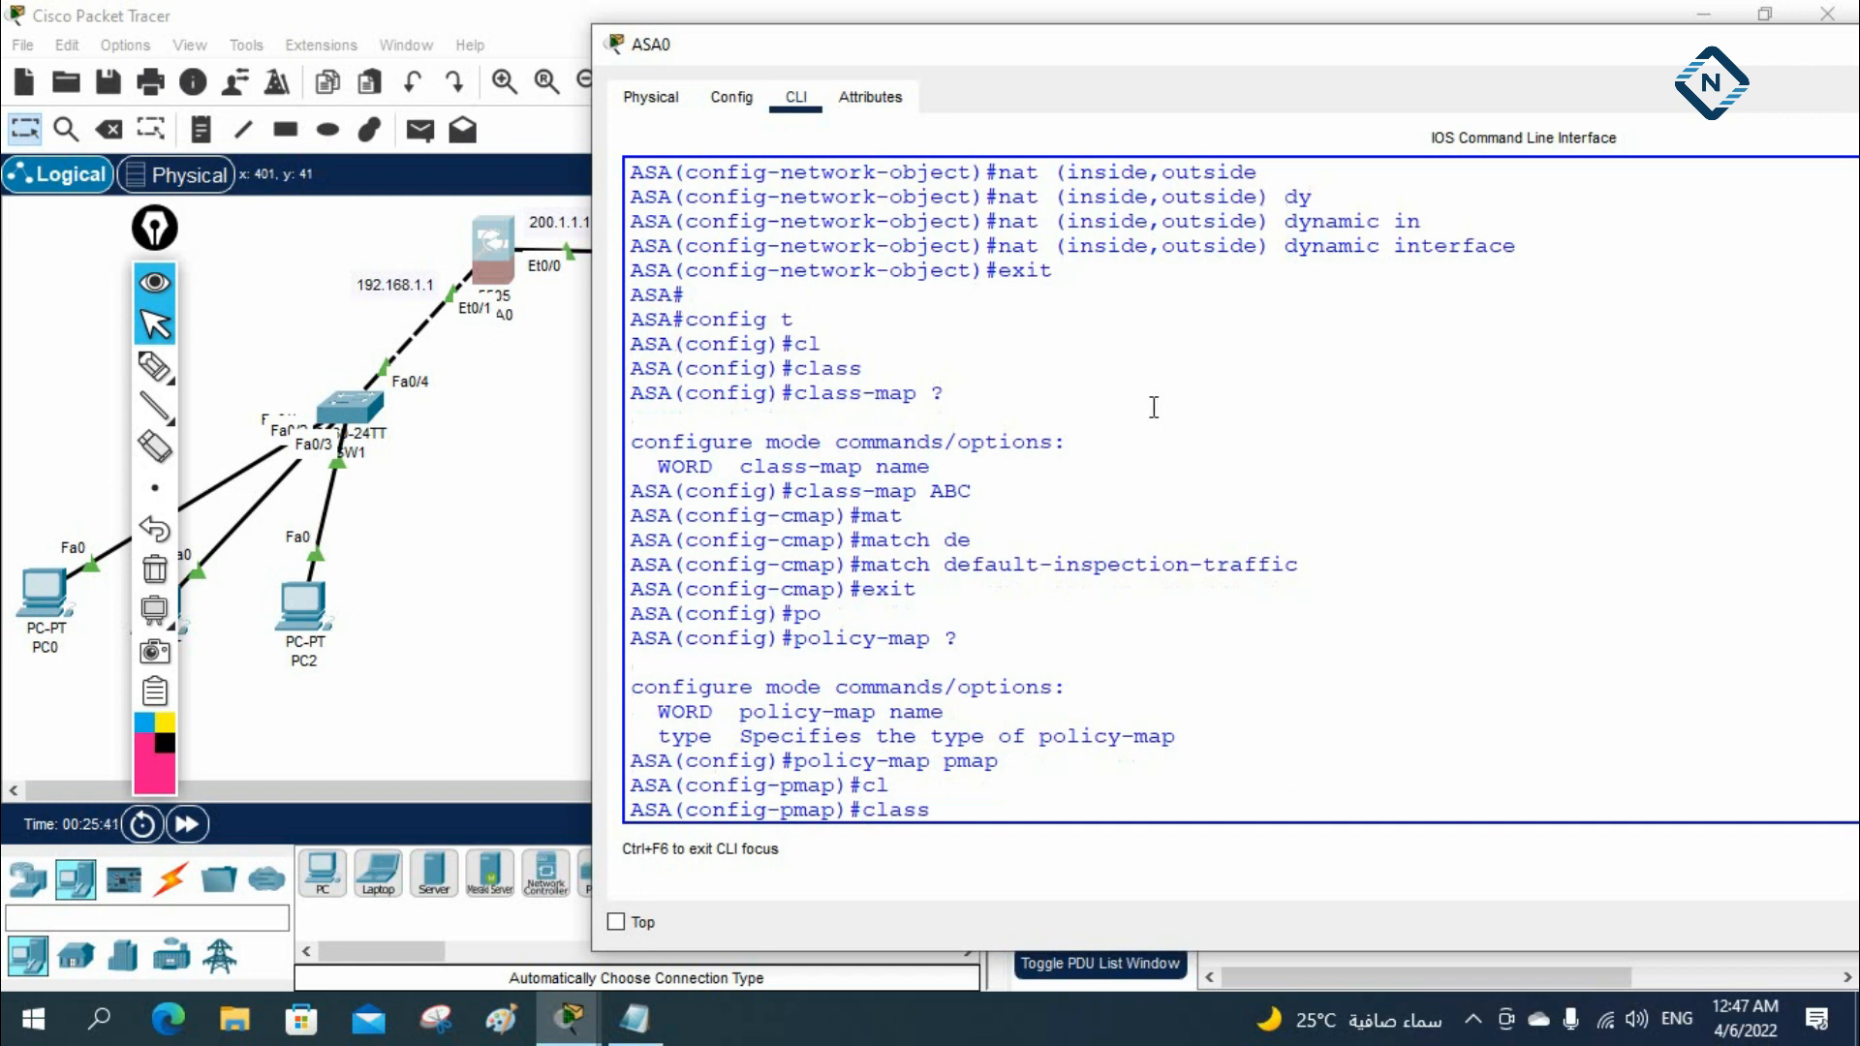
text(ABC)
key(Return)
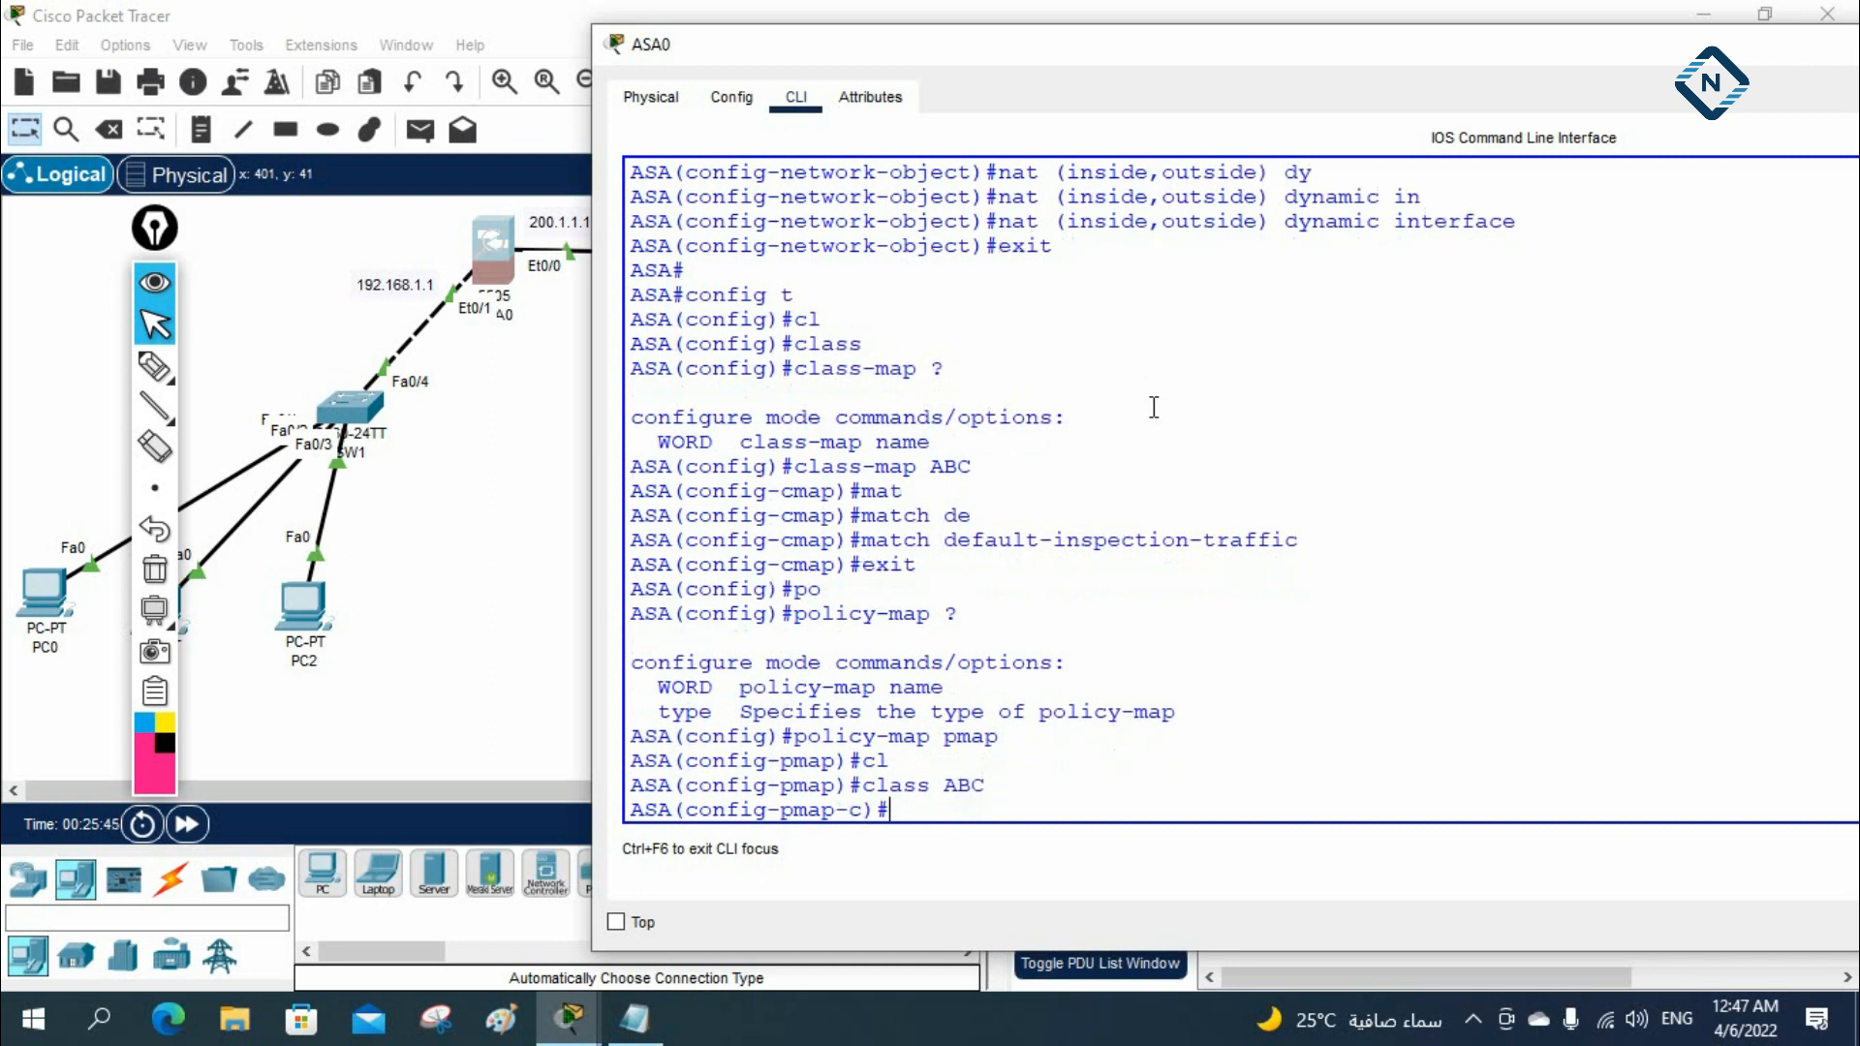
Enable ICMP and HTTP inspection for class ABC, and return to global configuration mode
text(in)
key(Tab)
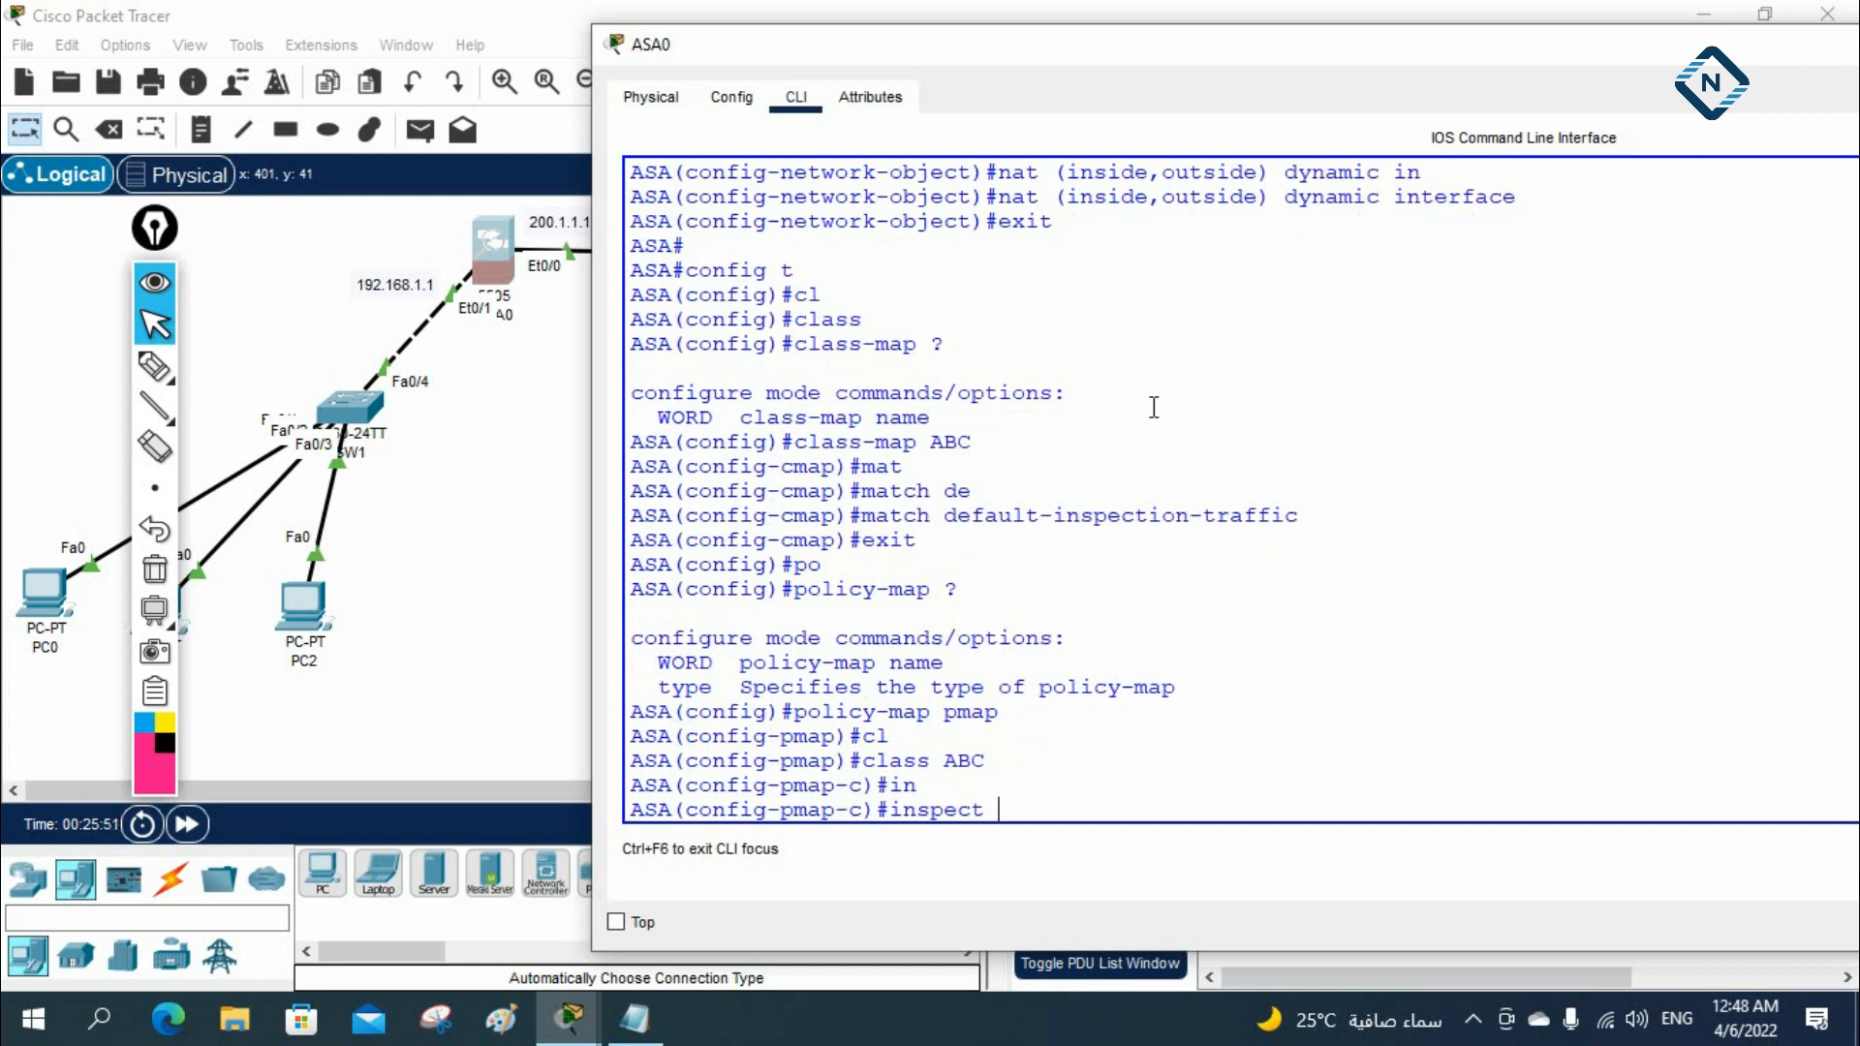
text(ic)
key(Tab)
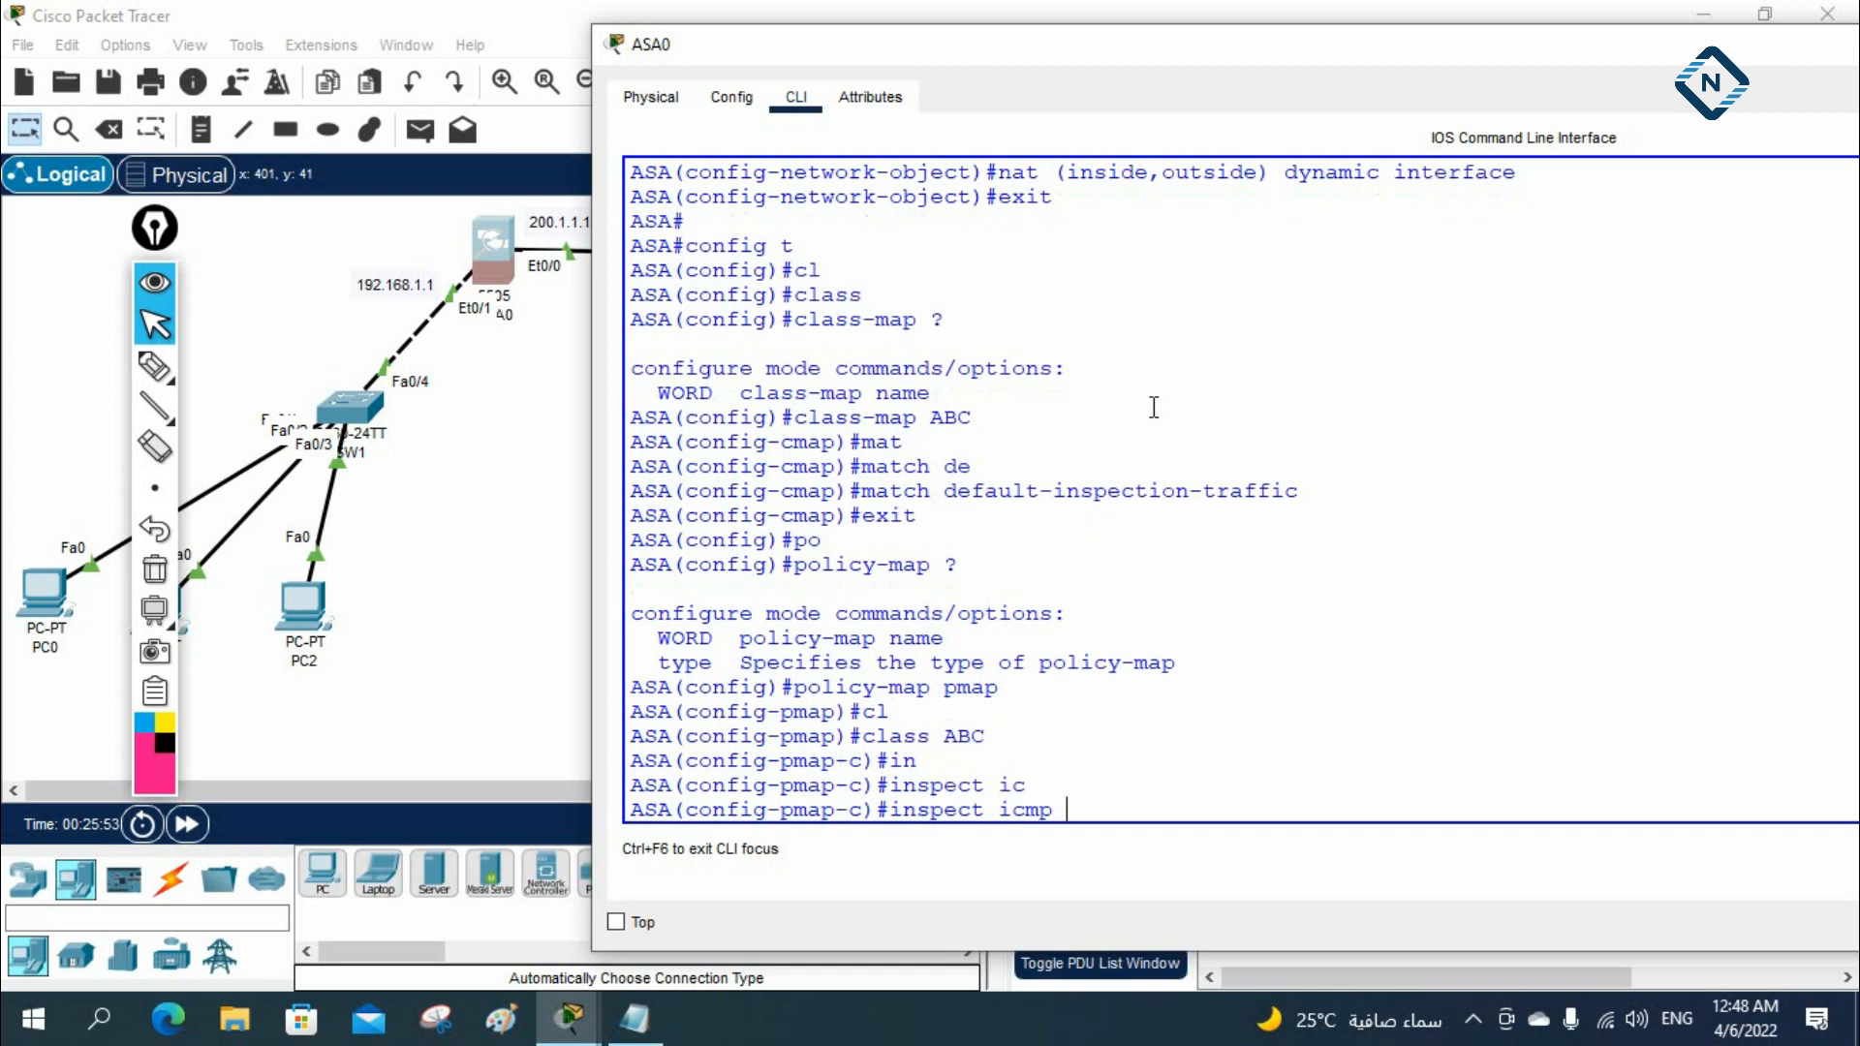
key(Return)
text(in)
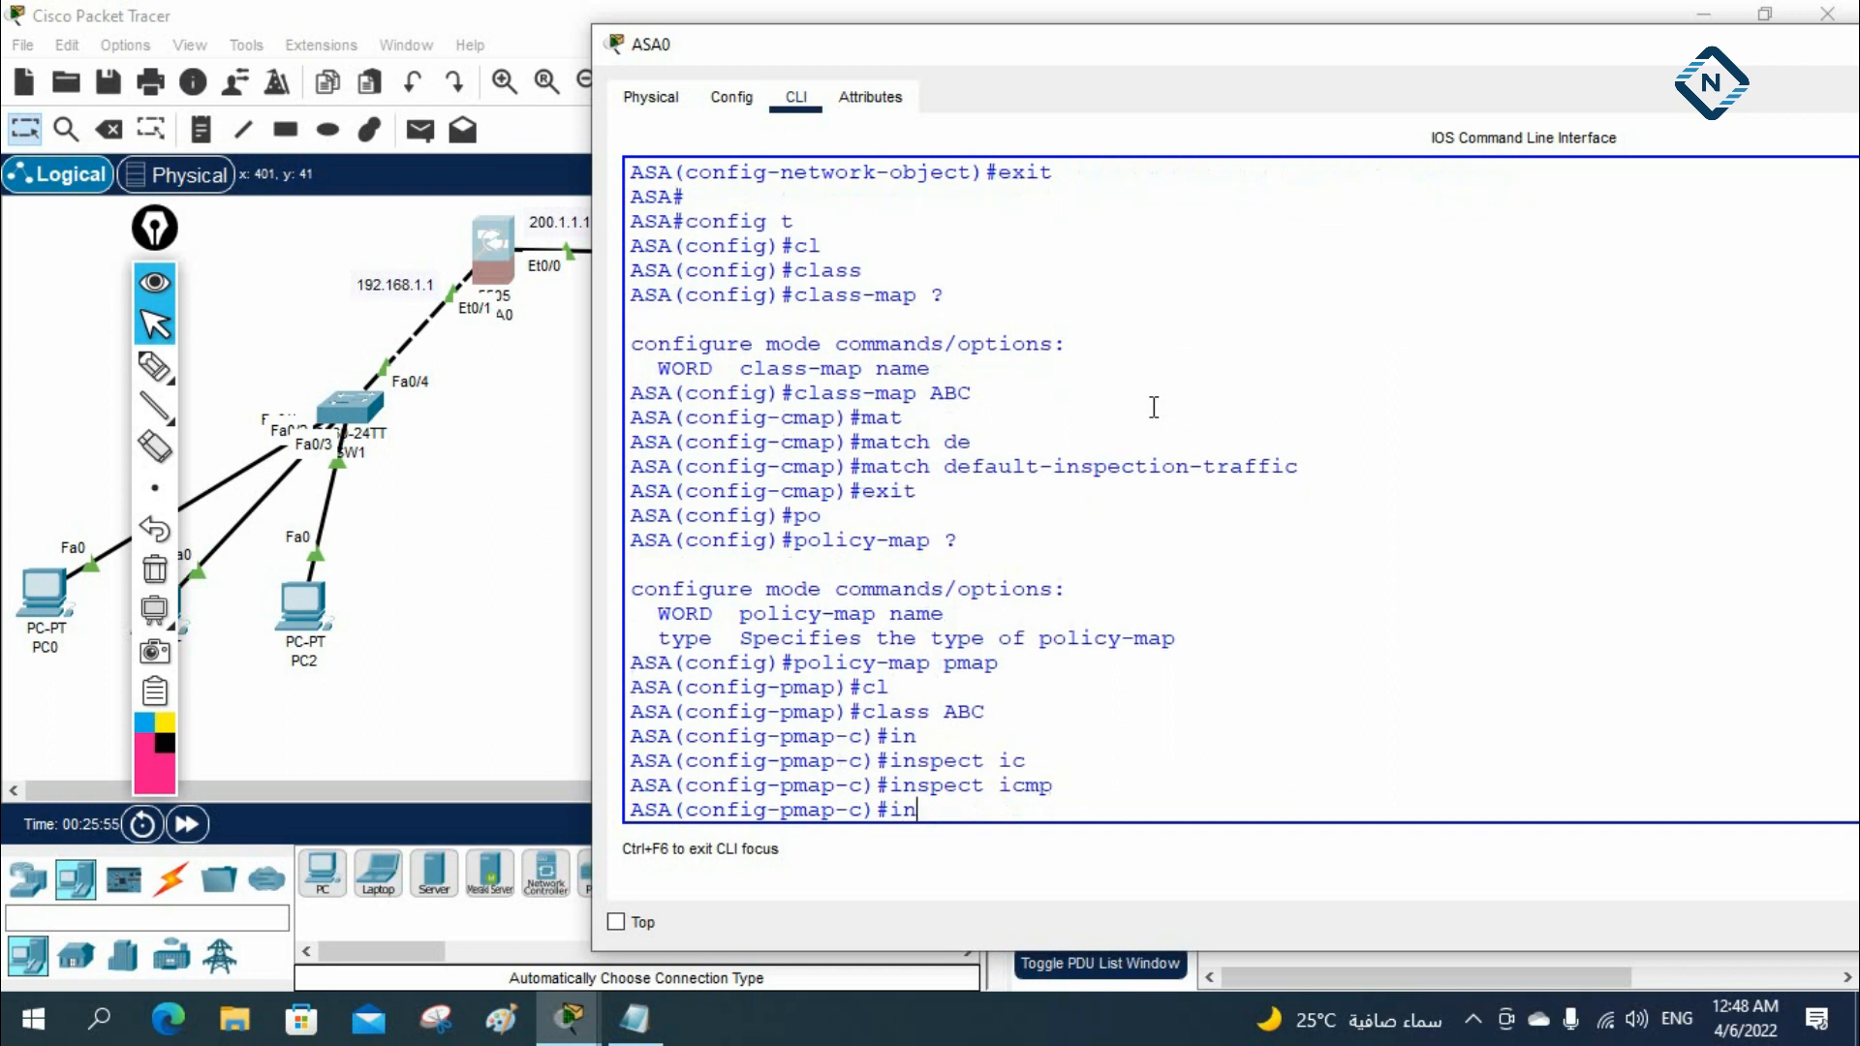
key(Tab)
text(http)
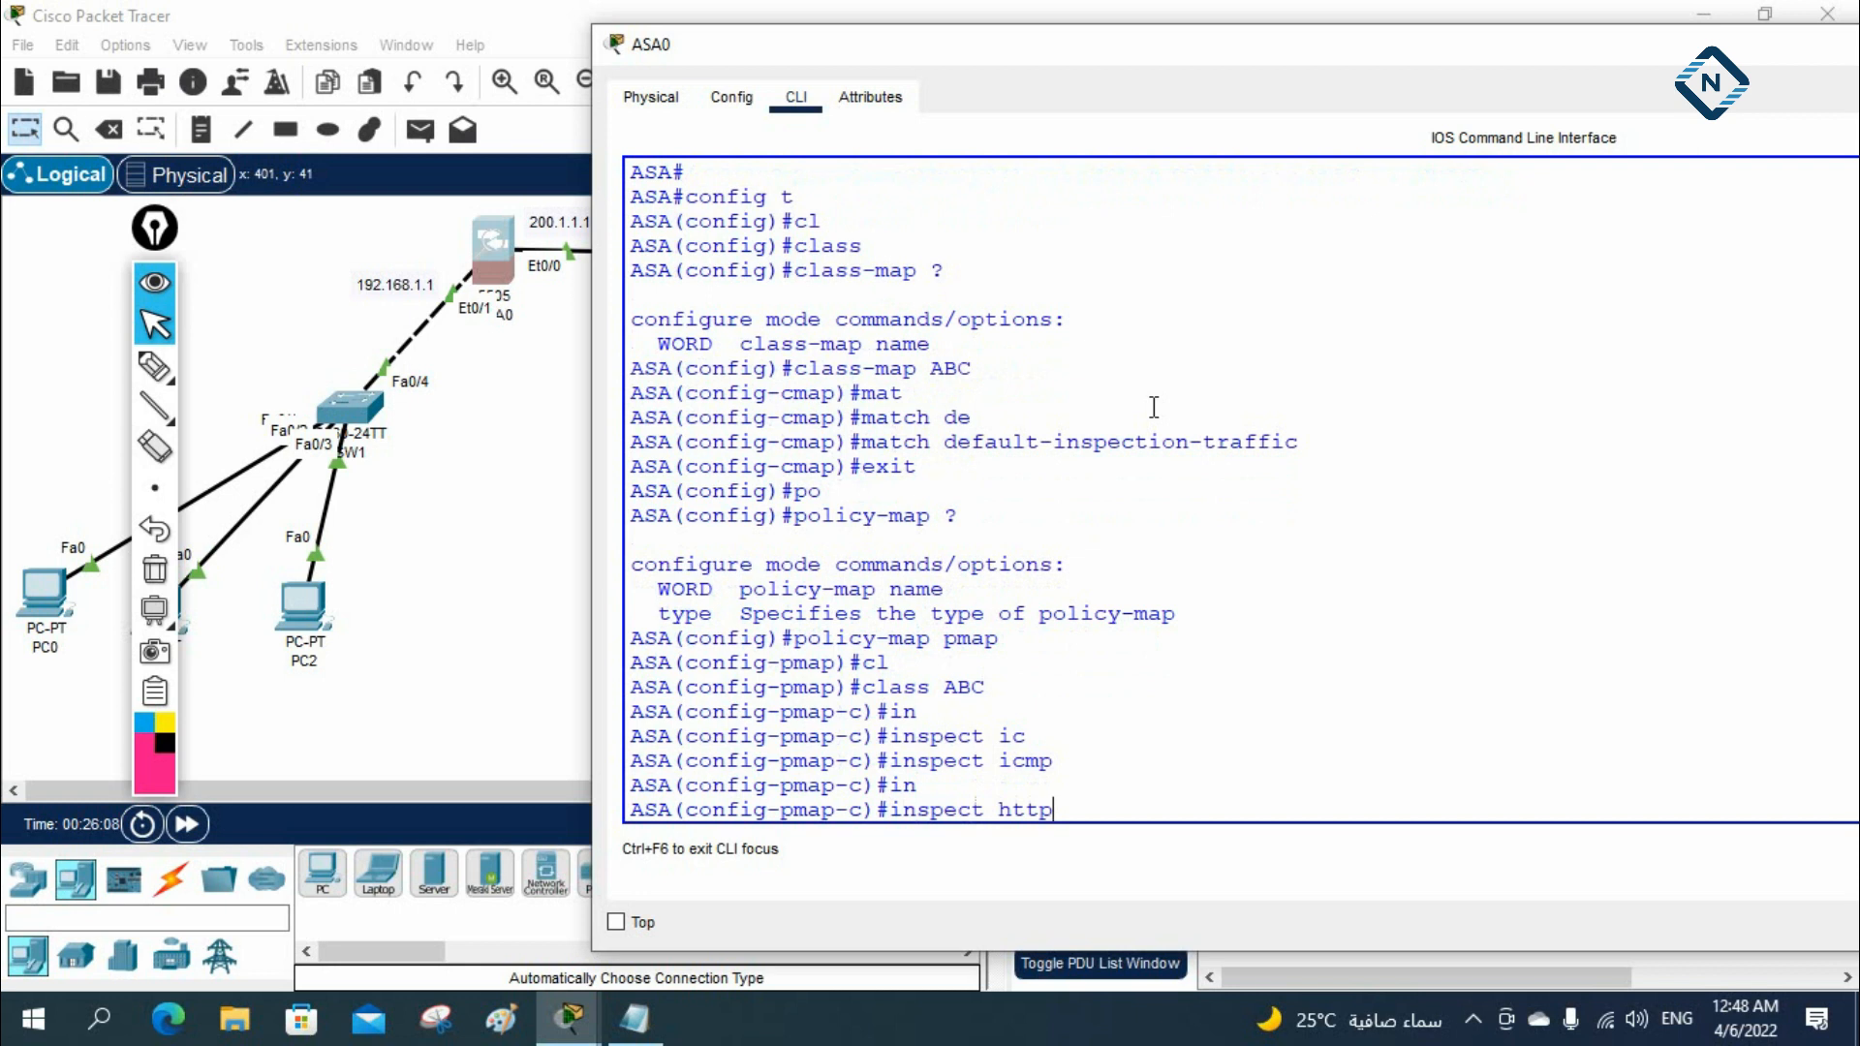
key(Return)
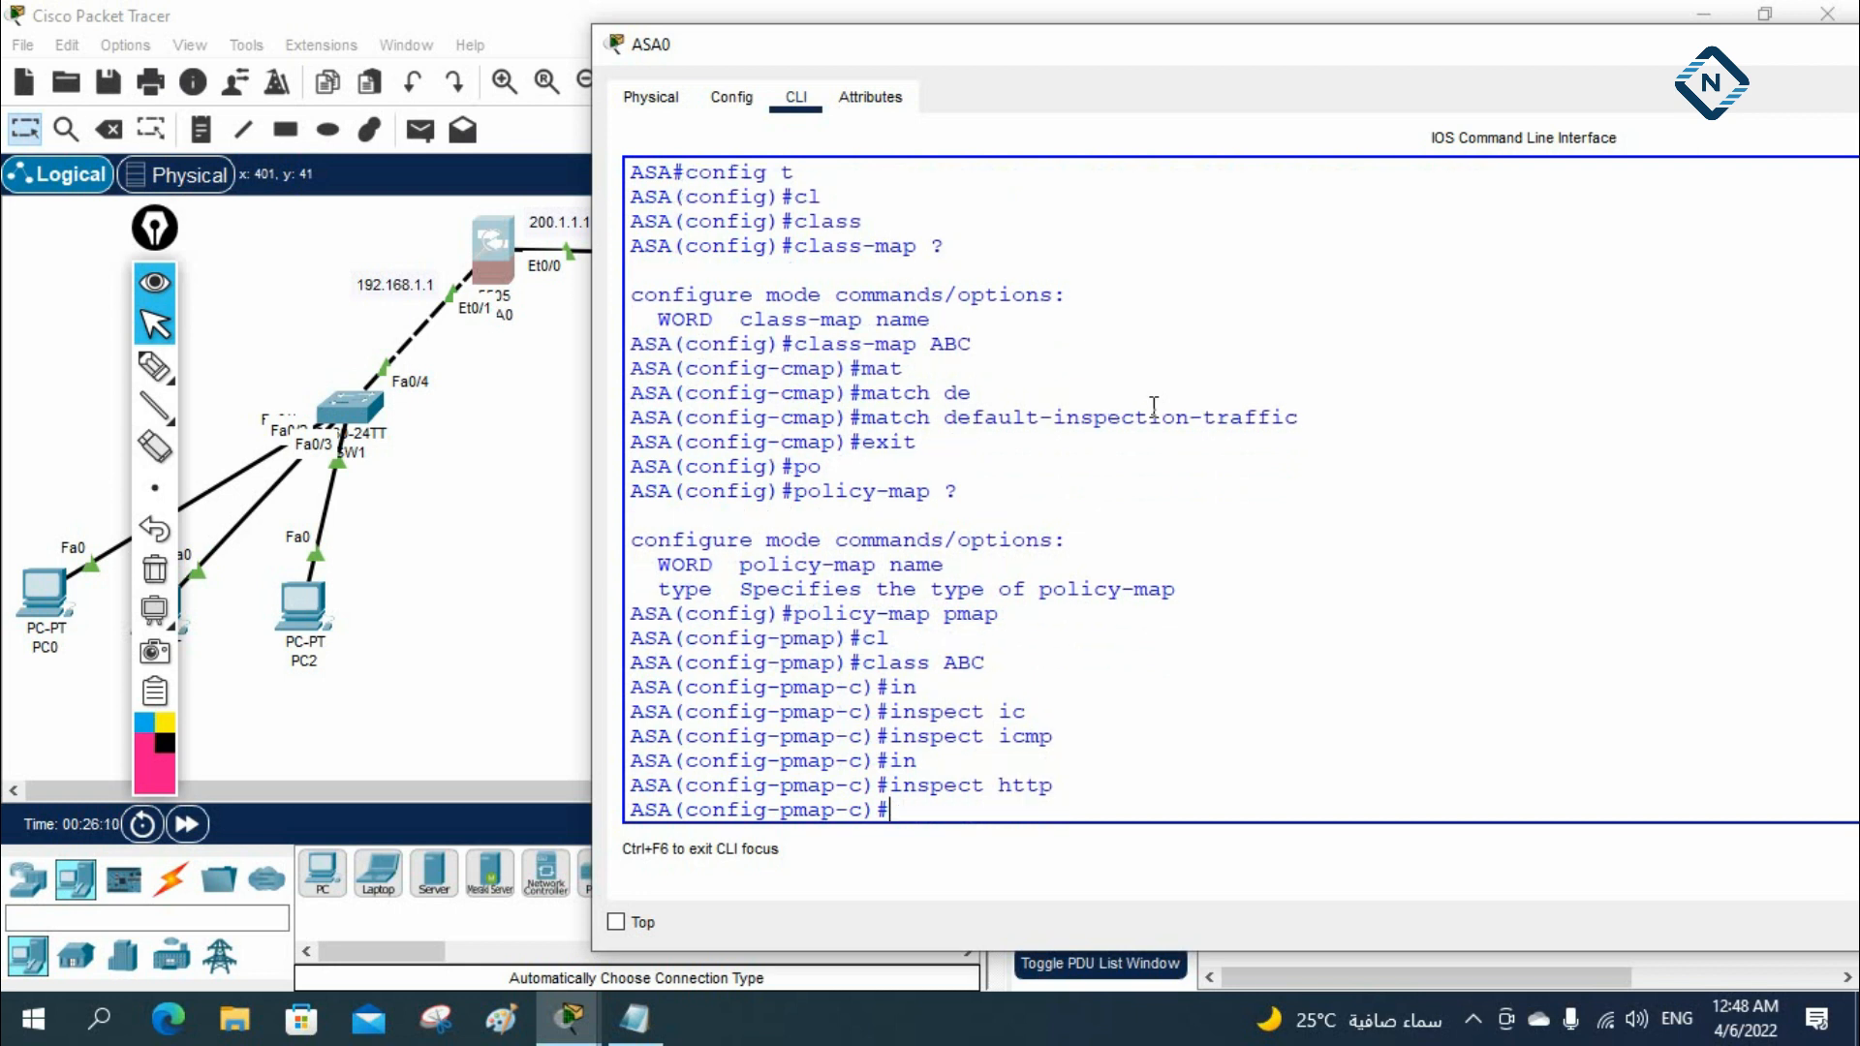
text(exit)
key(Return)
Begin a service-policy command with the policy map name pmap copied from the console, and list the scope options it accepts
text(ser)
key(Tab)
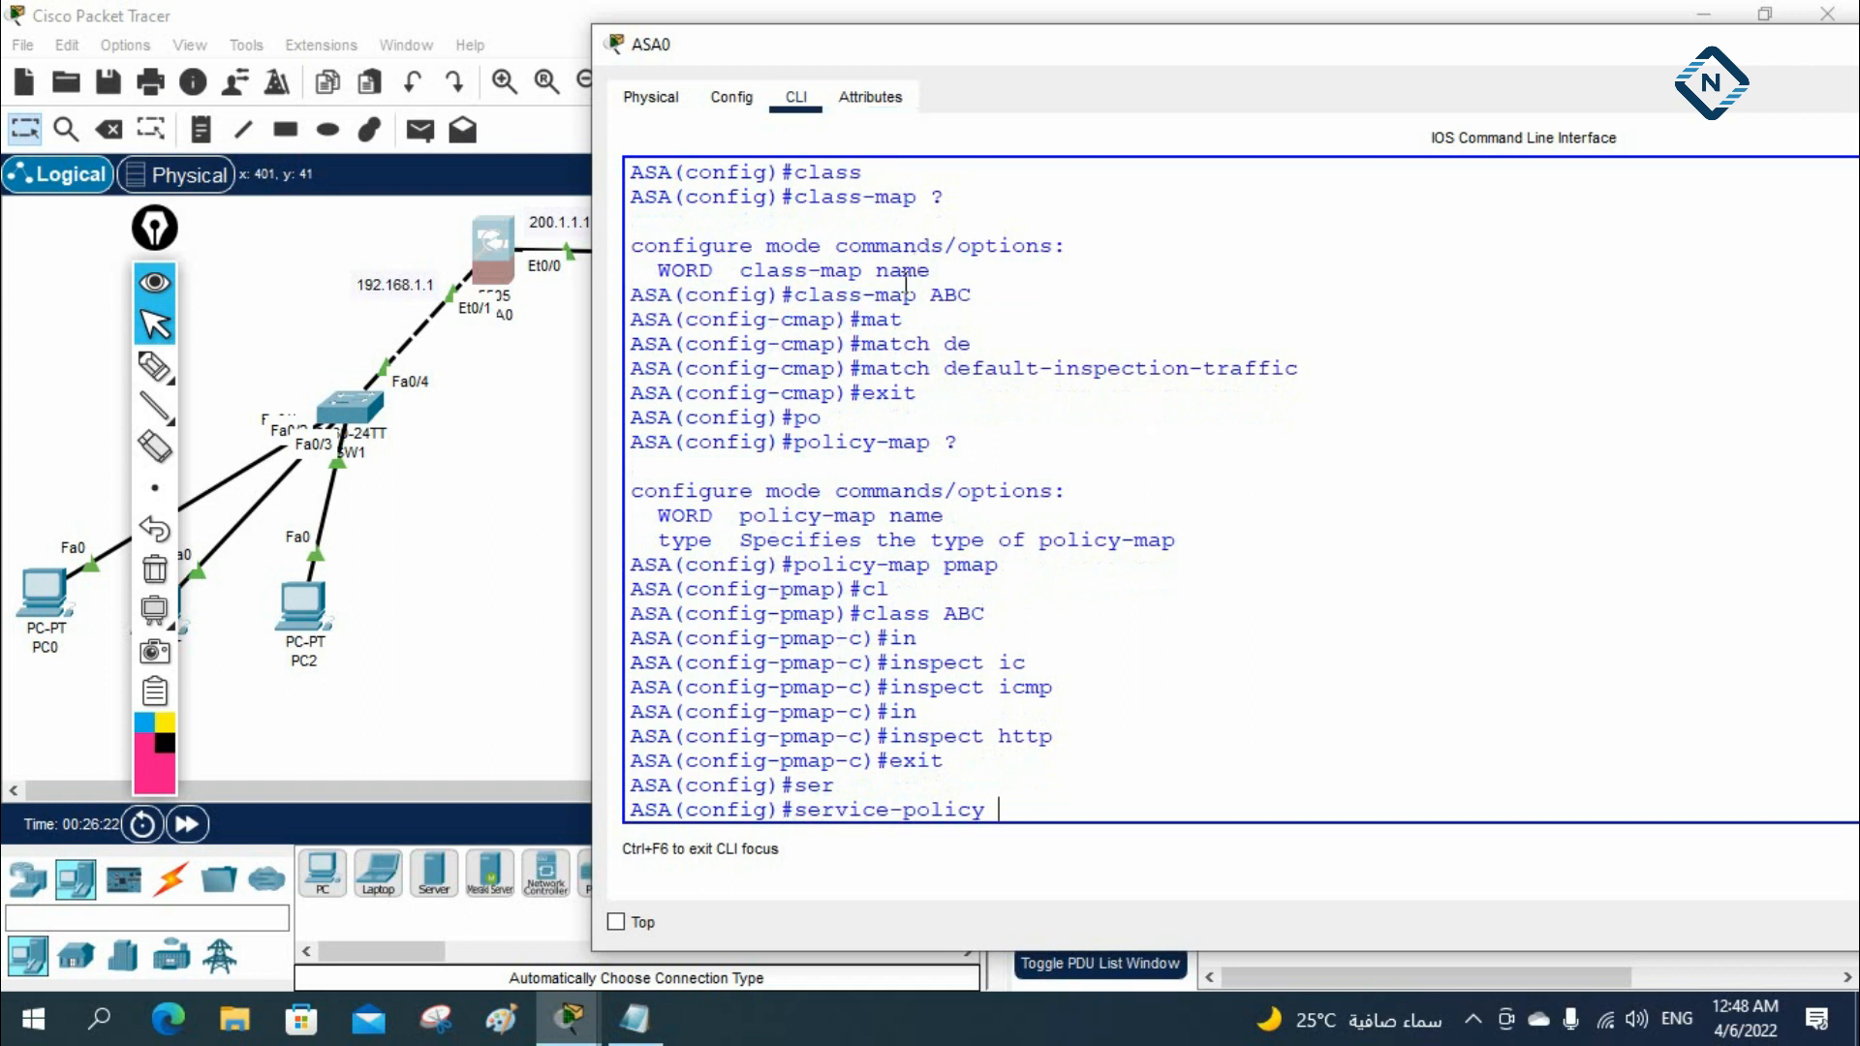
drag(941, 562, 998, 564)
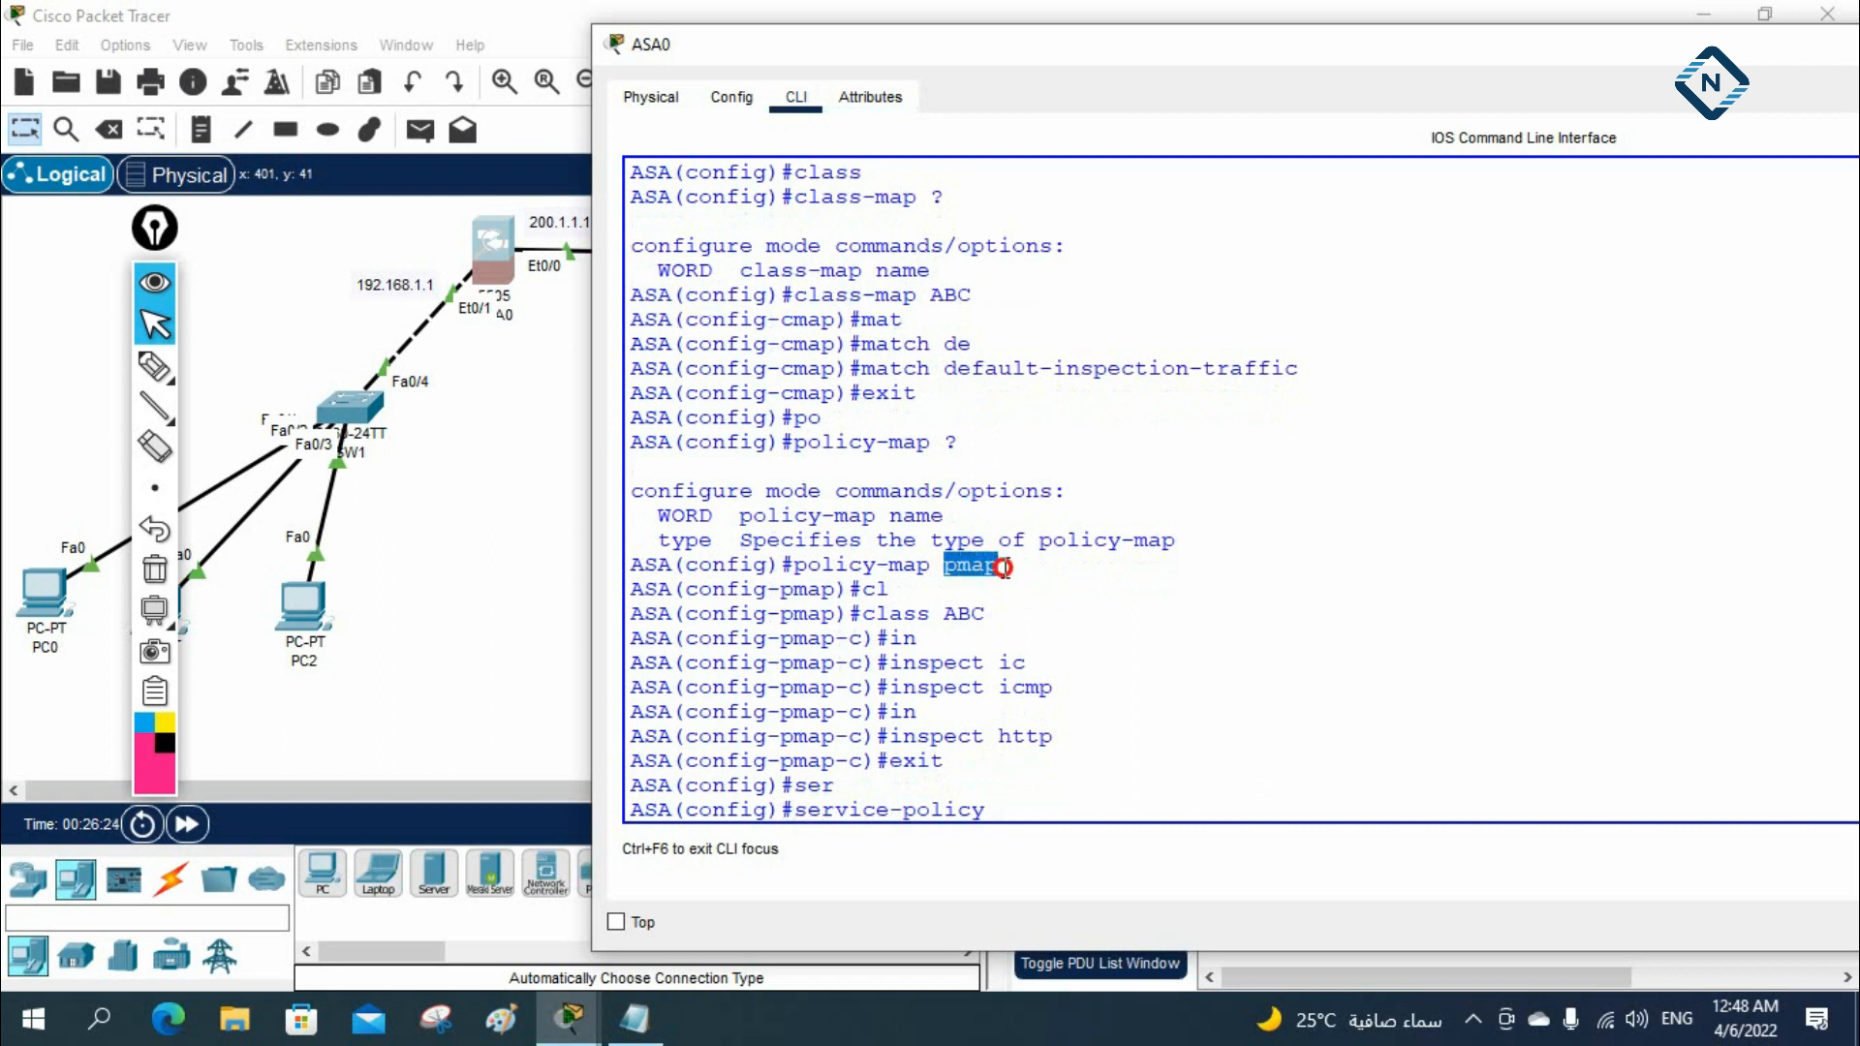
right_click(986, 571)
click(1045, 586)
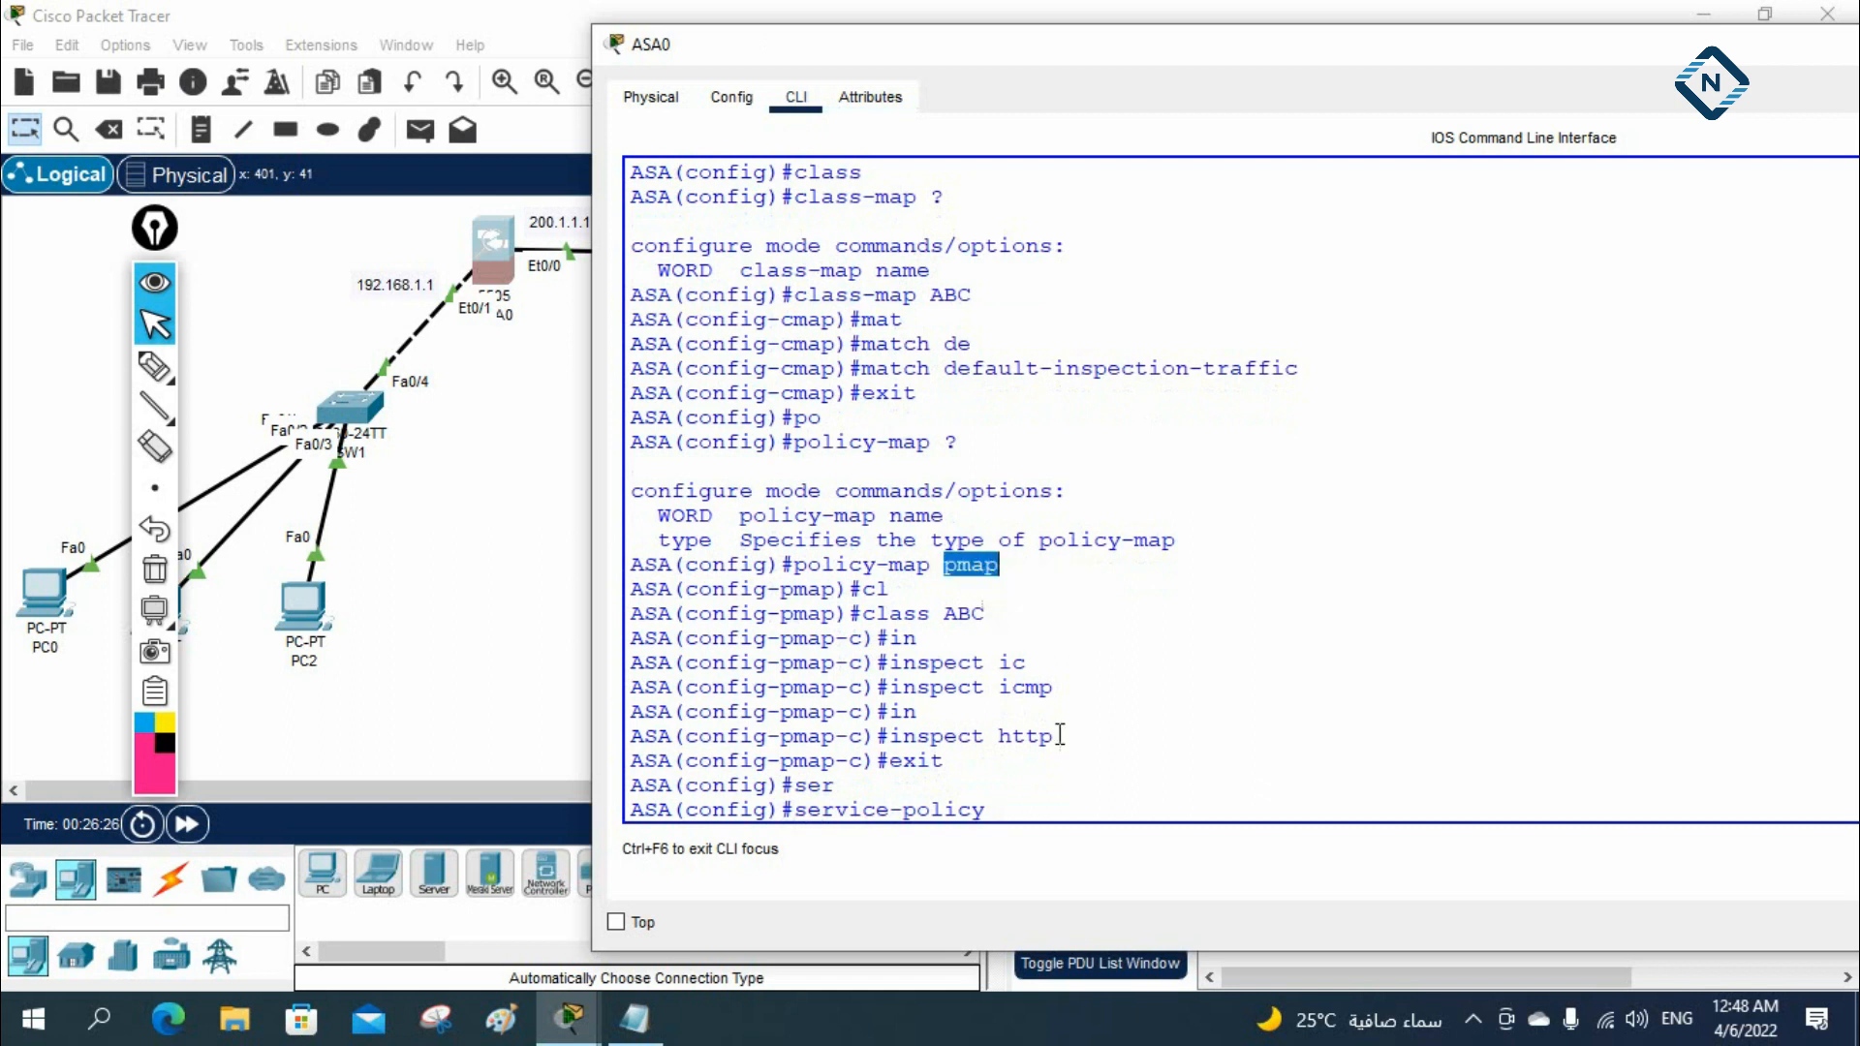
right_click(1081, 789)
click(1143, 835)
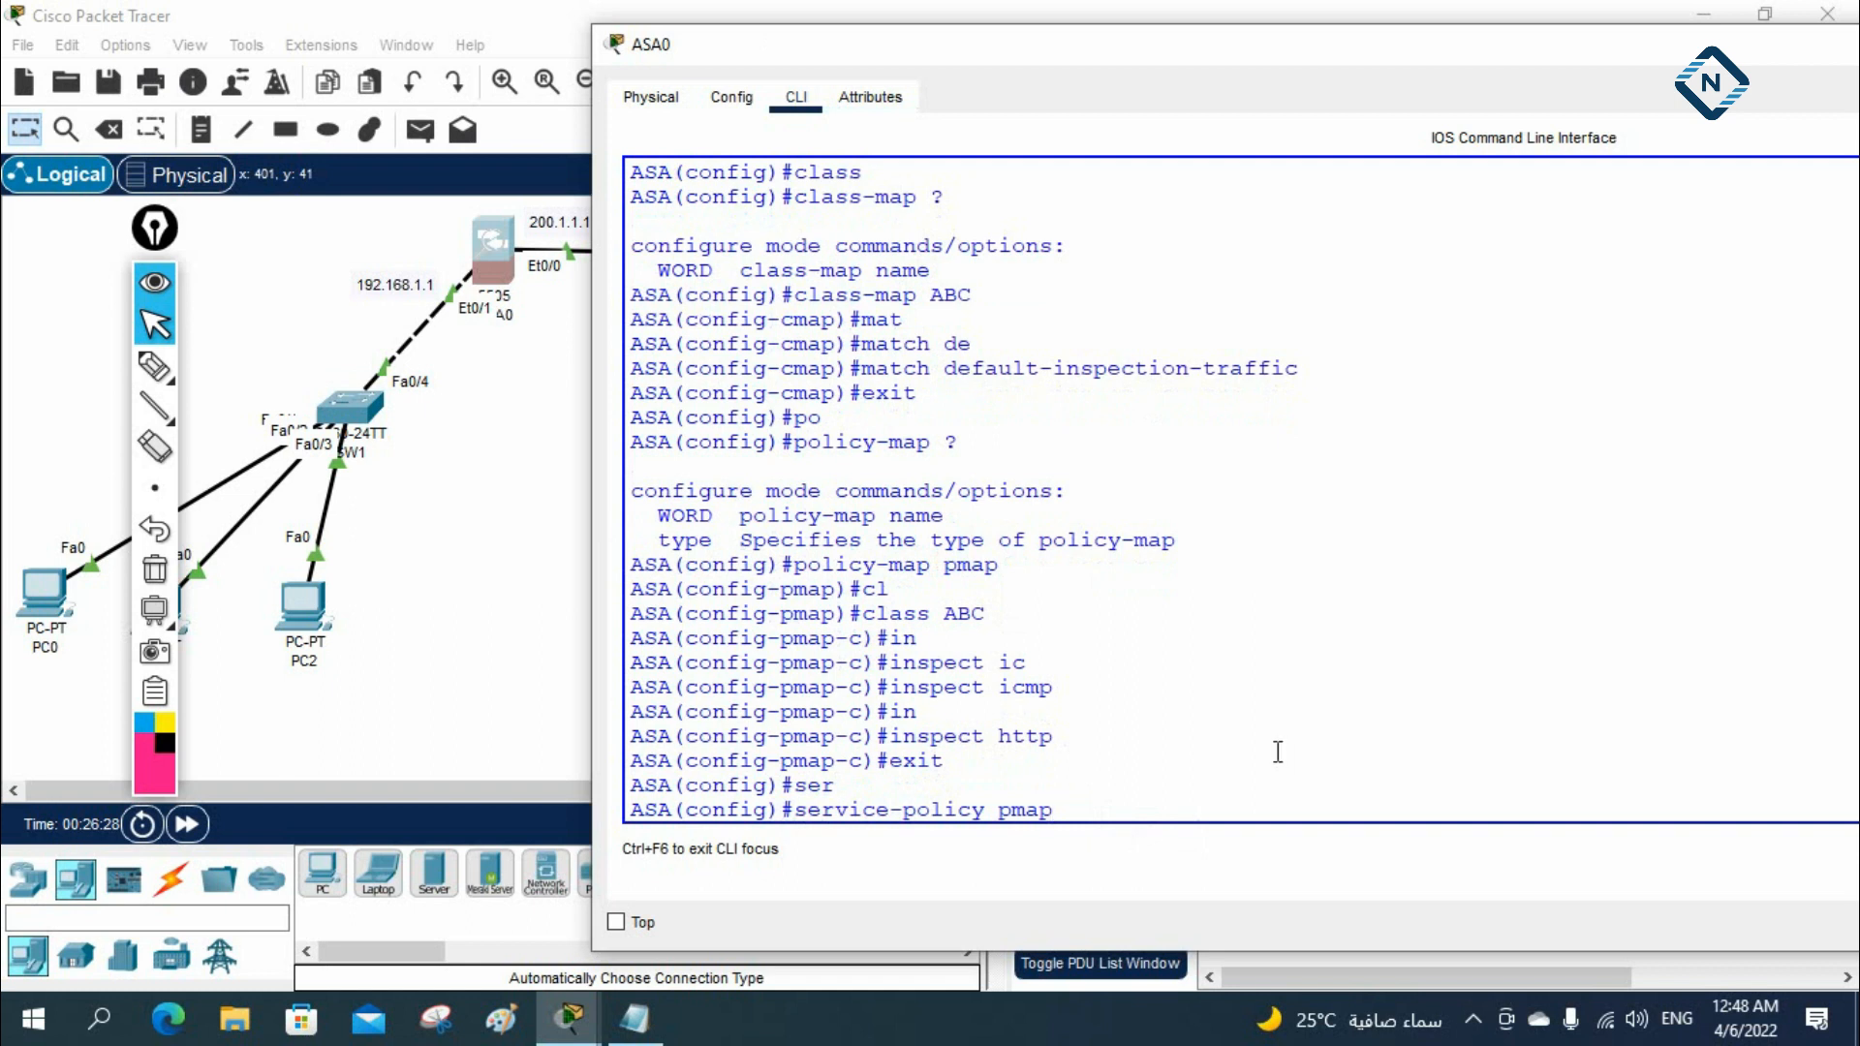
text(?)
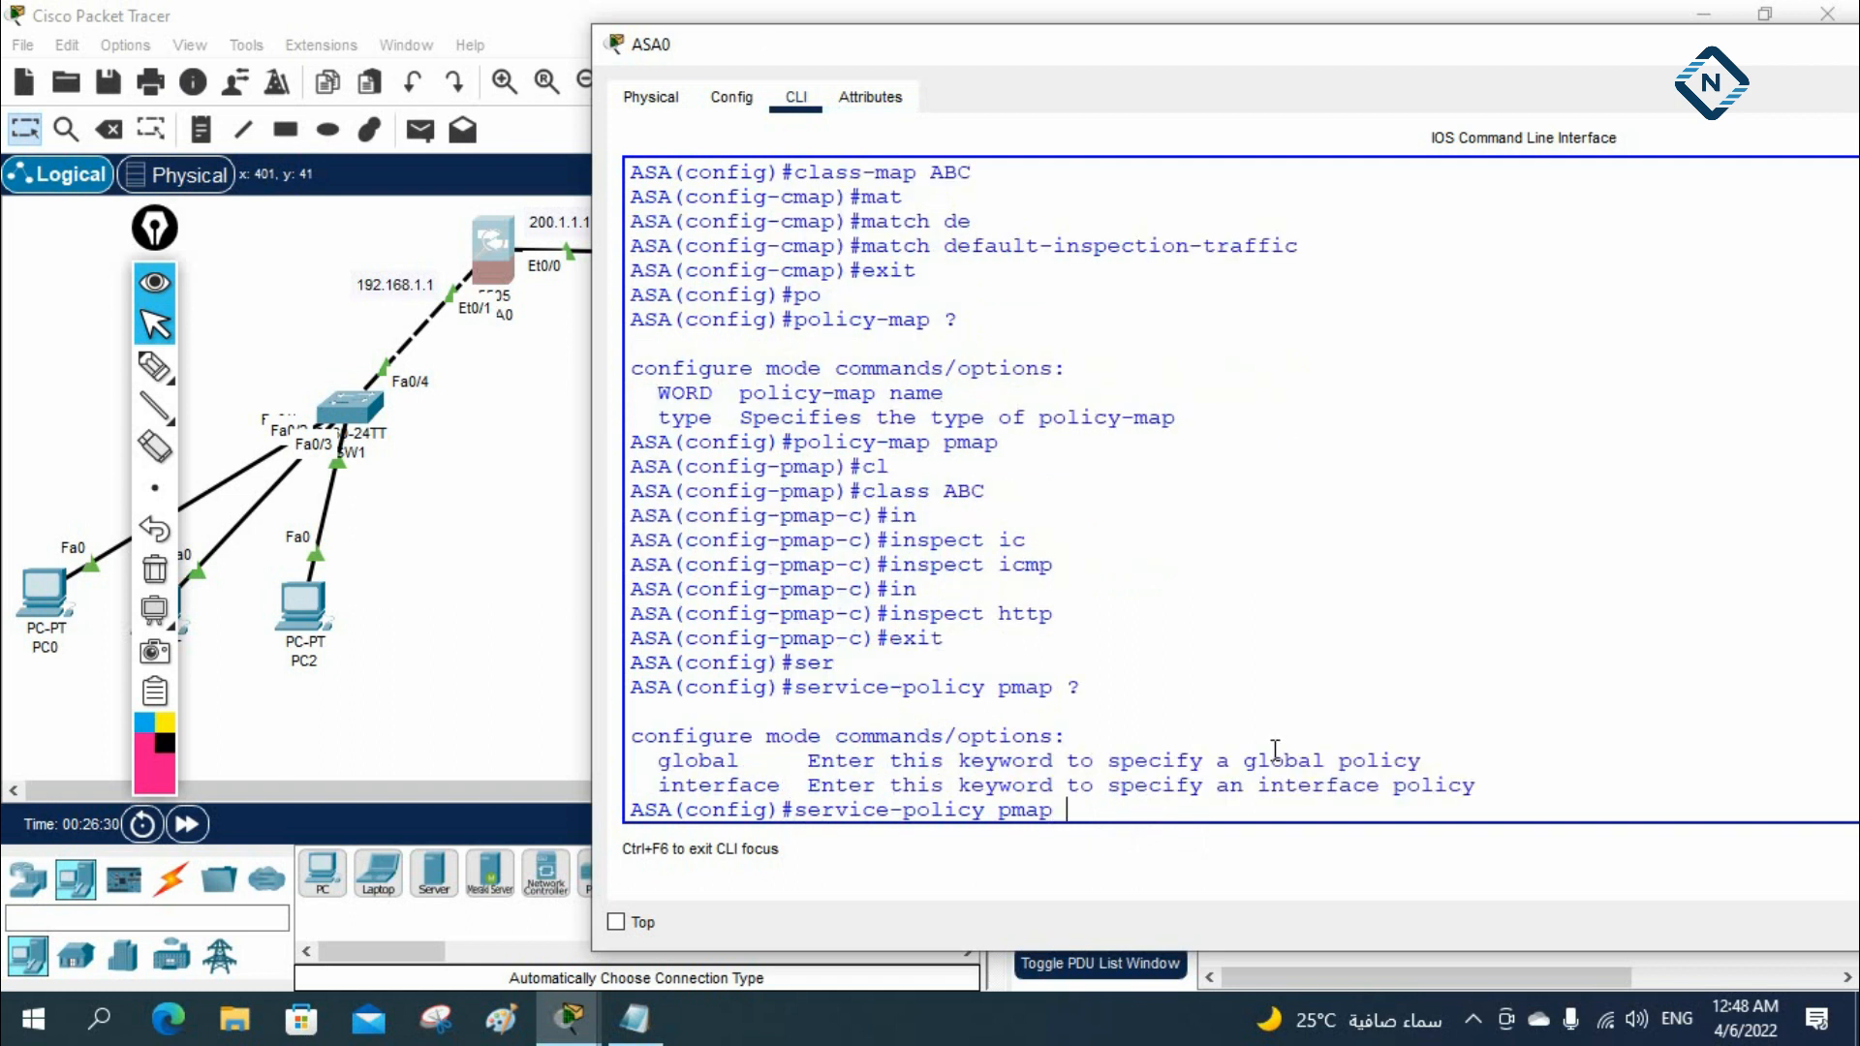
text(go)
Apply the pmap service policy with global scope
key(Tab)
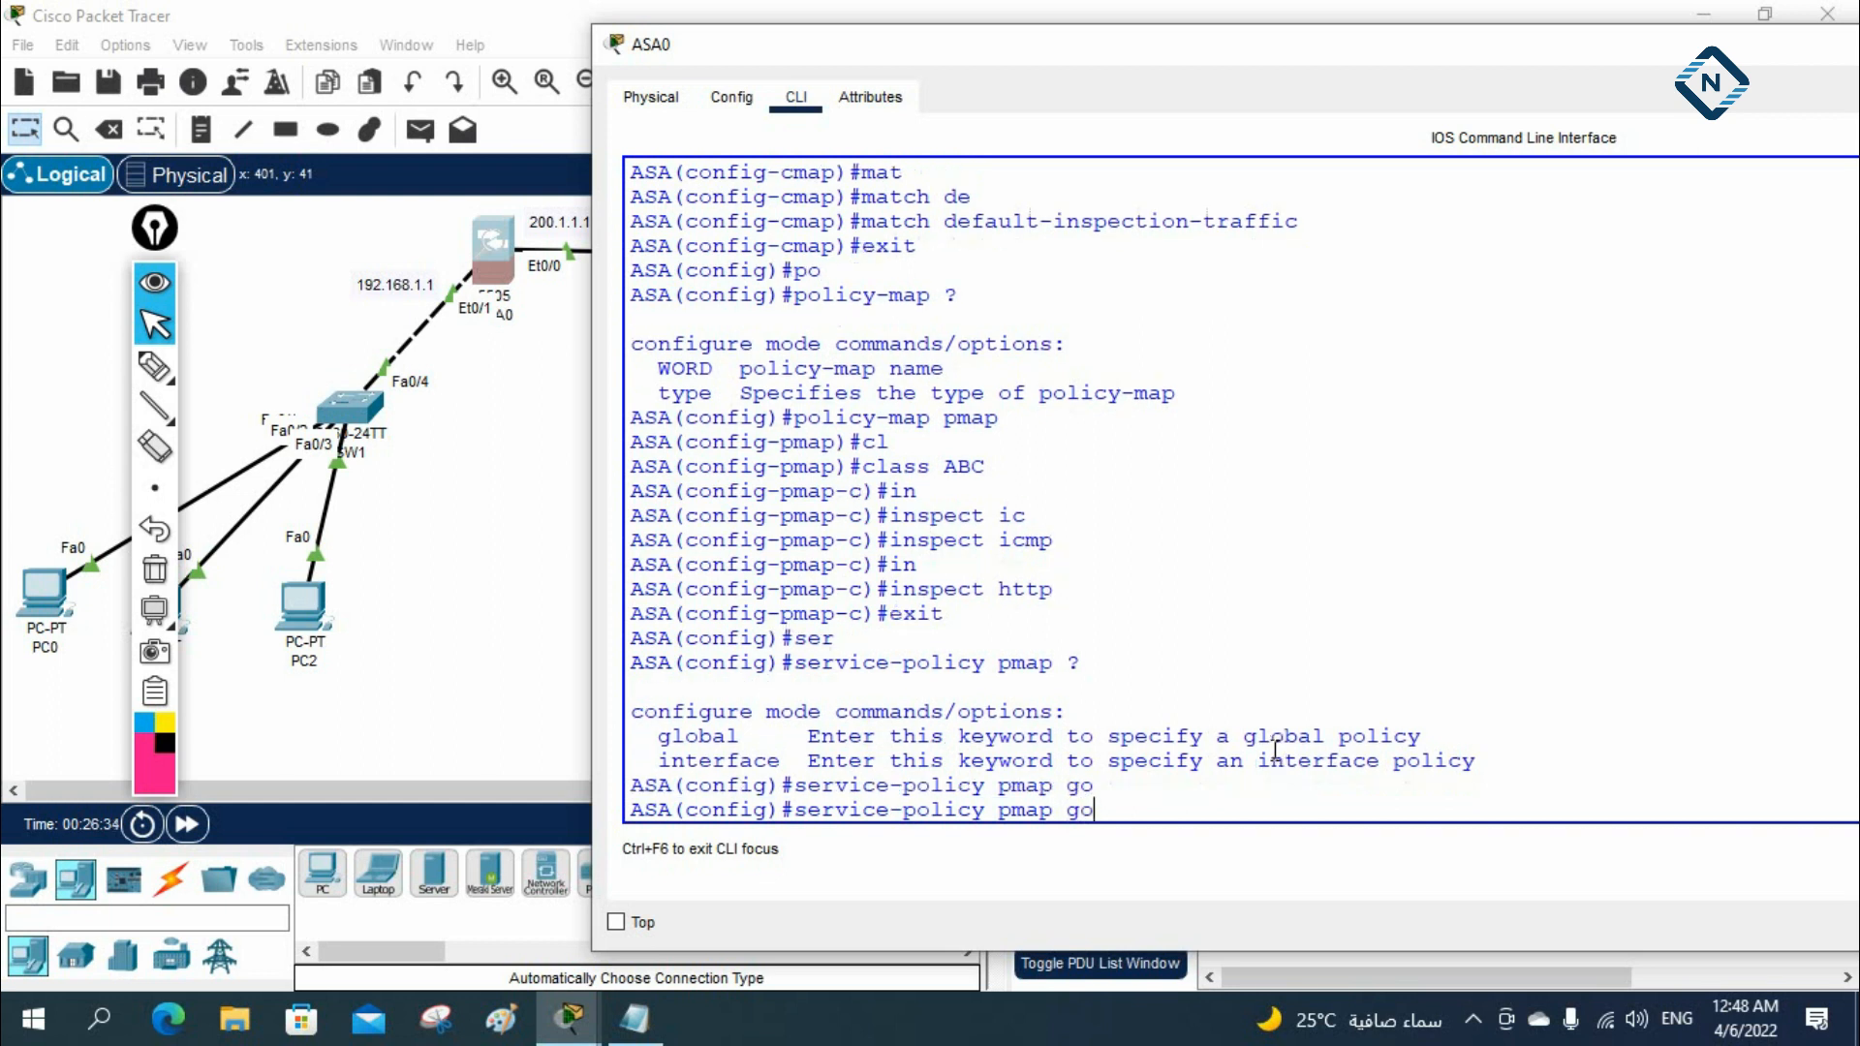
key(BackSpace)
text(l)
key(Tab)
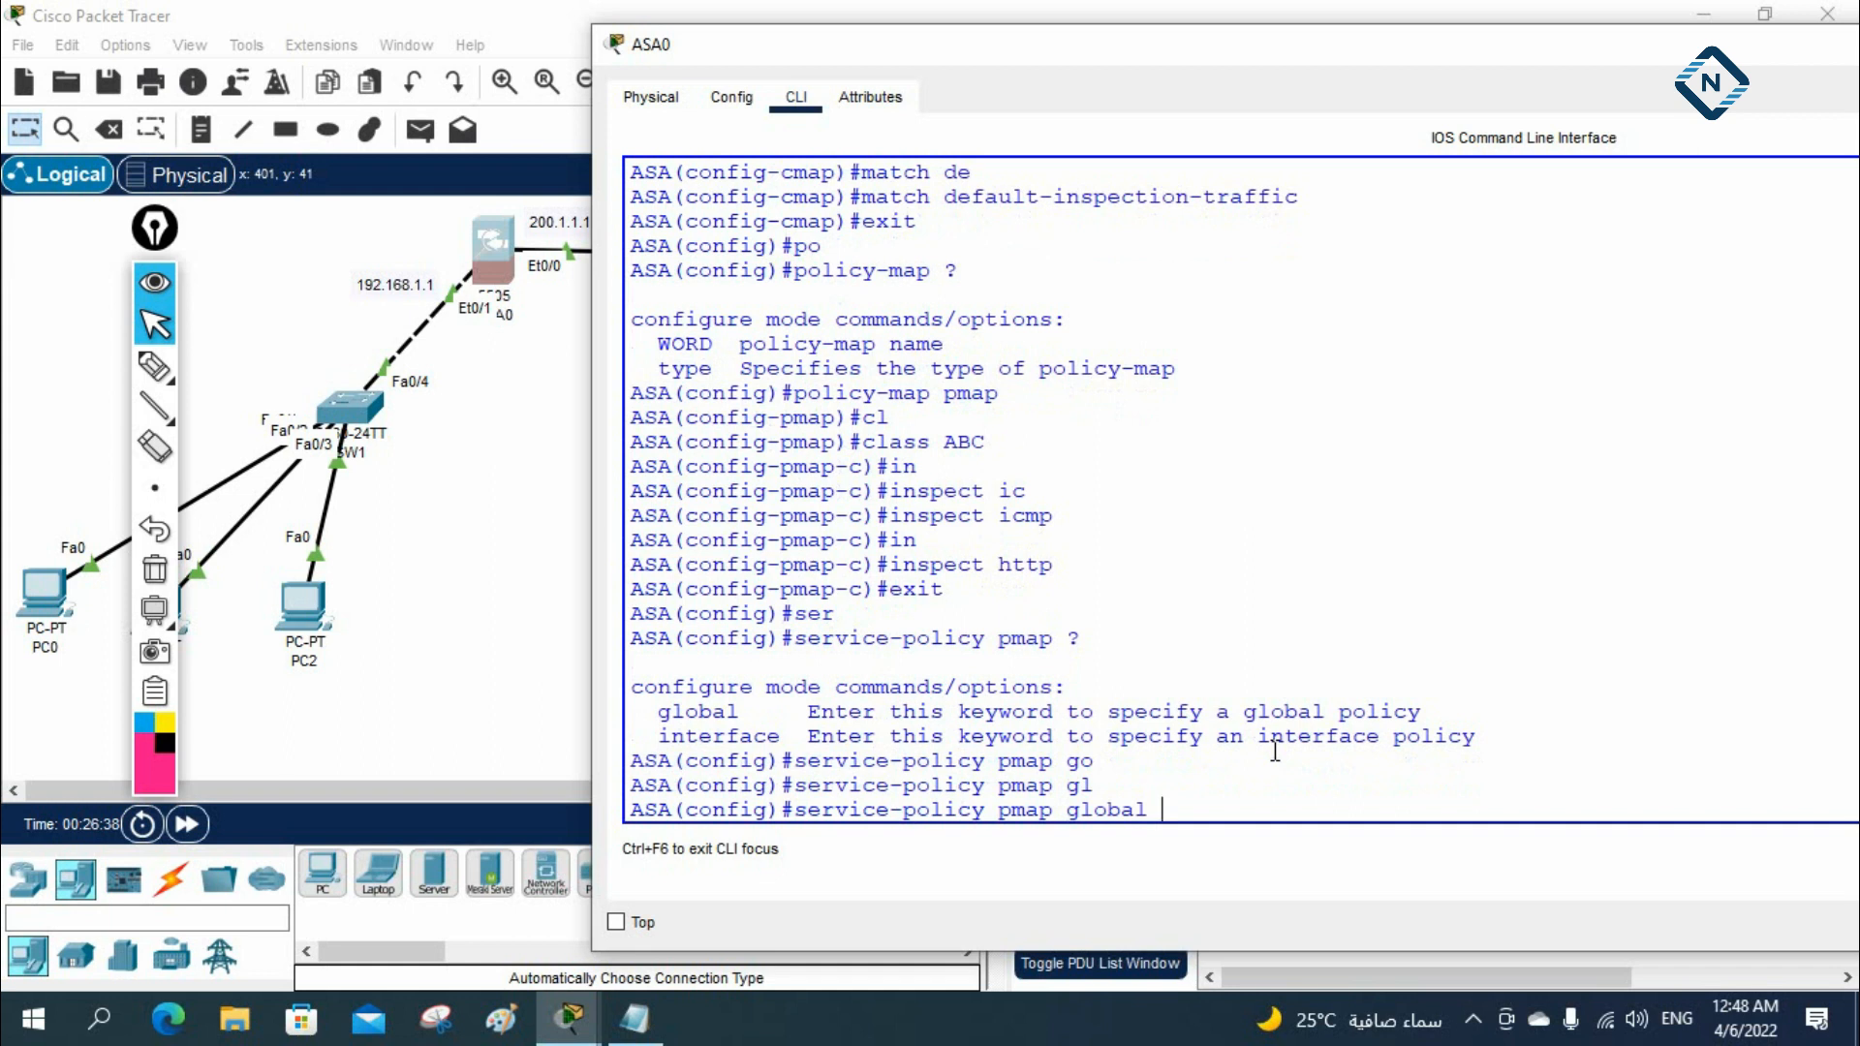
key(Return)
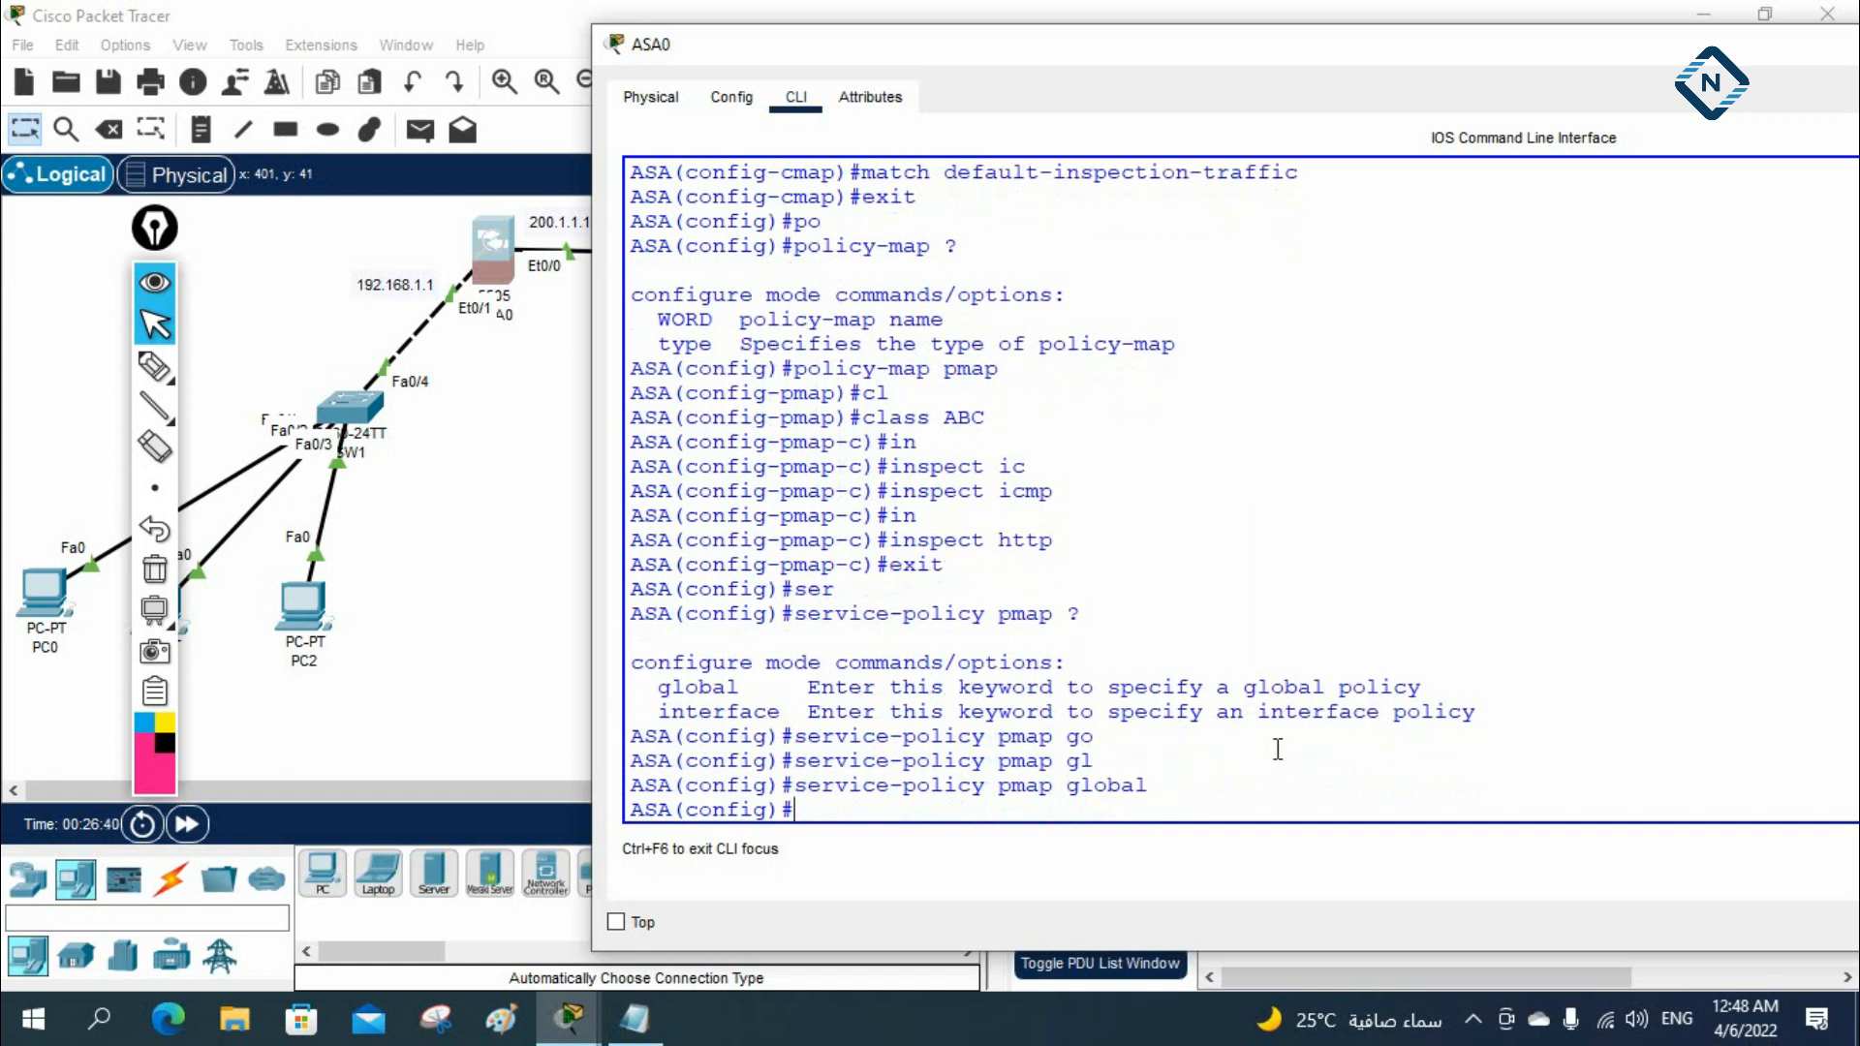
Ping 8.8.8.8 again from PC0's command prompt
click(46, 589)
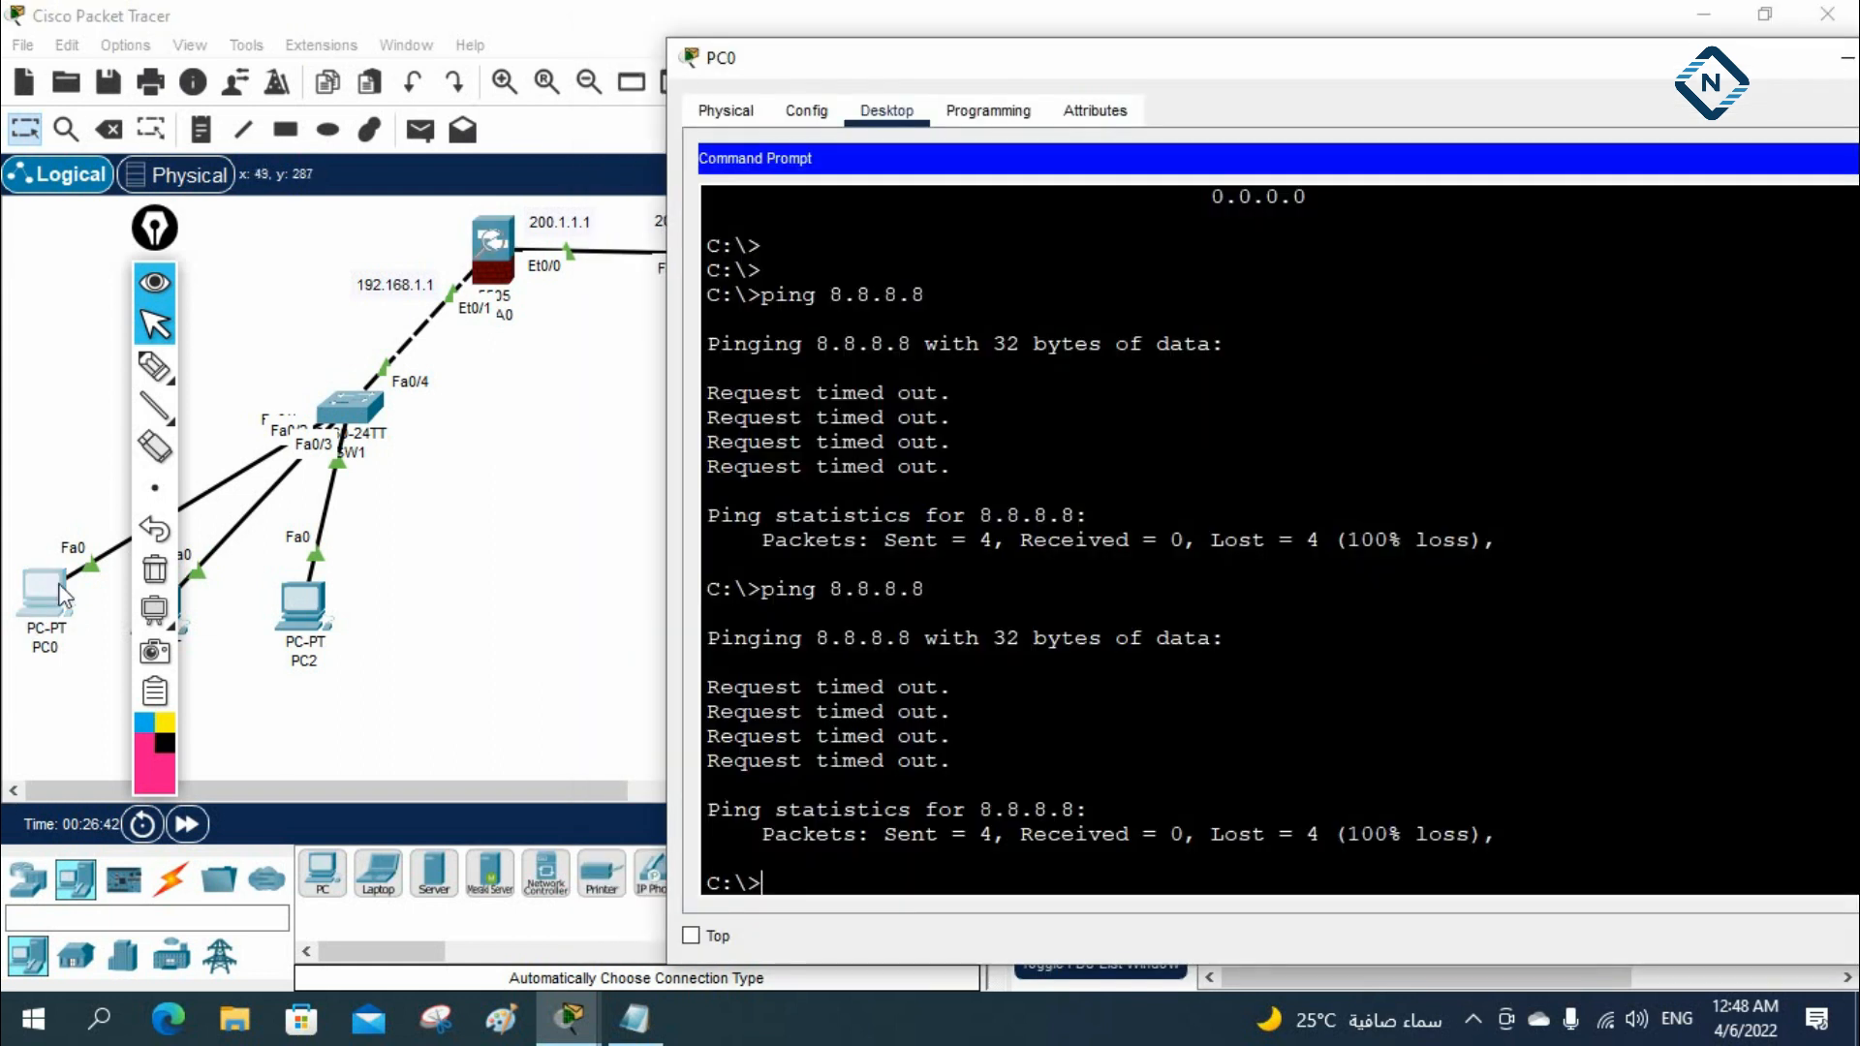
key(Up)
key(Return)
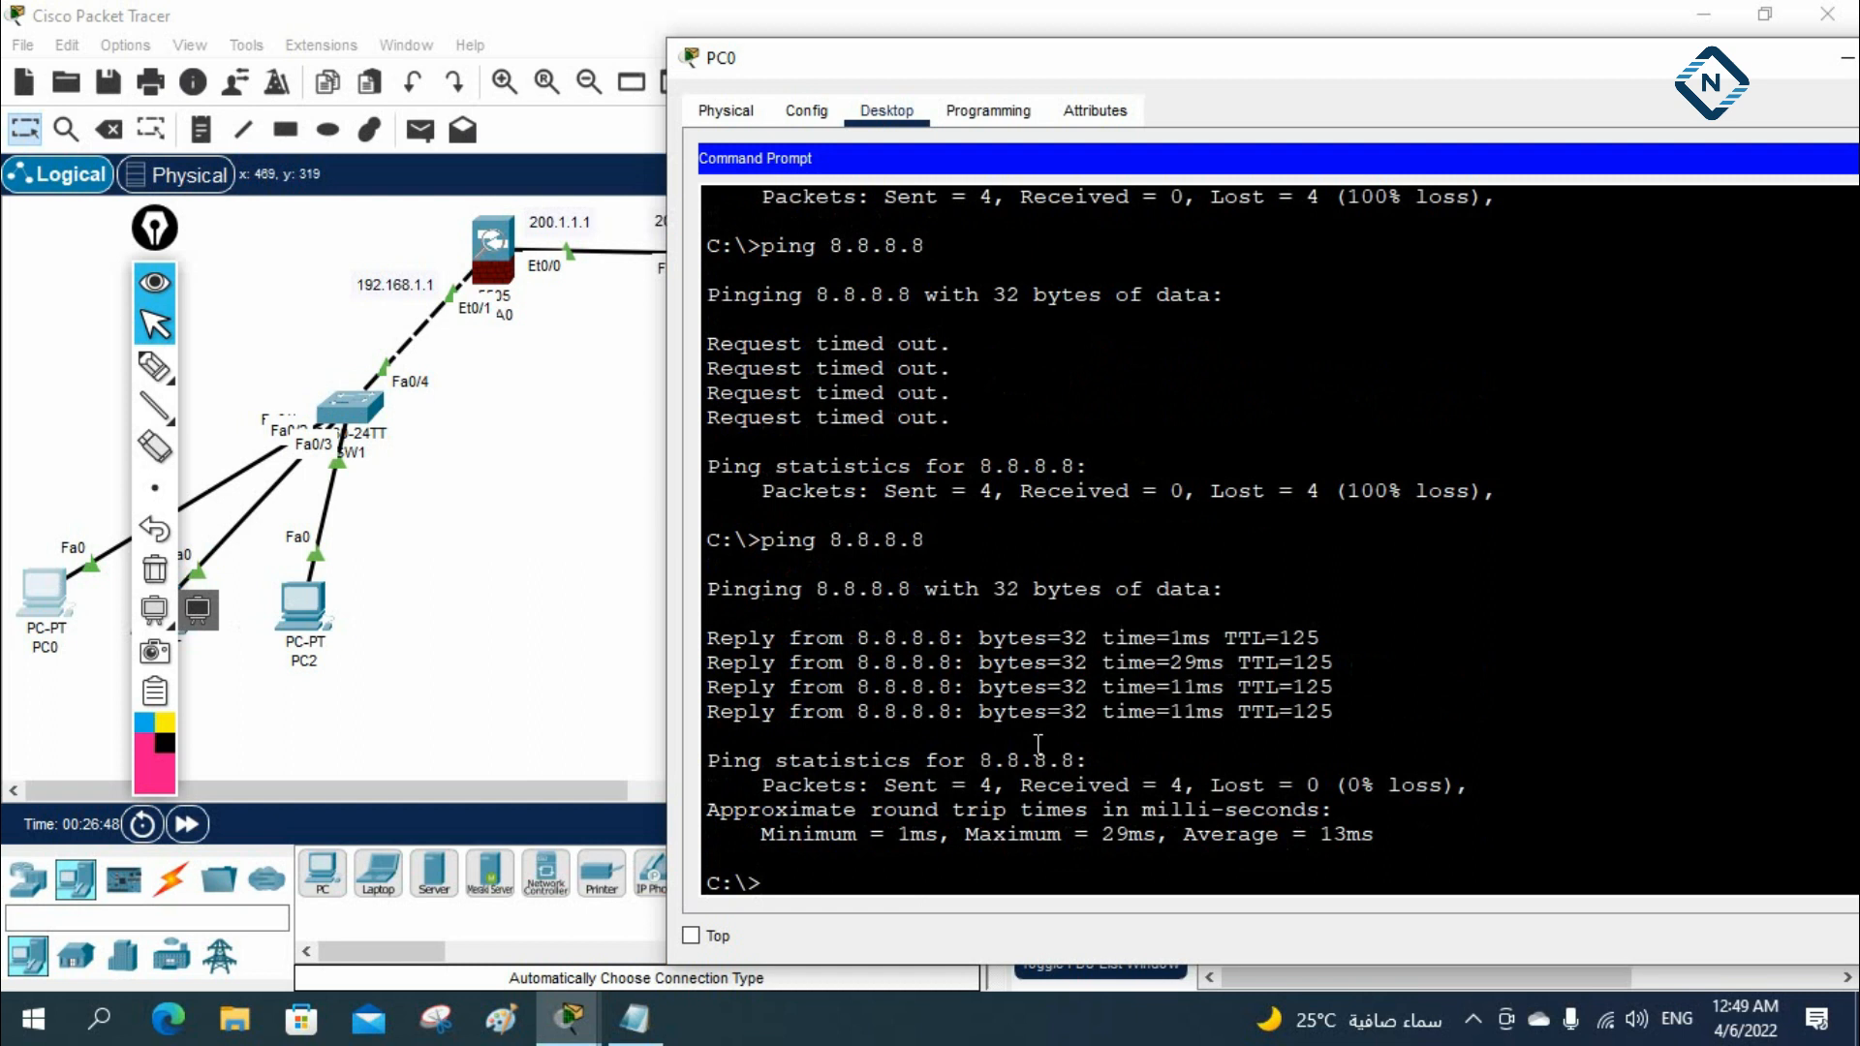
Replace PC0's command prompt with its web browser and load the 8.8.8.8 site
drag(1346, 61, 1008, 58)
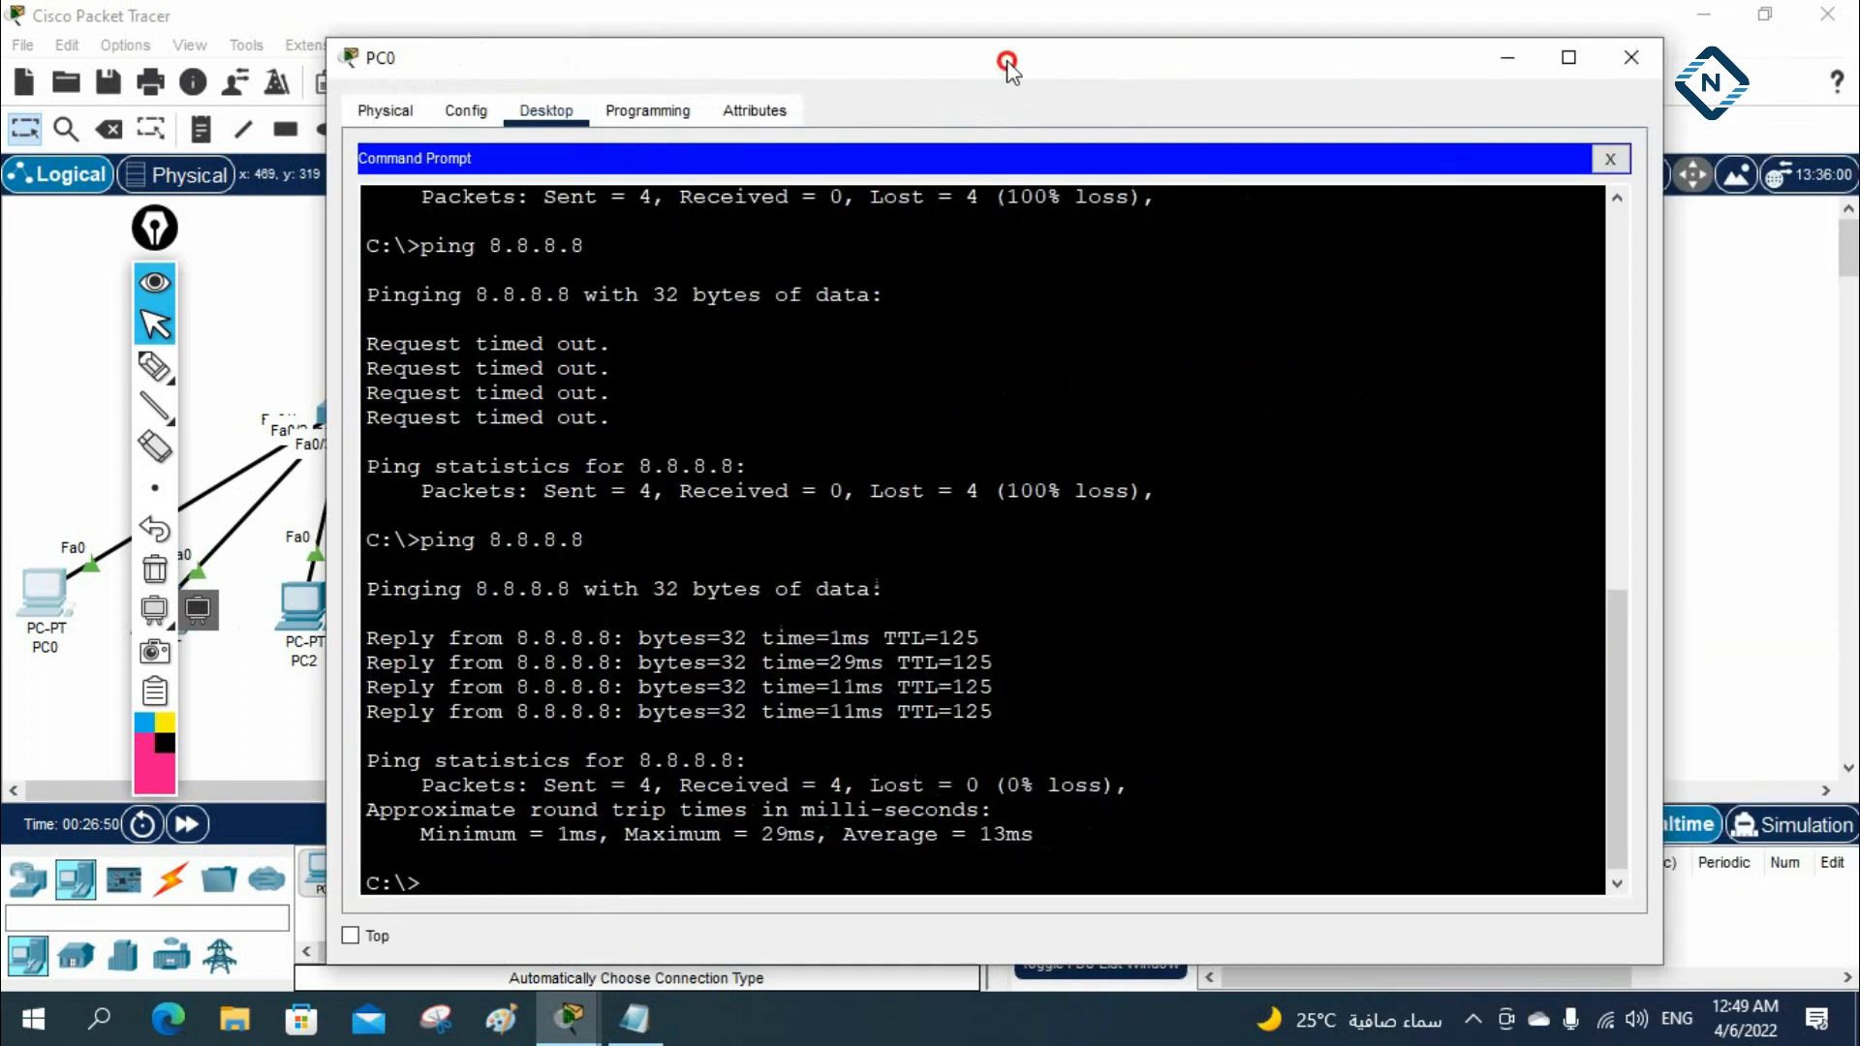
click(1610, 161)
click(1489, 235)
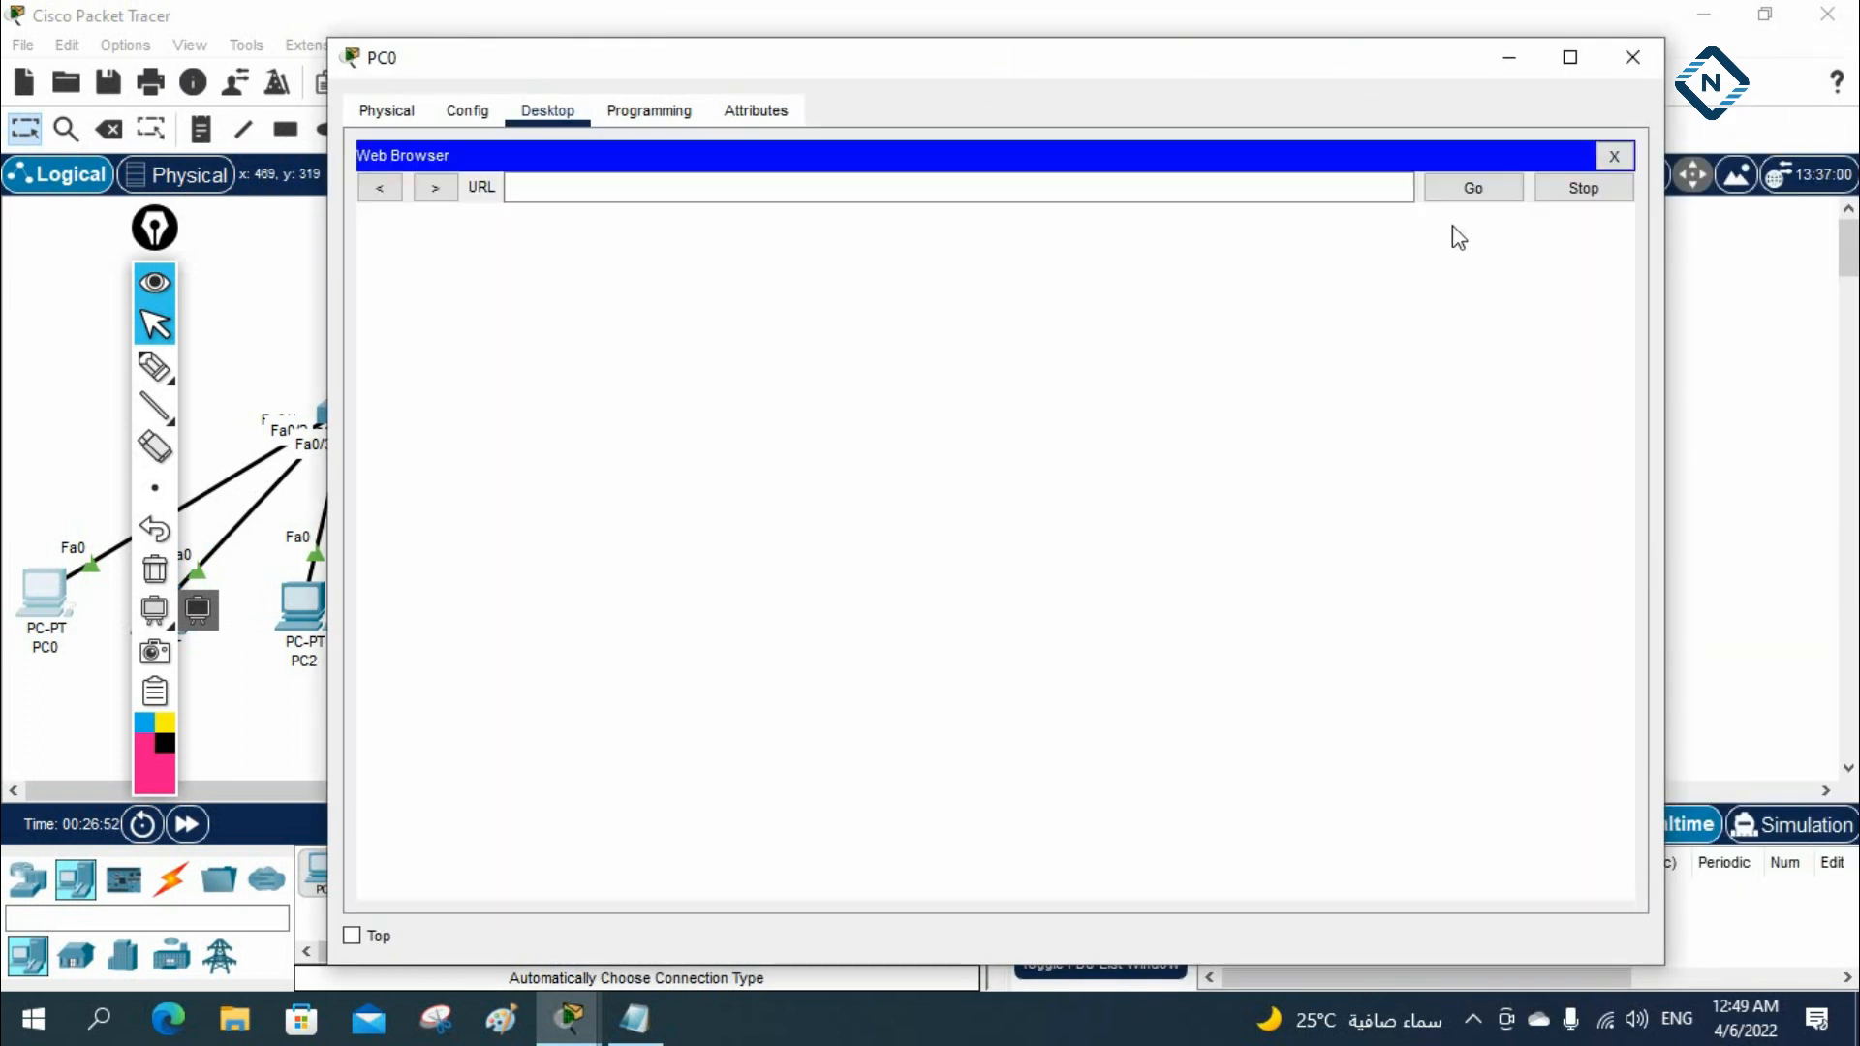
click(1034, 177)
text(8.8.8.8)
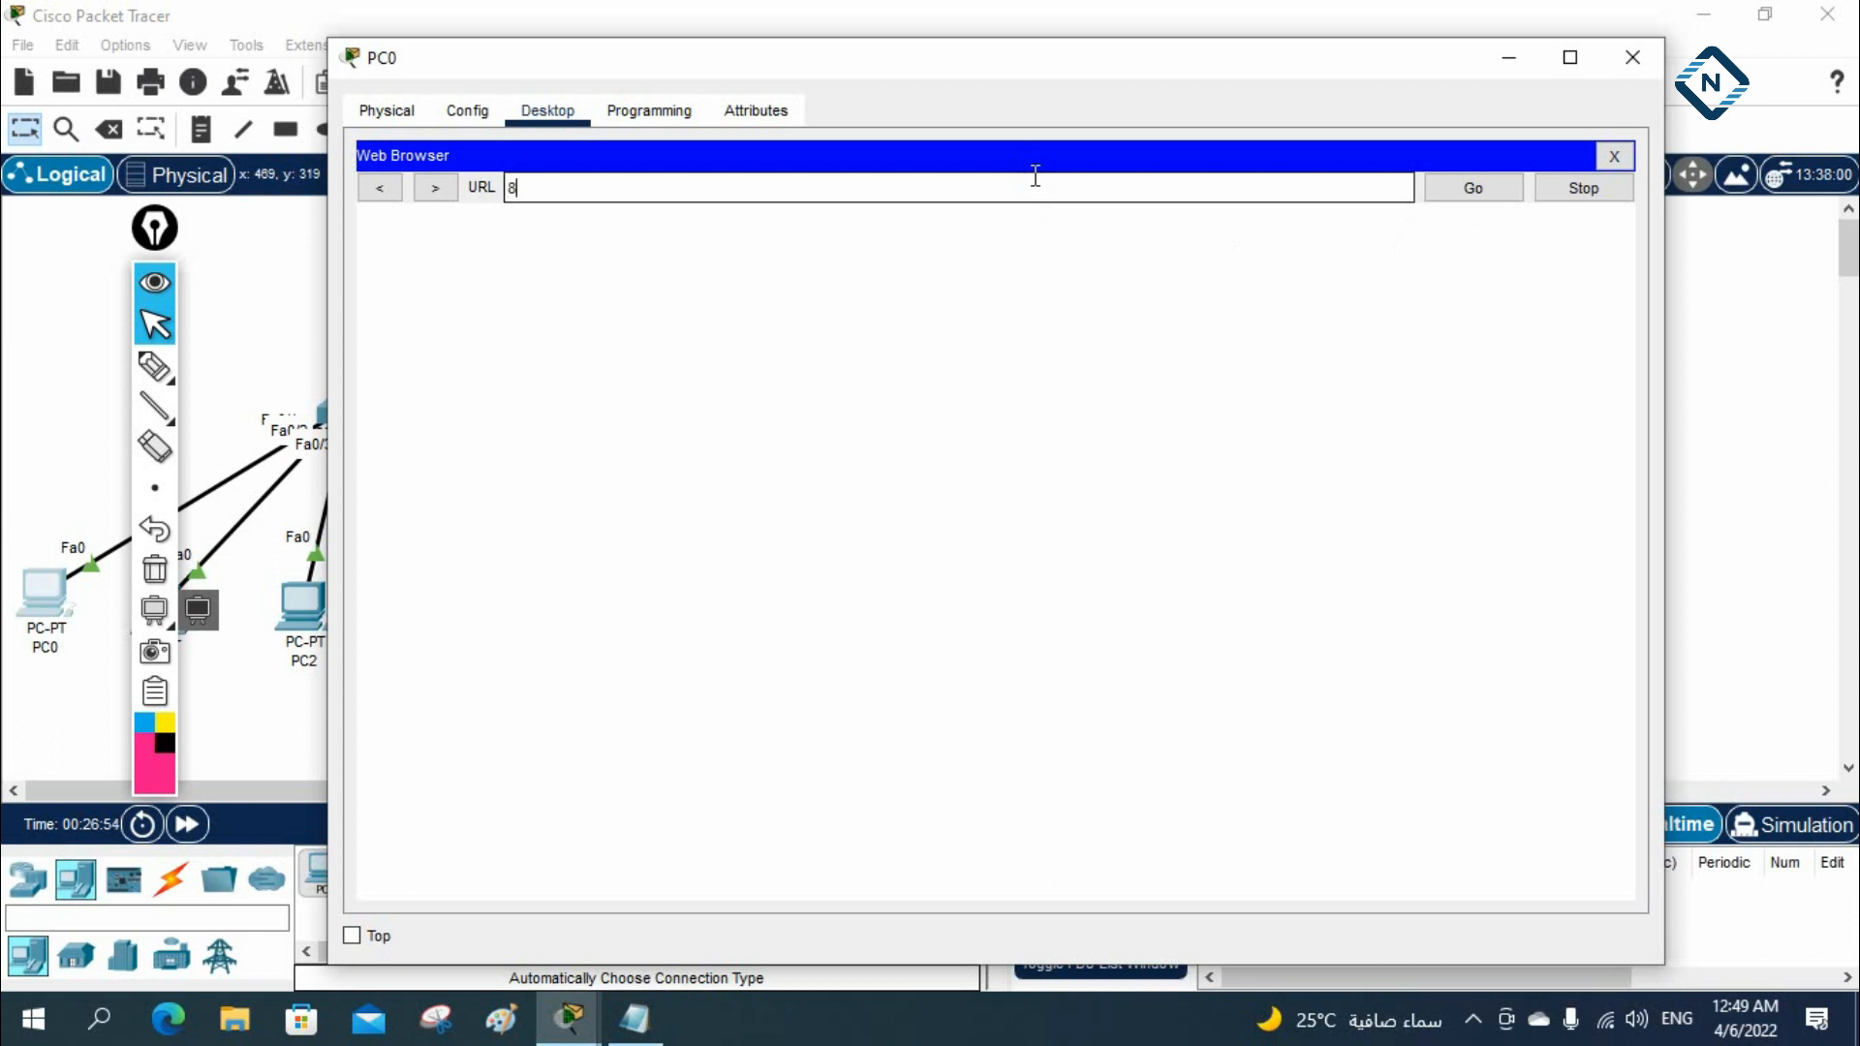
key(Return)
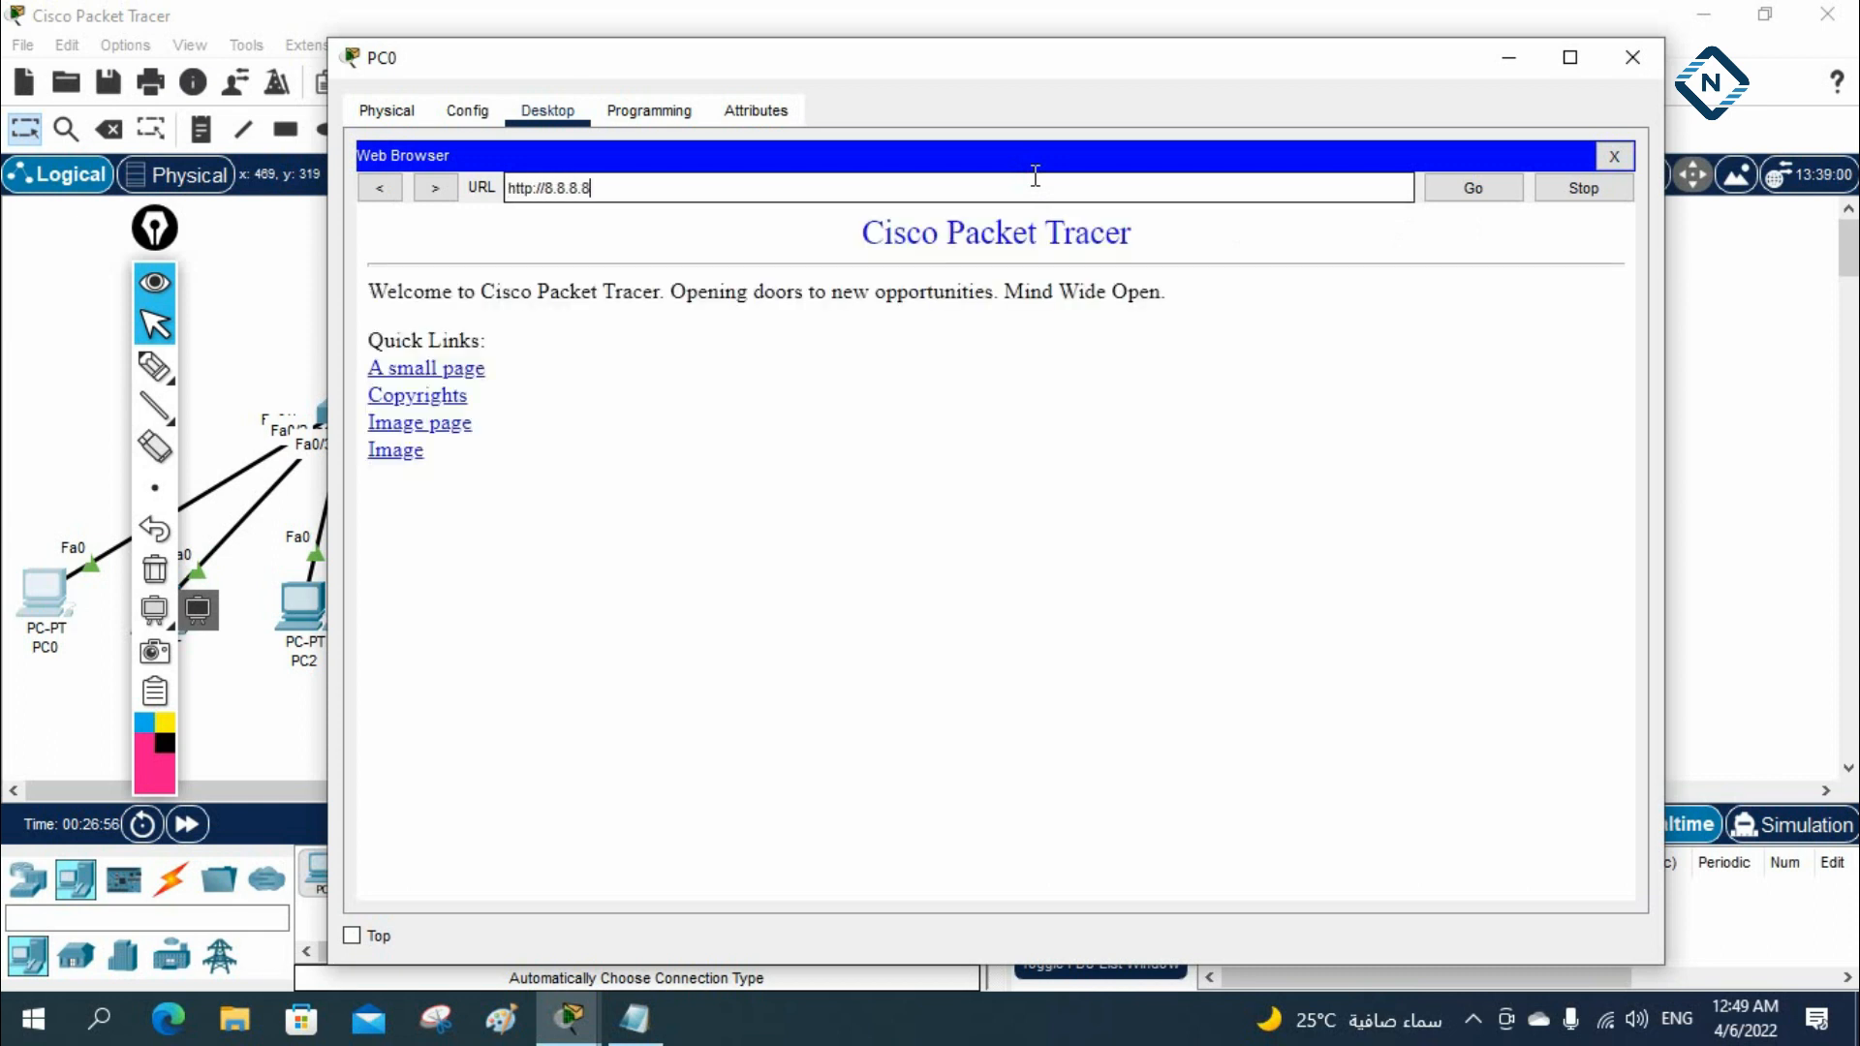
Follow the site's small page, image page and image links, going back to the home page between them
click(444, 368)
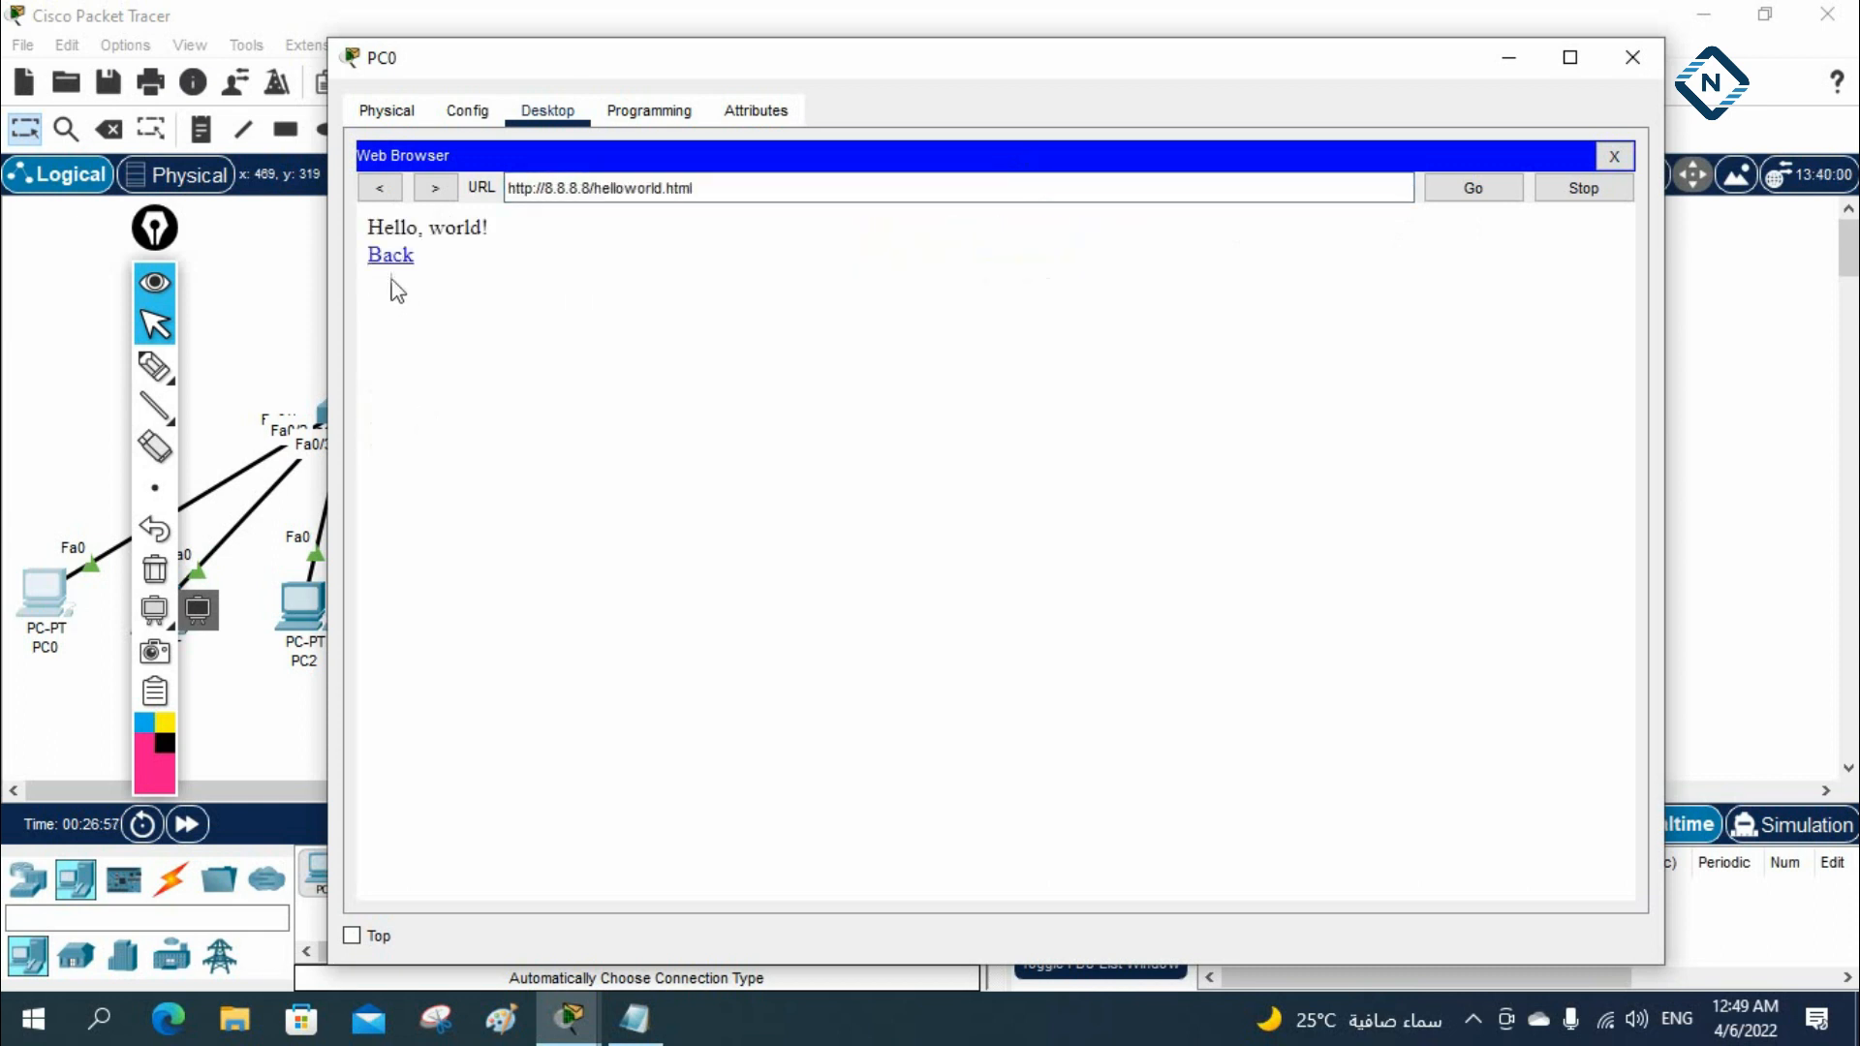
click(391, 256)
click(419, 421)
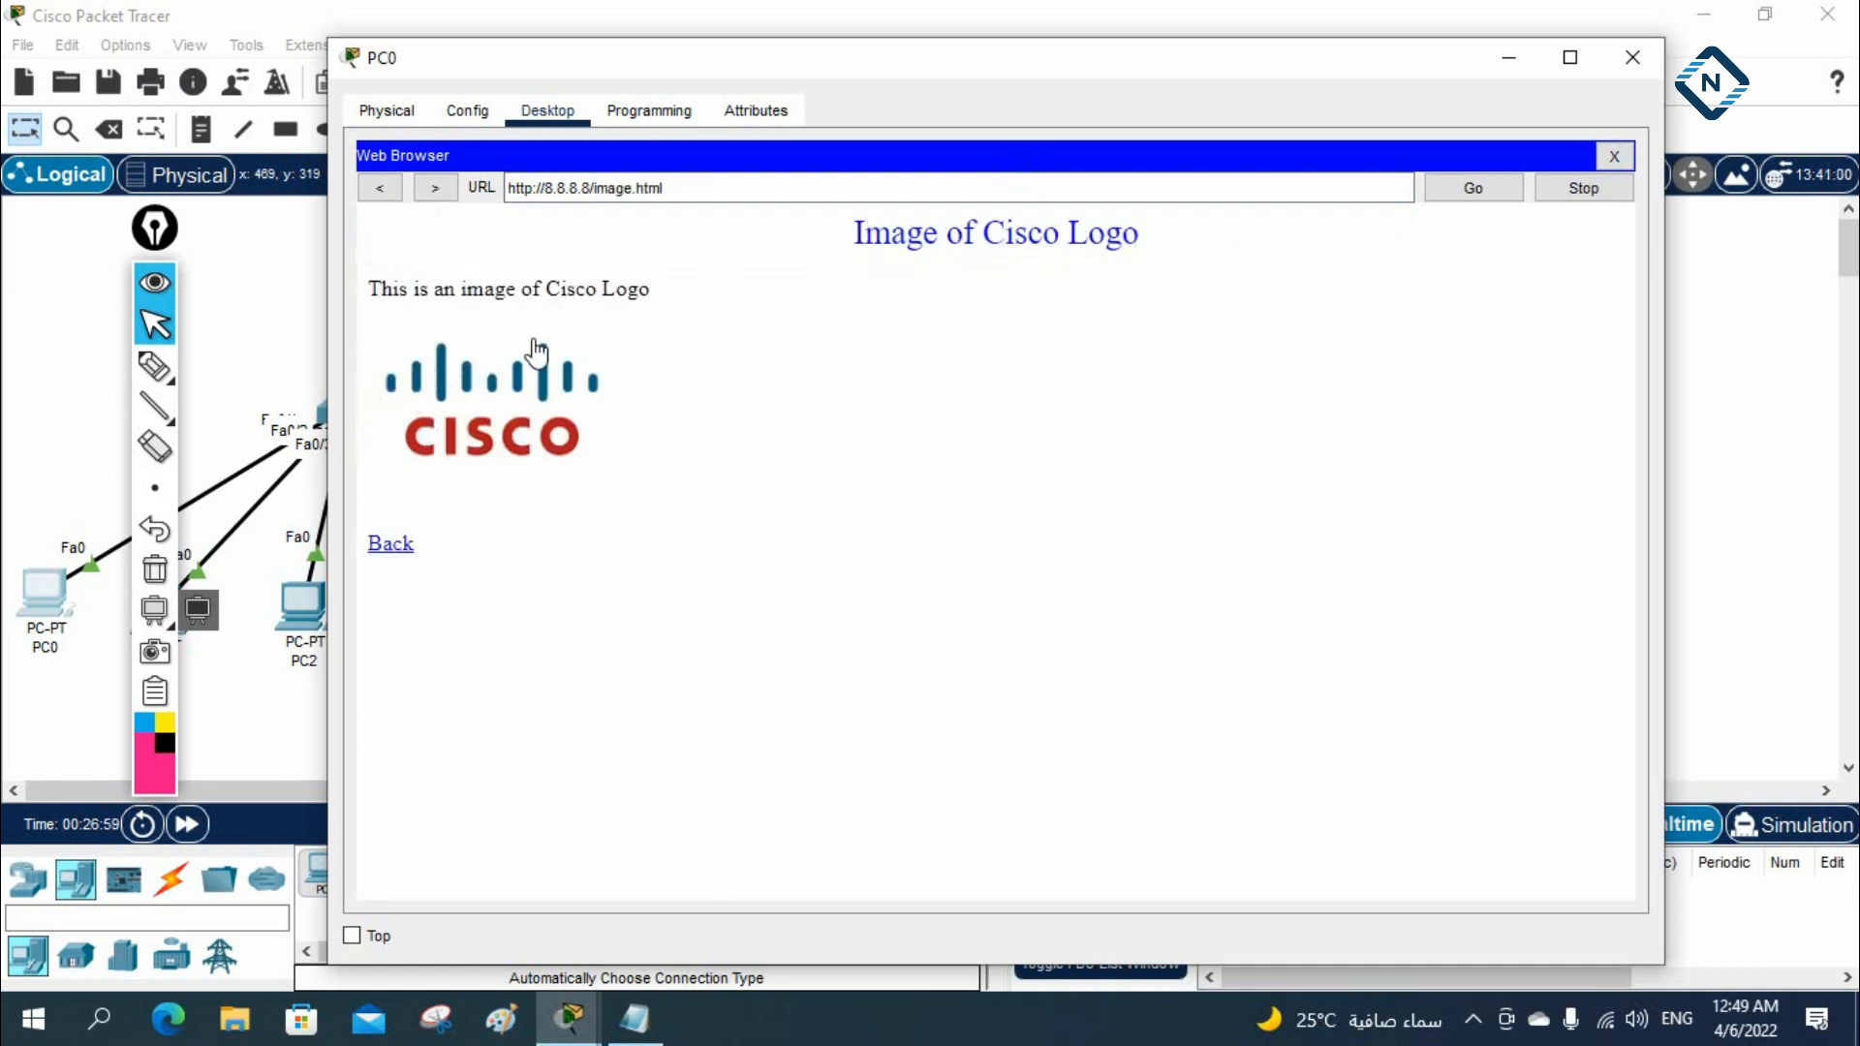
click(391, 544)
click(403, 452)
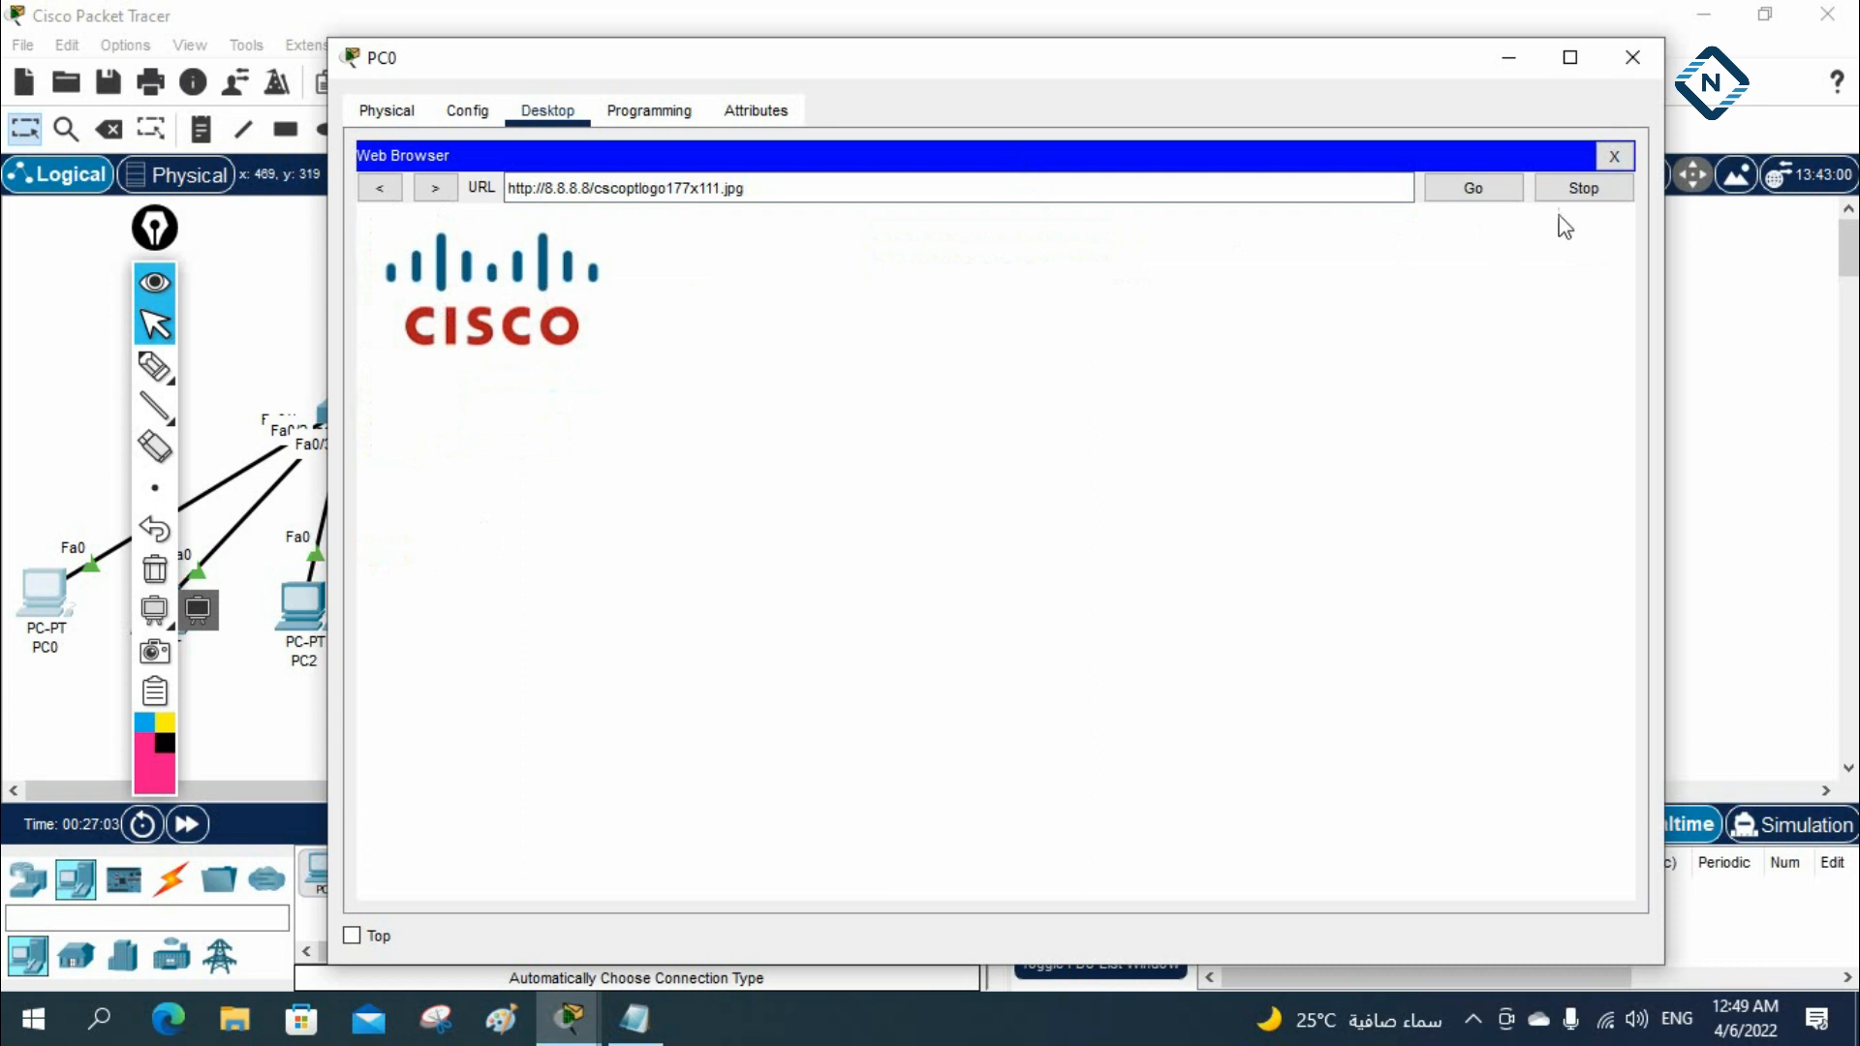
Replace the image address in PC0's browser with 8.8.8.8 and load the home page again
drag(831, 194, 591, 184)
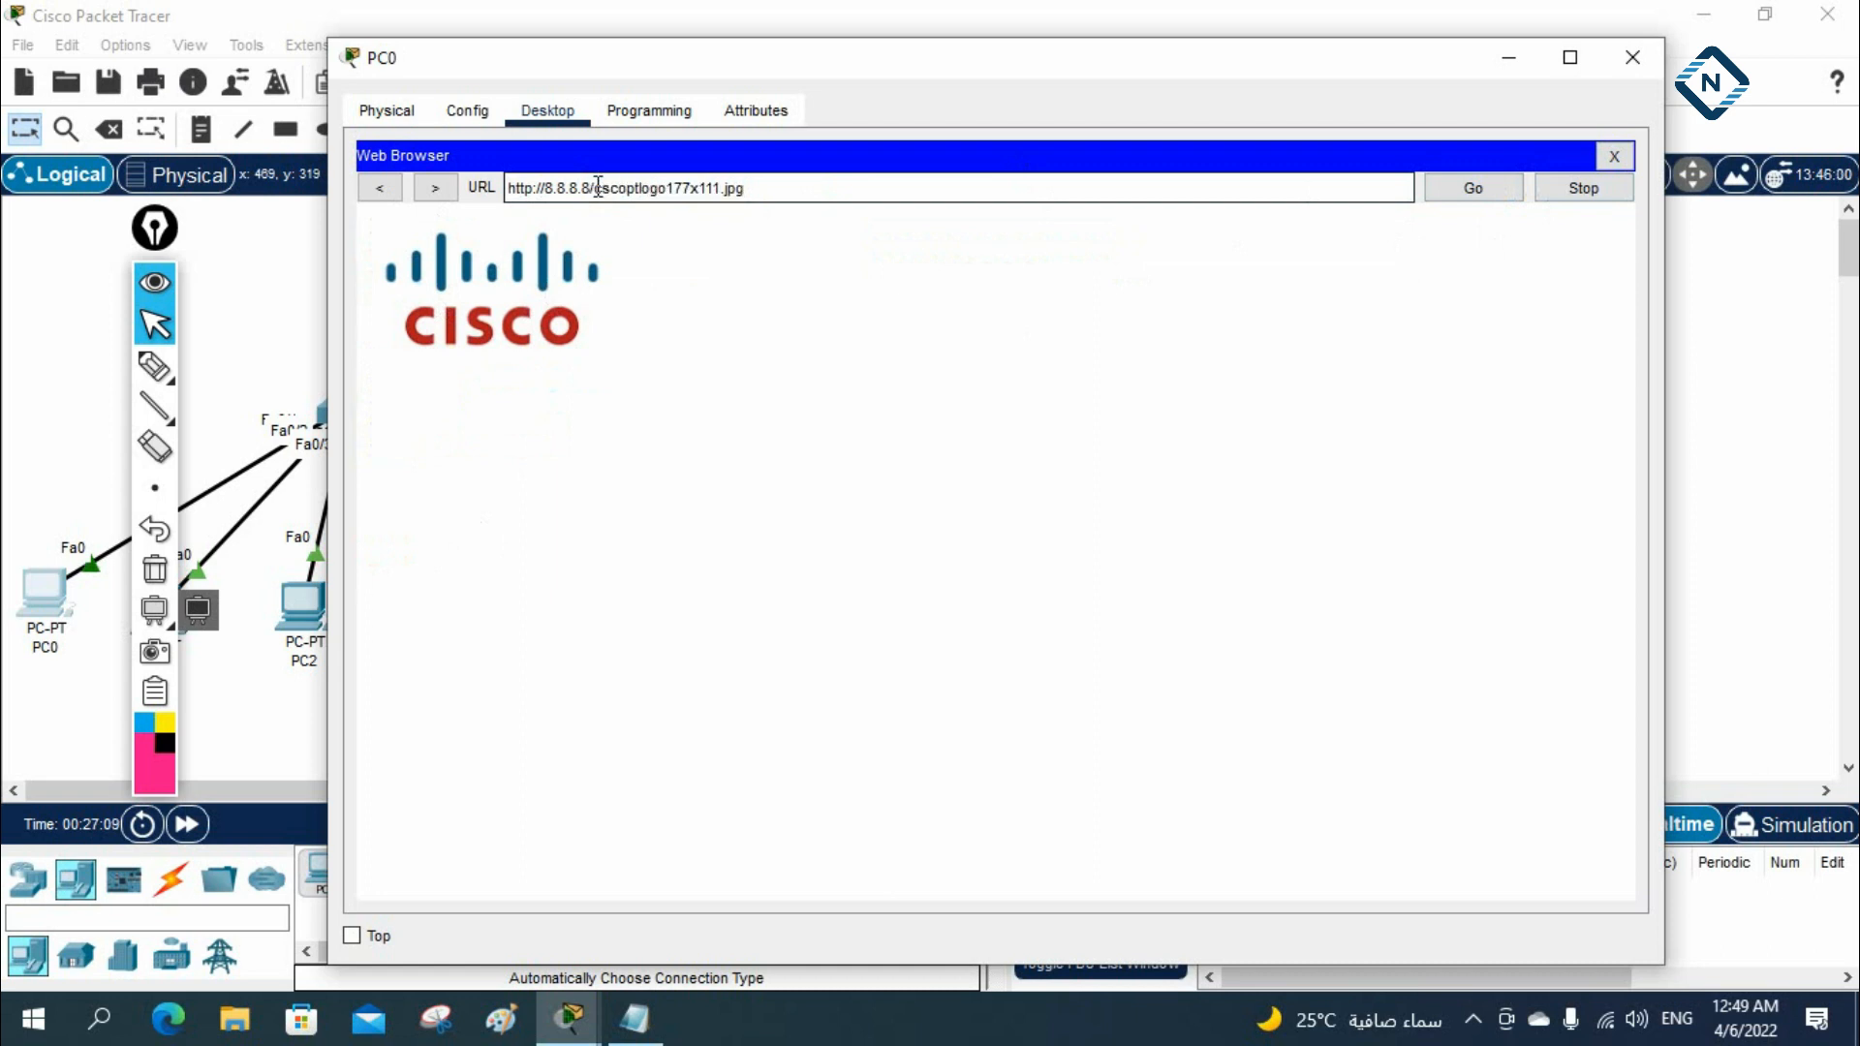
drag(533, 166, 499, 167)
text(http)
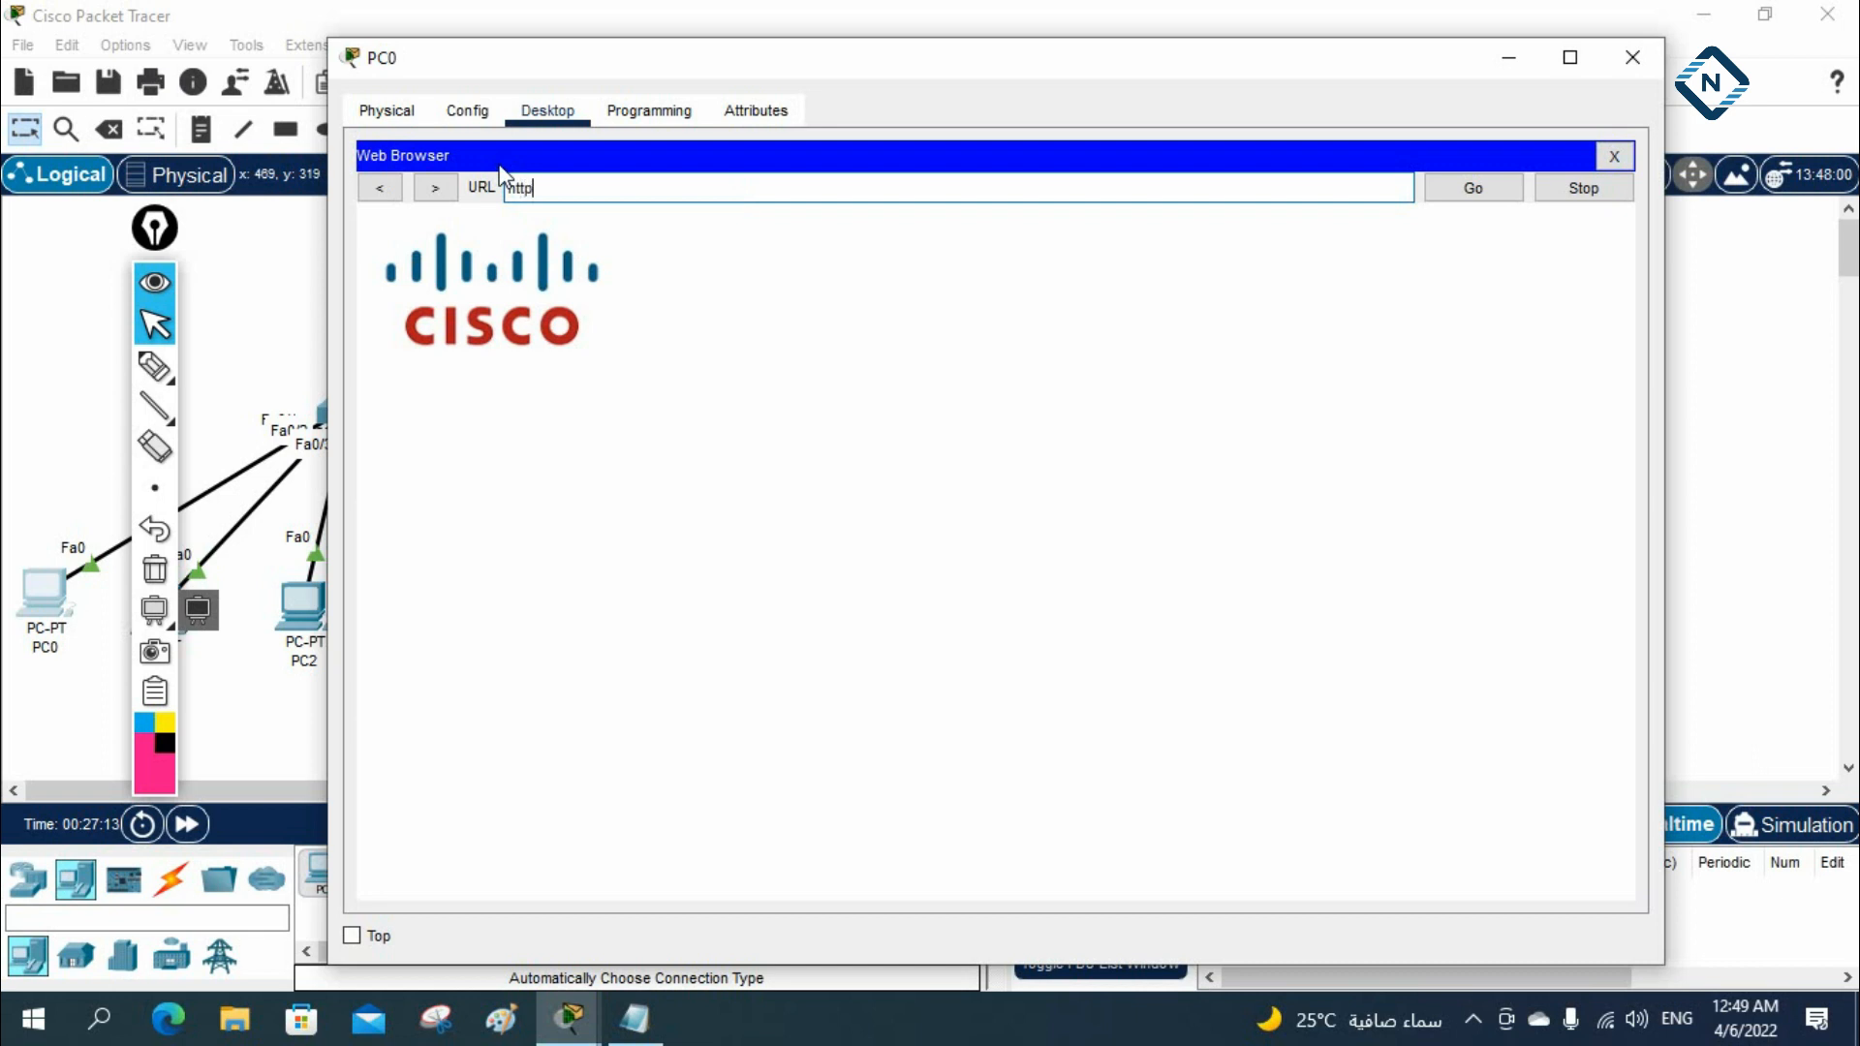
key(BackSpace)
key(BackSpace)
key(BackSpace)
key(BackSpace)
text(8.8.8.8)
key(Return)
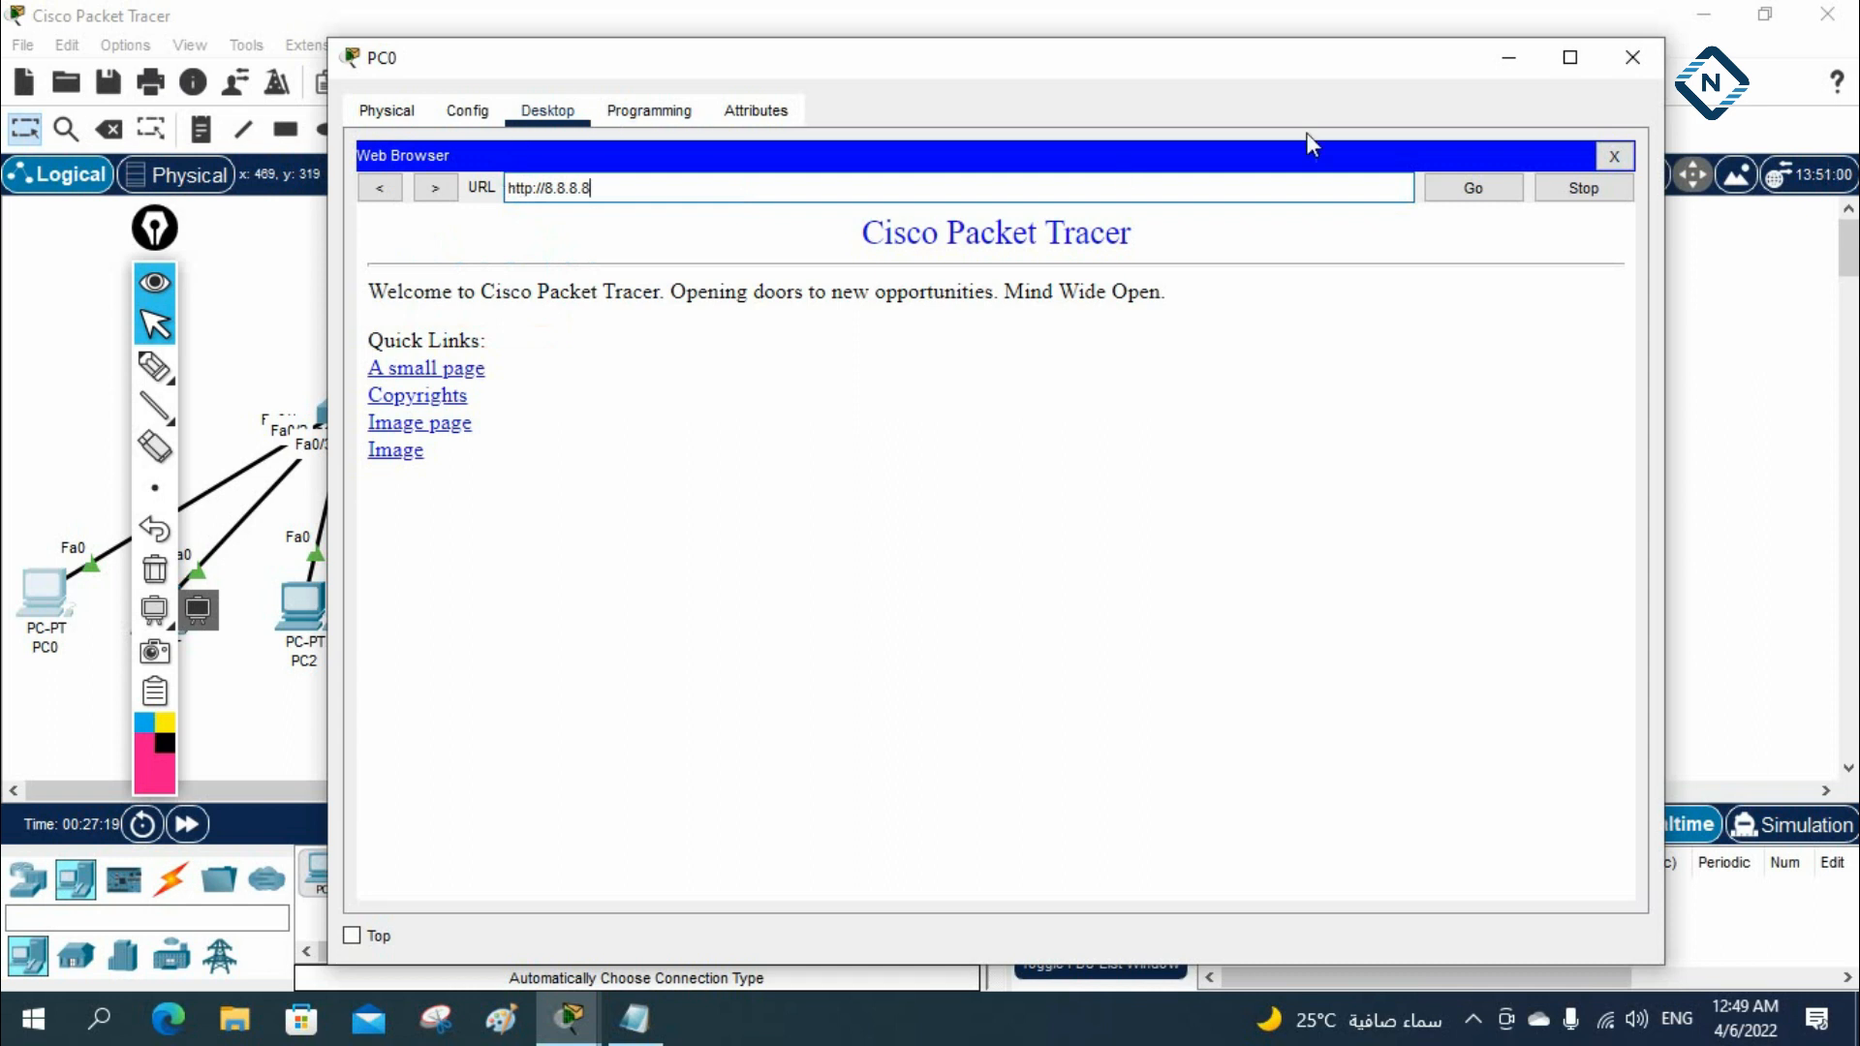
Minimise PC0, return to ASA0's console and leave configuration mode for privileged EXEC mode
click(1508, 57)
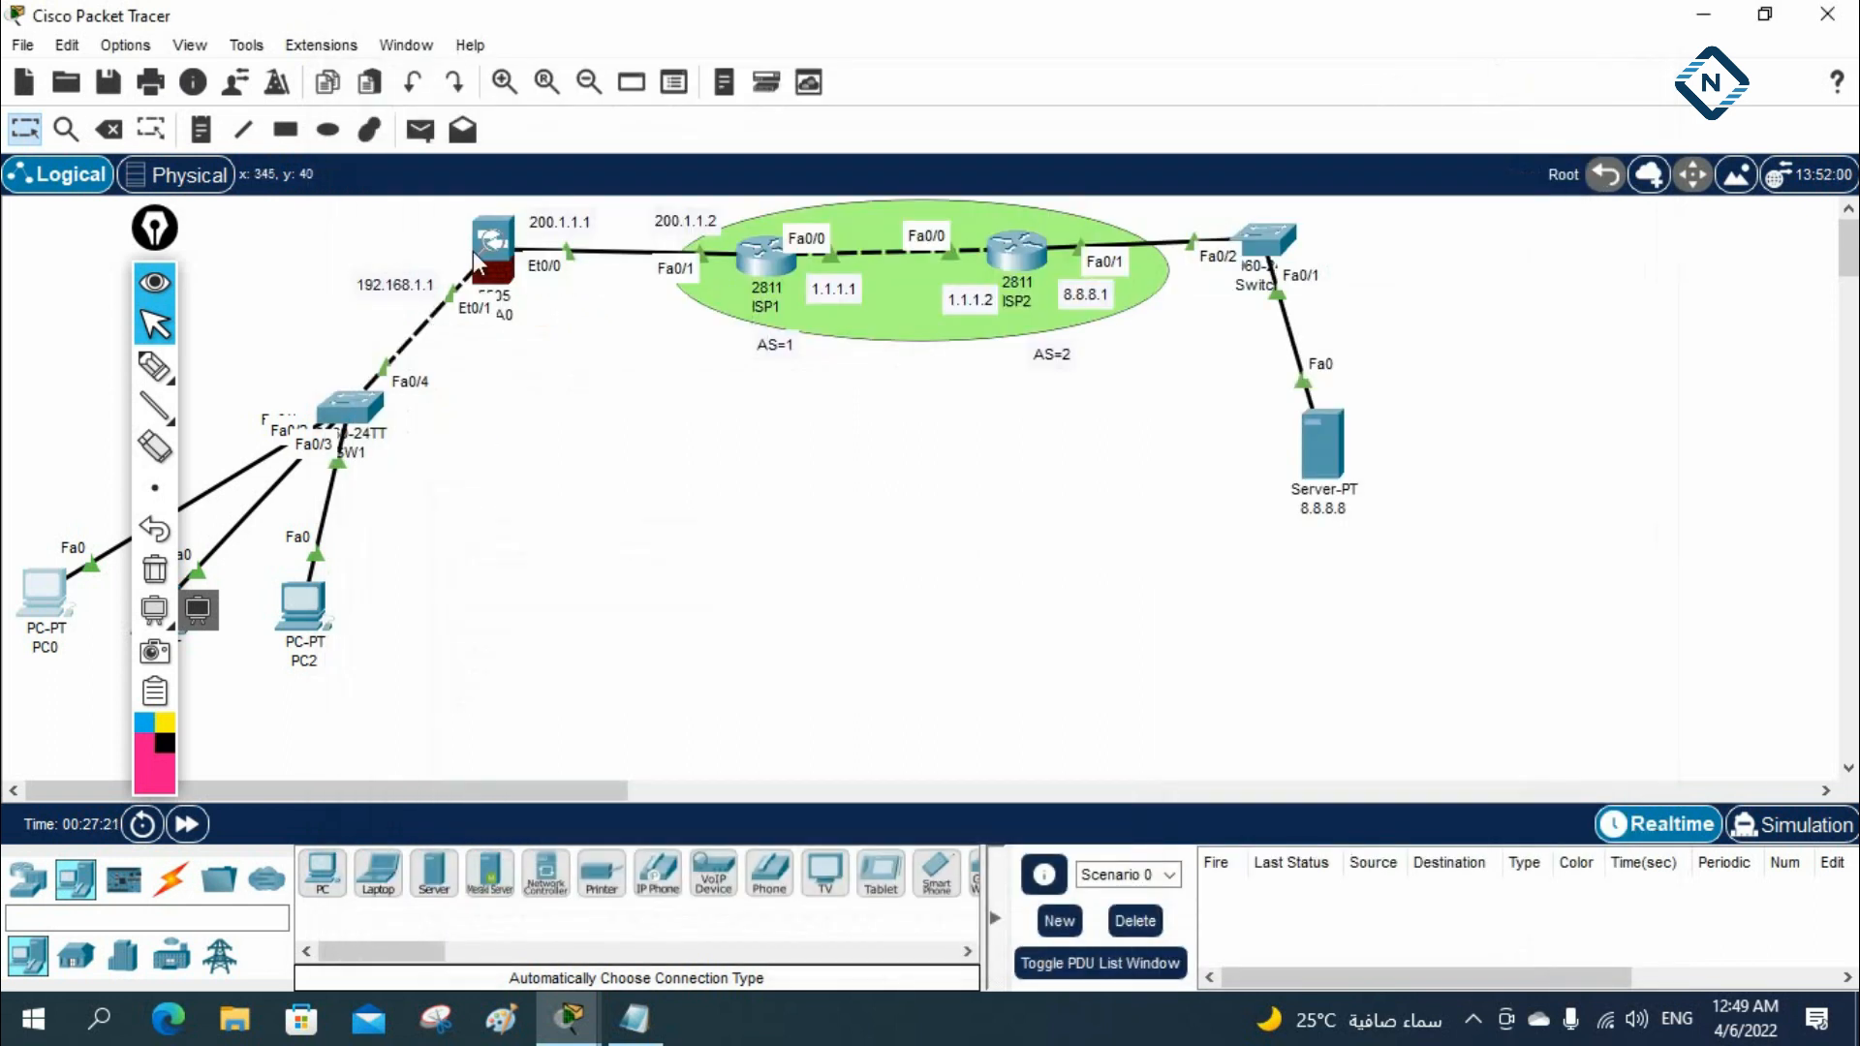
click(484, 256)
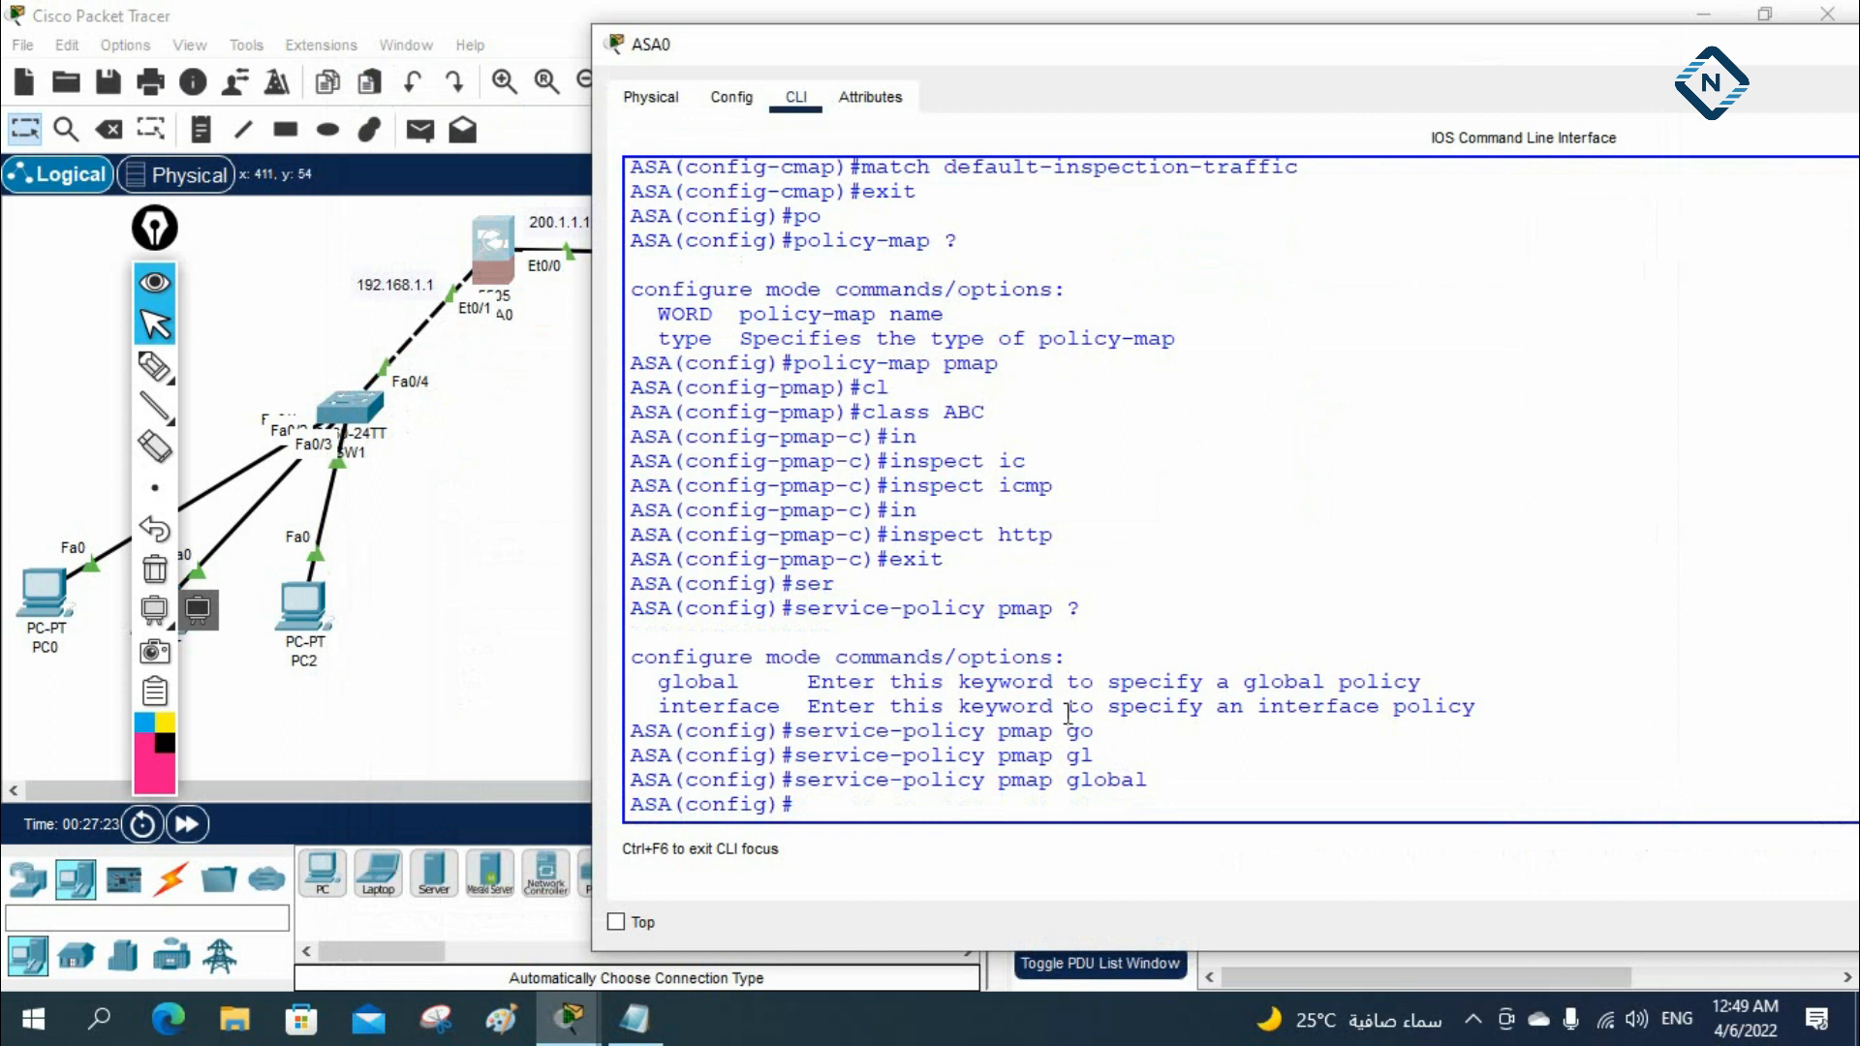
mouse_move(889, 534)
mouse_down()
mouse_move(1071, 532)
mouse_move(899, 530)
mouse_up()
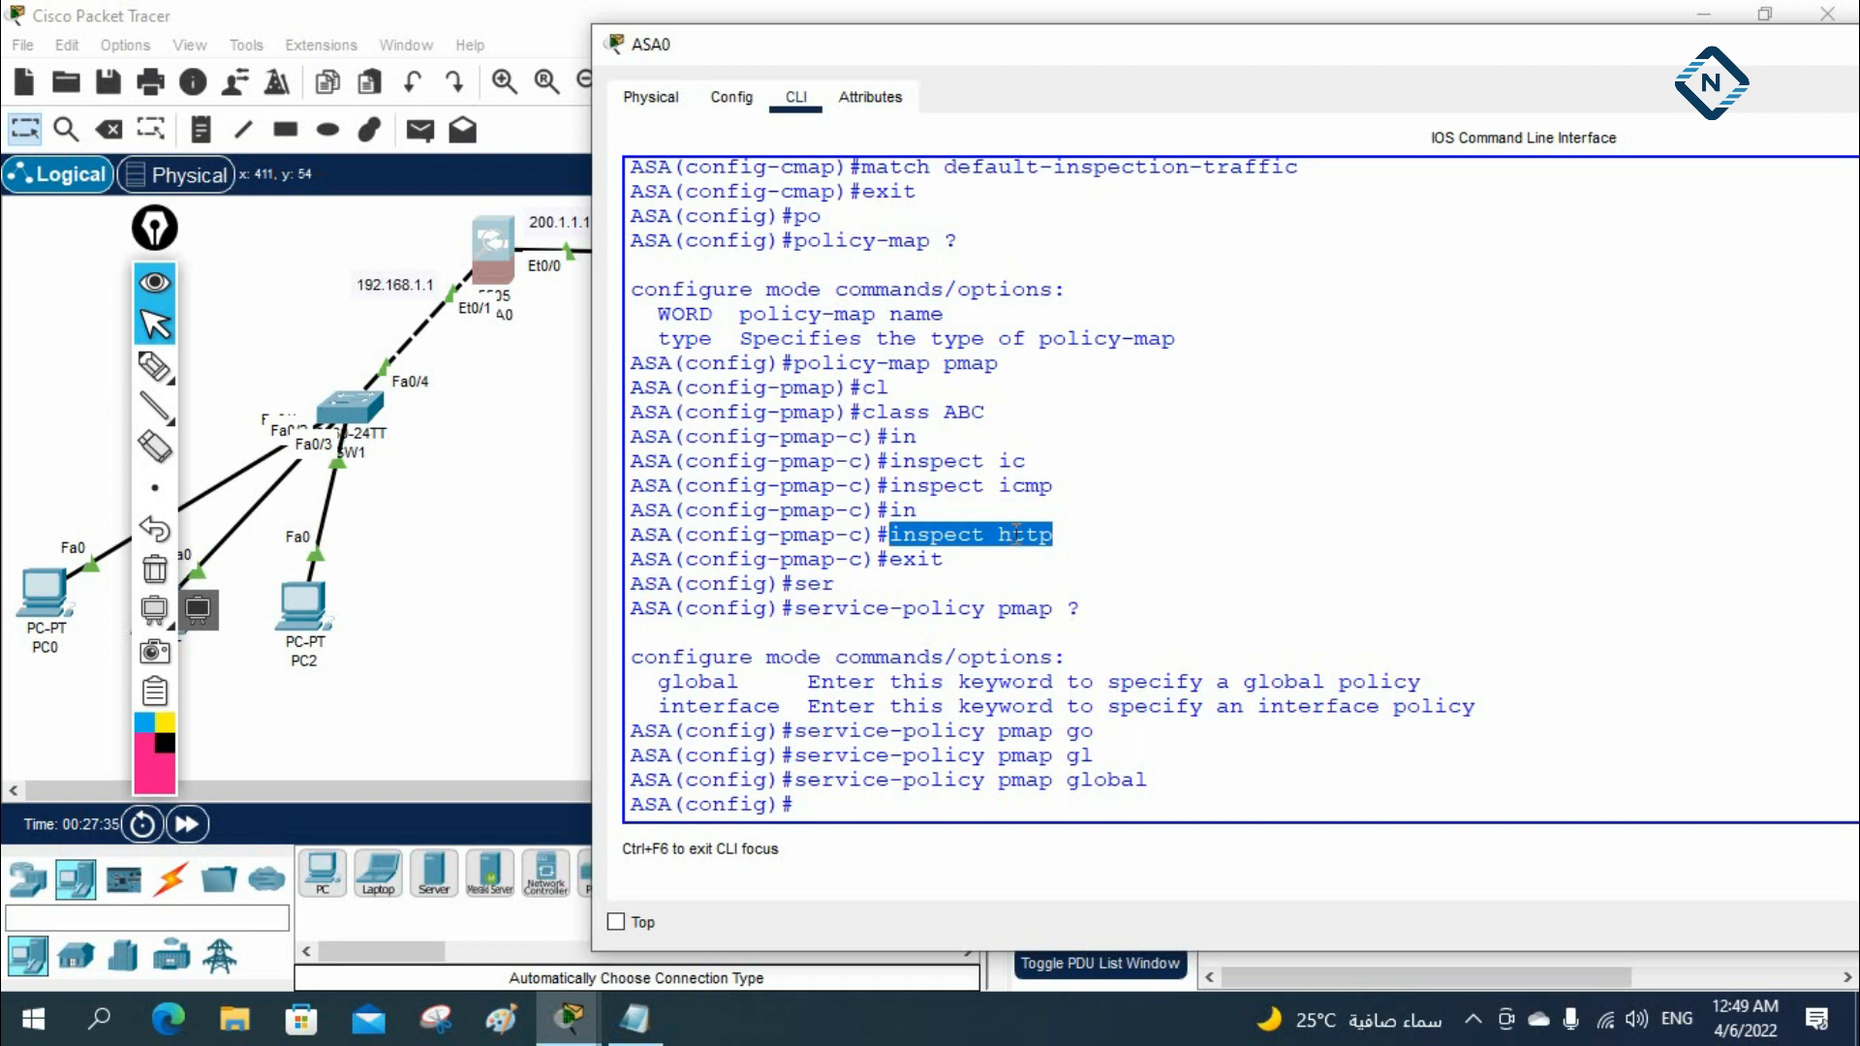
key(ctrl+z)
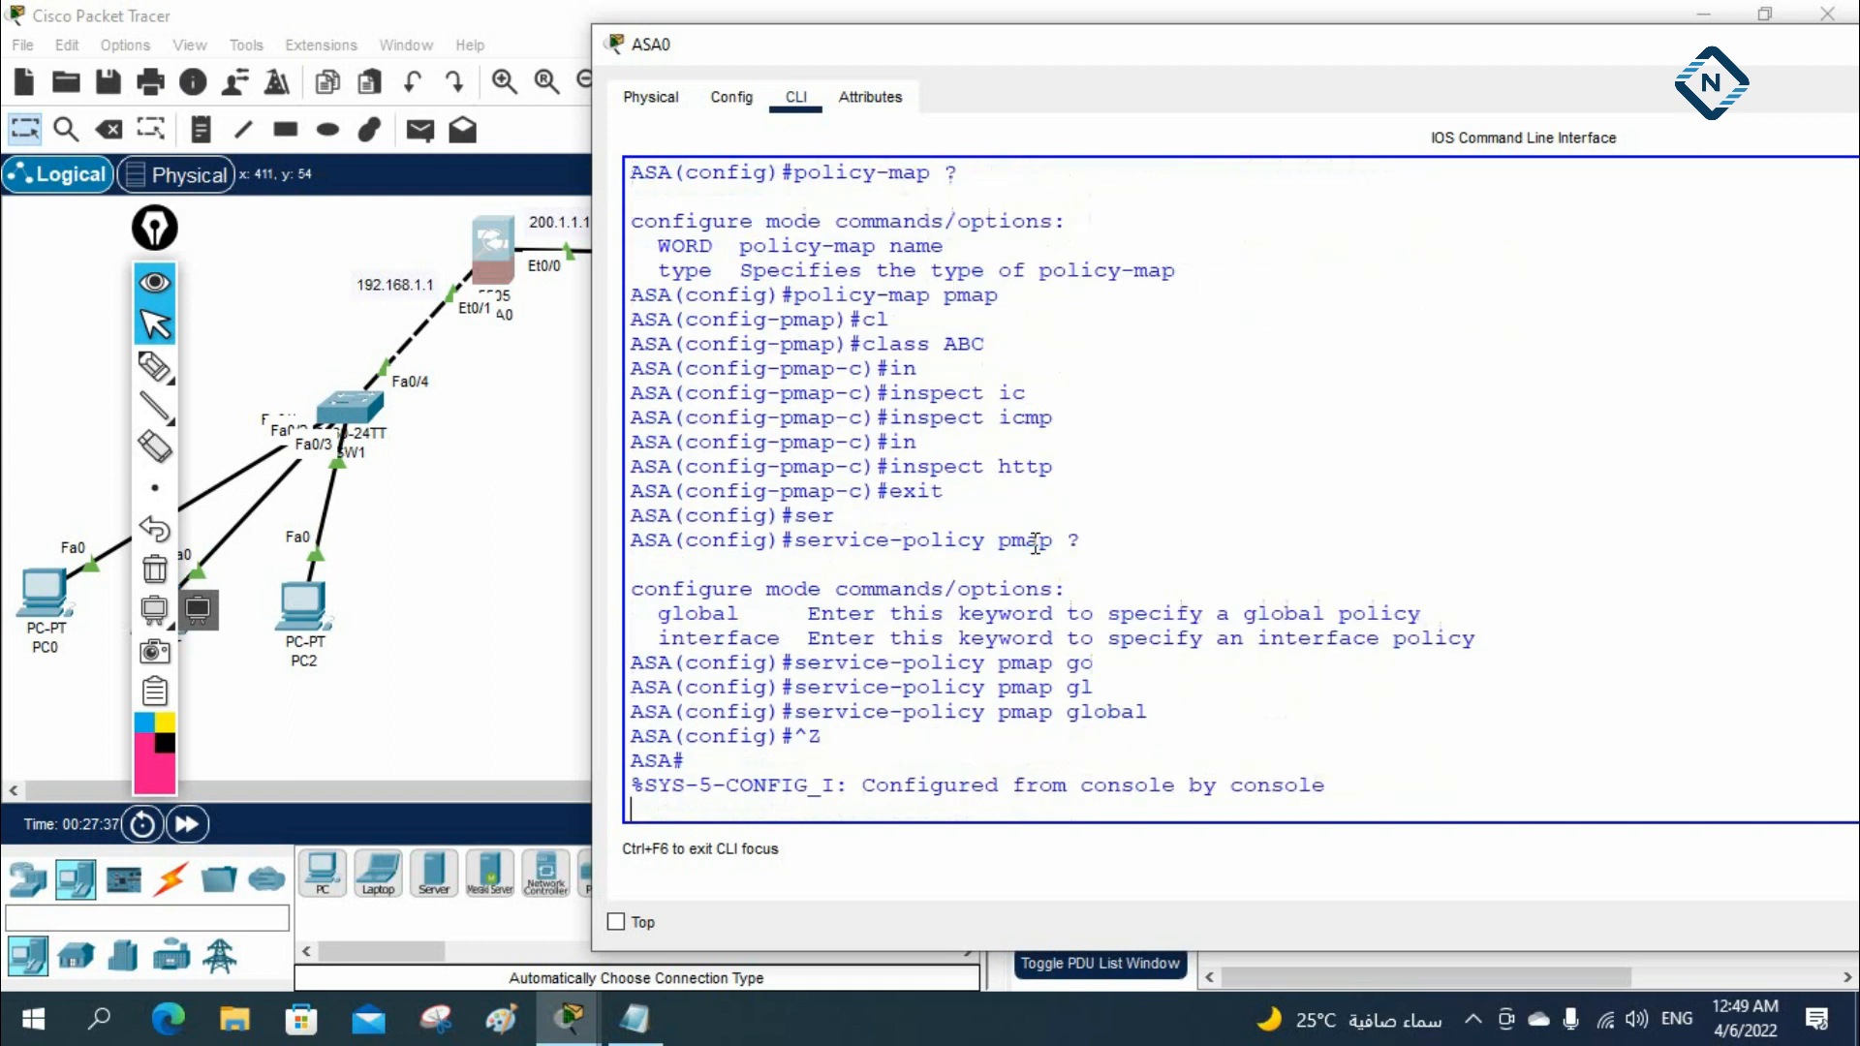
key(Return)
key(Return)
key(Return)
Display ASA0's running configuration and page through it to check the interface, NAT, route, inspection policy and DHCP settings
text(sh run)
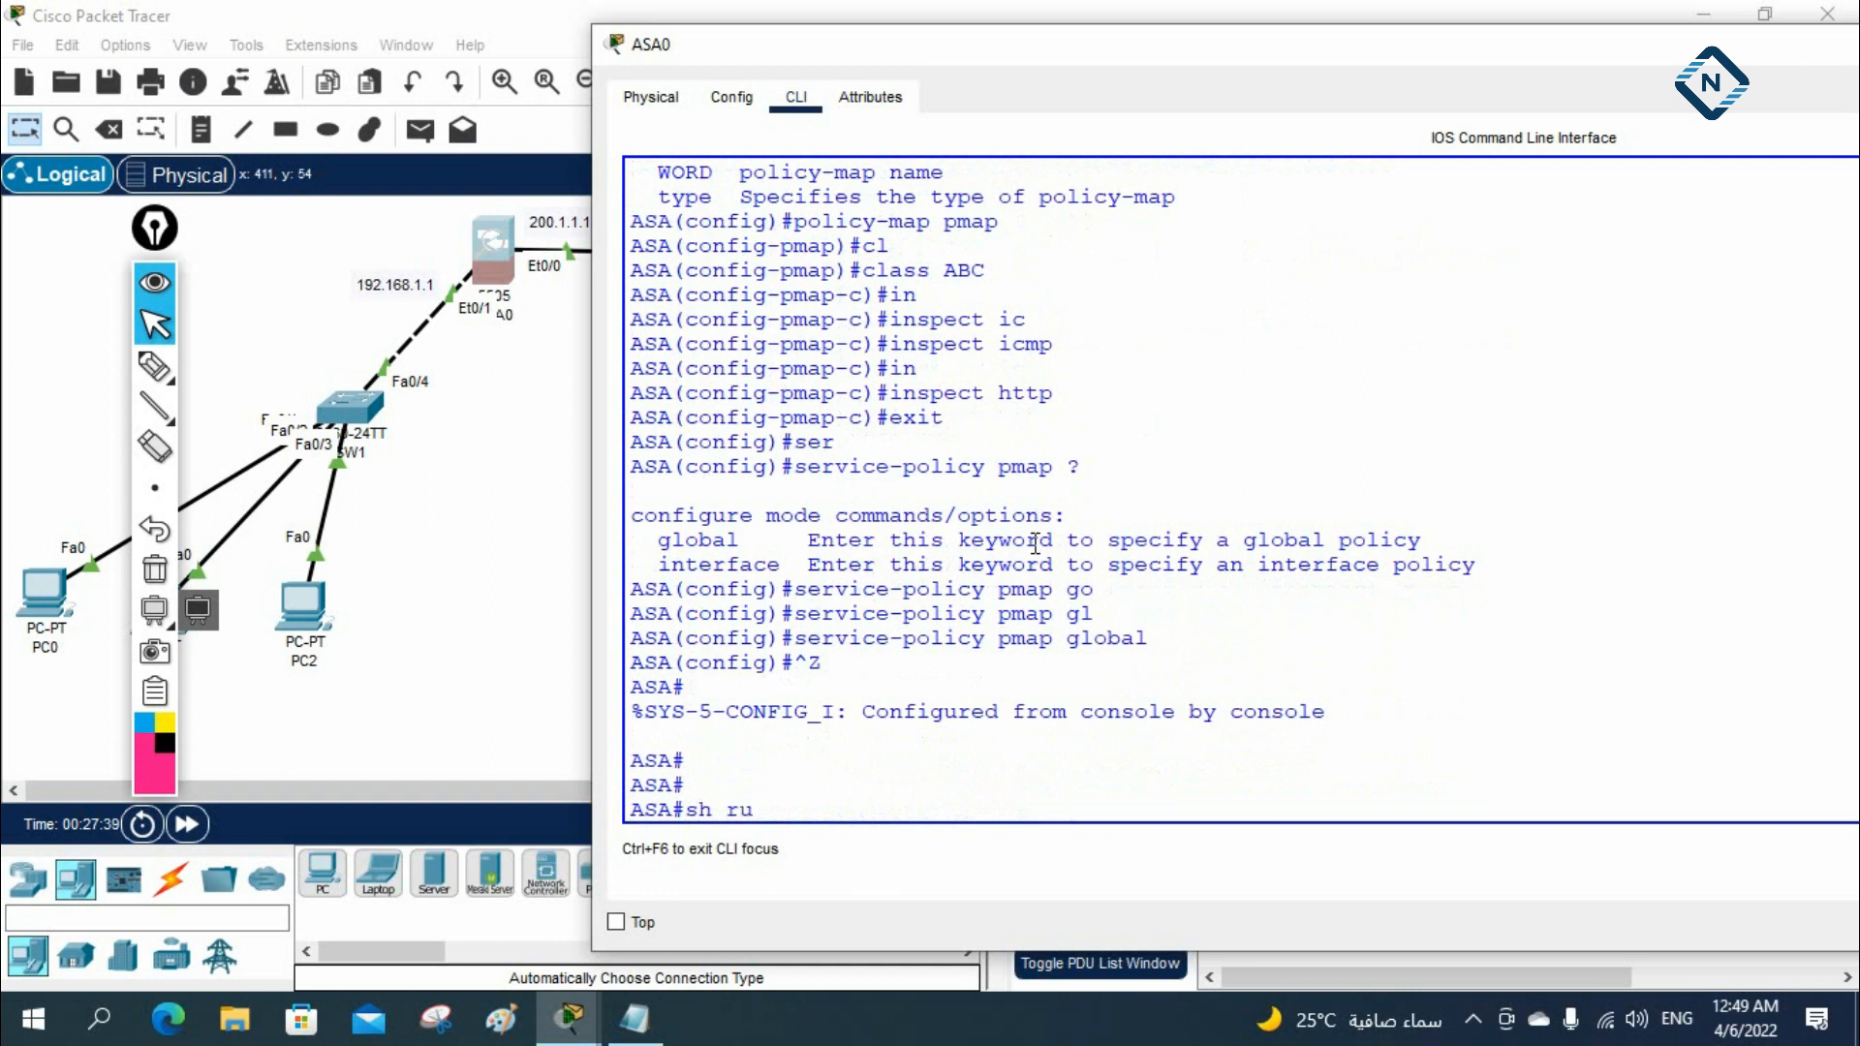
key(Return)
key(space)
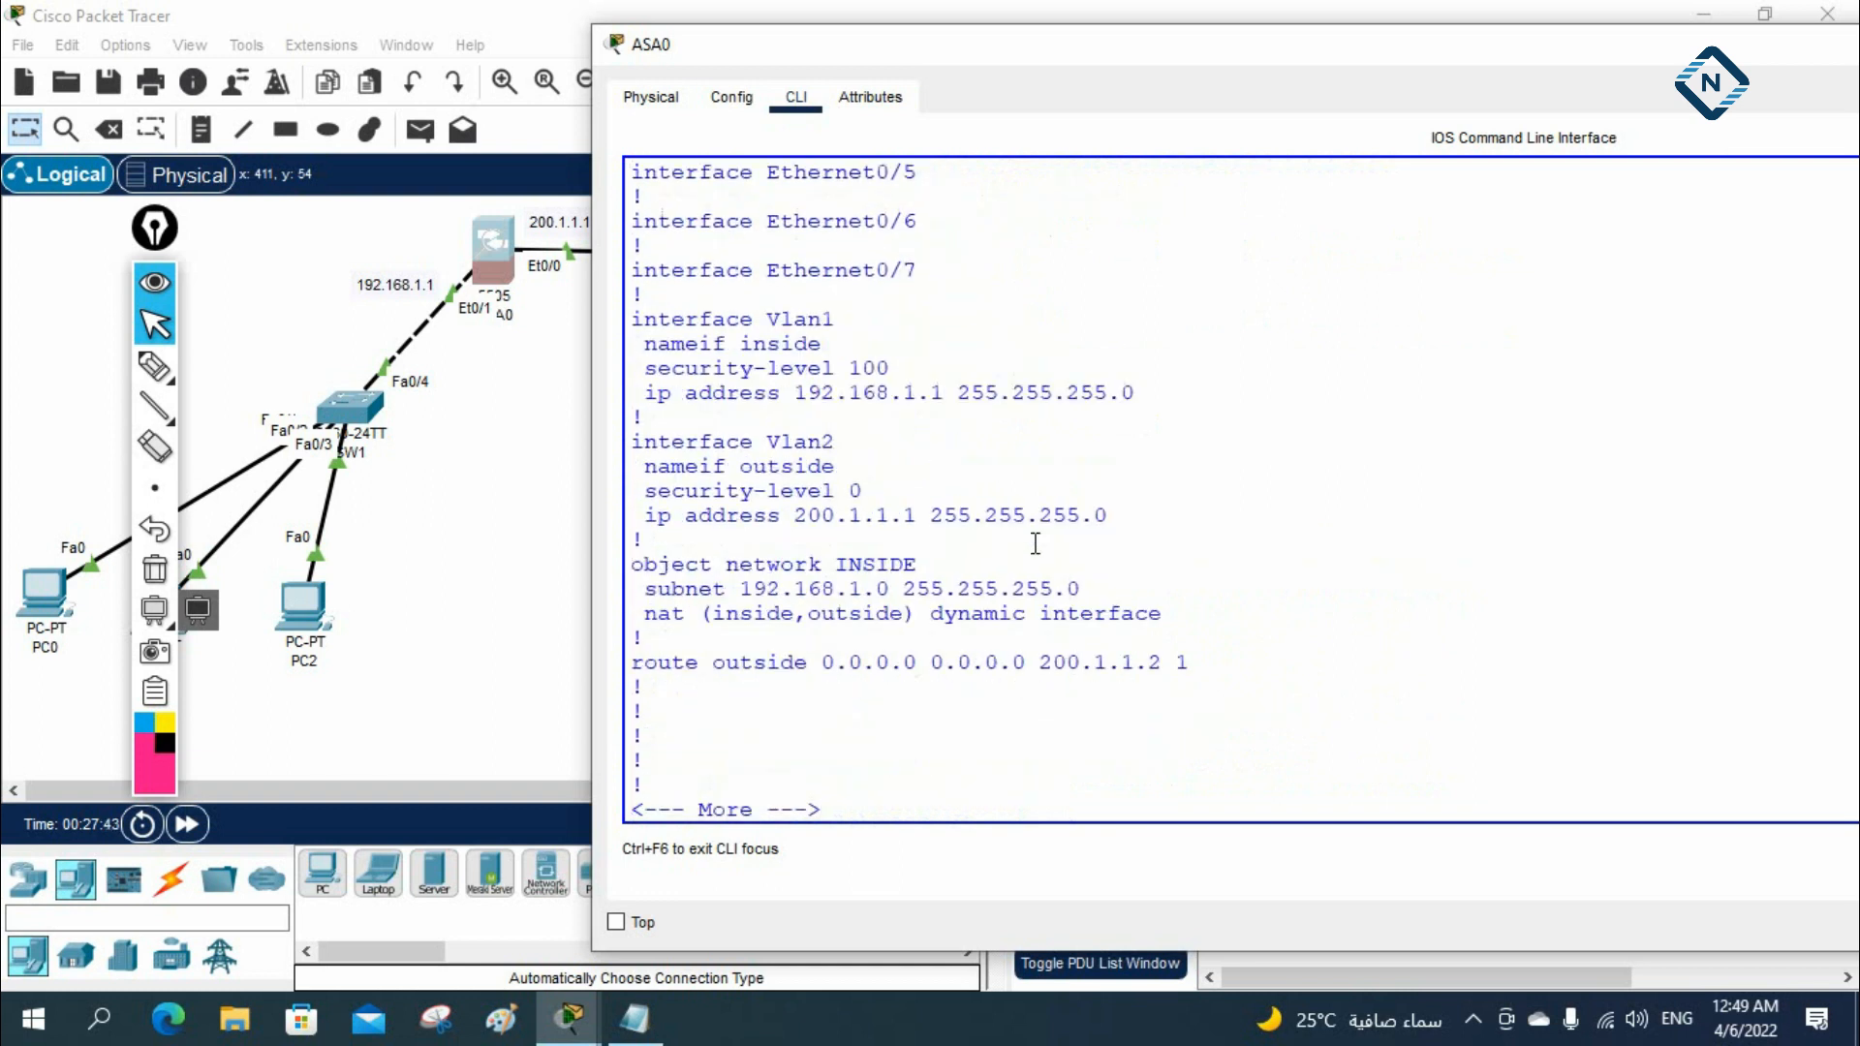
key(Return)
key(Return)
key(Return)
key(Return)
key(Return)
key(Return)
key(Return)
key(Return)
key(Return)
key(Return)
key(Return)
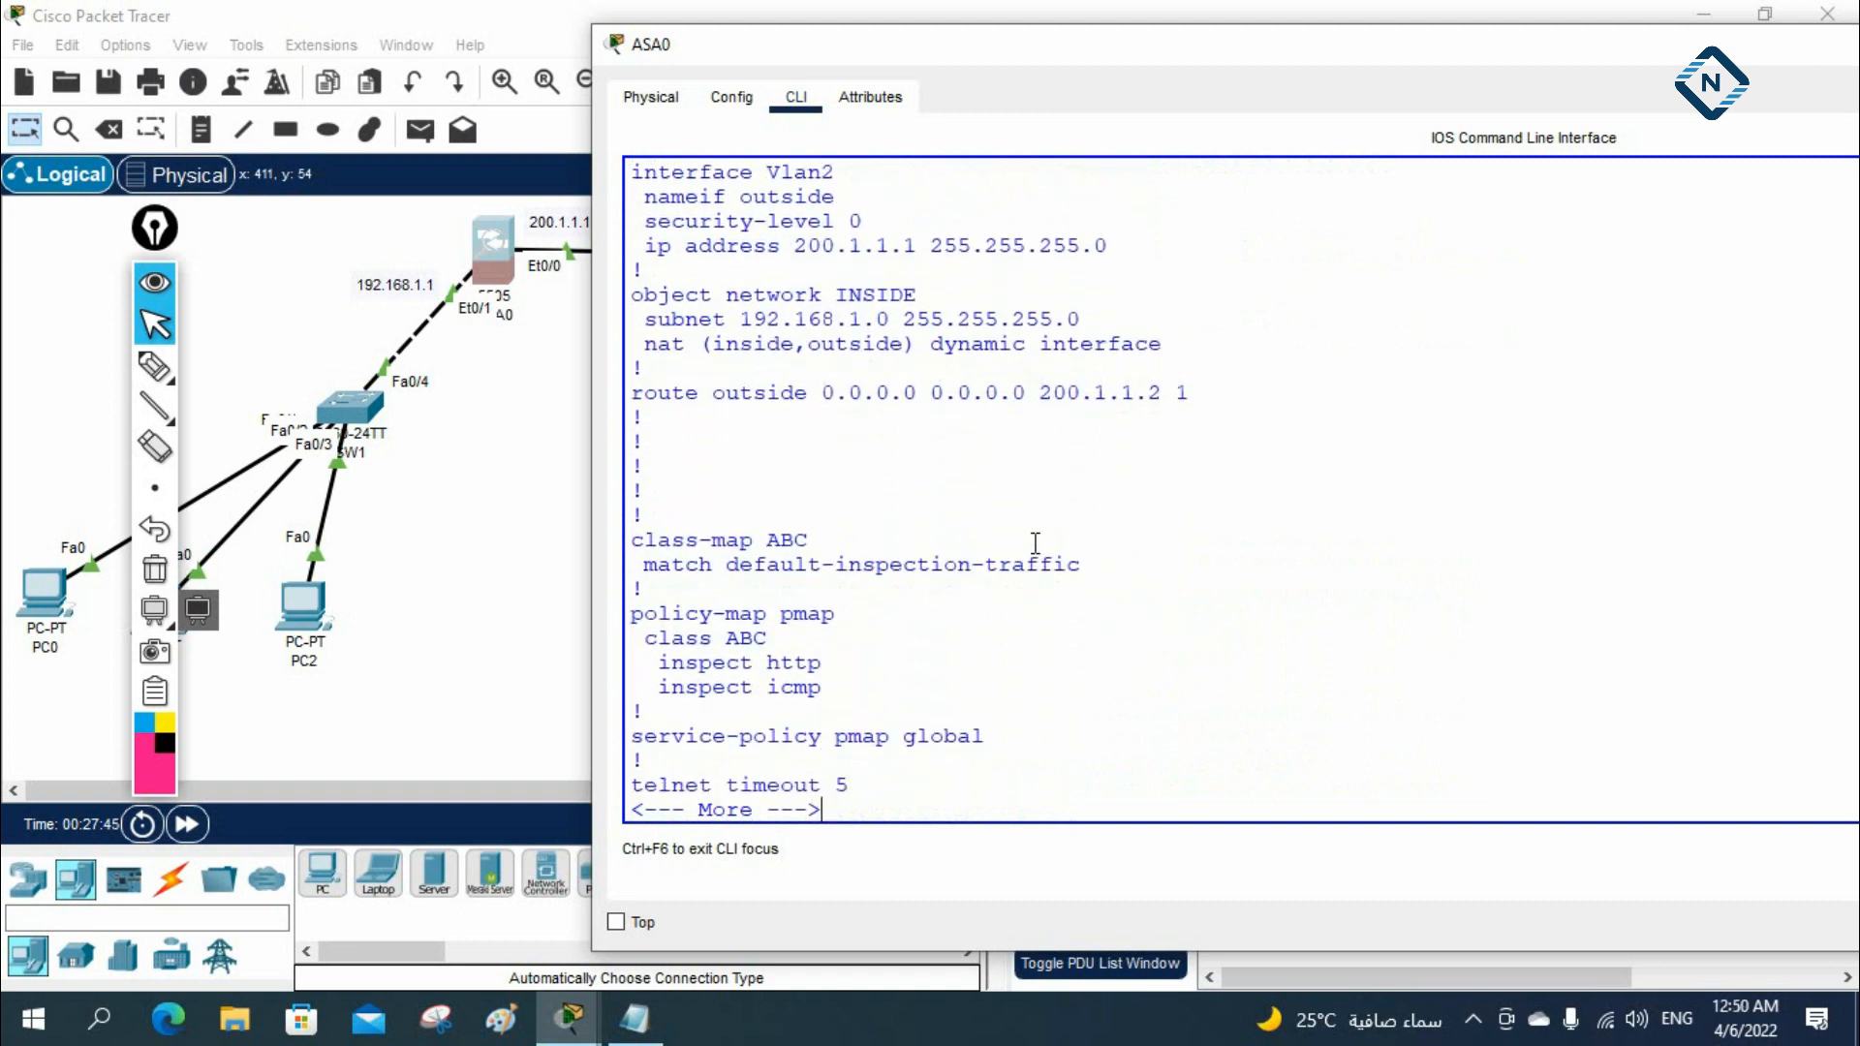
key(Return)
key(Return)
key(Return)
key(Return)
key(Return)
key(Return)
key(Return)
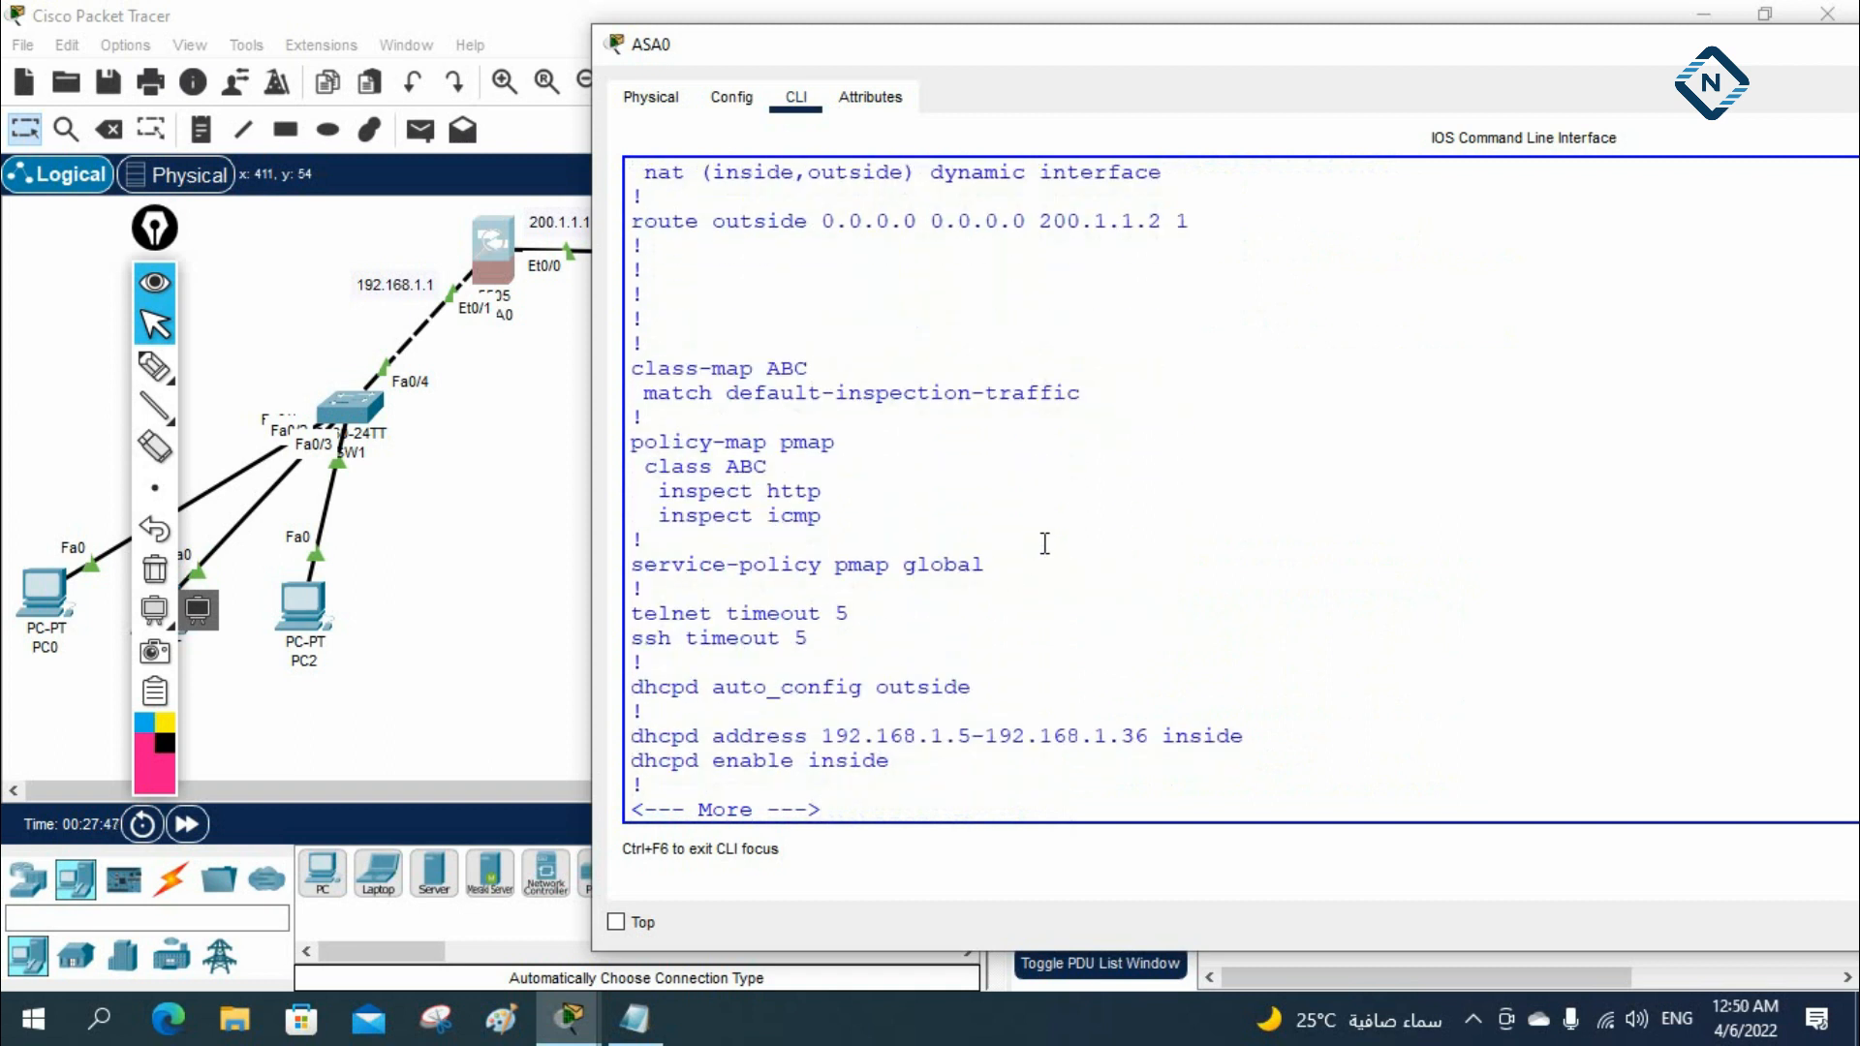
Switch to the Notepad notes and add a dashed separator and the heading "ASA Configuration:" below the ISP2 section
click(641, 1008)
scroll(1269, 448, up, 4)
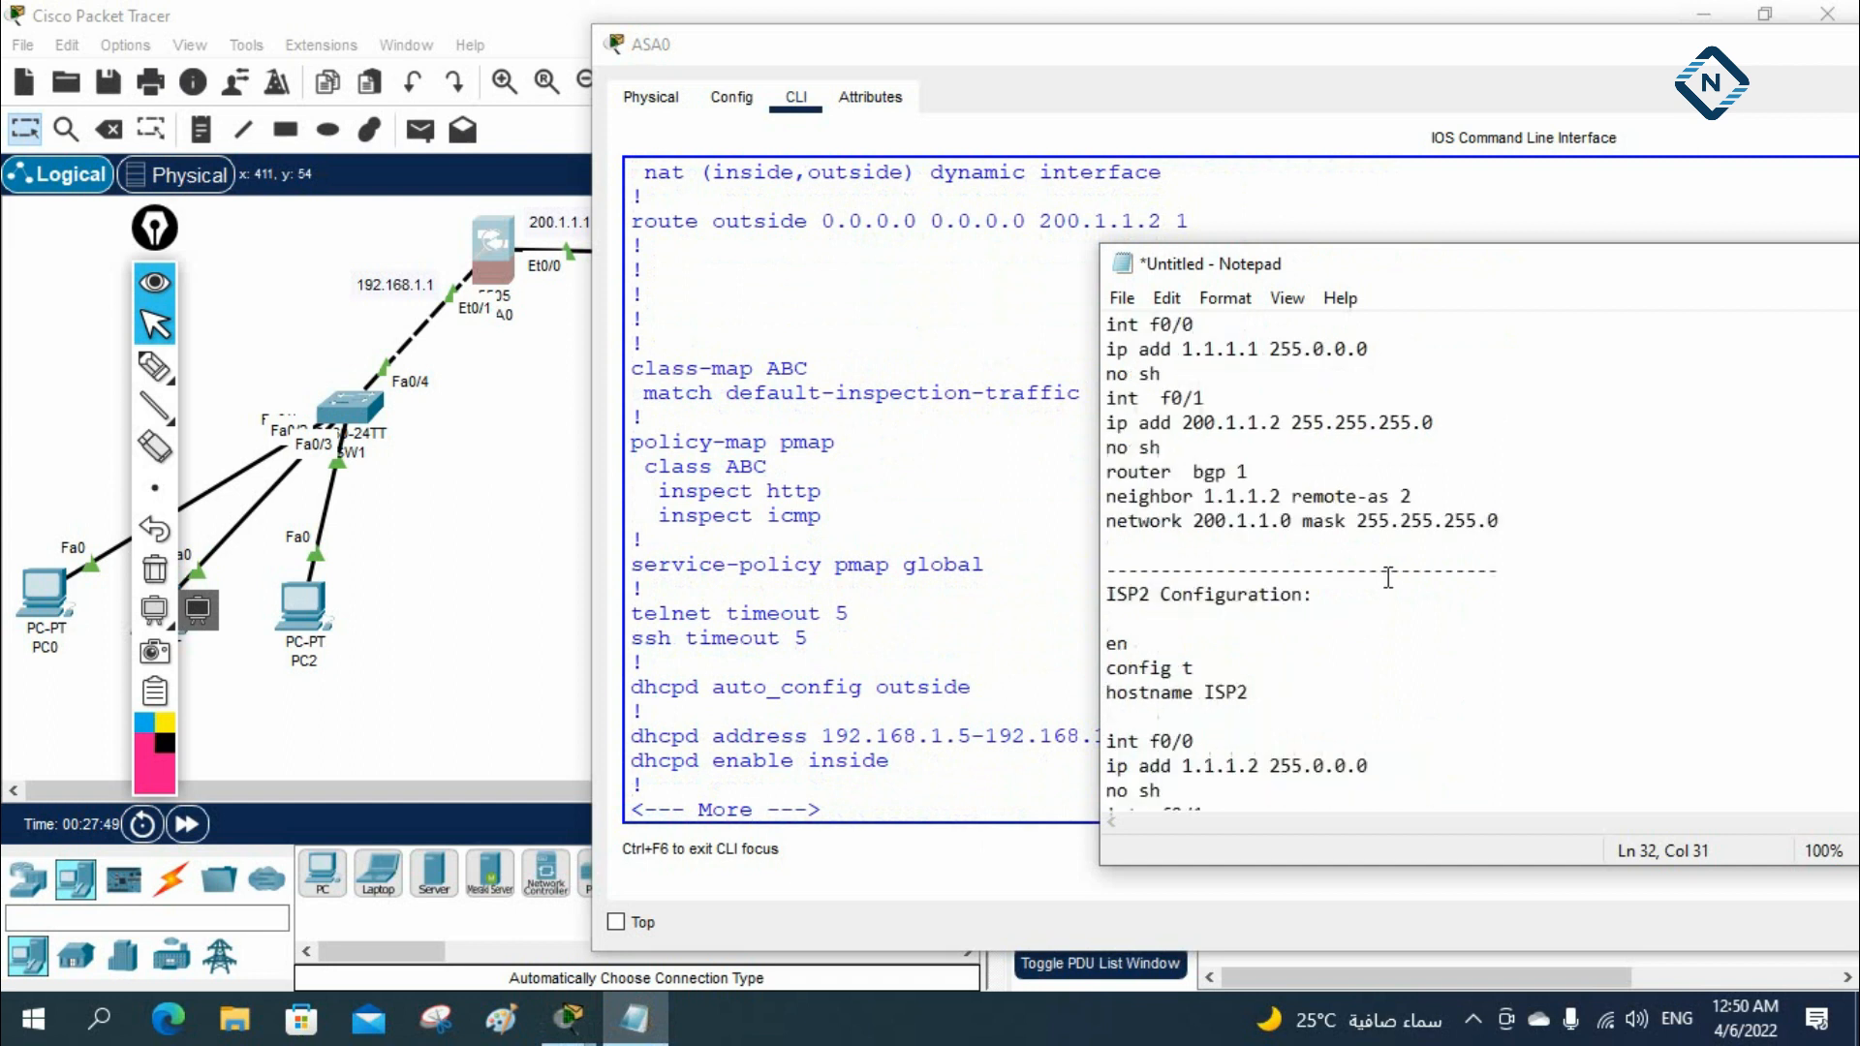
scroll(1268, 449, down, 4)
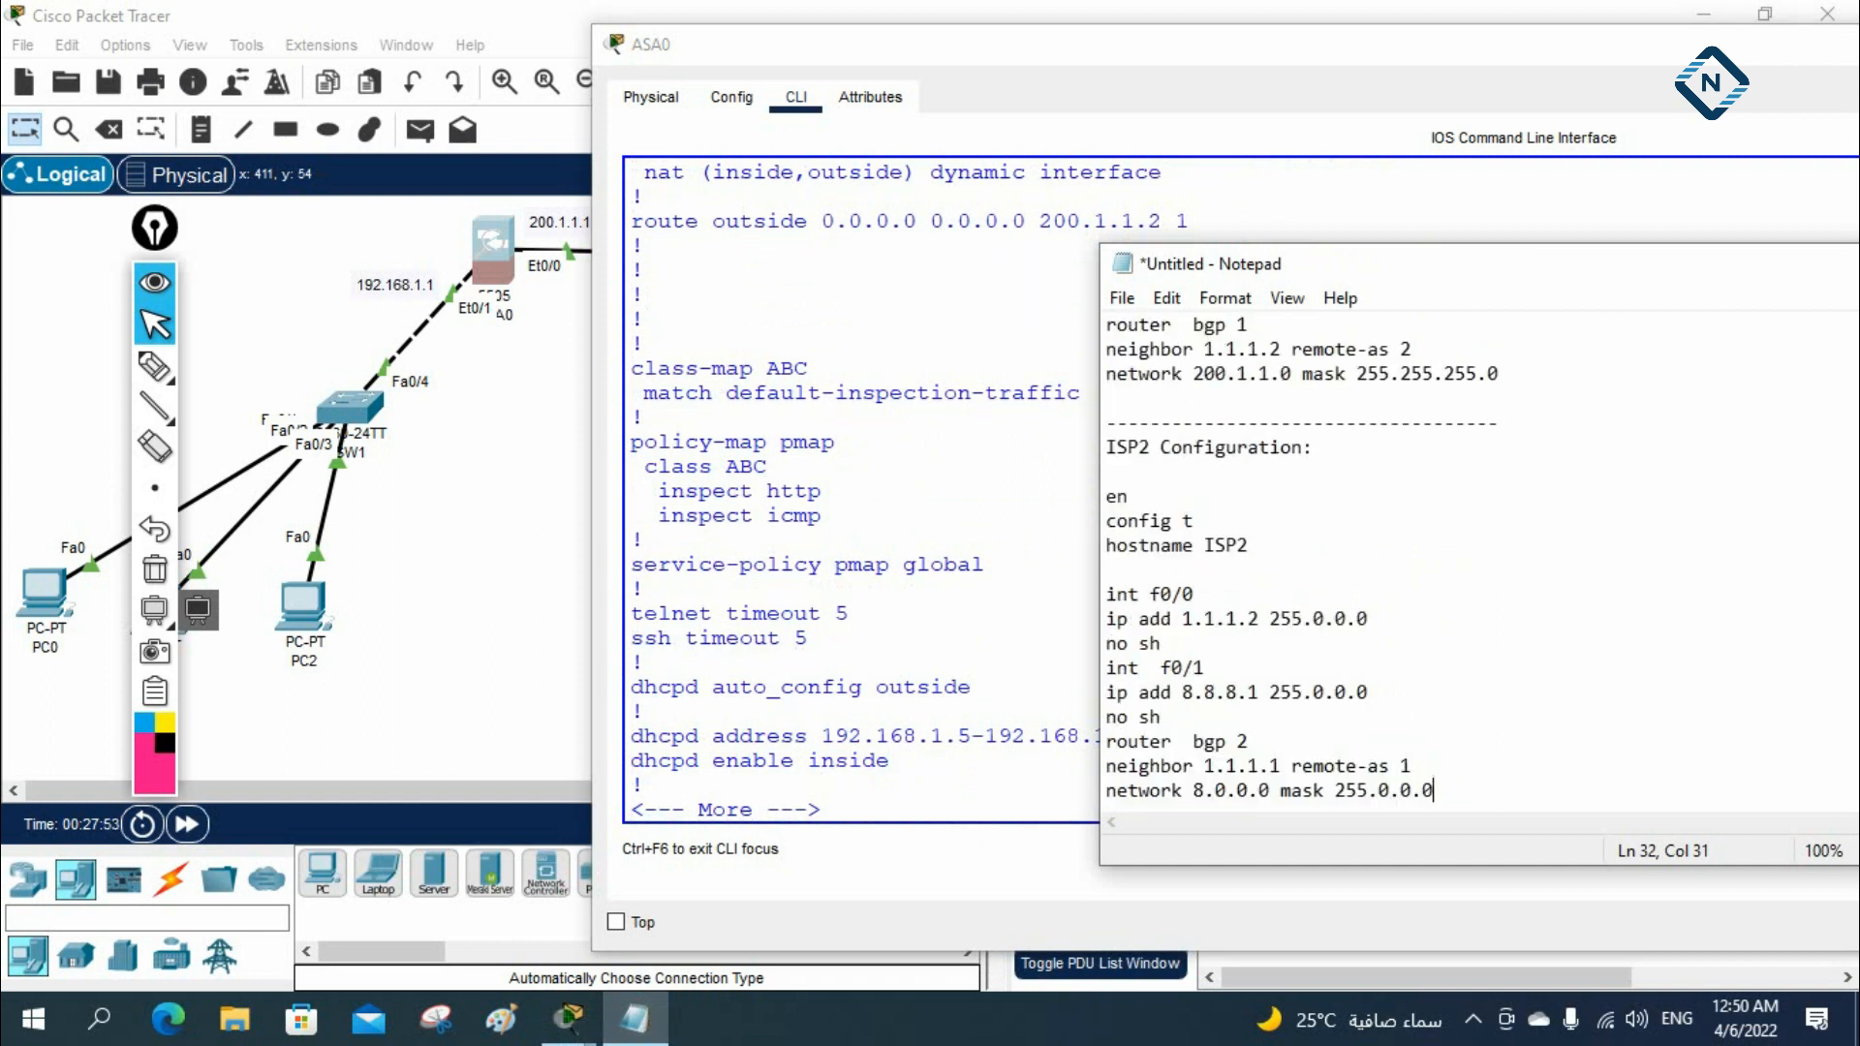
key(Return)
key(Return)
text(------------------------)
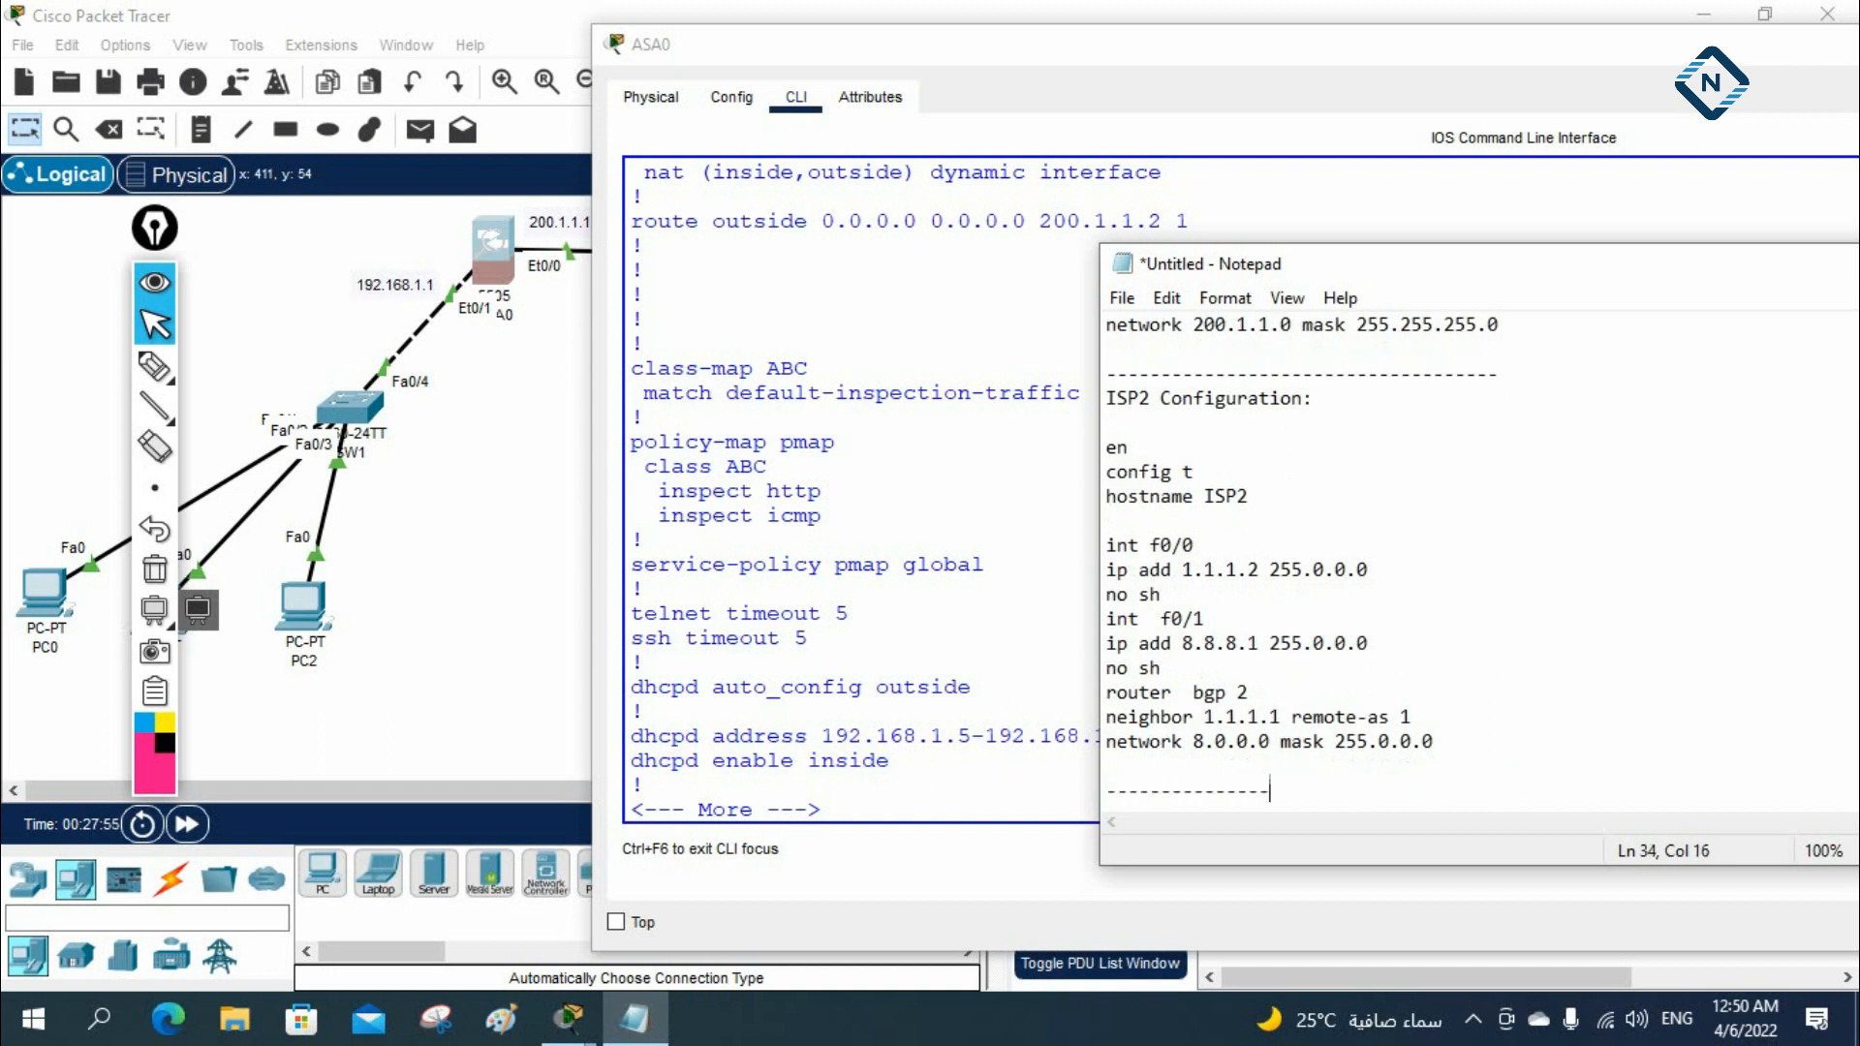
key(Return)
text(ASA )
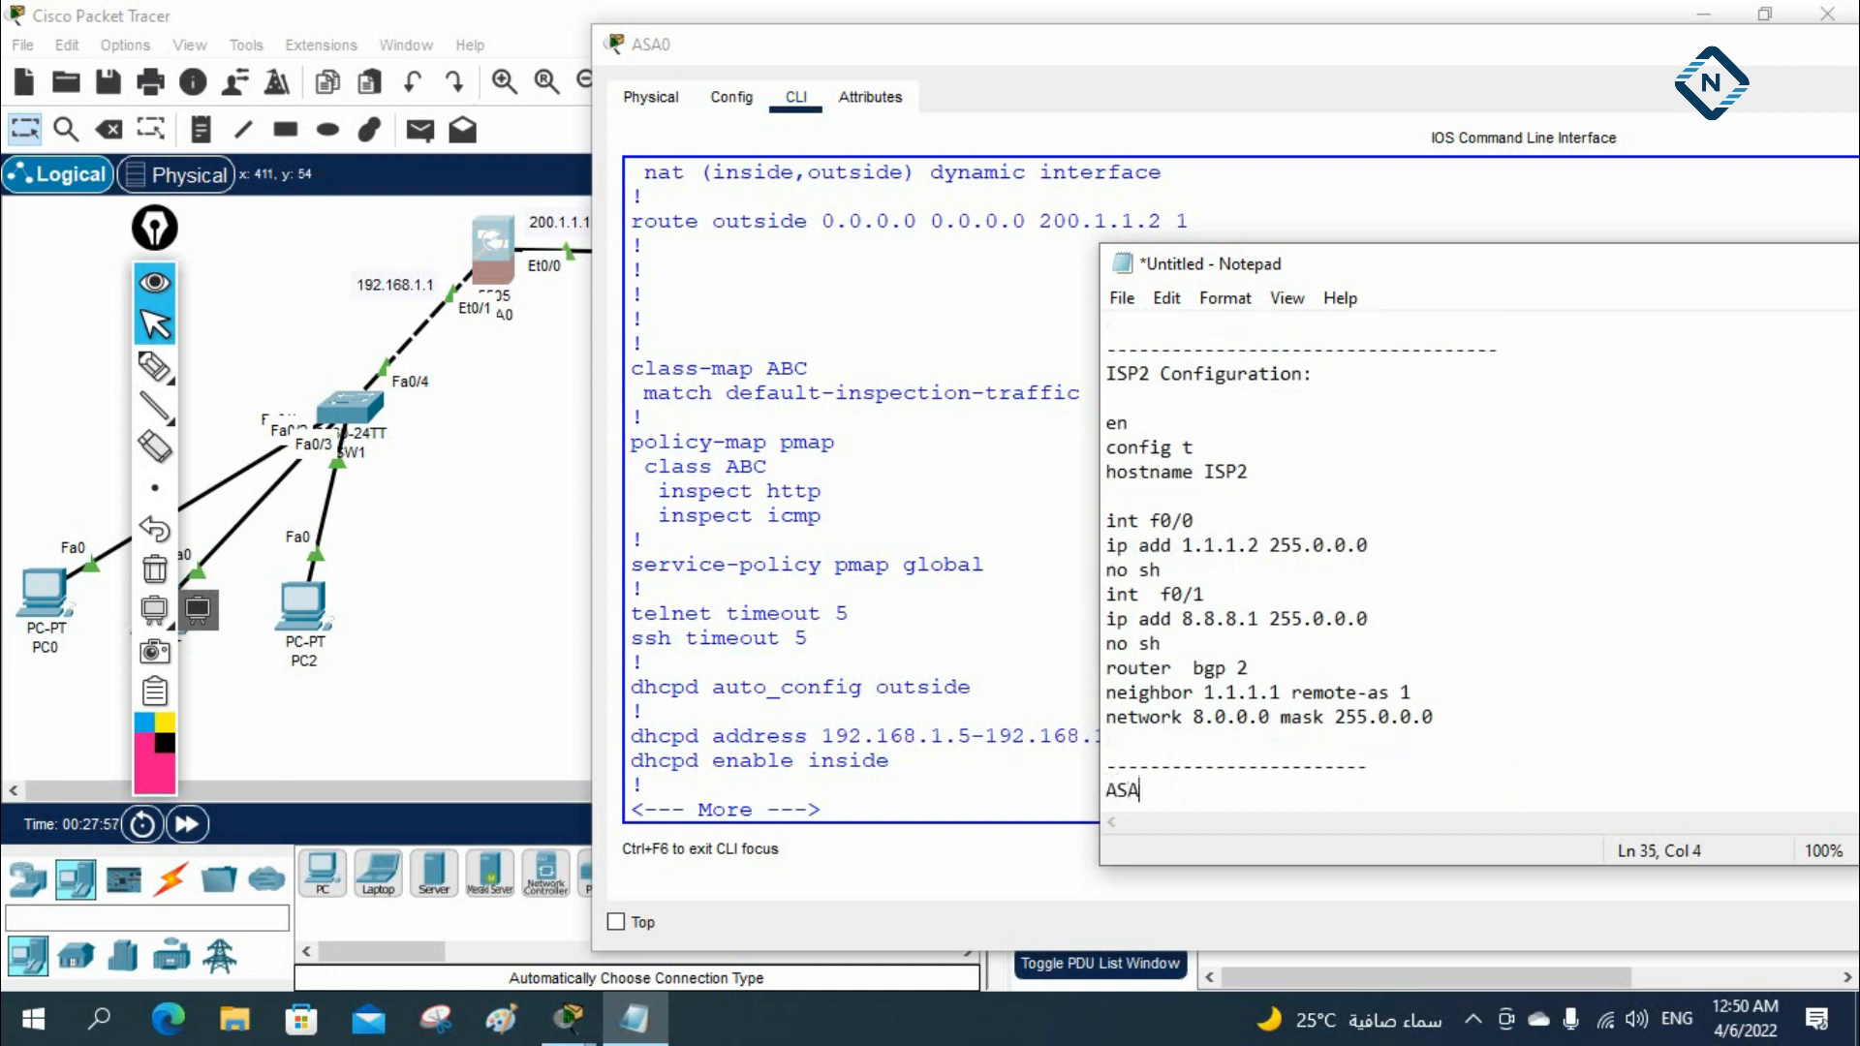
text(Configuration:)
key(Return)
key(Return)
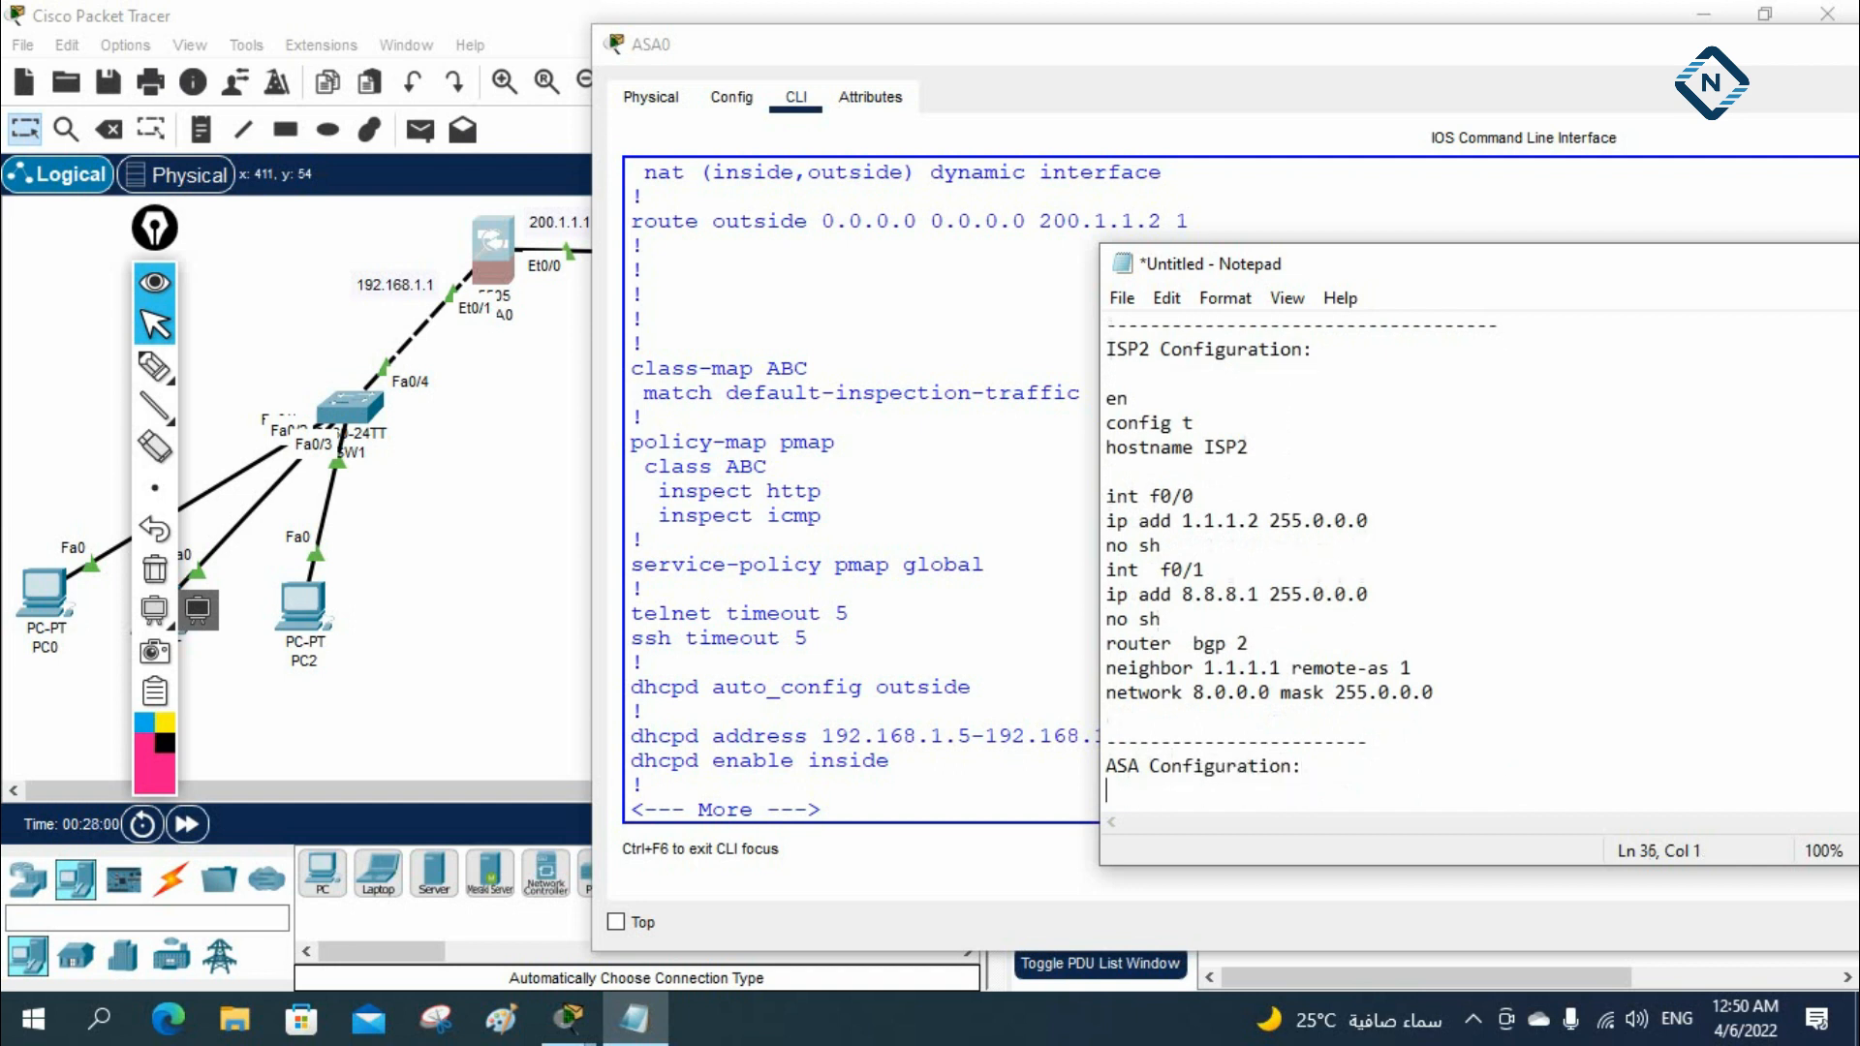
Copy ASA0's running configuration from interface Vlan1 through the service-policy pmap global line
scroll(808, 405, up, 12)
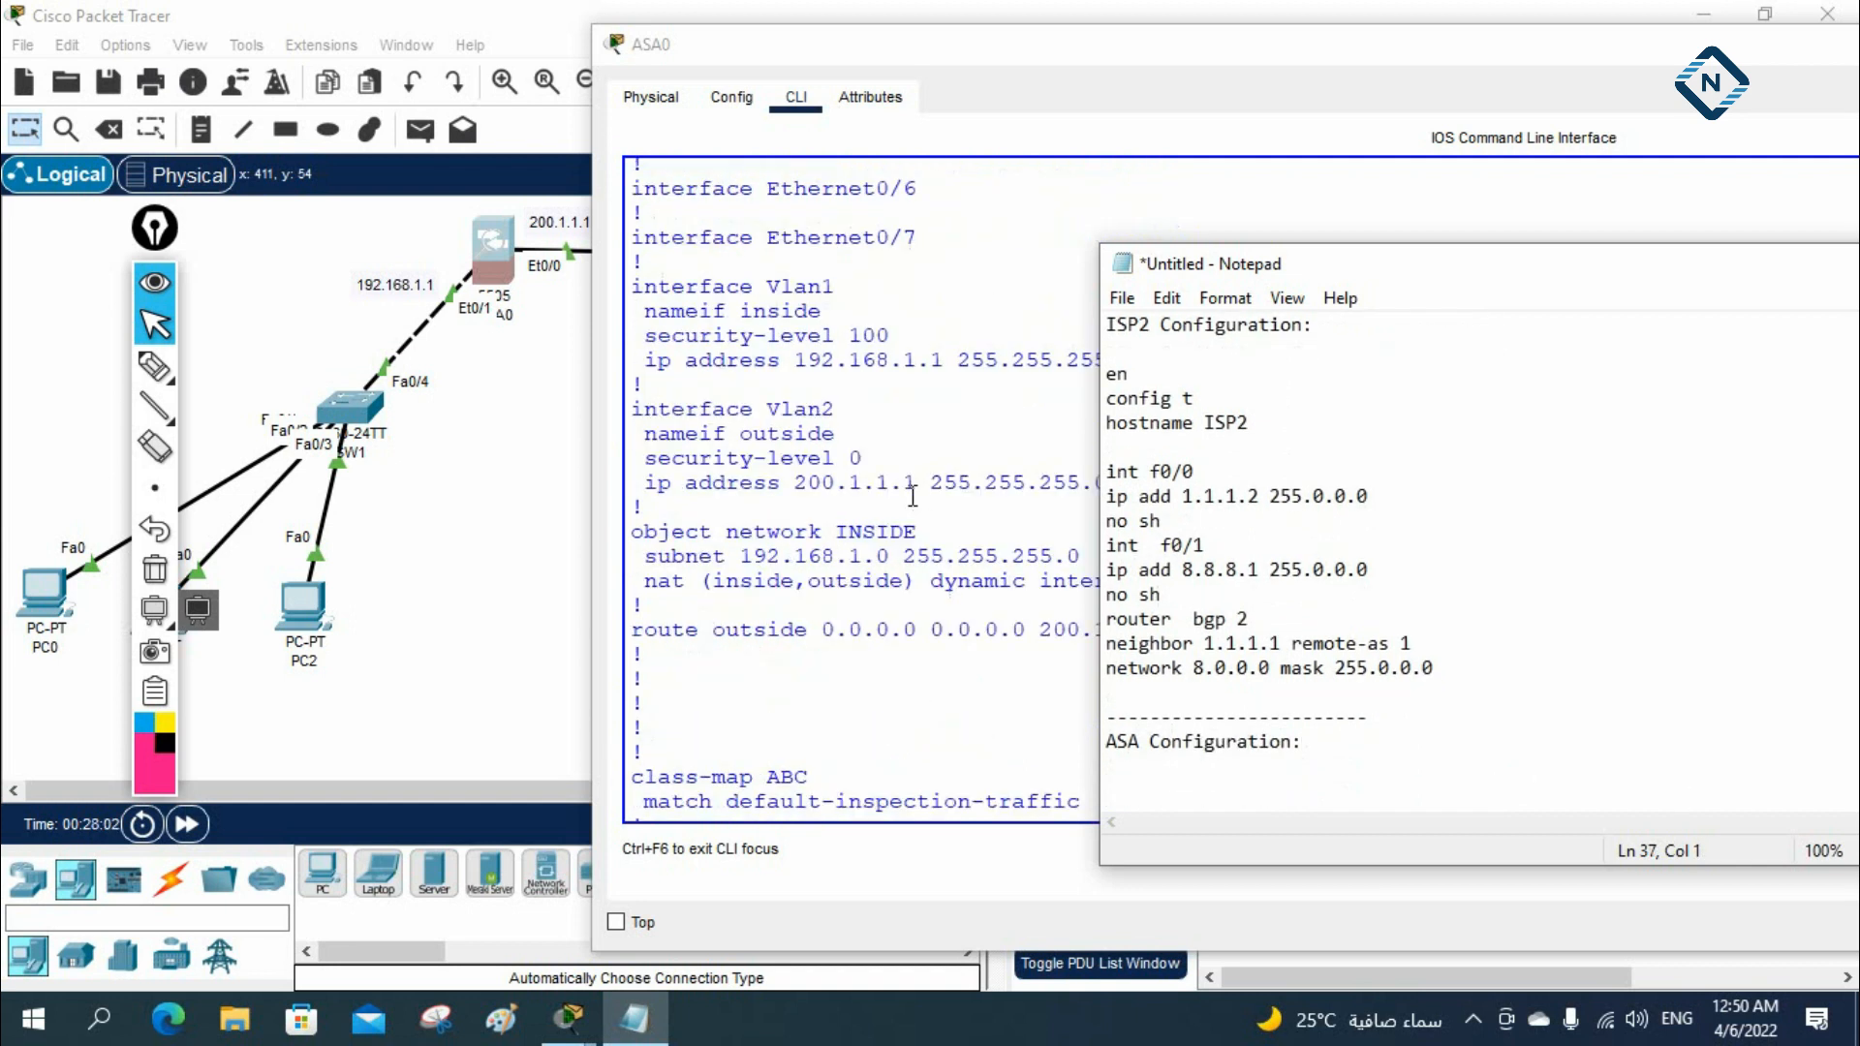
scroll(808, 405, up, 4)
scroll(808, 405, down, 12)
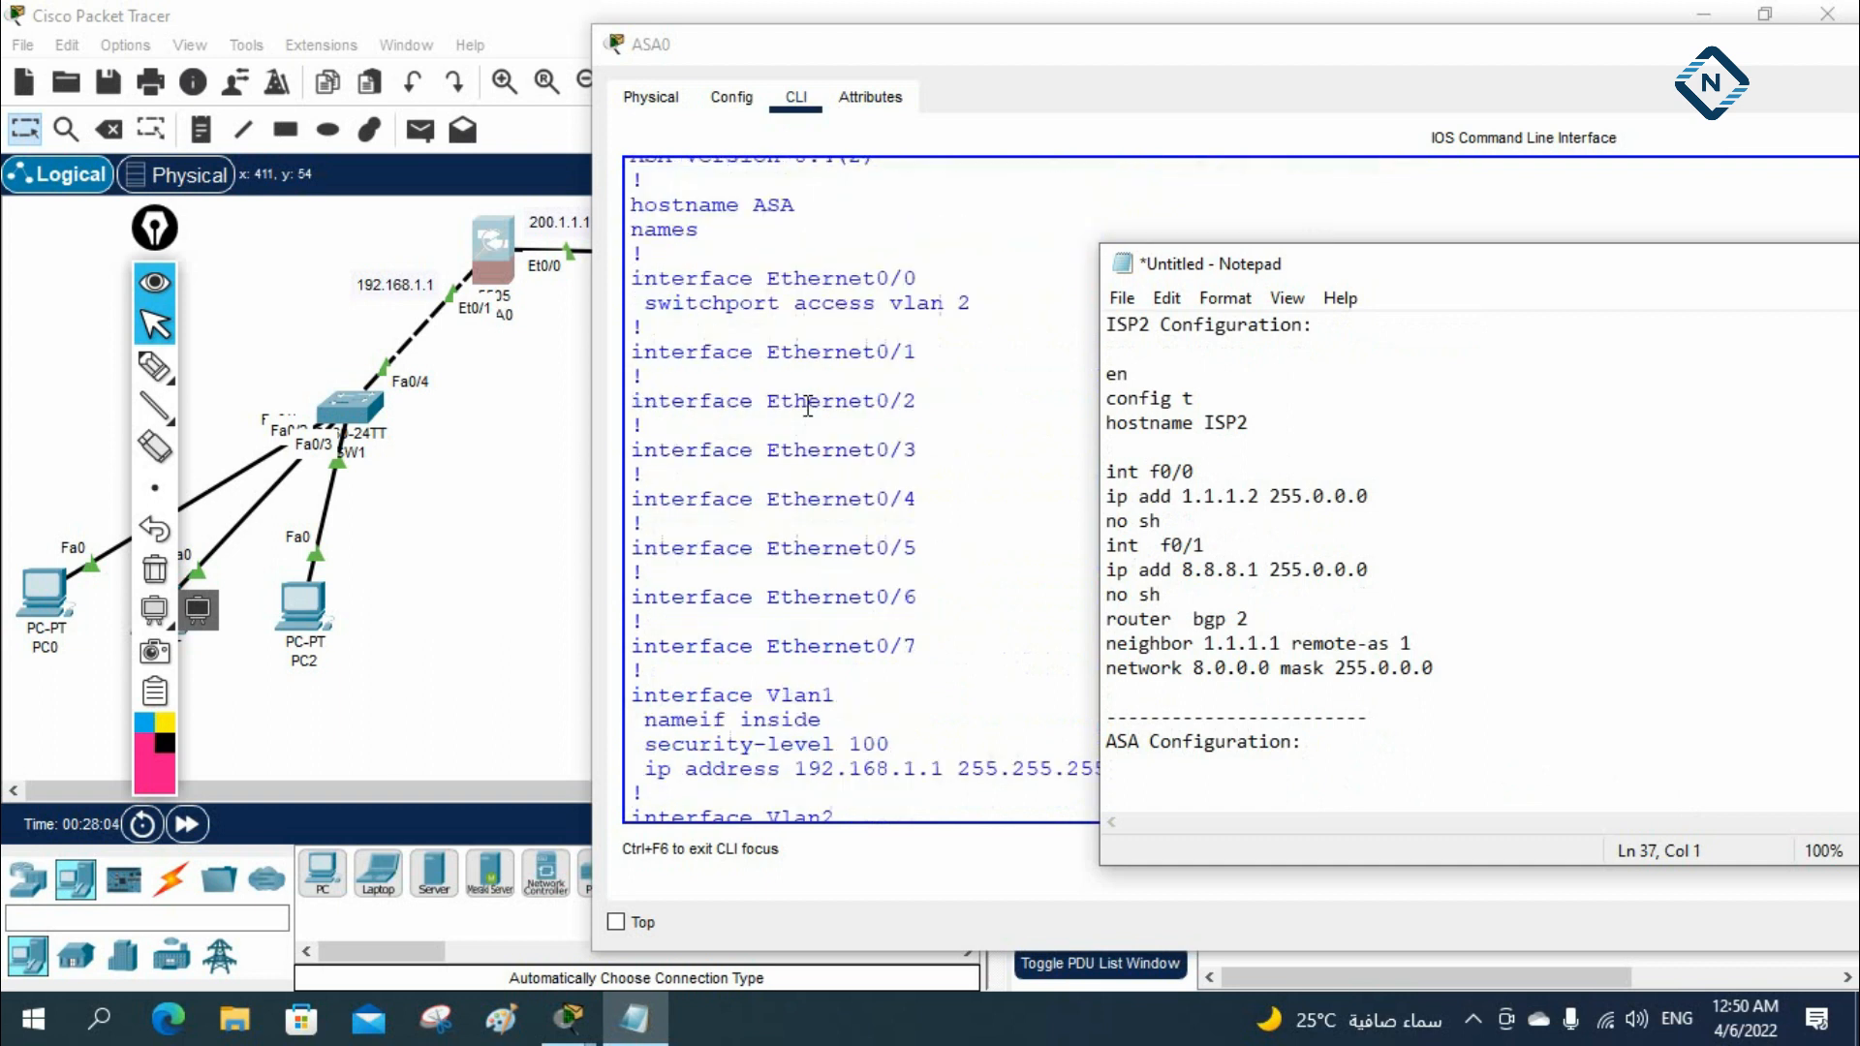
drag(632, 284, 1065, 577)
scroll(1212, 660, down, 6)
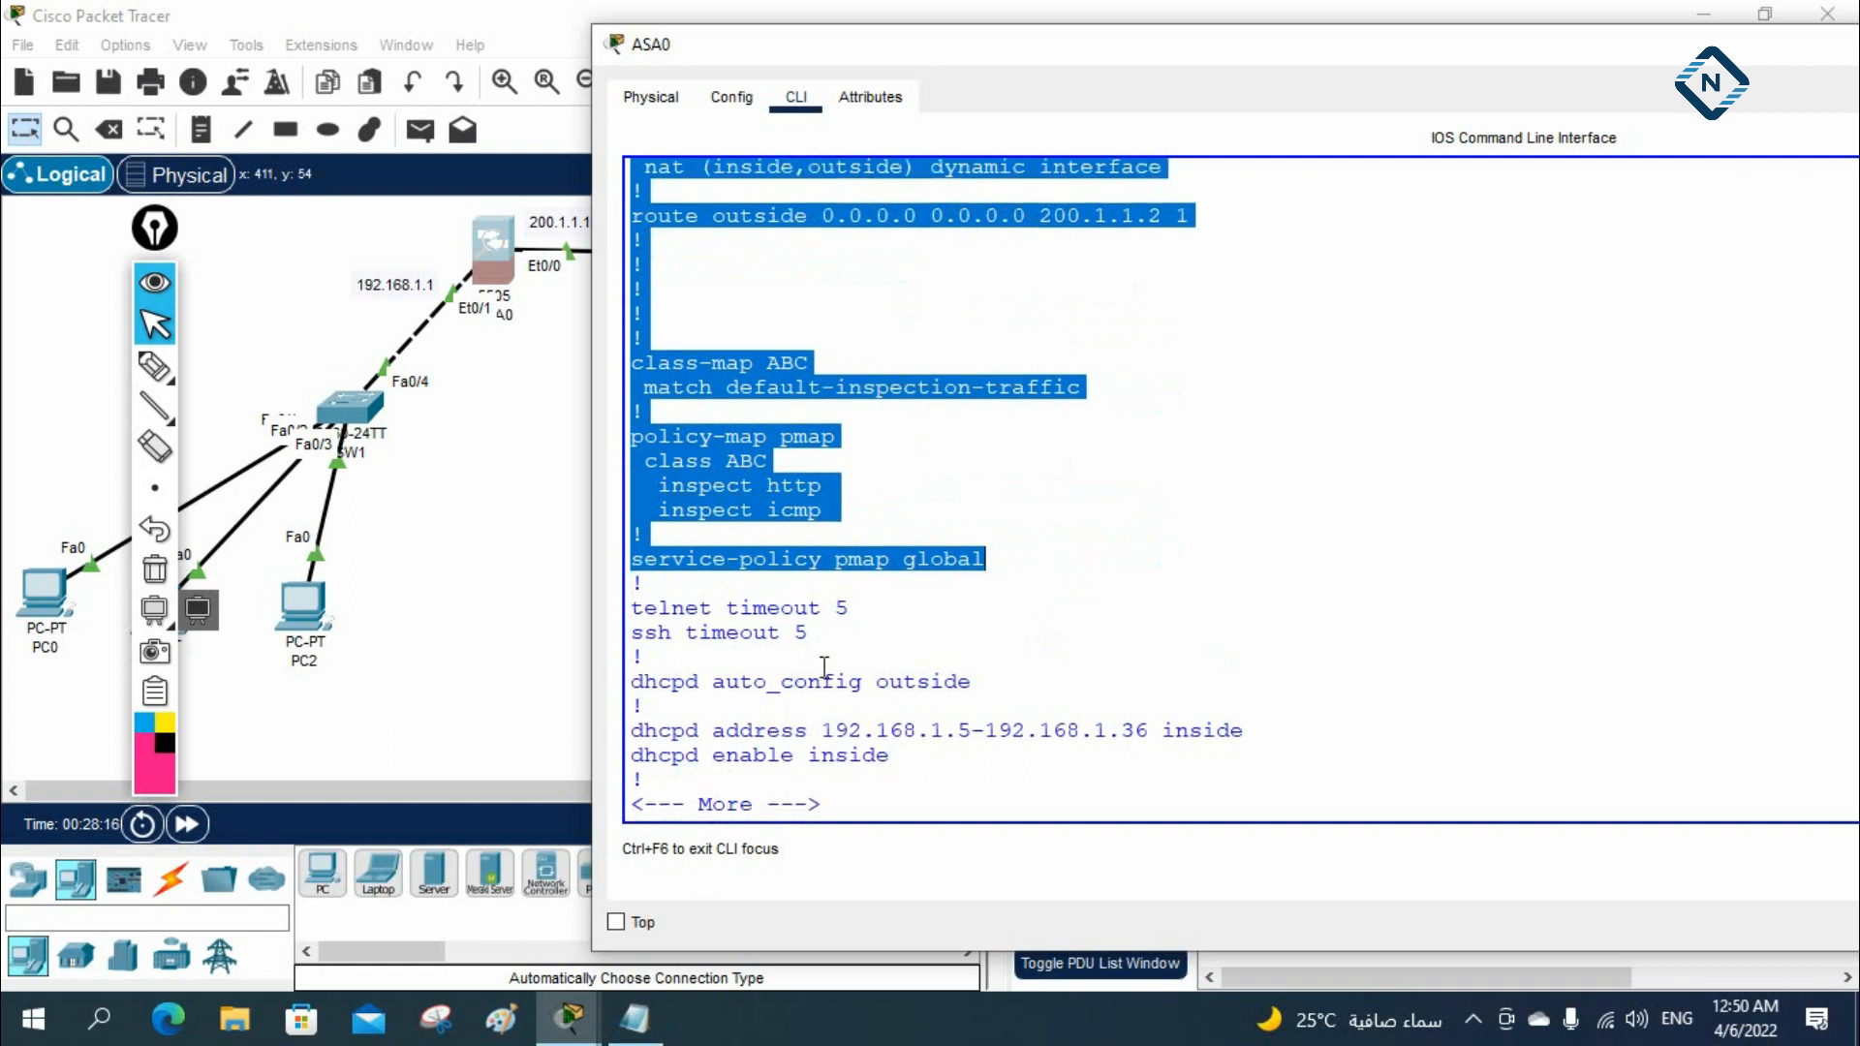
right_click(817, 539)
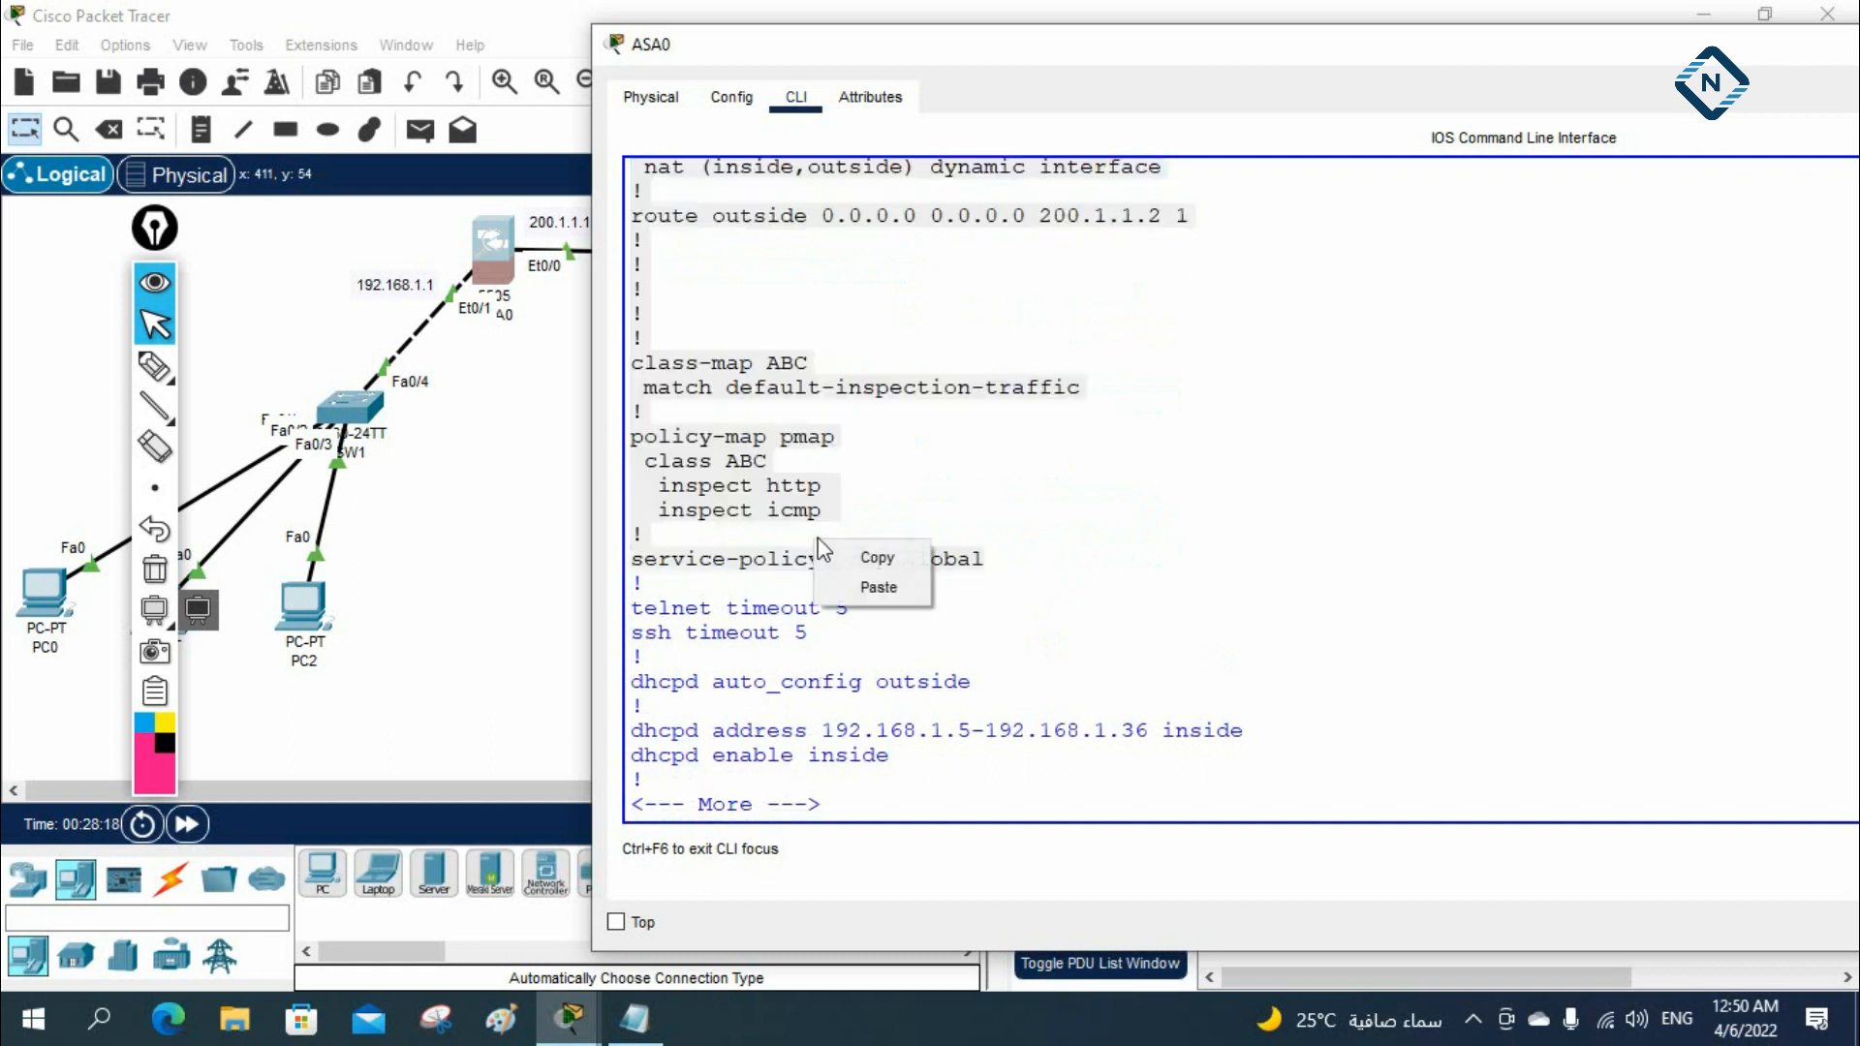
click(896, 550)
Page to the end of ASA0's running configuration and highlight the dhcpd lines
click(981, 760)
key(Return)
key(Return)
key(Return)
key(Return)
key(Return)
key(Return)
key(Return)
key(Return)
key(Return)
key(Return)
key(Return)
key(Return)
key(Return)
key(Return)
key(Return)
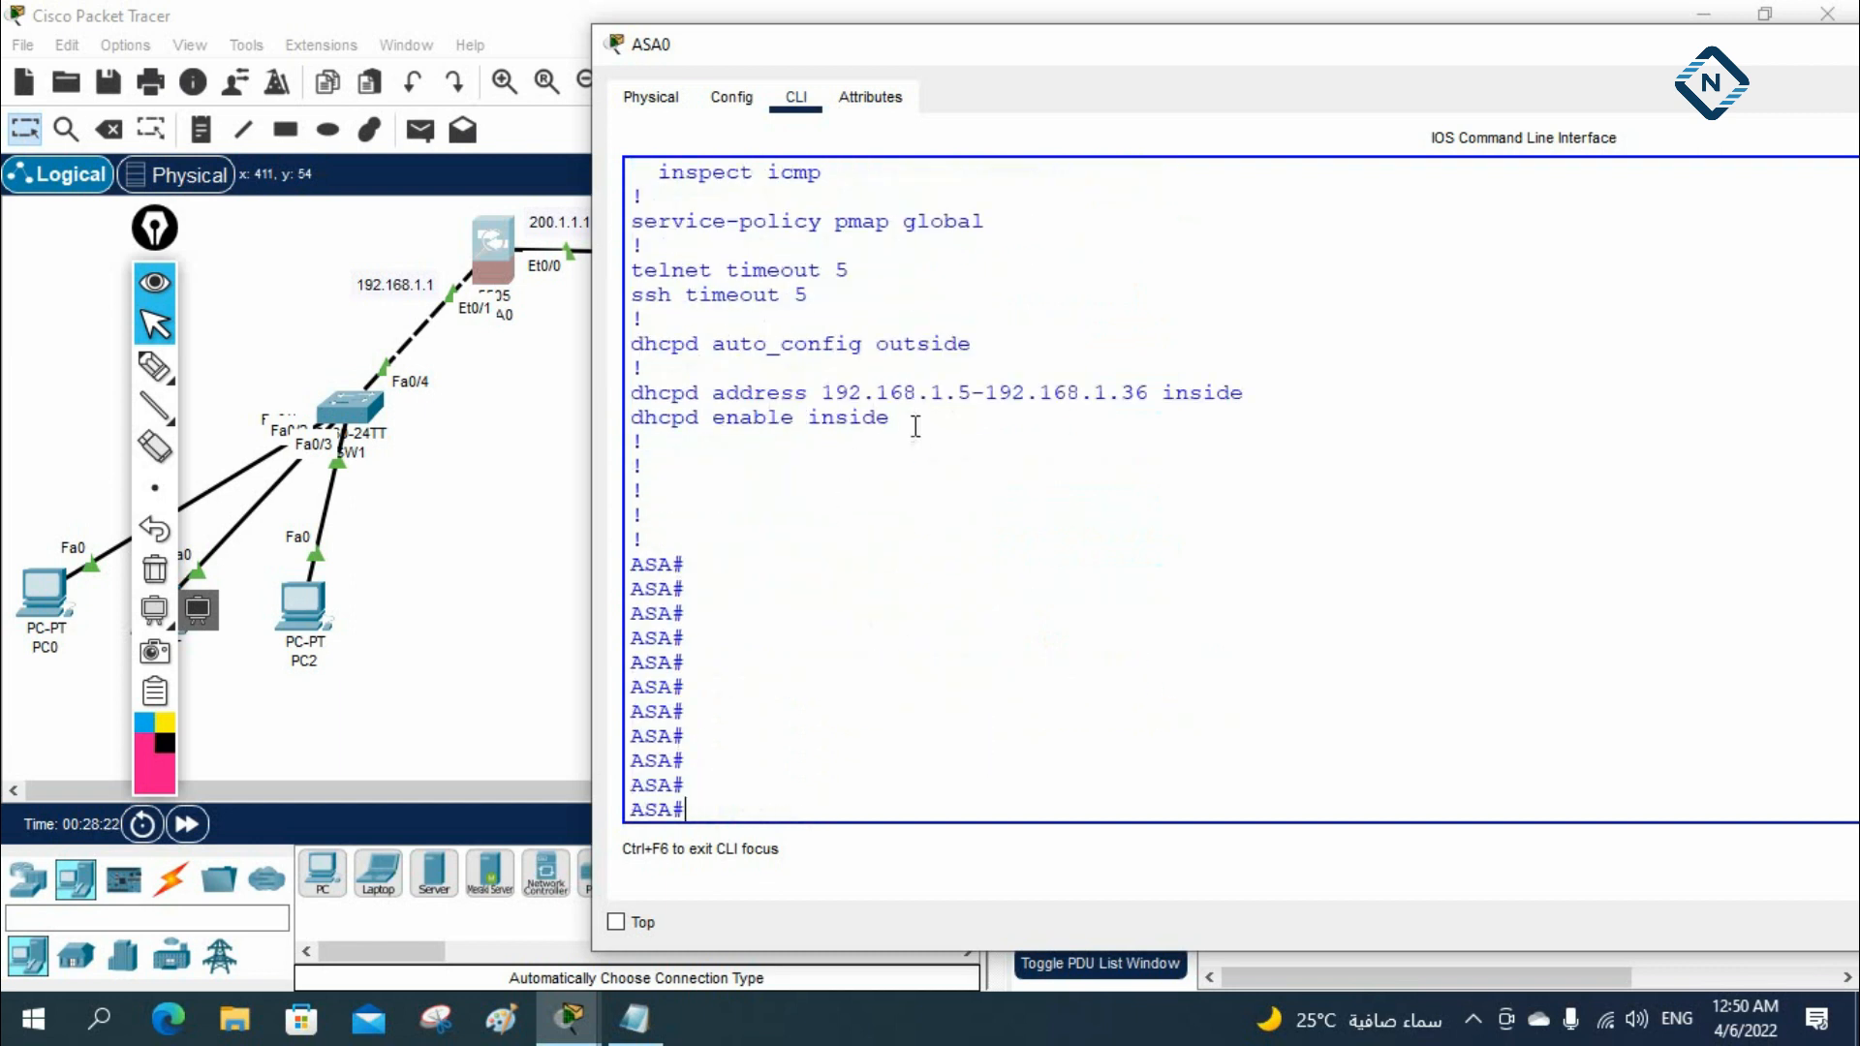
drag(917, 423, 655, 316)
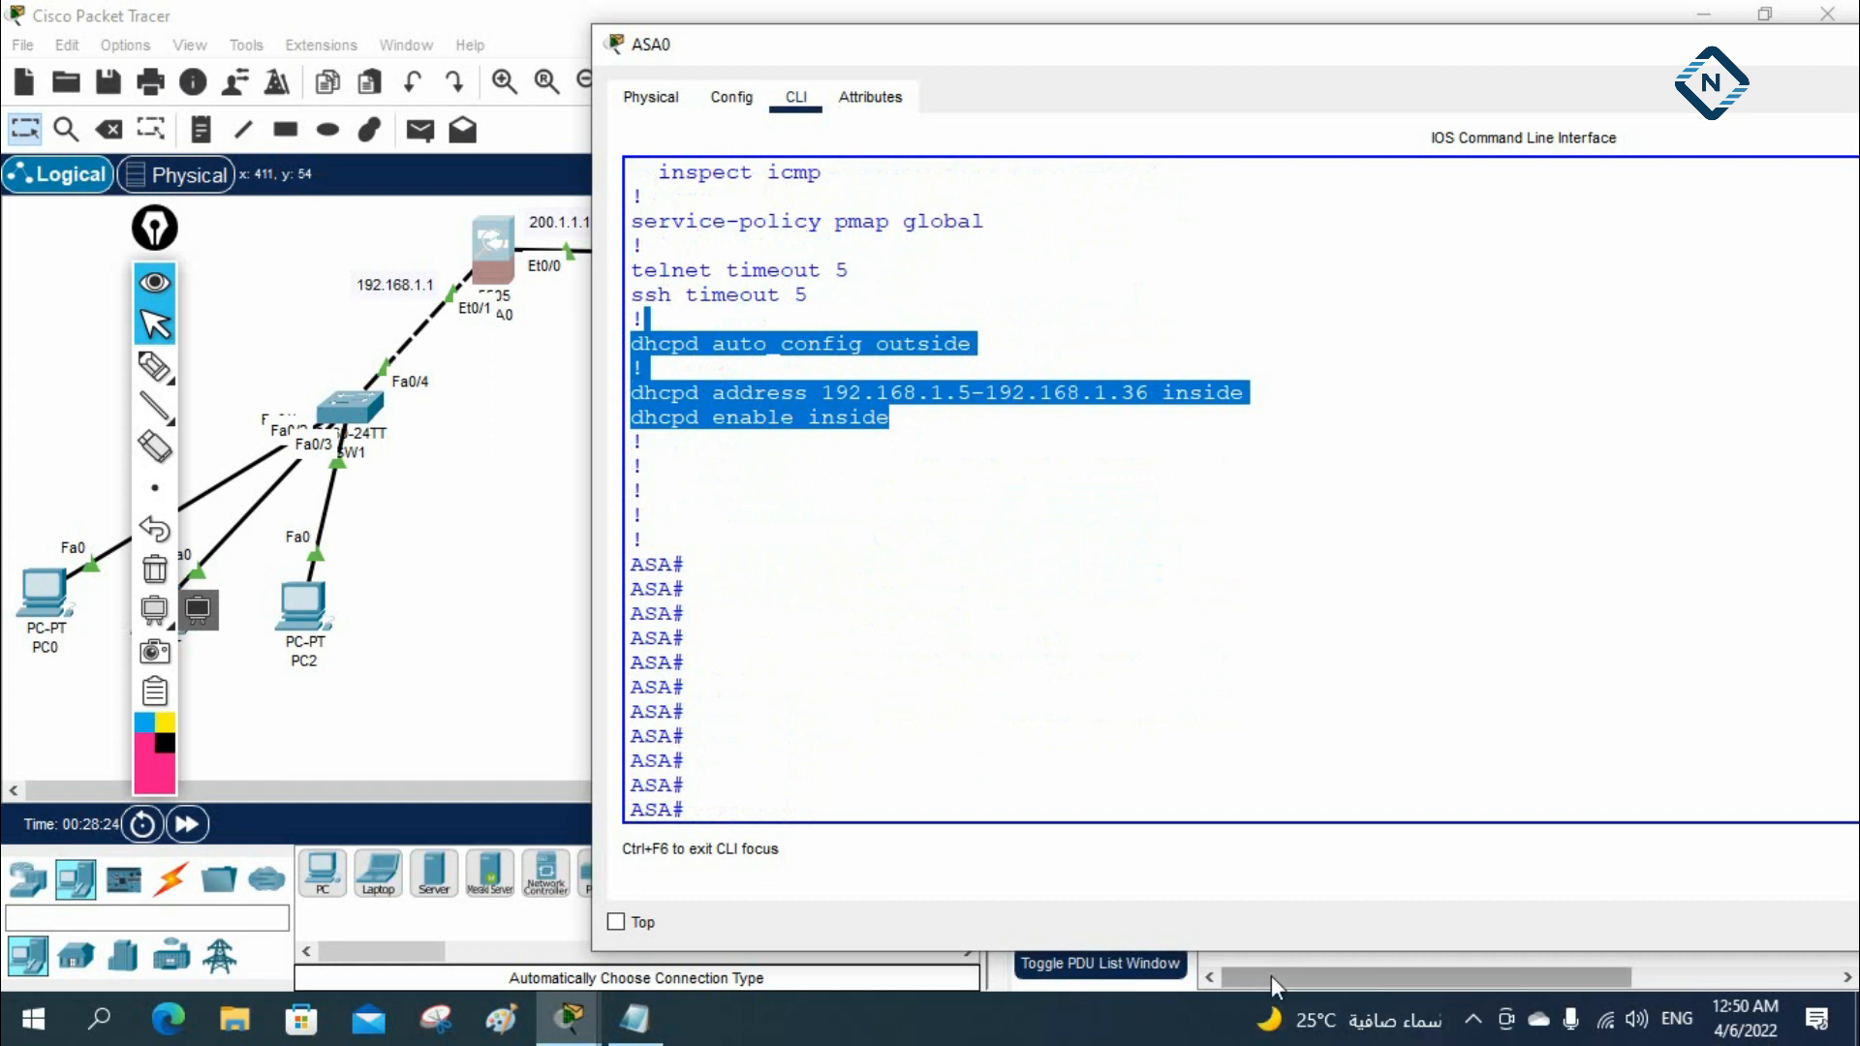
Paste the copied ASA configuration under the "ASA Configuration:" heading in the Notepad notes
click(634, 1018)
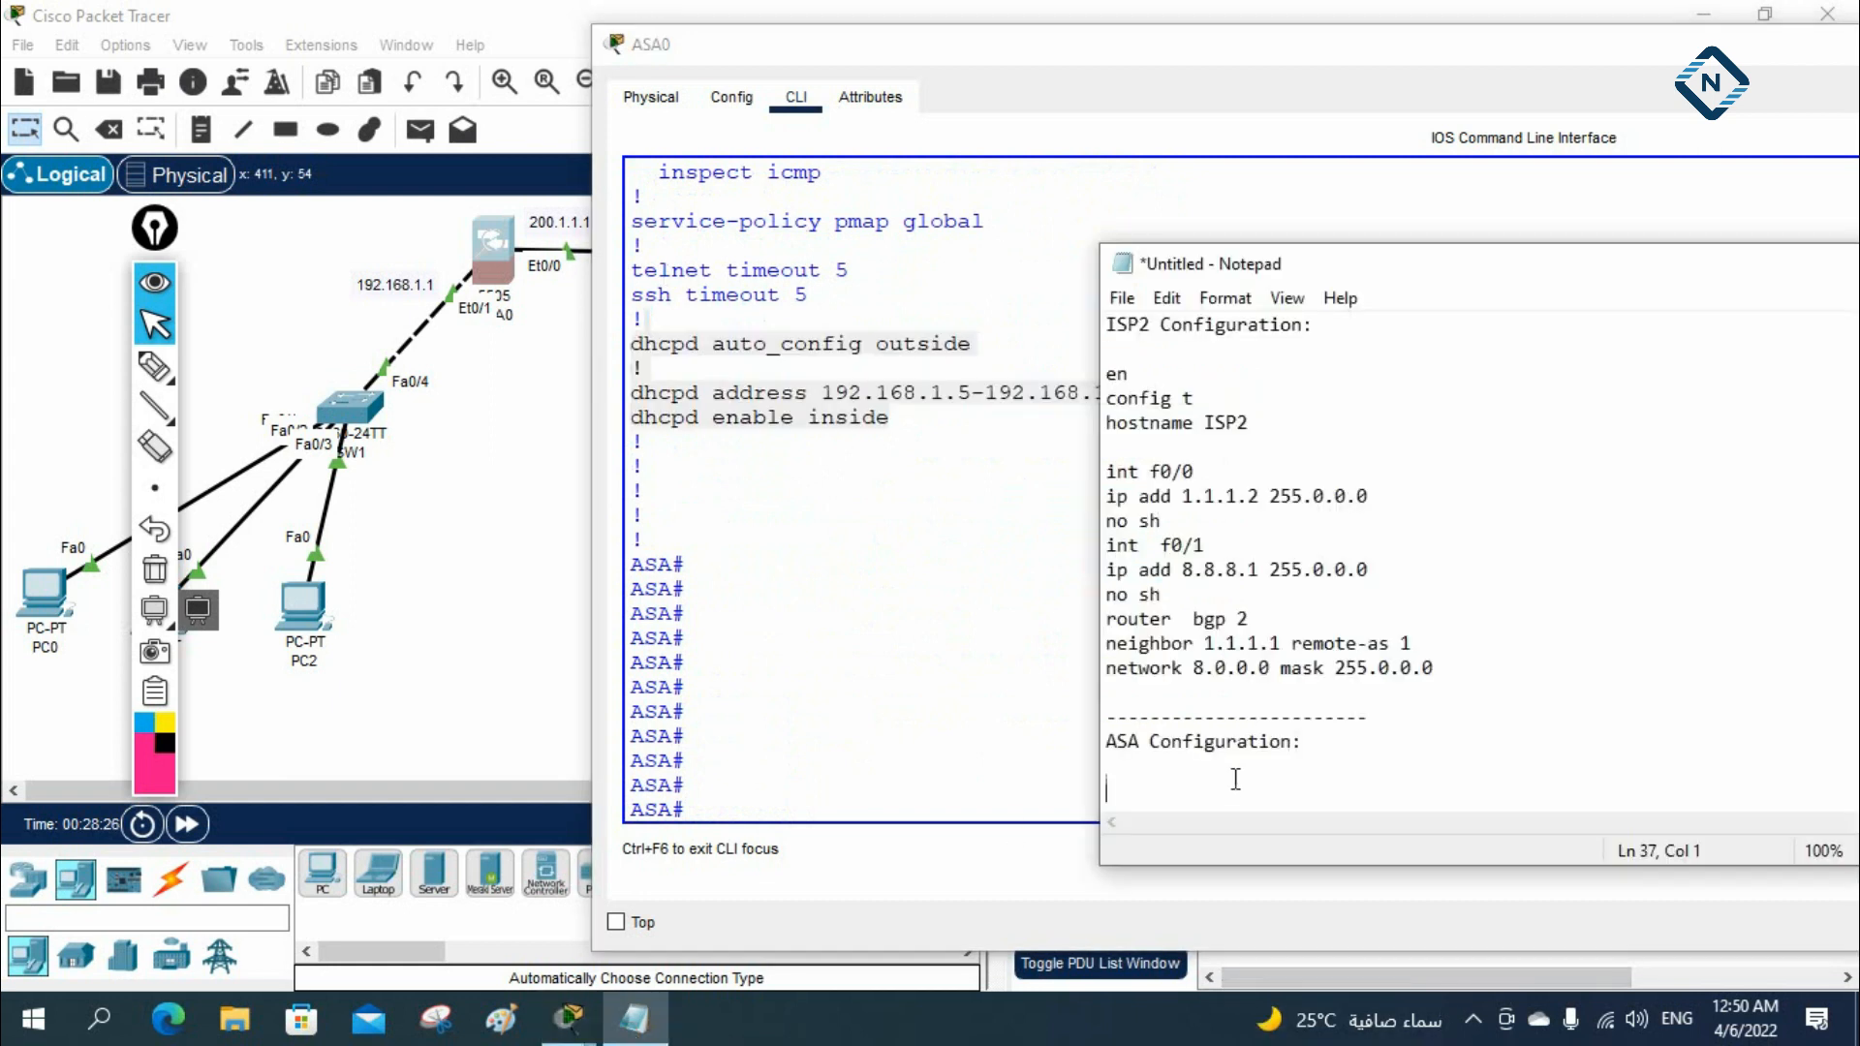
key(ctrl+v)
scroll(1307, 760, up, 5)
Insert the commands en, config t and hostname ASA above the interface Vlan1 lines in the ASA notes
click(1127, 451)
key(Return)
text(en)
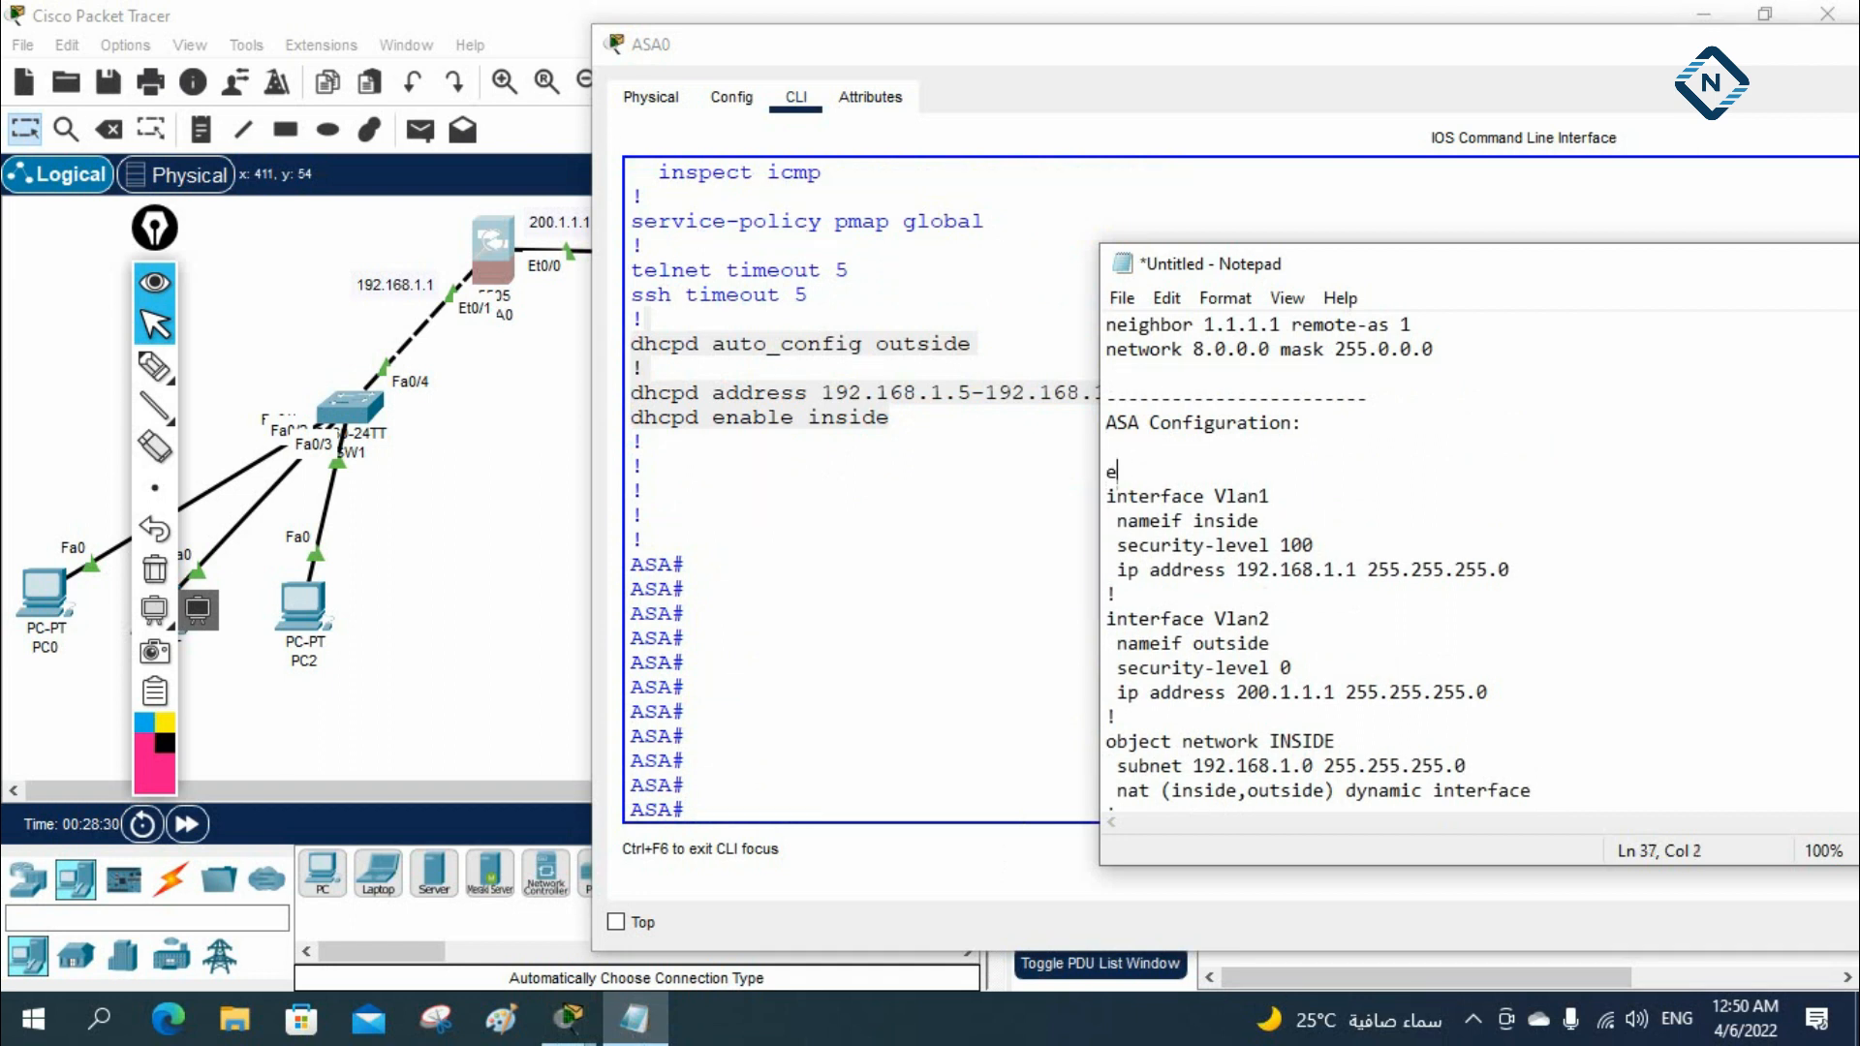
key(Return)
text(config t)
key(Return)
text(hostname AS)
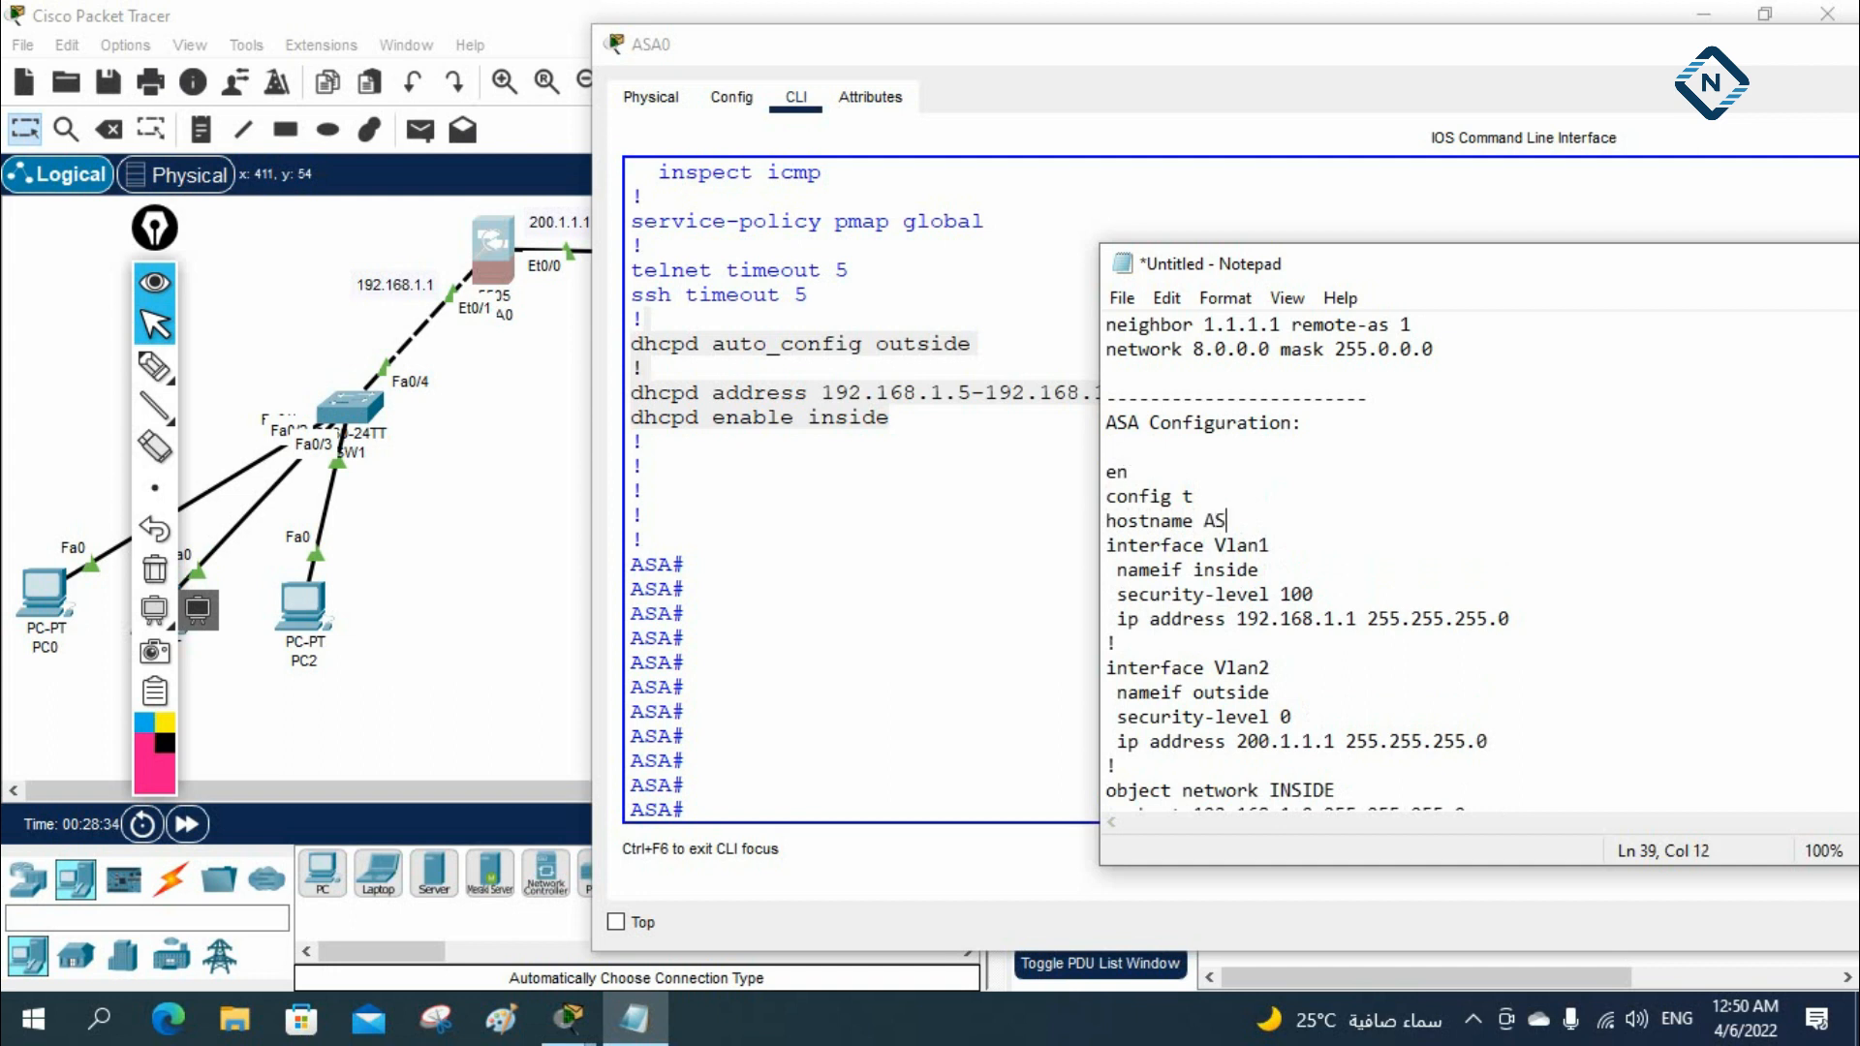
text(A)
key(Return)
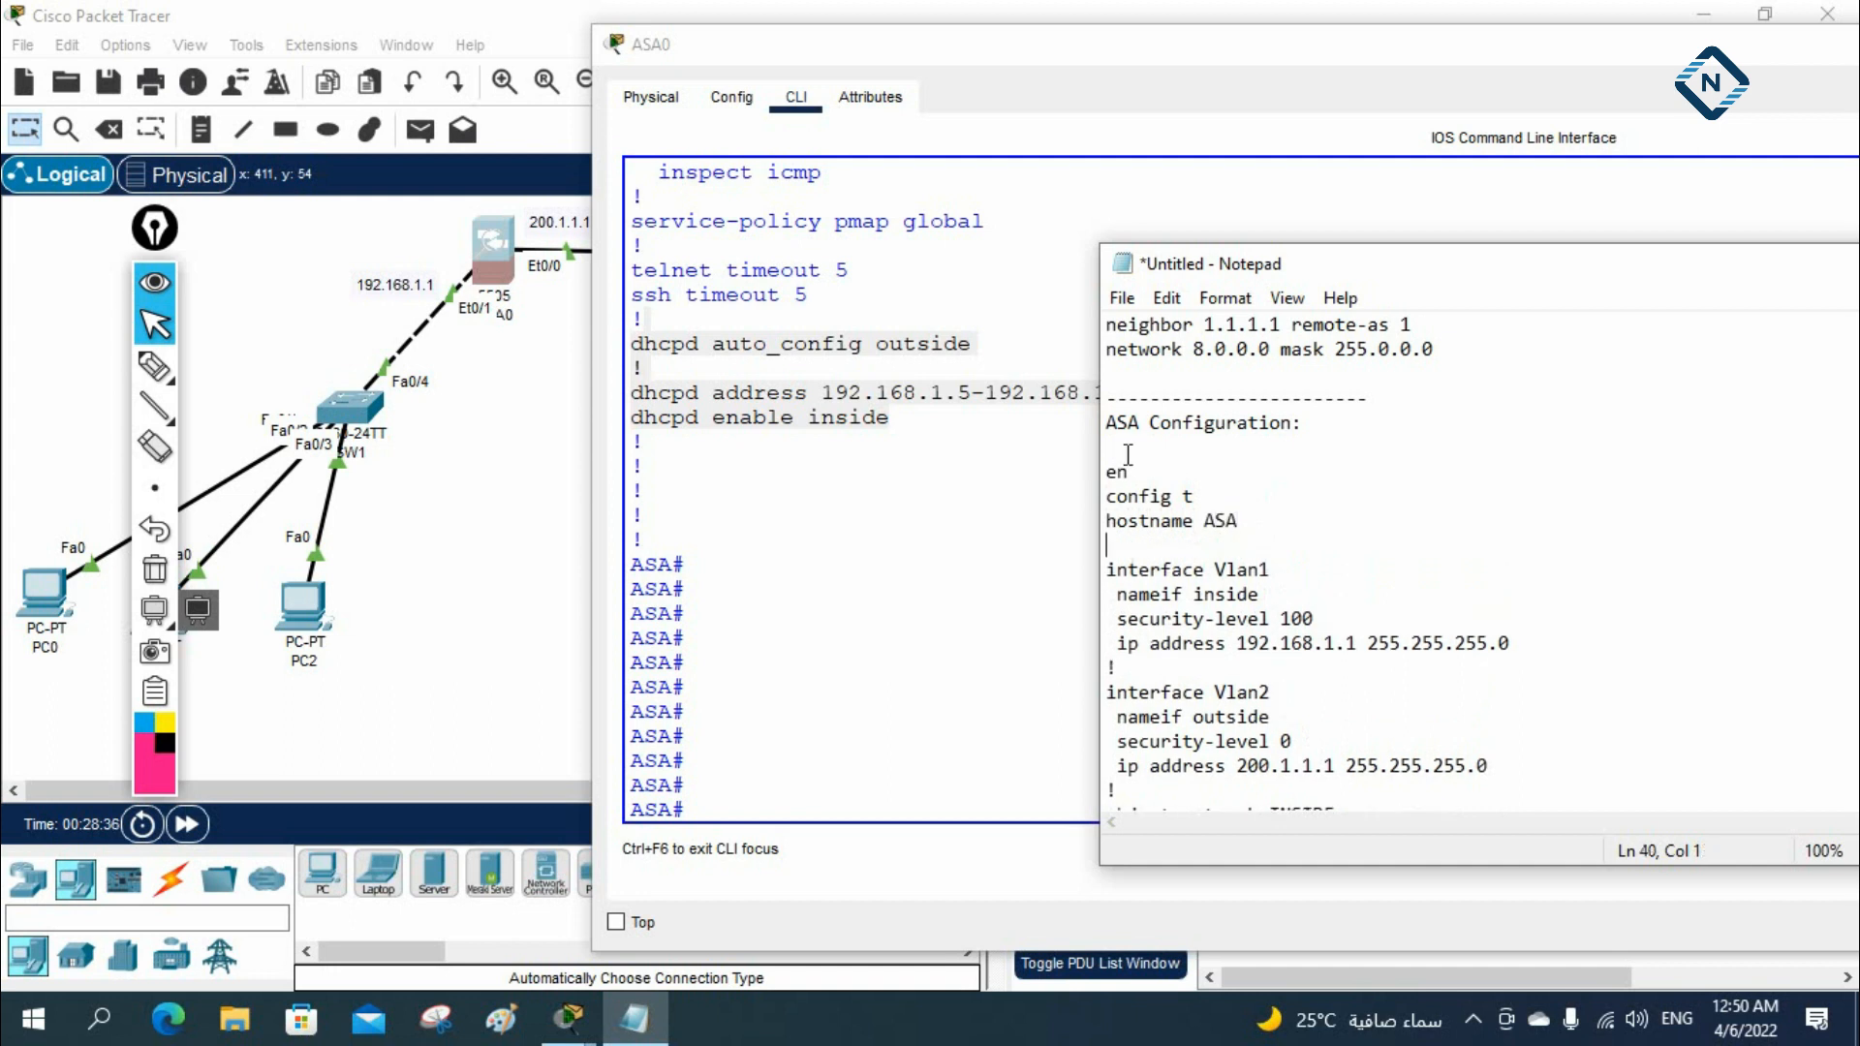
Review the ASA notes, highlighting the Vlan2 interface, default route, class map, policy map pmap and global service policy
scroll(1284, 620, down, 1)
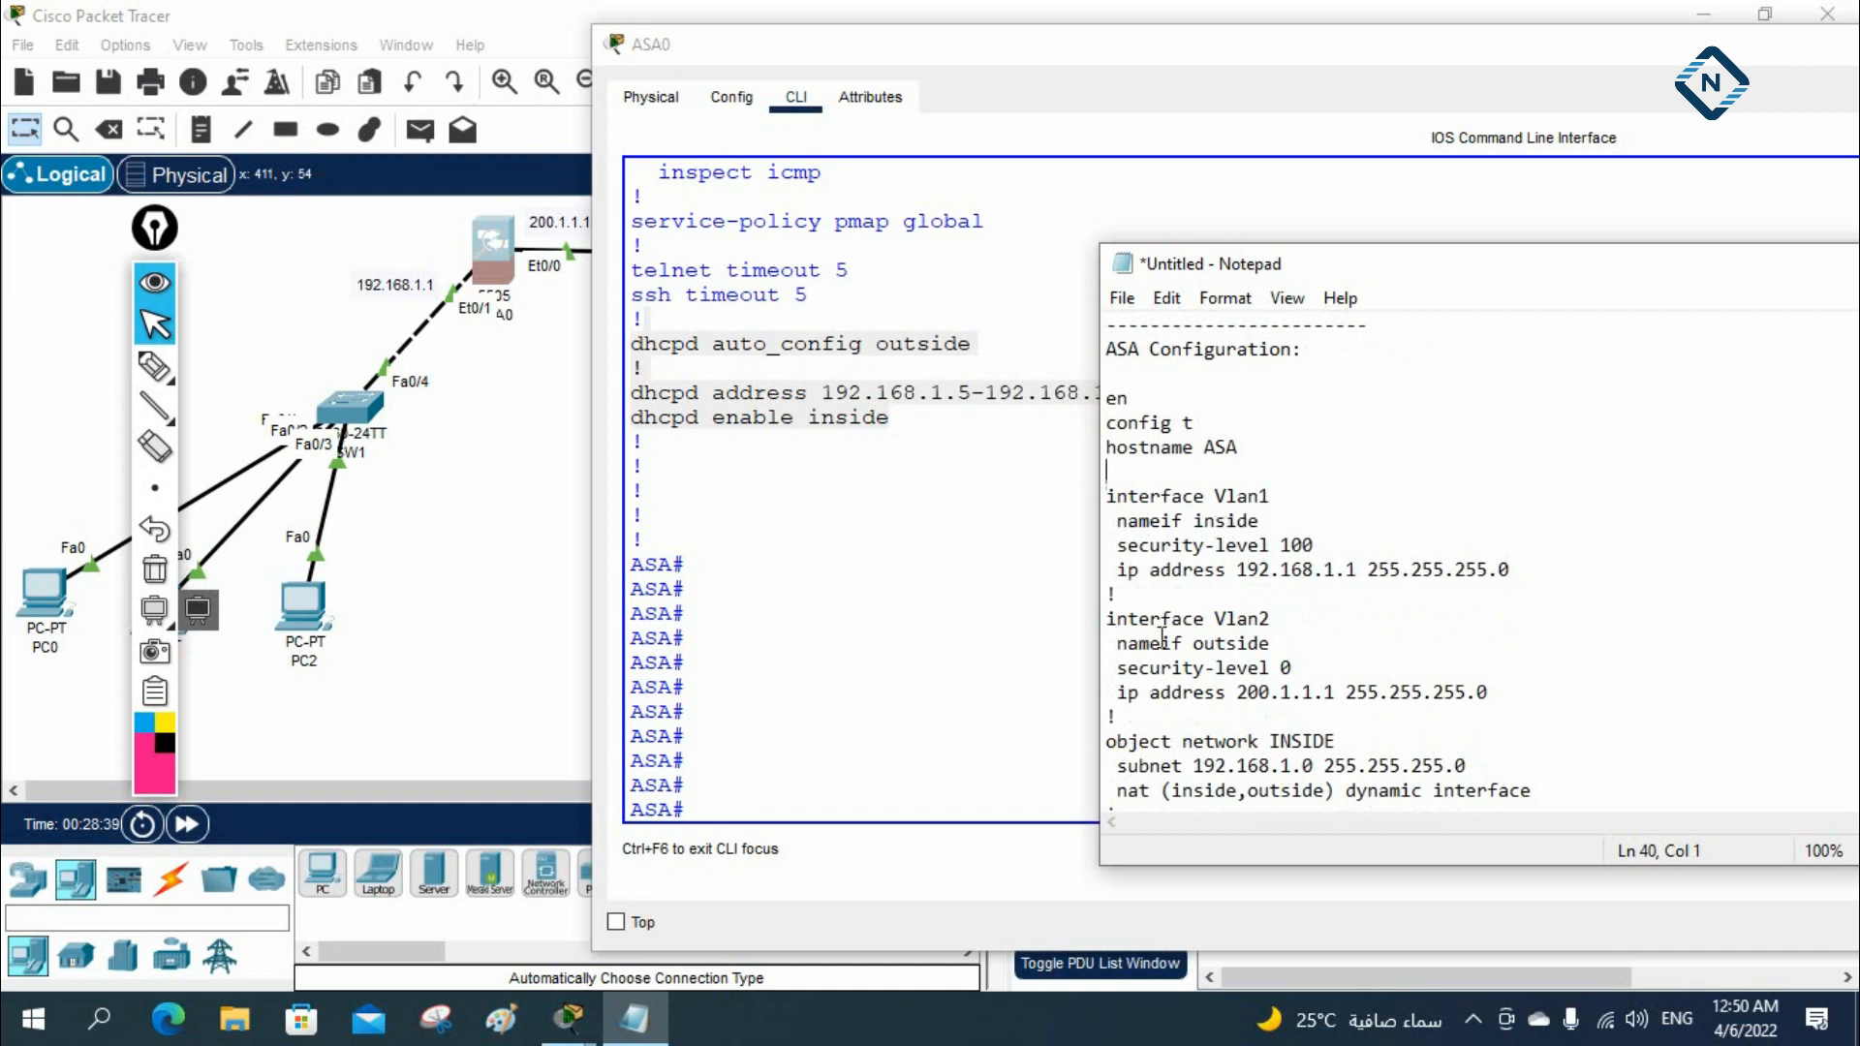
drag(1277, 620, 1218, 600)
click(1211, 658)
drag(1503, 695, 1104, 693)
scroll(1184, 659, down, 2)
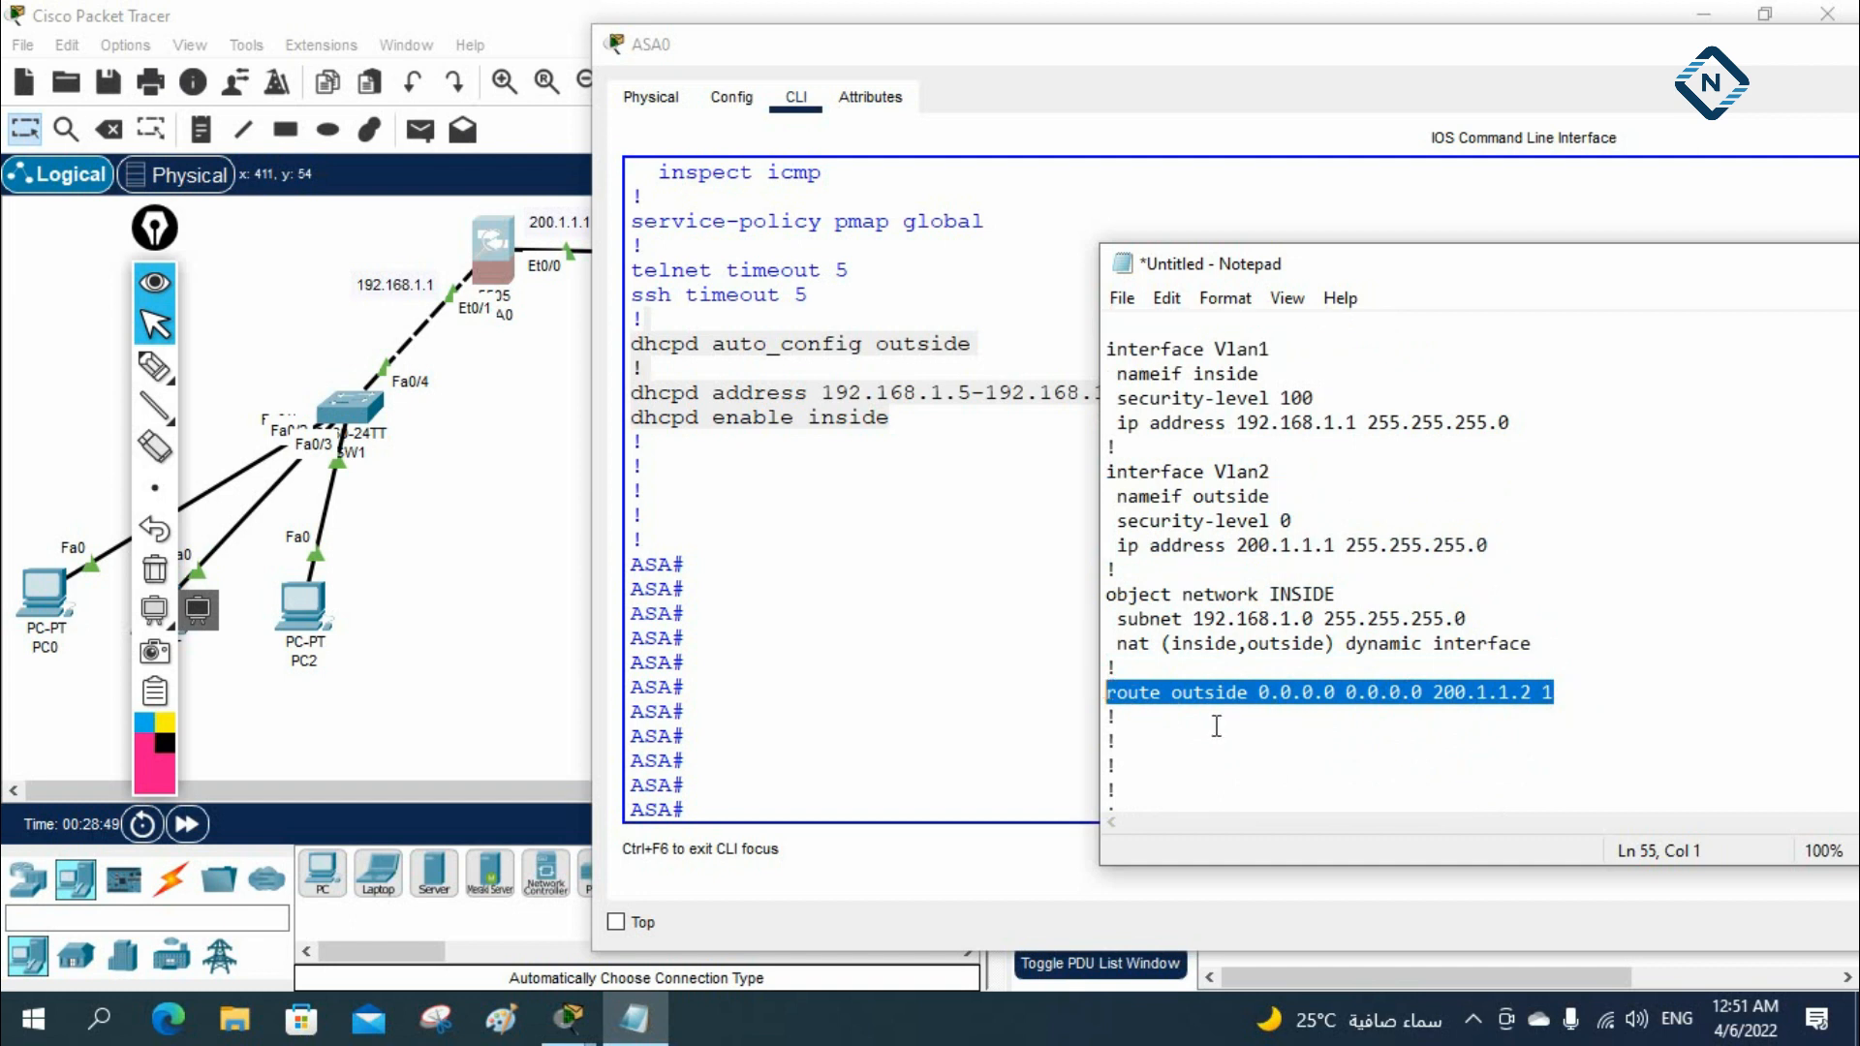
scroll(1217, 726, down, 3)
drag(1107, 594, 1462, 636)
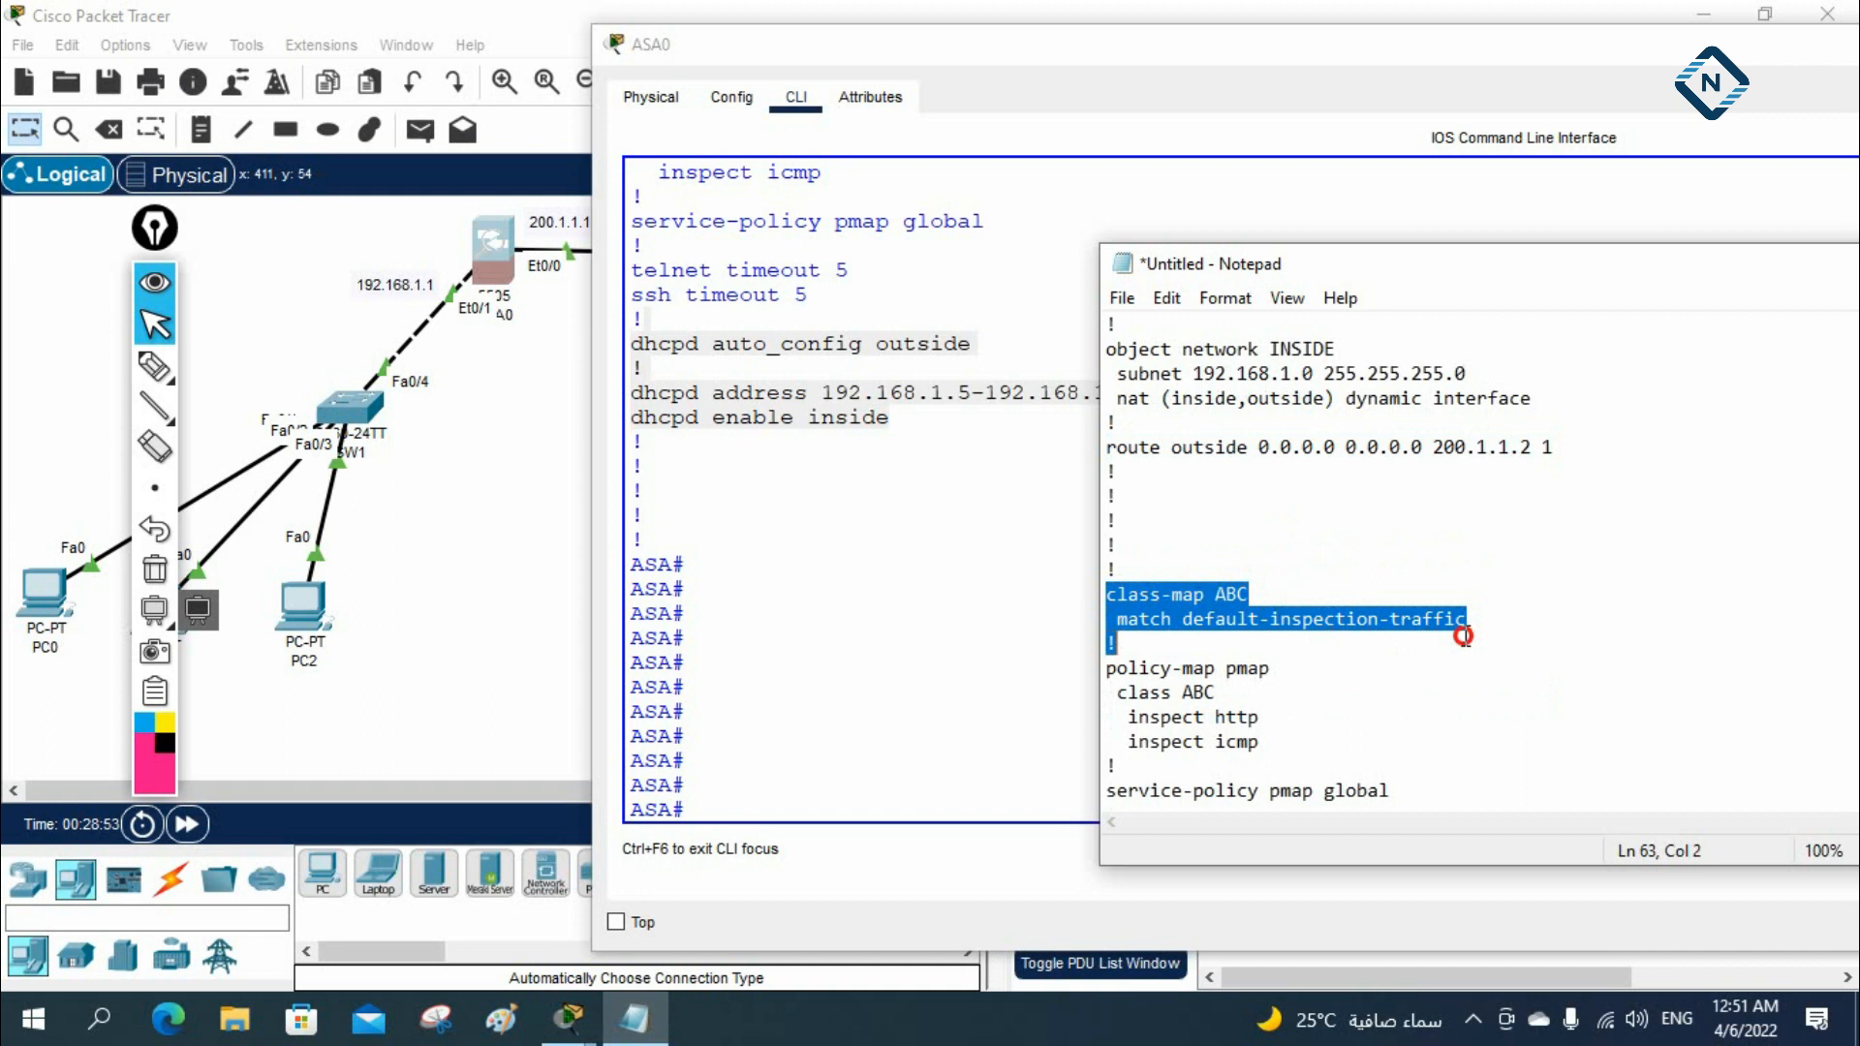
drag(1116, 691, 1286, 739)
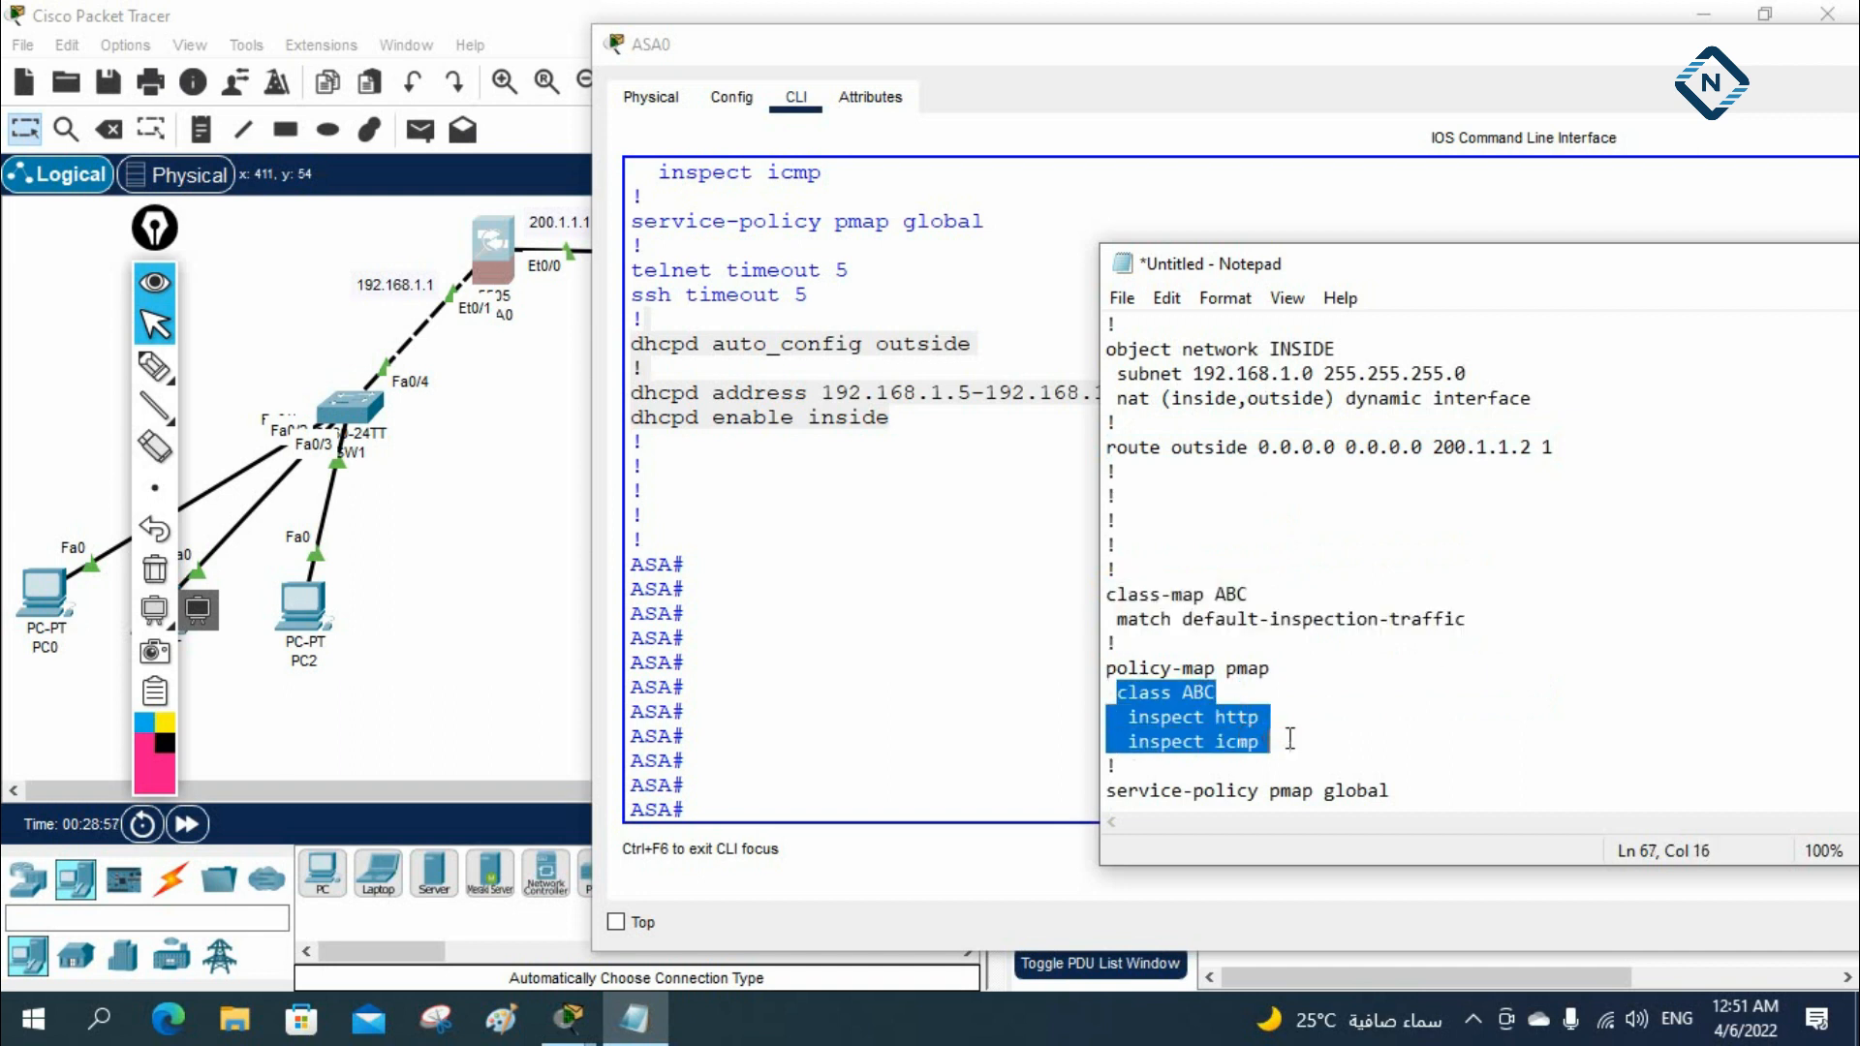
drag(1113, 789, 1429, 792)
click(1414, 789)
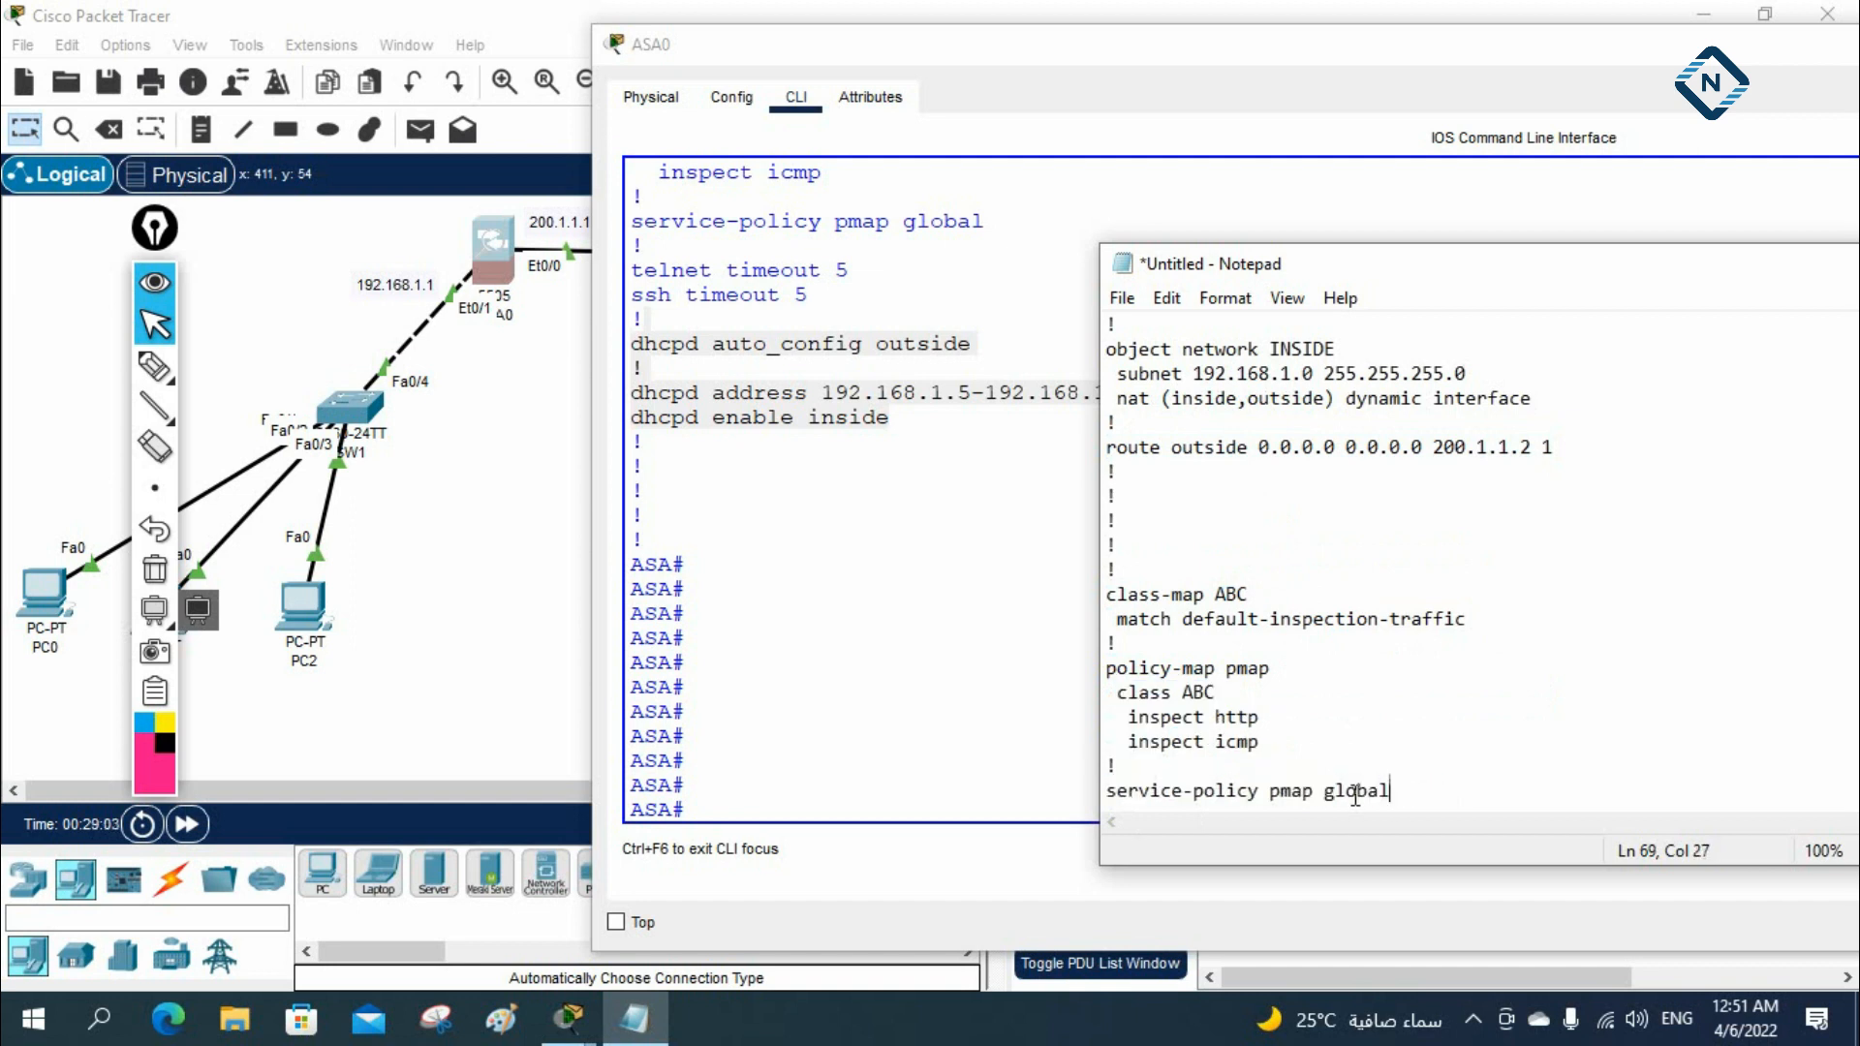
double_click(1248, 670)
double_click(1308, 790)
Return to Packet Tracer, close PC0's window and set PC2's IP configuration to DHCP
click(903, 636)
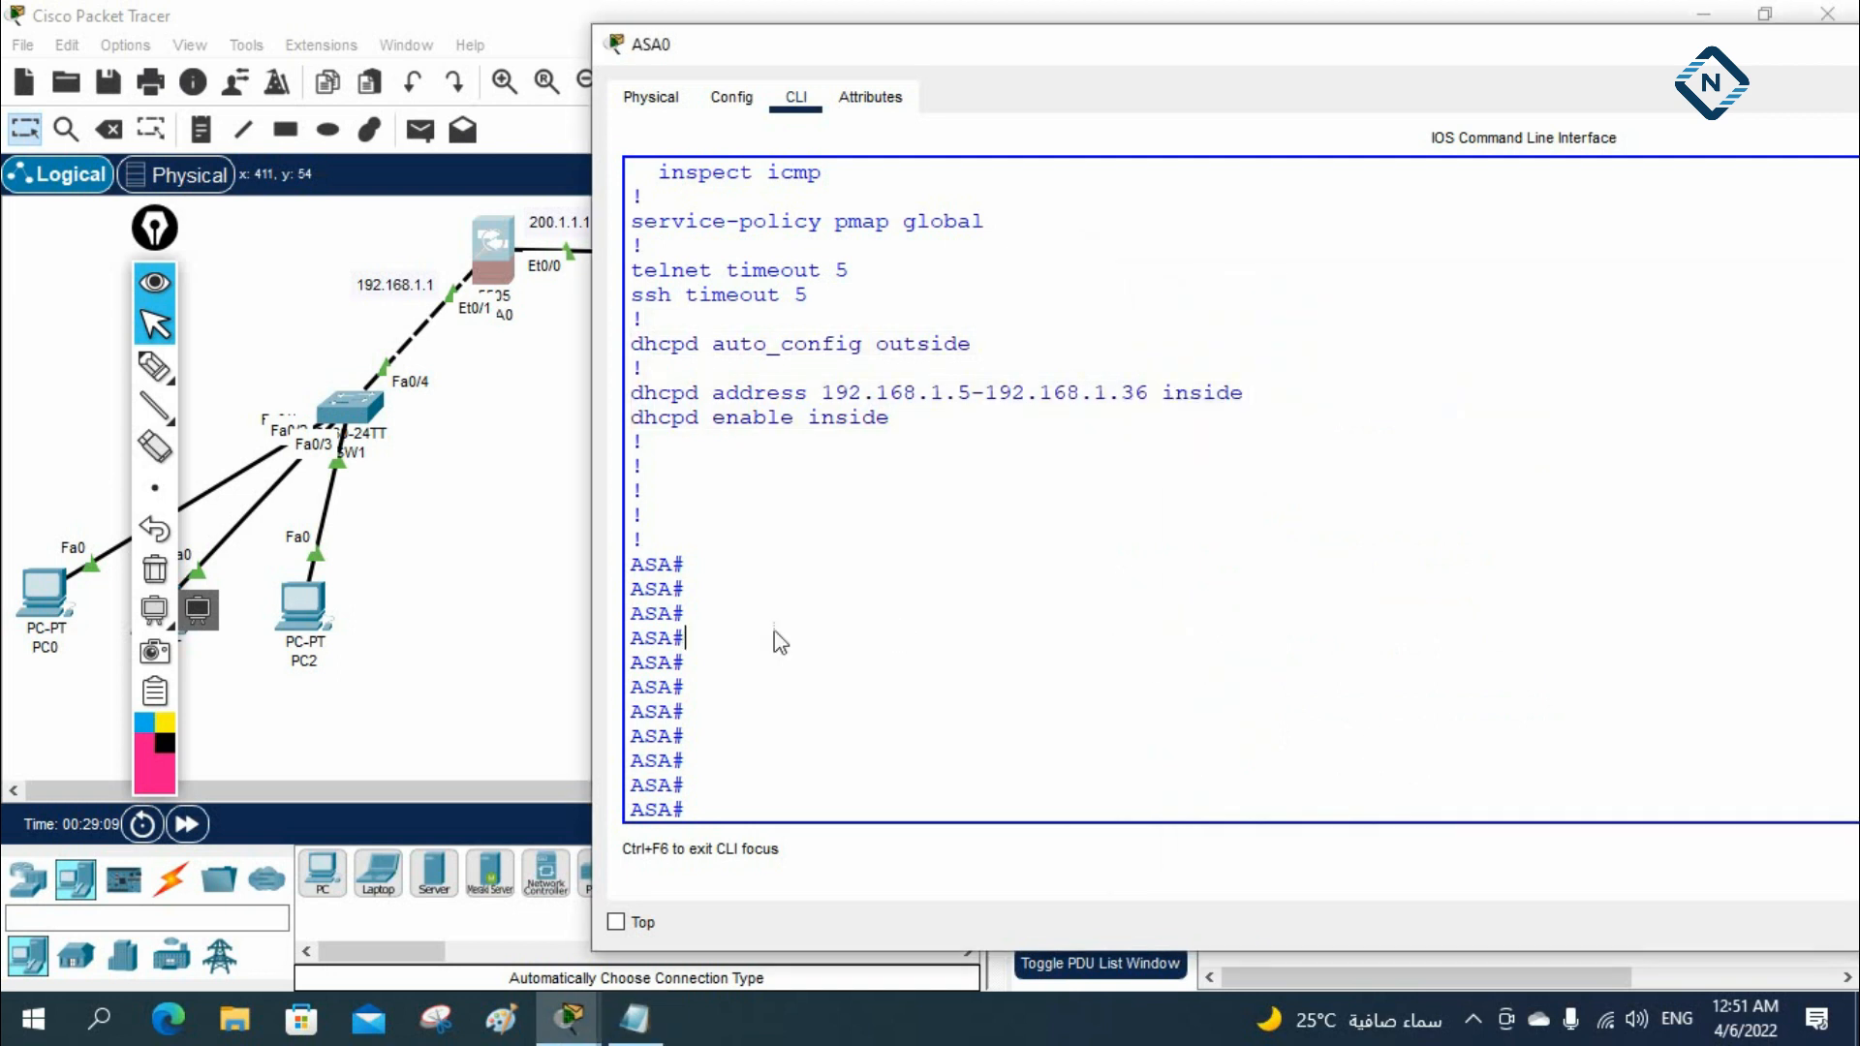
click(43, 587)
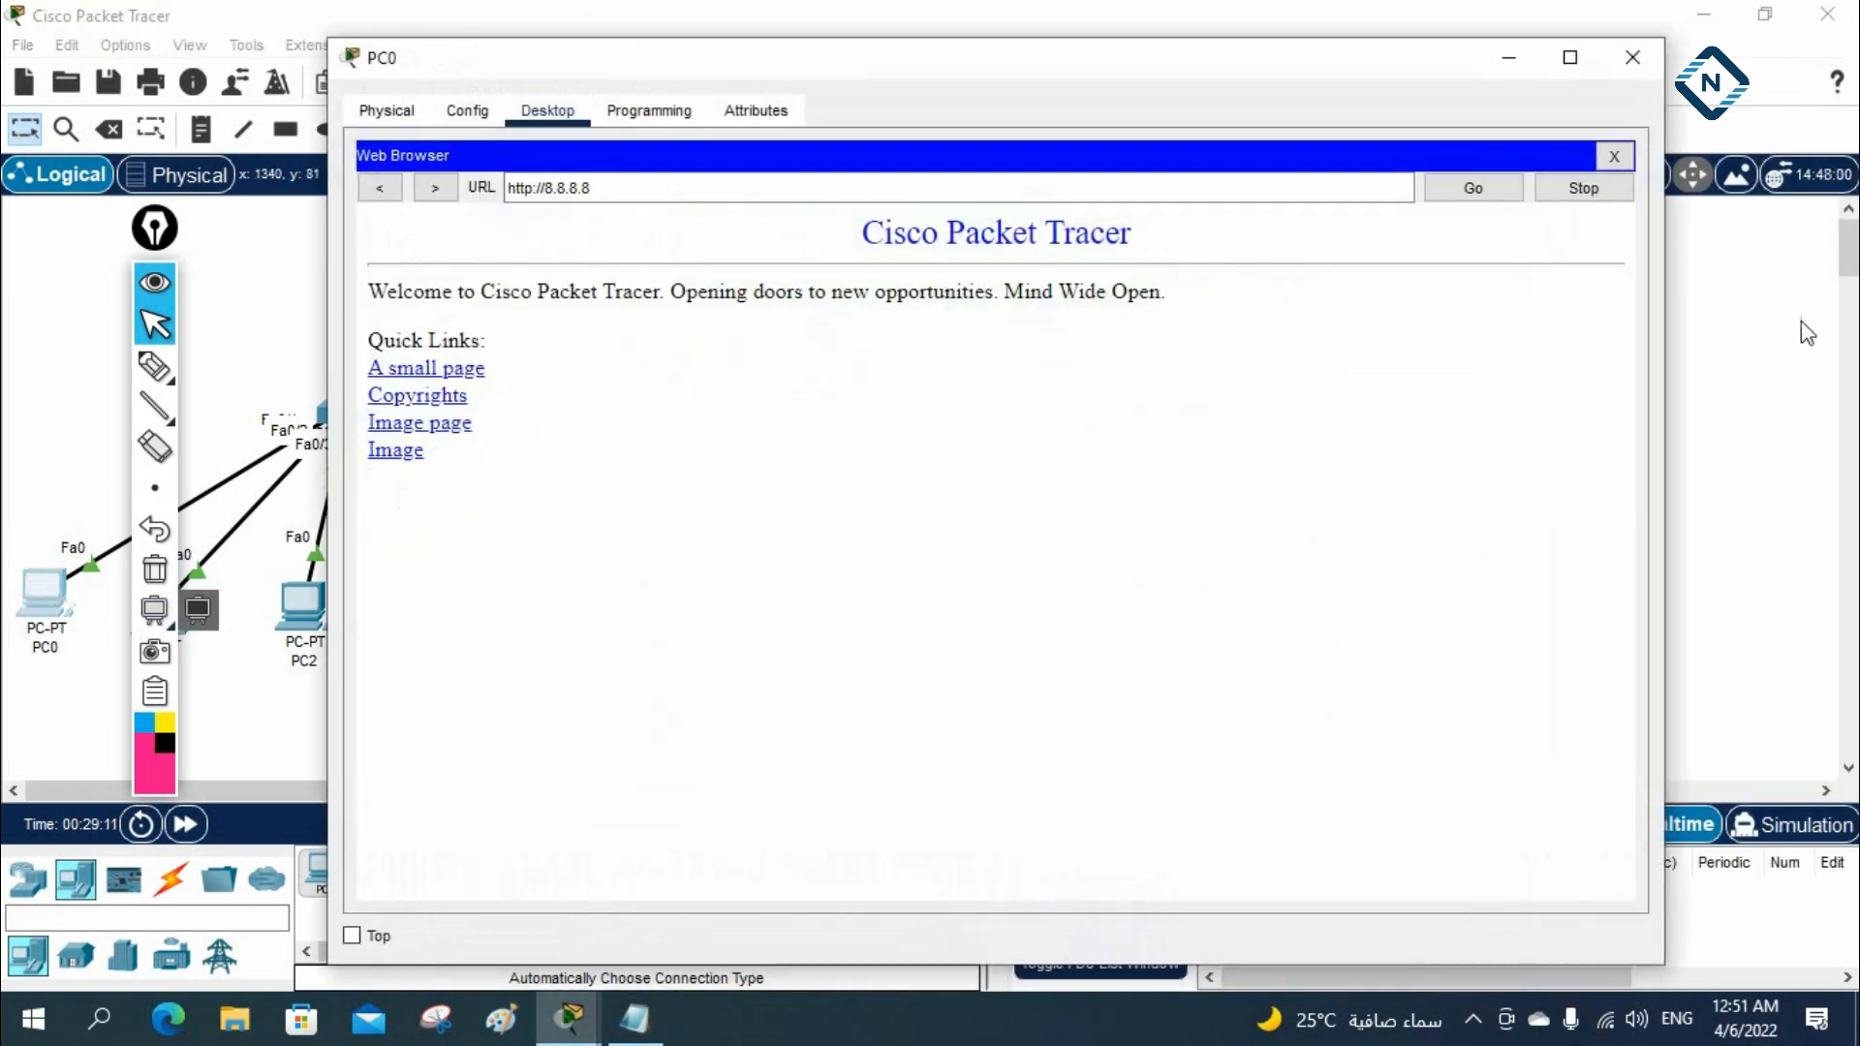
click(1632, 57)
click(303, 602)
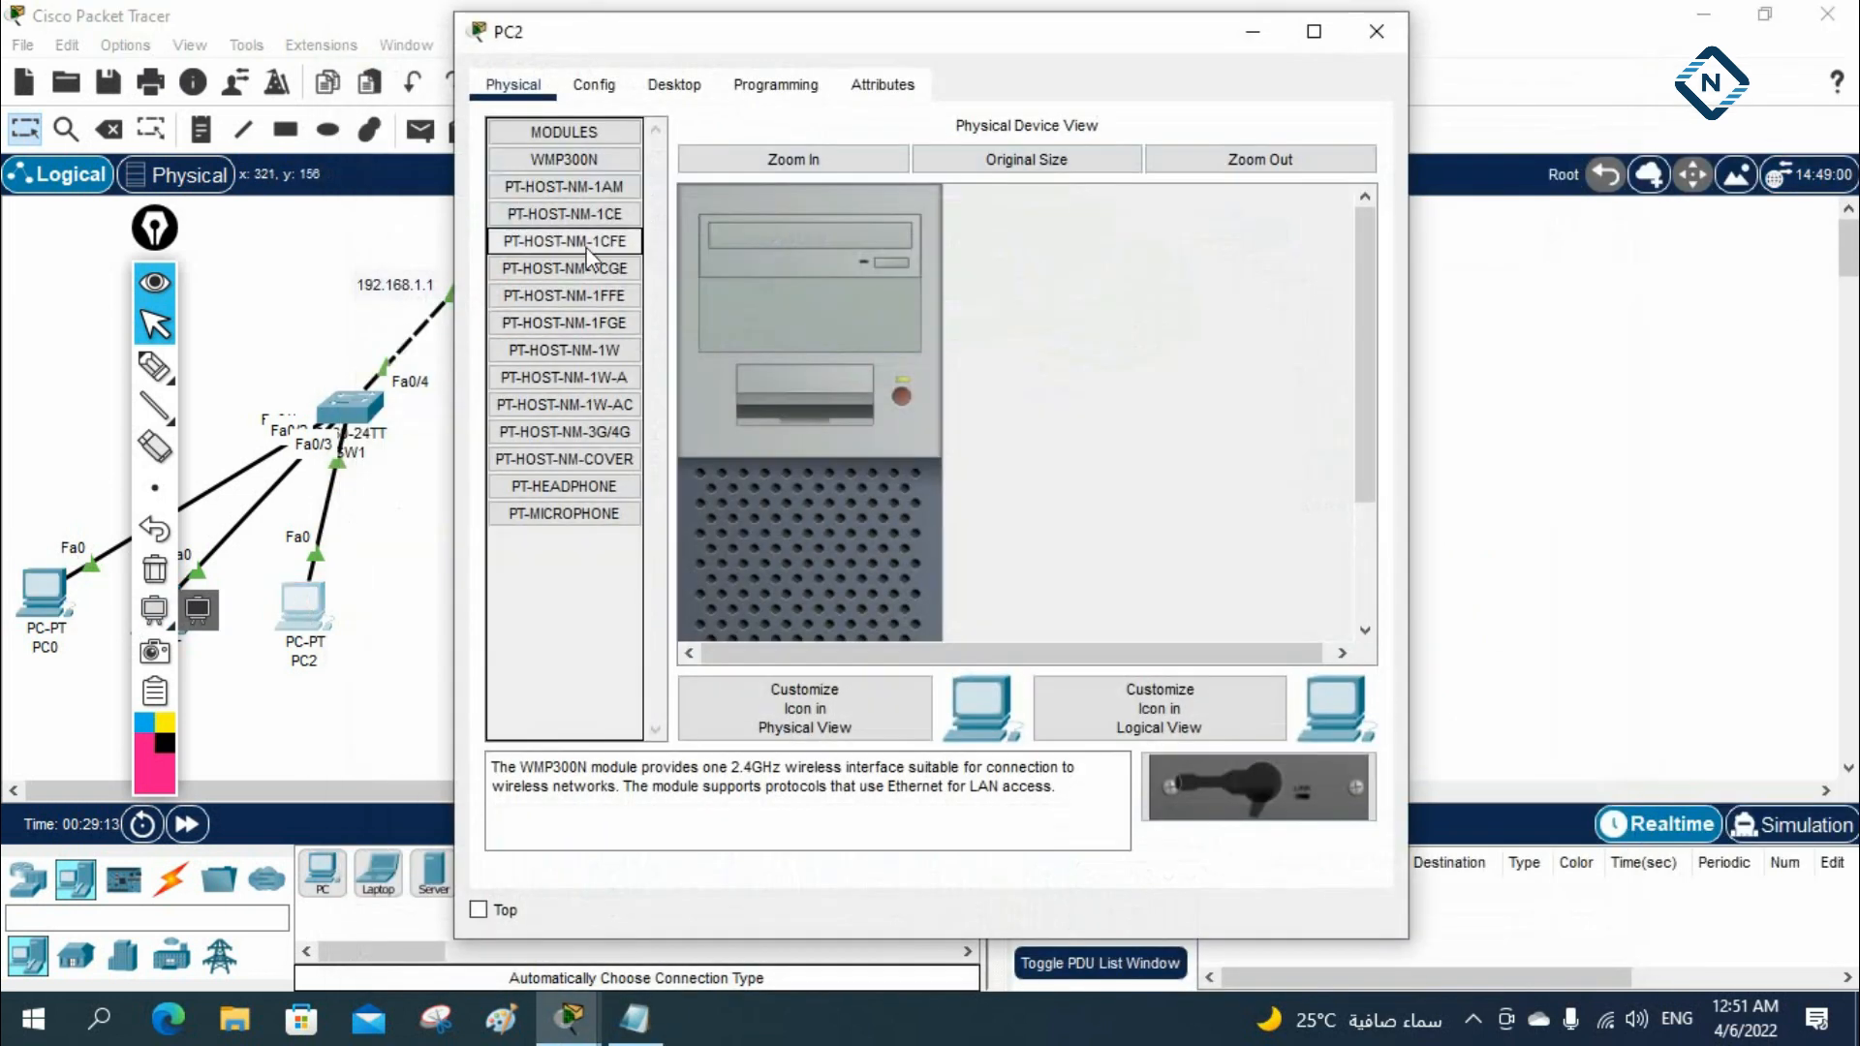
click(675, 85)
click(578, 205)
click(505, 235)
drag(158, 233, 1805, 198)
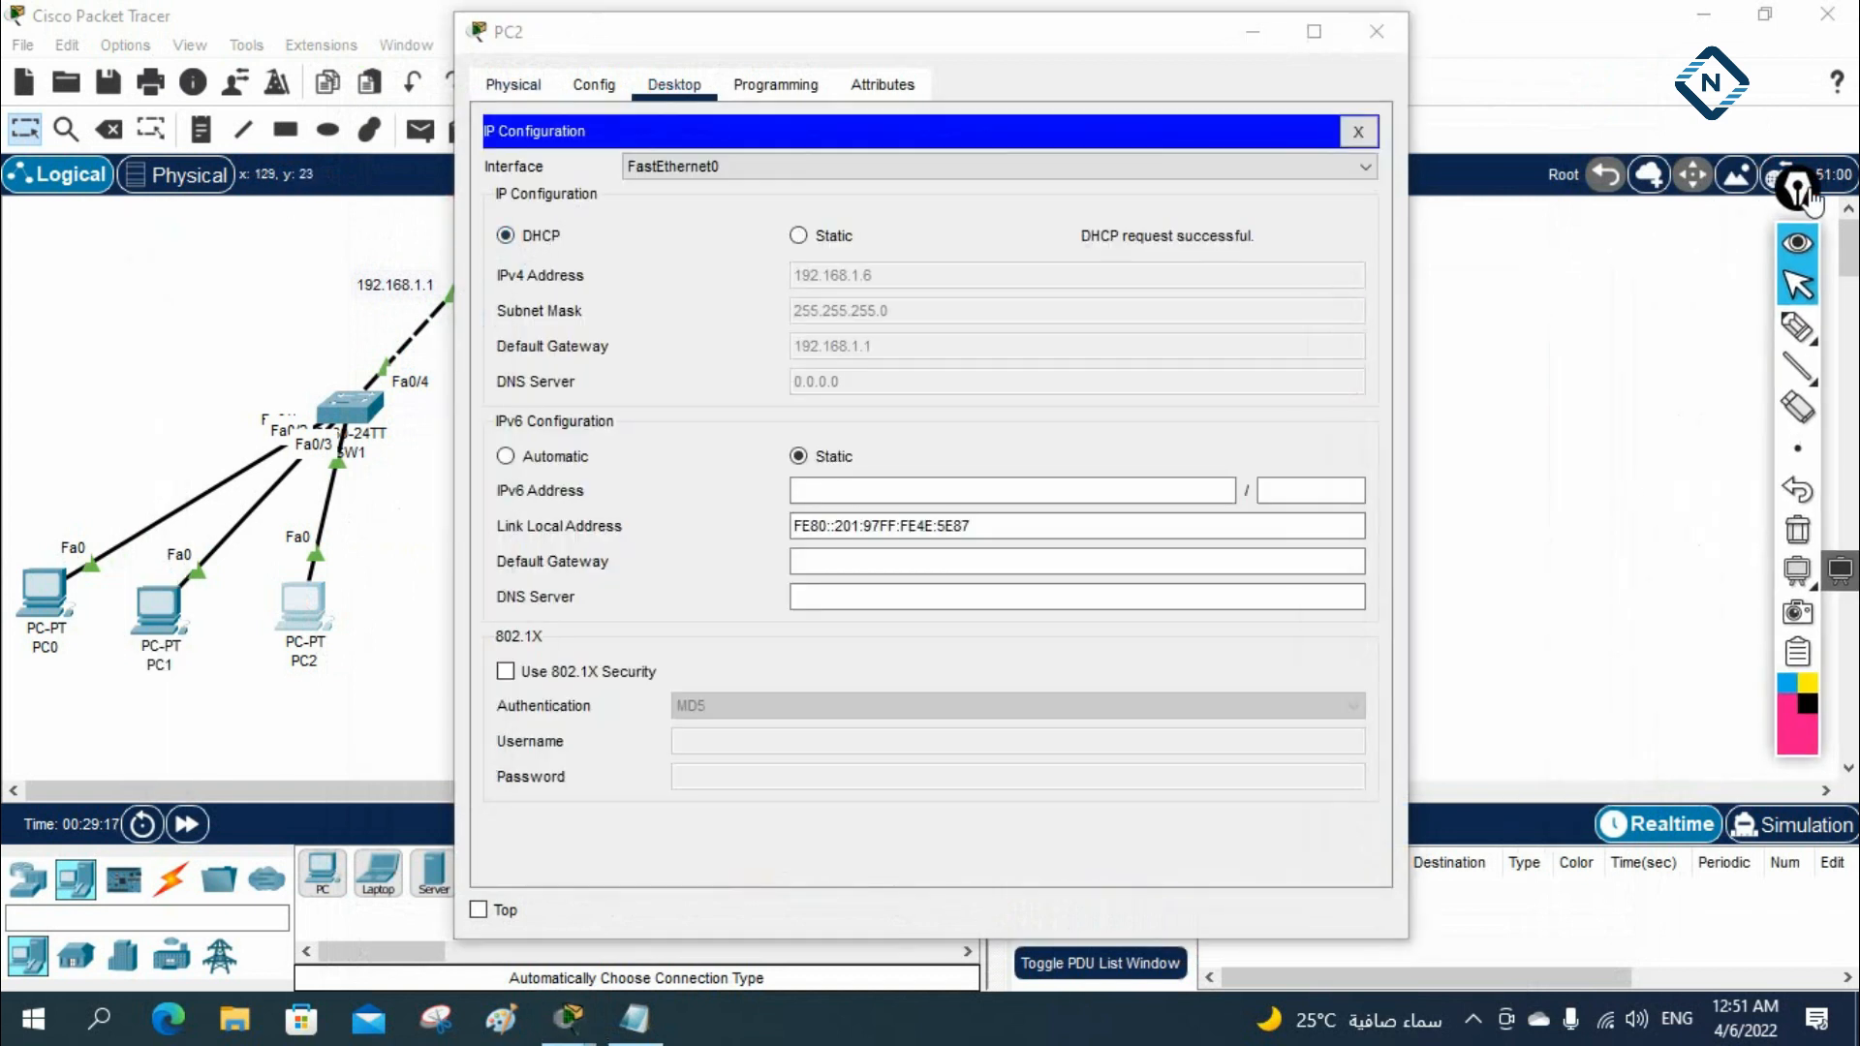
click(1358, 130)
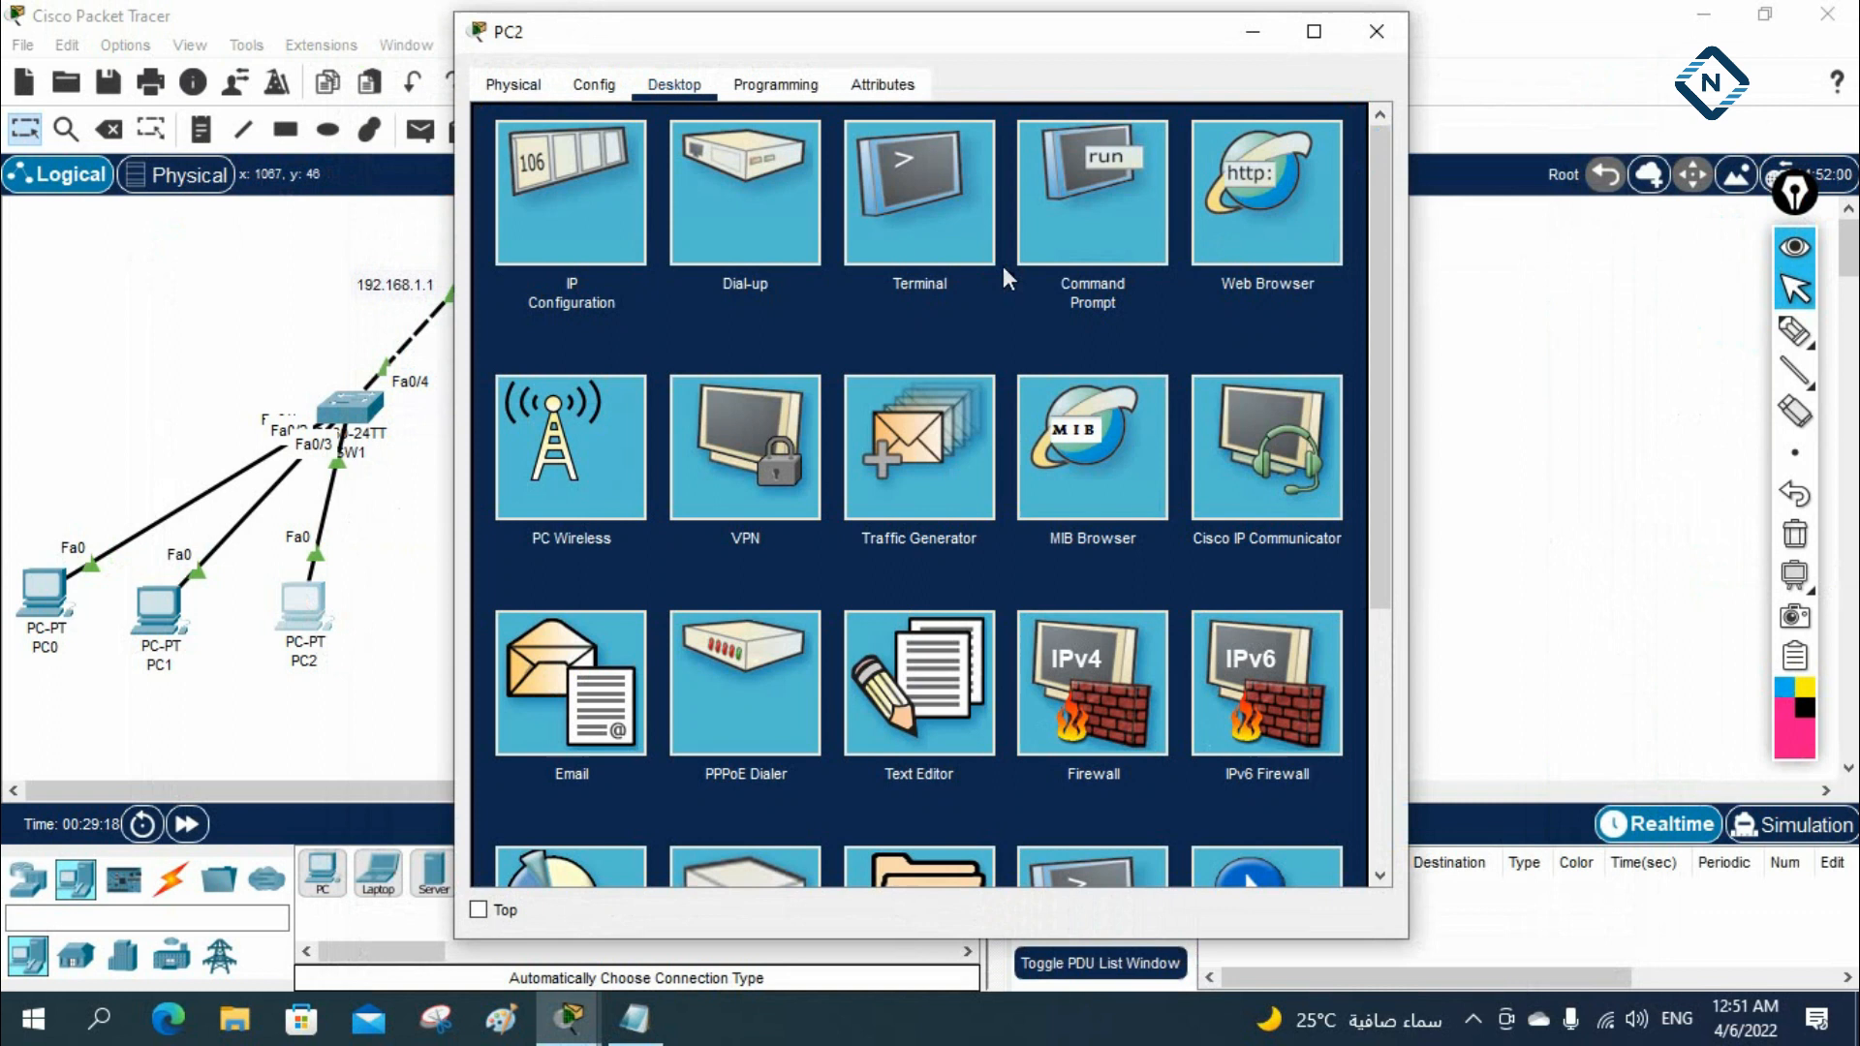
Ping 8.8.8.8 from PC2's command prompt, then close the prompt
click(1024, 207)
text(ping )
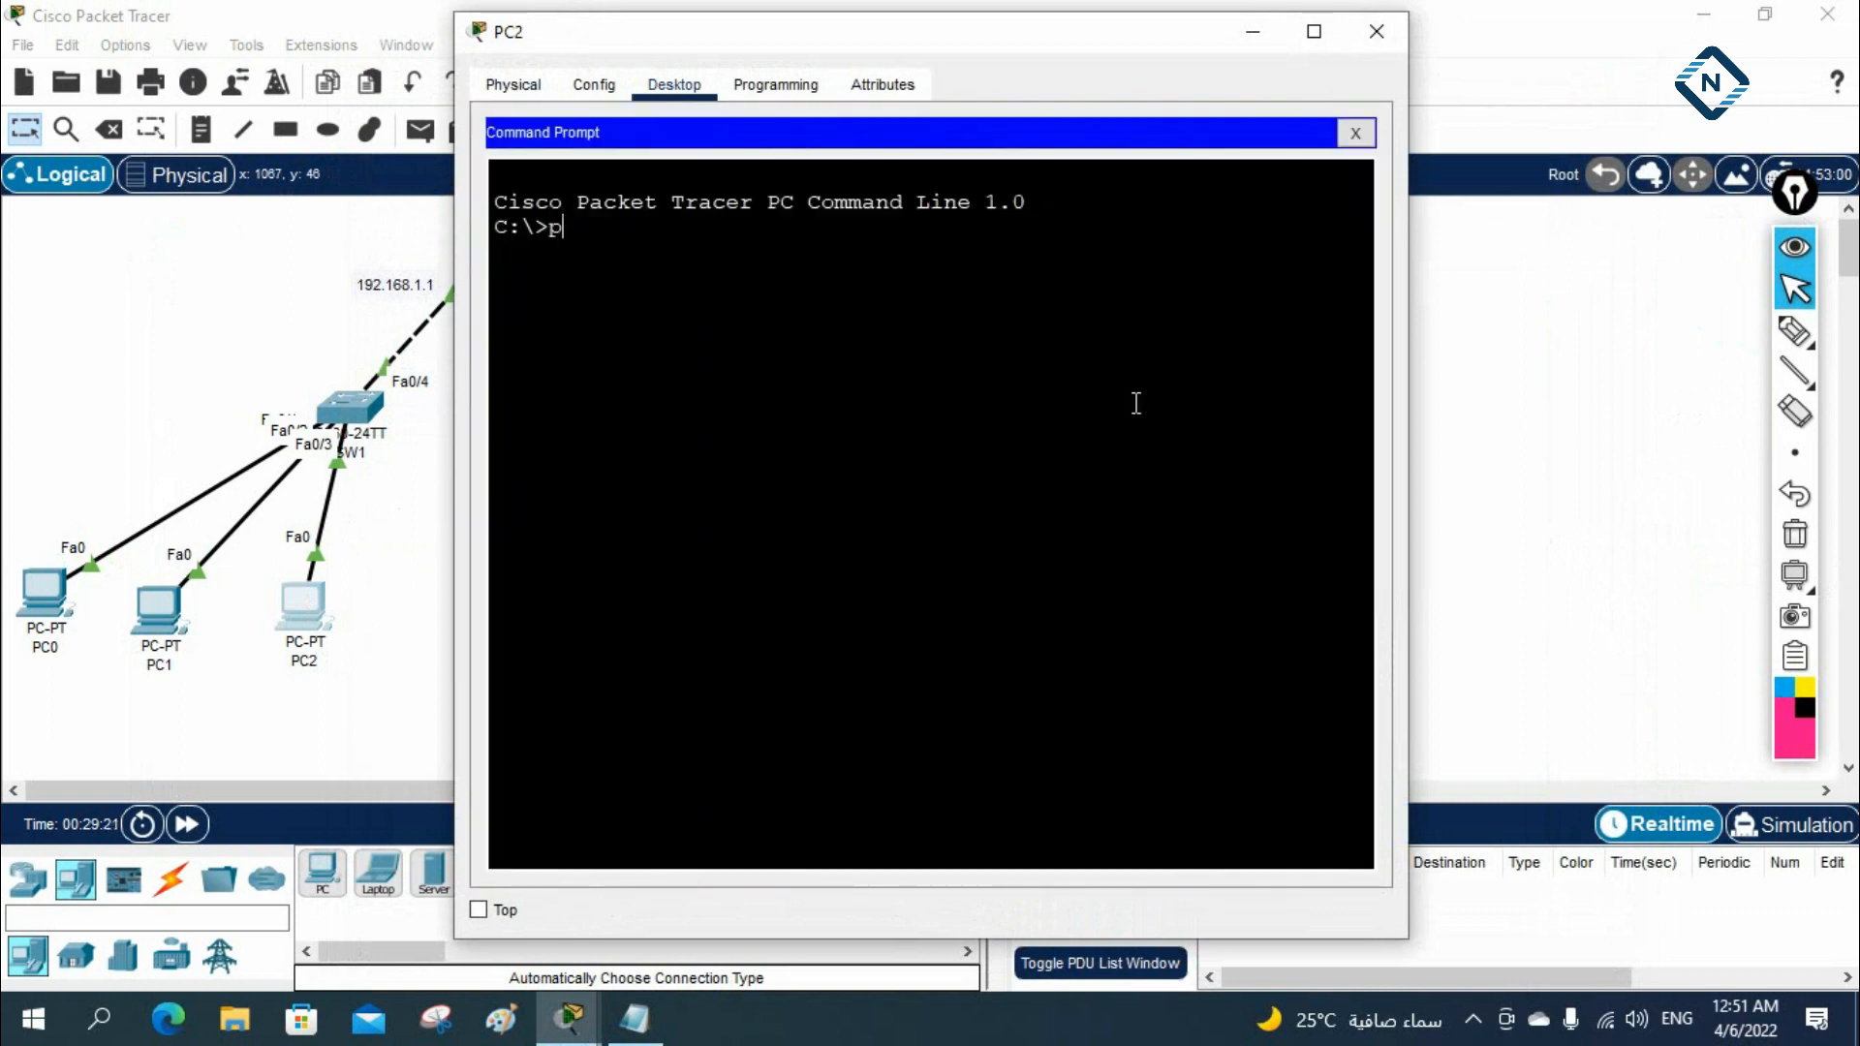
text(8.8.8.8)
key(Return)
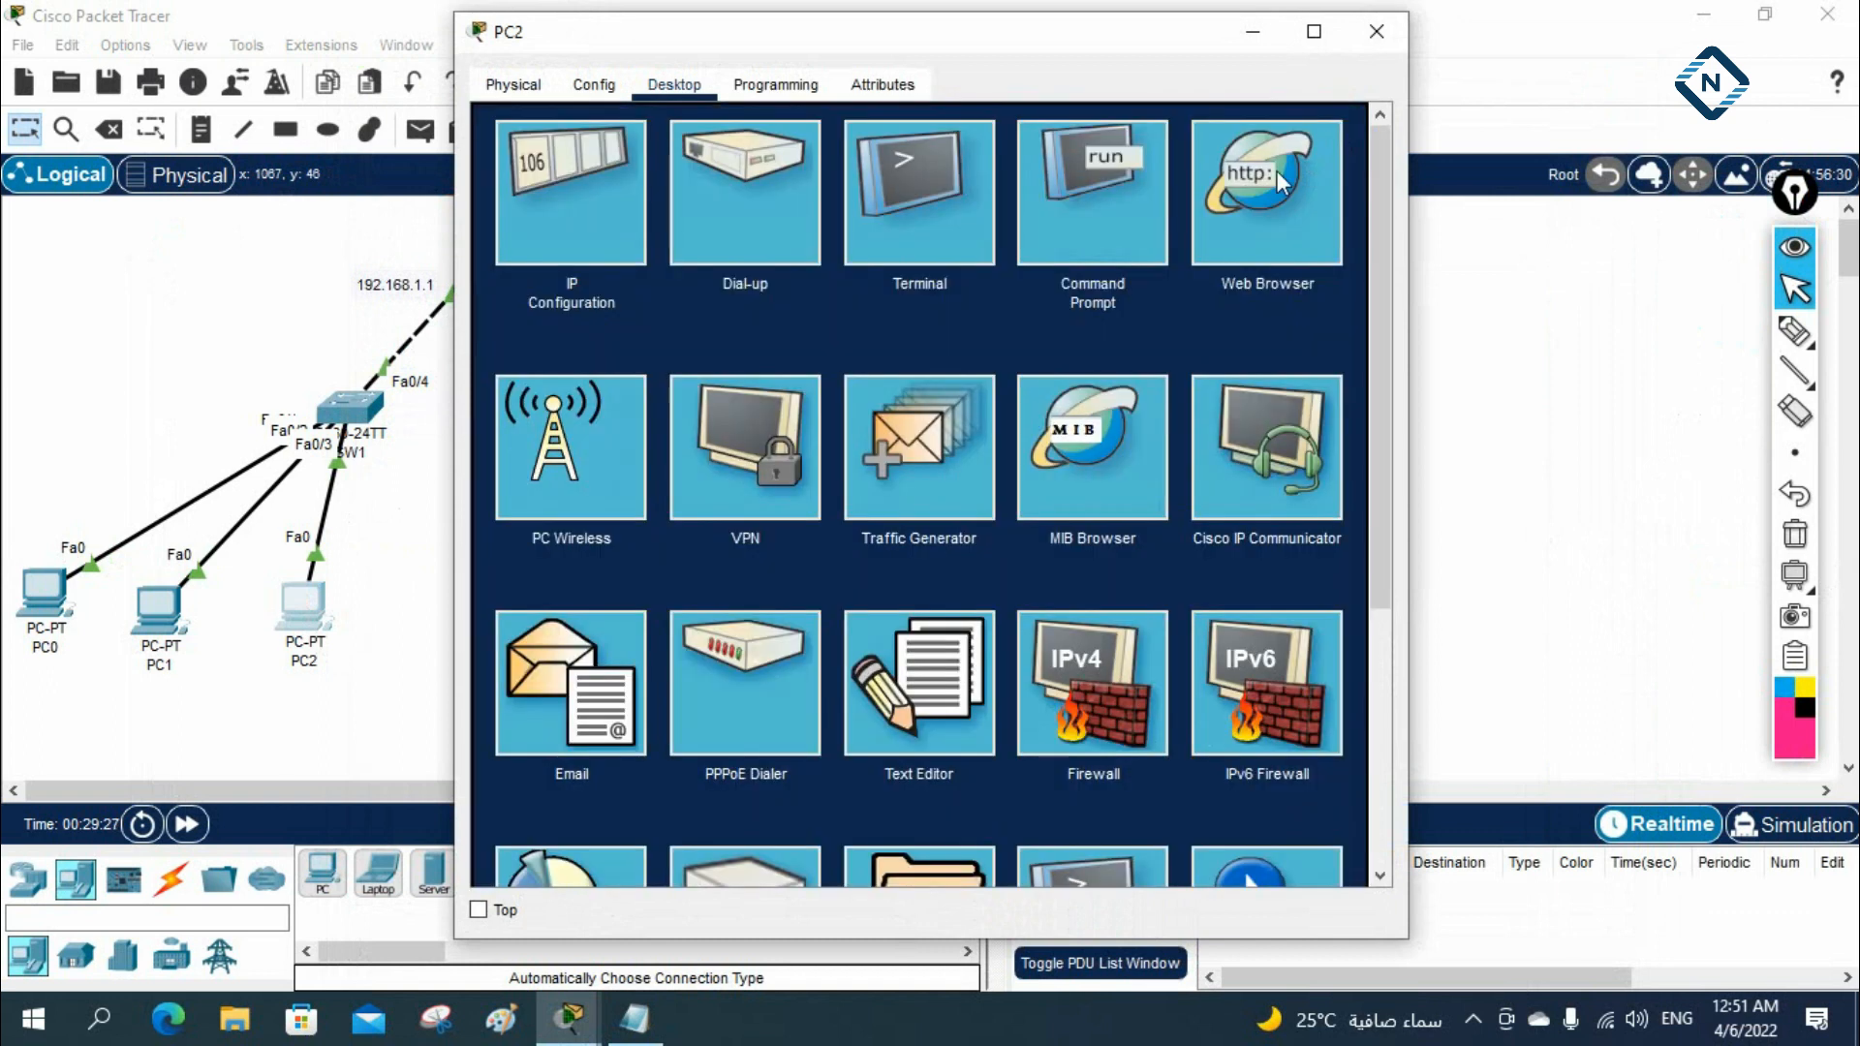
click(1355, 133)
Load 8.8.8.8 in PC2's web browser
click(1280, 184)
click(938, 162)
text(8.8.8.8)
key(Return)
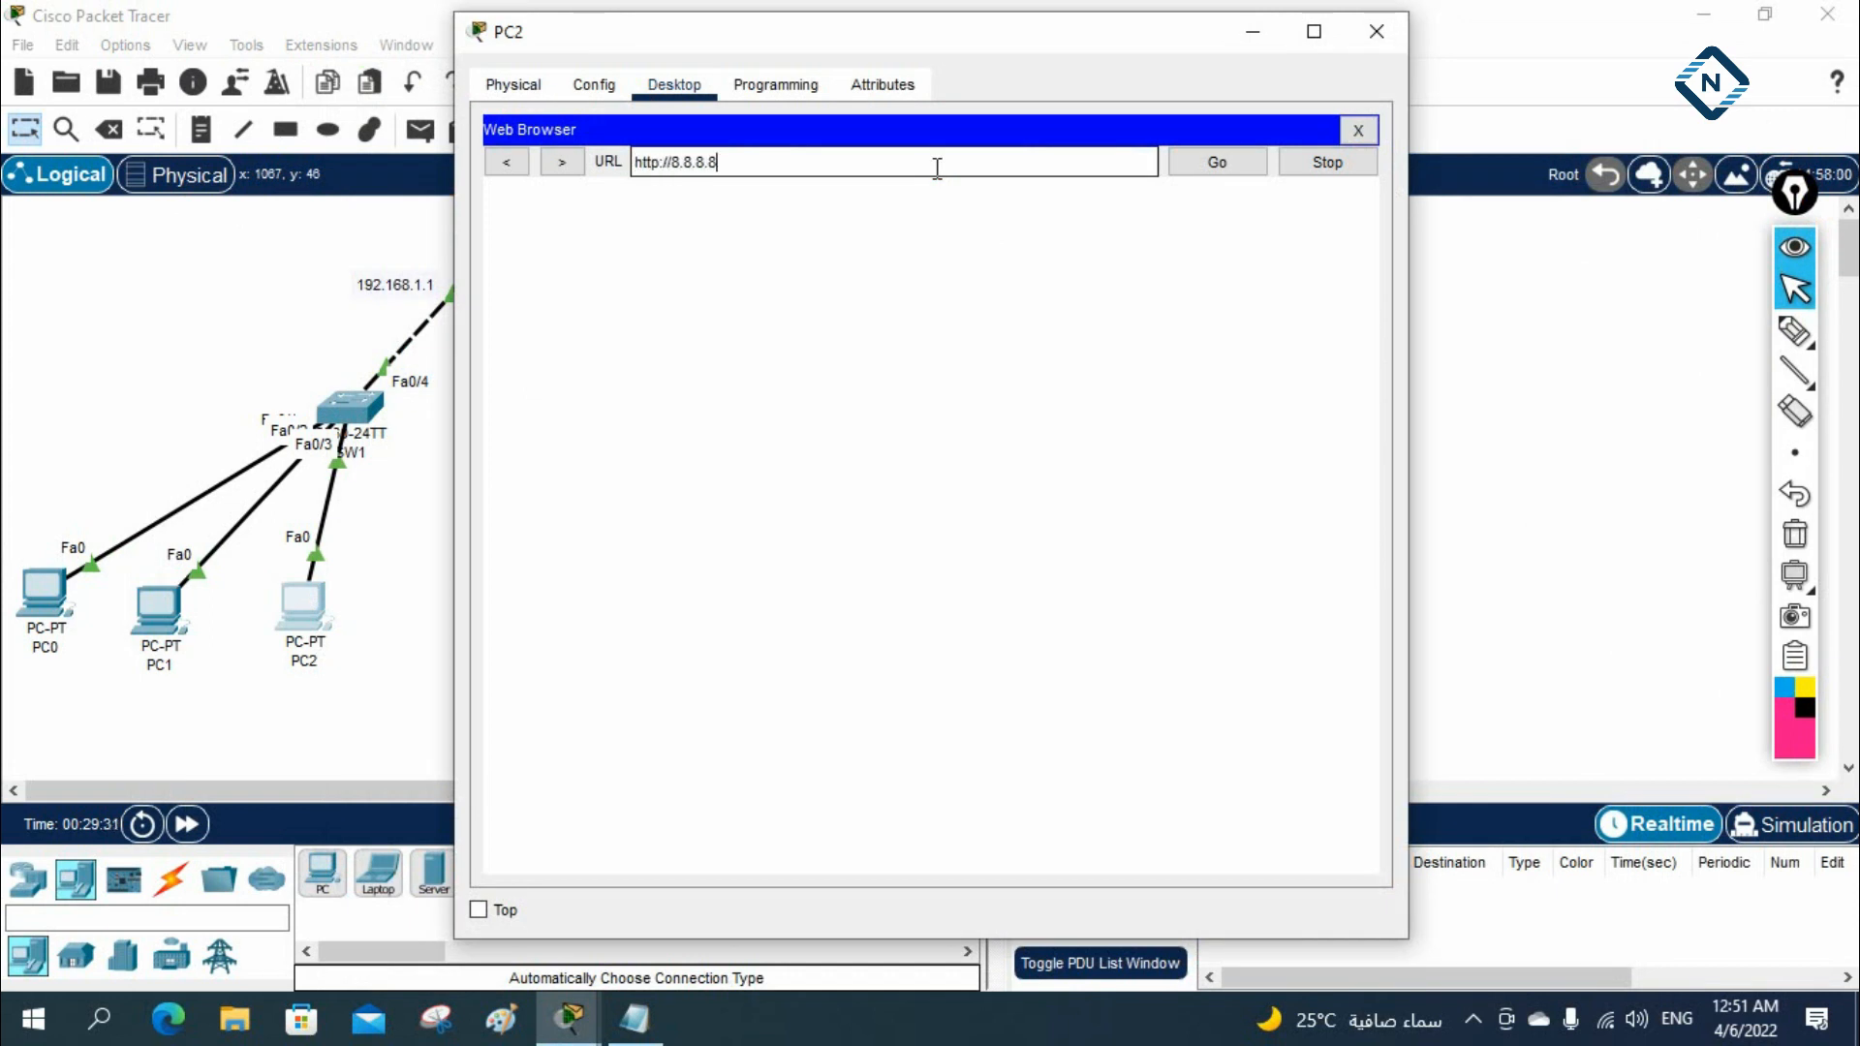